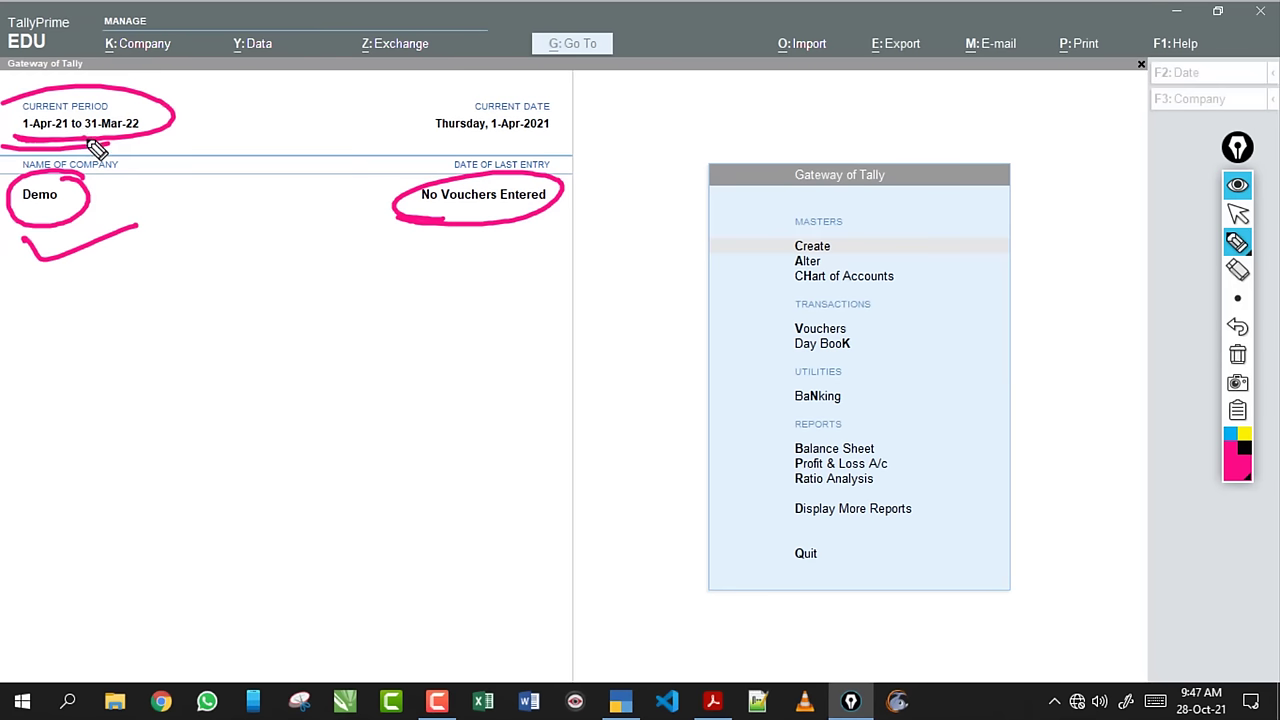
Circle and underline the current date with the annotation pen, and clear all the marks.
mouse_move(425, 132)
left_mouse_down()
mouse_move(562, 83)
mouse_move(457, 137)
mouse_move(494, 149)
mouse_move(455, 138)
left_mouse_up()
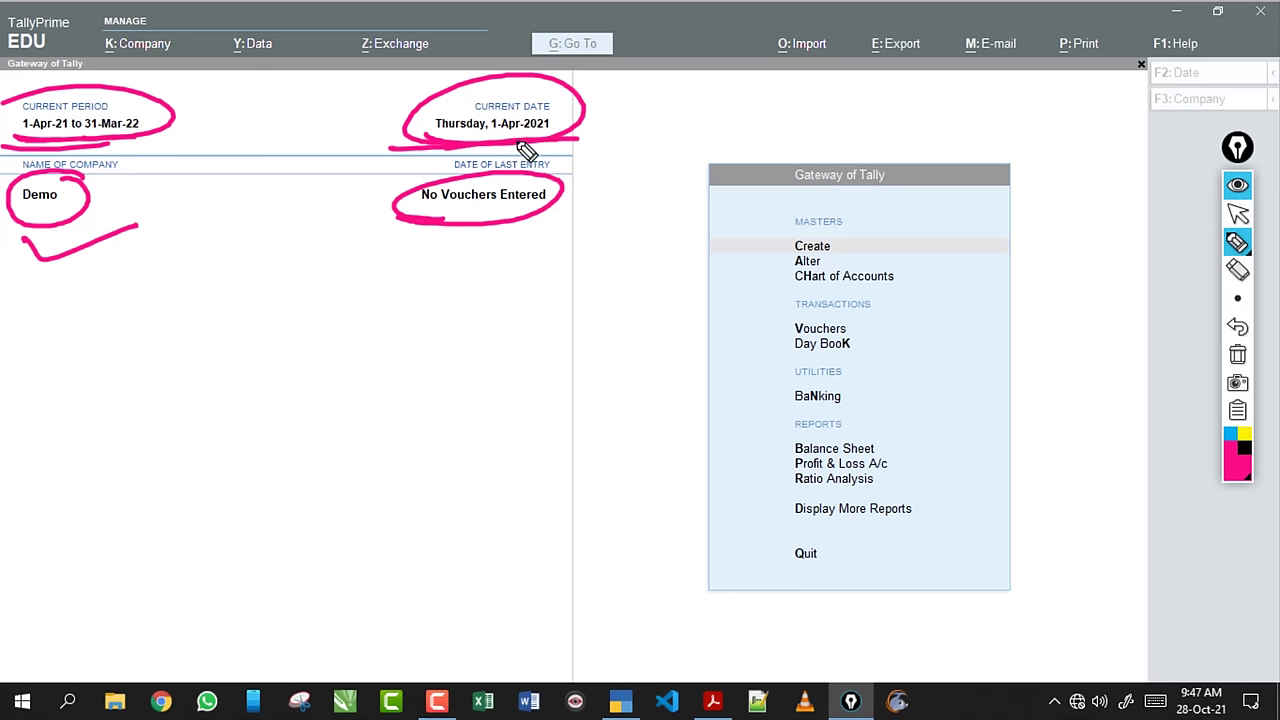
mouse_move(440, 148)
left_mouse_down()
mouse_move(408, 128)
mouse_move(537, 149)
left_mouse_up()
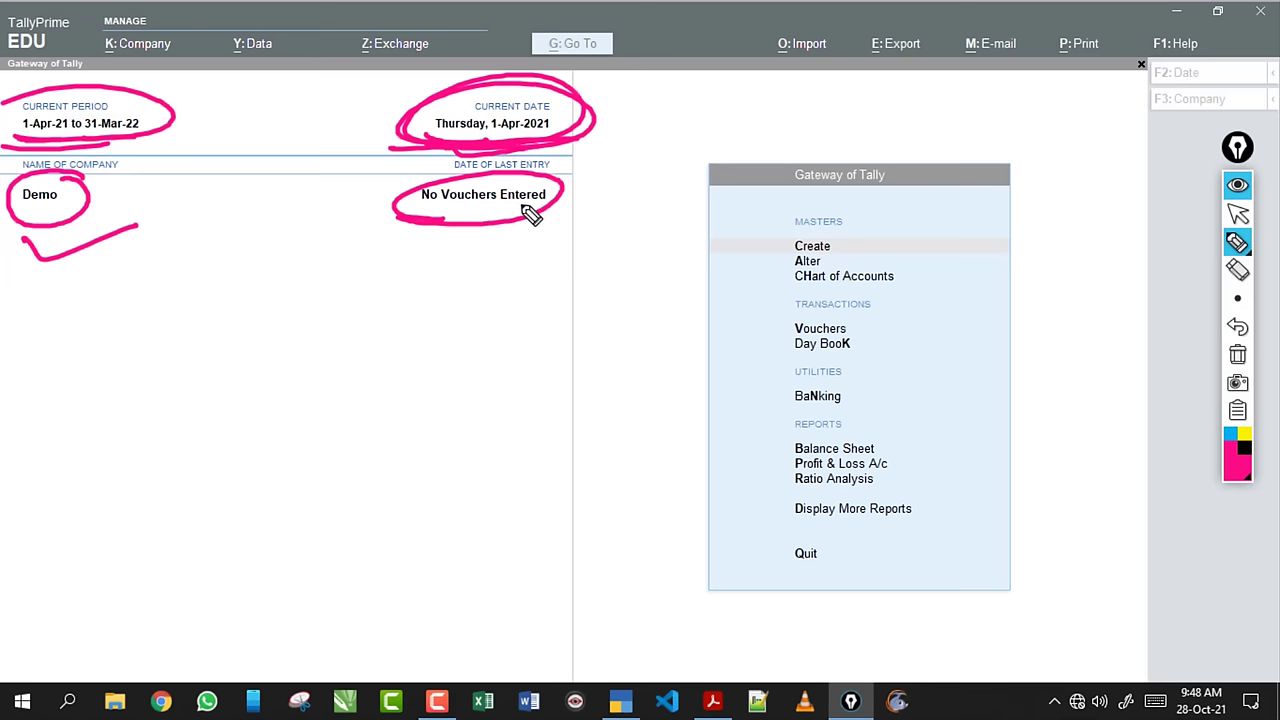
left_click(1237, 355)
left_click(1237, 214)
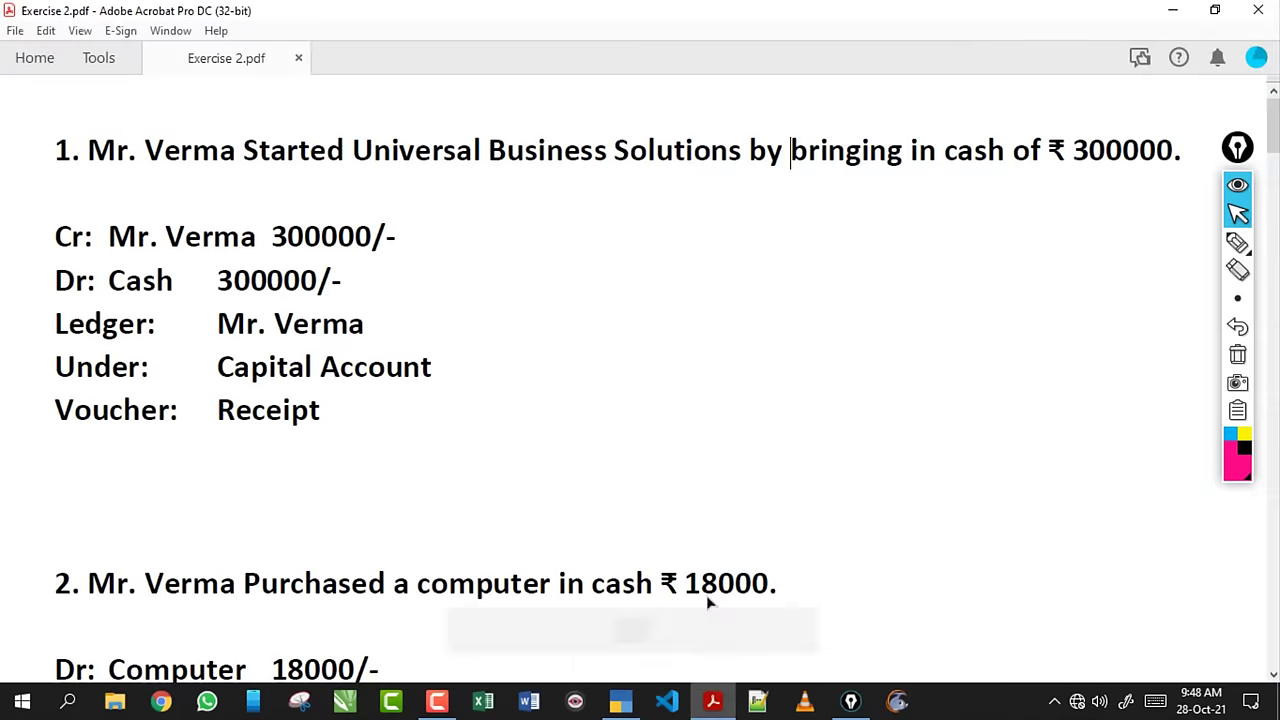
Switch to the Exercise 2 PDF in Adobe Acrobat, examine transaction 1 and its accounting details, and return to TallyPrime.
left_click(713, 701)
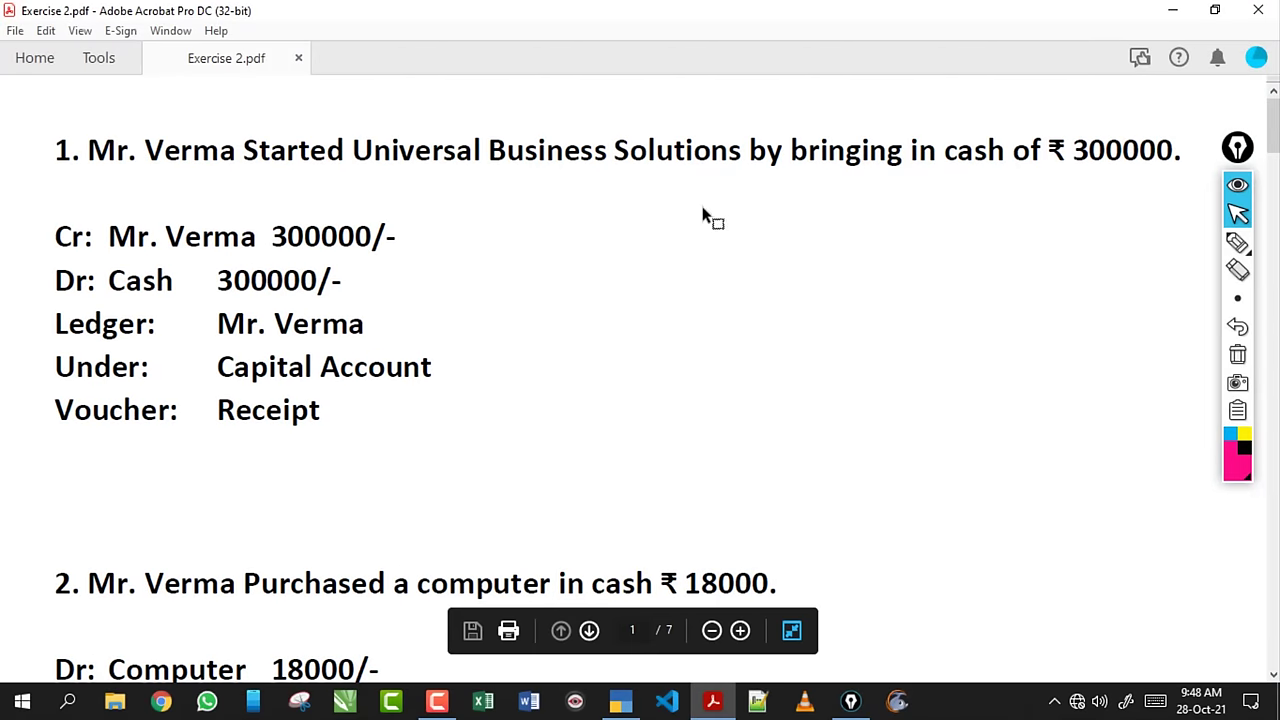
left_click(620, 701)
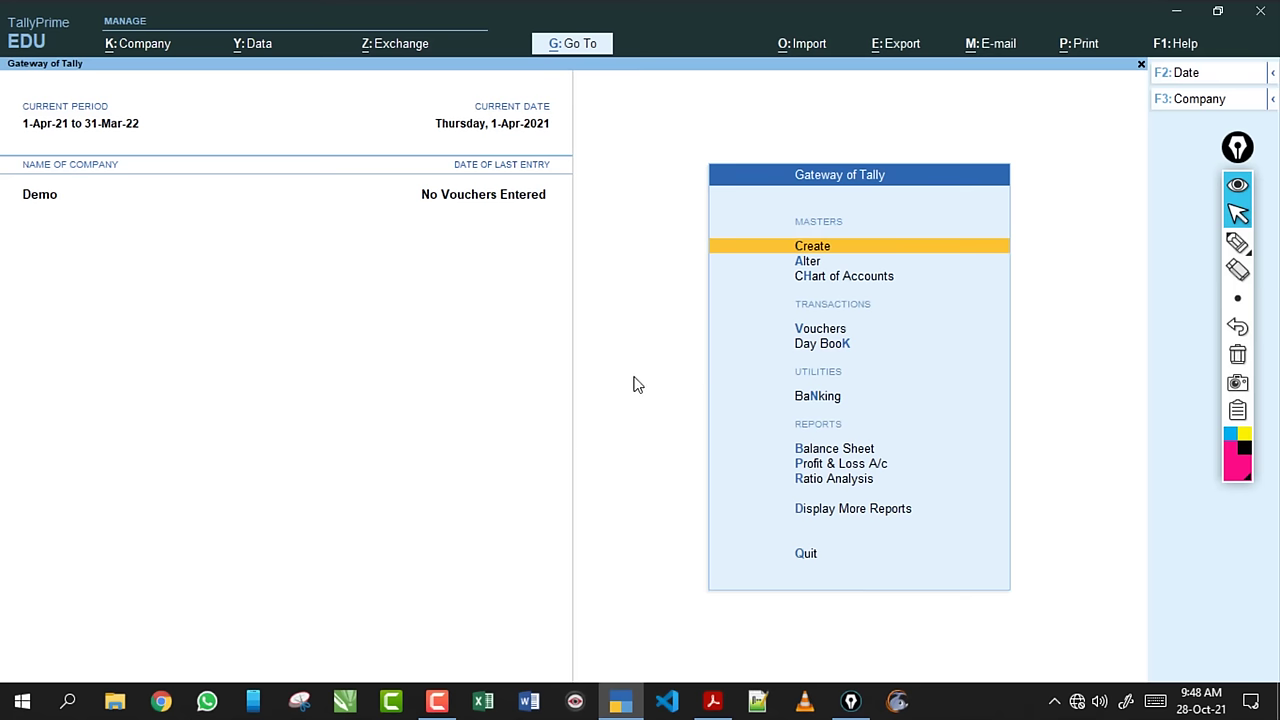
left_click(713, 700)
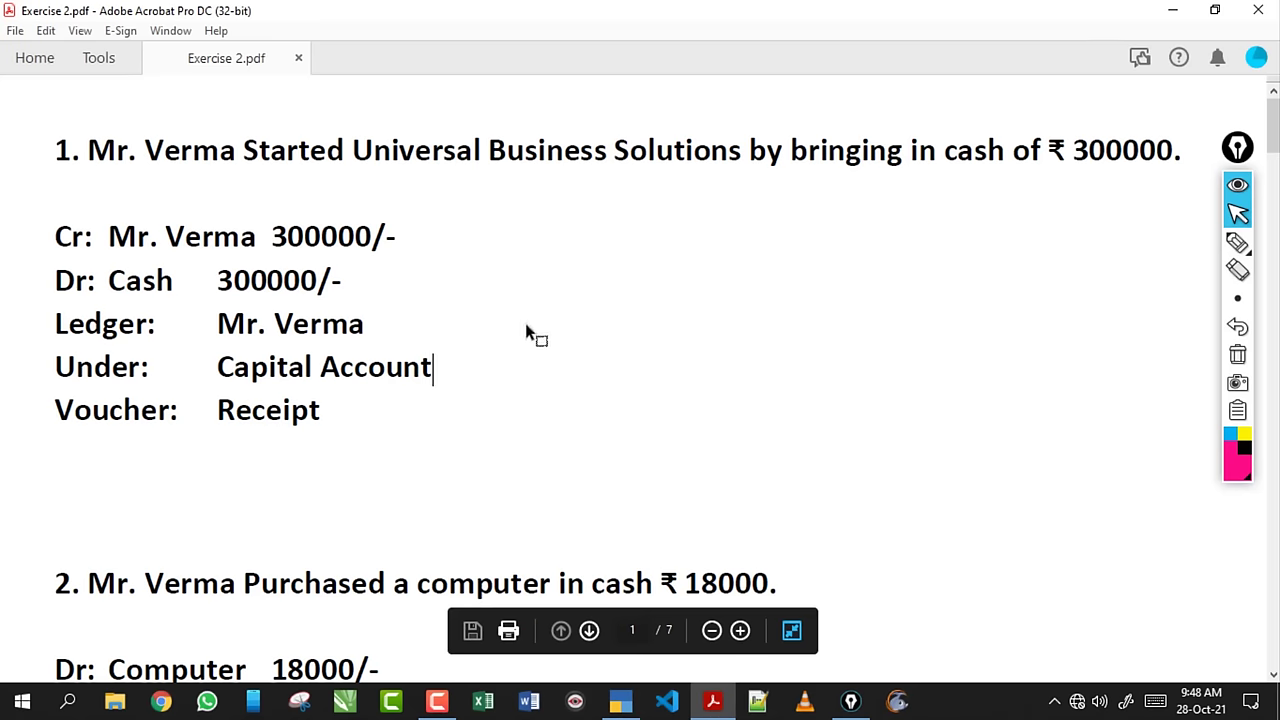
left_click_drag(97, 150, 1003, 158)
left_click(845, 152)
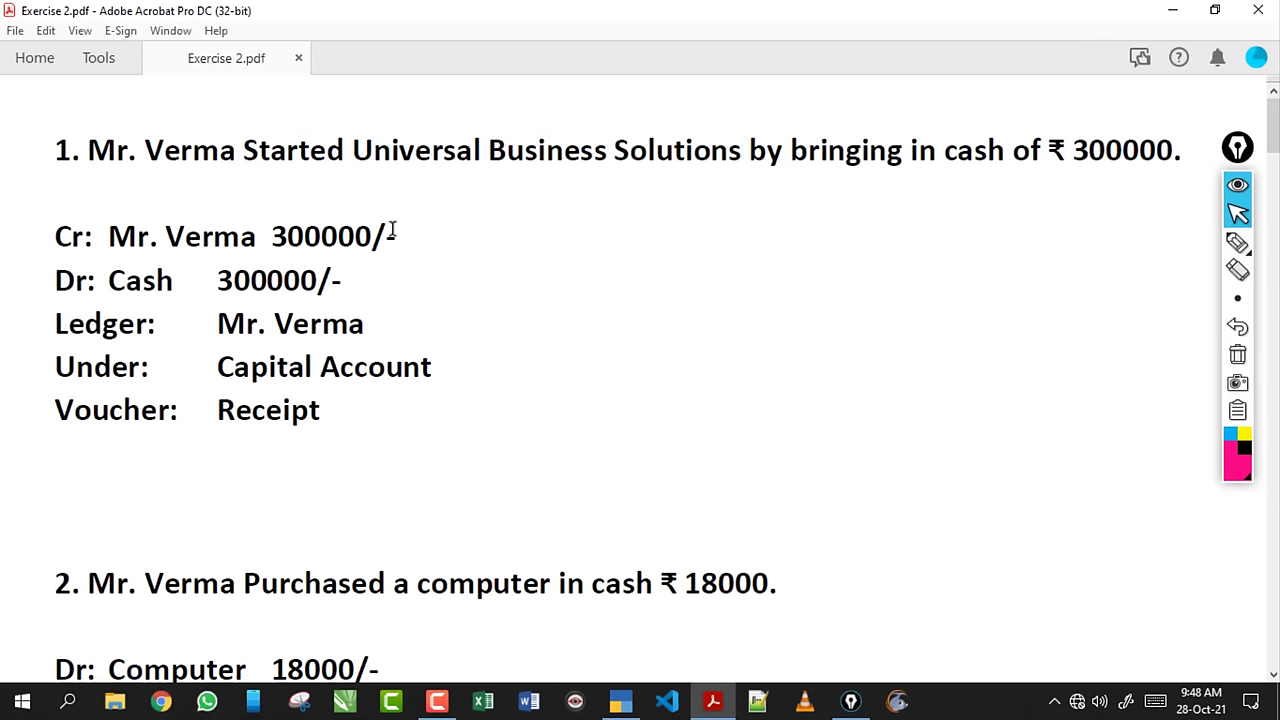
left_click_drag(322, 415, 77, 240)
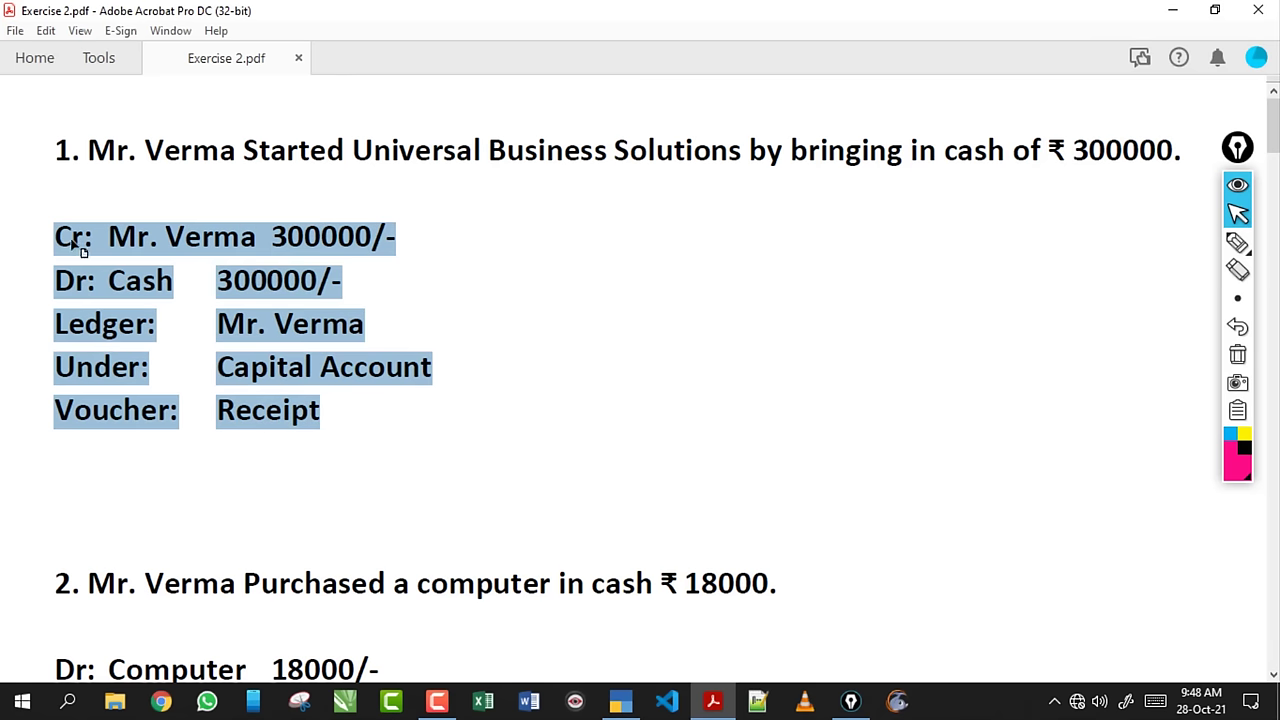
left_click(92, 284)
left_click(620, 700)
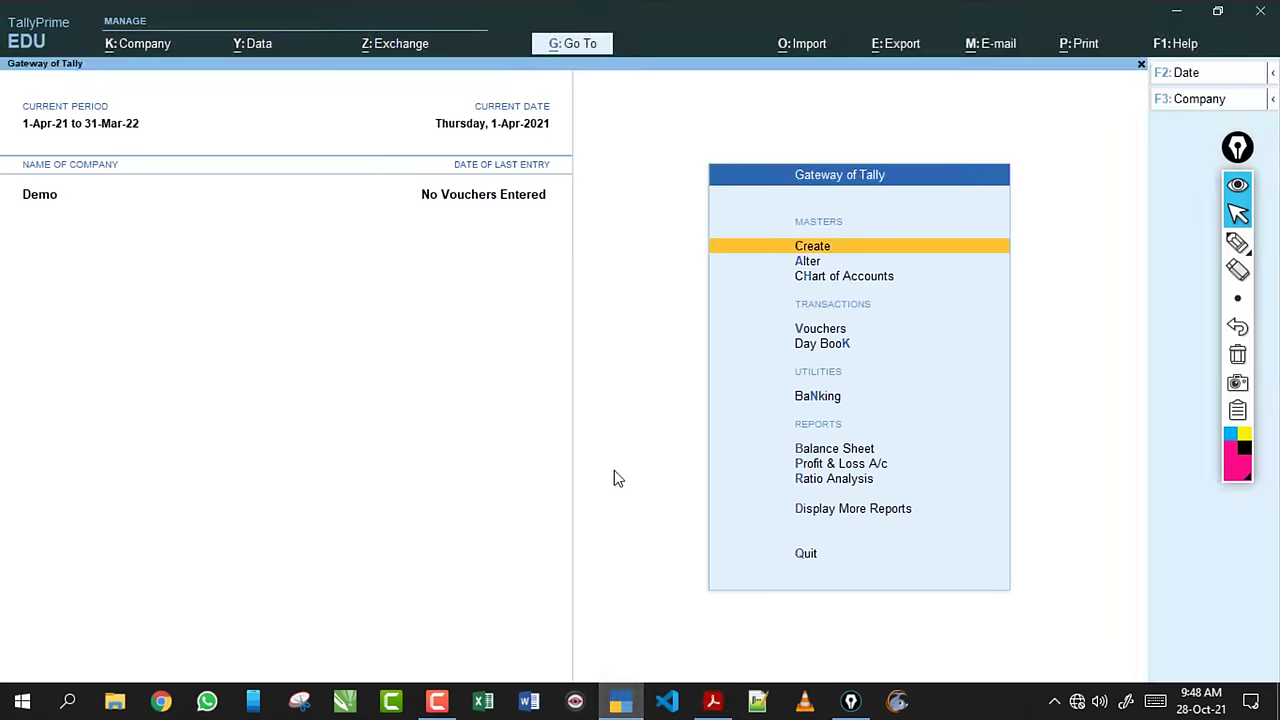
Outline the Gateway of Tally menu with the annotation pen, and erase the outline.
left_click(1235, 244)
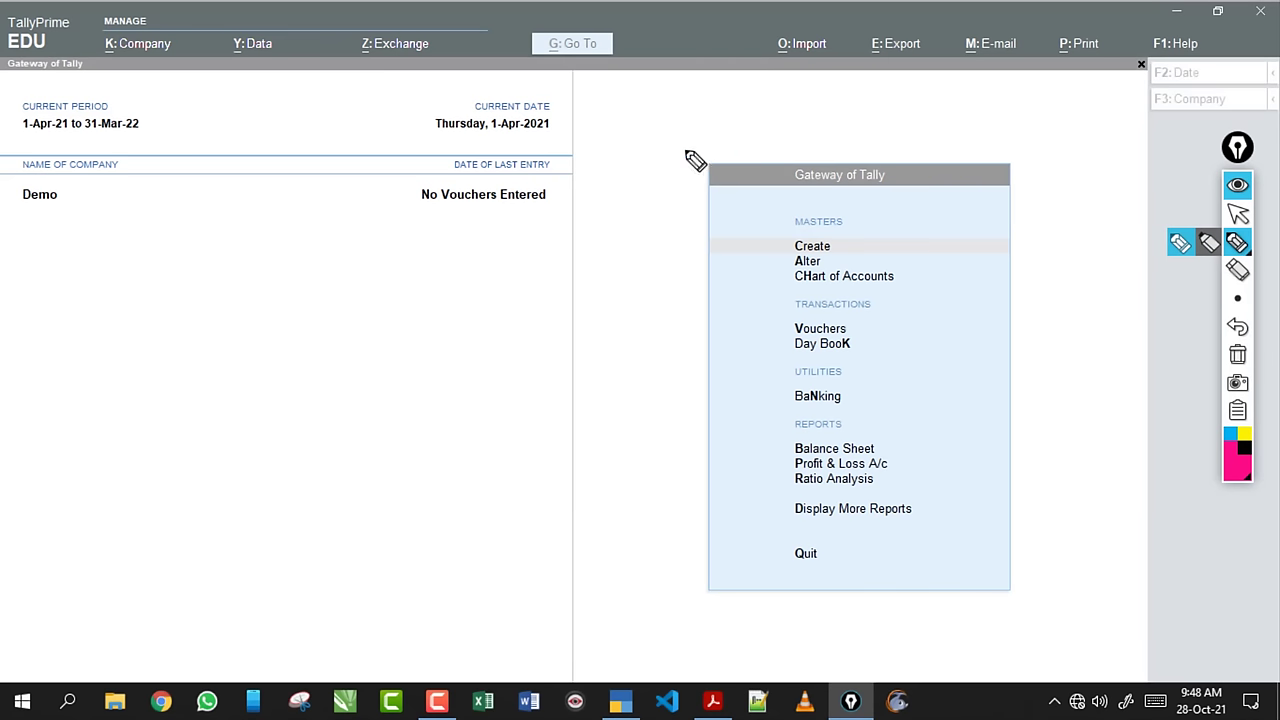
mouse_move(673, 155)
left_mouse_down()
mouse_move(1004, 150)
mouse_move(1016, 586)
mouse_move(604, 544)
mouse_move(697, 152)
left_mouse_up()
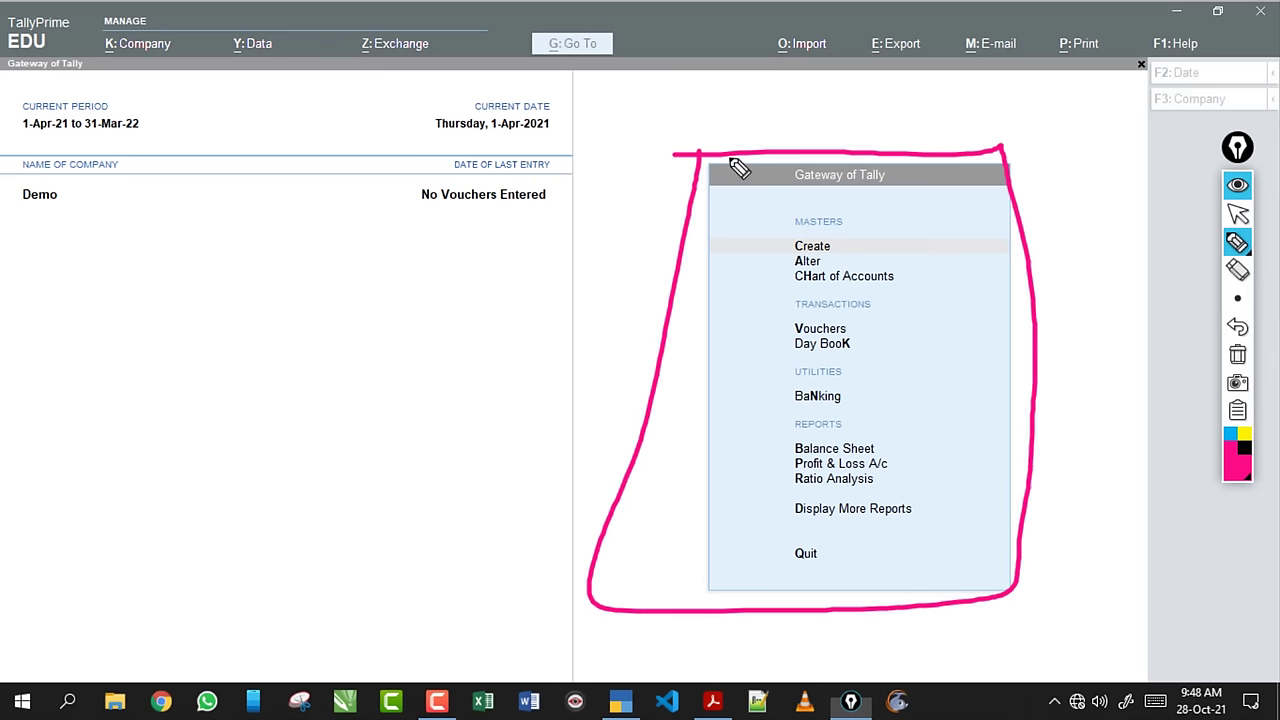
left_click(1238, 355)
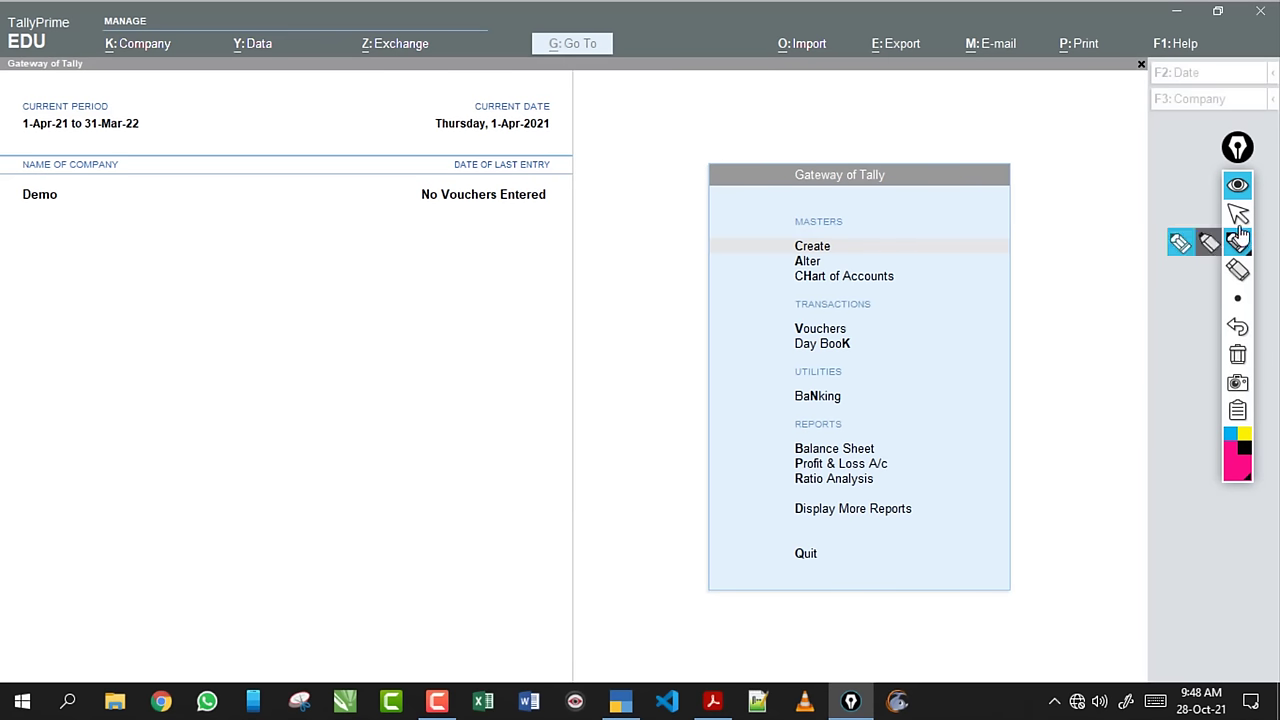
left_click(1238, 214)
left_click(1022, 272)
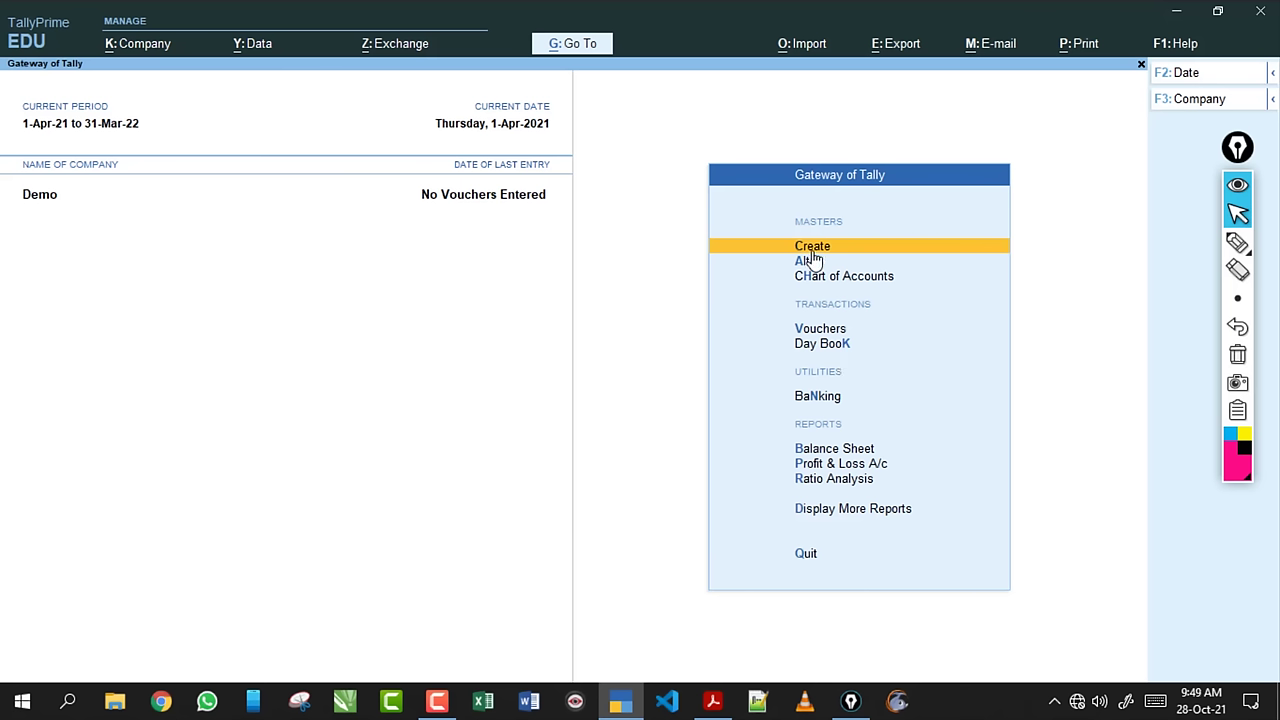
Mark the Transactions heading with its Vouchers and Day Book entries using the annotation pen, and clear the marks.
left_click(1237, 243)
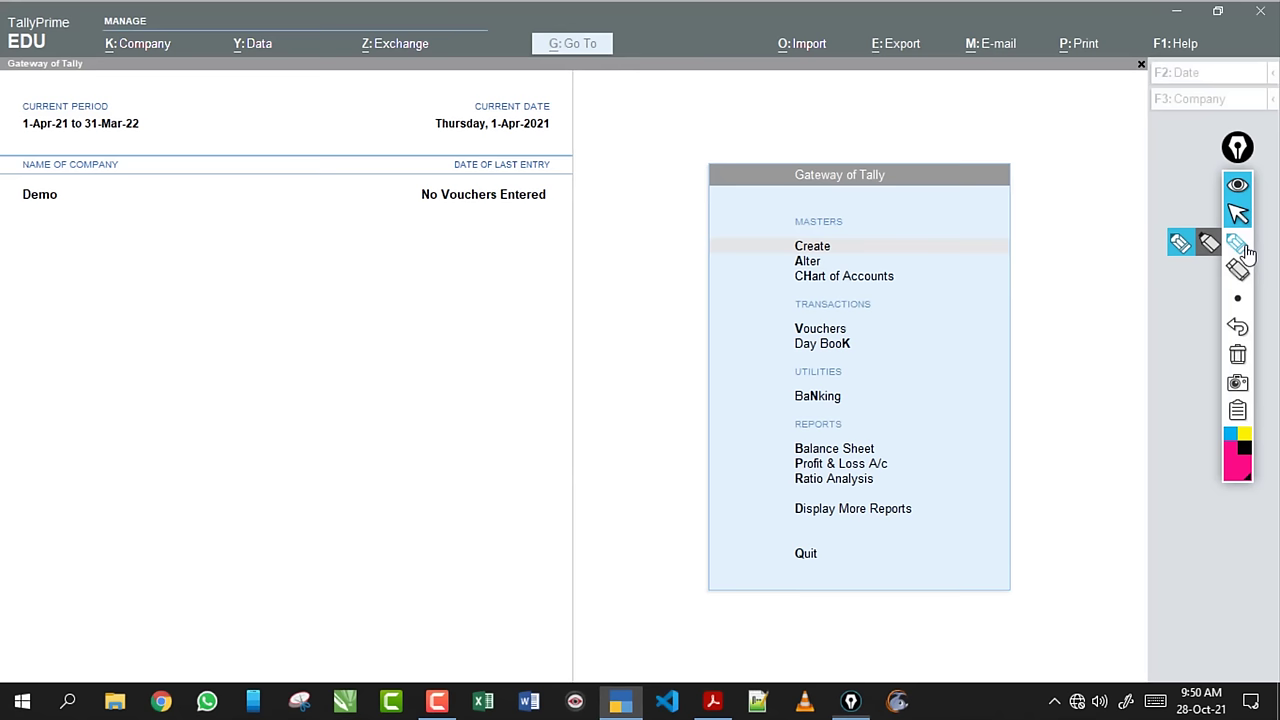
mouse_move(790, 318)
left_mouse_down()
mouse_move(768, 308)
mouse_move(904, 318)
mouse_move(862, 350)
left_mouse_up()
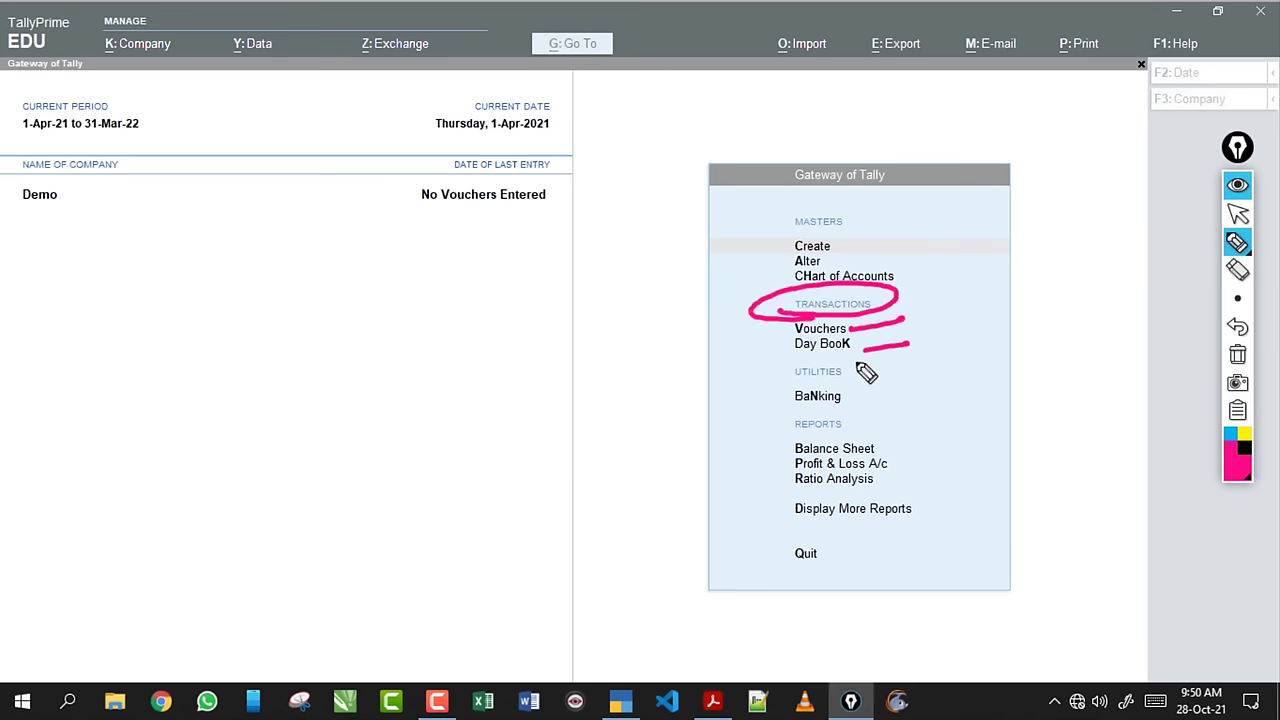
left_click(1237, 354)
left_click(1237, 214)
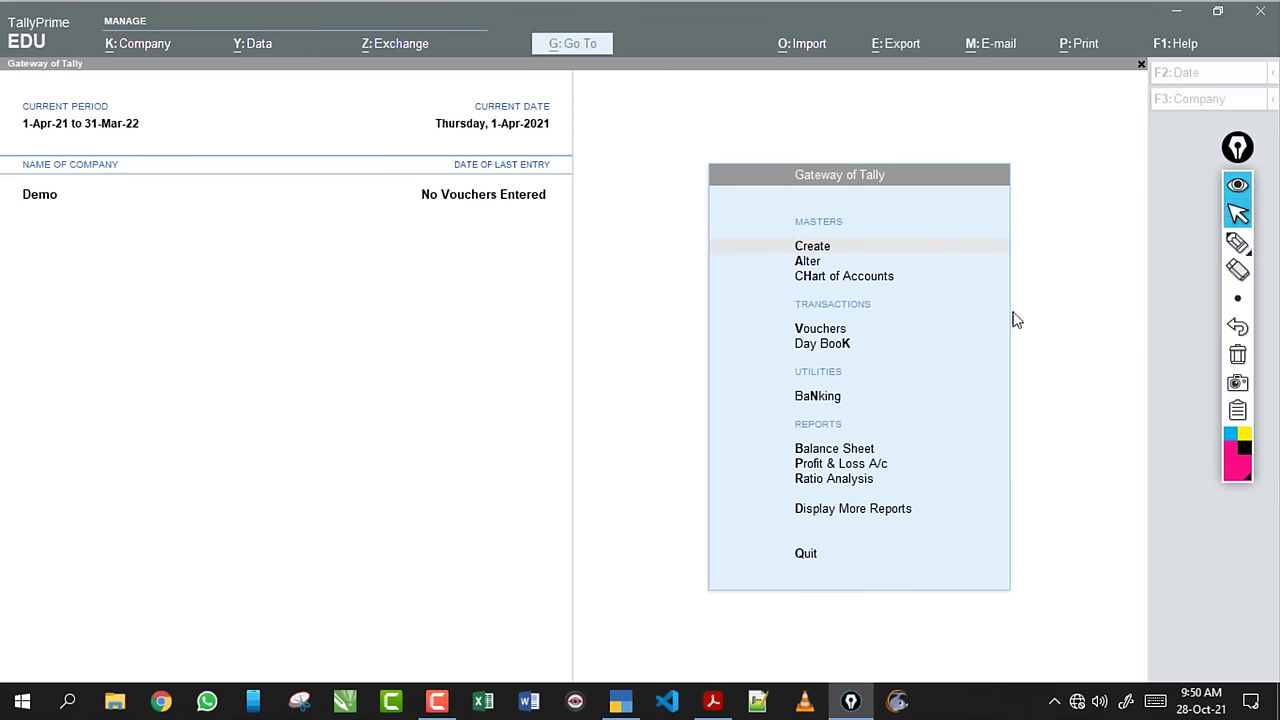
Open the Vouchers entry screen briefly and quit back to the Gateway of Tally, two times.
left_click(1005, 328)
key("Escape")
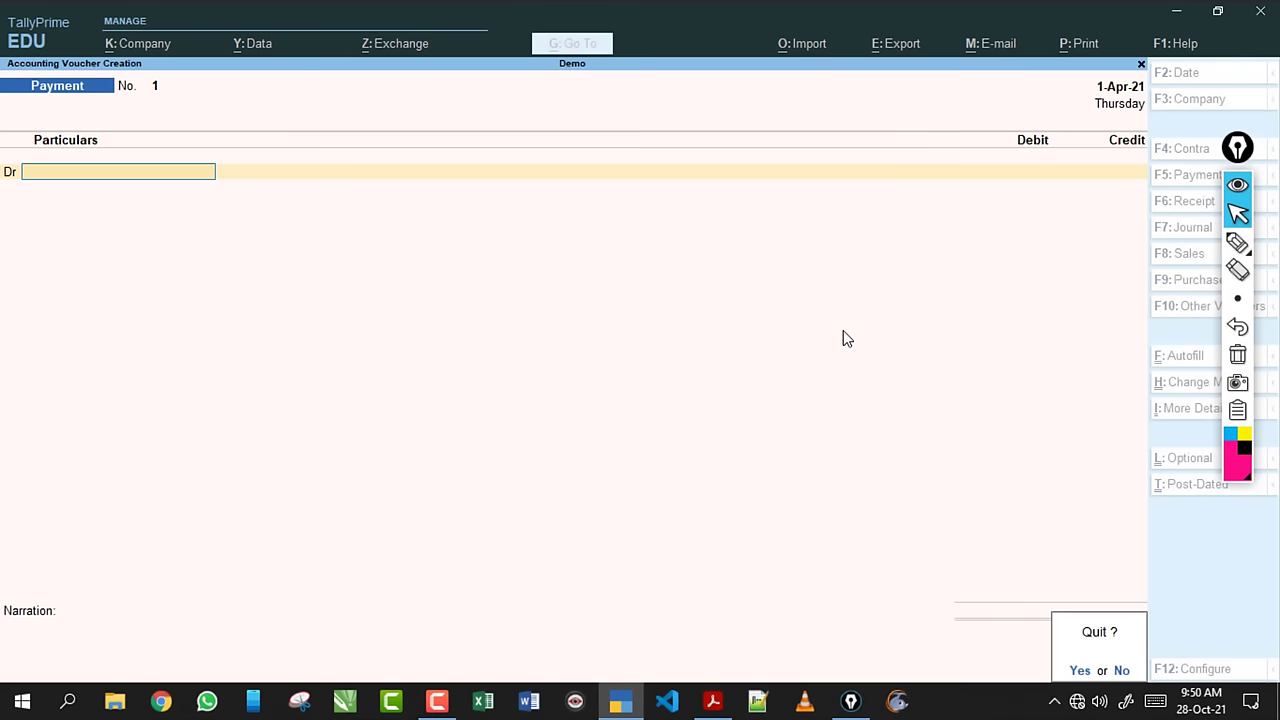
key("y")
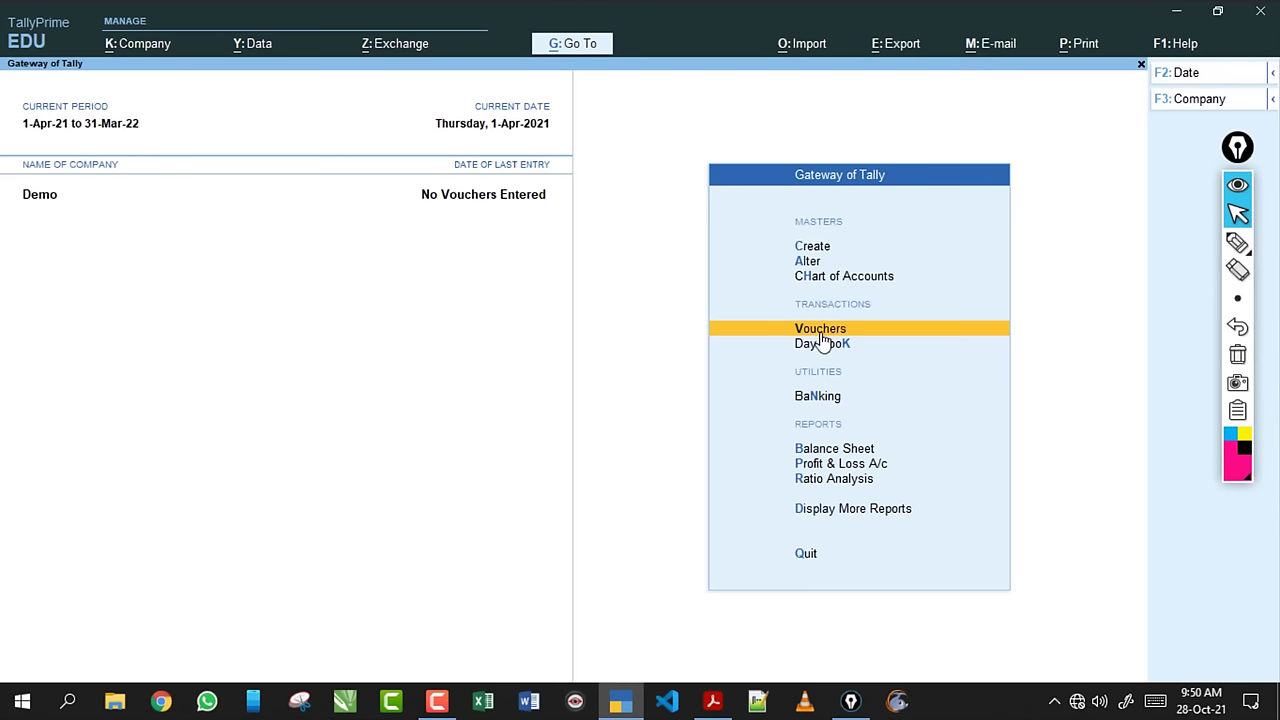
left_click(816, 332)
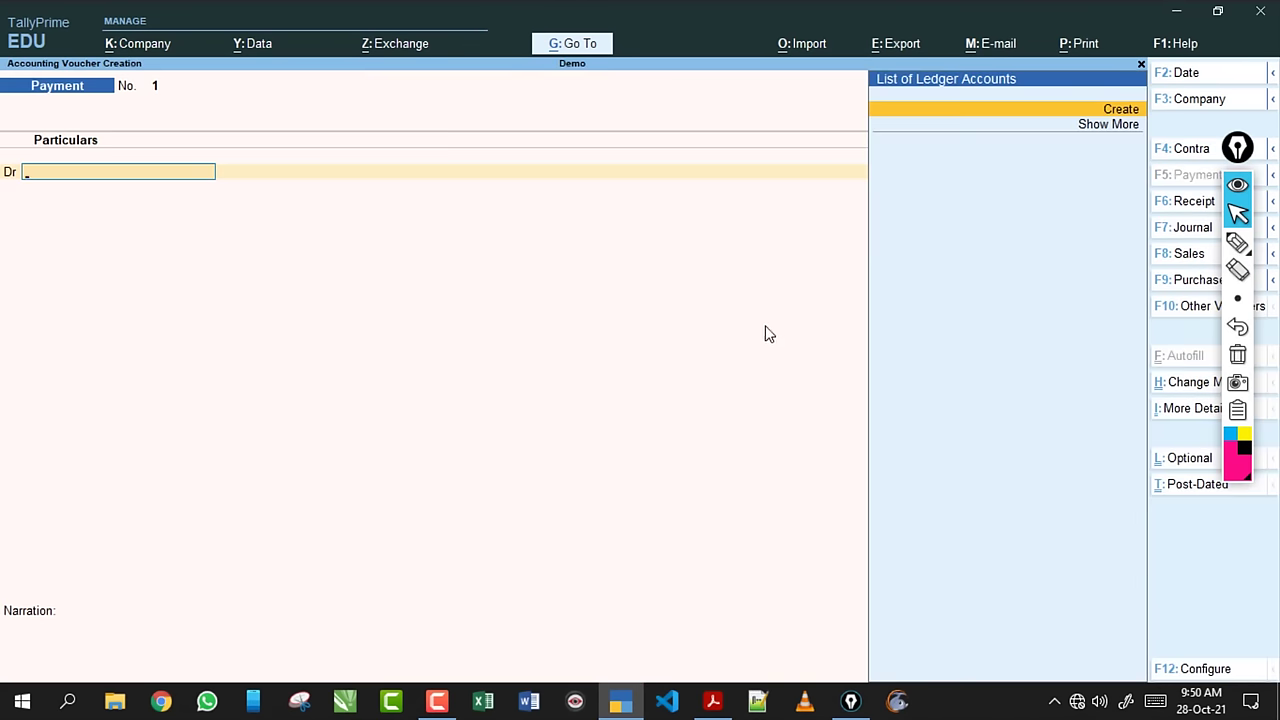
key("Escape")
key("y")
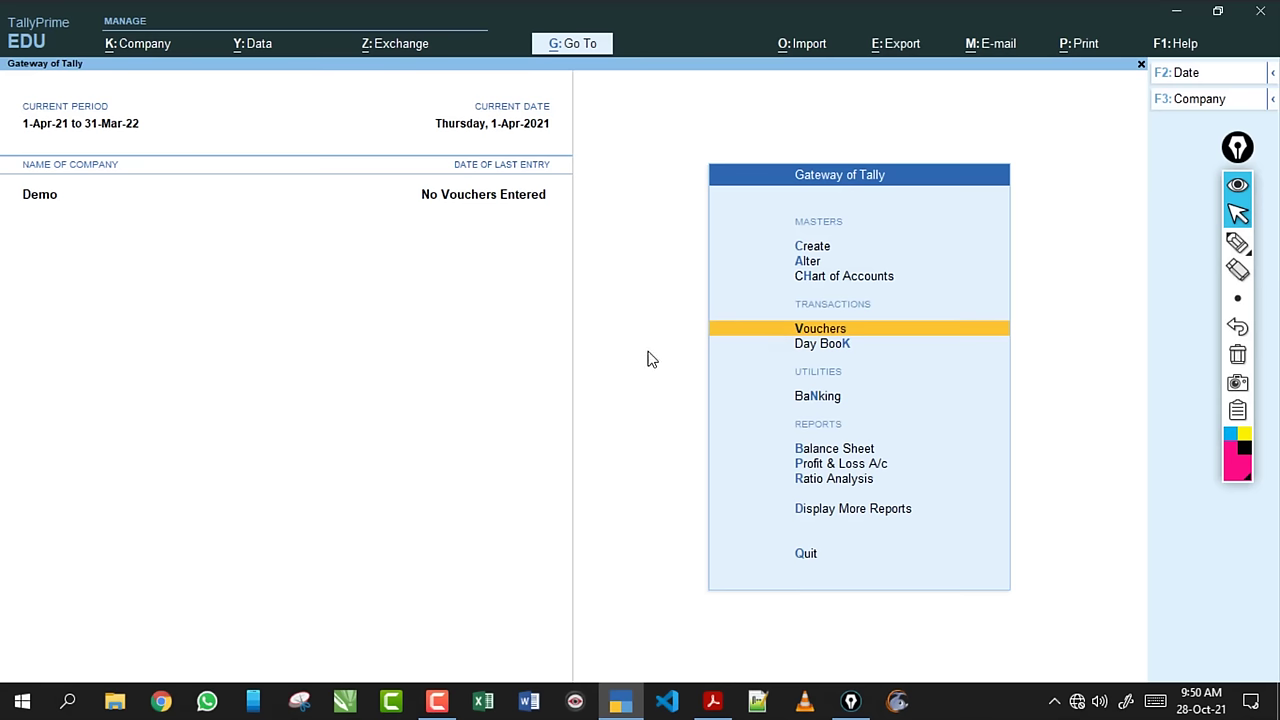
Open the Vouchers entry screen from the Transactions section of the Gateway of Tally.
left_click(1237, 243)
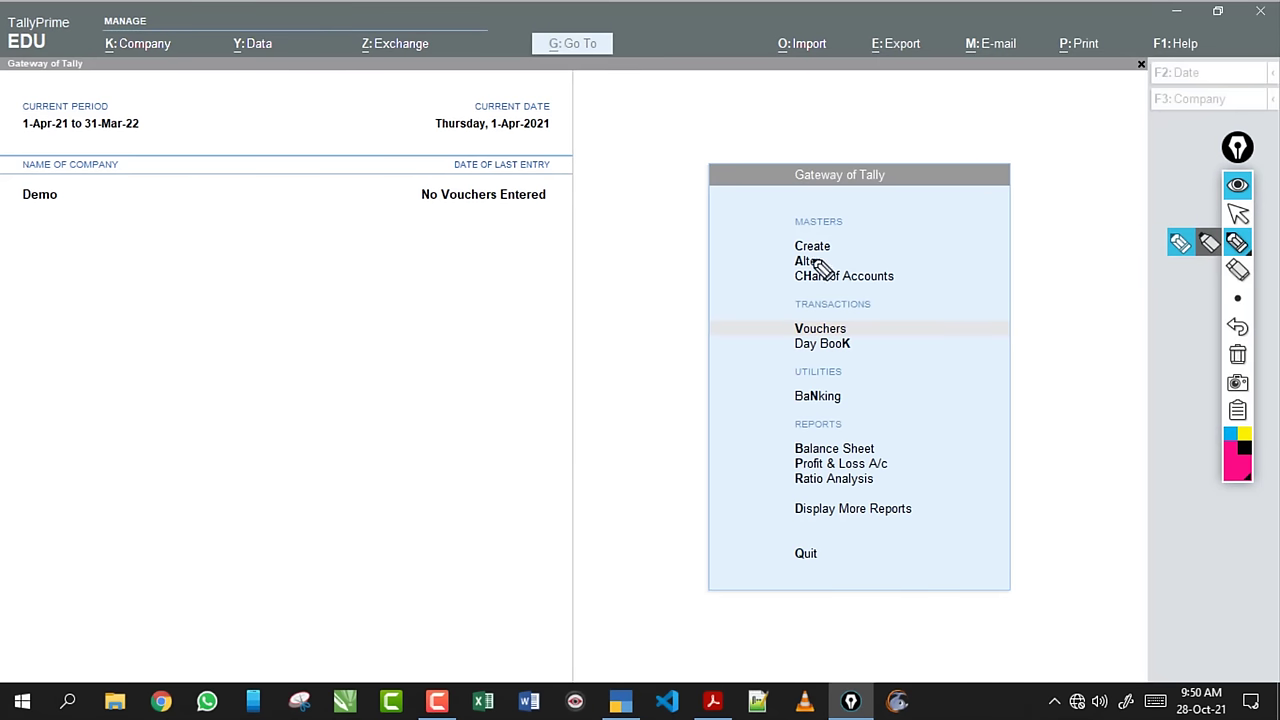
left_click(1237, 213)
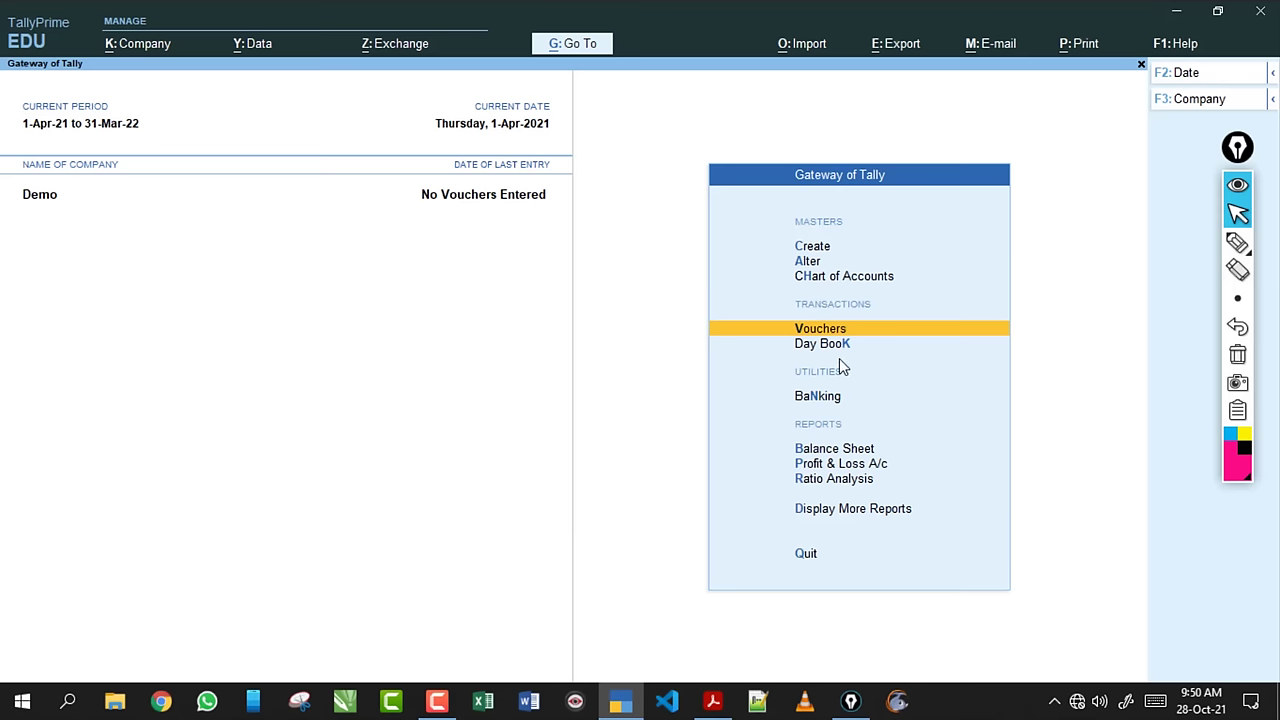
key("Down")
key("Down")
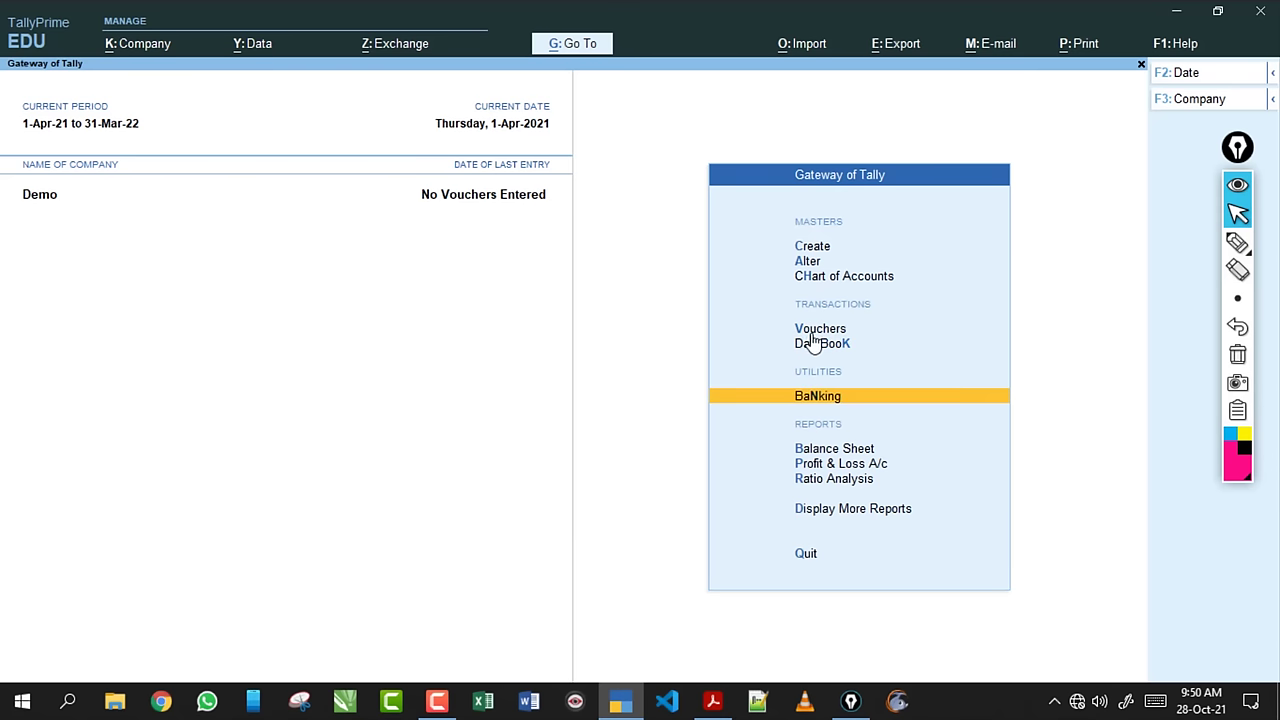
key("Up")
key("Up")
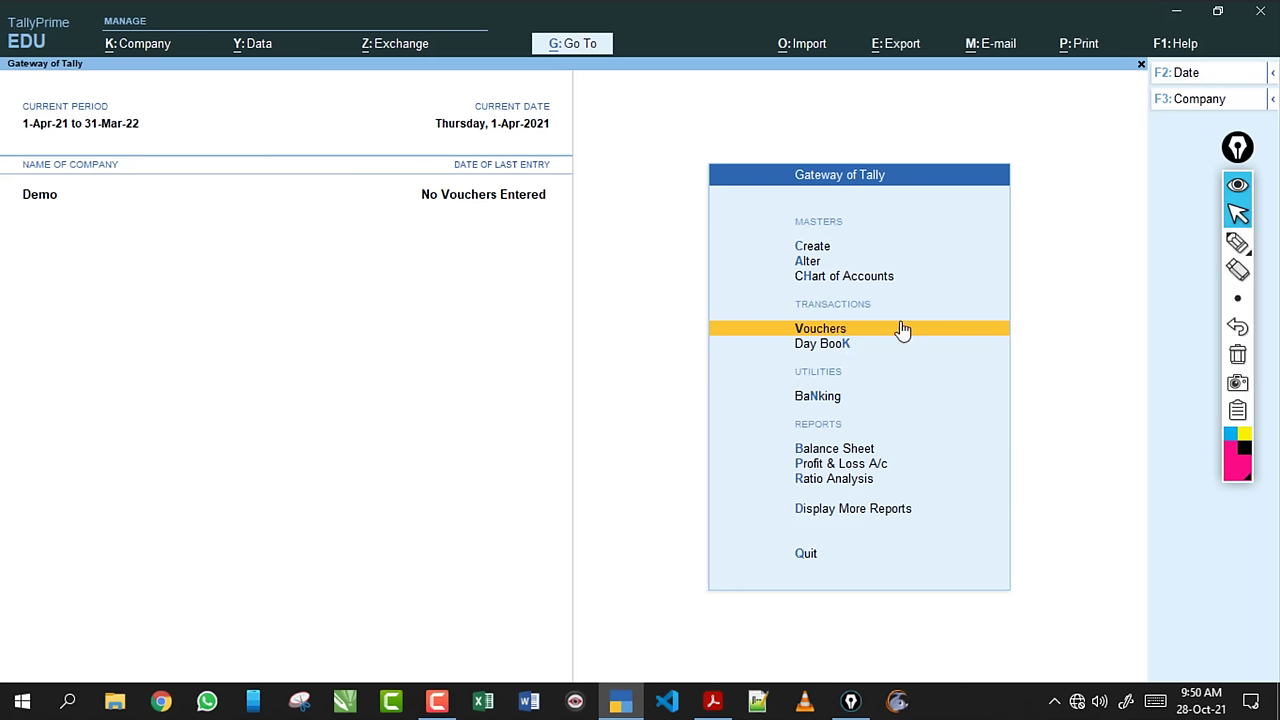
key("Return")
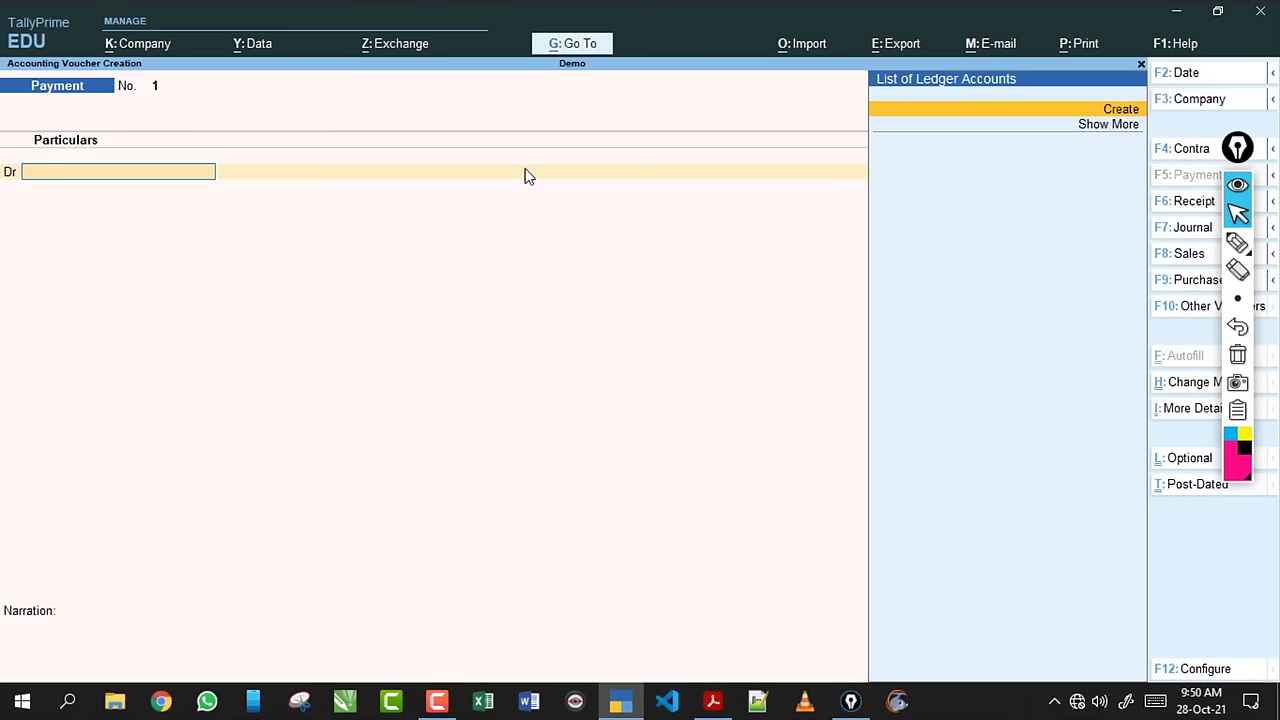
Check the ledger and voucher type for transaction 1 in the Exercise 2 PDF, and return to TallyPrime.
left_click(713, 701)
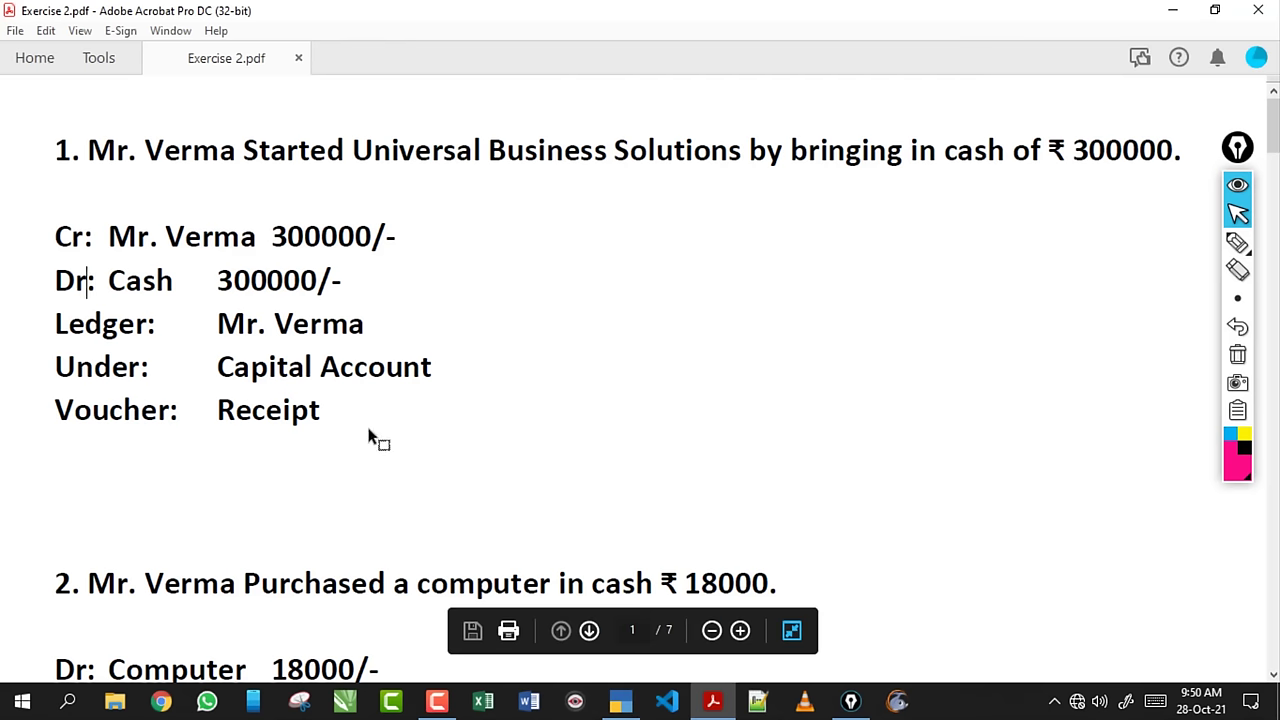
left_click(620, 701)
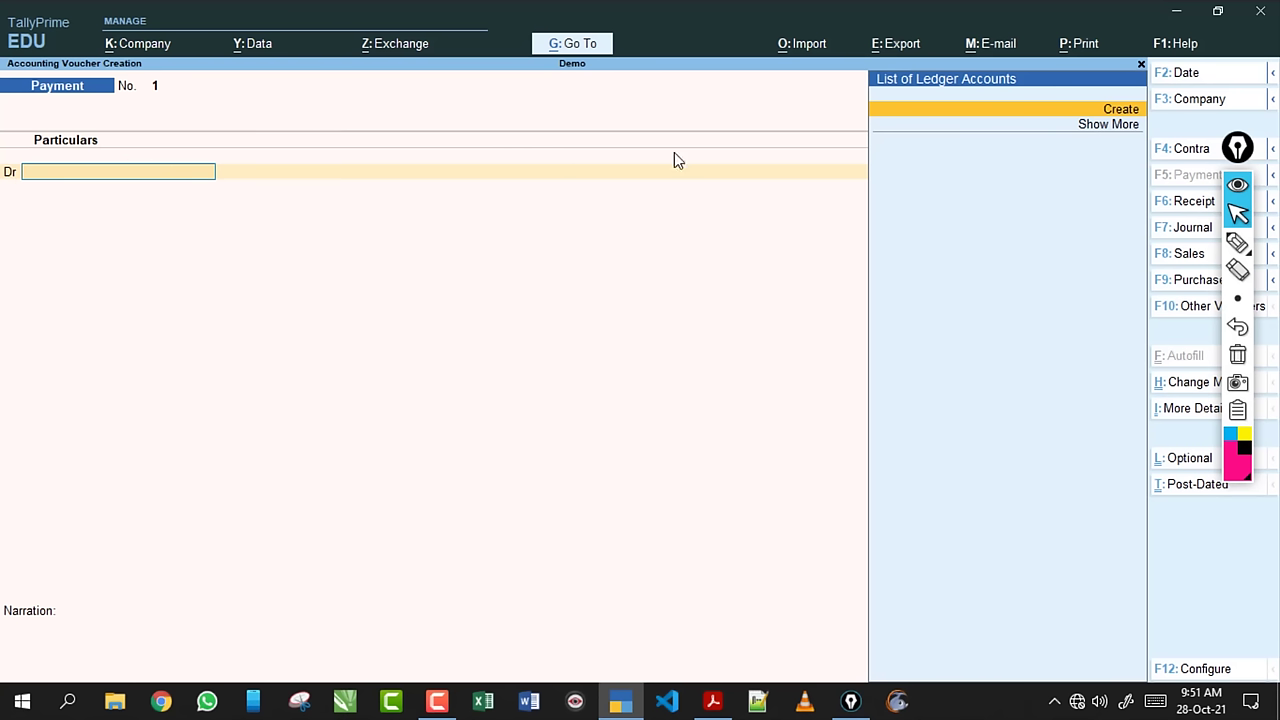
Draw a tick and handwritten marks around the first Particulars line of the payment voucher, and clear them.
left_click(1238, 242)
mouse_move(31, 186)
left_mouse_down()
mouse_move(96, 180)
mouse_move(216, 124)
left_mouse_up()
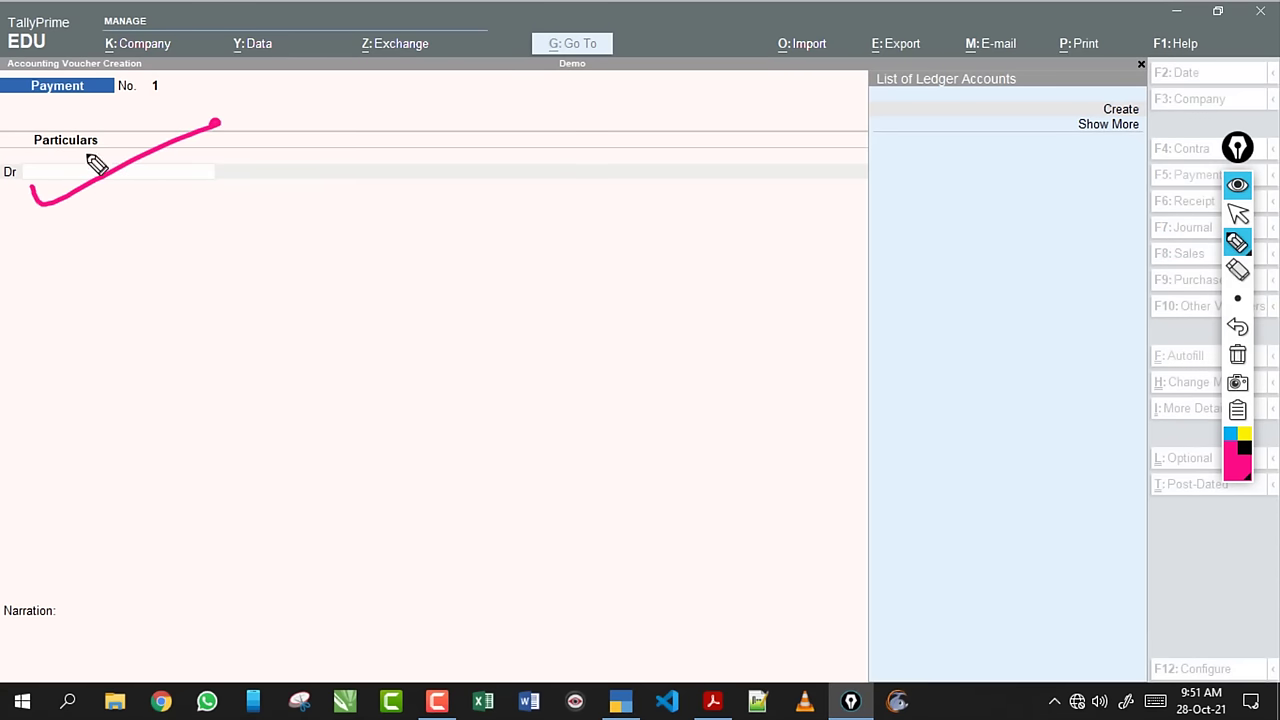
mouse_move(110, 147)
left_mouse_down()
mouse_move(129, 114)
mouse_move(133, 132)
left_mouse_up()
left_click_drag(116, 130, 160, 121)
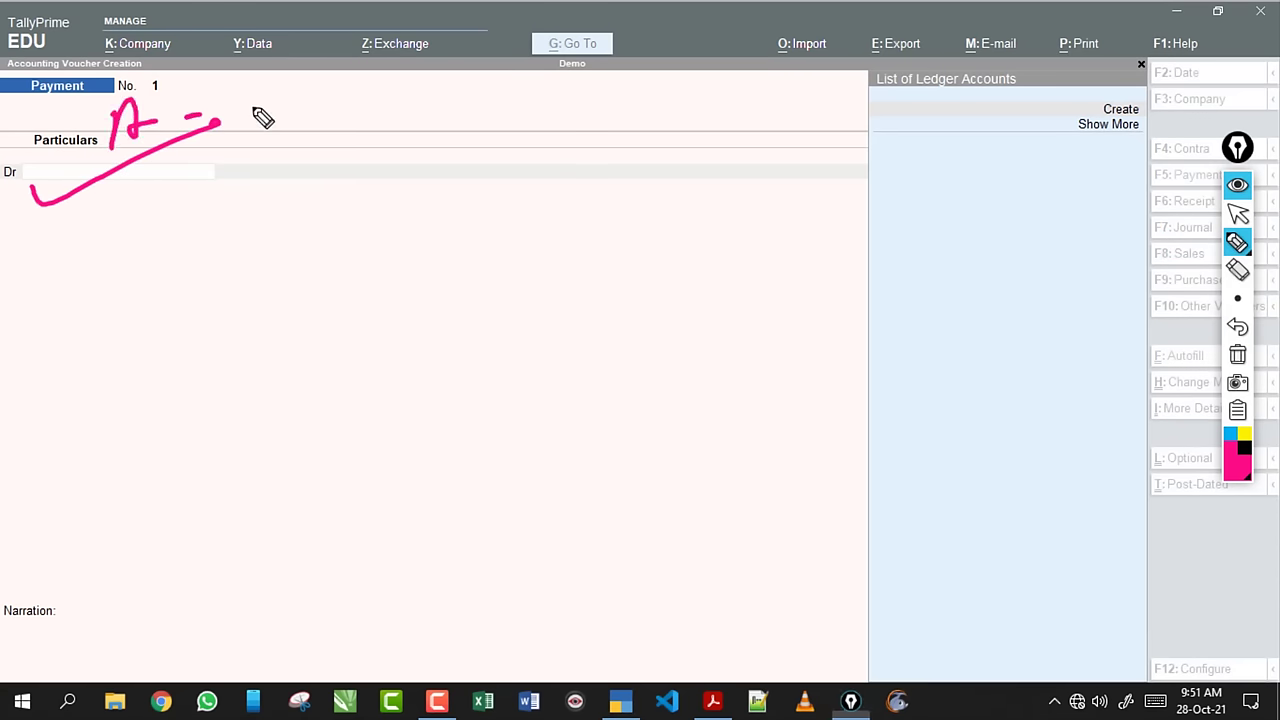
left_click(1237, 358)
left_click(1238, 214)
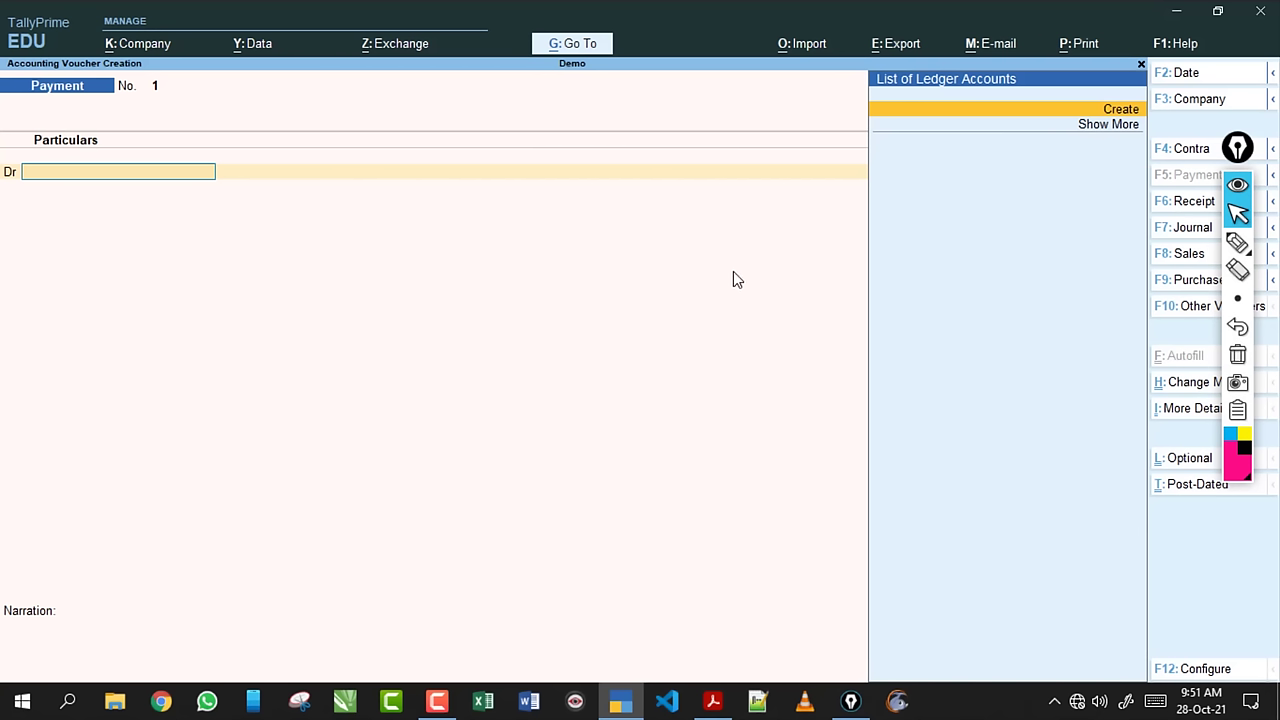
Shift the annotation toolbar slightly and open the configuration options for the payment voucher.
left_click_drag(1238, 148, 1222, 140)
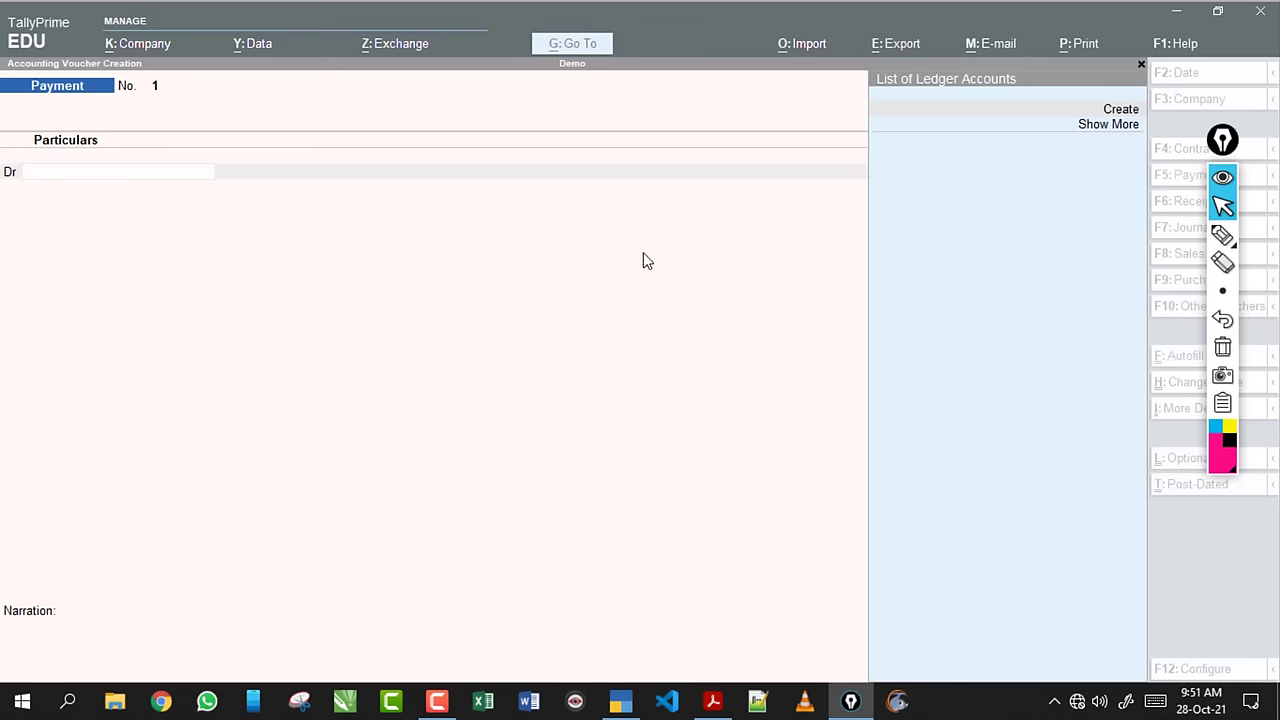
left_click(643, 252)
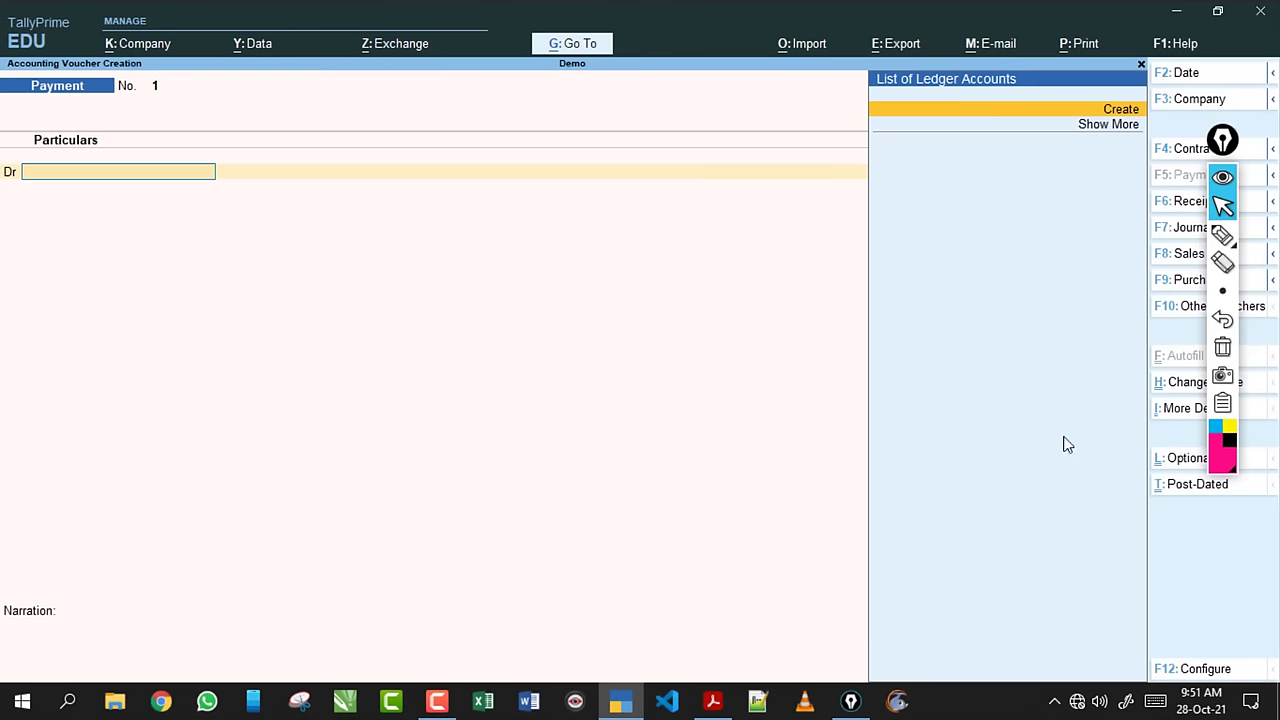
left_click(1190, 674)
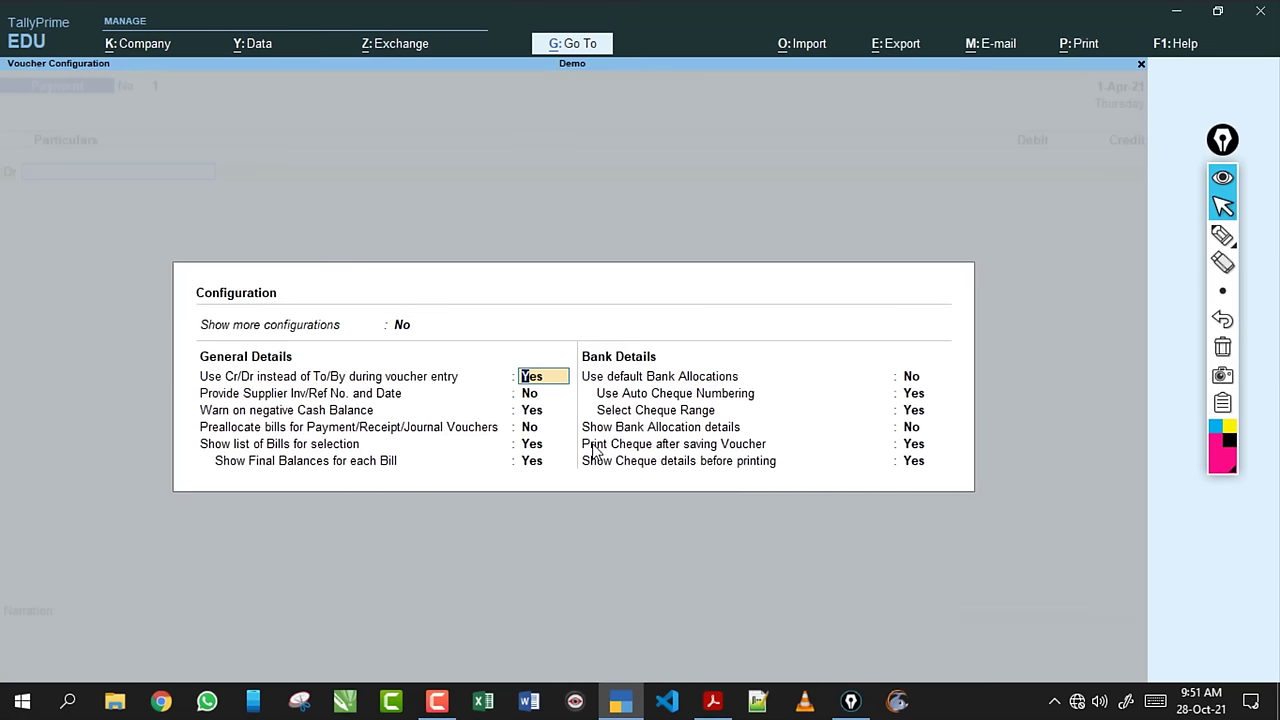
key("Escape")
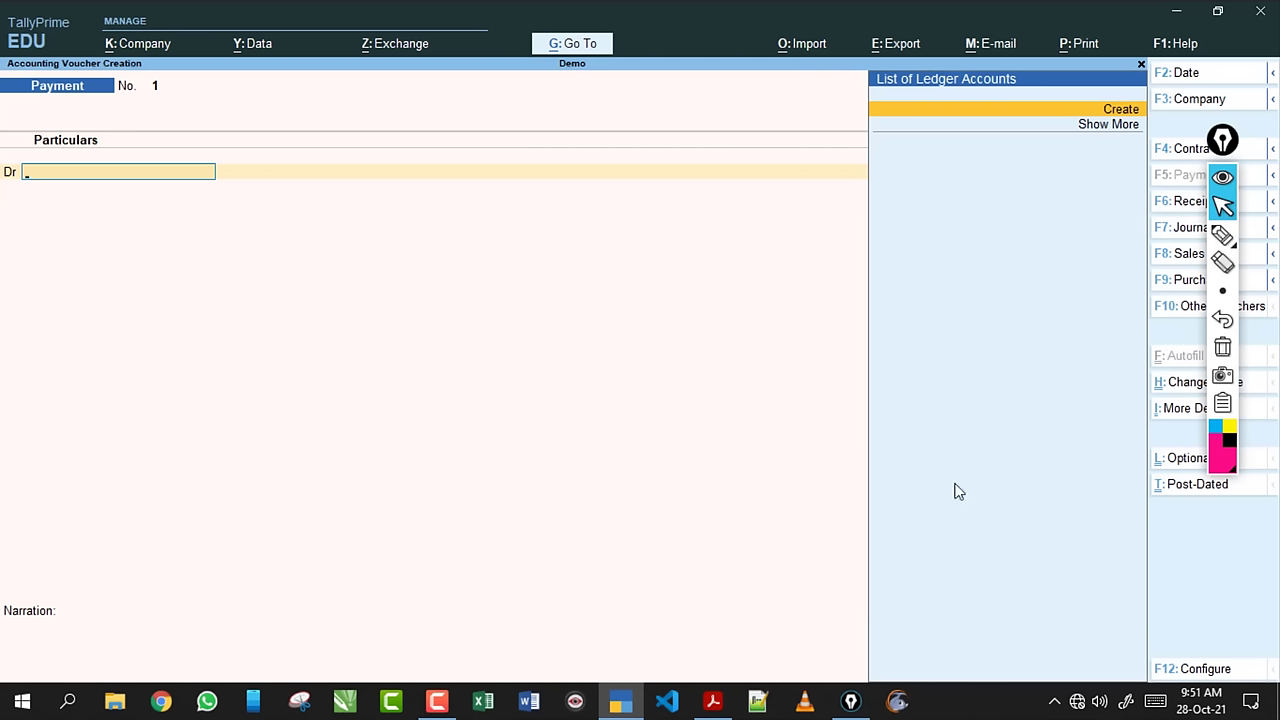
left_click(1192, 676)
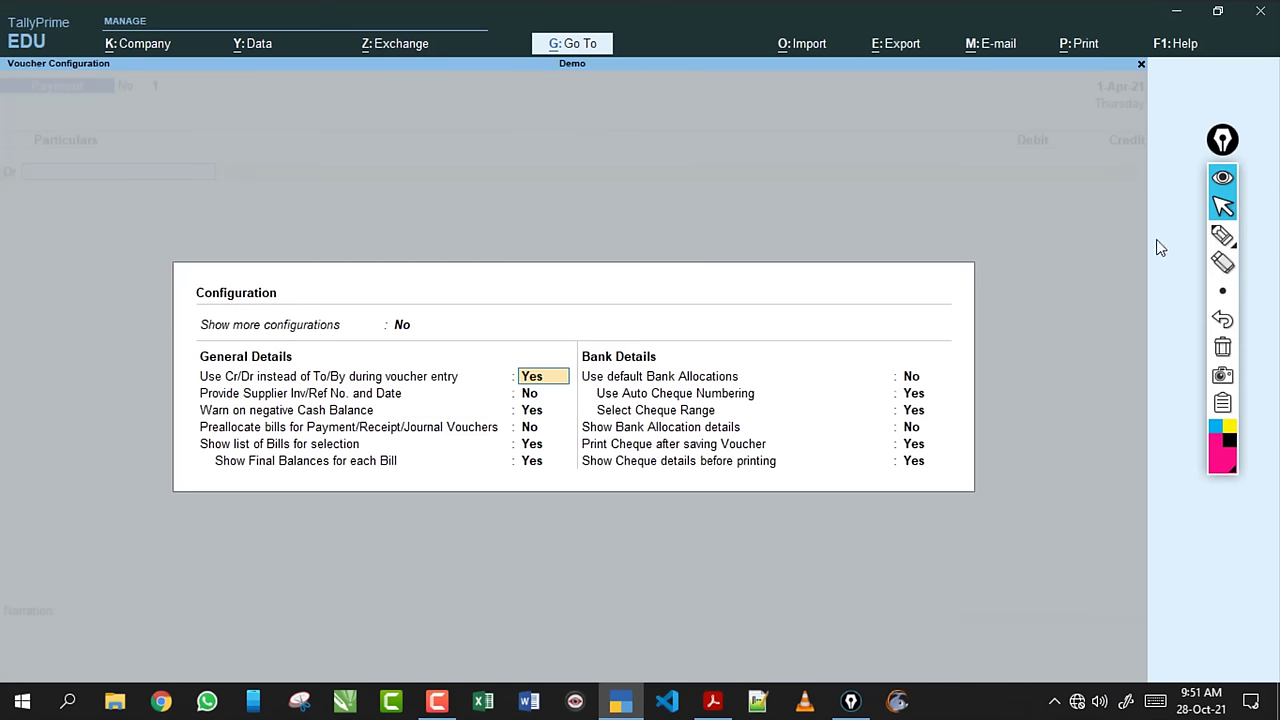
Mark the Use Cr/Dr instead of To/By setting with an arrow, clear it, and accept the voucher configuration.
left_click(1222, 235)
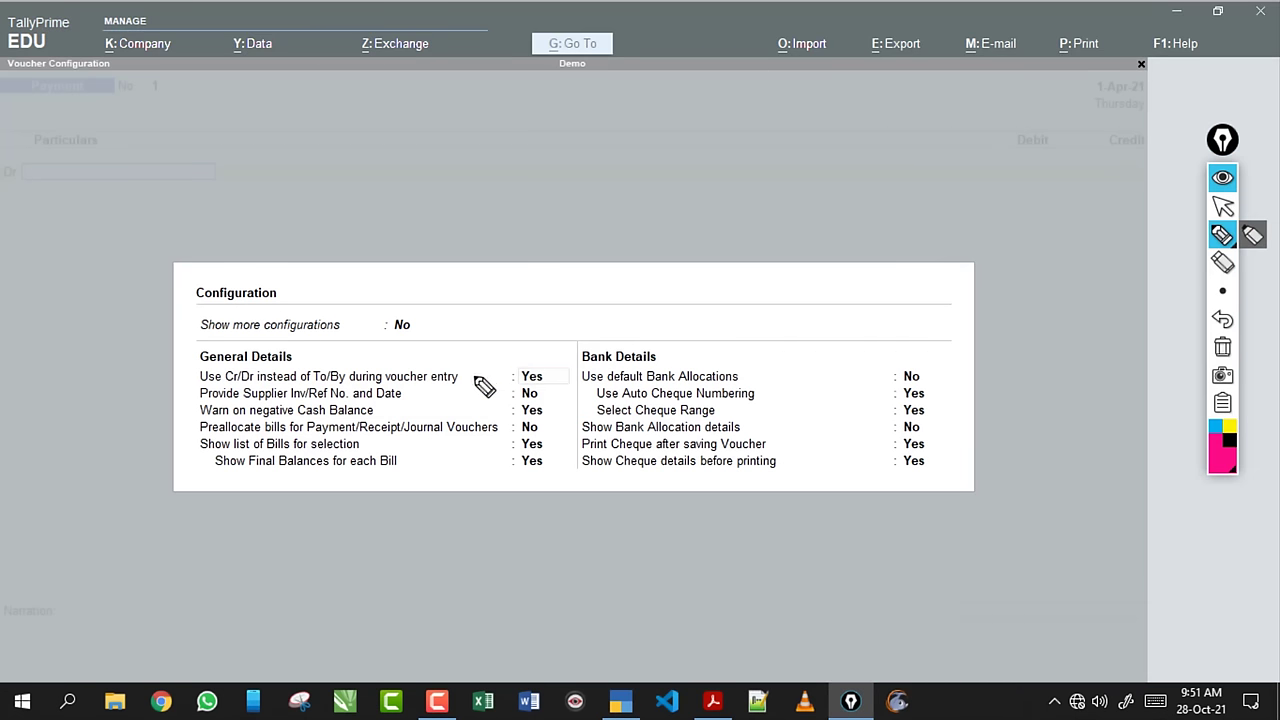
left_click_drag(470, 377, 515, 376)
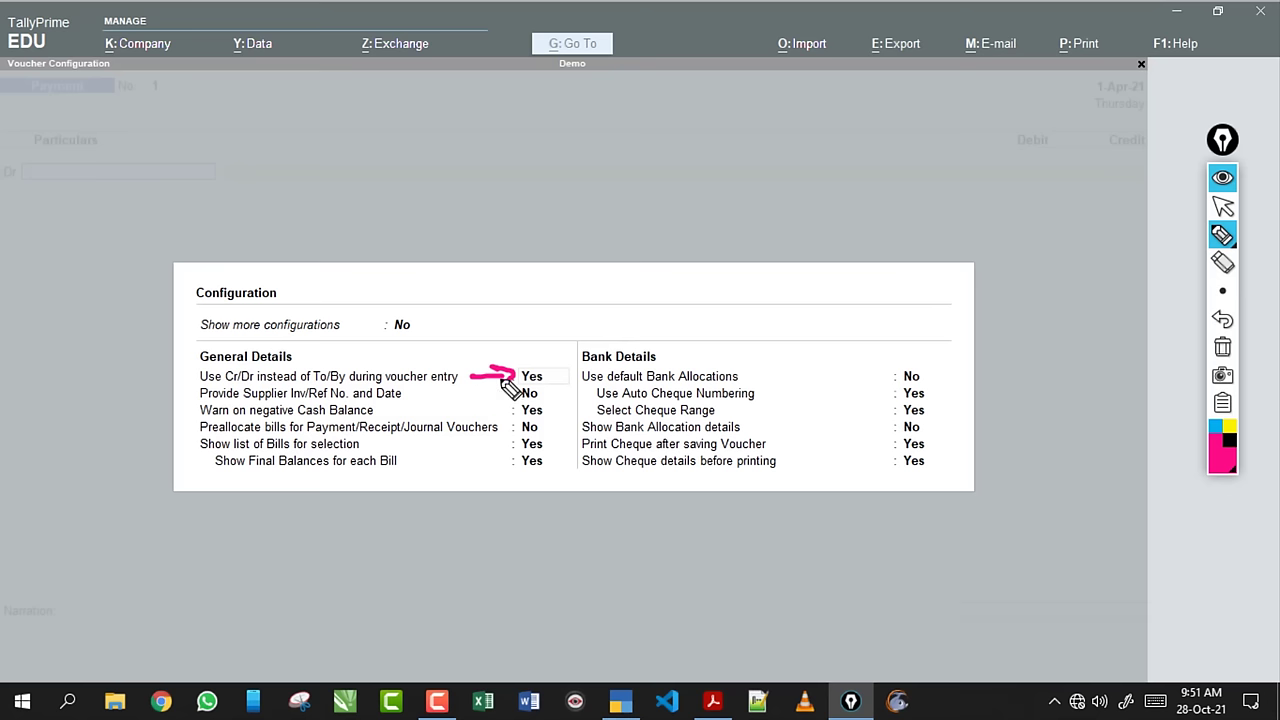
left_click(1222, 346)
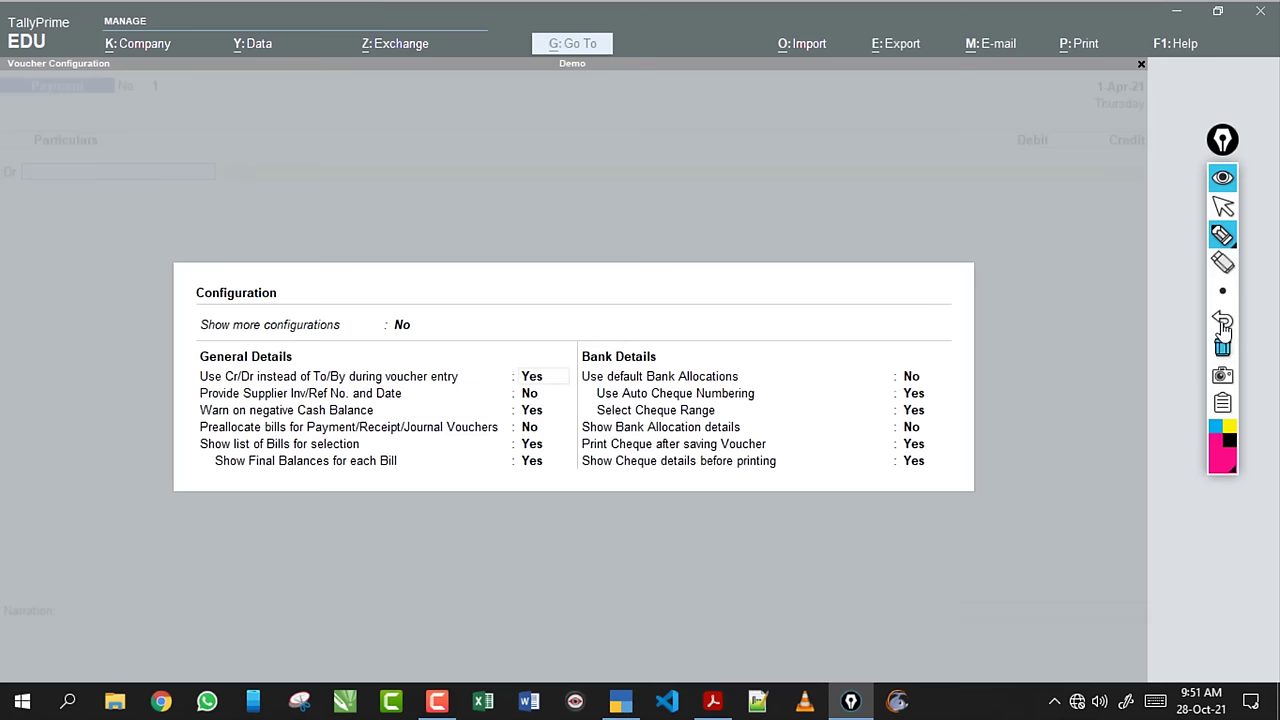
left_click(1222, 206)
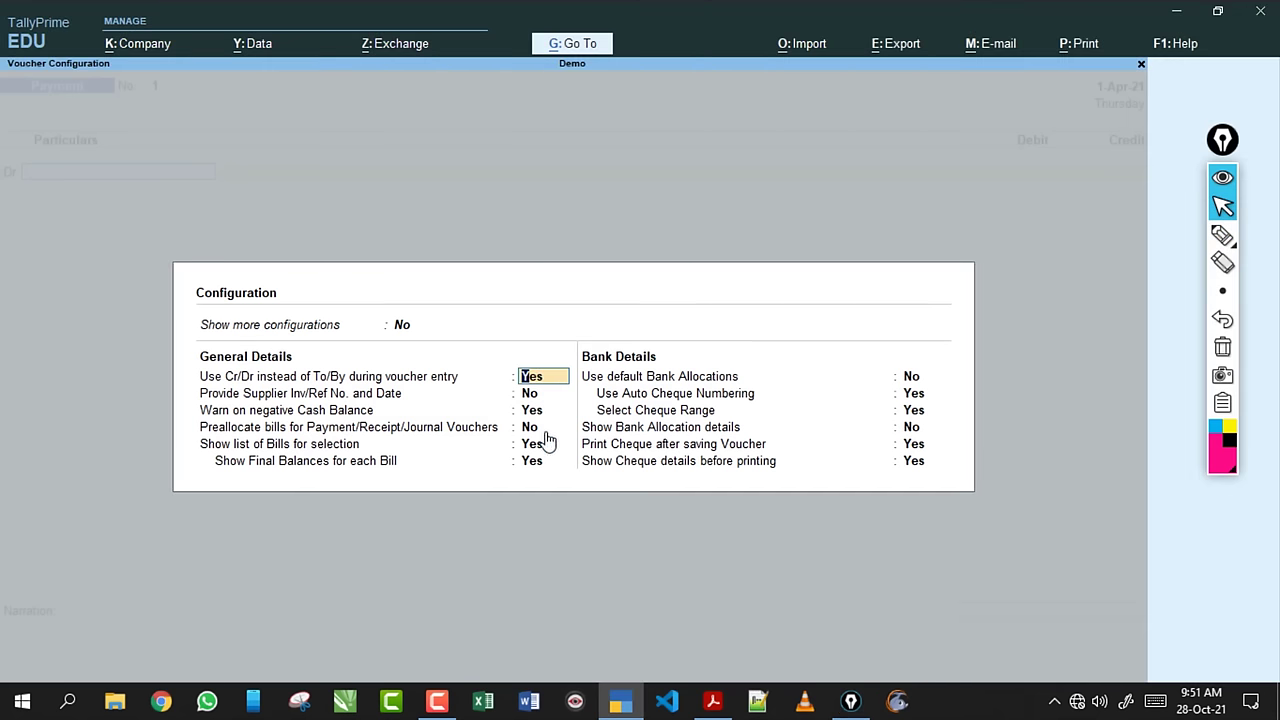
key("ctrl+a")
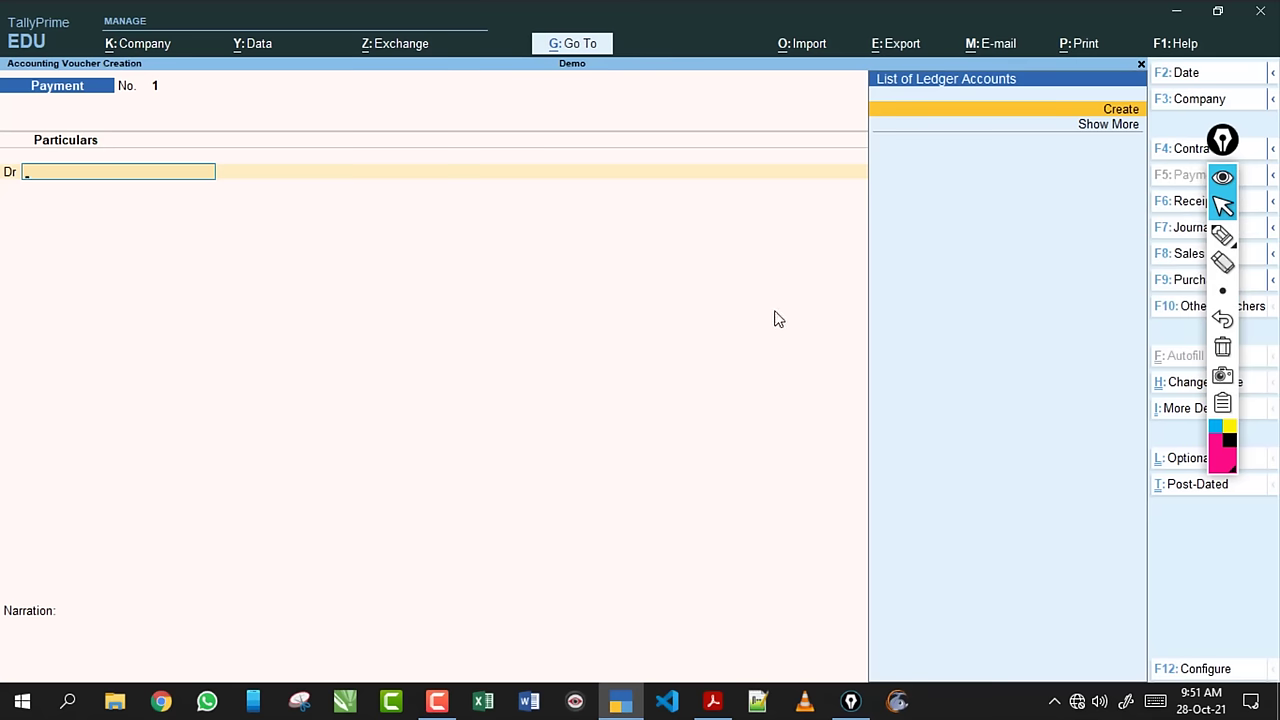
Move the annotation toolbar off the voucher command buttons and check which voucher modes are offered.
left_click_drag(1222, 140, 1084, 140)
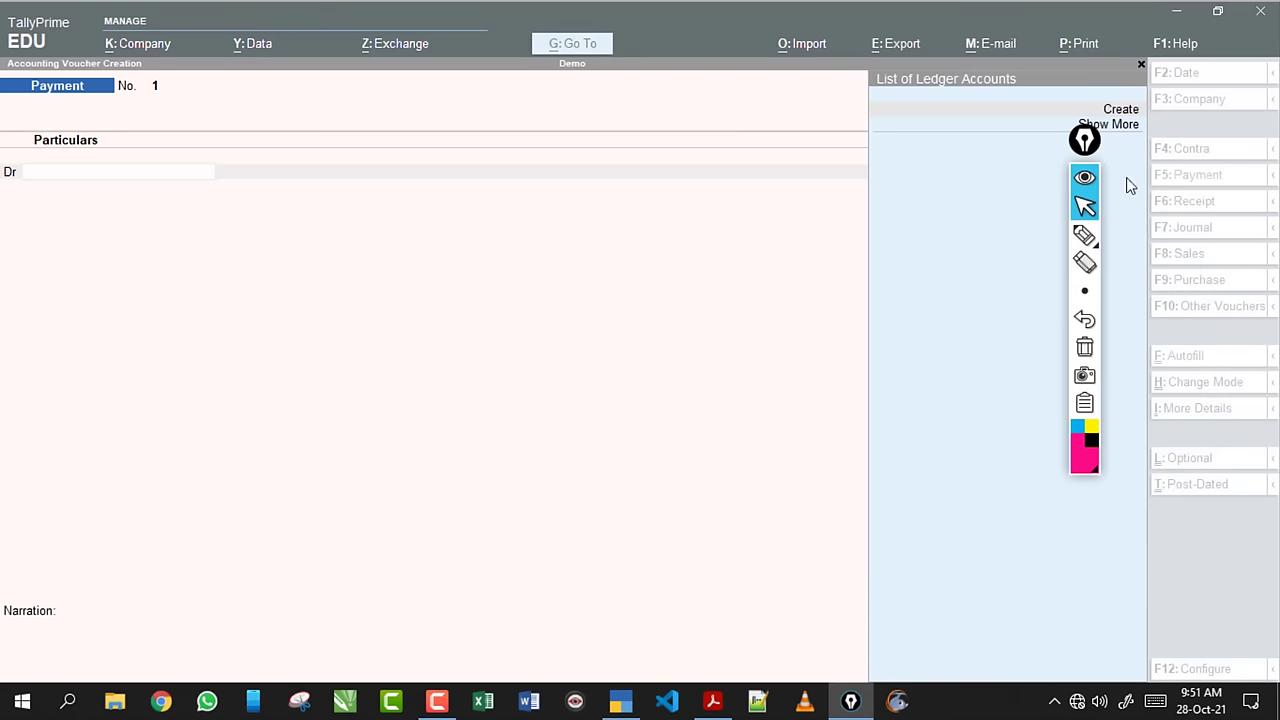
left_click(818, 331)
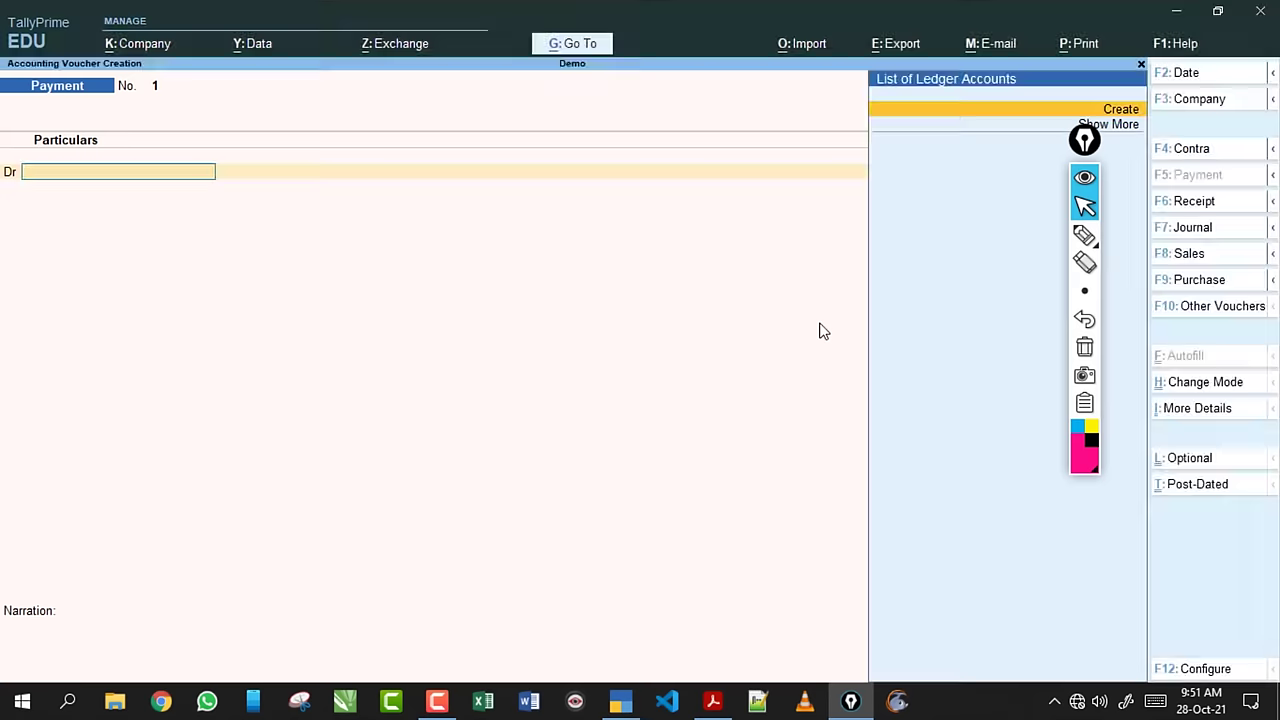
key("ctrl")
left_click(1187, 388)
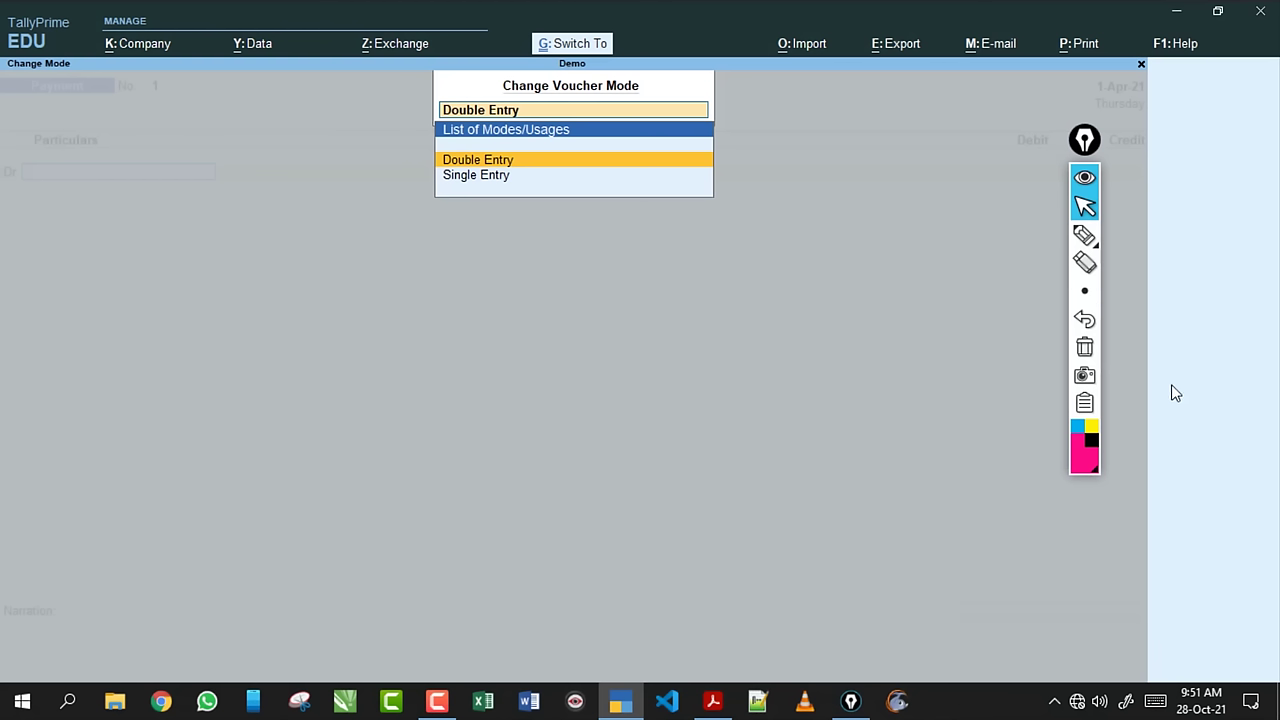
key("Escape")
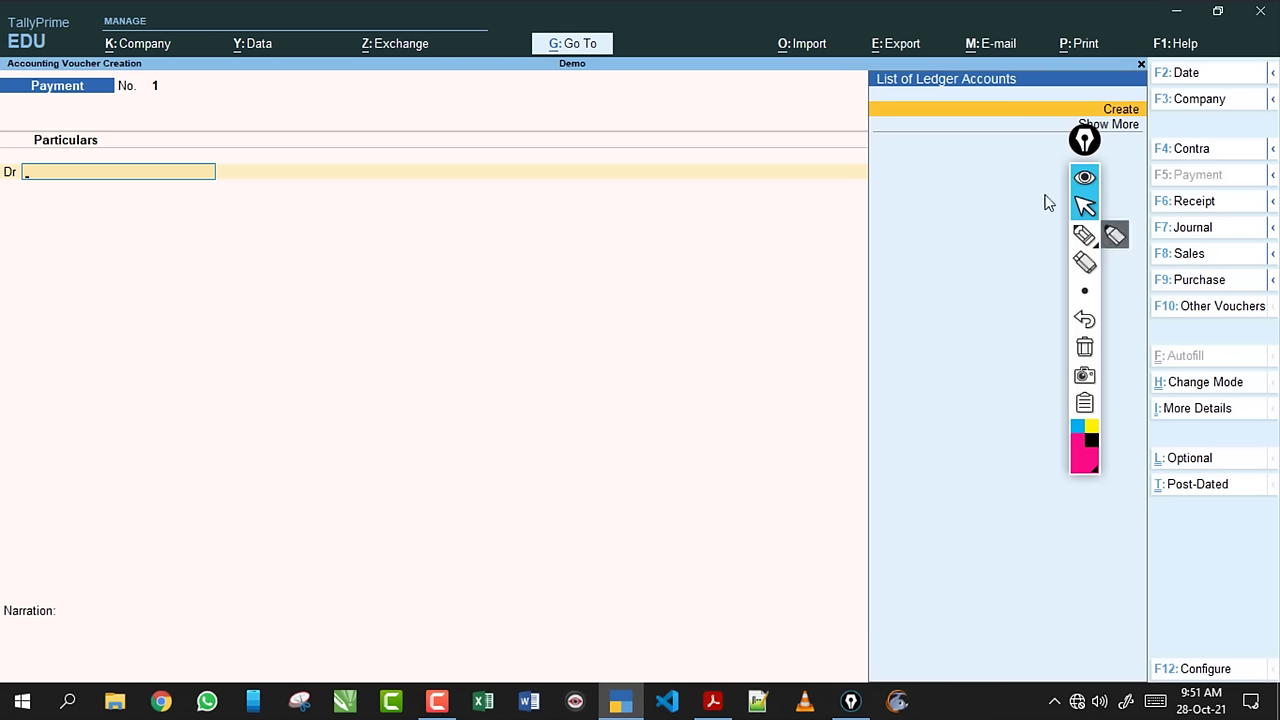
left_click(1084, 234)
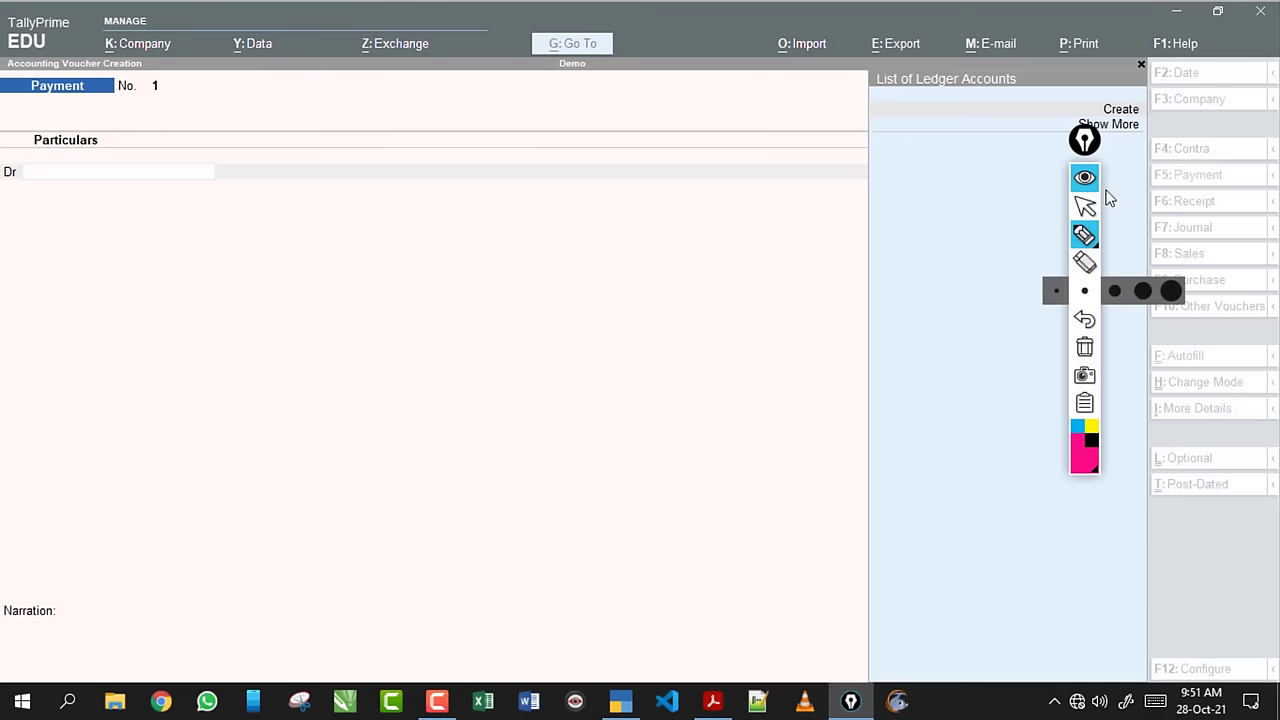
left_click(1085, 206)
left_click(829, 304)
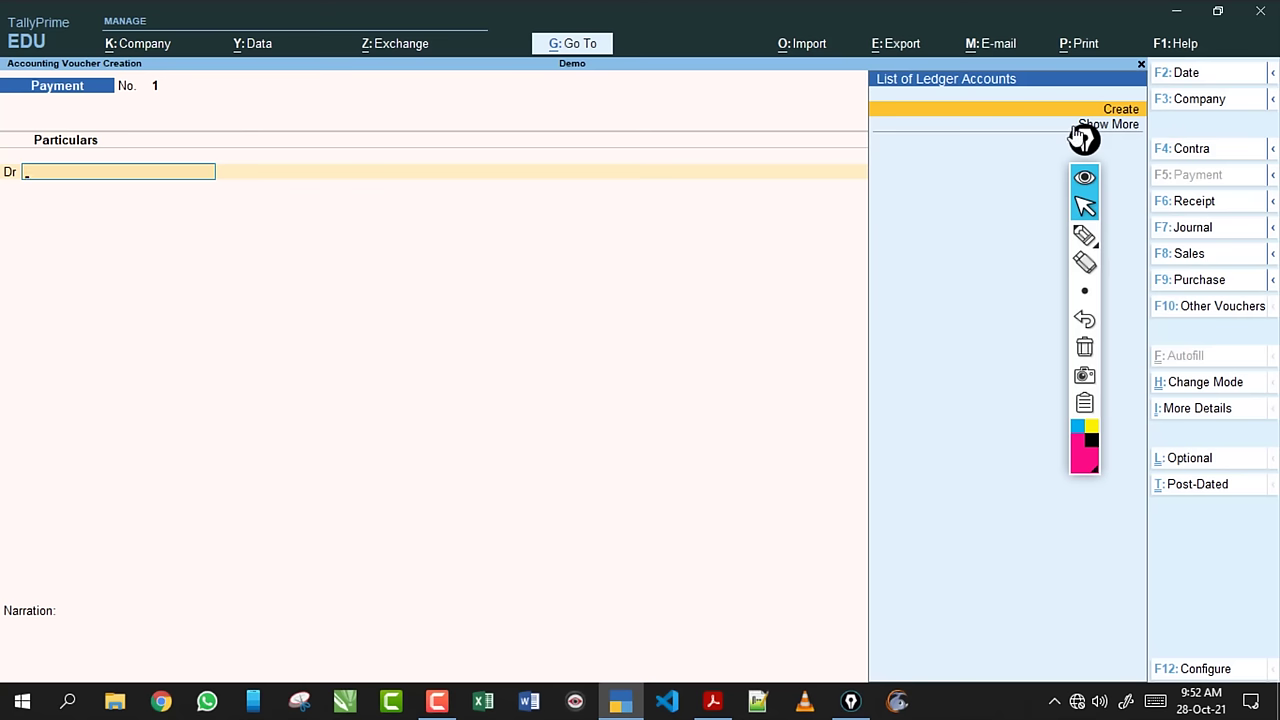
Switch the payment voucher to Single Entry mode and back to Double Entry.
left_click(1183, 389)
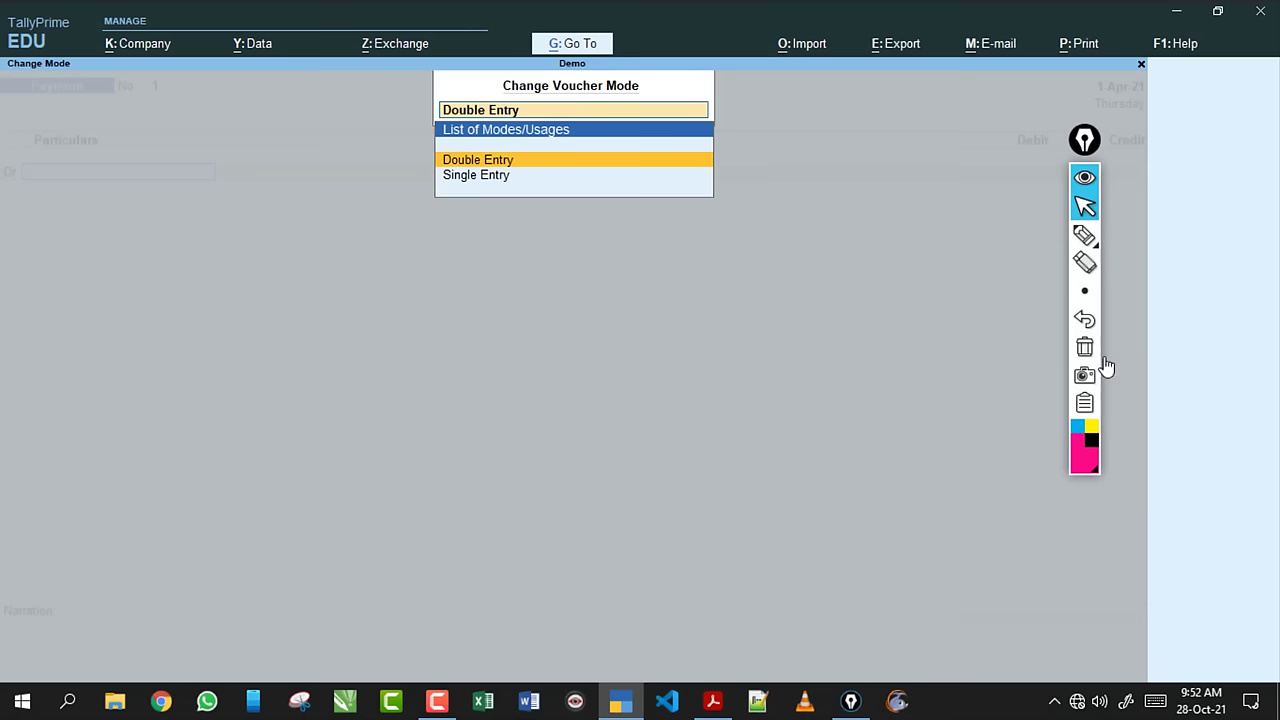
left_click(470, 177)
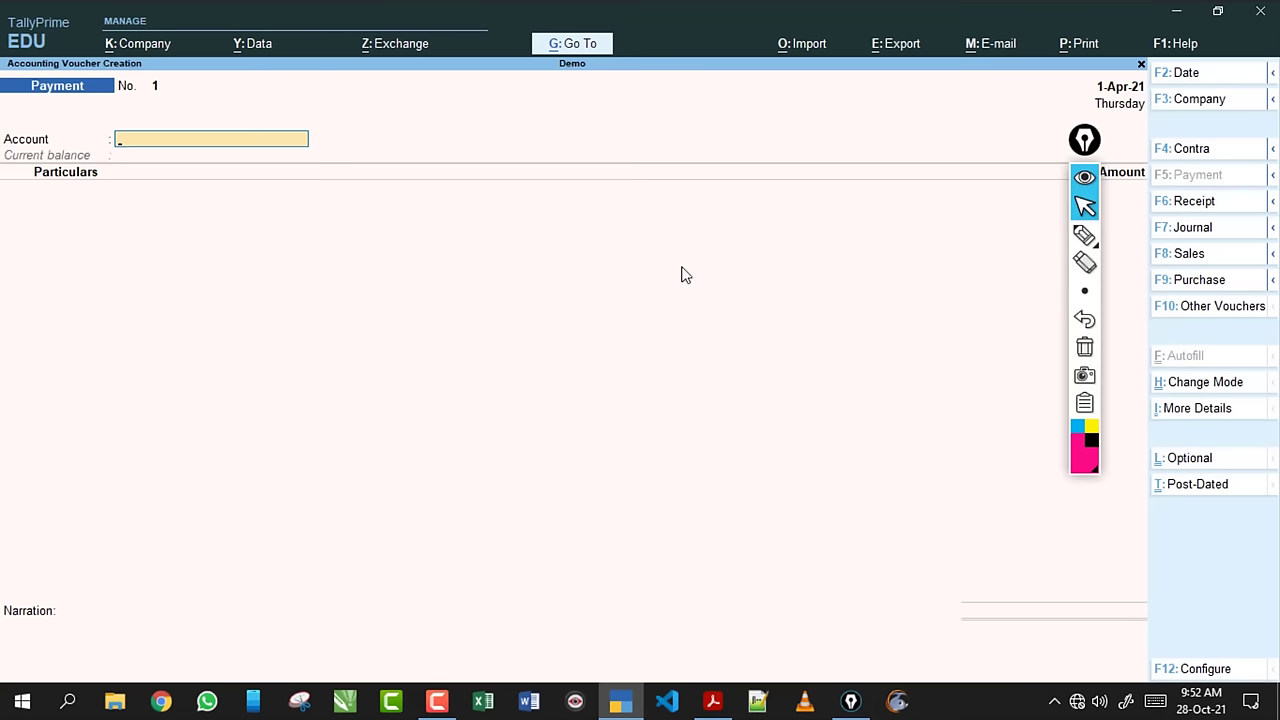
left_click(1196, 384)
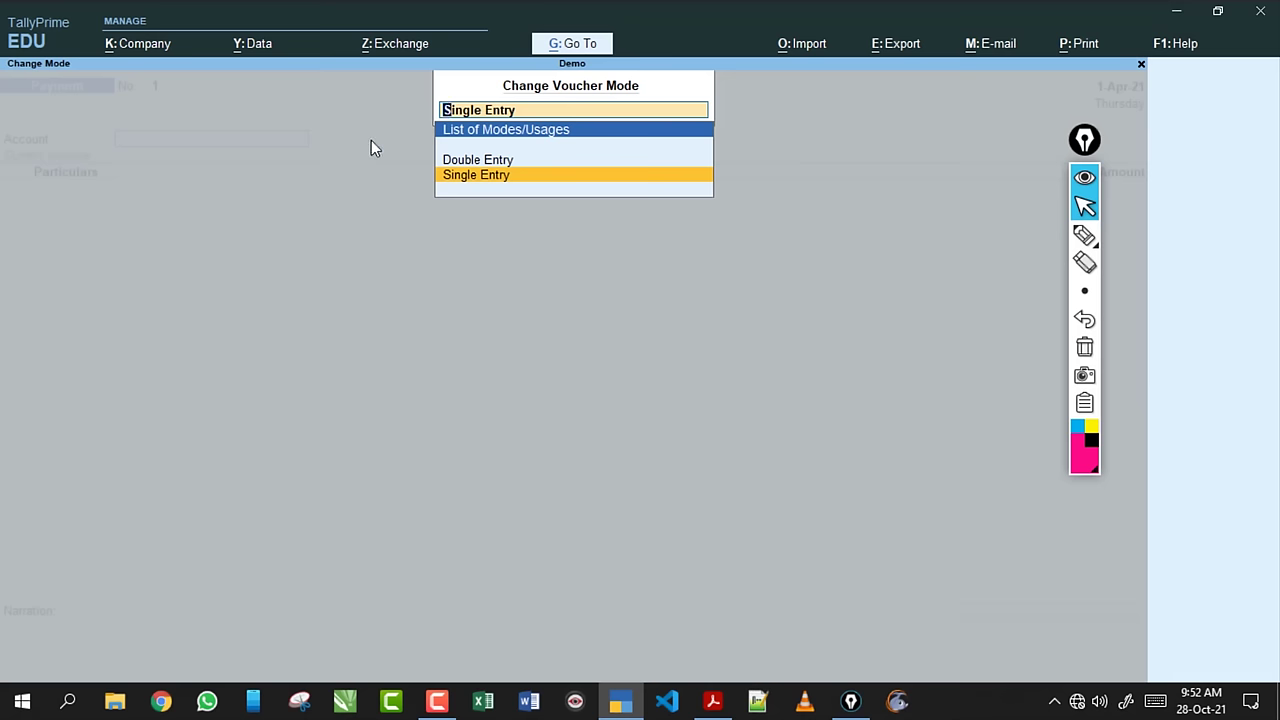
left_click(476, 162)
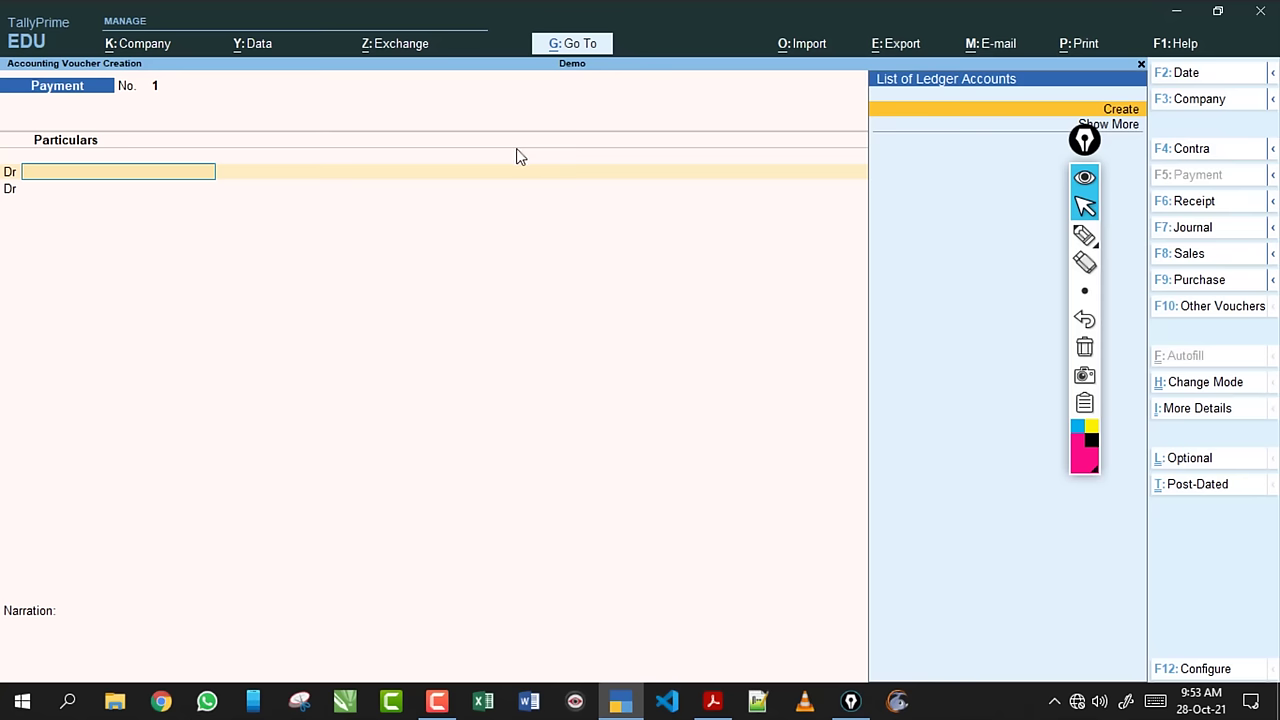
Check the voucher type and debit and credit lines of transaction 1 in the Exercise 2 PDF, and return to TallyPrime.
left_click(713, 701)
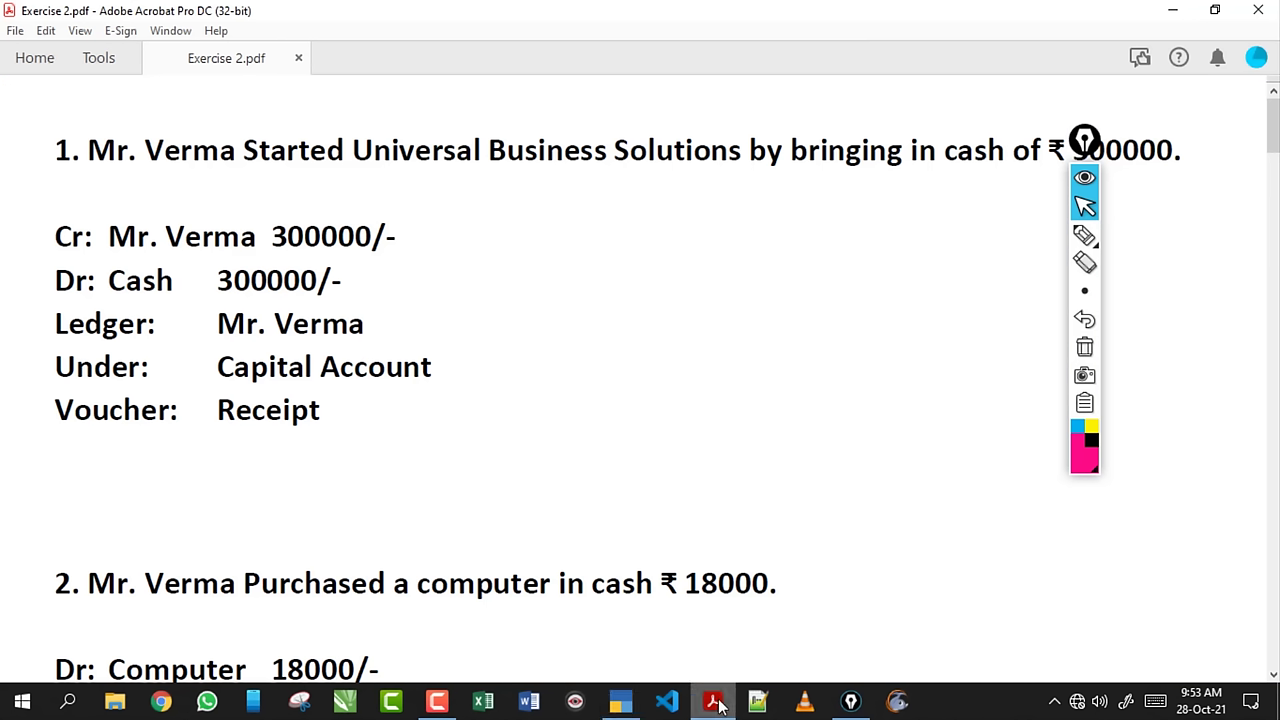
left_click(725, 708)
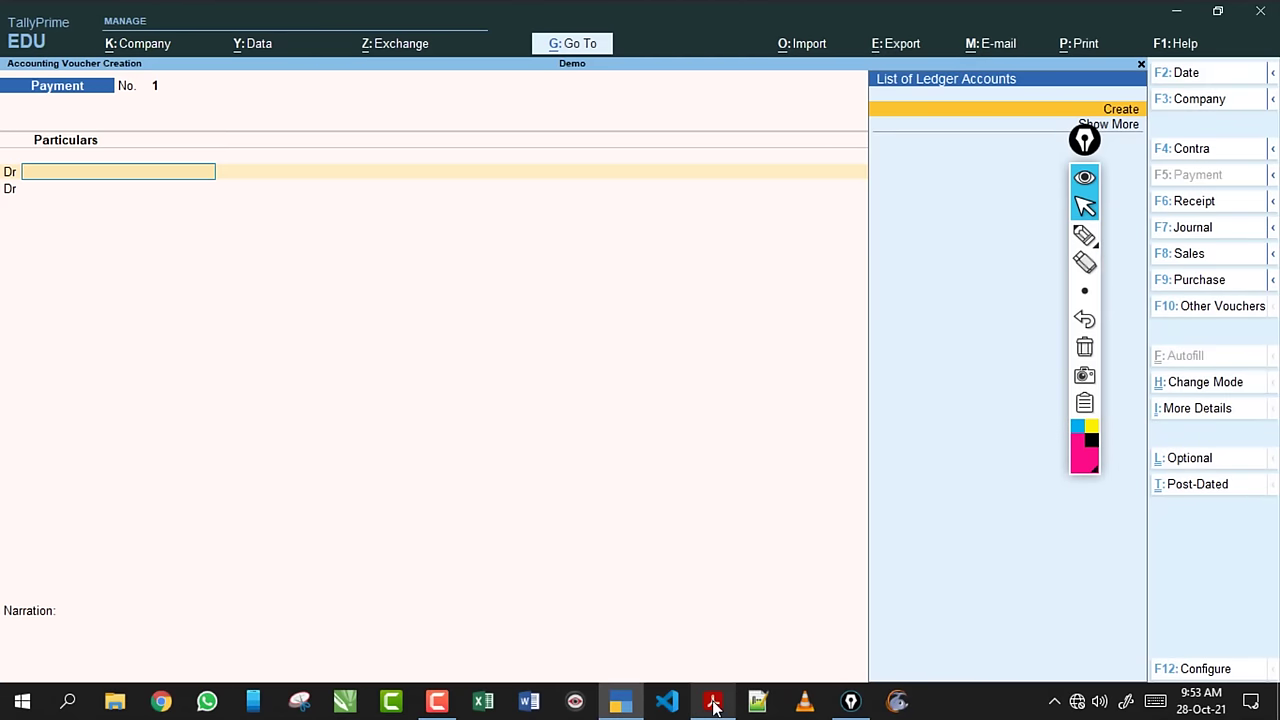
left_click(713, 701)
left_click(713, 701)
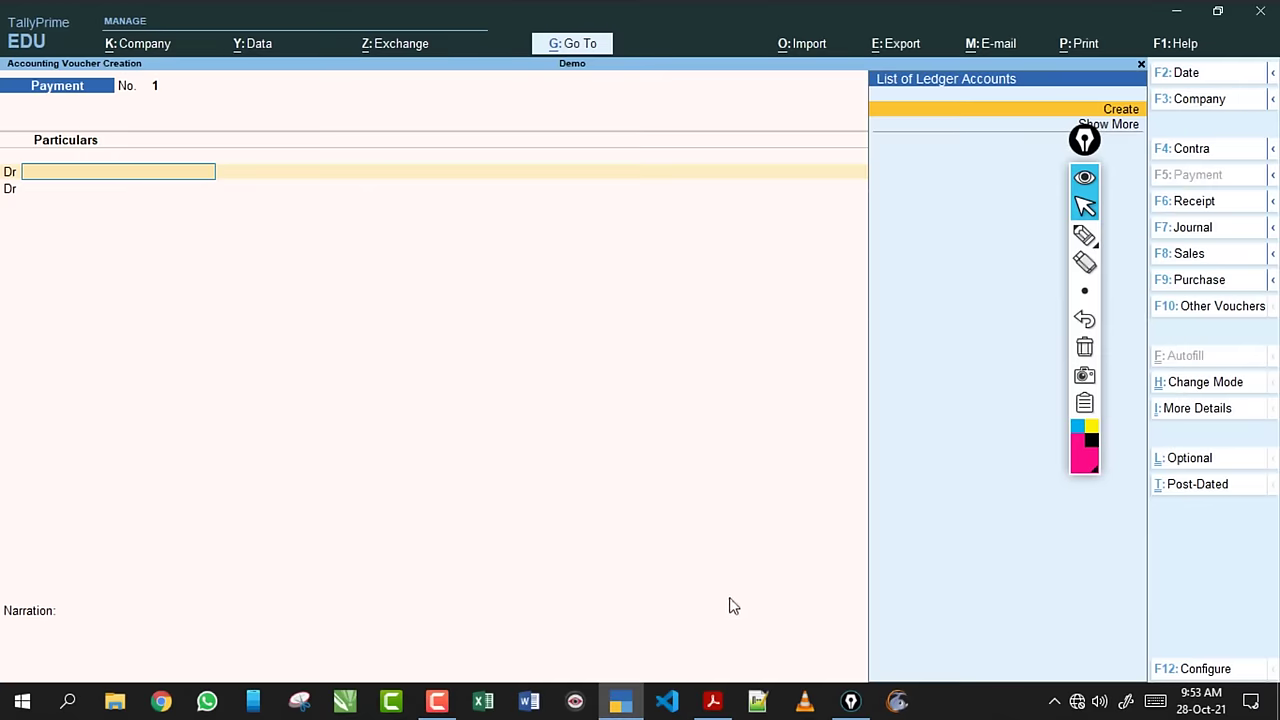
Draw a mark beside the voucher type buttons of the payment voucher and clear it.
left_click(1085, 234)
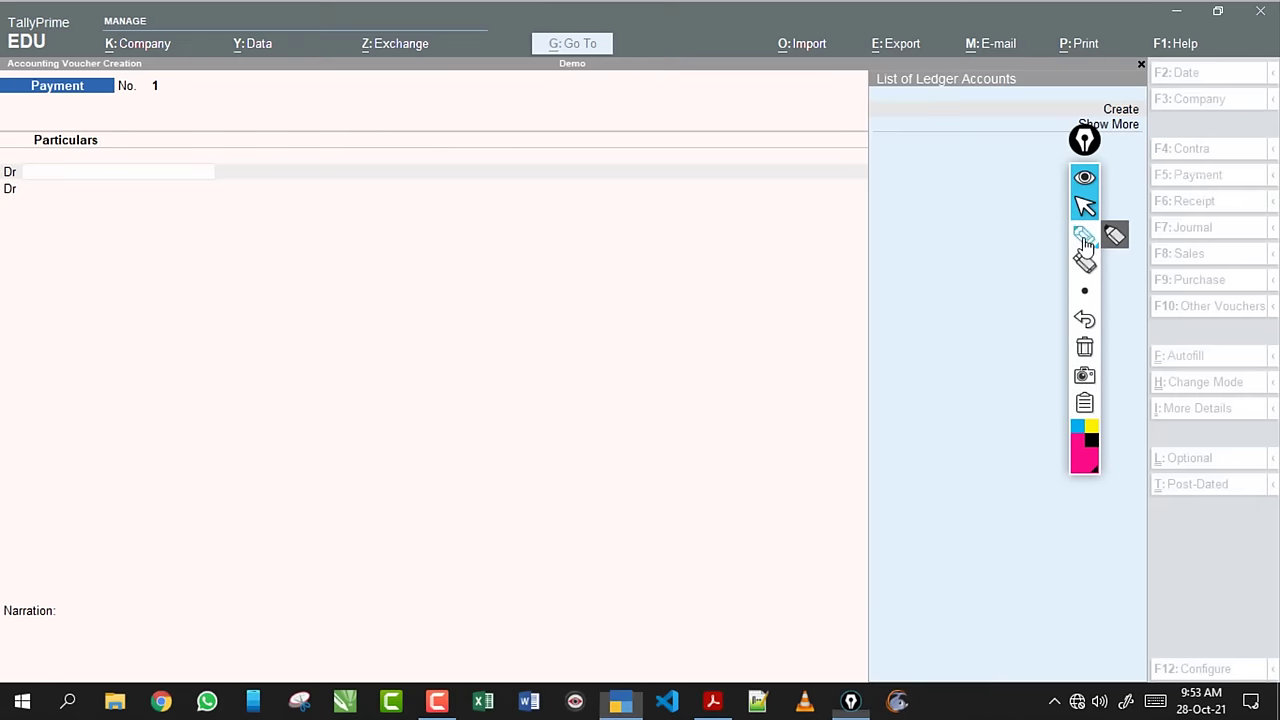
mouse_move(1148, 64)
left_mouse_down()
mouse_move(1244, 62)
mouse_move(1211, 366)
mouse_move(1157, 157)
mouse_move(1160, 90)
left_mouse_up()
left_click(1085, 347)
left_click(1085, 206)
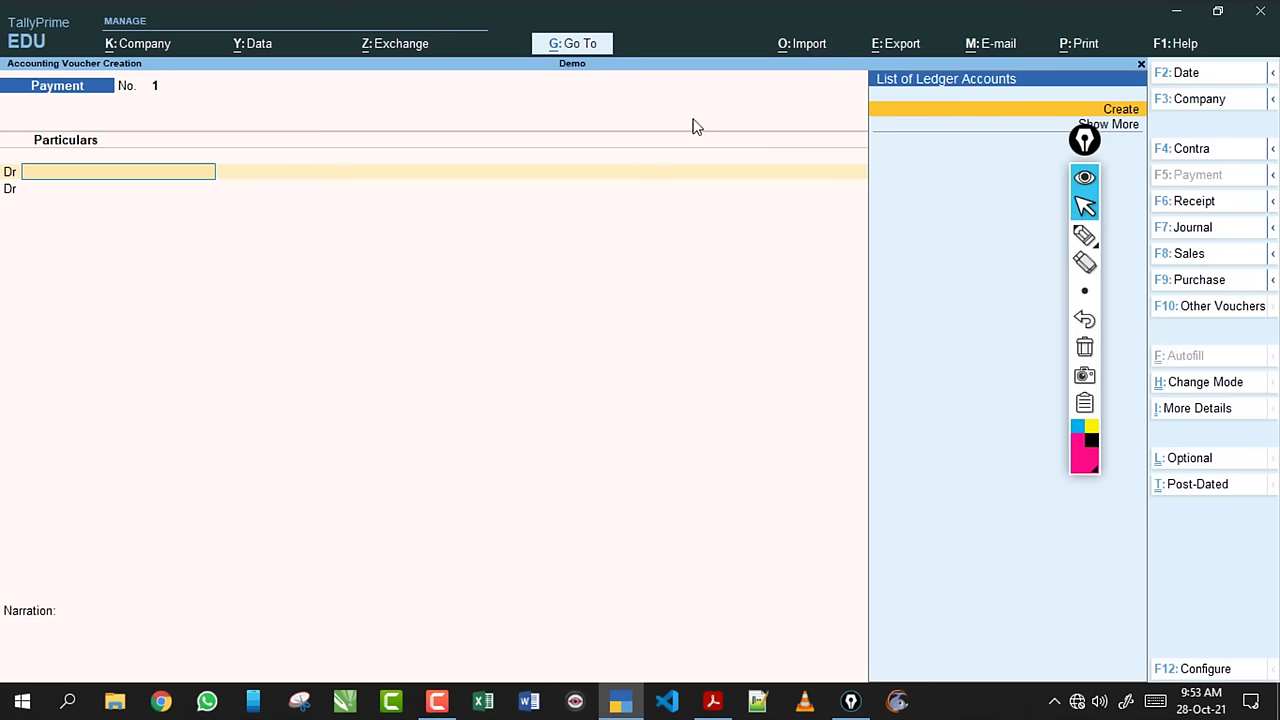
Change the voucher type to Receipt, and circle its heading with the pen before clearing the mark.
key("F6")
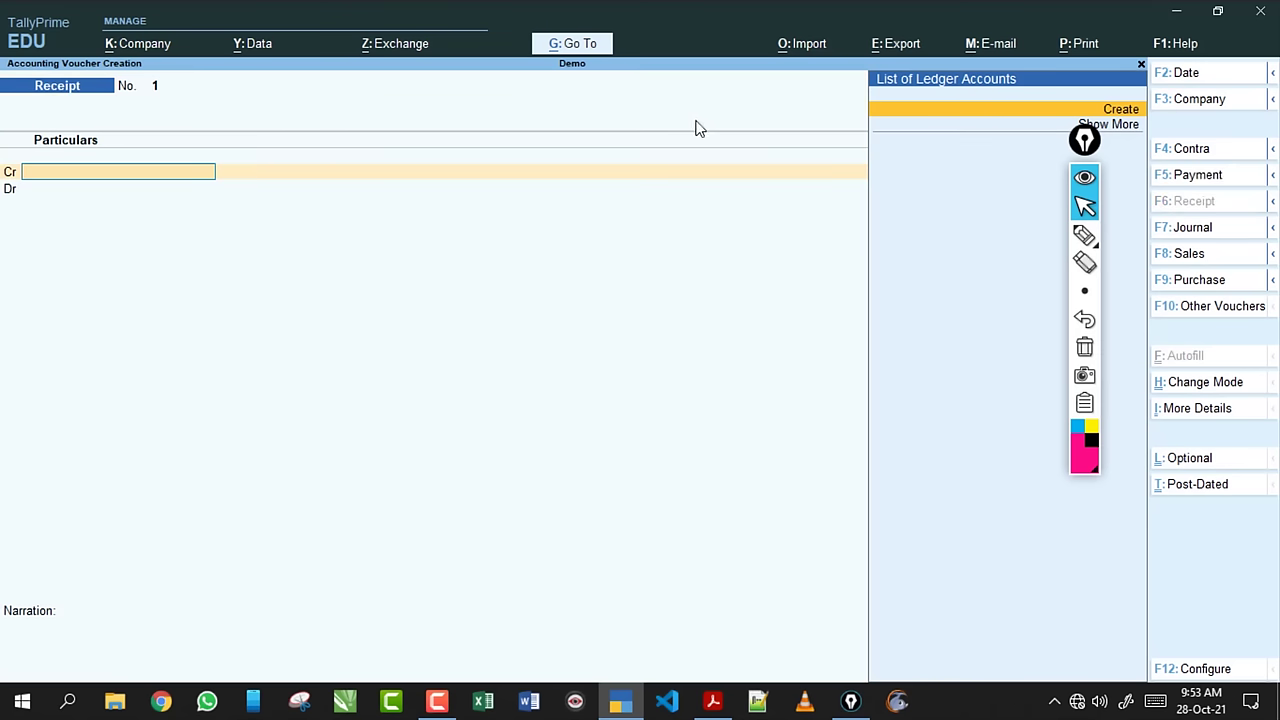
left_click(1085, 234)
mouse_move(27, 112)
left_mouse_down()
mouse_move(112, 98)
mouse_move(15, 124)
left_mouse_up()
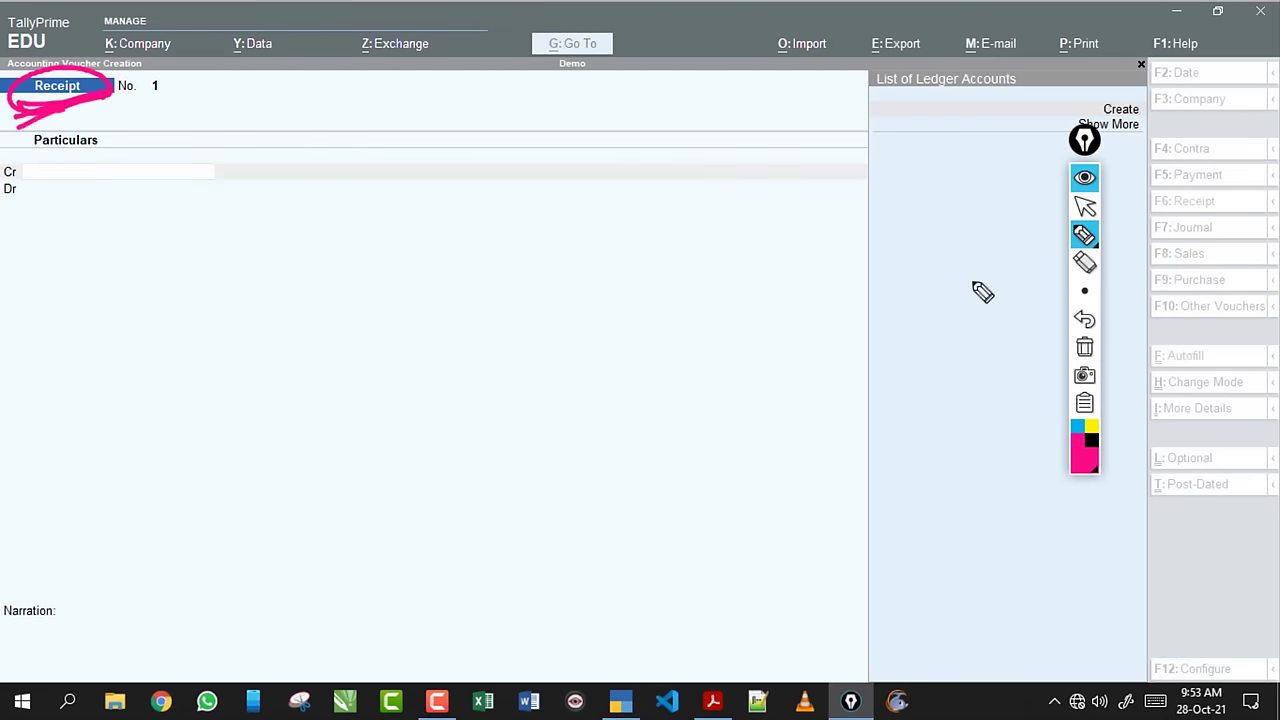
left_click(1085, 348)
left_click(1085, 205)
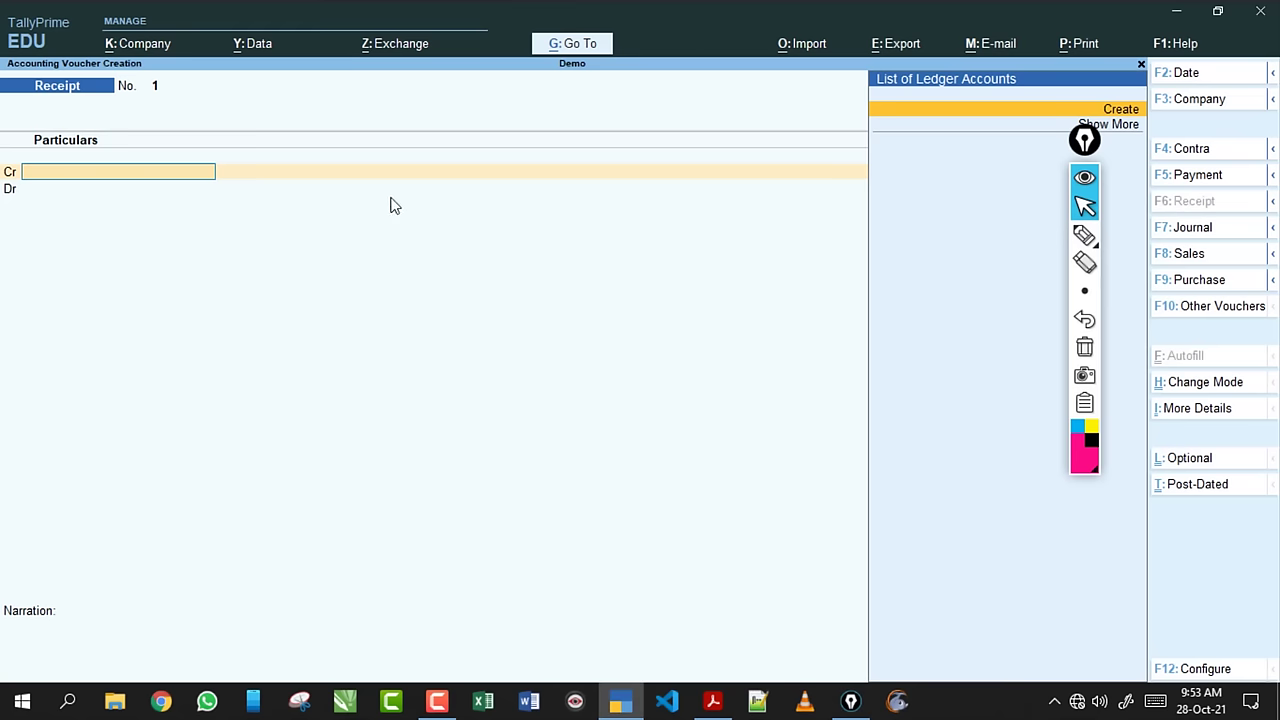
Move the annotation toolbar clear of the ledger list, draw marks over the List of Ledger Accounts, and clear them.
left_click_drag(1093, 158, 1232, 204)
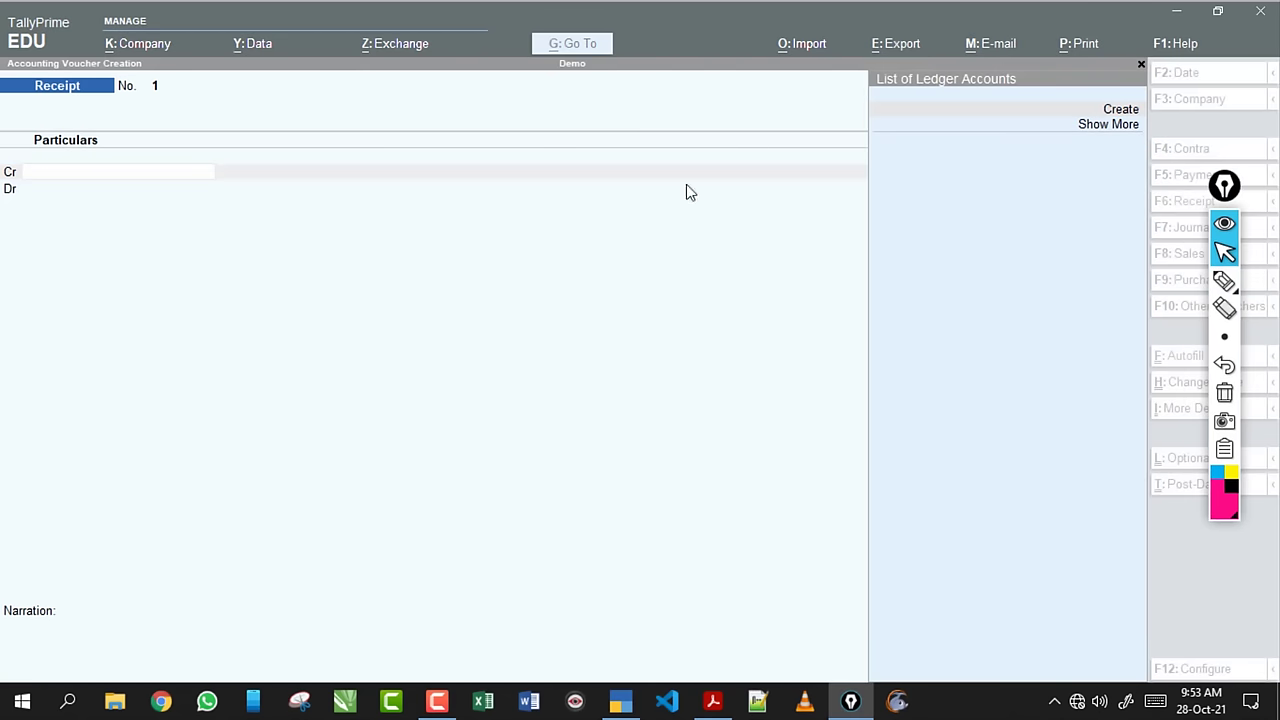
left_click(590, 222)
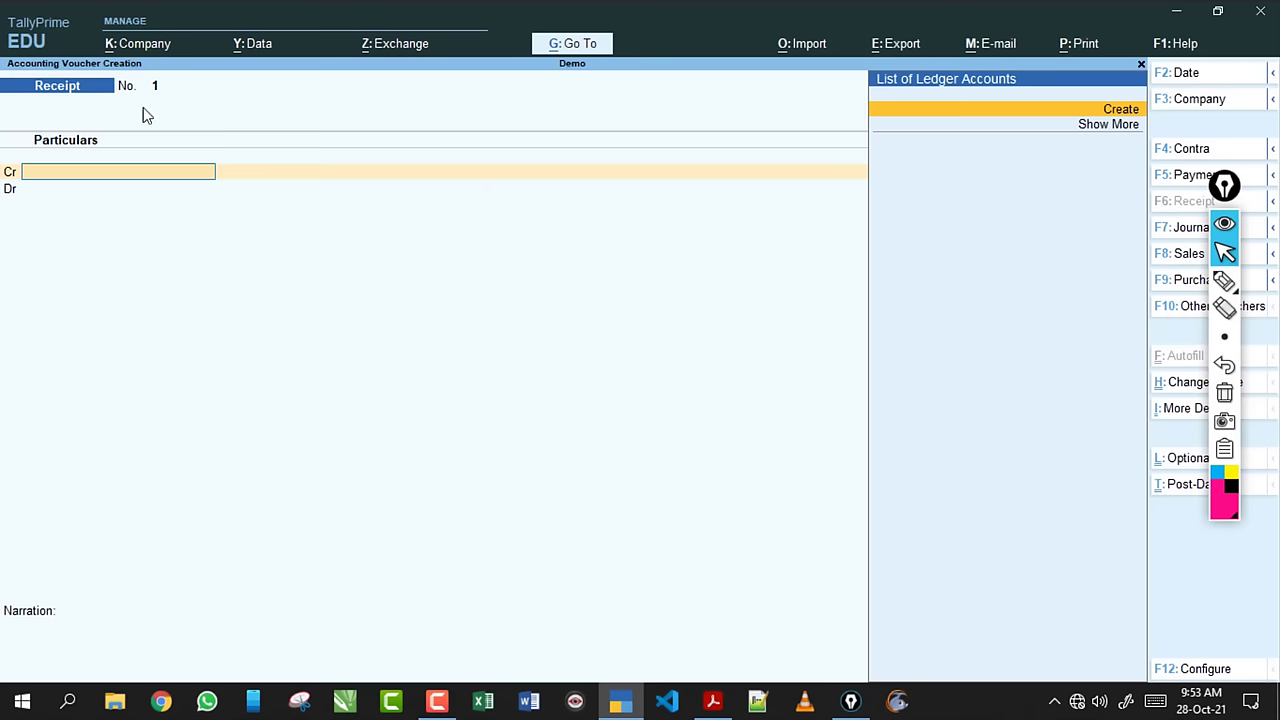
left_click(1224, 281)
left_click_drag(898, 128, 960, 128)
mouse_move(868, 100)
left_mouse_down()
mouse_move(985, 100)
mouse_move(905, 104)
left_mouse_up()
mouse_move(932, 149)
left_mouse_down()
mouse_move(1091, 134)
mouse_move(1078, 272)
mouse_move(940, 270)
left_mouse_up()
left_click_drag(1040, 162, 994, 257)
left_click_drag(965, 177, 1068, 265)
left_click(1224, 393)
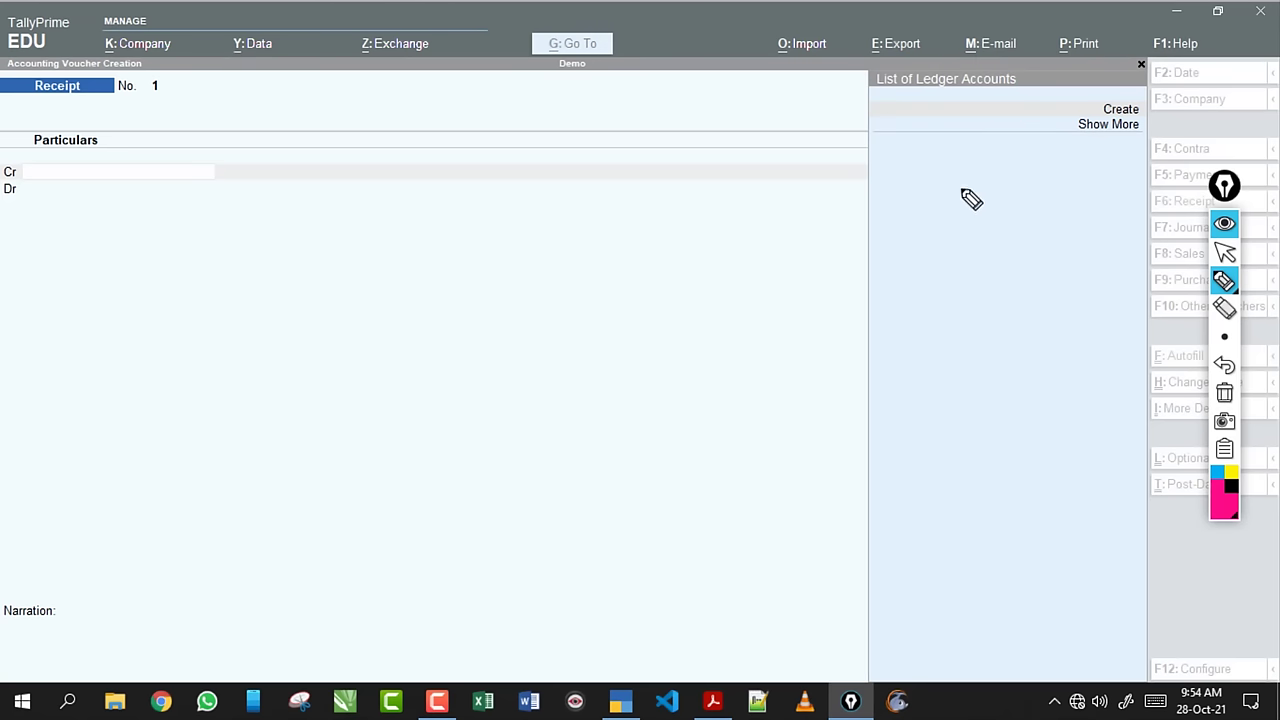
Handwrite a word in the empty ledger list area, circle and underline it, and clear the annotation.
left_click_drag(965, 176, 962, 226)
left_click_drag(978, 210, 1072, 197)
left_click_drag(935, 255, 935, 250)
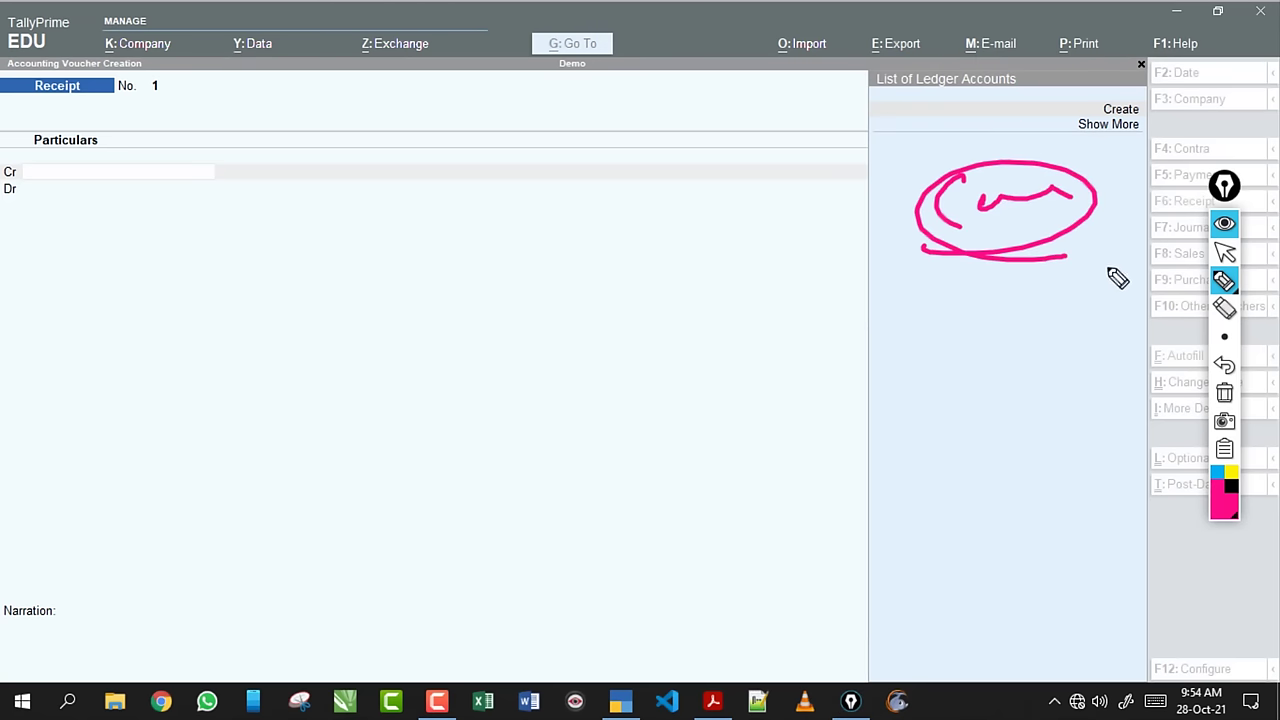
left_click(1224, 393)
left_click(1225, 253)
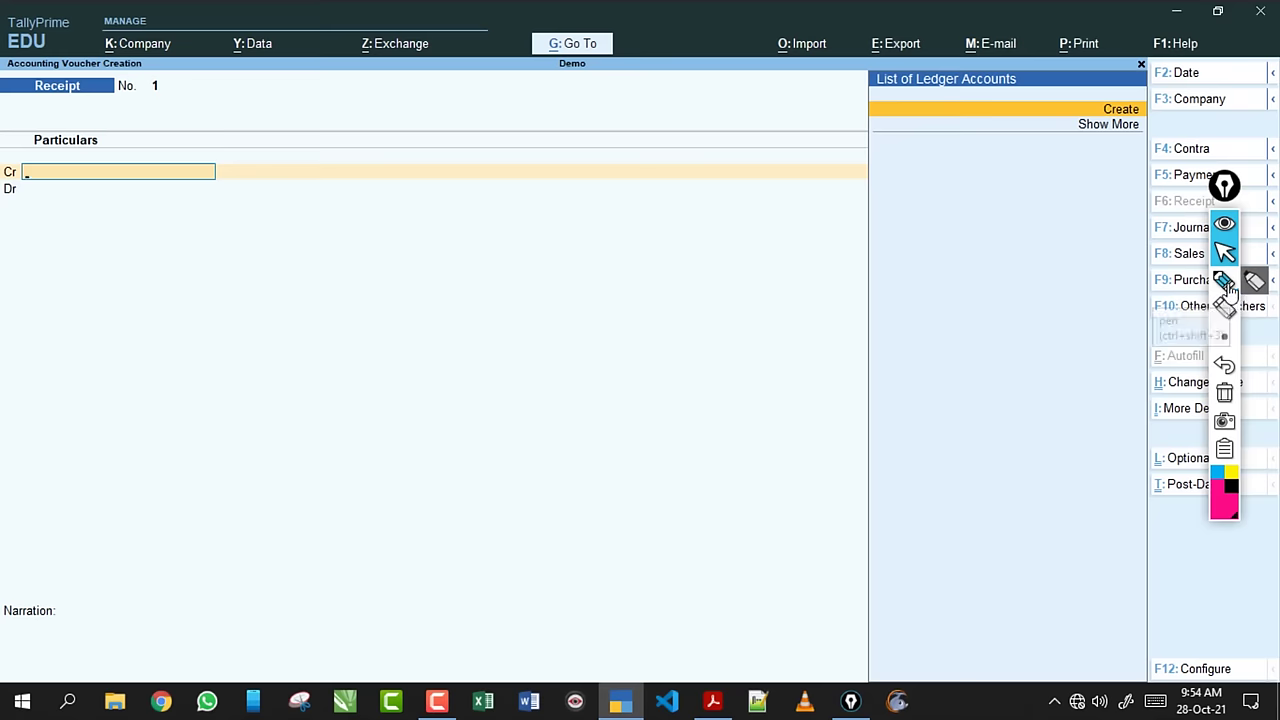
Draw marks around the Cr line of the receipt voucher and clear them.
left_click(1224, 281)
mouse_move(26, 171)
left_mouse_down()
mouse_move(90, 170)
mouse_move(205, 133)
left_mouse_up()
mouse_move(160, 180)
left_mouse_down()
mouse_move(63, 209)
mouse_move(160, 180)
left_mouse_up()
left_click(1230, 396)
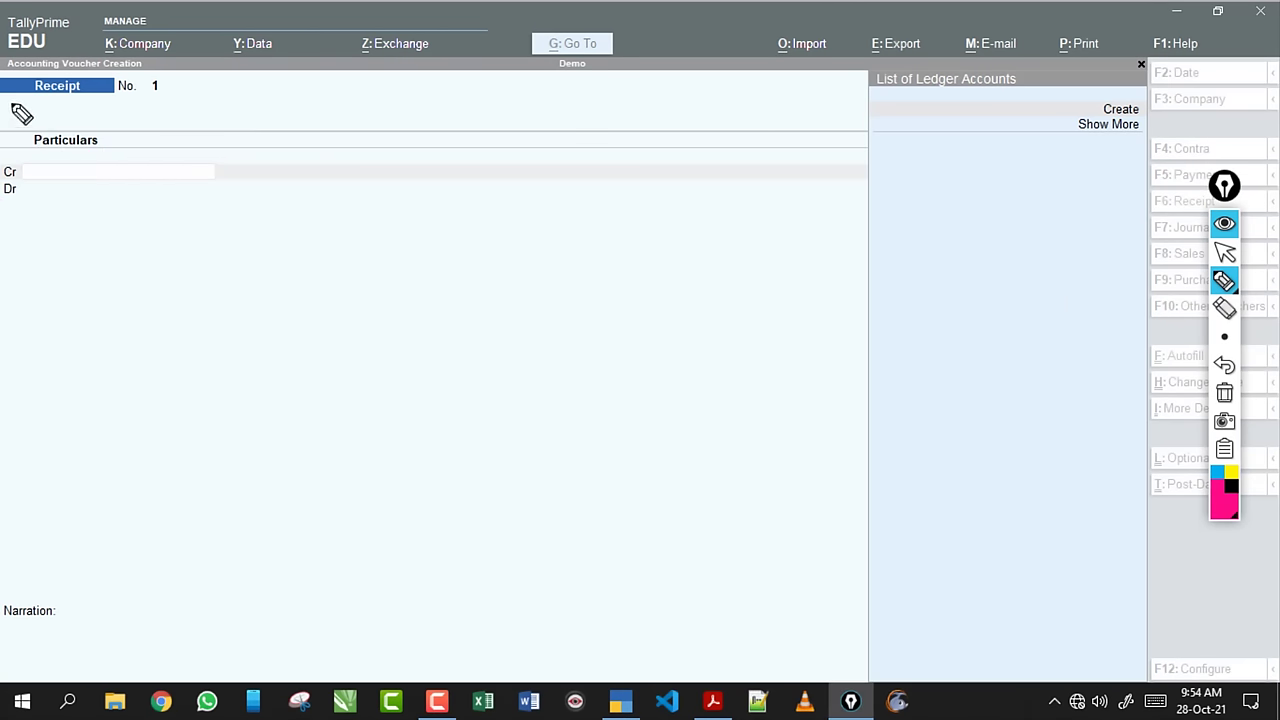
Circle the Receipt heading and voucher number, and handwrite a circled Dr note in the blank voucher area.
mouse_move(20, 111)
left_mouse_down()
mouse_move(149, 103)
mouse_move(126, 114)
mouse_move(223, 94)
mouse_move(190, 120)
left_mouse_up()
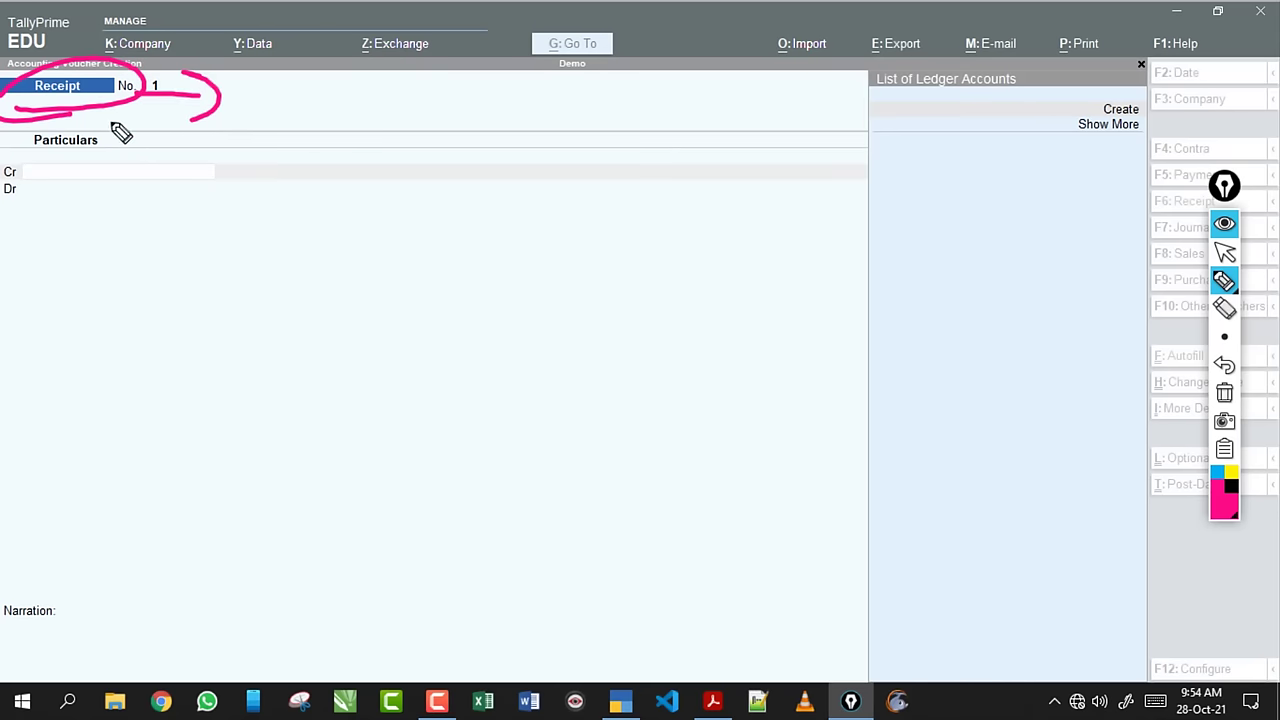
mouse_move(30, 126)
left_mouse_down()
mouse_move(224, 130)
mouse_move(120, 134)
left_mouse_up()
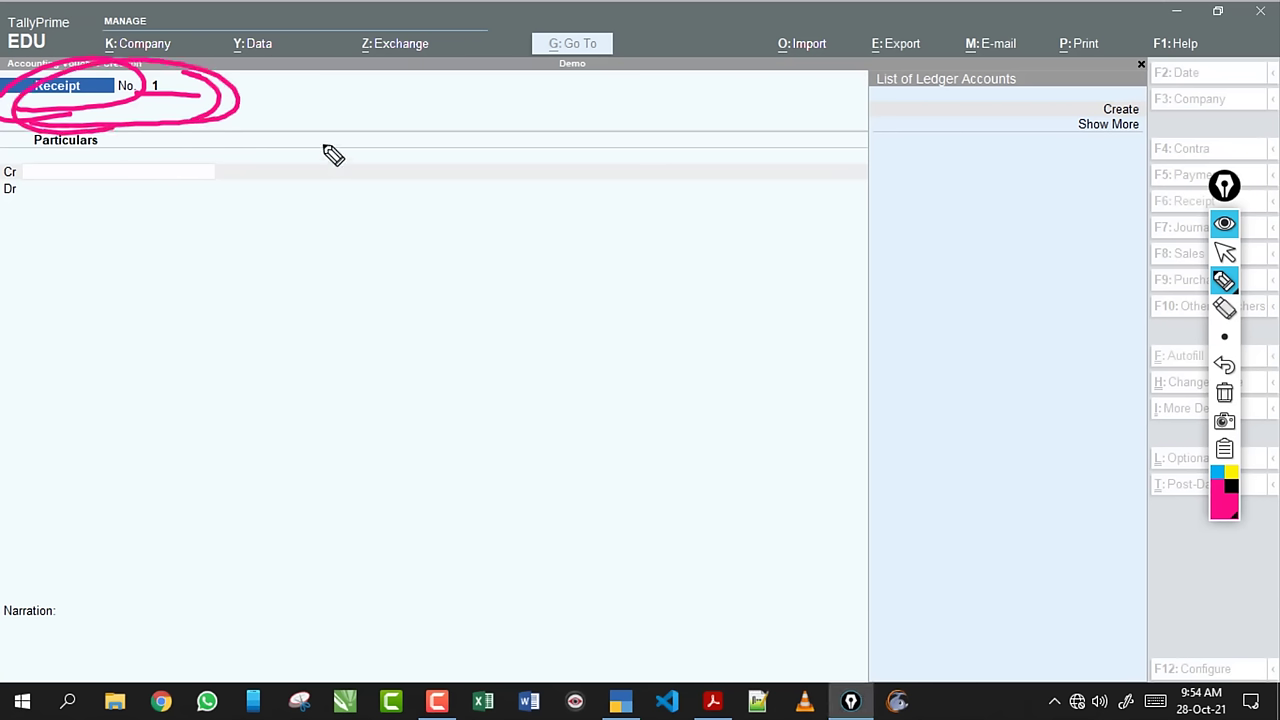
mouse_move(290, 228)
left_mouse_down()
mouse_move(332, 256)
mouse_move(380, 263)
left_mouse_up()
left_click_drag(397, 247, 418, 243)
mouse_move(464, 205)
left_mouse_down()
mouse_move(449, 212)
mouse_move(462, 250)
left_mouse_up()
left_click_drag(480, 222, 567, 228)
mouse_move(305, 322)
left_mouse_down()
mouse_move(589, 200)
mouse_move(362, 296)
left_mouse_up()
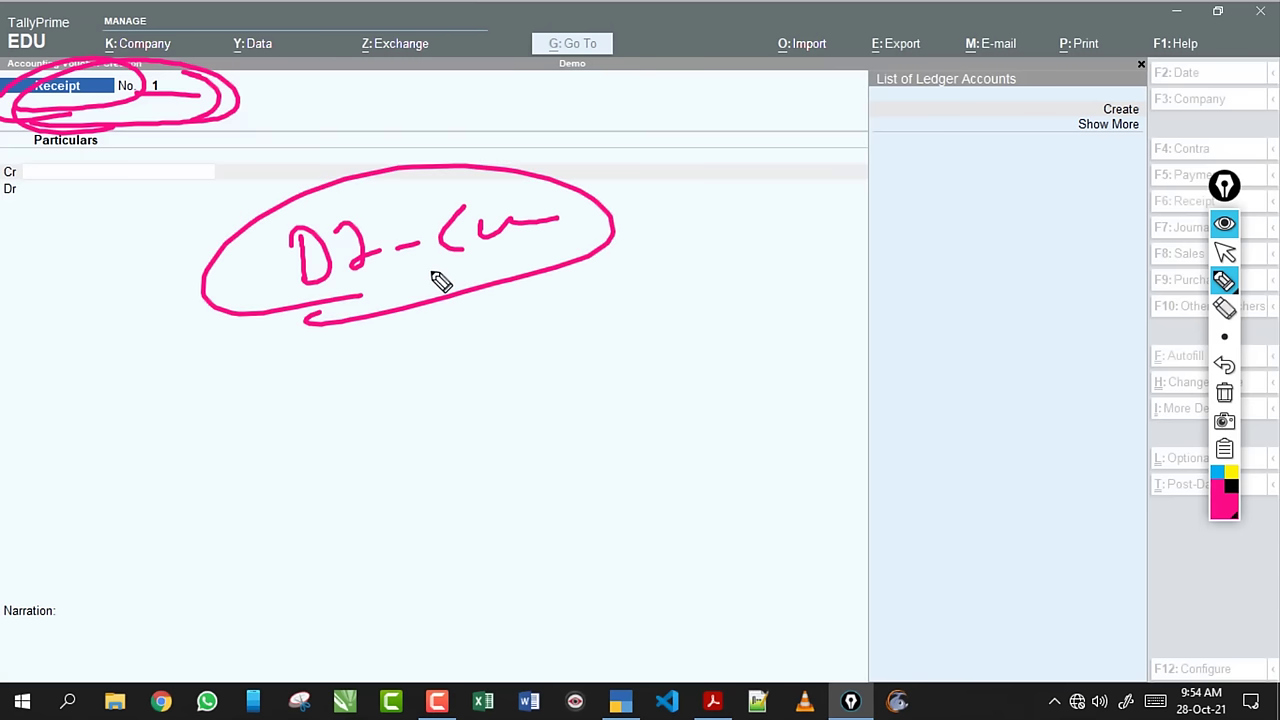
Handwrite a Cr note below the Dr note, clear all annotations, and return to the normal pointer.
left_click_drag(396, 388, 400, 437)
mouse_move(408, 396)
left_mouse_down()
mouse_move(446, 437)
mouse_move(462, 404)
left_mouse_up()
left_click_drag(485, 392, 497, 389)
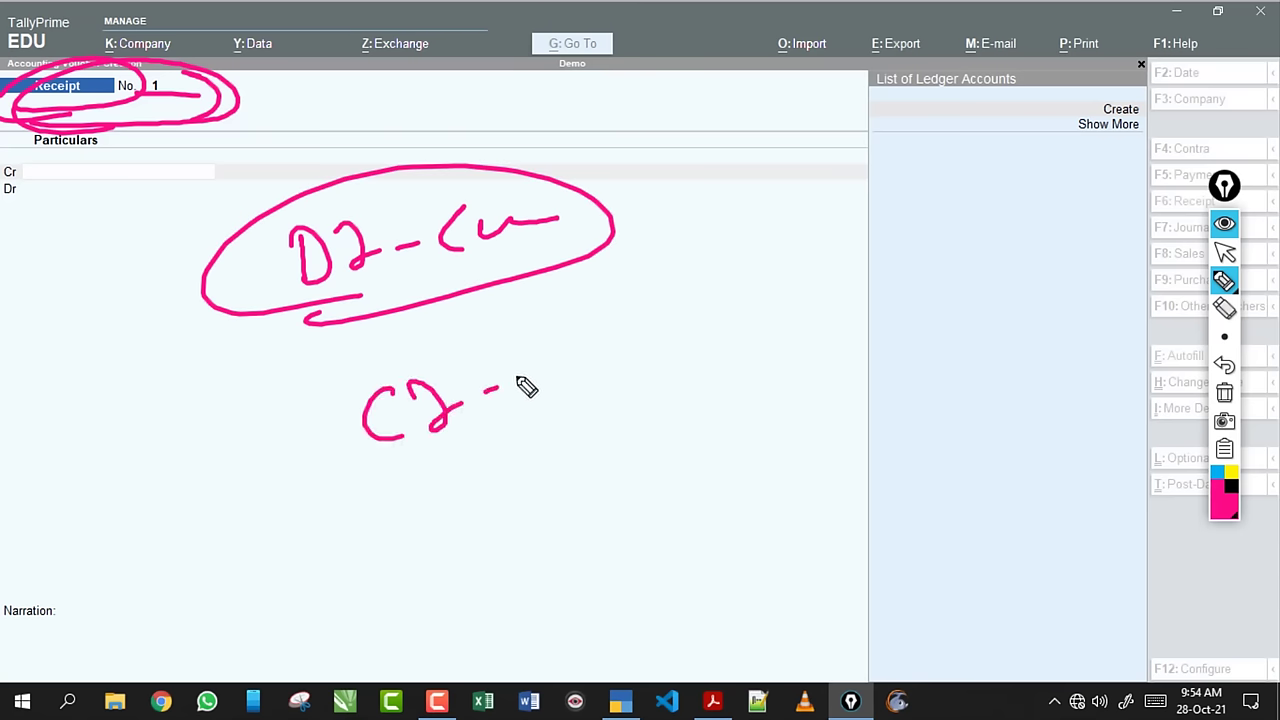
mouse_move(462, 460)
left_mouse_down()
mouse_move(481, 512)
mouse_move(617, 452)
left_mouse_up()
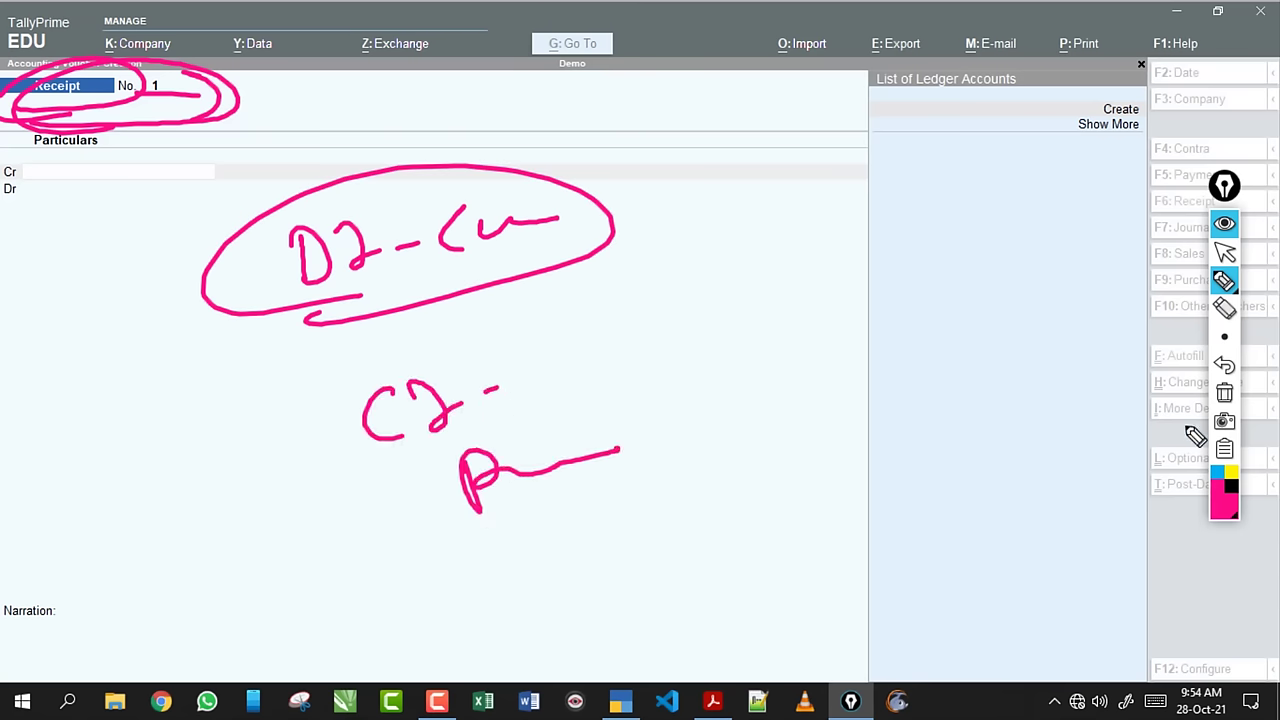
left_click(1223, 395)
left_click(1225, 253)
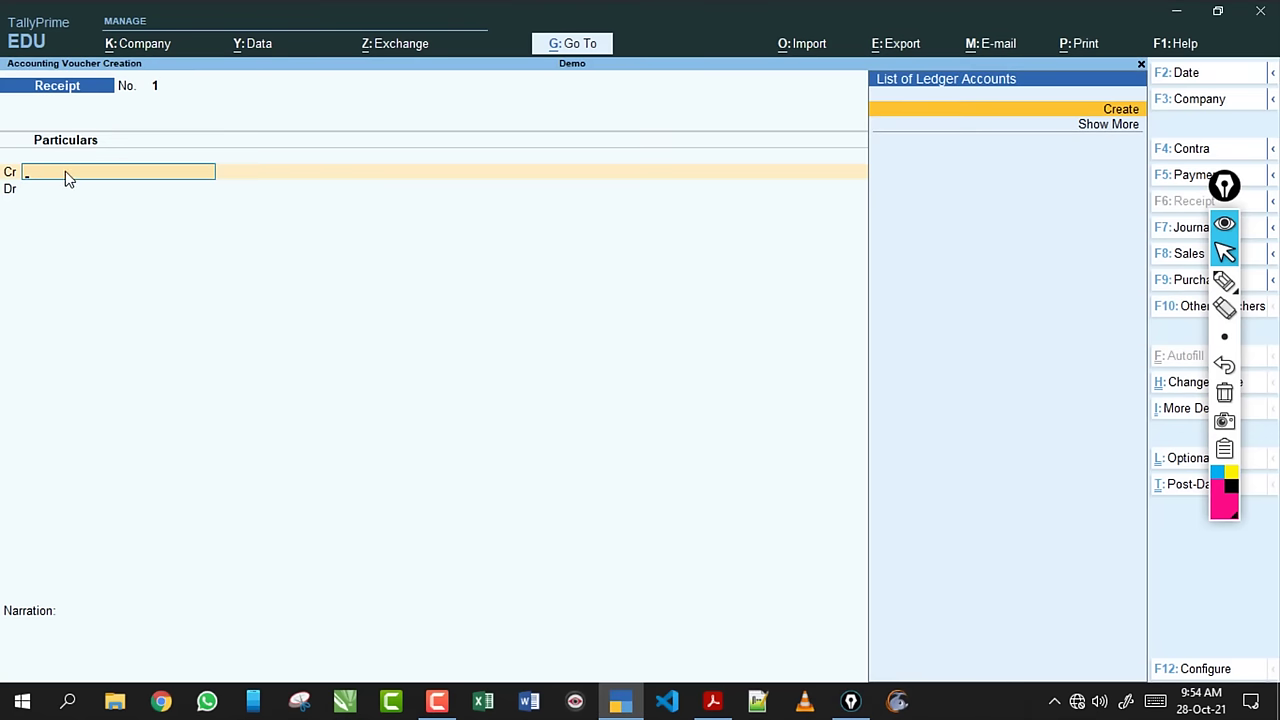
Compare the Payment voucher's entry lines with the Receipt voucher's, and check transaction 1 in the Exercise 2 PDF.
key("F5")
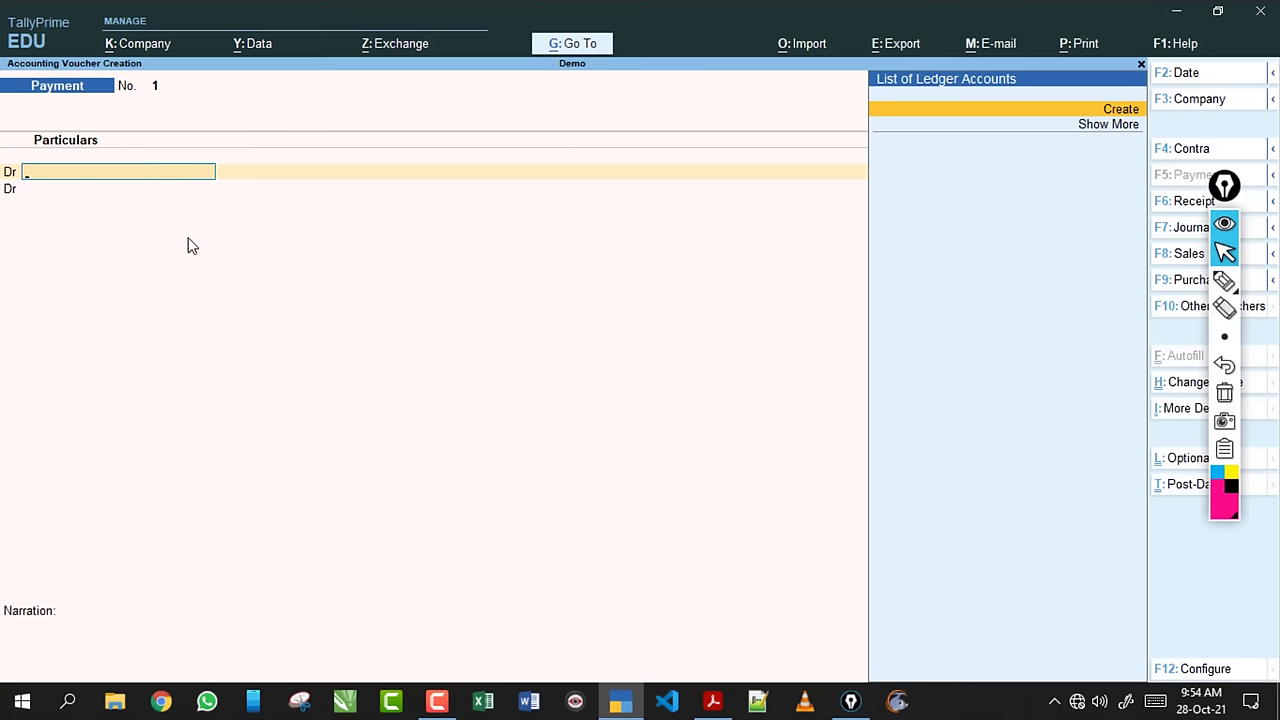
key("F6")
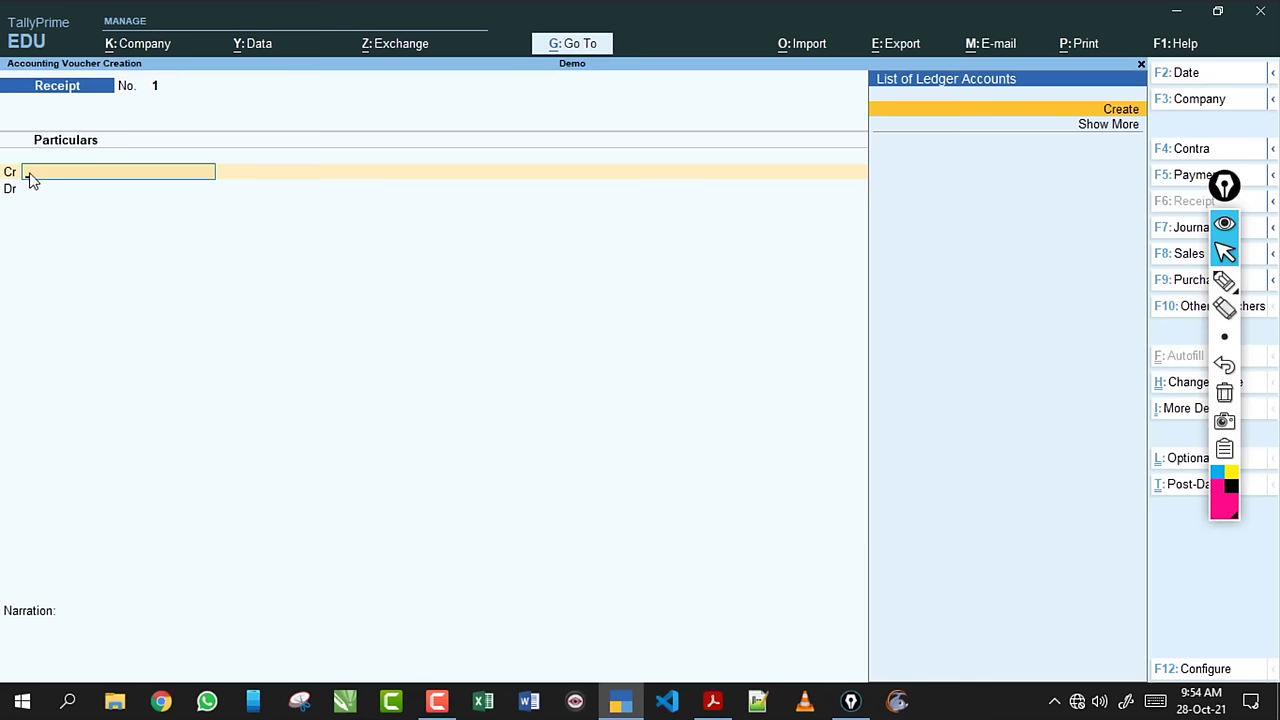
left_click(713, 701)
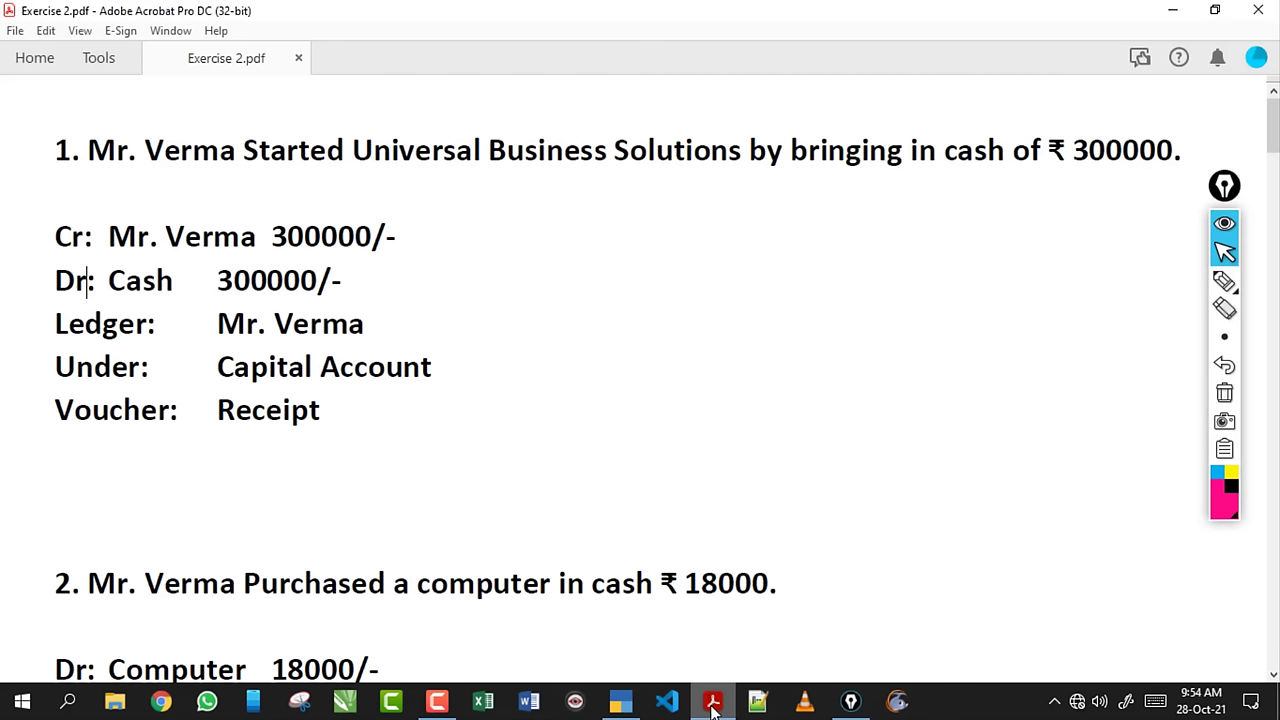
left_click(713, 701)
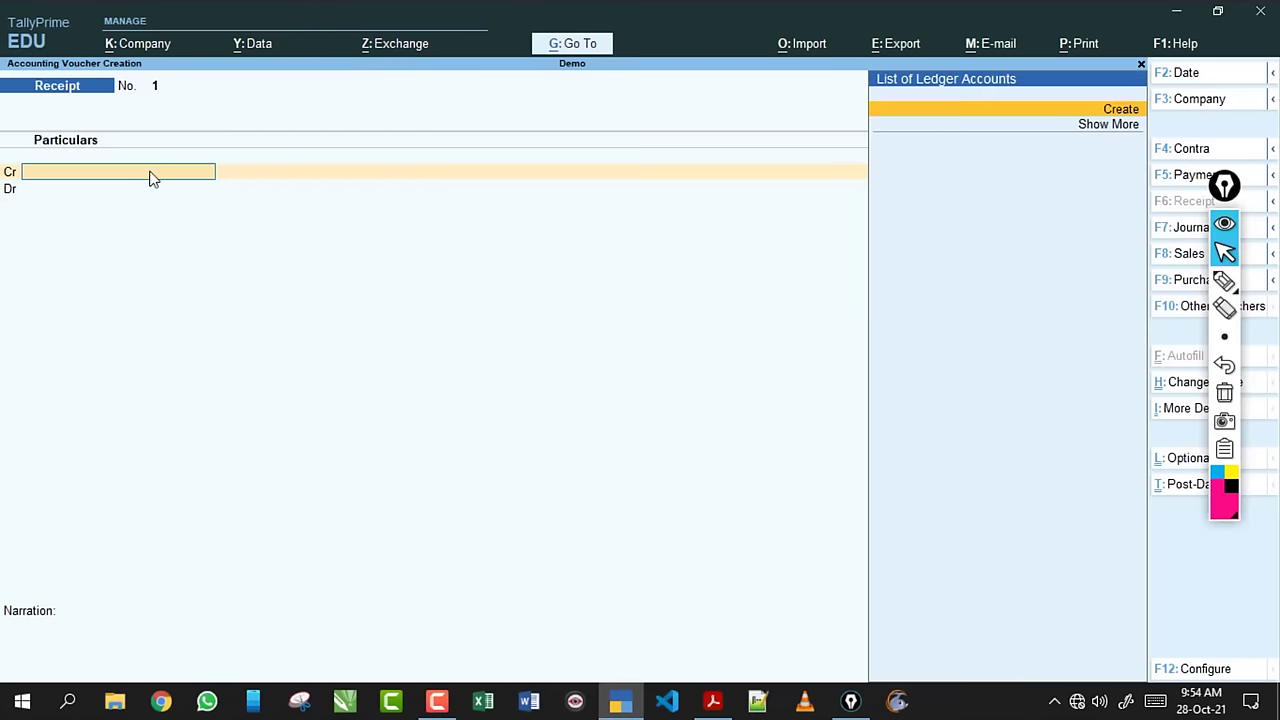
left_click(713, 701)
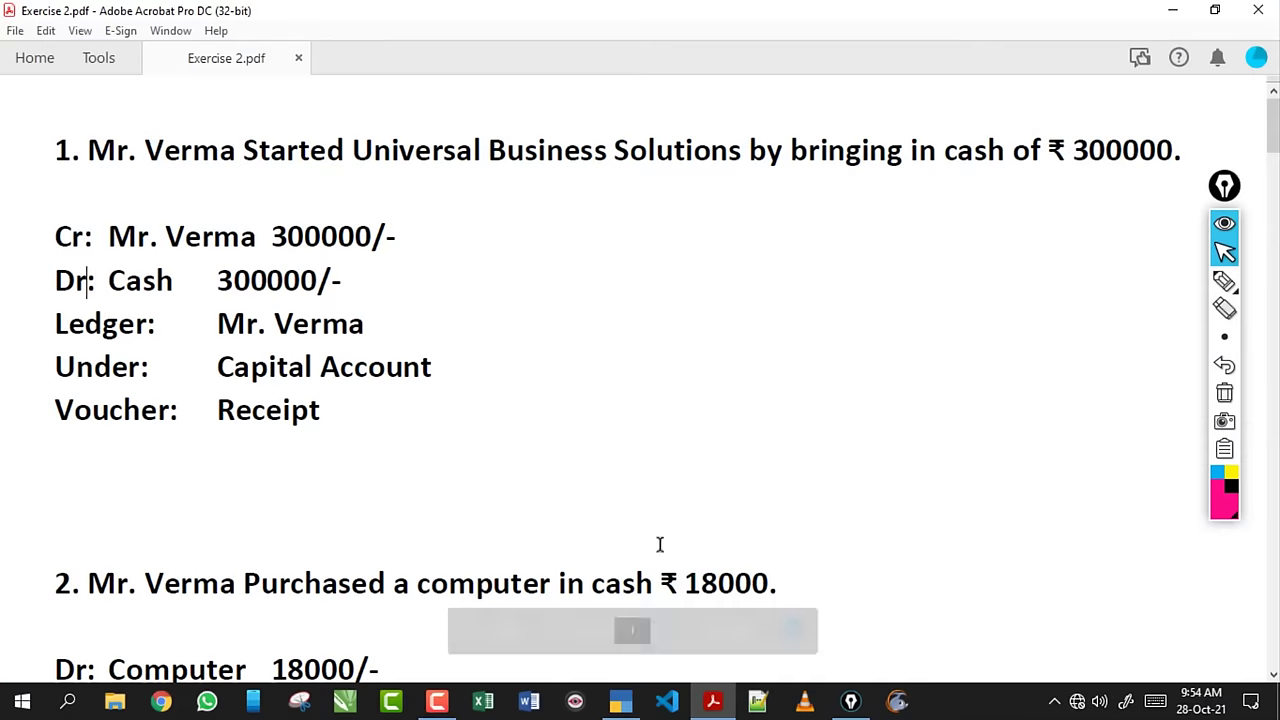
left_click(716, 708)
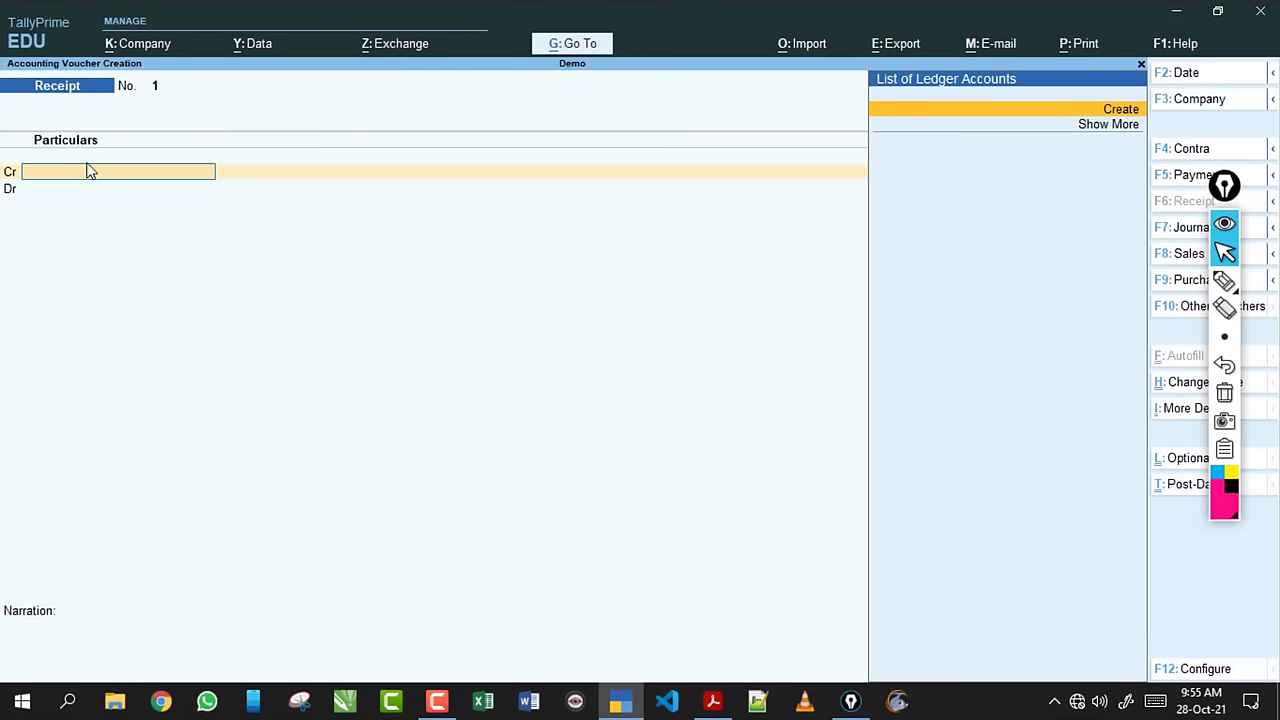
Try filtering the Cr line's ledgers by "m", clear it, and temporarily mark the ledger list's heading and Create option.
type("m")
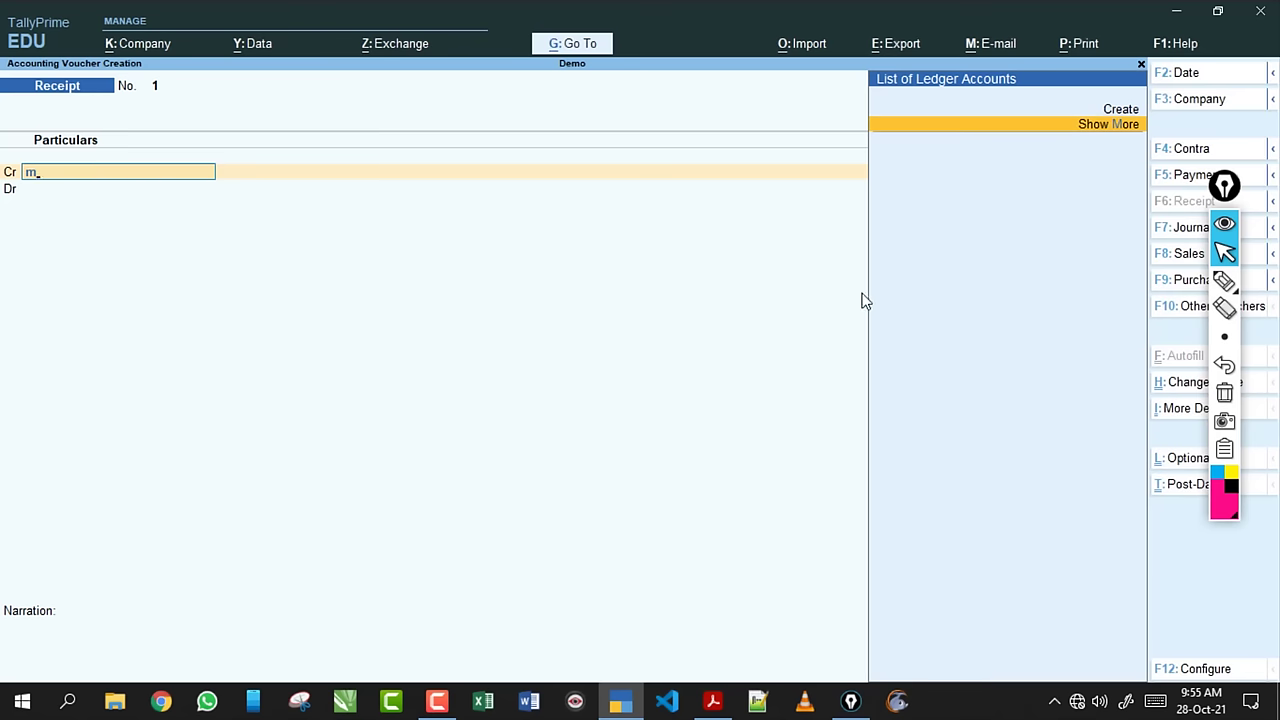
key("BackSpace")
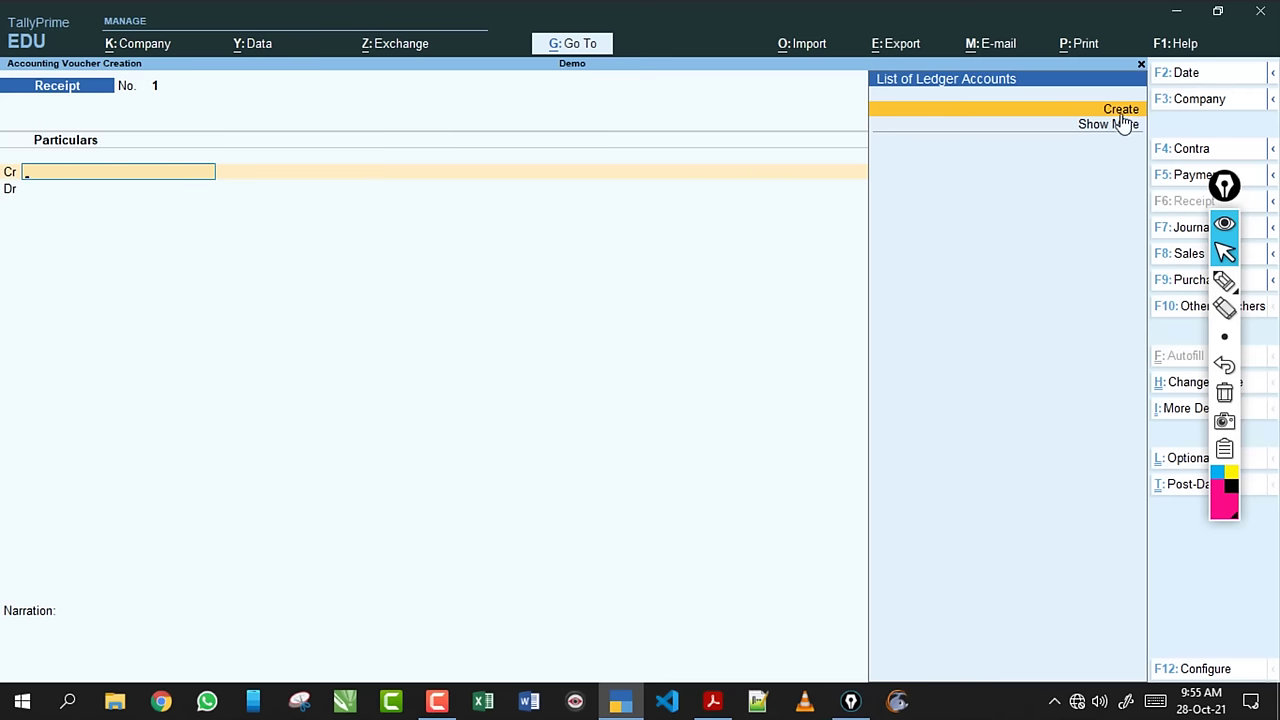
left_click(1224, 280)
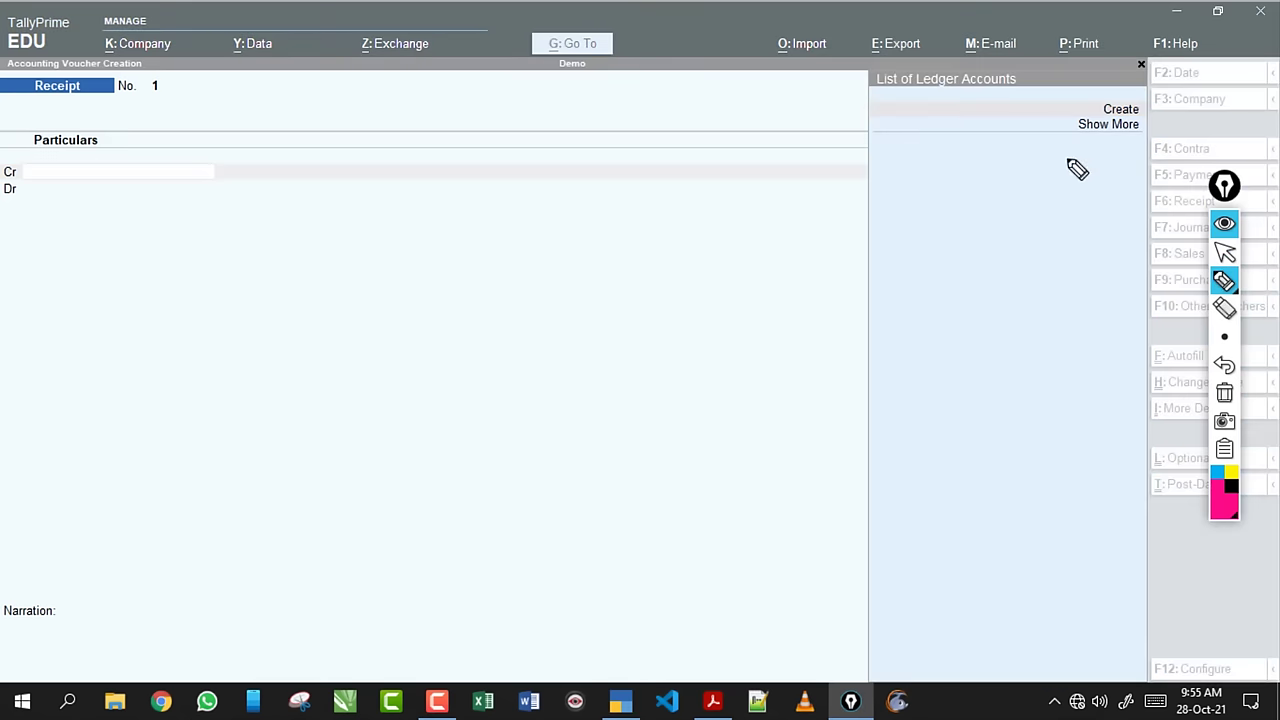
left_click_drag(891, 97, 943, 103)
mouse_move(1100, 122)
left_mouse_down()
mouse_move(1109, 106)
mouse_move(1100, 118)
left_mouse_up()
left_click(1226, 254)
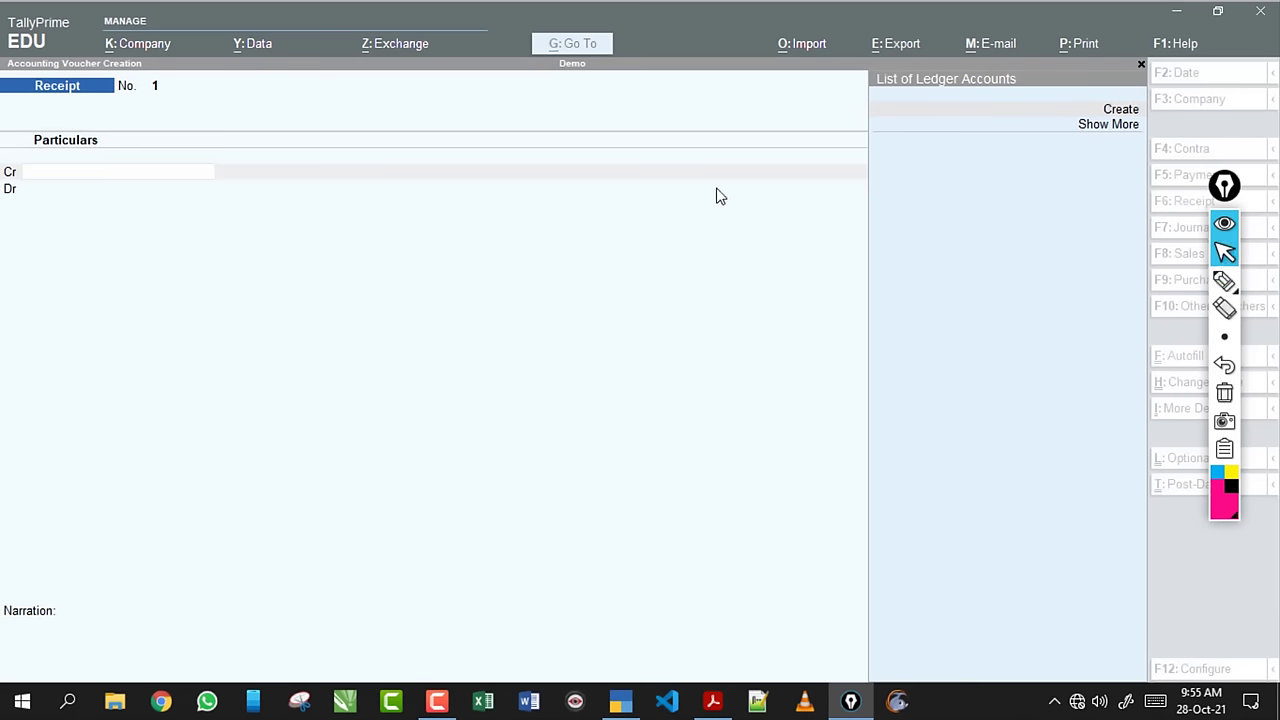
left_click(203, 170)
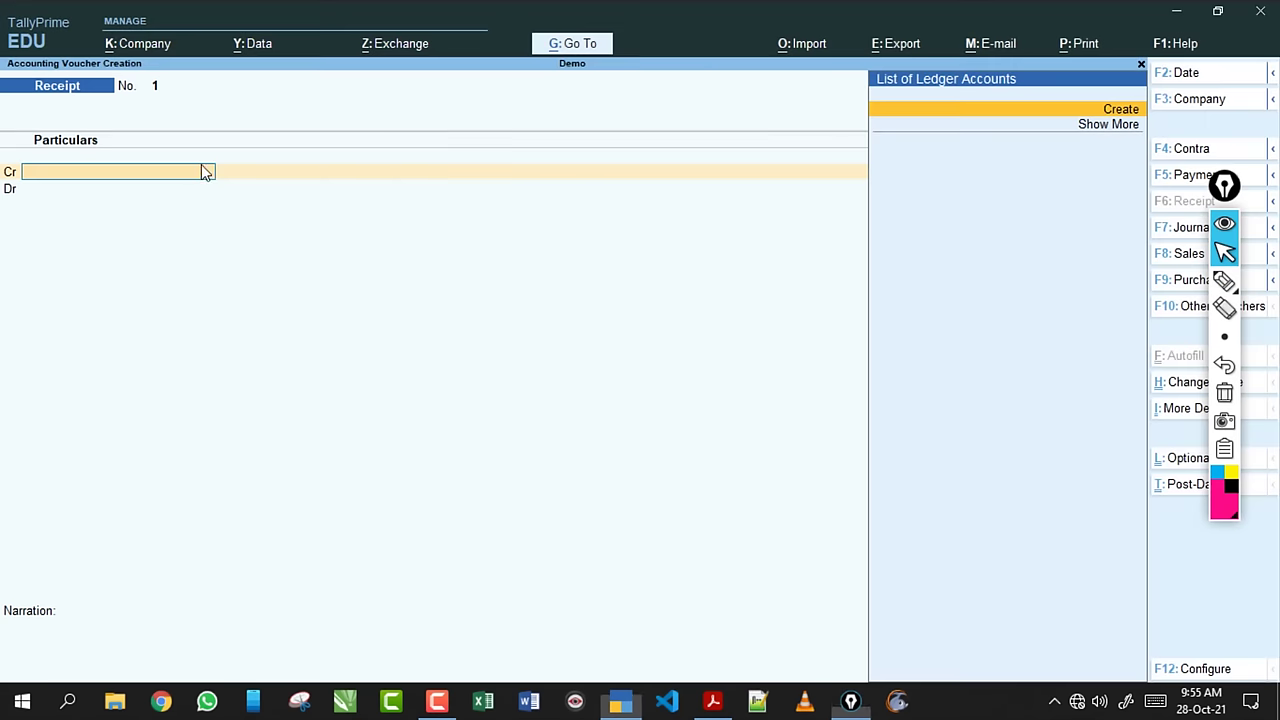
Start creating a new ledger from the receipt's Cr line, and temporarily mark the Ledger Creation (Secondary) title.
left_click(1120, 110)
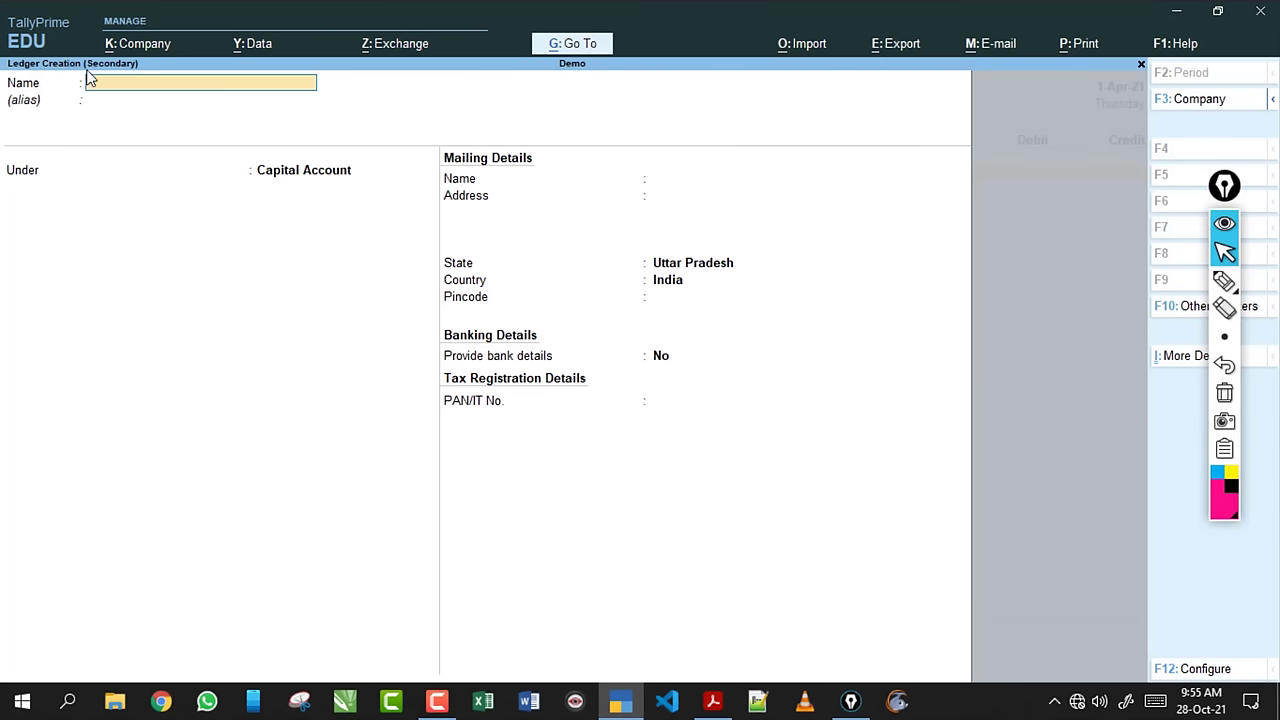
left_click(1224, 280)
mouse_move(100, 62)
left_mouse_down()
mouse_move(40, 36)
mouse_move(4, 62)
left_mouse_up()
left_click(1224, 392)
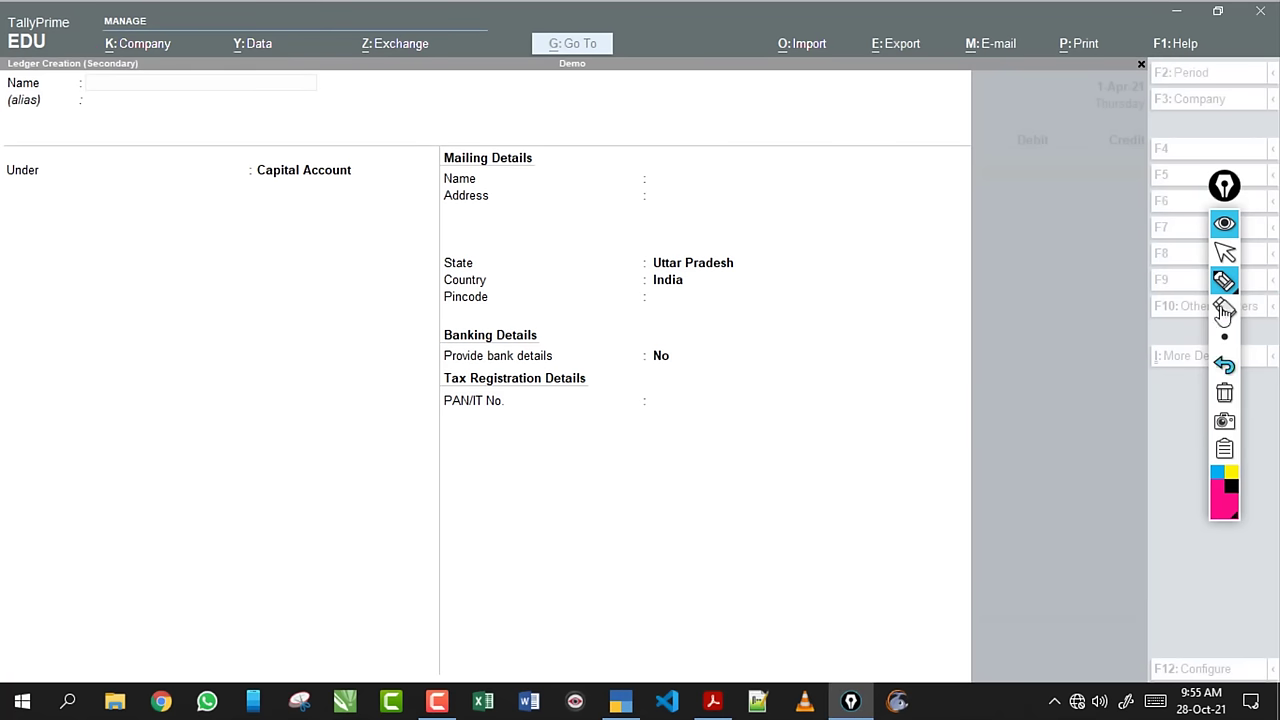
left_click(1224, 252)
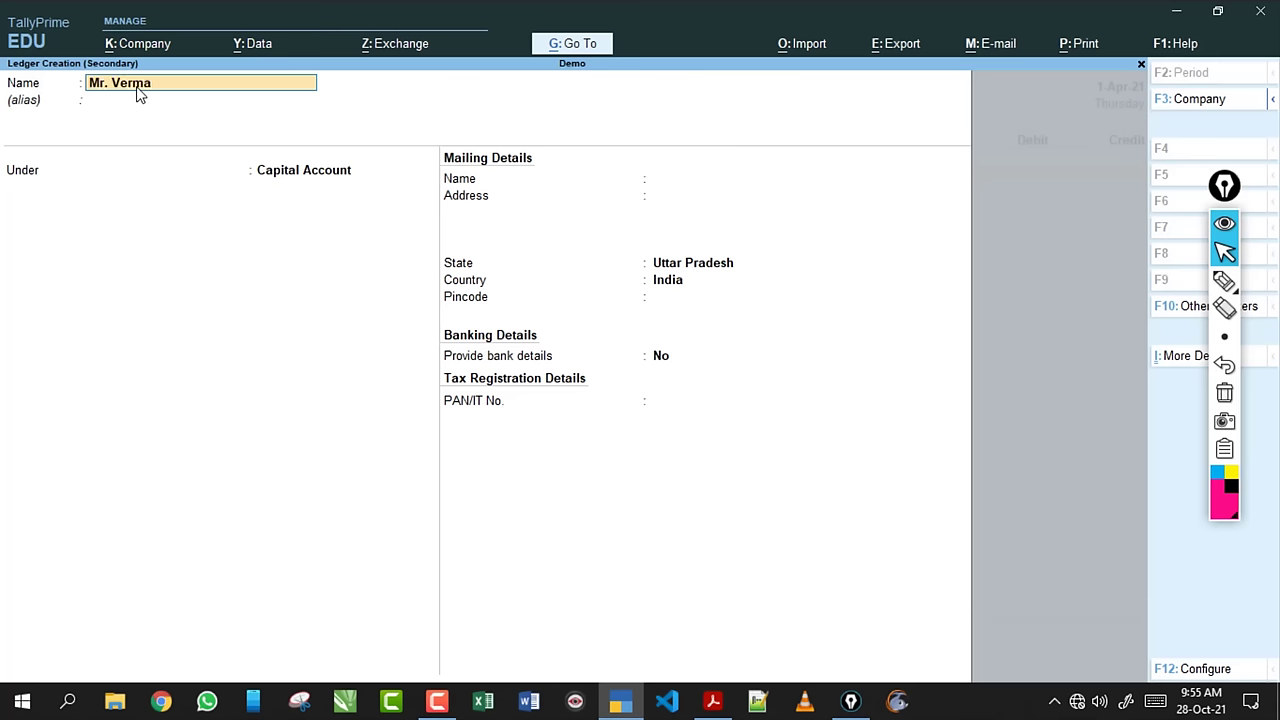
Enter the business owner's name as the ledger name, leave the alias blank, and check its group in the Exercise 2 PDF.
key("Return")
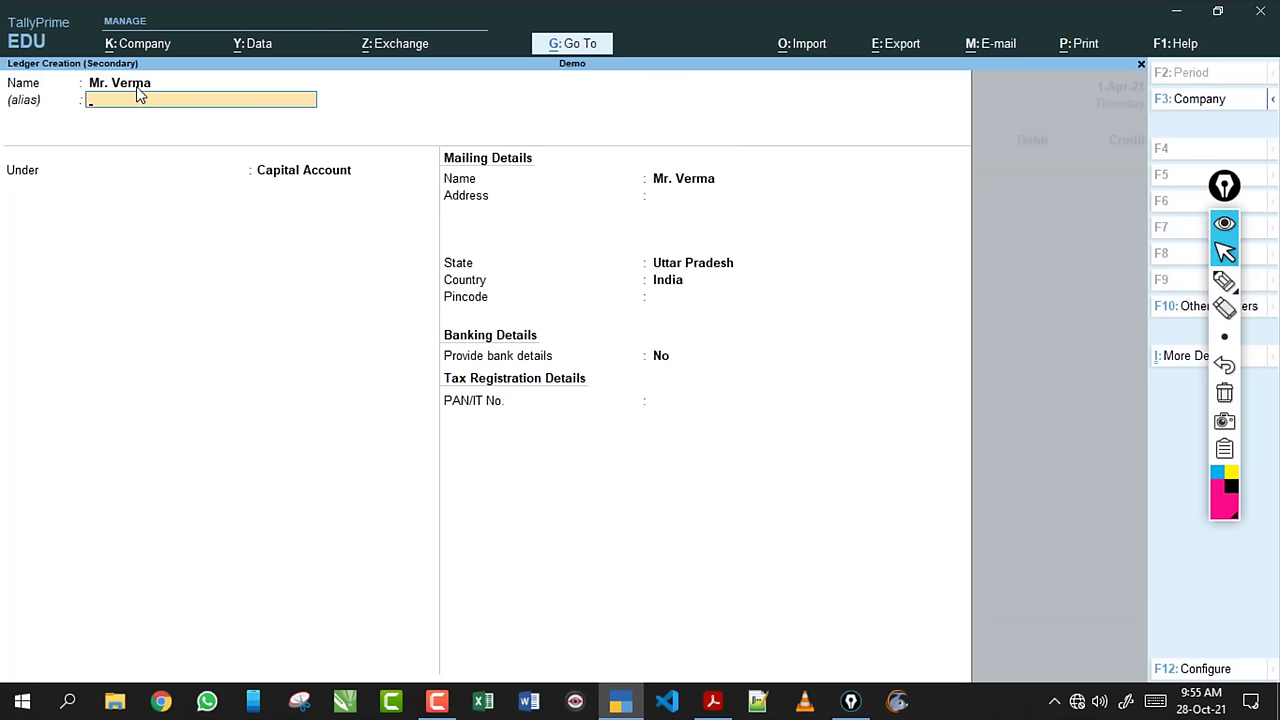
key("Return")
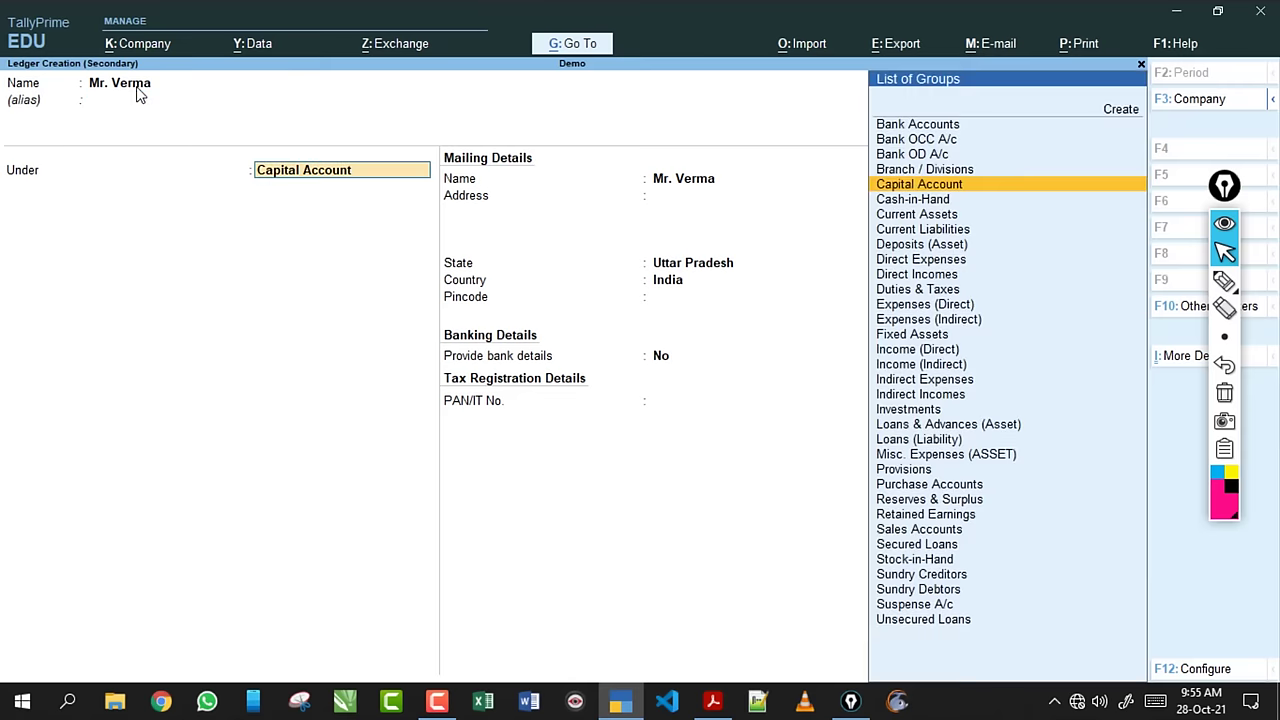
key("BackSpace")
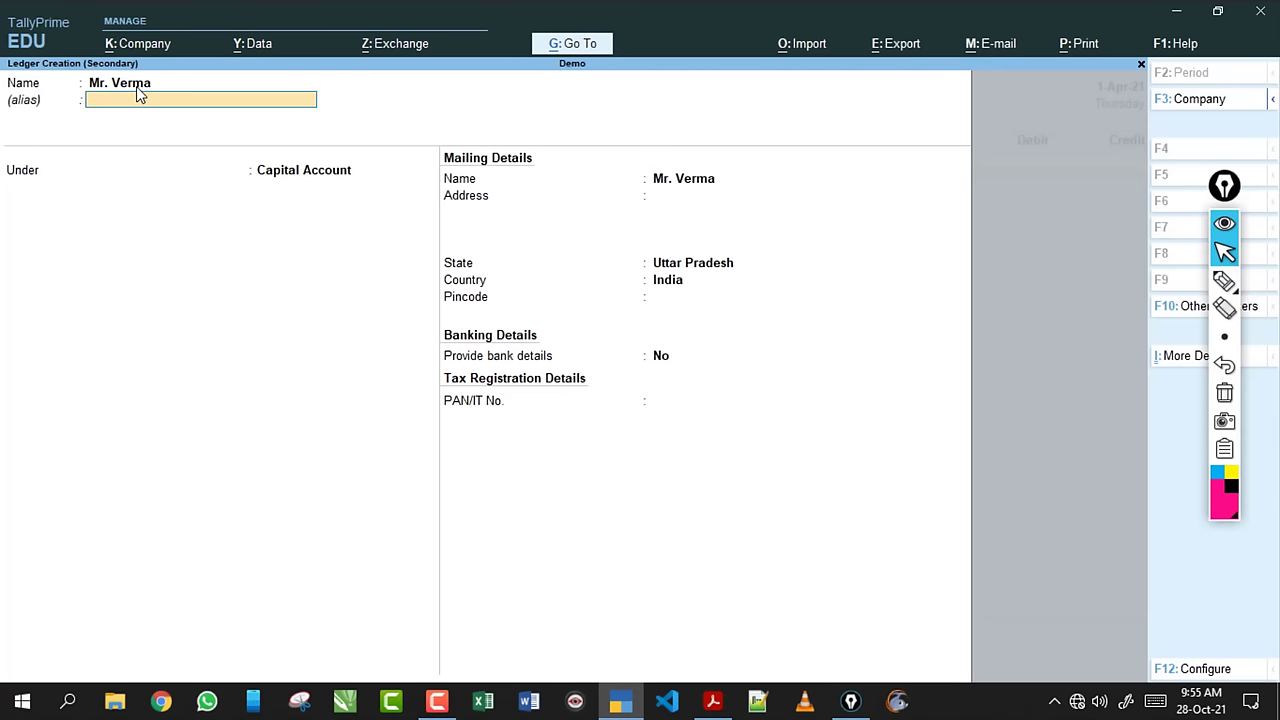
key("Return")
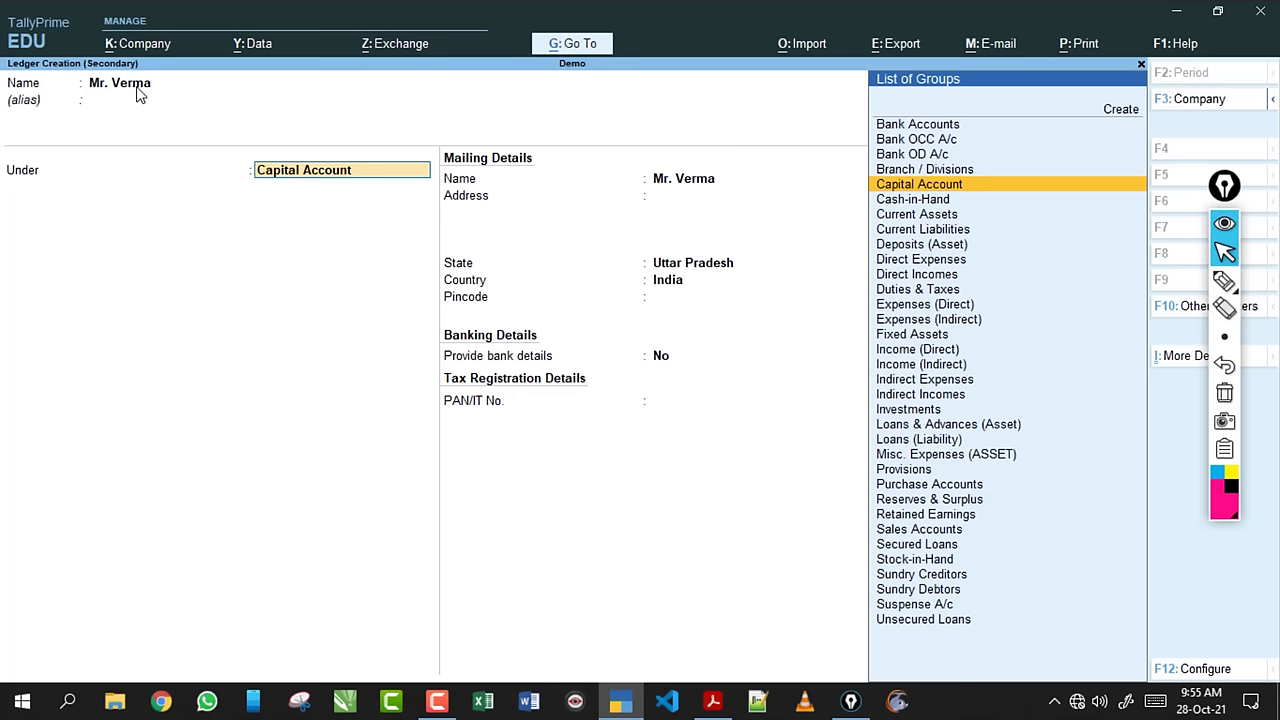
left_click(715, 703)
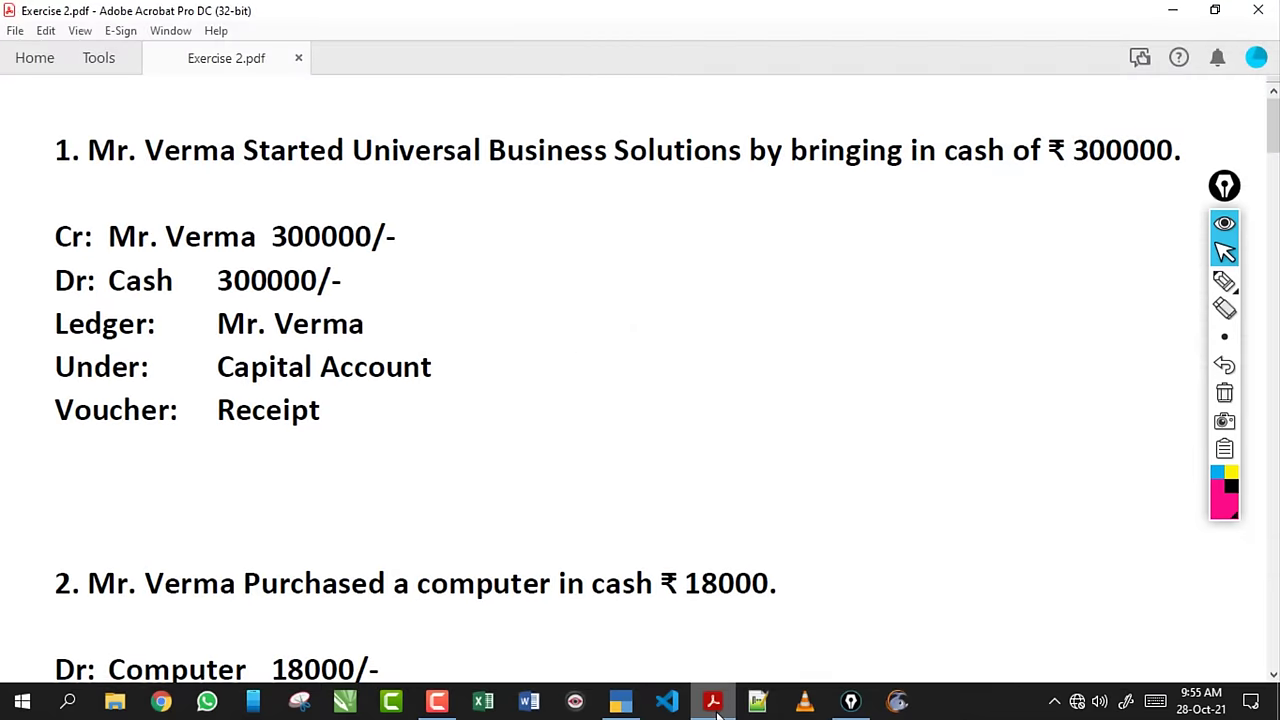
key("alt+Tab")
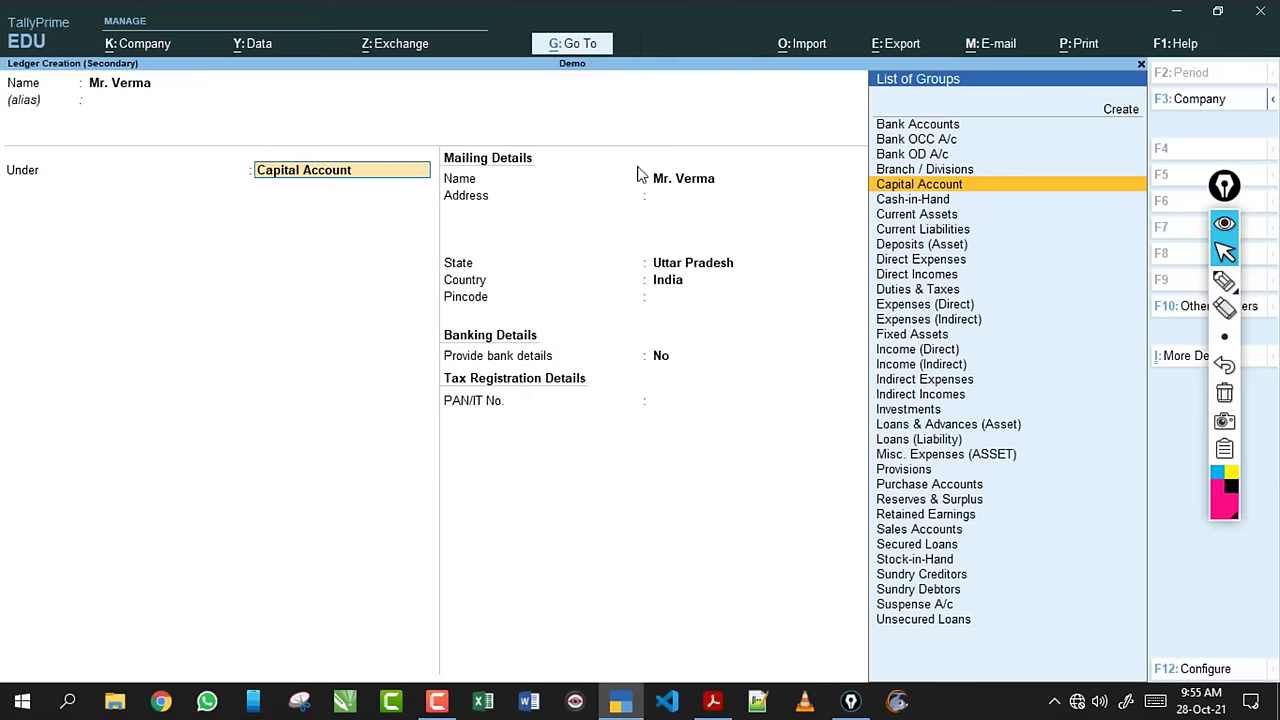
Circle the List of Groups heading, bracket the group names, clear the marks, and return to the Under field.
left_click(1224, 281)
mouse_move(862, 90)
left_mouse_down()
mouse_move(990, 78)
mouse_move(918, 100)
mouse_move(979, 402)
left_mouse_up()
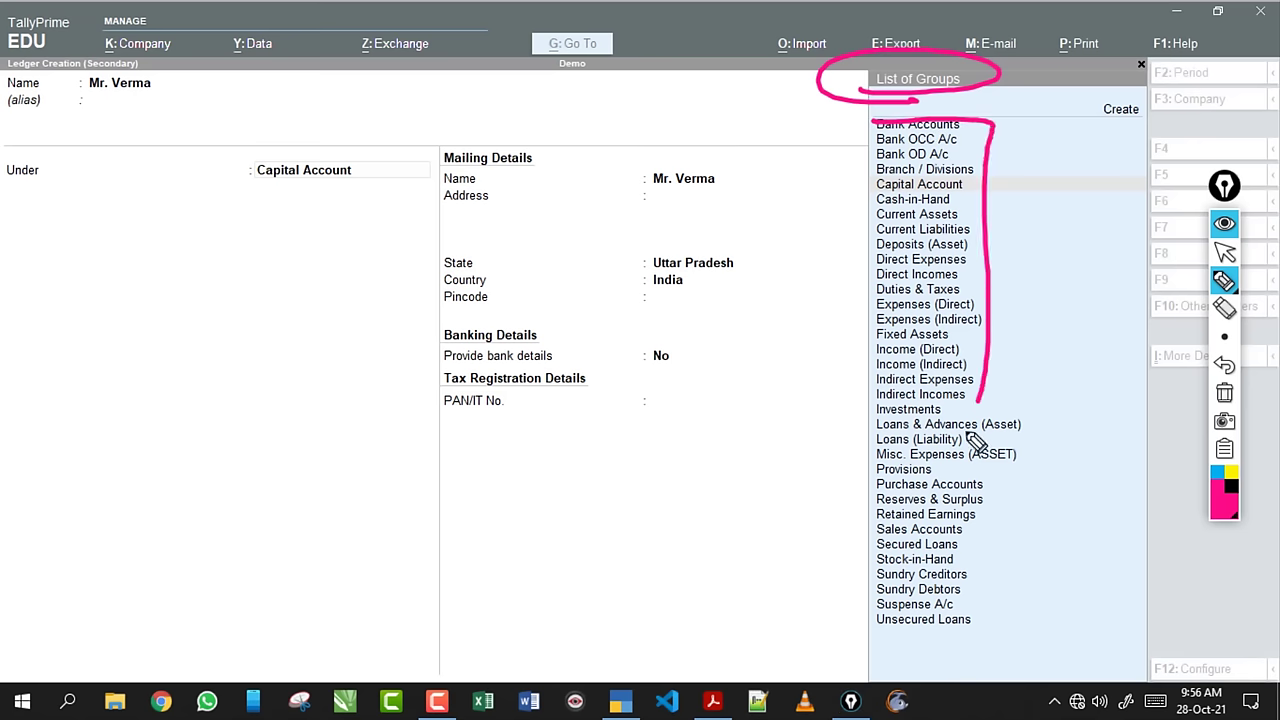
left_click(1224, 392)
left_click(1224, 252)
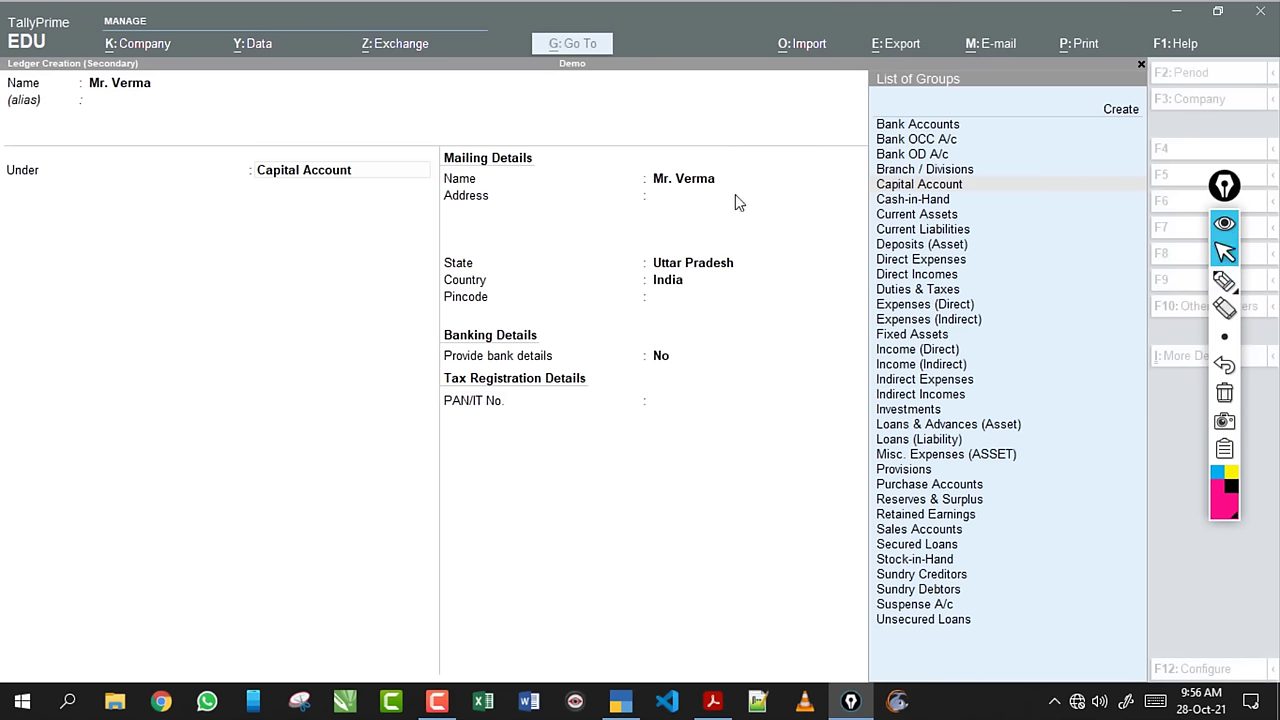
left_click(318, 172)
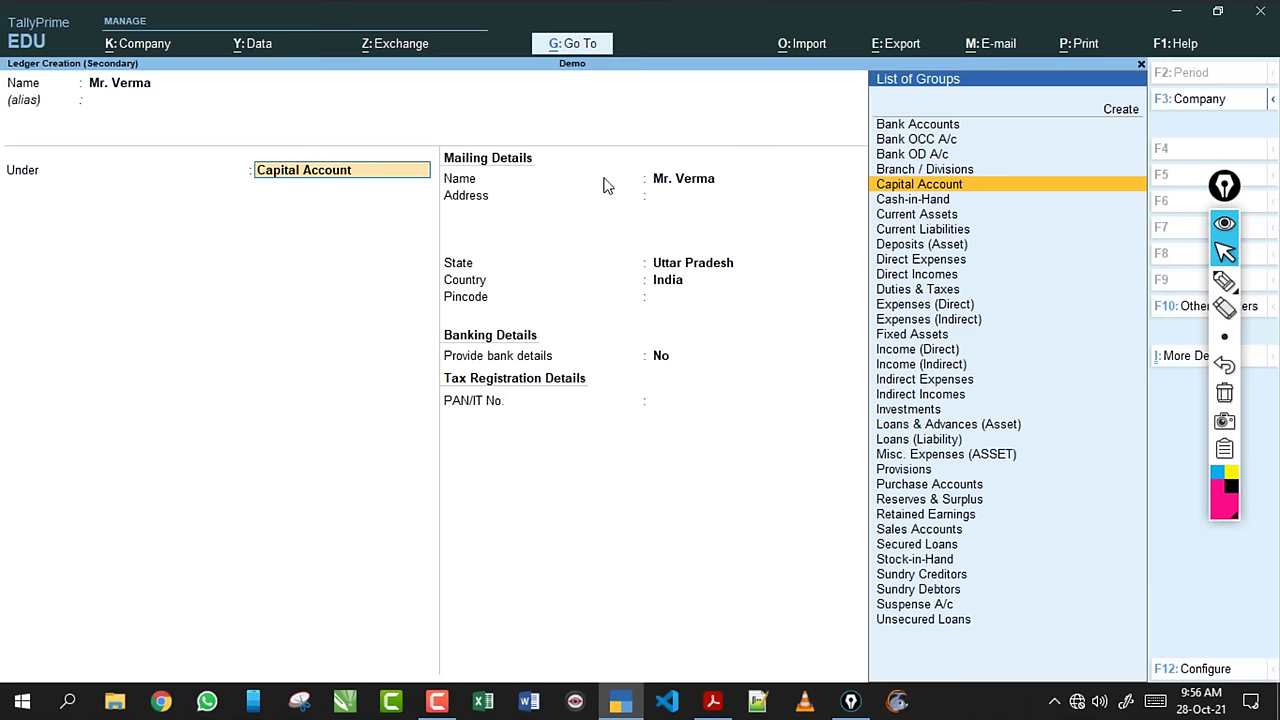
Place the owner's ledger under Capital Account, keep the default mailing, bank and tax details, and save it.
left_click(929, 190)
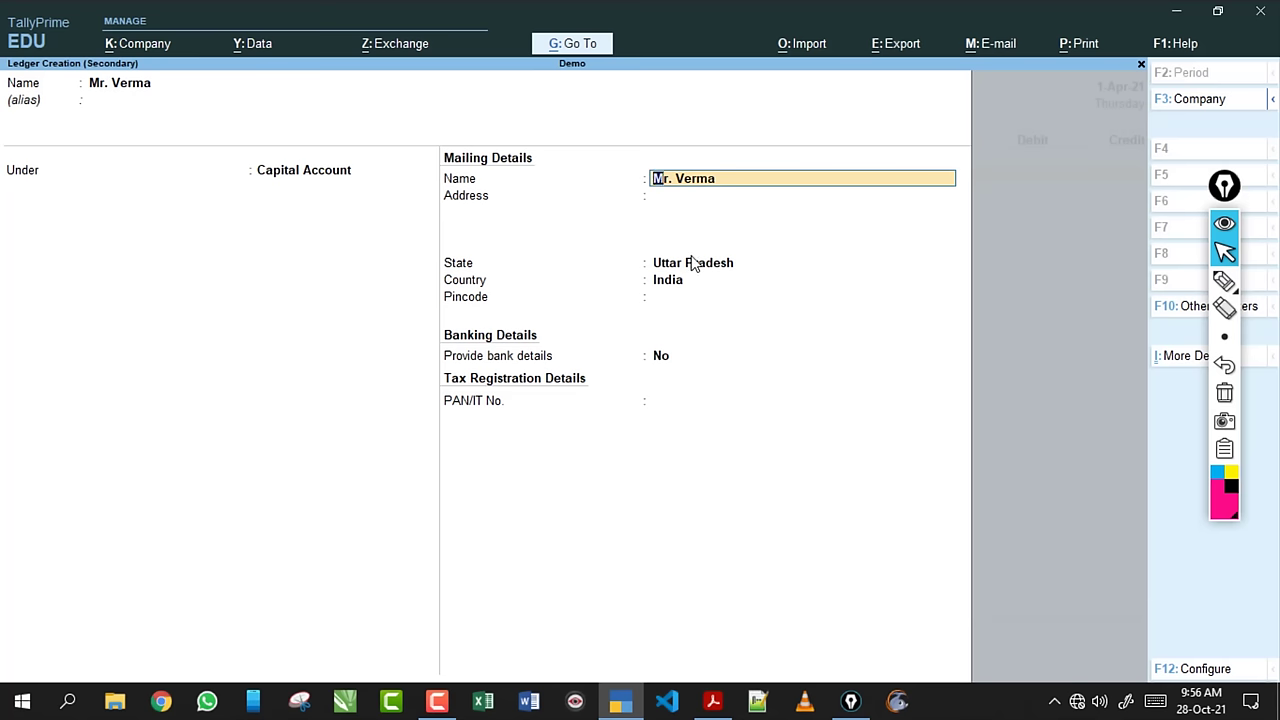
key("Return")
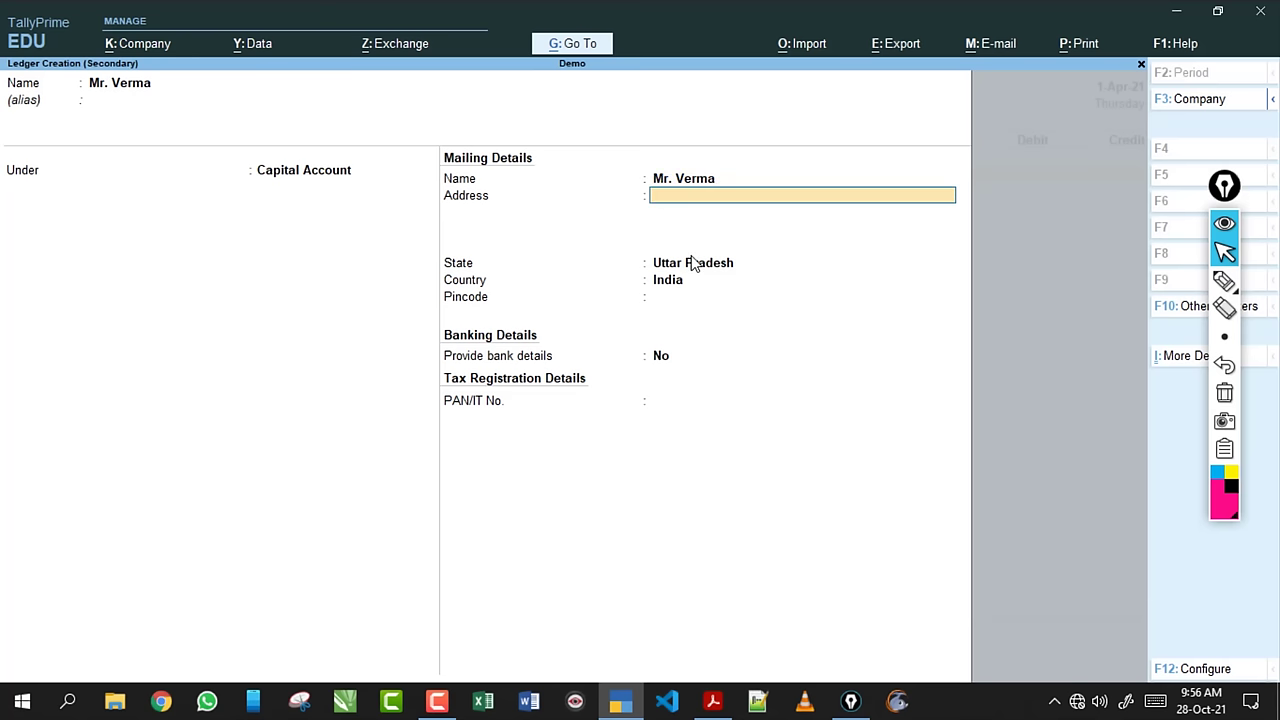
key("Return")
key("Return")
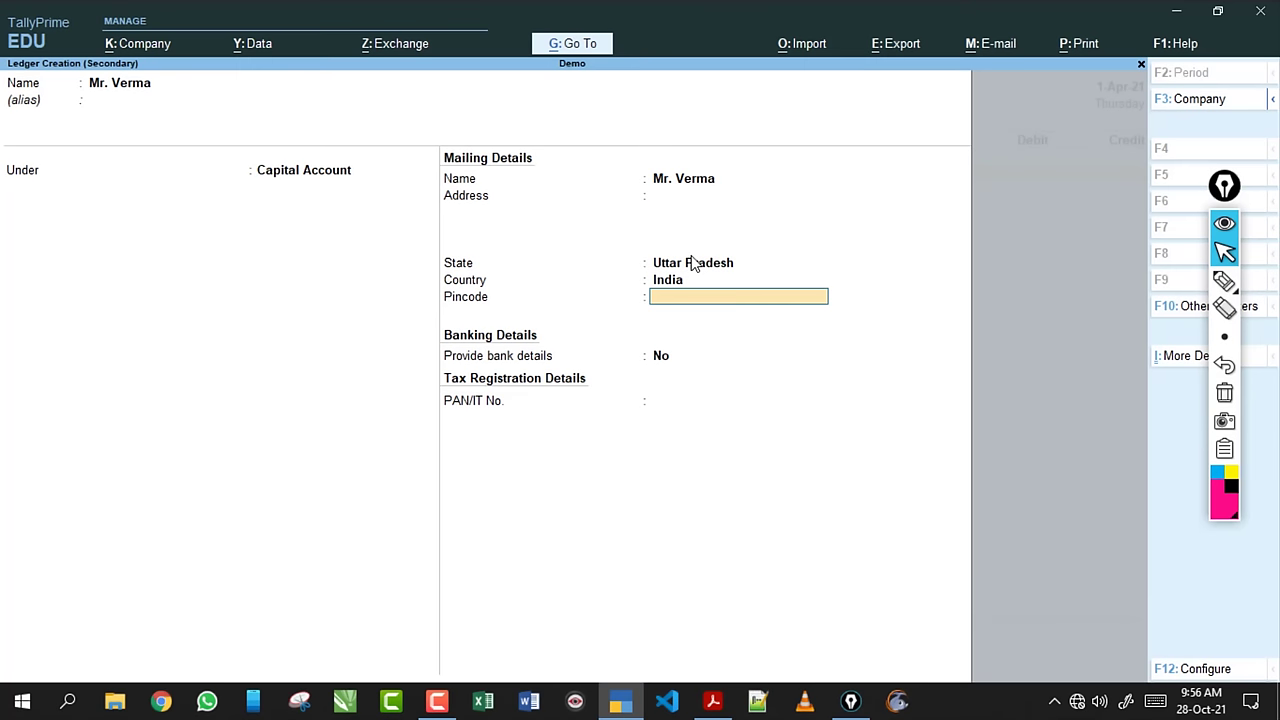
key("Return")
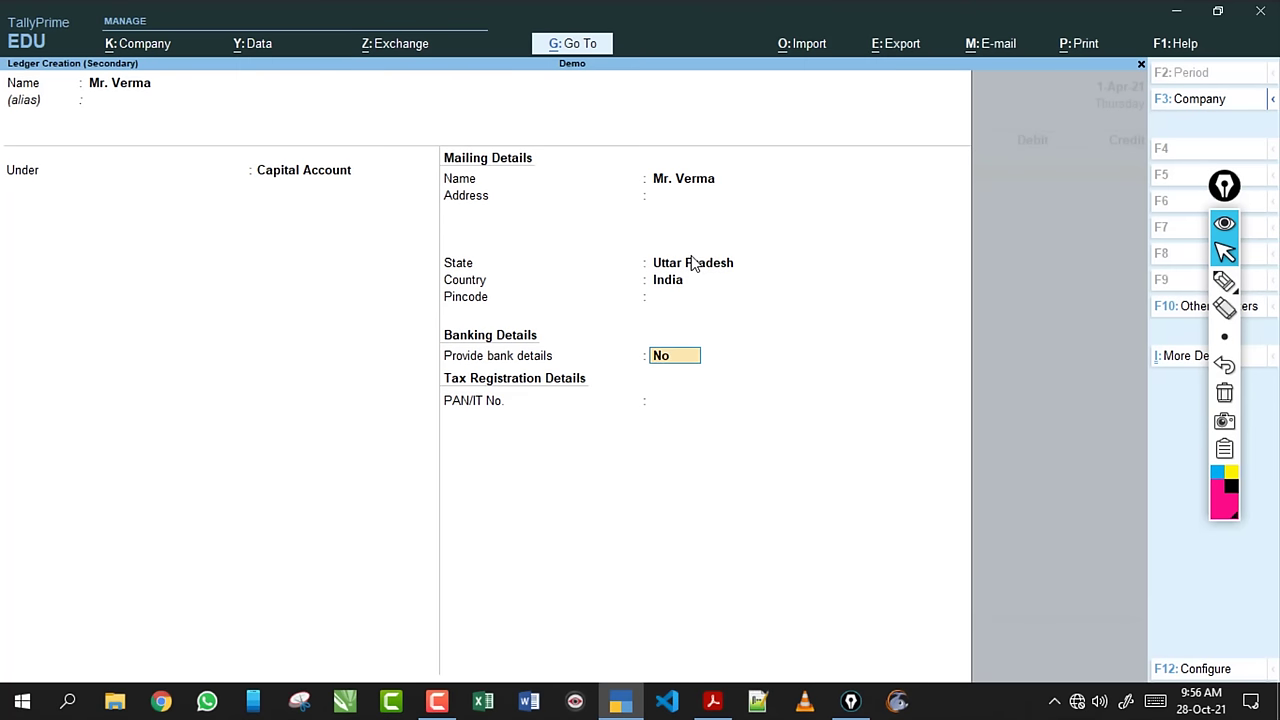
key("Return")
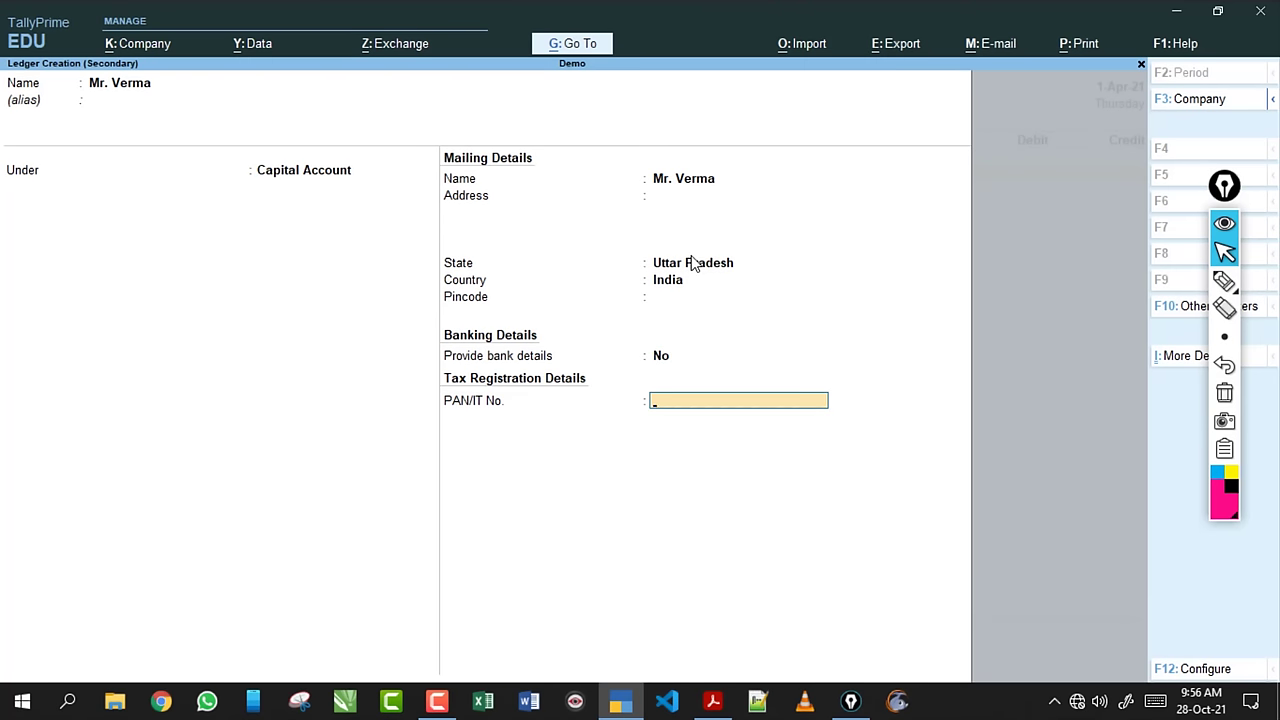
key("Return")
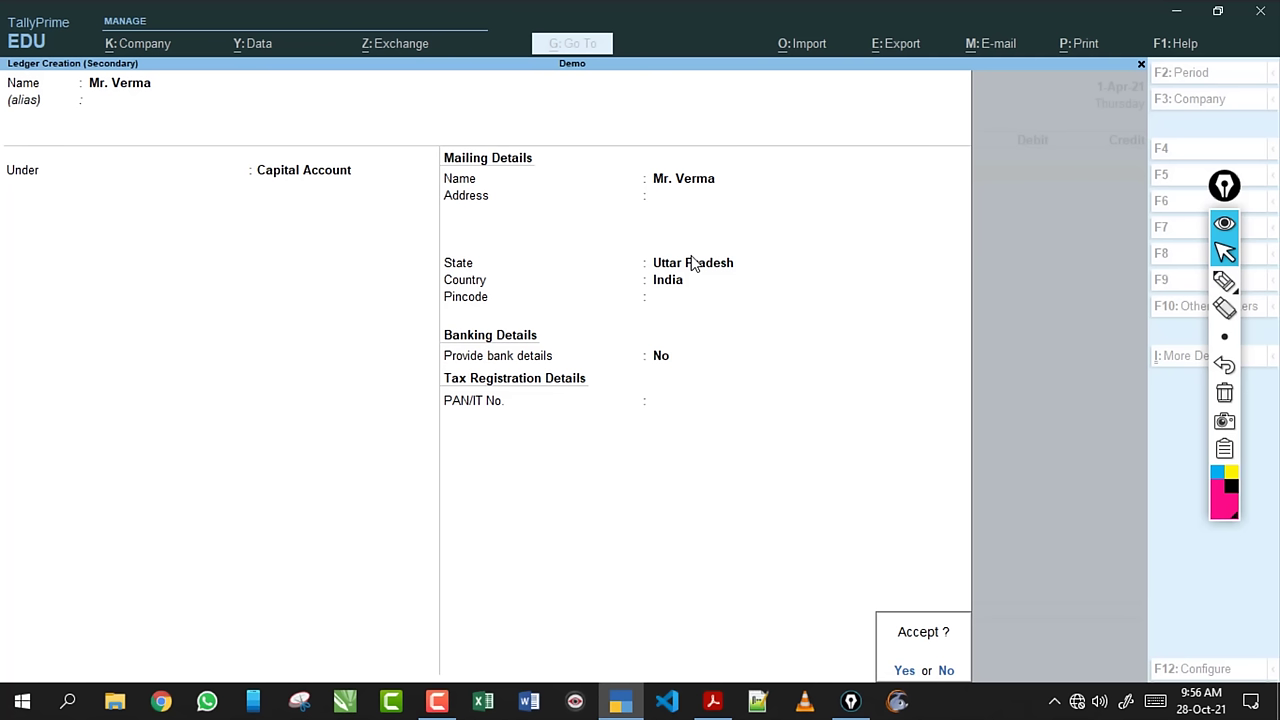
key("Return")
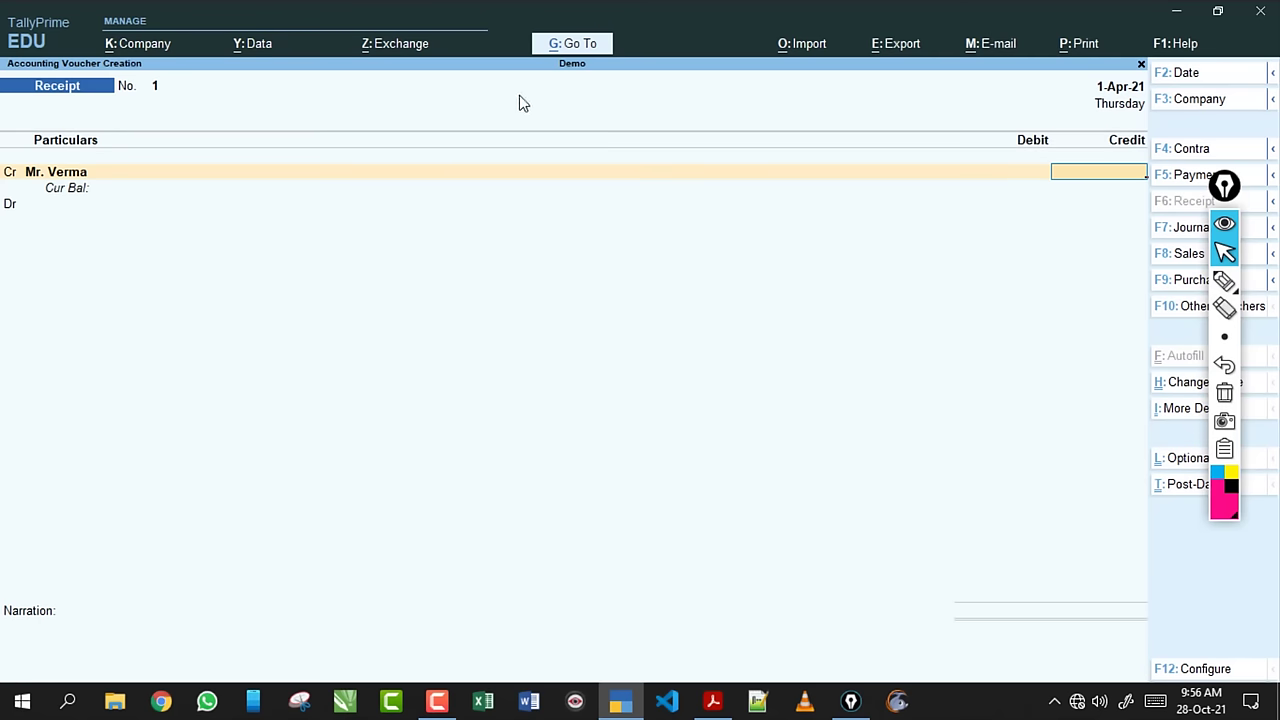
Circle the ledger on the Cr line, mark its Credit amount field, clear the marks, and return to the voucher.
left_click(1224, 281)
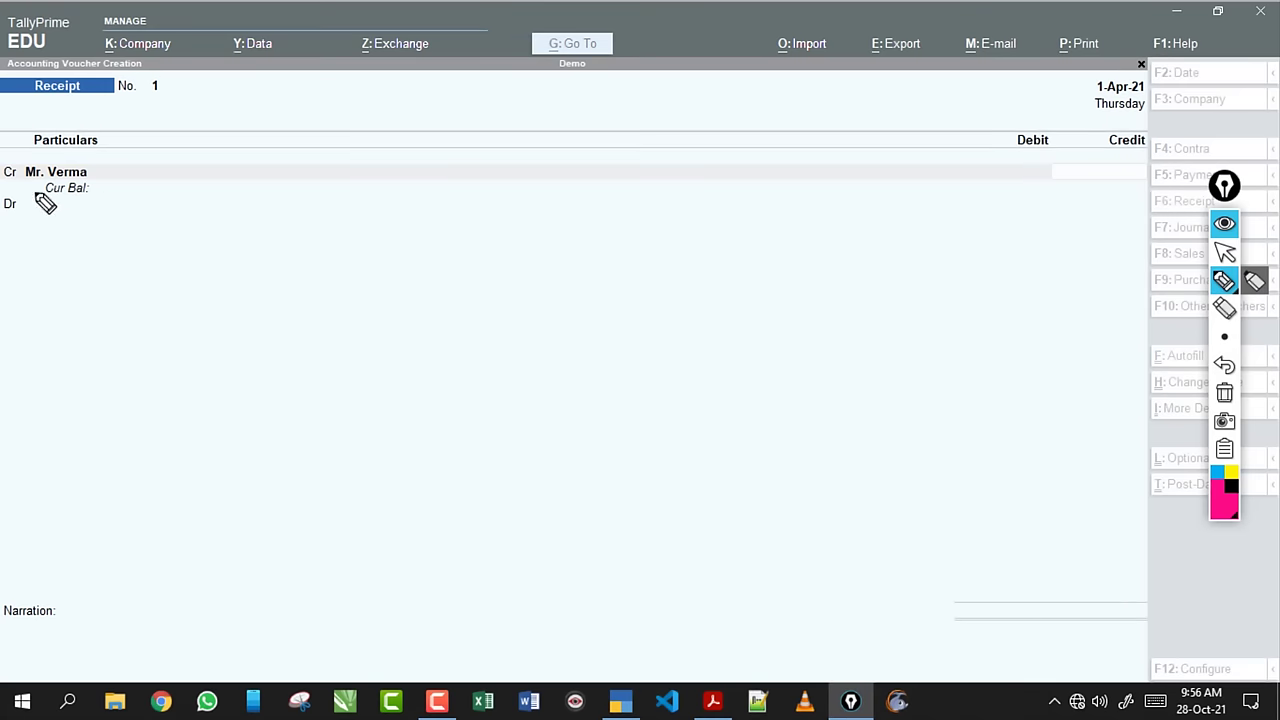
mouse_move(34, 196)
left_mouse_down()
mouse_move(32, 162)
mouse_move(15, 195)
left_mouse_up()
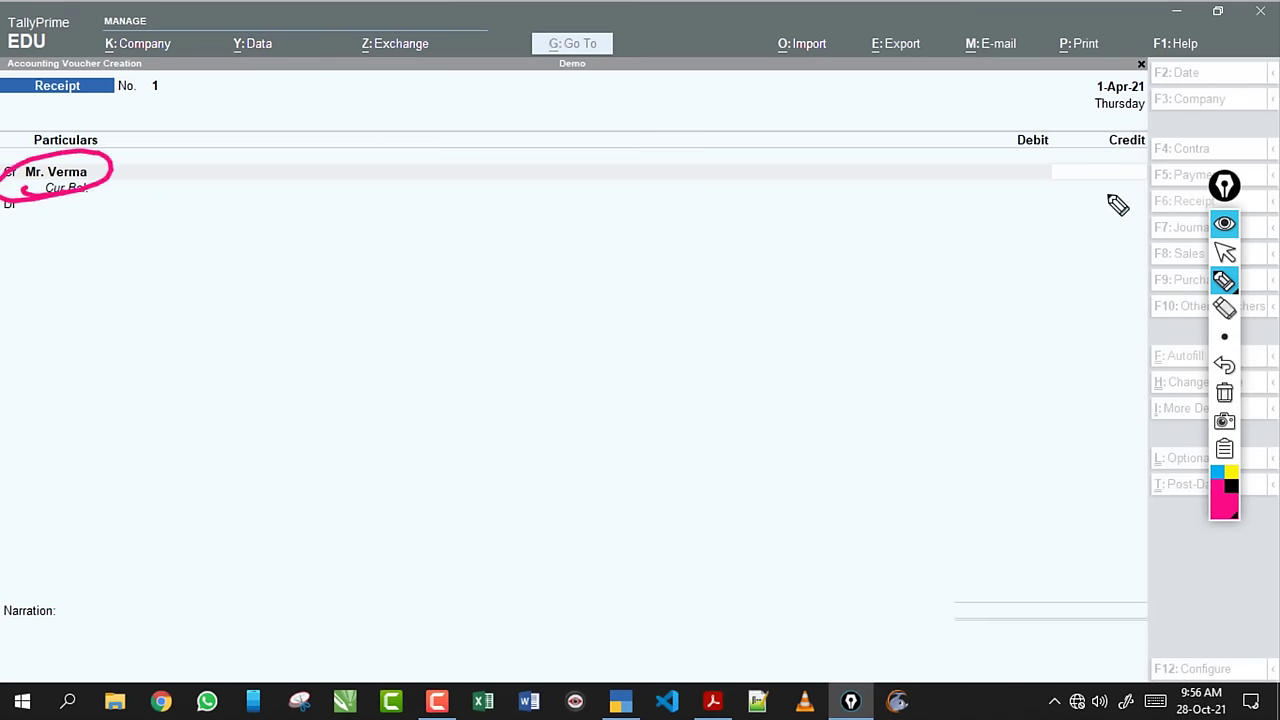
left_click_drag(1120, 190, 1075, 190)
left_click(1224, 393)
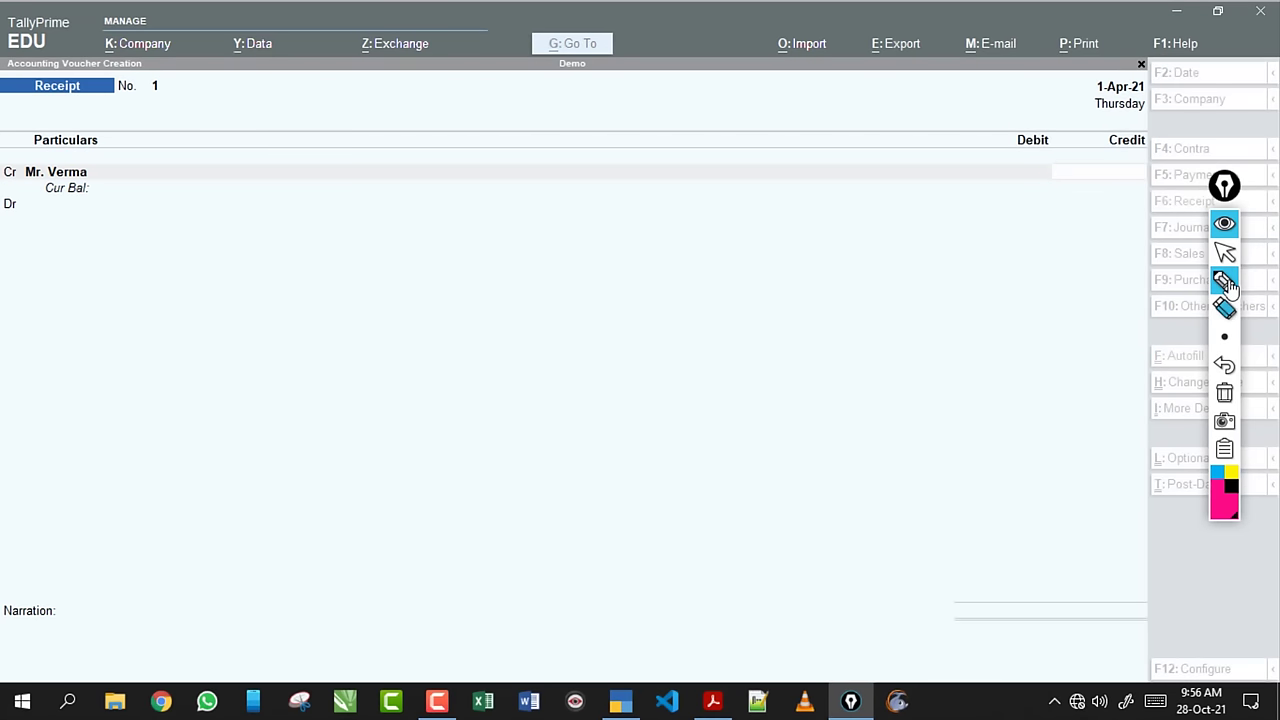
left_click(1225, 252)
left_click(450, 128)
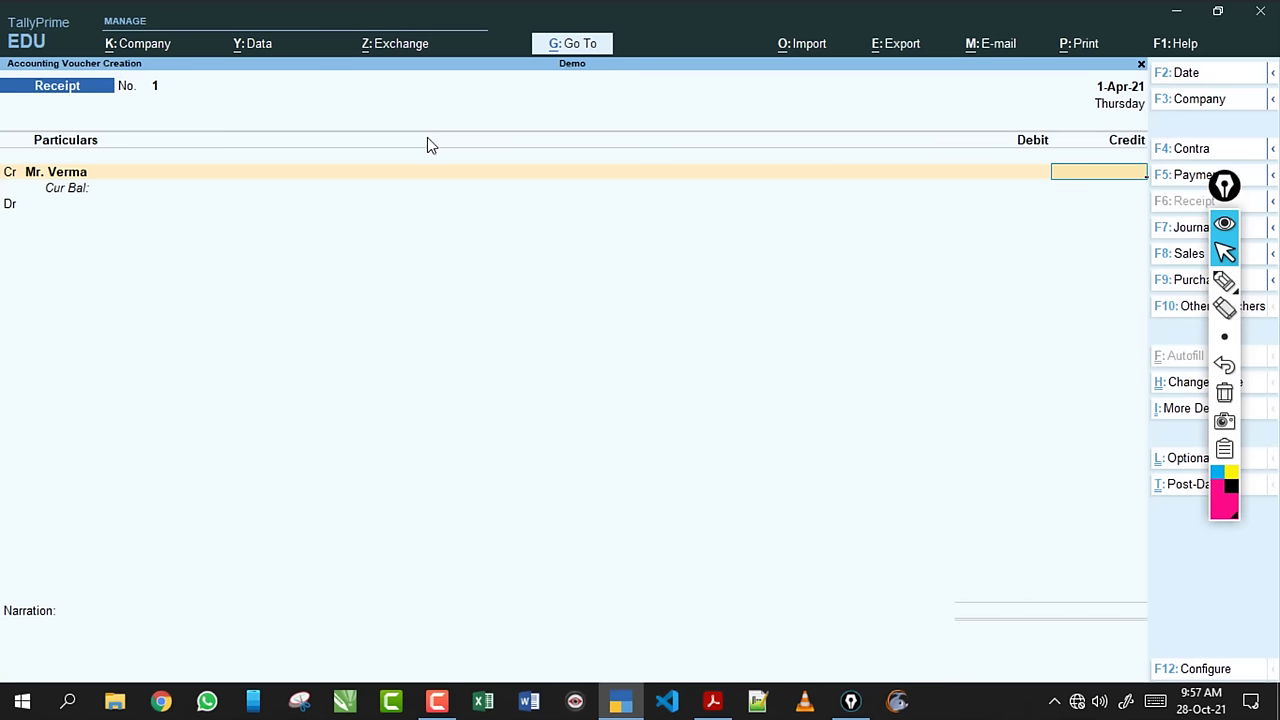
Handwrite and circle a freehand note in the blank area of the Receipt voucher, and clear the marks.
left_click(1226, 284)
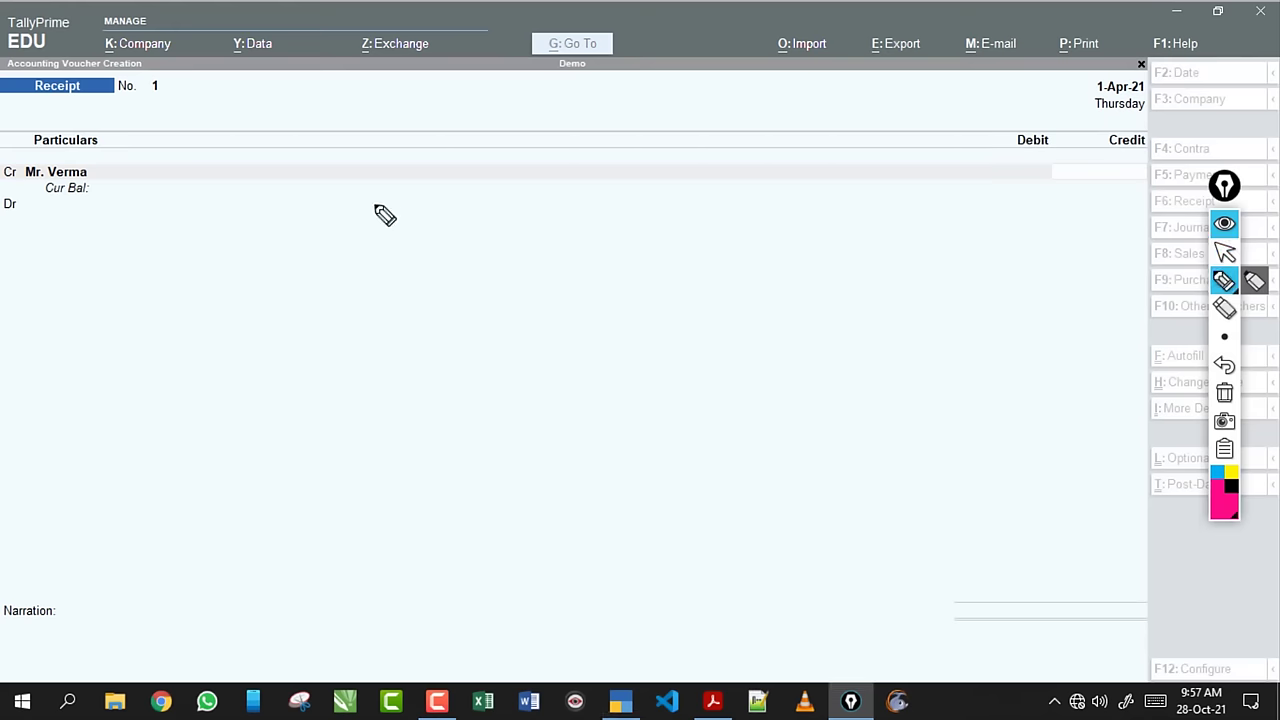
mouse_move(357, 210)
left_mouse_down()
mouse_move(353, 238)
mouse_move(525, 203)
mouse_move(477, 206)
left_mouse_up()
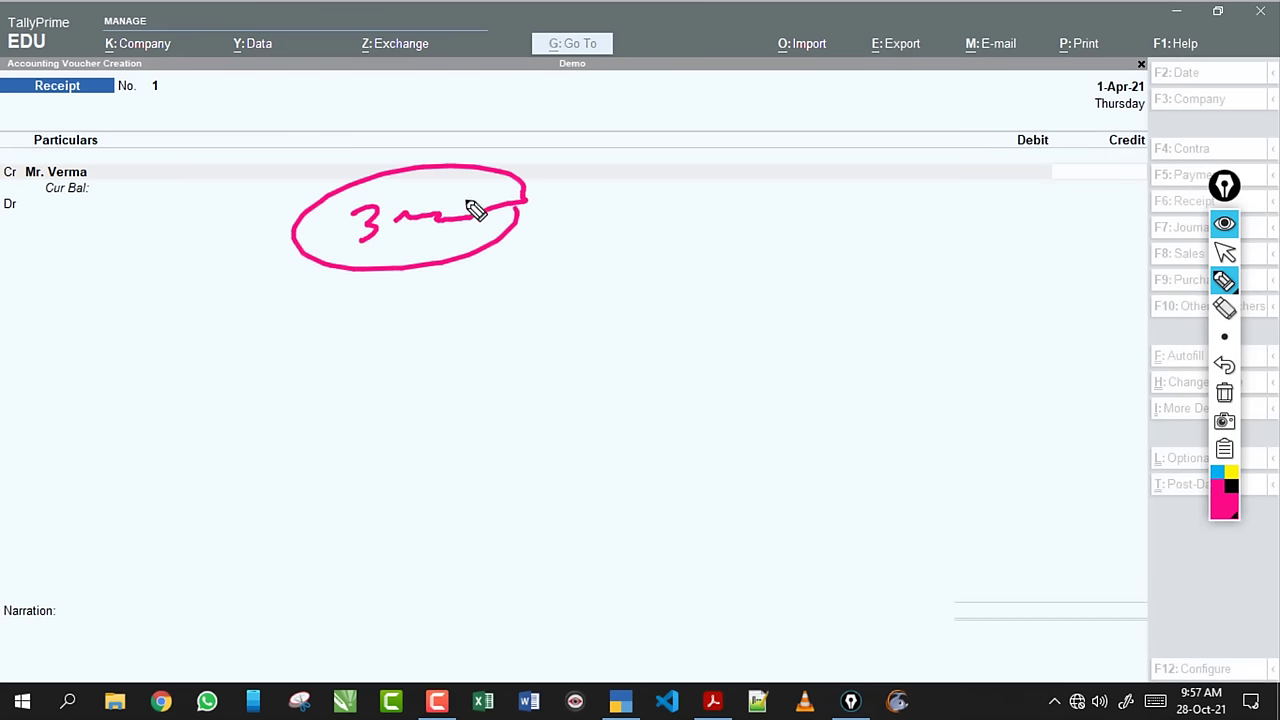
left_click_drag(300, 294, 563, 251)
left_click(1224, 392)
left_click(1225, 253)
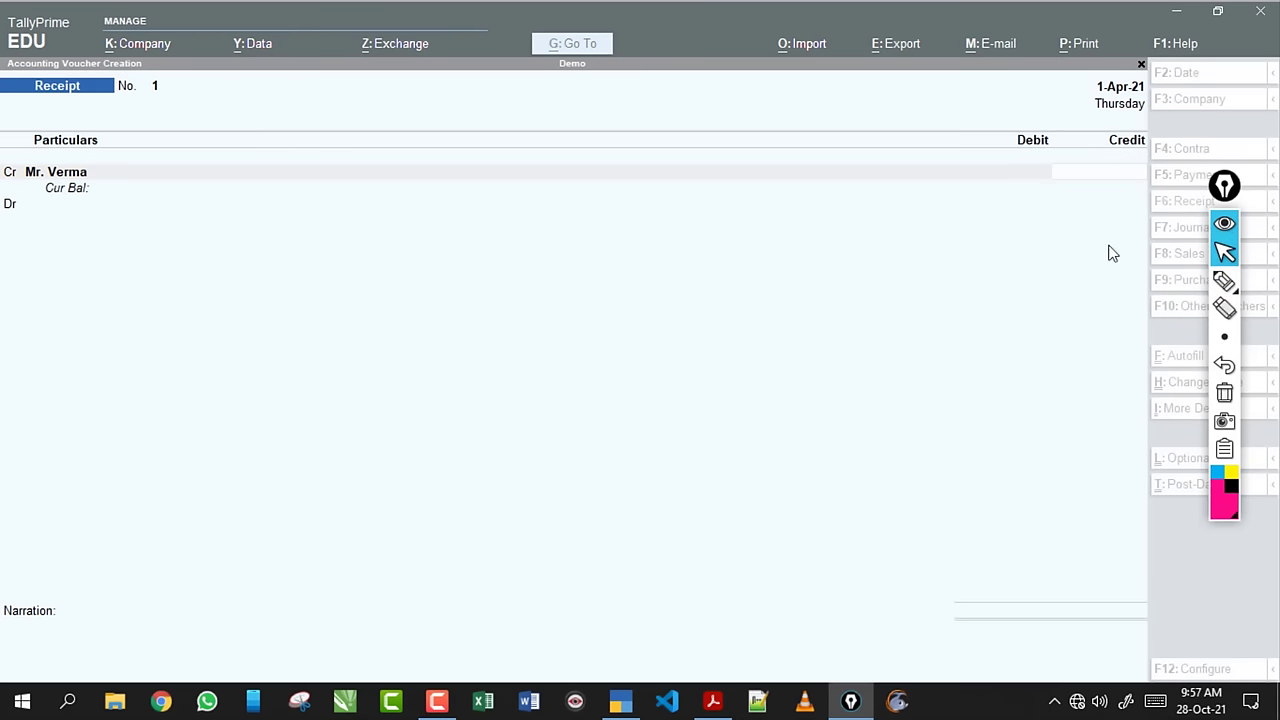
Quit the unsaved Receipt voucher, circle the Demo company name, mark its last-entry status, and clear the marks.
key("Escape")
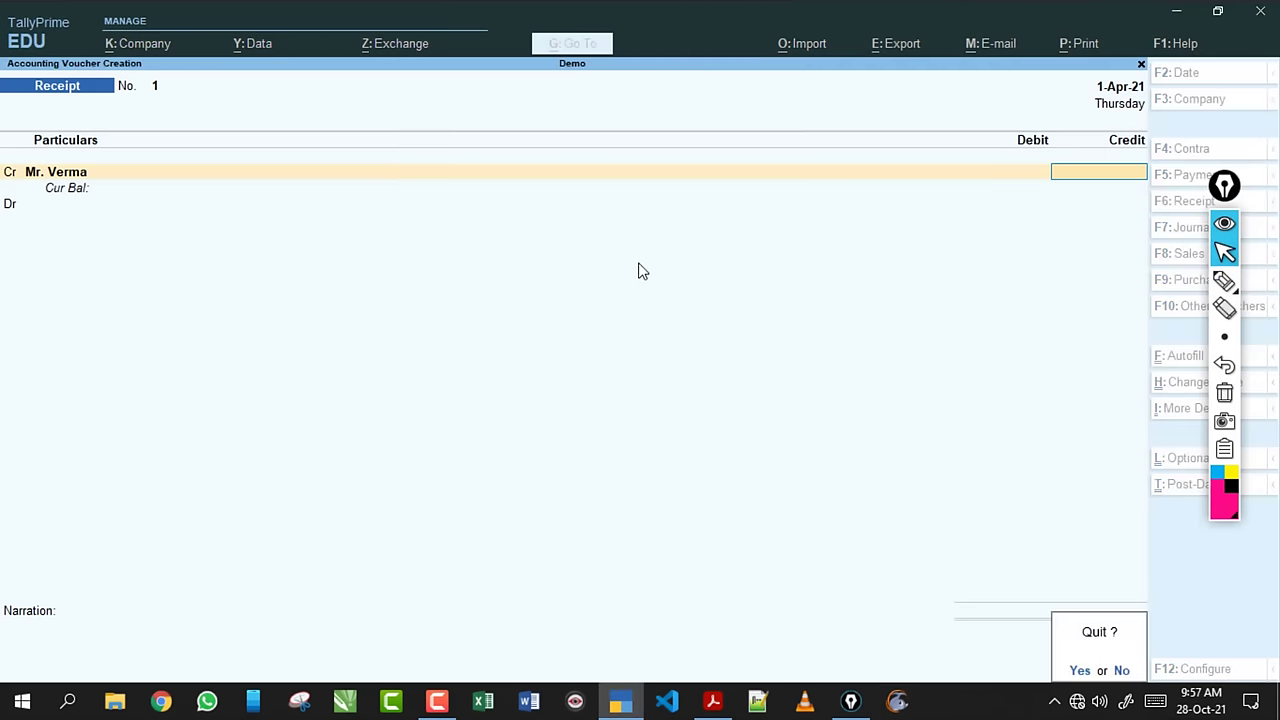
key("y")
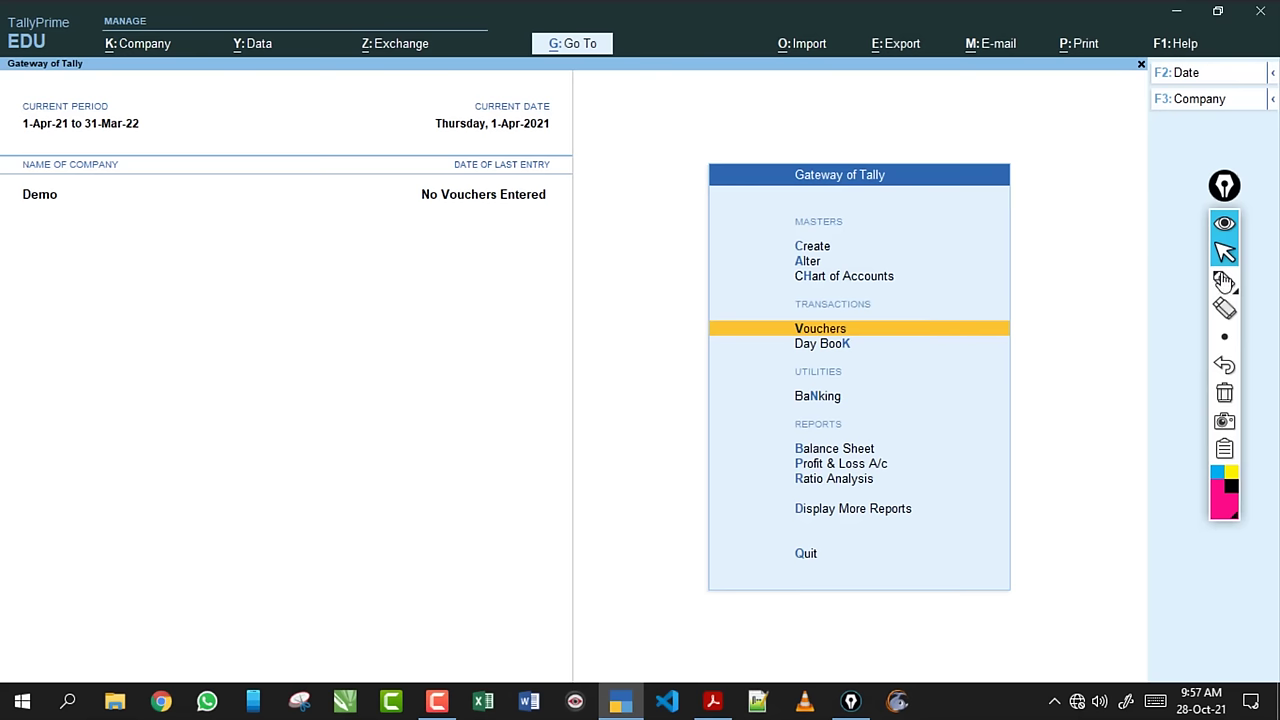
left_click(1224, 281)
mouse_move(84, 200)
left_mouse_down()
mouse_move(50, 190)
mouse_move(15, 205)
left_mouse_up()
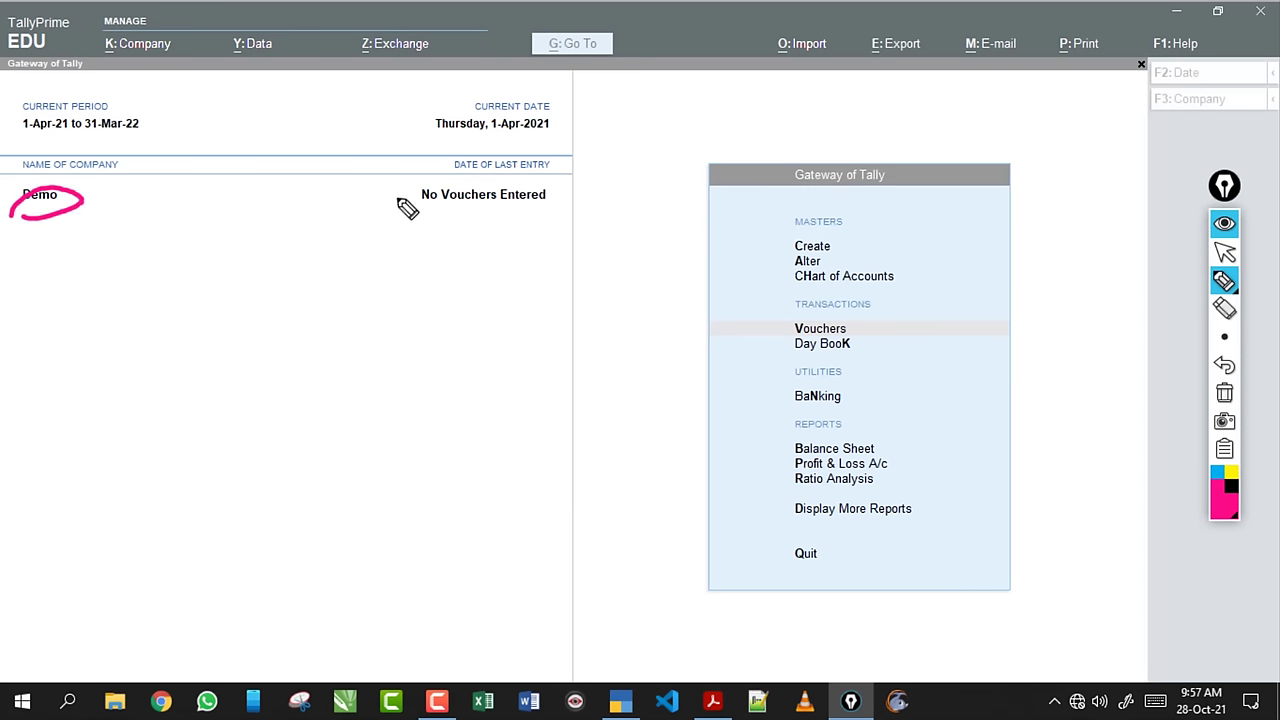
left_click_drag(408, 209, 520, 228)
left_click(1224, 392)
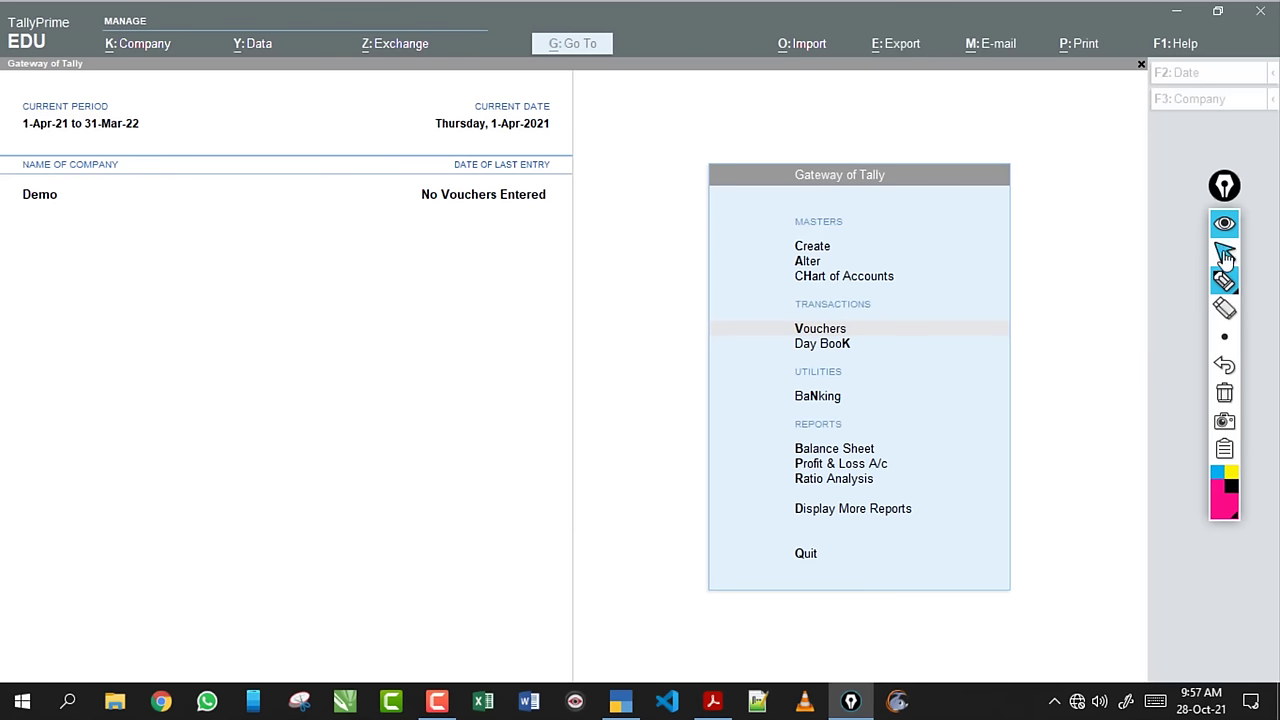
left_click(1224, 252)
Start the Receipt voucher again, select the owner's ledger on the Cr line, and enter a Credit amount of 3,00,000.
left_click(830, 329)
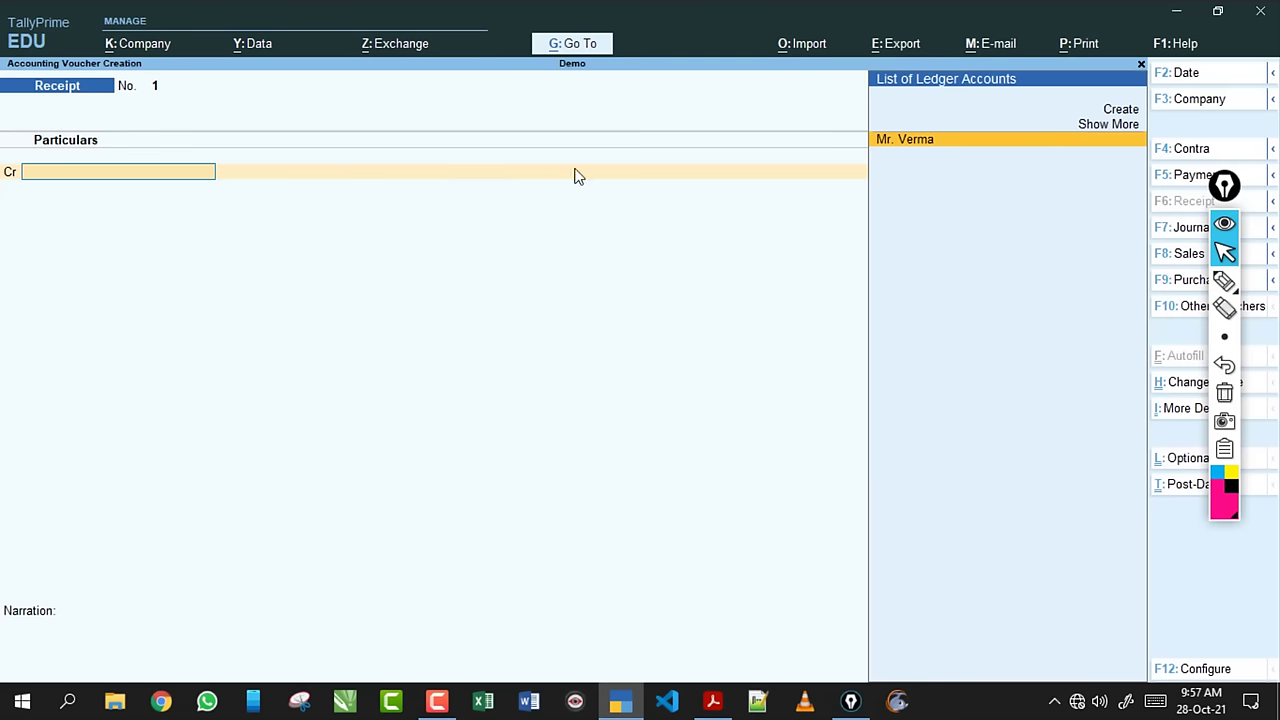
left_click(911, 143)
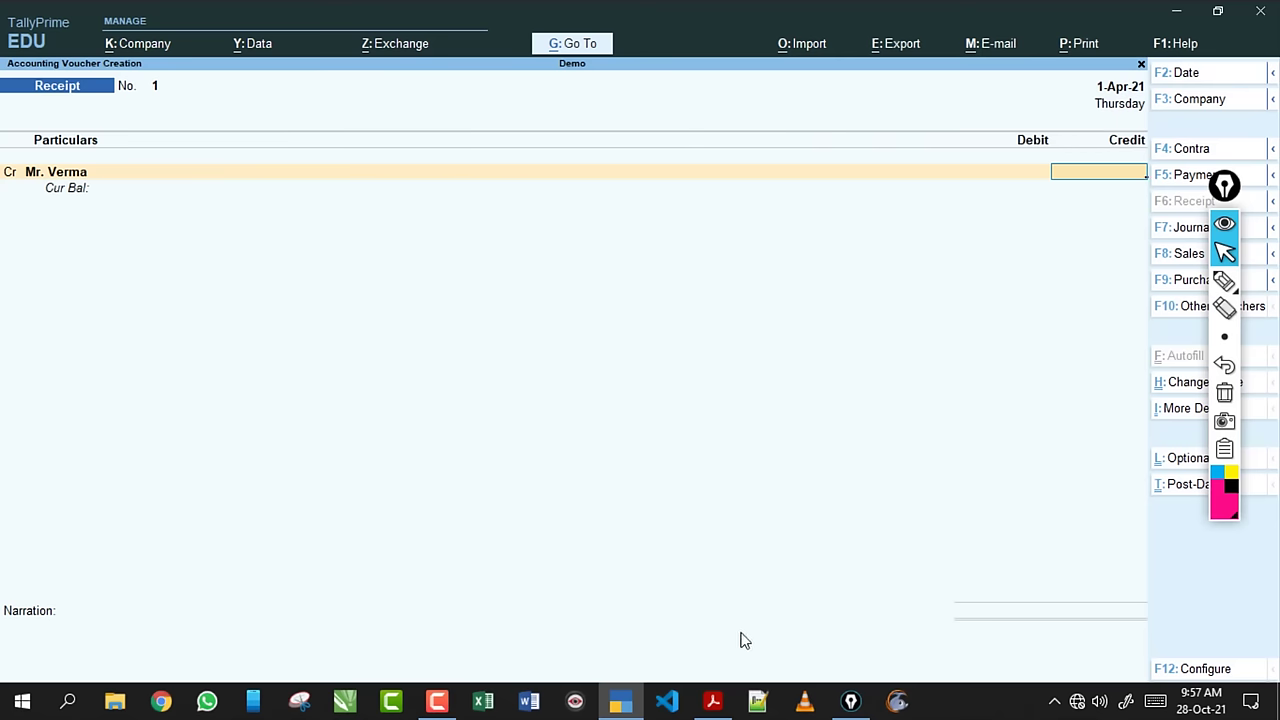
key("alt+Tab")
key("alt+Tab")
type("00")
key("Return")
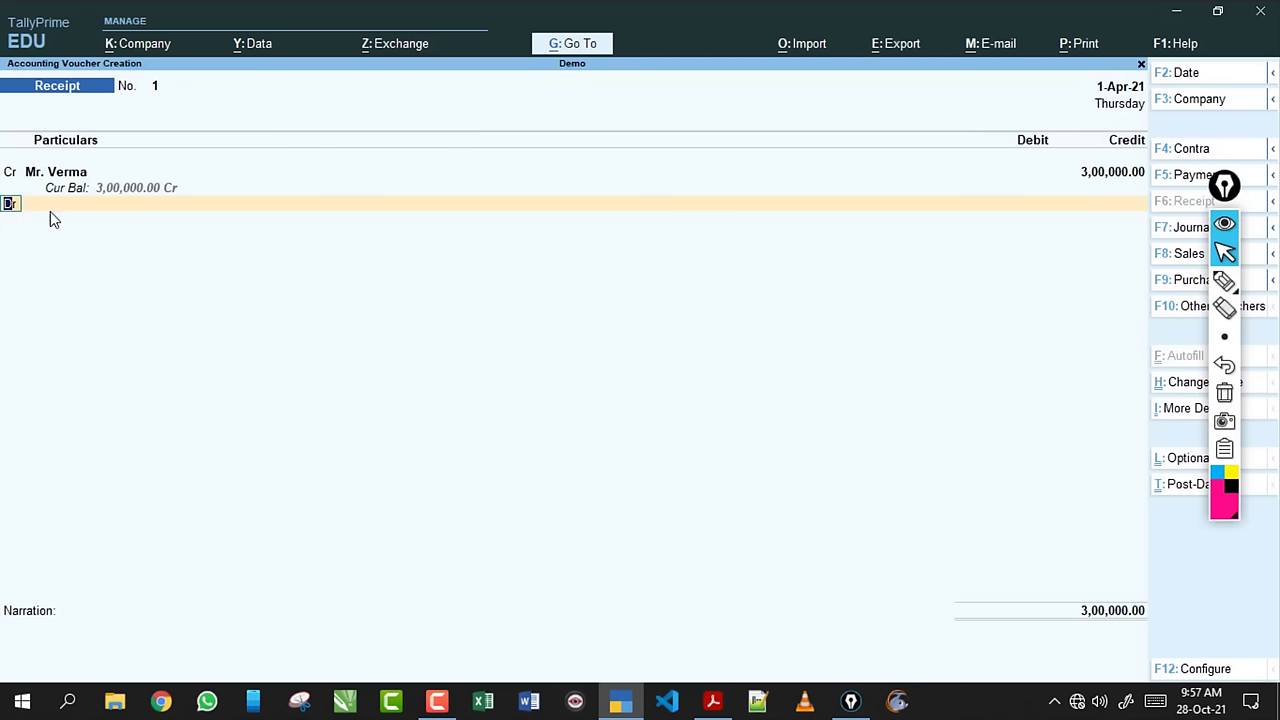
Handwrite the letters C, C and D on the voucher, clear the marks, and return to the Dr line.
left_click(1224, 281)
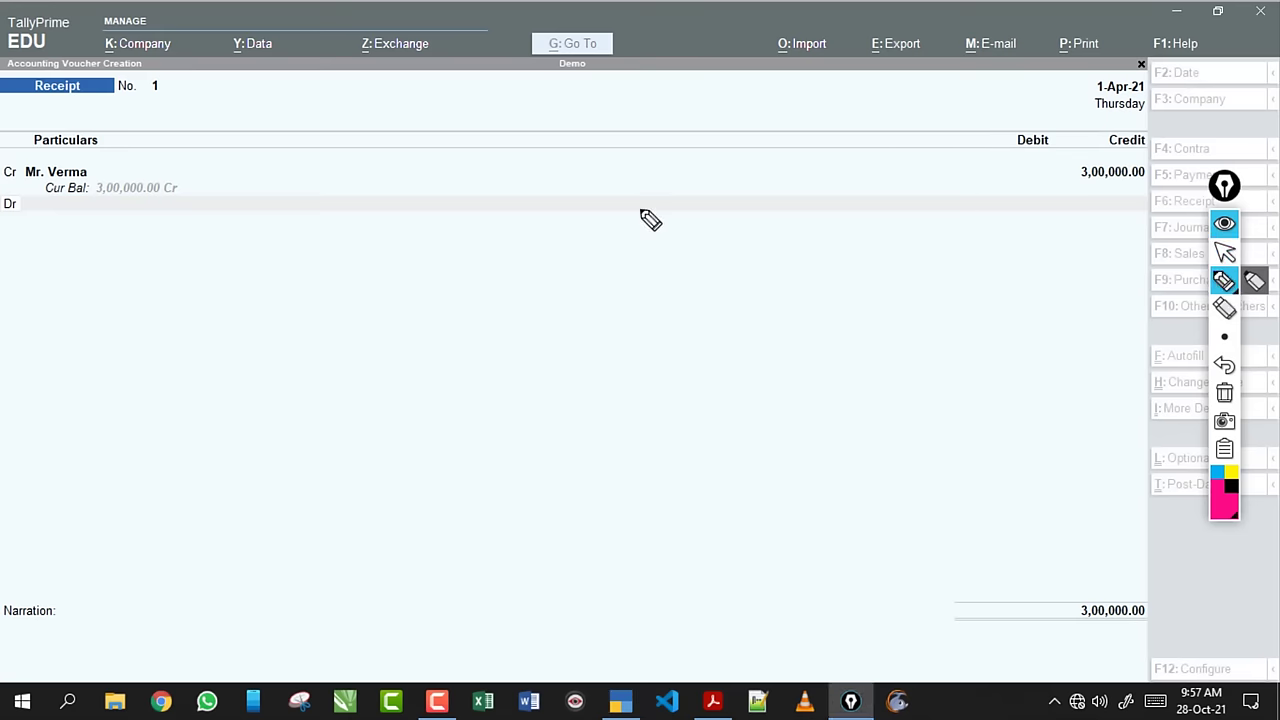
mouse_move(470, 153)
left_mouse_down()
mouse_move(430, 180)
mouse_move(472, 190)
left_mouse_up()
mouse_move(468, 206)
left_mouse_down()
mouse_move(474, 292)
mouse_move(551, 329)
left_mouse_up()
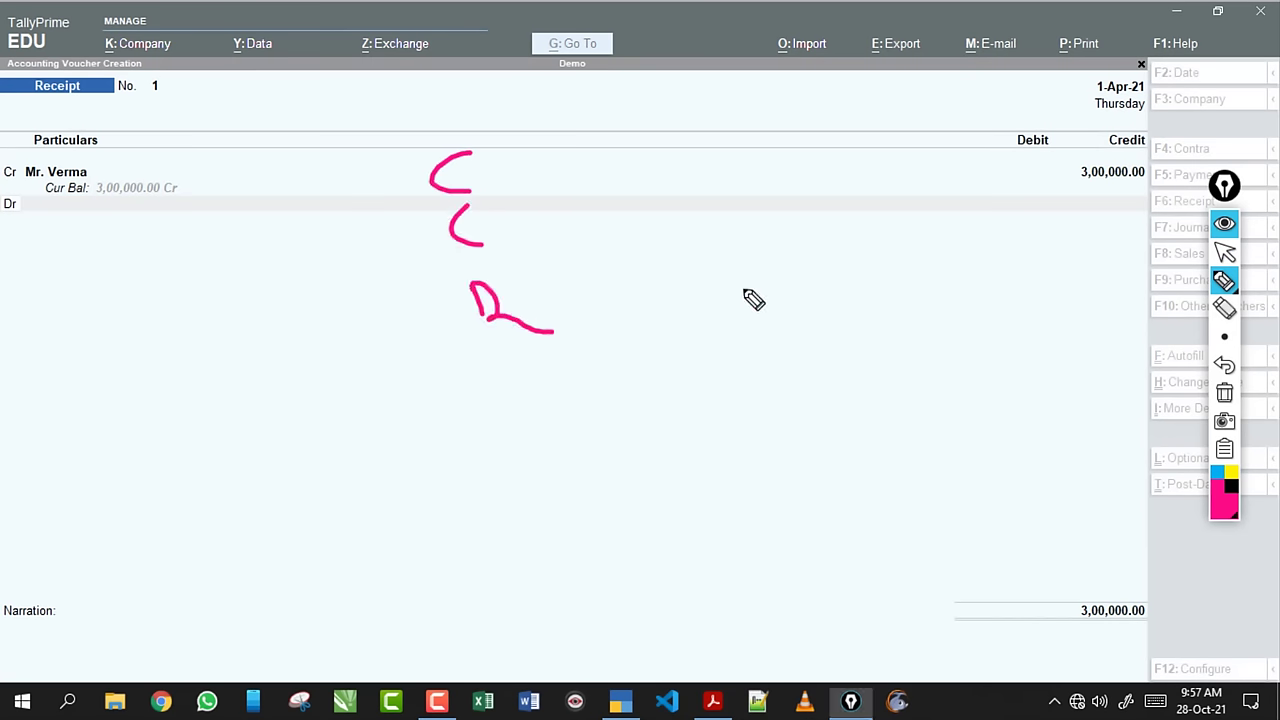
left_click(1224, 393)
left_click(1224, 253)
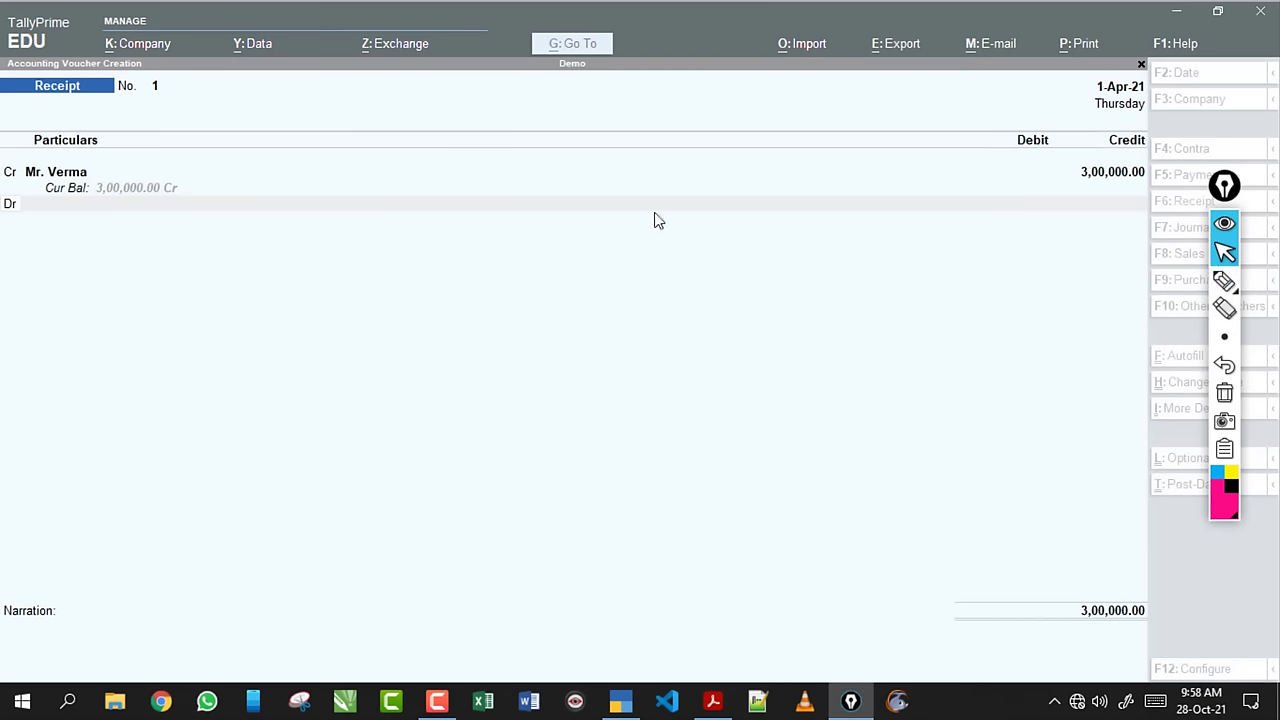
left_click(12, 205)
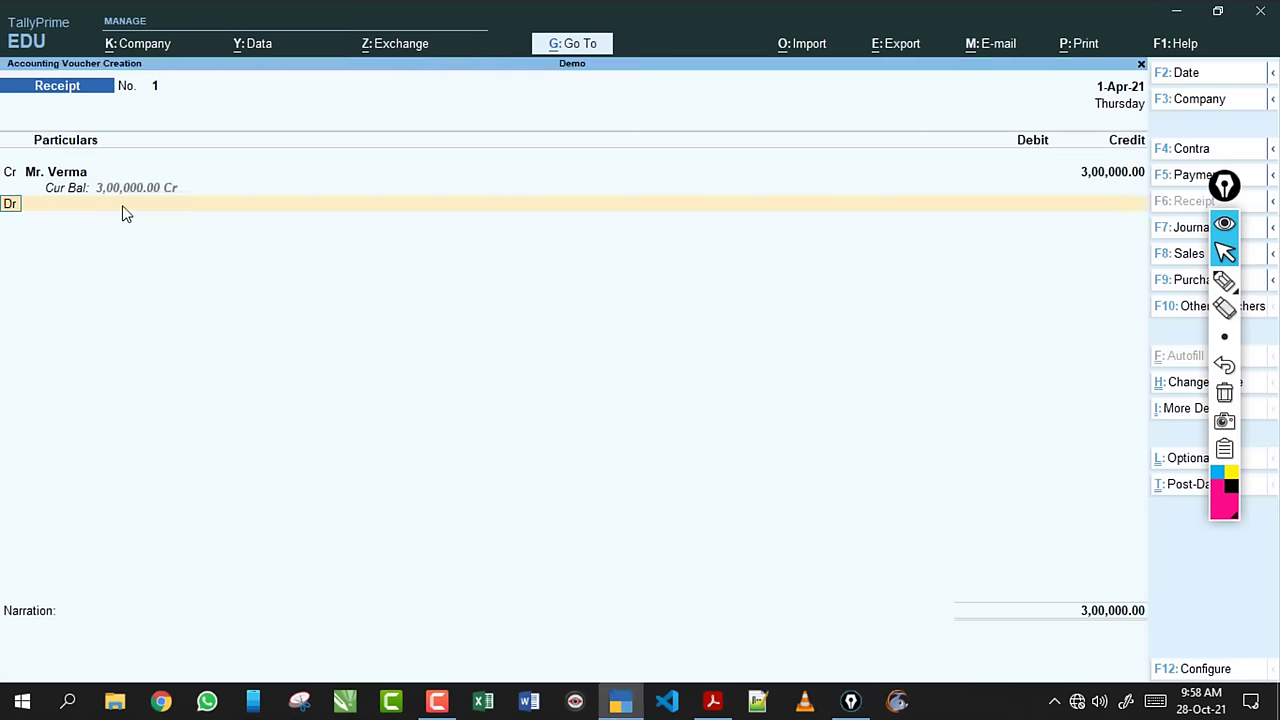
Try changing the voucher's second line from Dr to Cr, and go back to its Dr/Cr field.
type("c")
key("BackSpace")
key("BackSpace")
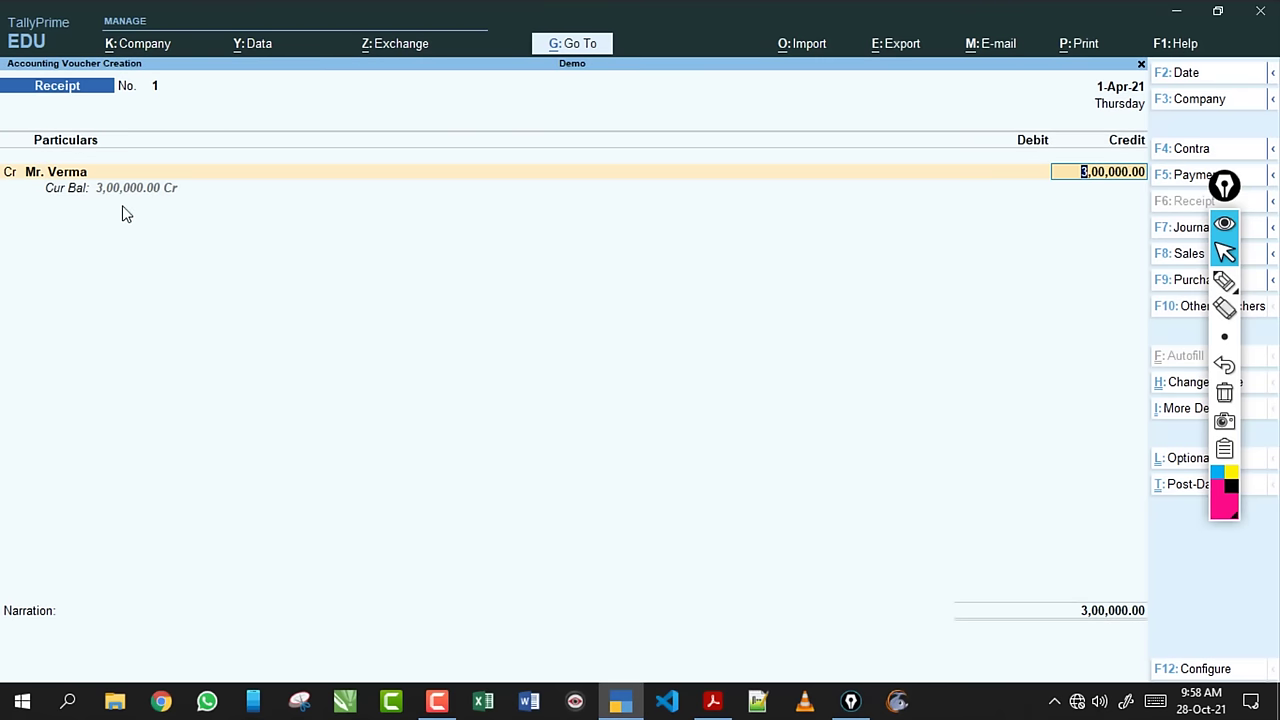
key("Return")
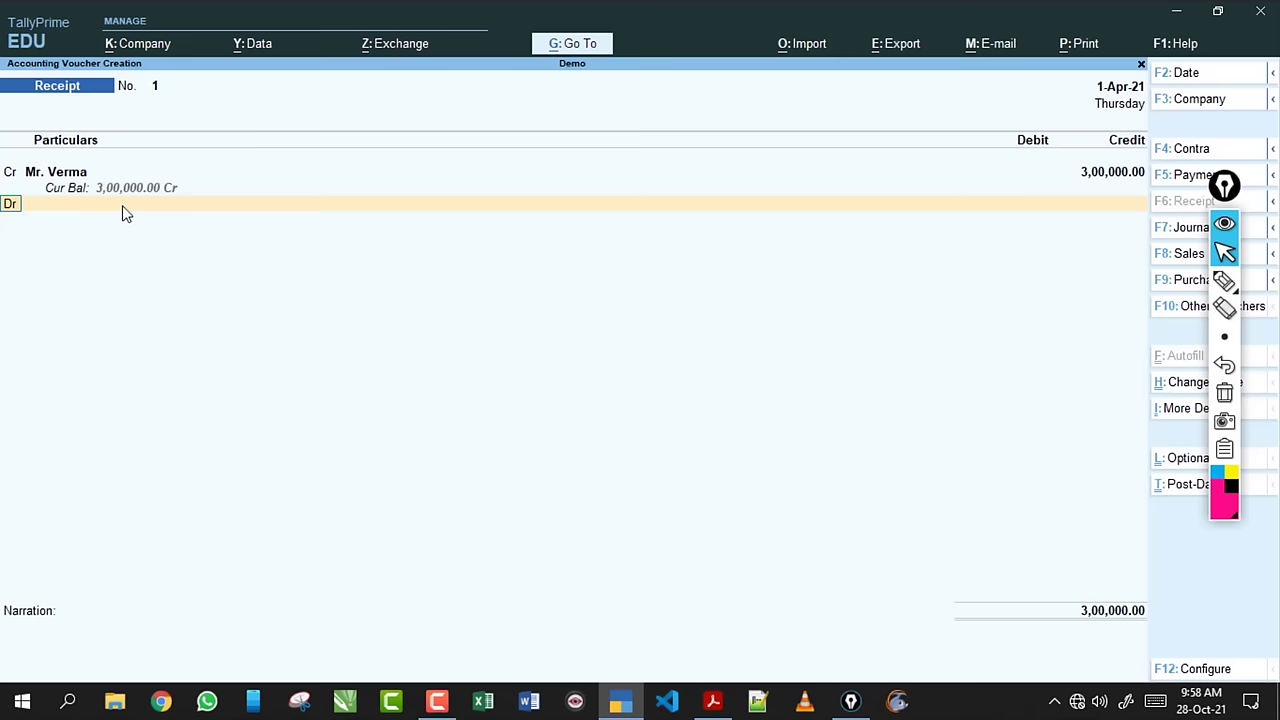
type("c")
key("Return")
key("BackSpace")
Set the second voucher line to Dr and choose Cash as its ledger.
type("d")
key("Return")
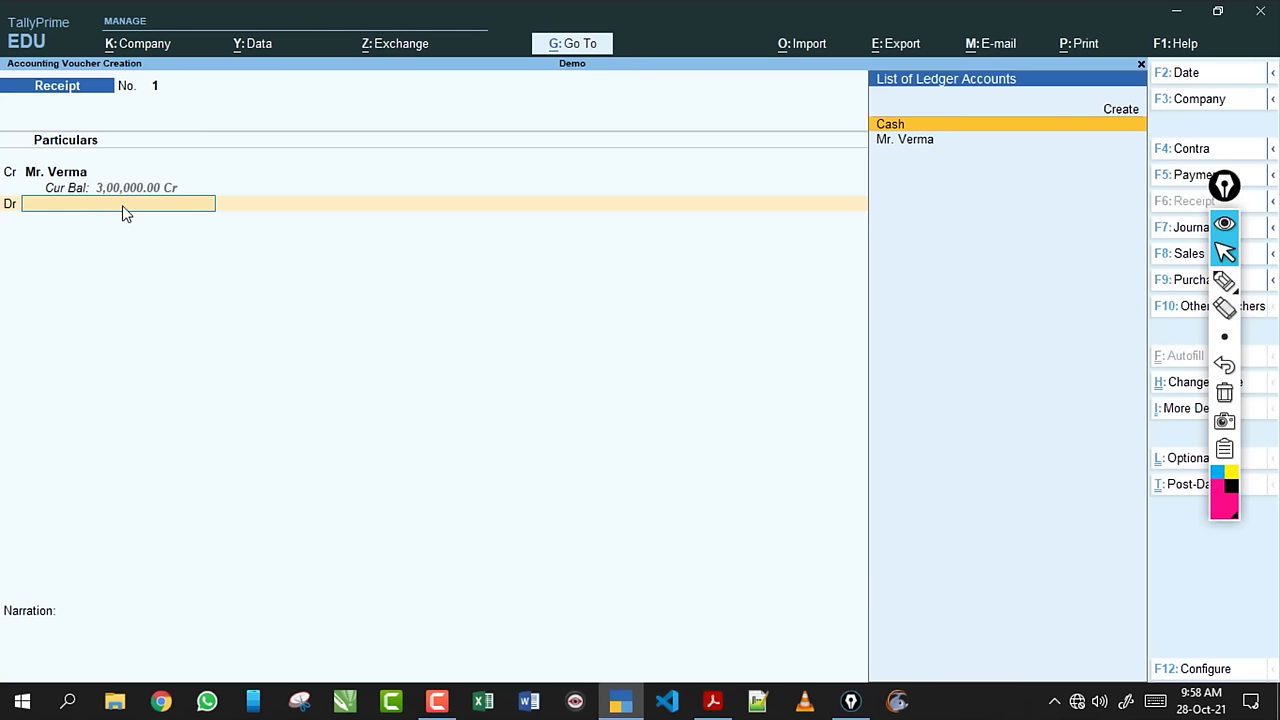
key("Return")
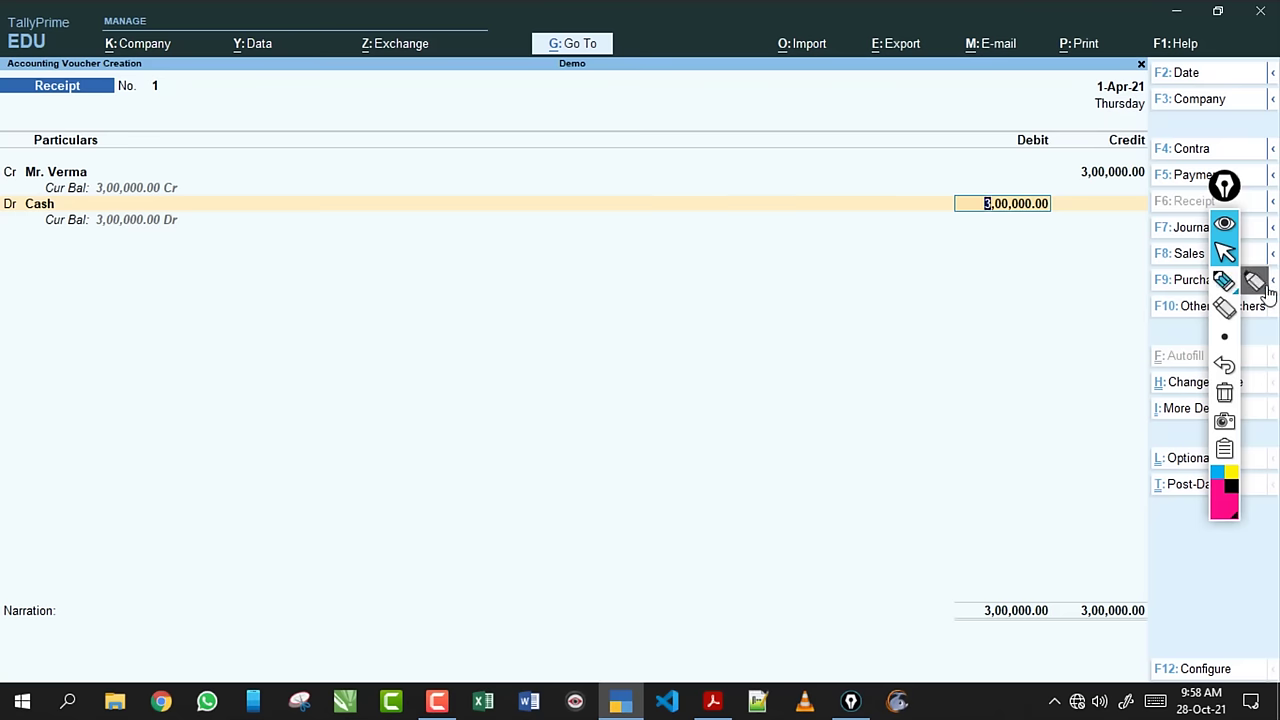
Circle the Debit amount on the Cash line, clear the mark, and return to the amount field.
left_click(1224, 281)
mouse_move(948, 238)
left_mouse_down()
mouse_move(1038, 229)
mouse_move(1045, 190)
left_mouse_up()
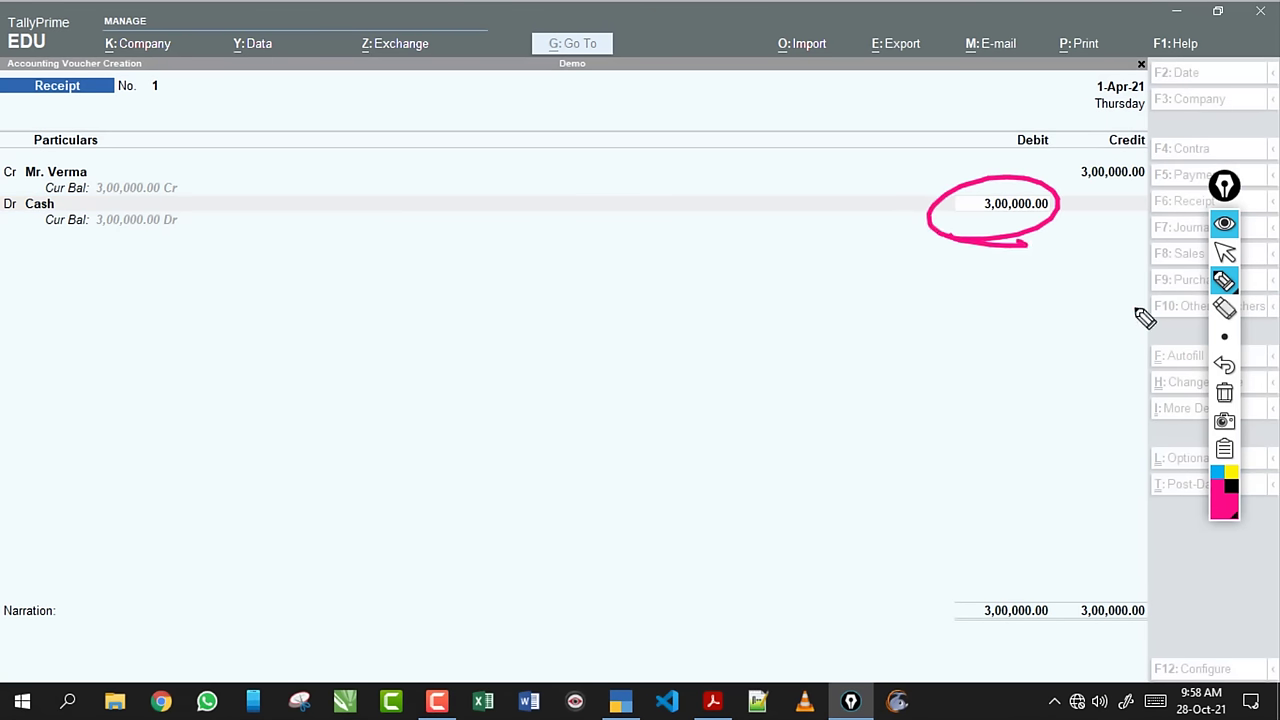
left_click(1224, 392)
left_click(1224, 253)
left_click(1005, 212)
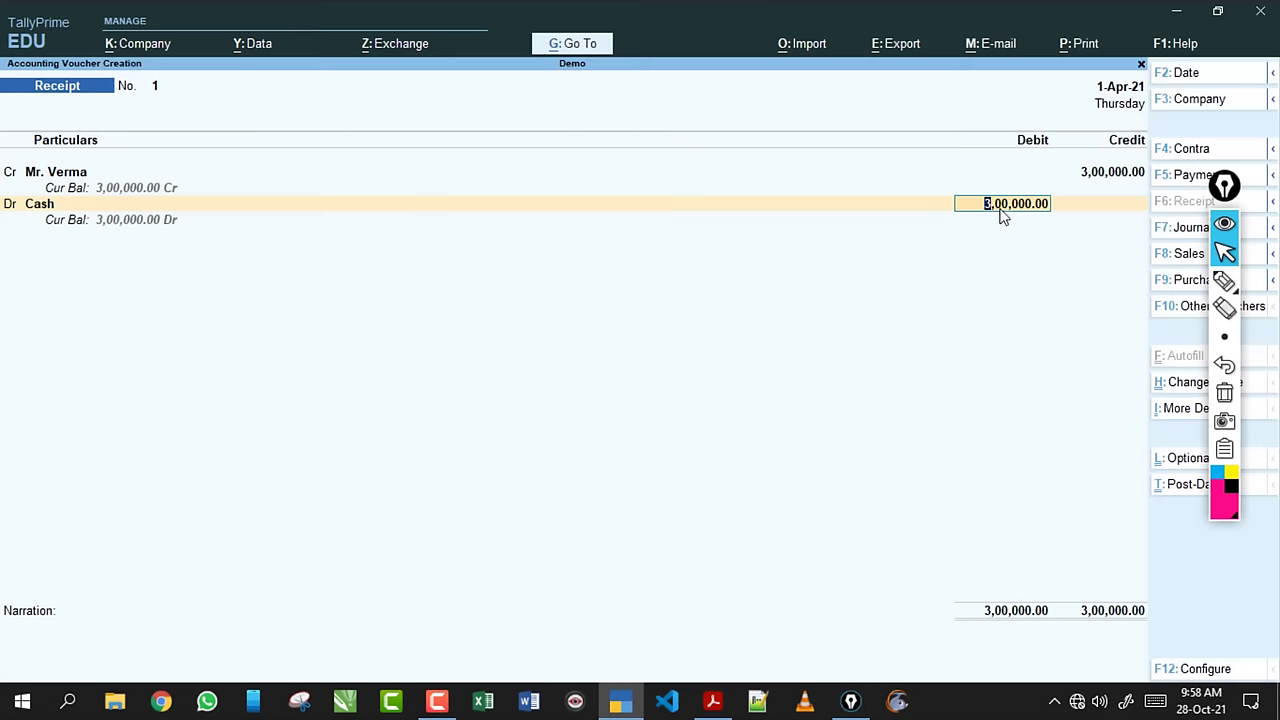
Draw freehand notes above and beside the voucher's entry lines, and clear the marks.
left_click(1224, 281)
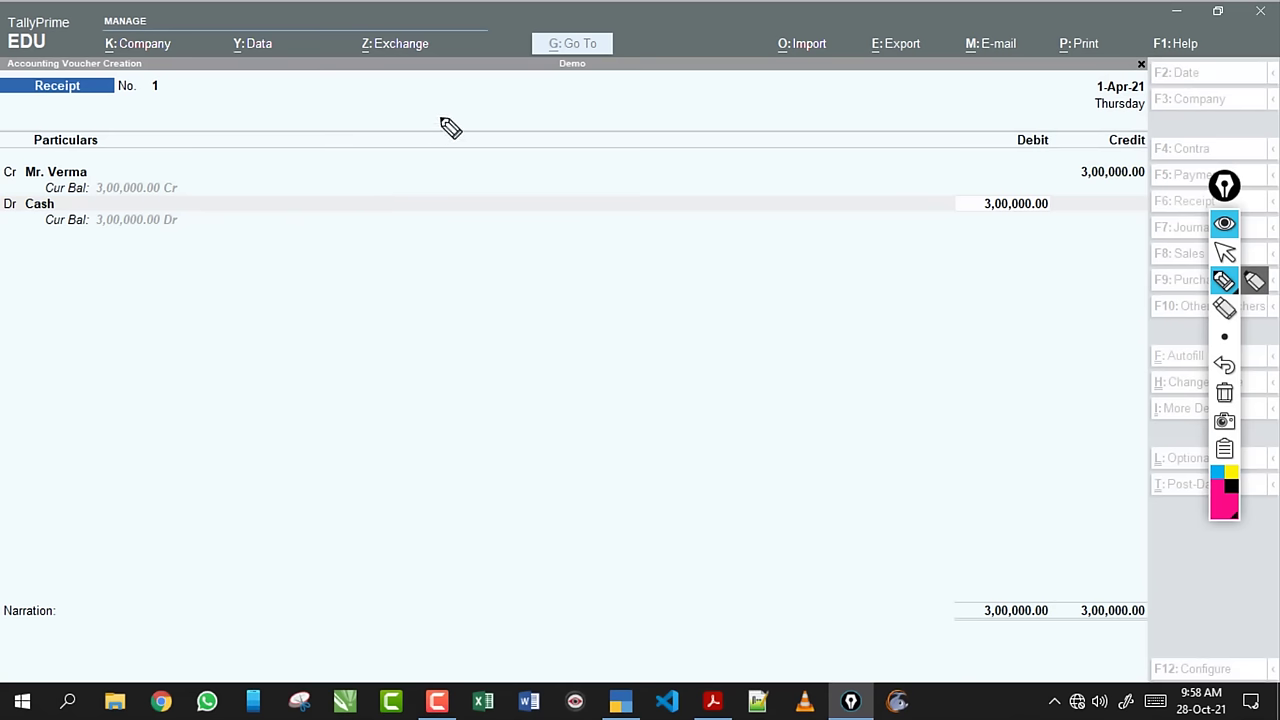
mouse_move(440, 116)
left_mouse_down()
mouse_move(440, 153)
mouse_move(563, 129)
left_mouse_up()
mouse_move(455, 182)
left_mouse_down()
mouse_move(455, 230)
mouse_move(614, 172)
left_mouse_up()
left_click(1224, 393)
left_click(1224, 253)
Try a Cash debit of 15,00,000, start another Dr line, and go back to the Cash debit amount.
left_click(998, 205)
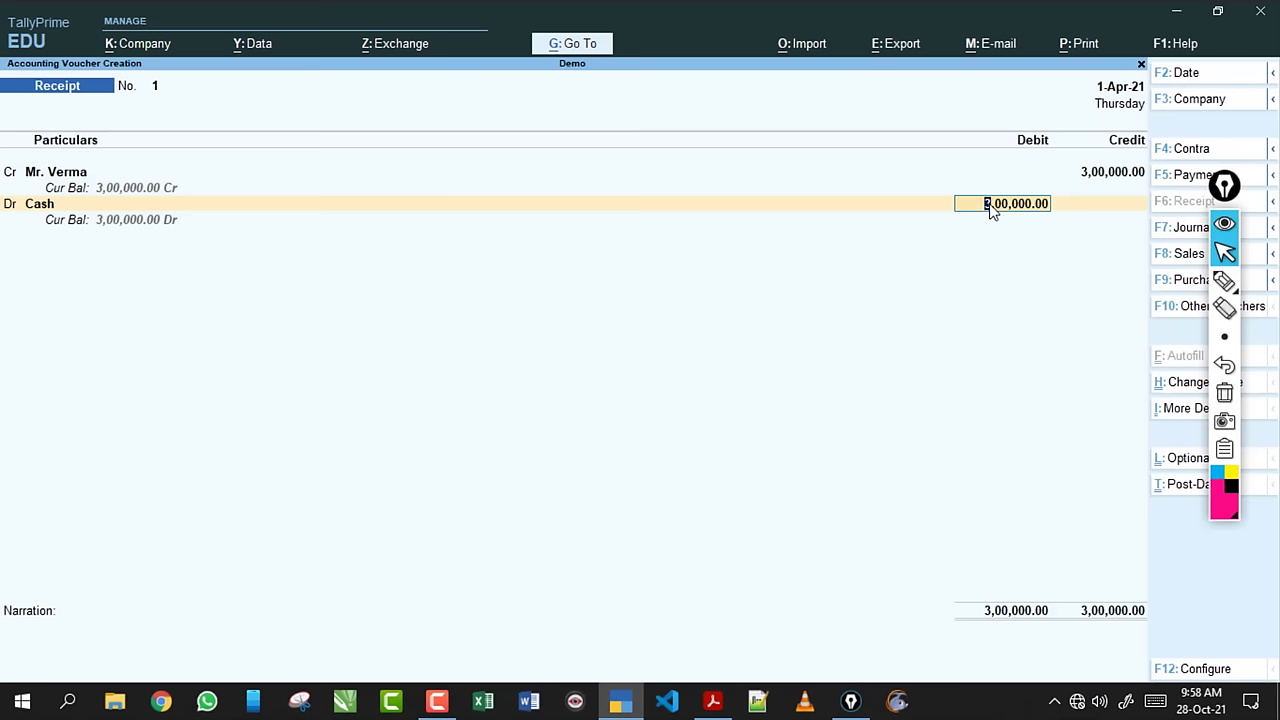
type("15000")
type("00")
key("Return")
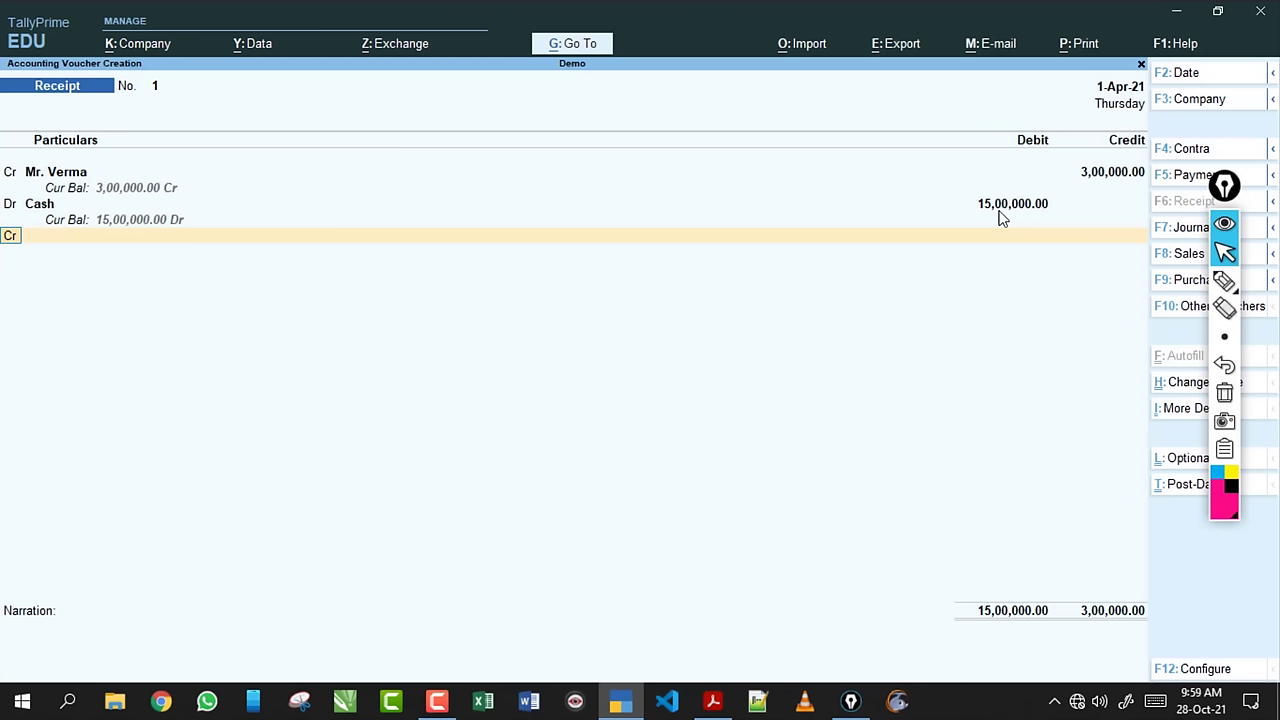
type("d")
key("Return")
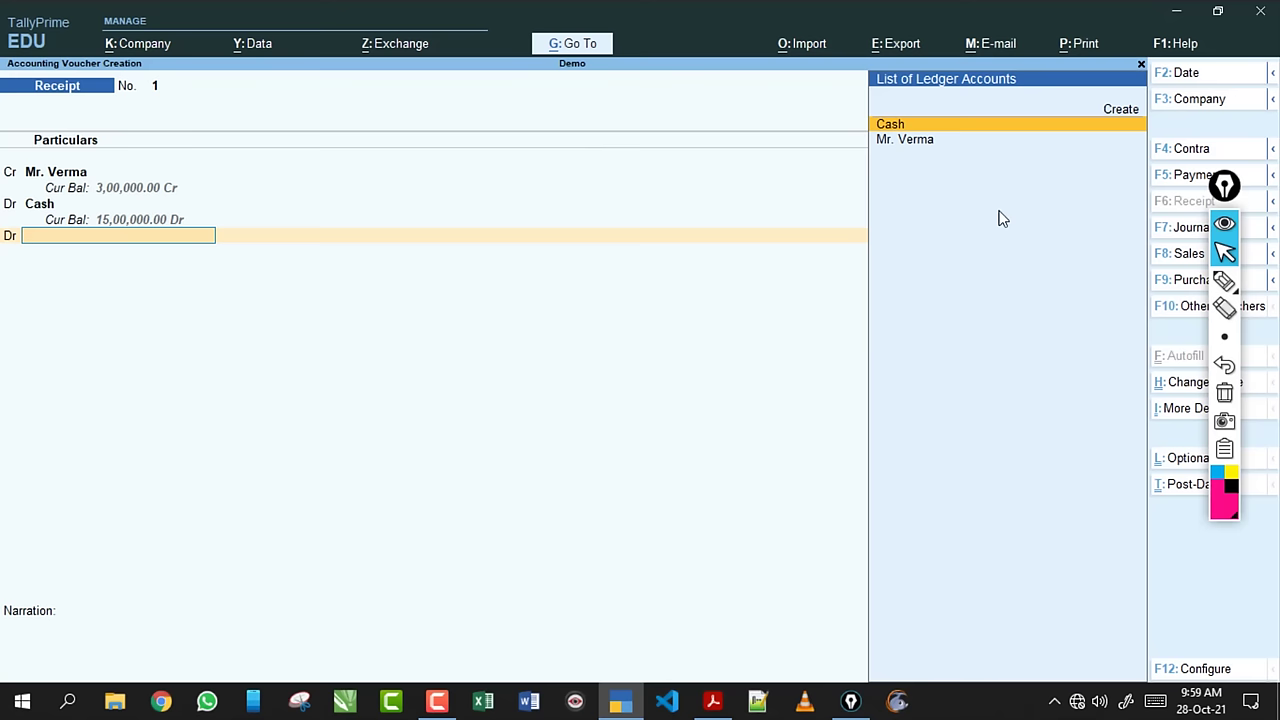
key("BackSpace")
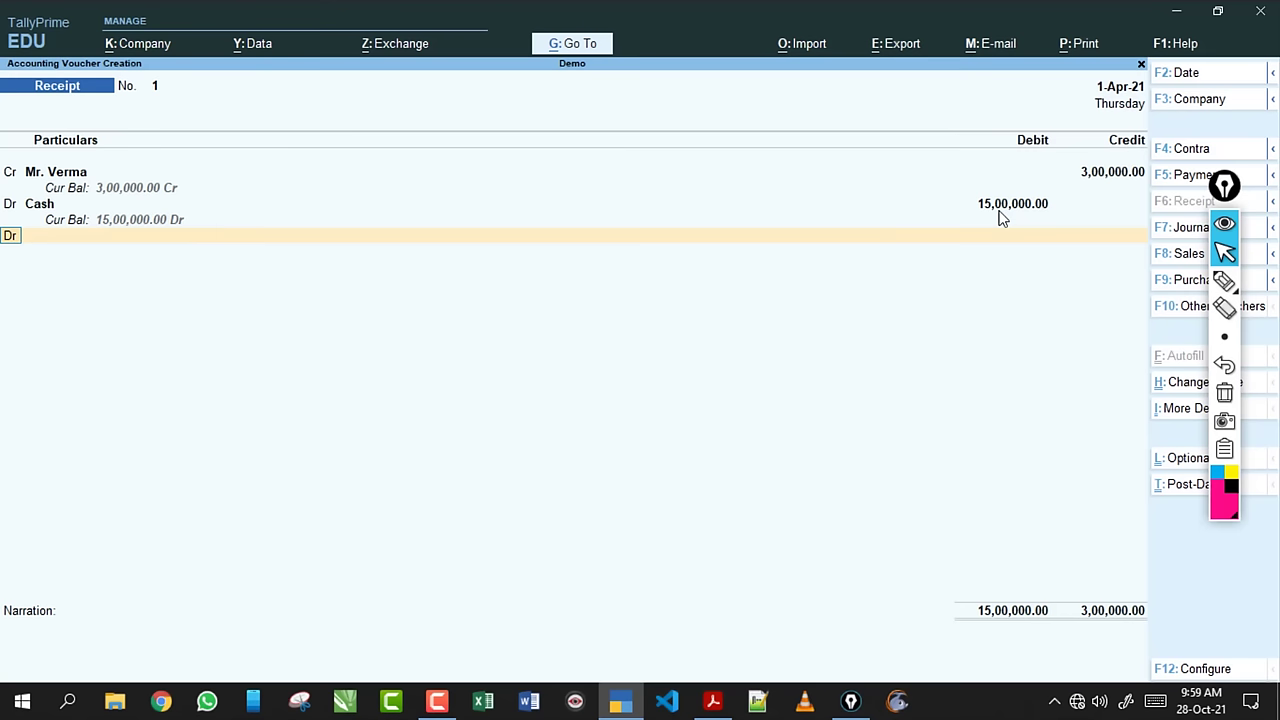
key("BackSpace")
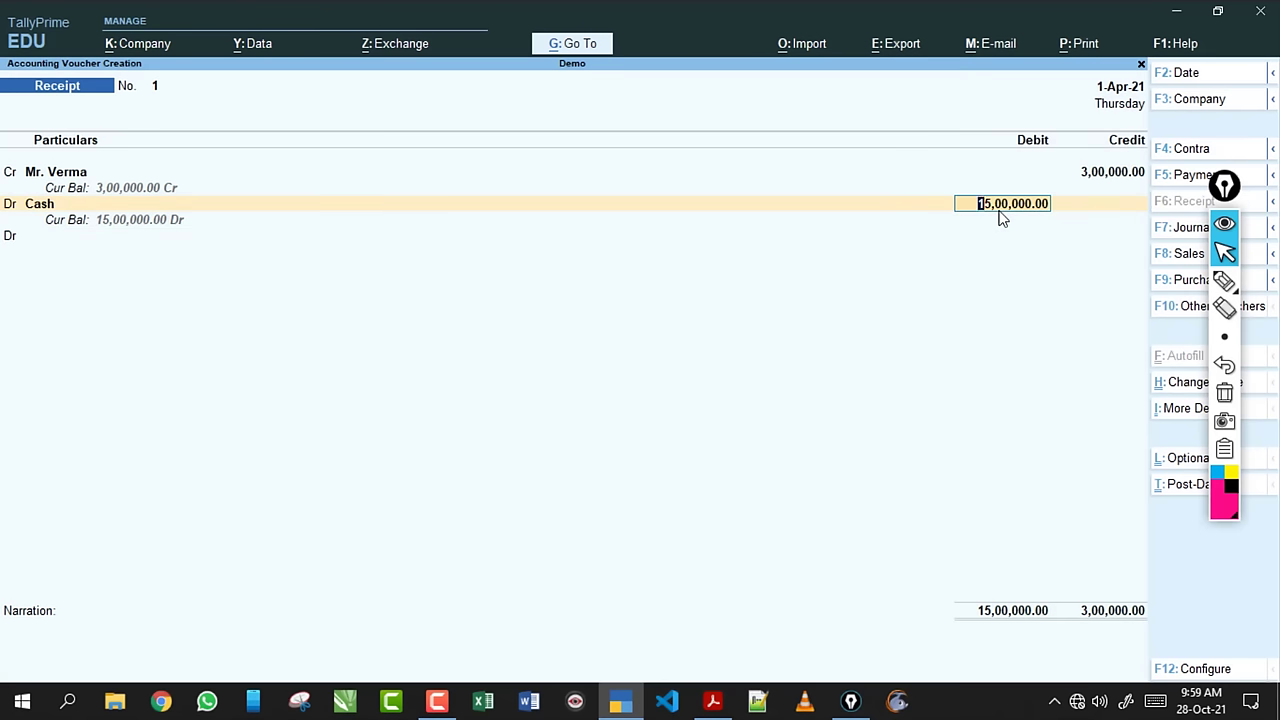
Set the Cash debit amount to 3,00,000 and proceed to the Narration field.
type("30")
type("0000")
key("Return")
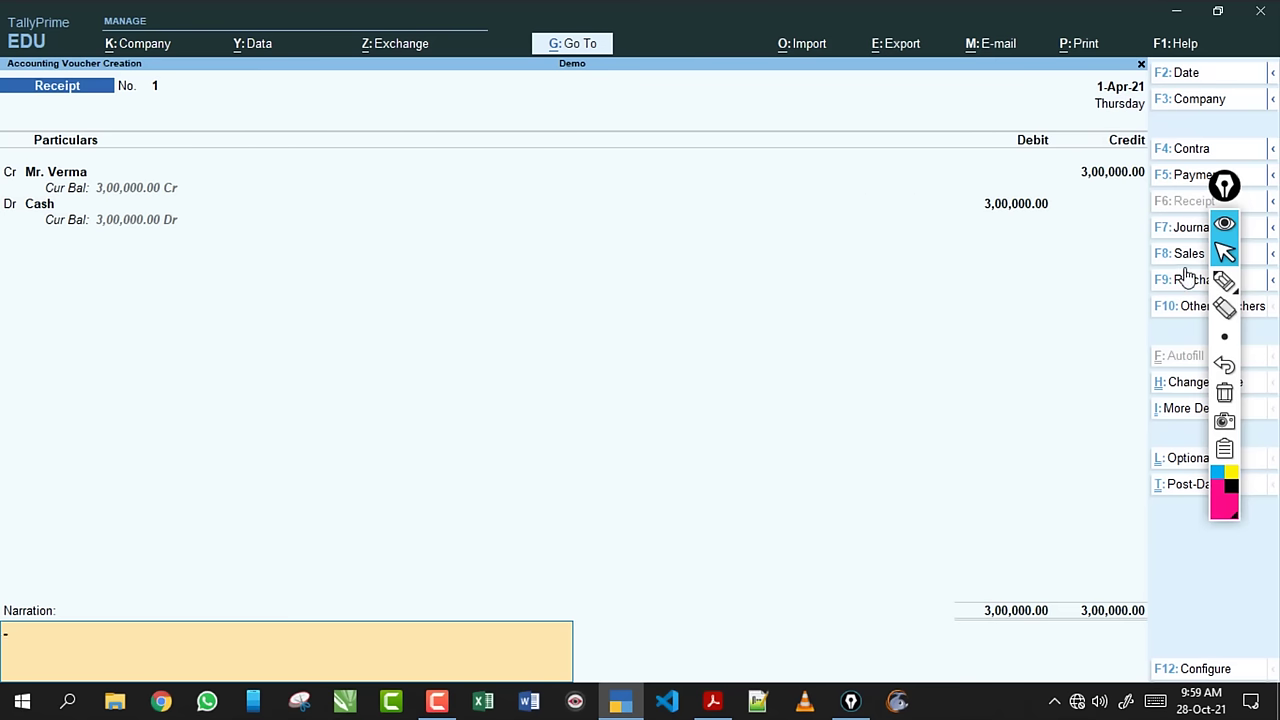
Tick the area below the entries, underline the Credit and Debit amounts, clear the marks, and return to the voucher.
left_click(1224, 281)
left_click_drag(10, 252, 85, 251)
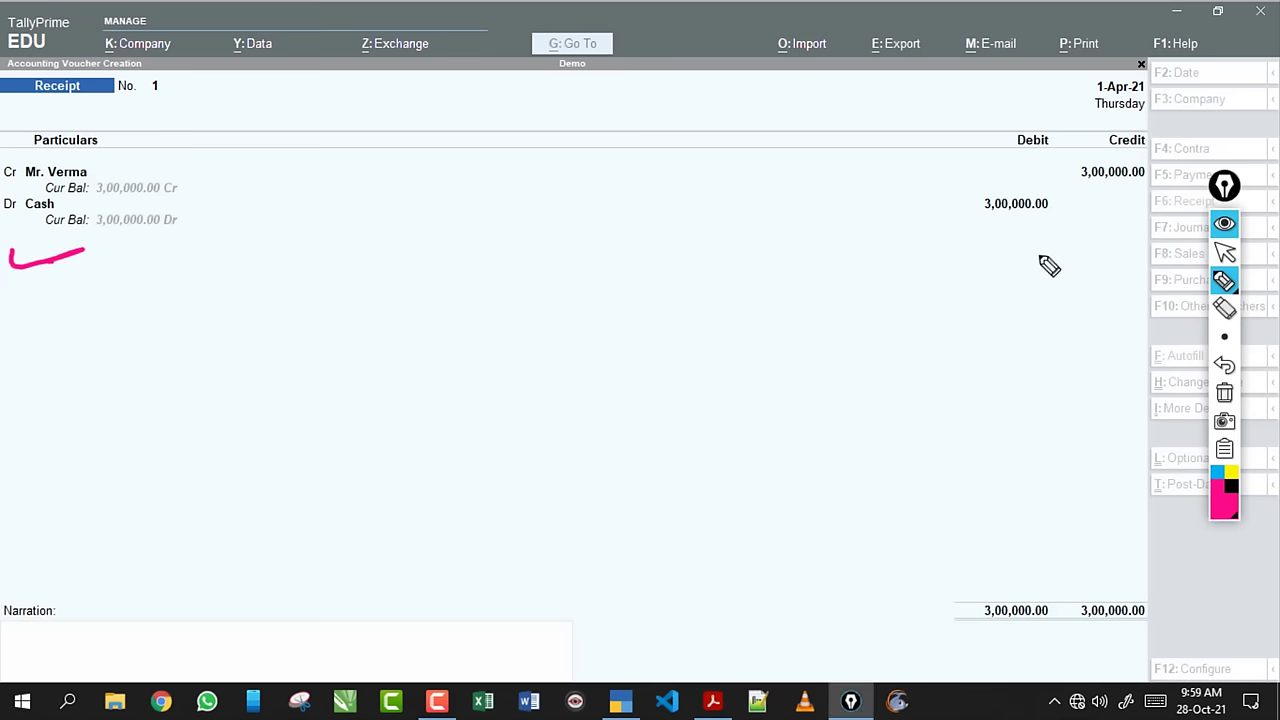
left_click_drag(1080, 183, 1143, 180)
left_click_drag(982, 213, 1076, 211)
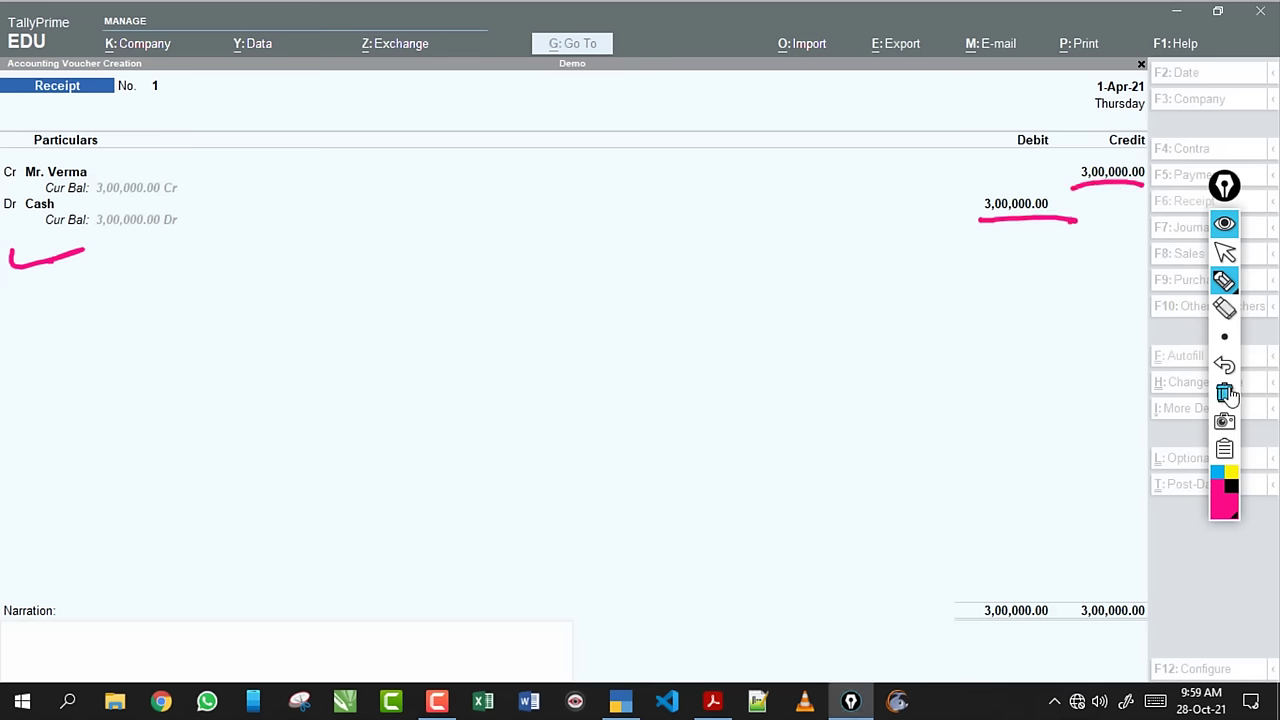
left_click(1224, 393)
left_click(1224, 252)
left_click(1003, 237)
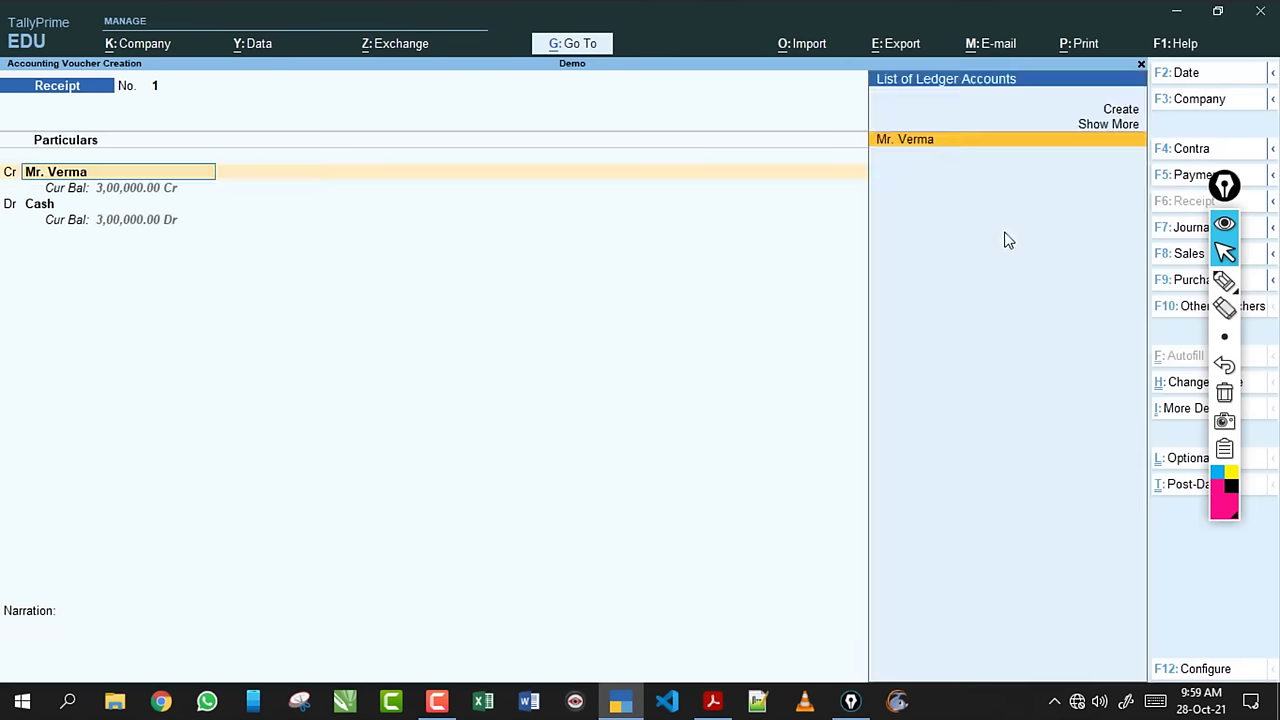
Keep the ledgers and amounts on the Cr and Dr lines and advance to the Narration field.
key("Return")
key("Return")
key("Return")
key("Return")
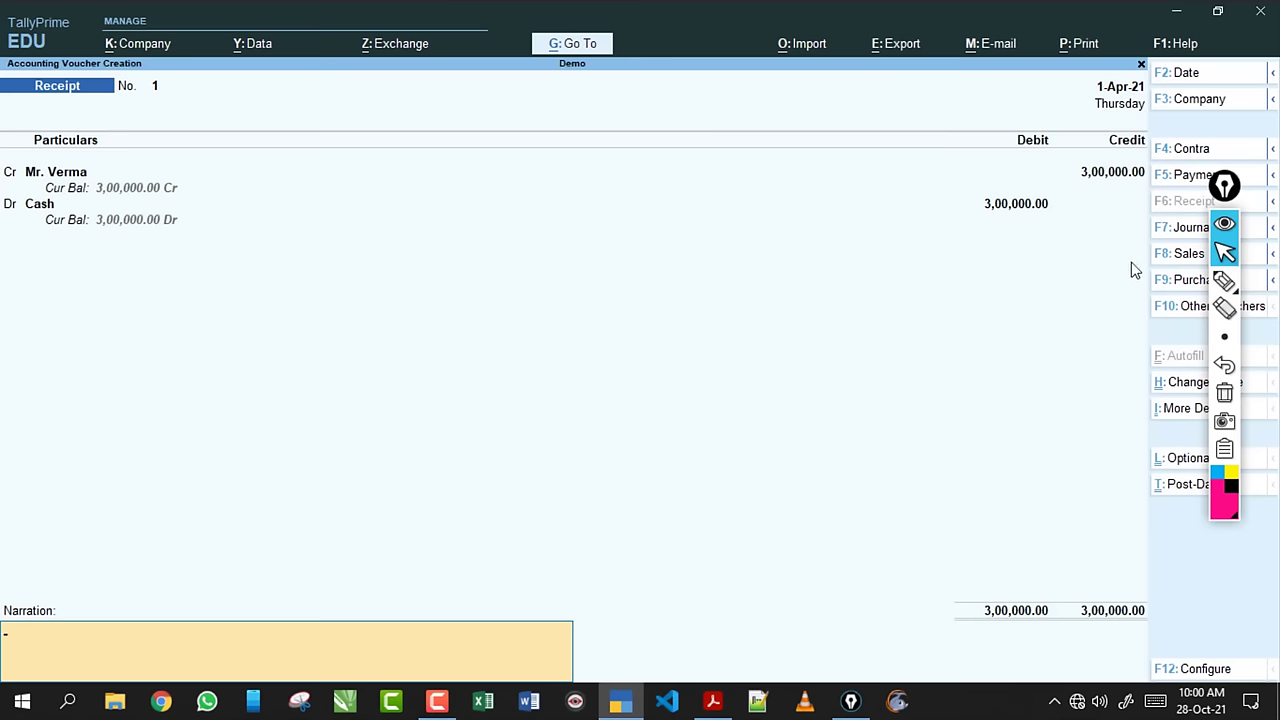
Circle the Narration label, underline its text area, put a tick below the entries, and clear the marks.
left_click(1224, 281)
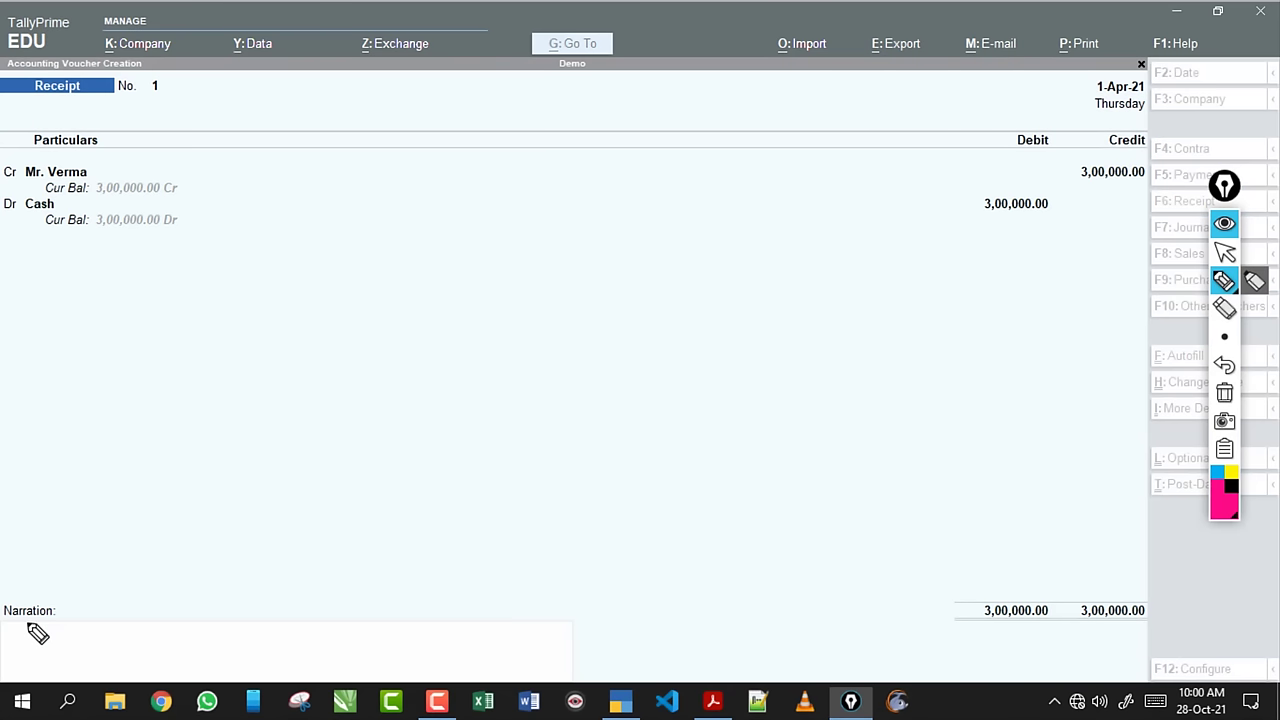
mouse_move(40, 634)
left_mouse_down()
mouse_move(13, 615)
mouse_move(34, 654)
mouse_move(97, 646)
left_mouse_up()
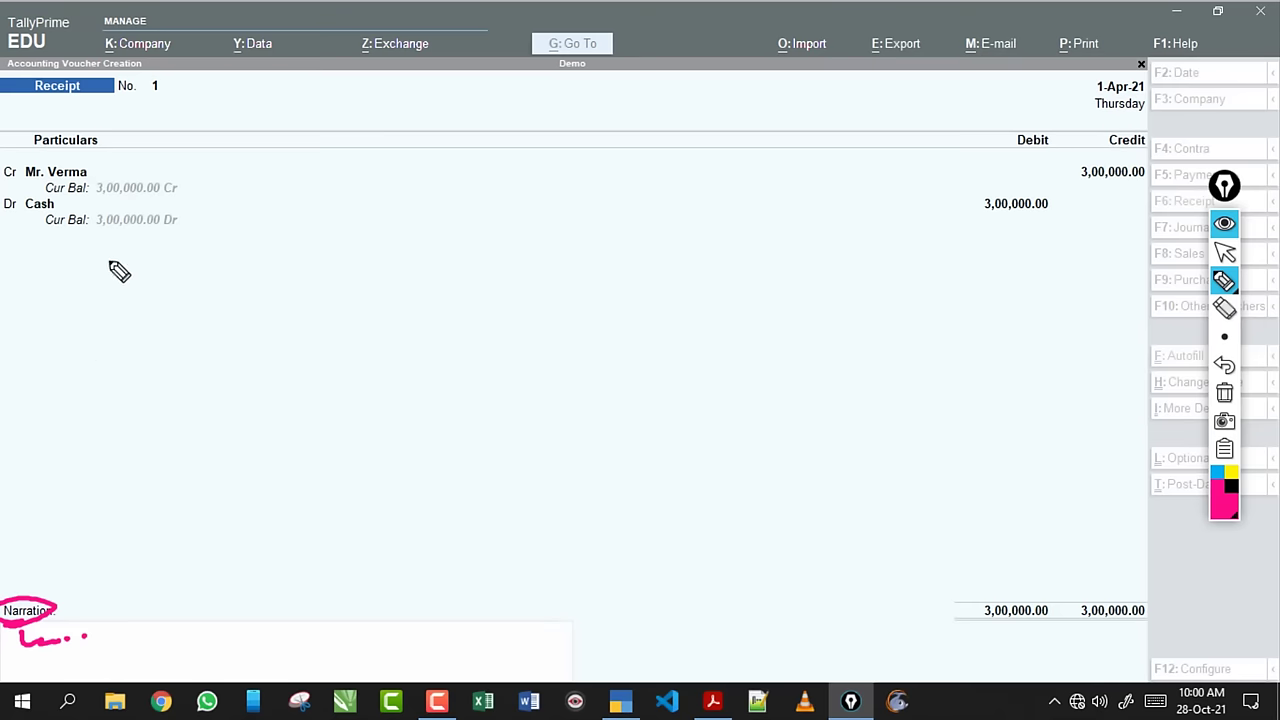
left_click_drag(48, 258, 210, 229)
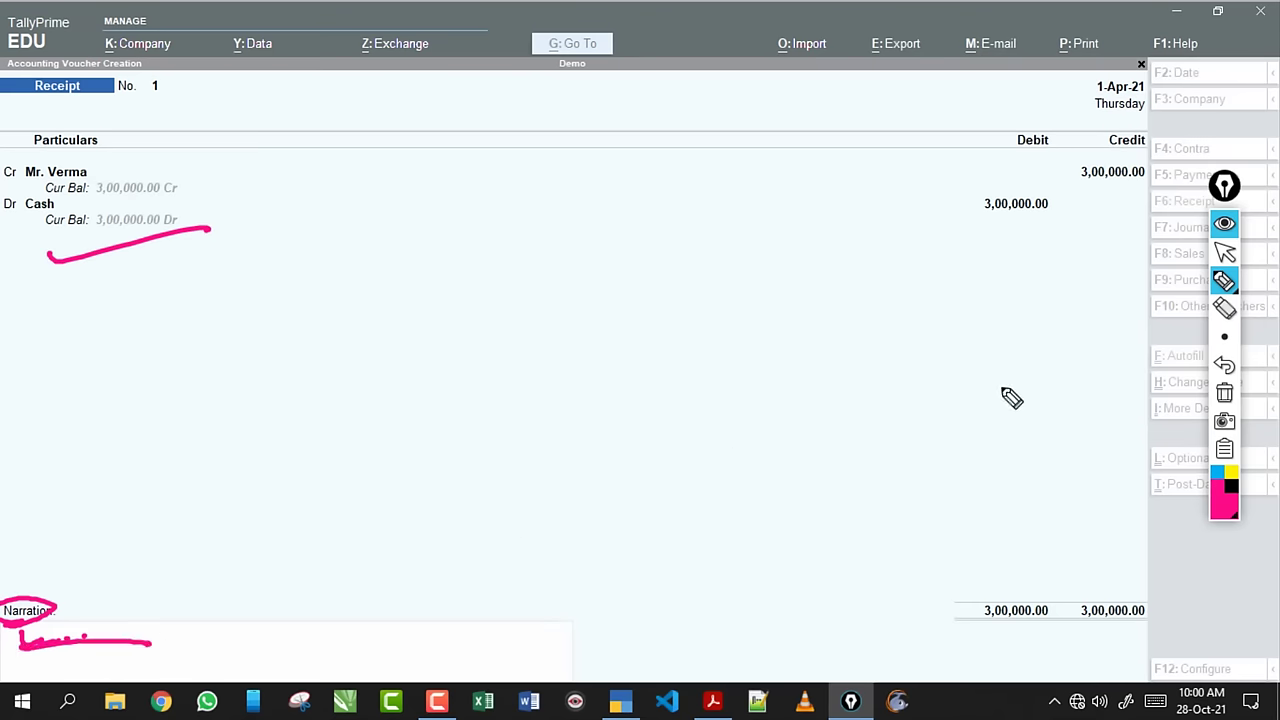
left_click(1224, 393)
mouse_move(1224, 280)
left_click(1224, 252)
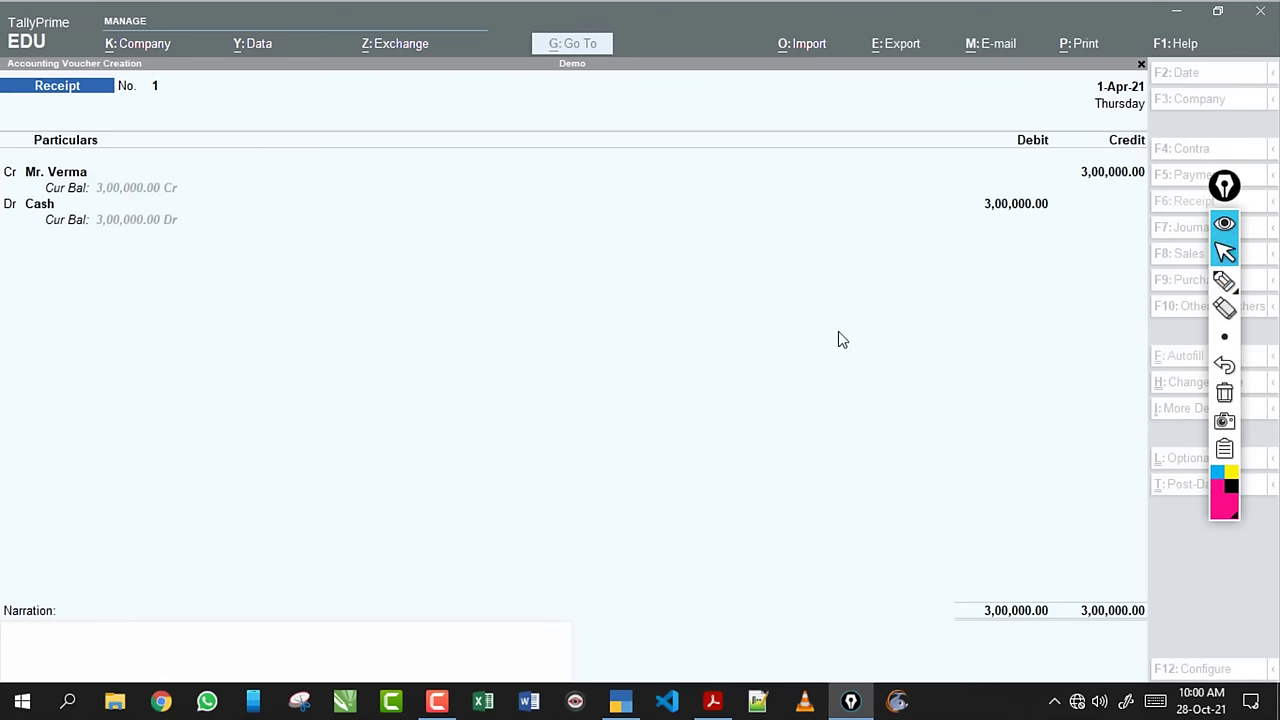
Enter placeholder text in the voucher's Narration field and erase it again.
left_click(117, 637)
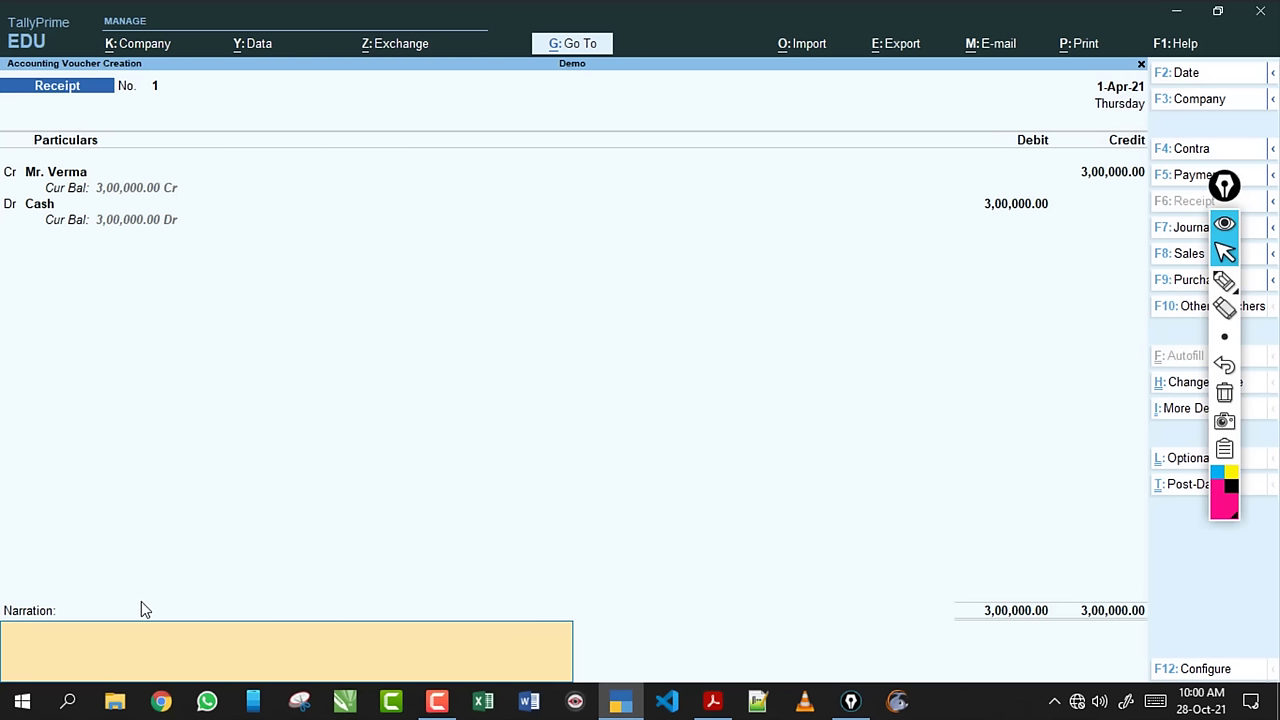
type("sddksjf sdfkjsdfsd")
key("BackSpace")
key("BackSpace")
key("BackSpace")
key("BackSpace")
key("BackSpace")
key("BackSpace")
key("BackSpace")
key("BackSpace")
key("BackSpace")
key("BackSpace")
key("BackSpace")
key("BackSpace")
key("BackSpace")
key("BackSpace")
key("BackSpace")
key("BackSpace")
key("BackSpace")
key("BackSpace")
Accept Receipt voucher No. 1 with a blank narration and quit voucher creation to the Gateway of Tally.
key("Return")
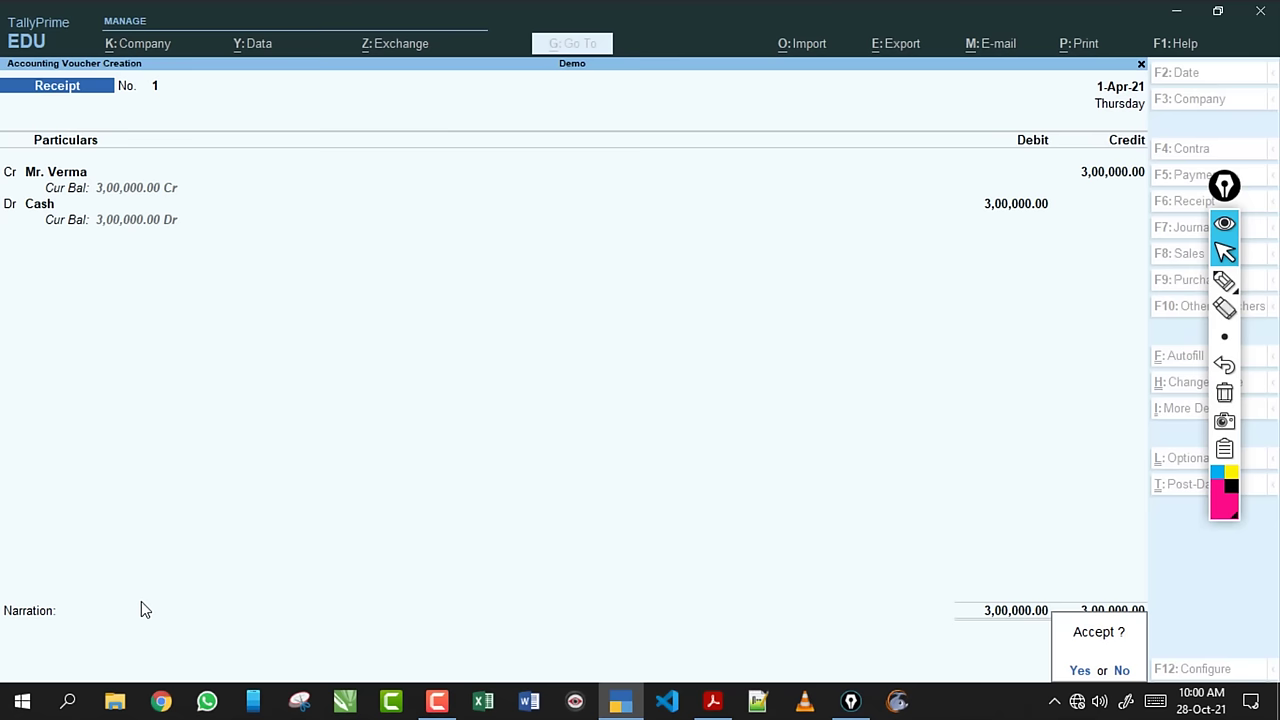
key("Return")
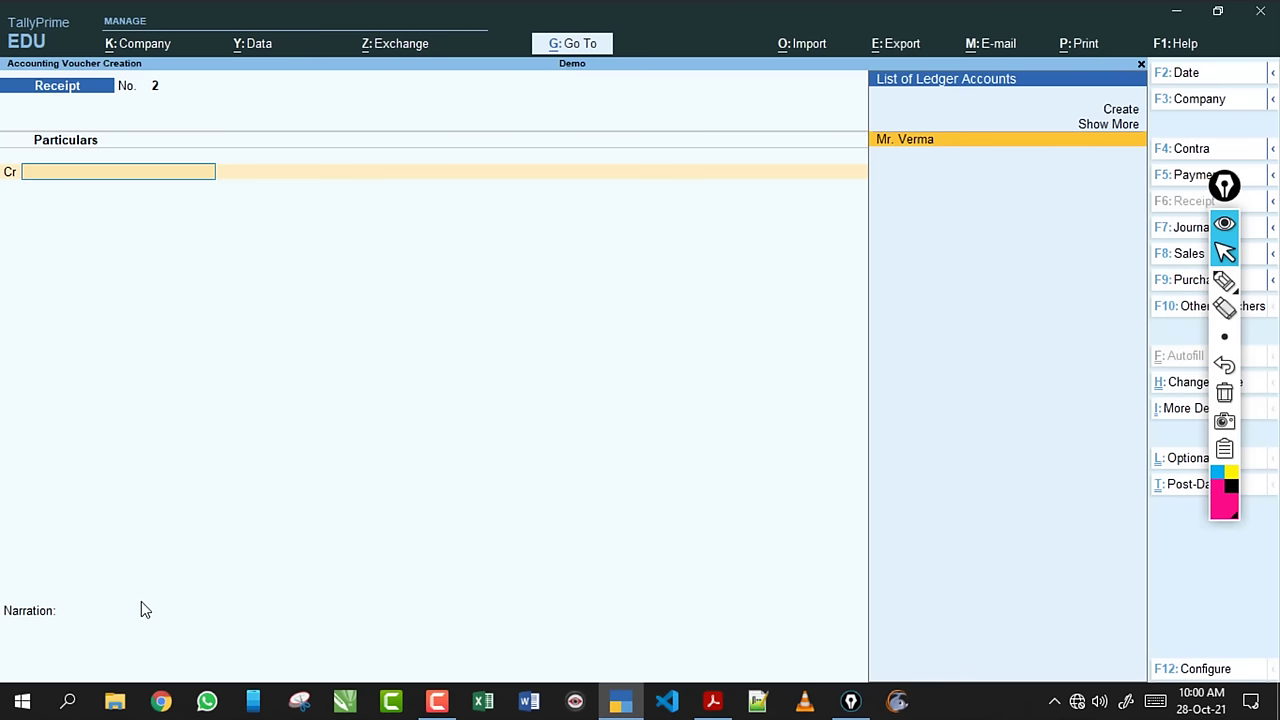
key("Escape")
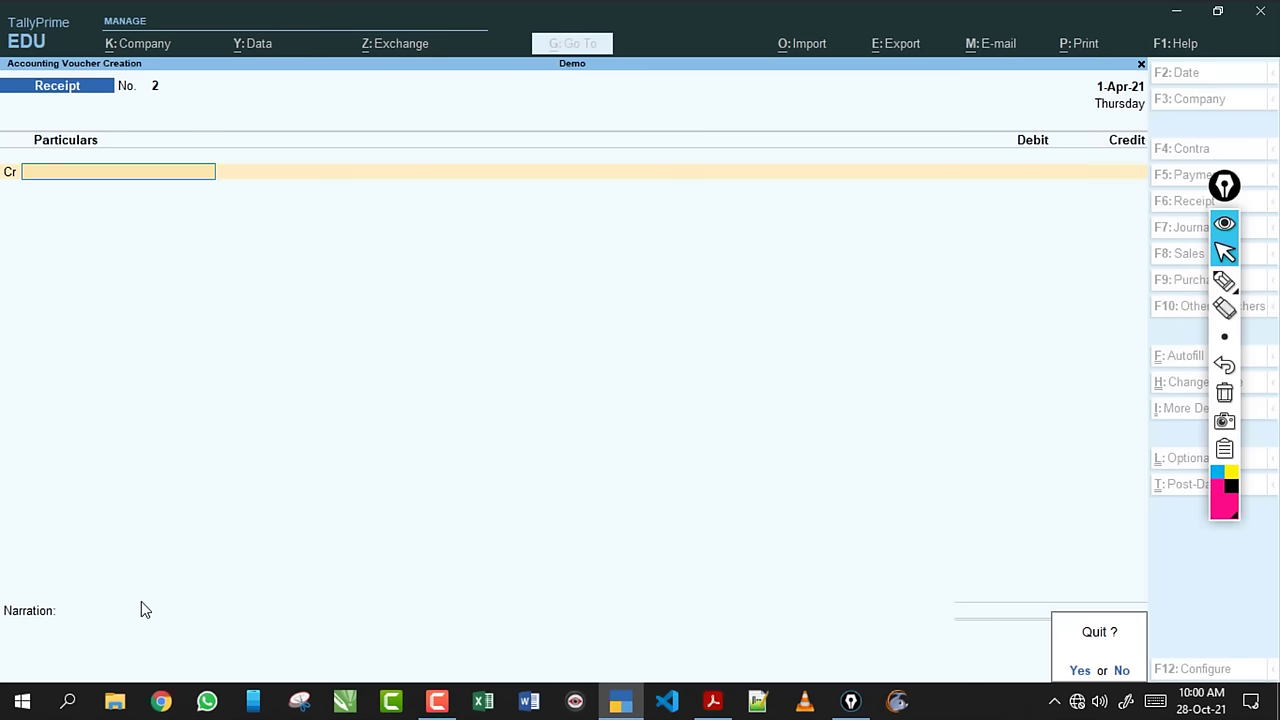
key("Return")
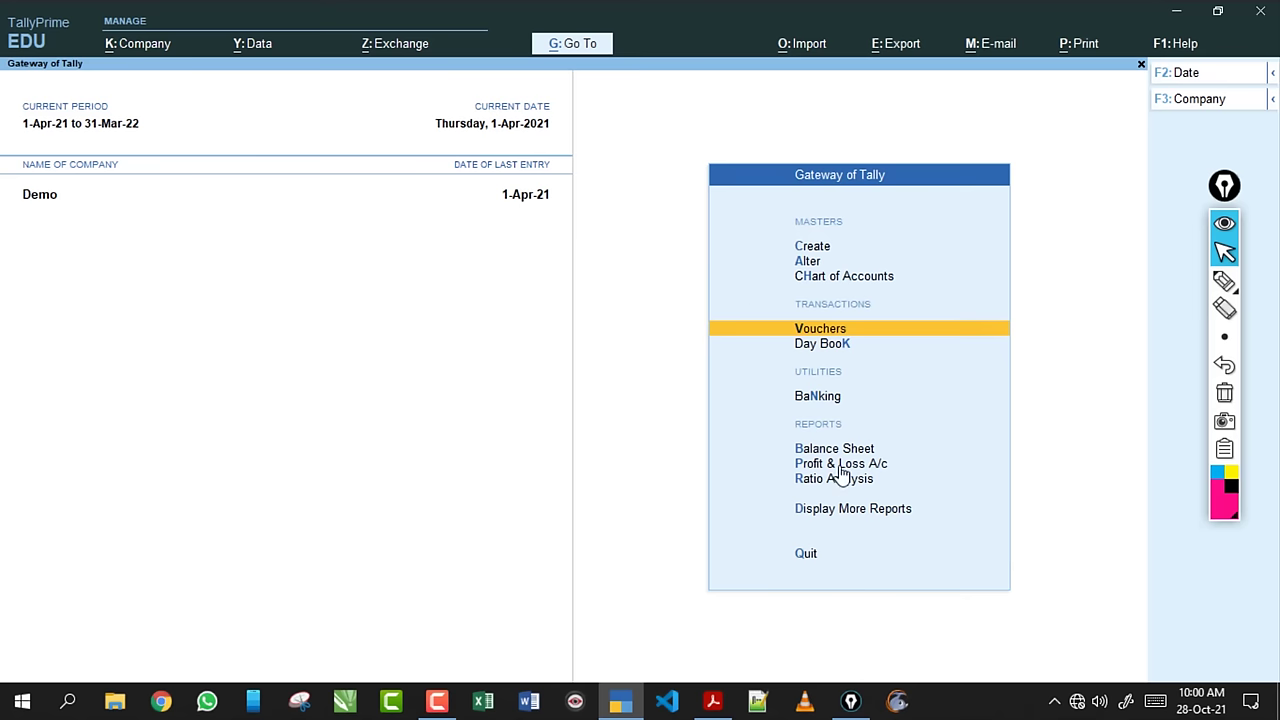
Check the saved Receipt entry in the Day Book twice and return to the Gateway of Tally.
left_click(821, 346)
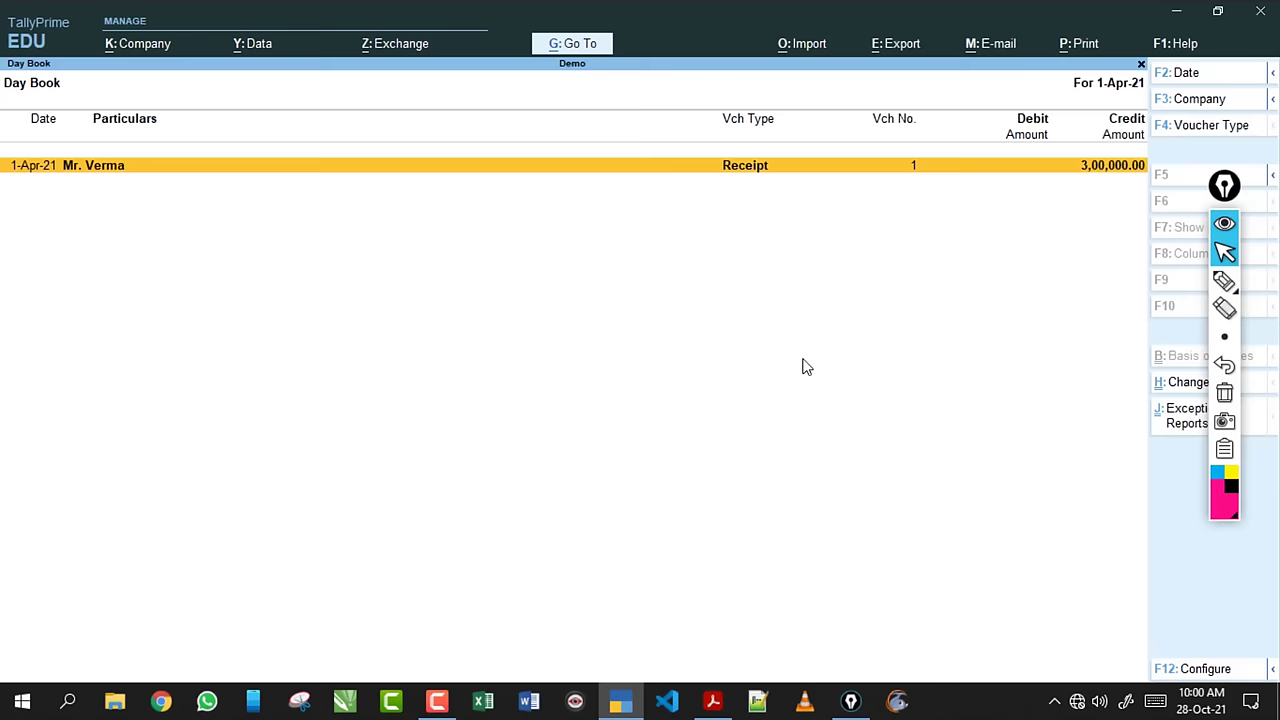
key("Escape")
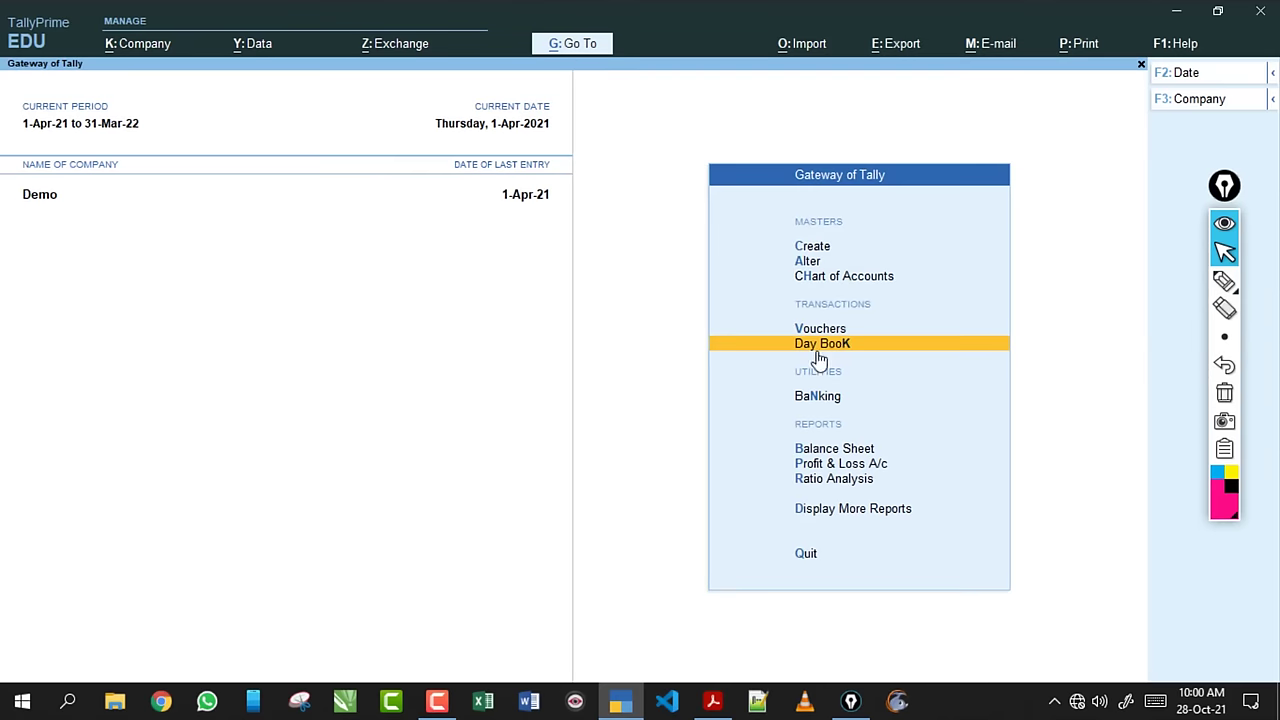
key("Return")
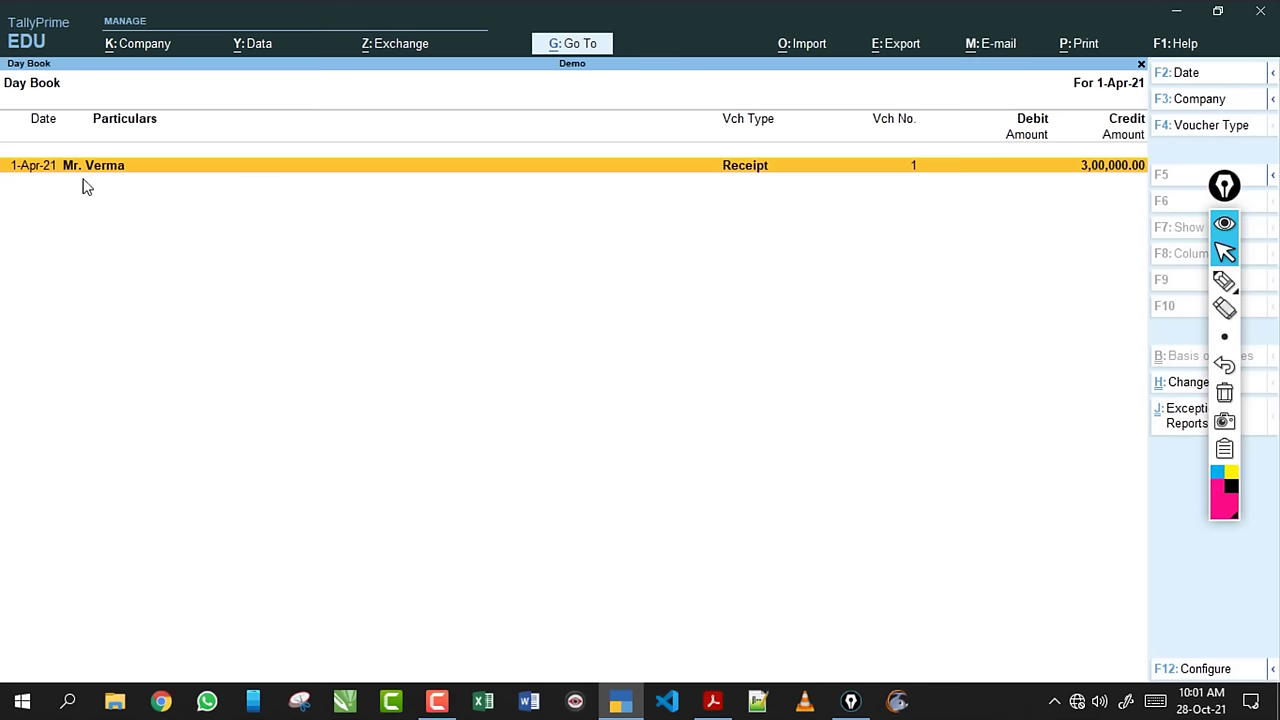
key("Escape")
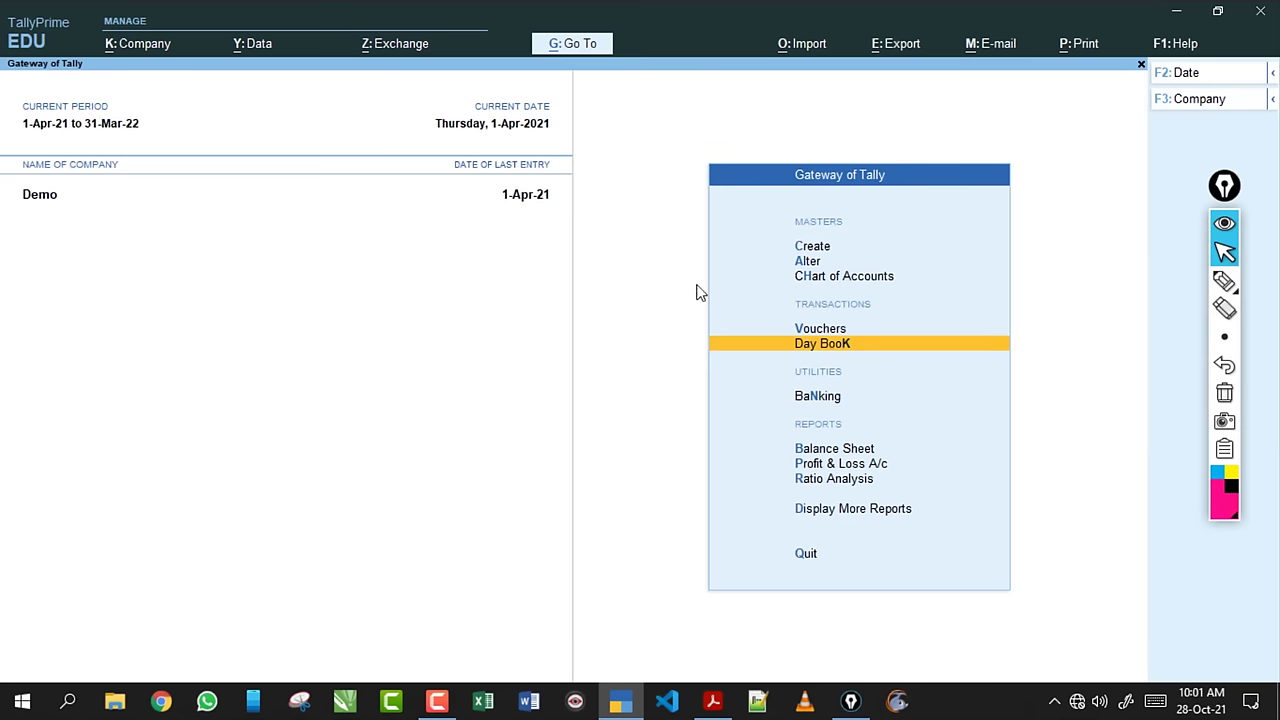
Show the blank voucher entry screen and quit it, view the Day Book again, and return to the Gateway of Tally.
left_click(830, 334)
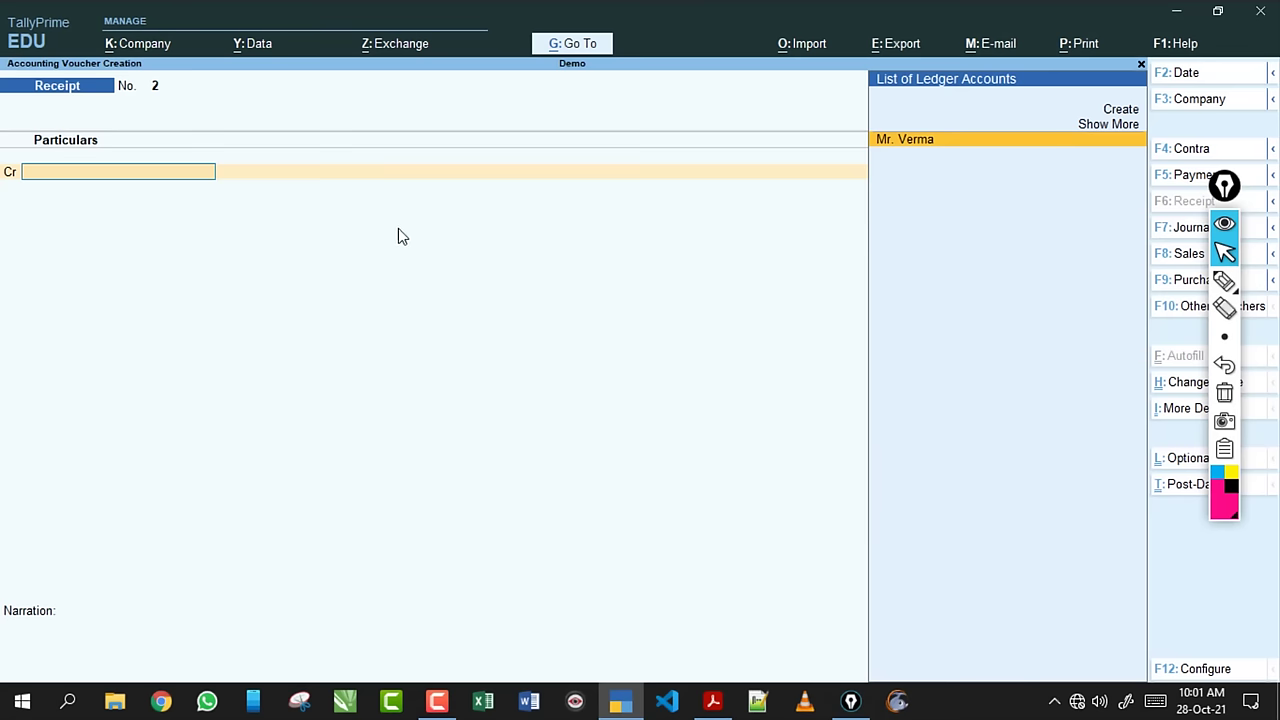
key("Escape")
key("y")
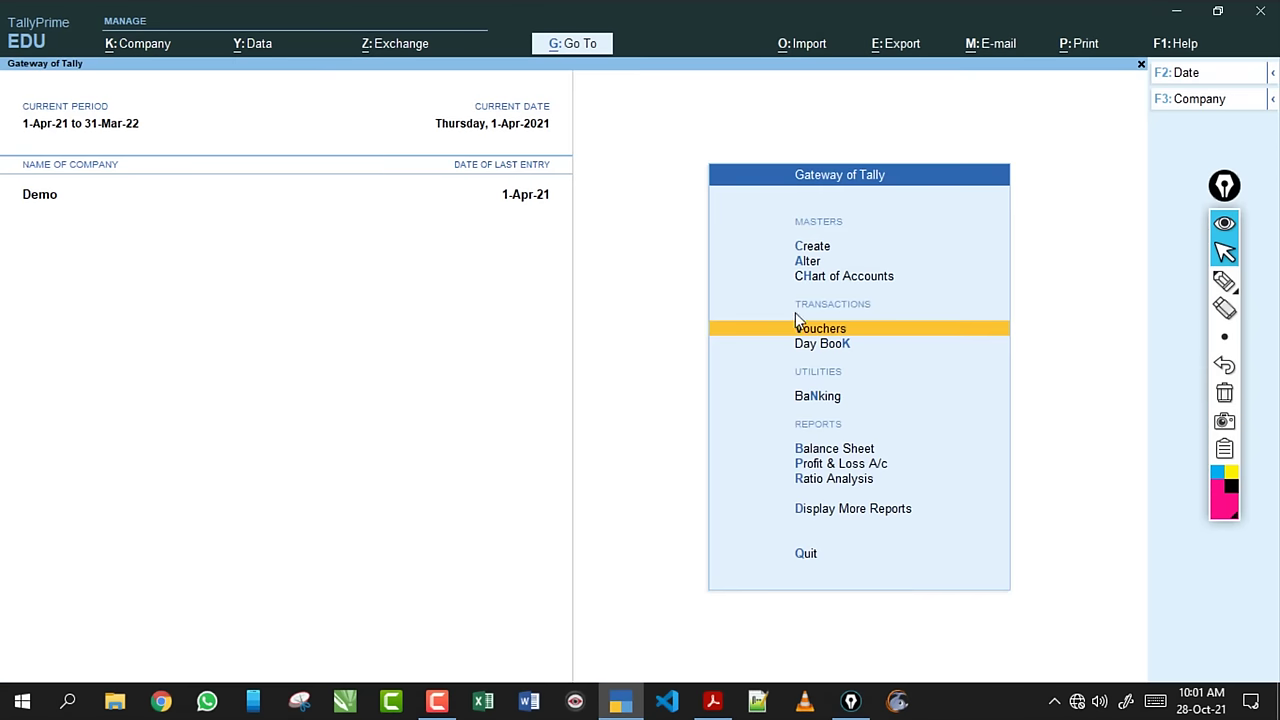
left_click(824, 355)
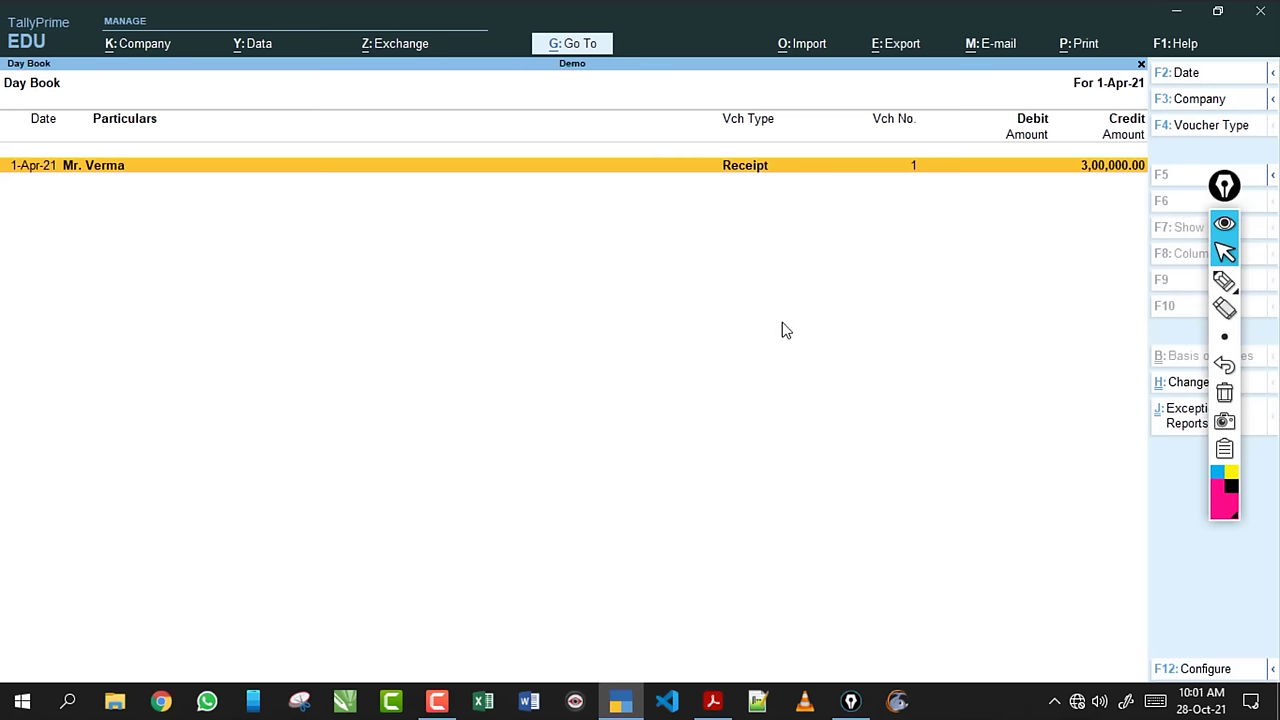
key("Escape")
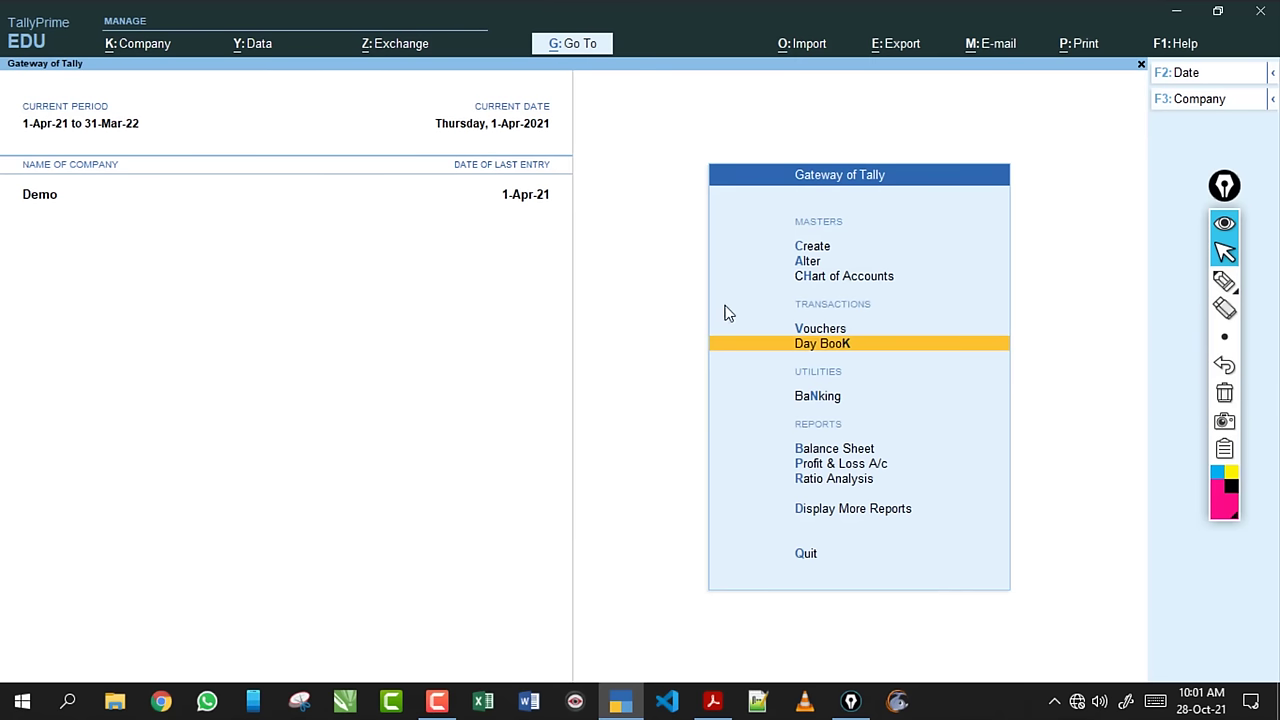
Open a new voucher, circle the Date option, clear the mark, and return to the voucher.
left_click(820, 330)
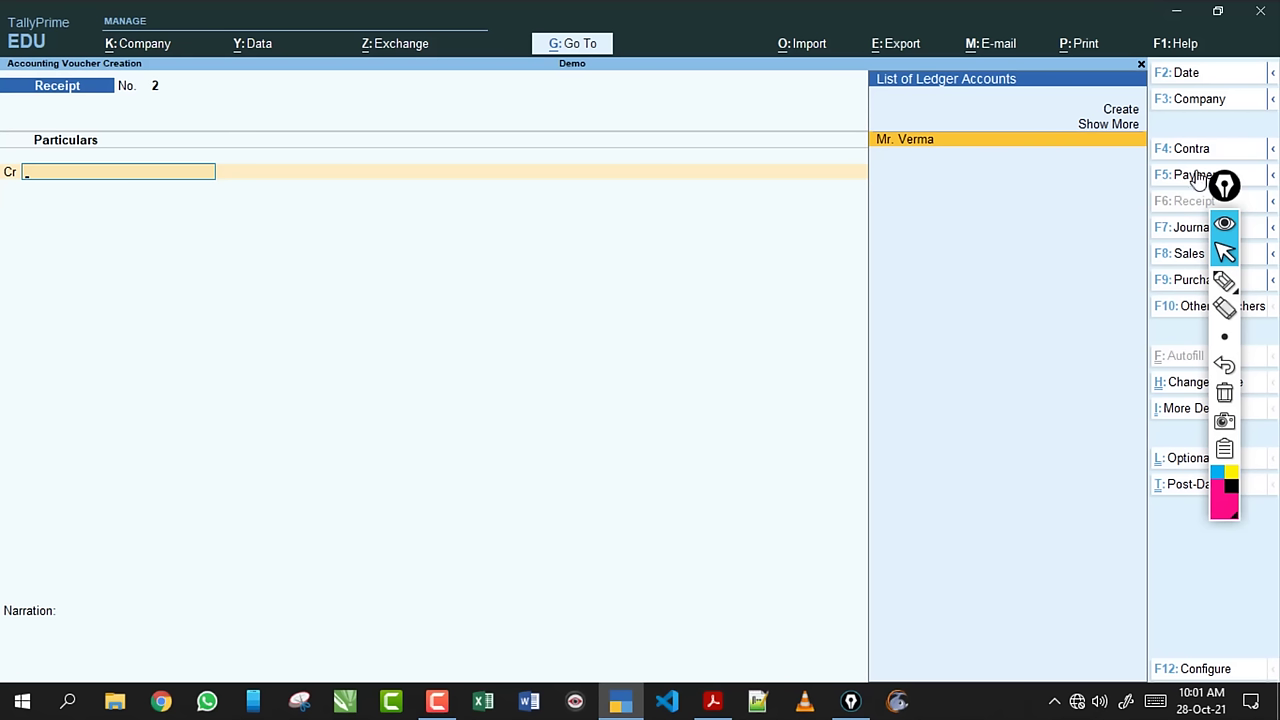
left_click(1224, 281)
left_click_drag(1174, 121, 1190, 100)
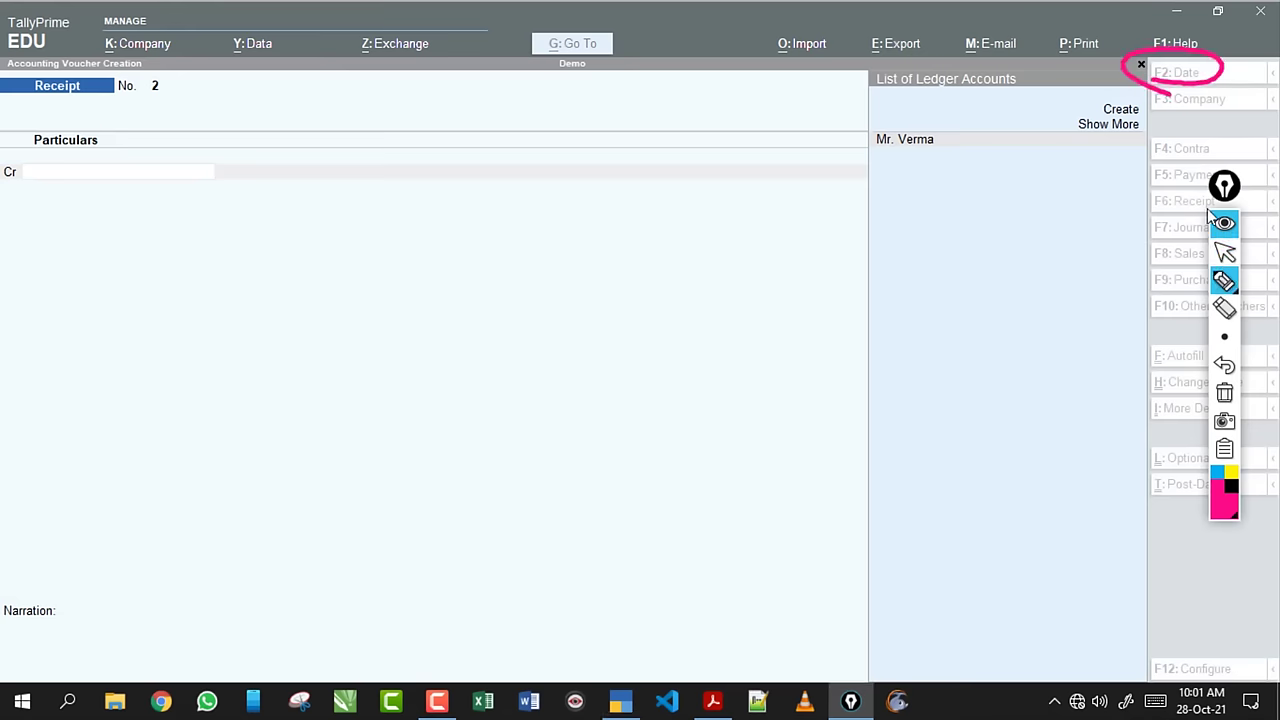
left_click(1222, 340)
left_click(1225, 252)
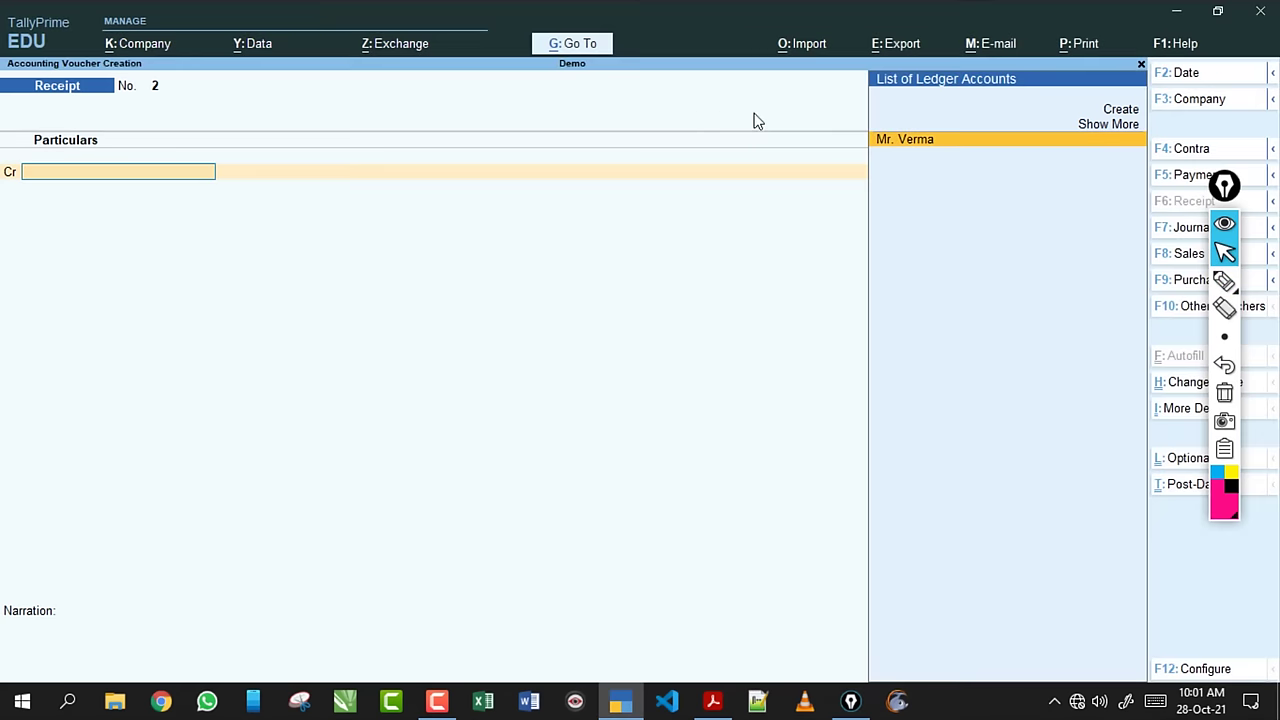
Open the voucher date for changing, cancel it, and quit the voucher.
key("F2")
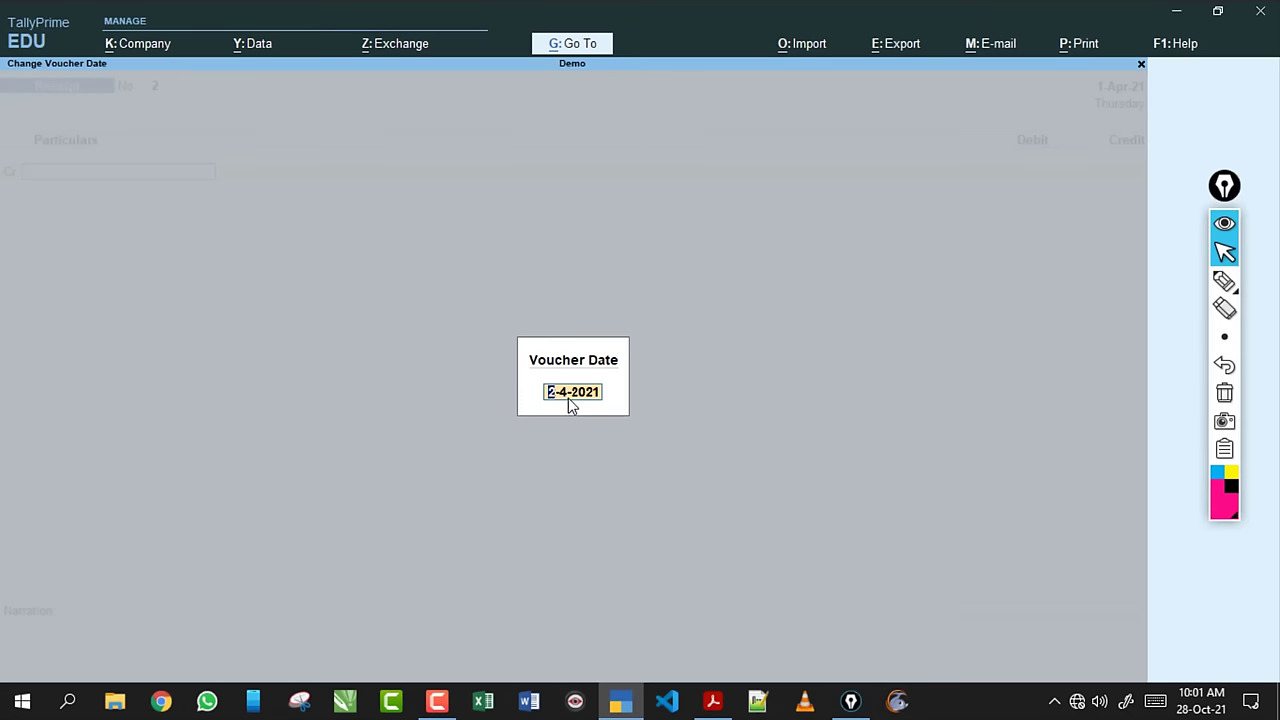
key("Escape")
key("Escape")
key("y")
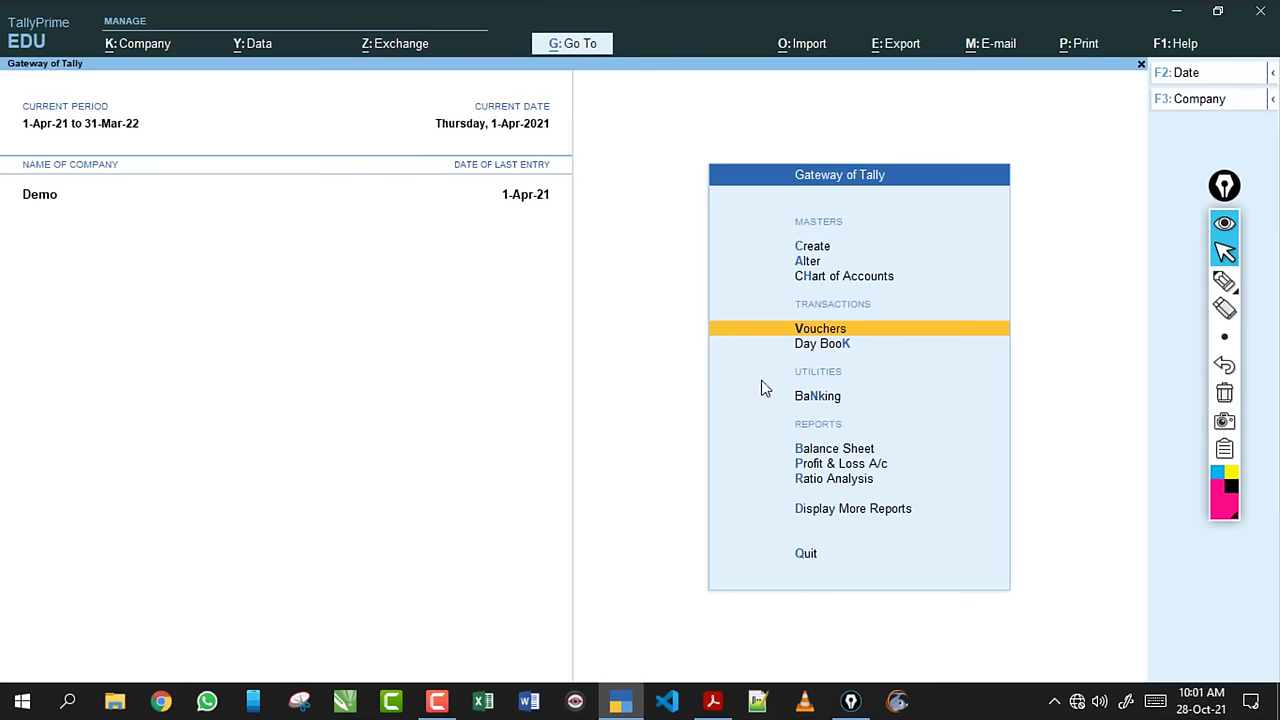
Open the Day Book, circle its 1-Apr-21 report date, and clear the mark.
left_click(816, 344)
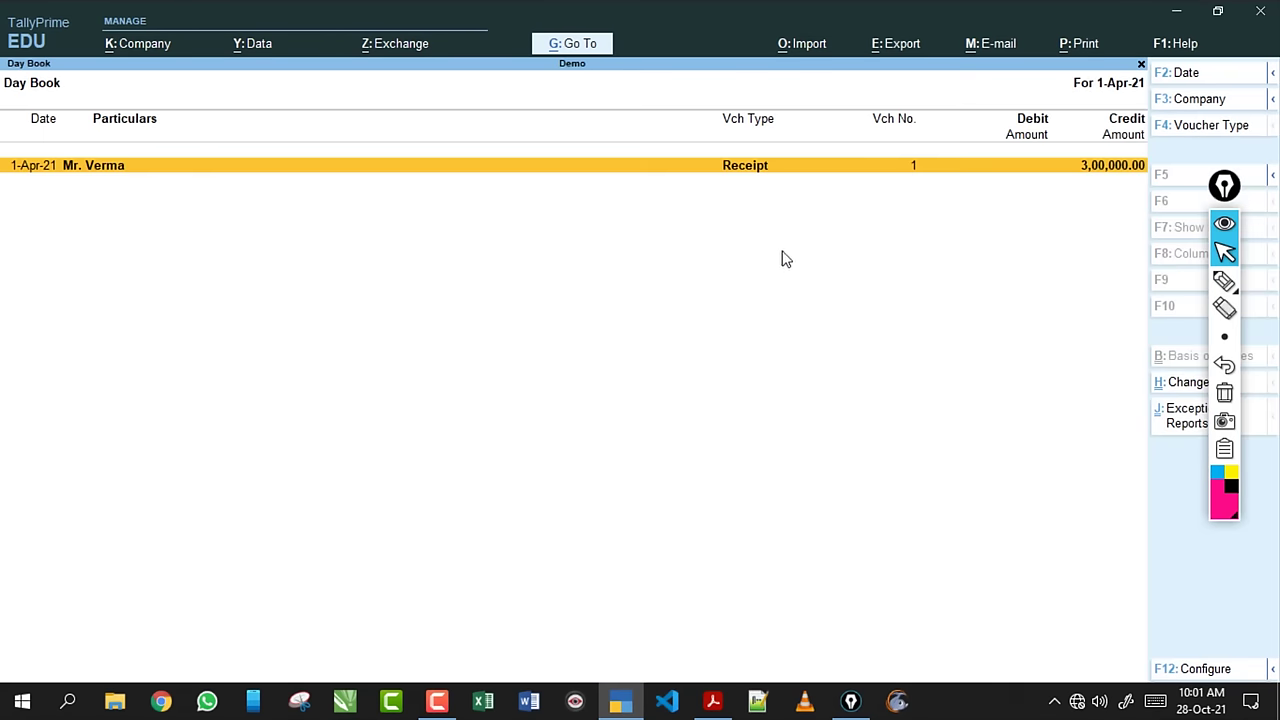
left_click(1225, 281)
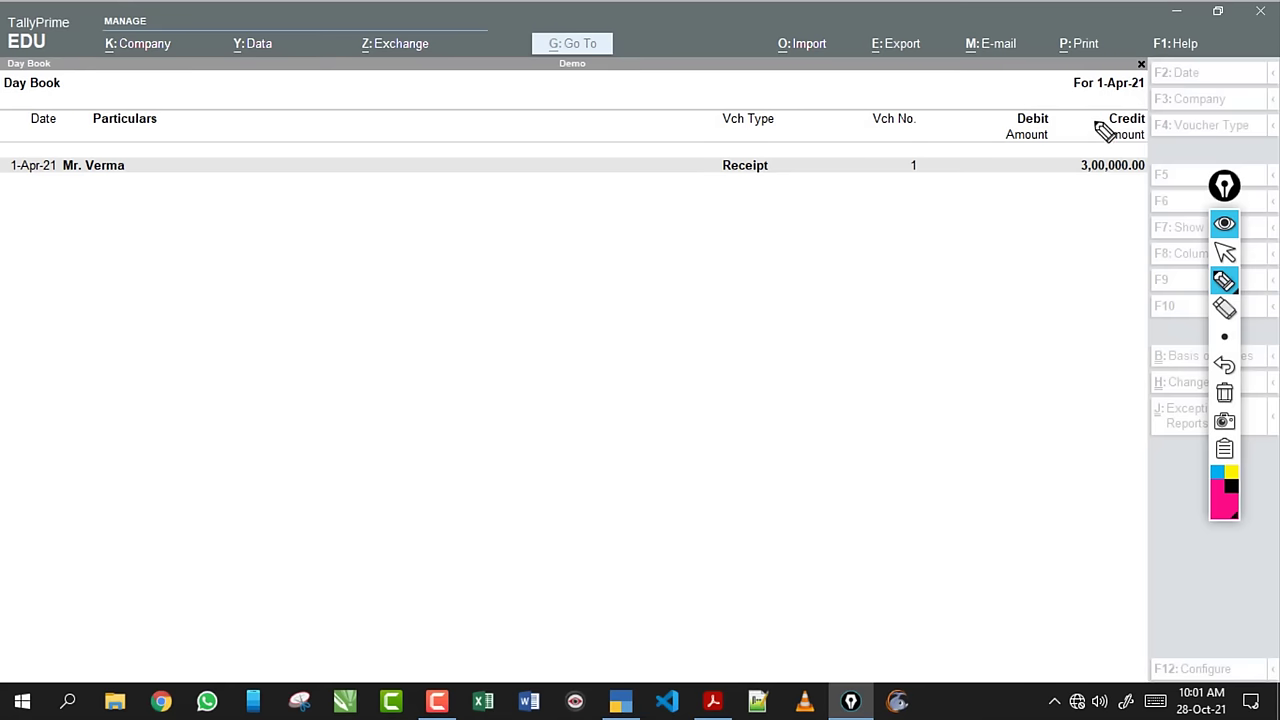
mouse_move(1103, 131)
left_mouse_down()
mouse_move(1155, 100)
mouse_move(1130, 115)
left_mouse_up()
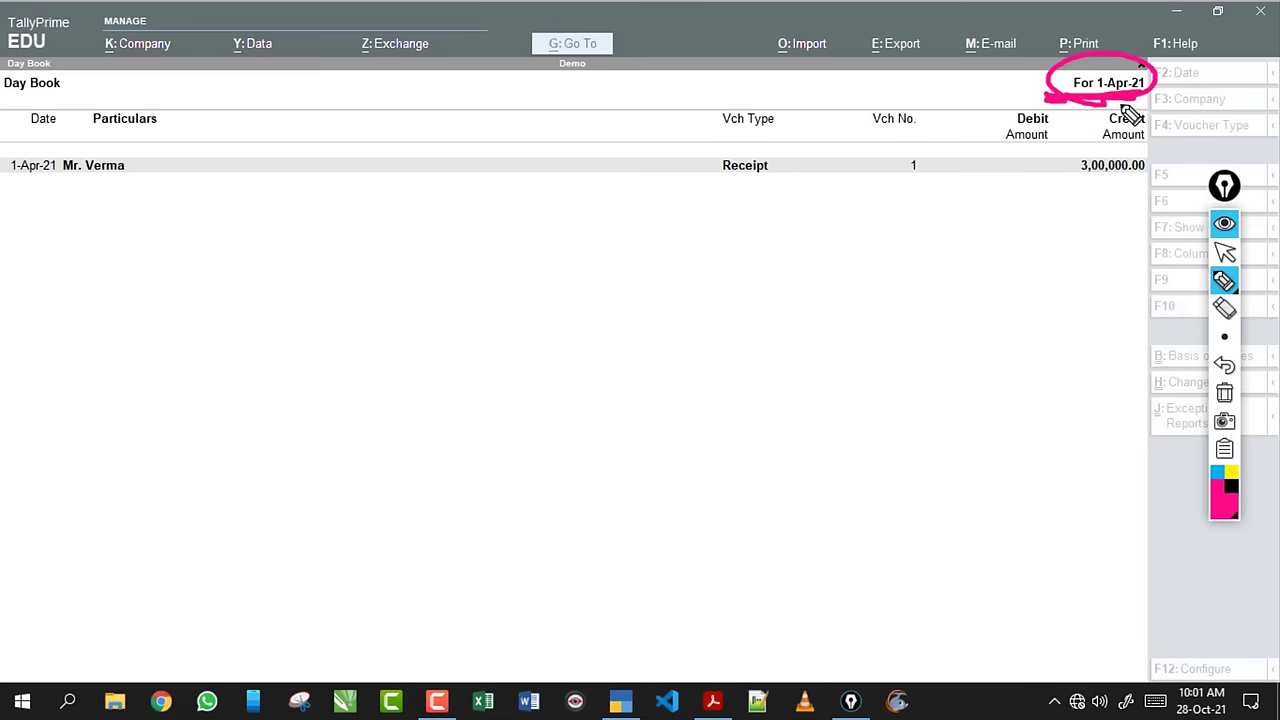
left_click(1224, 392)
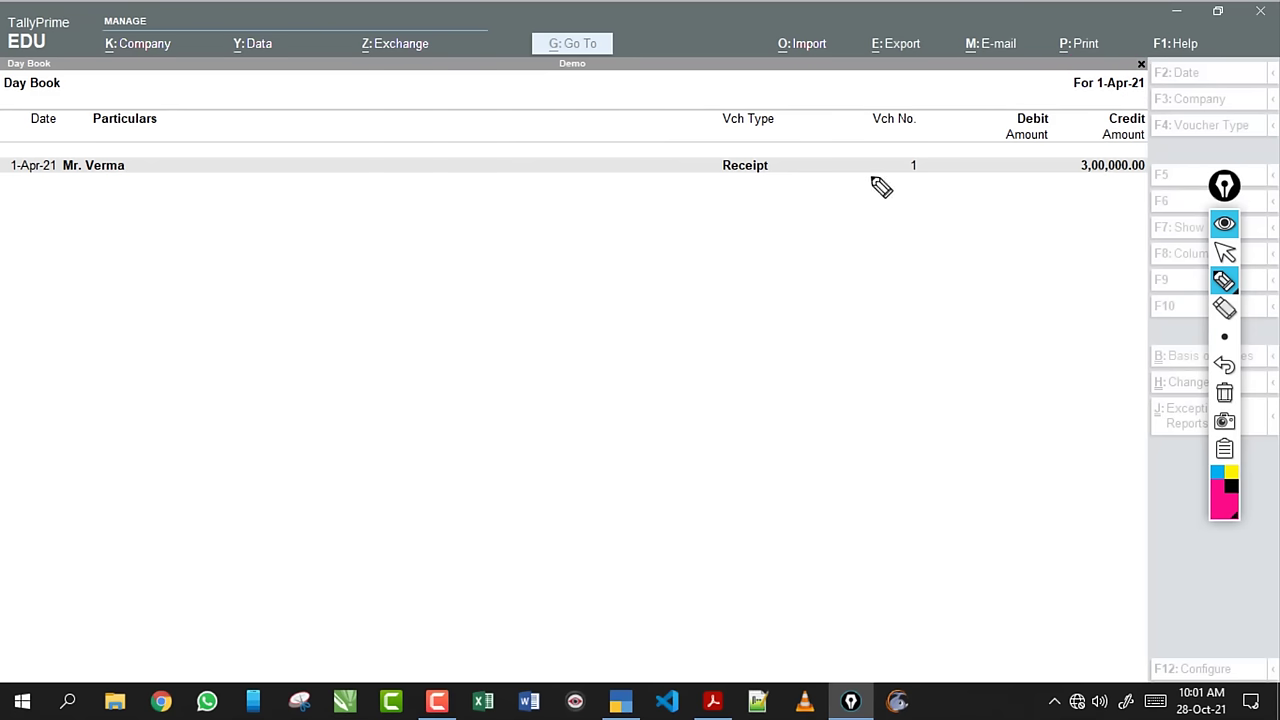
Underline the entry's voucher type and number and the report date, clear the marks, and close the Day Book.
left_click_drag(712, 190, 949, 205)
left_click_drag(1083, 95, 1158, 98)
left_click_drag(758, 189, 975, 194)
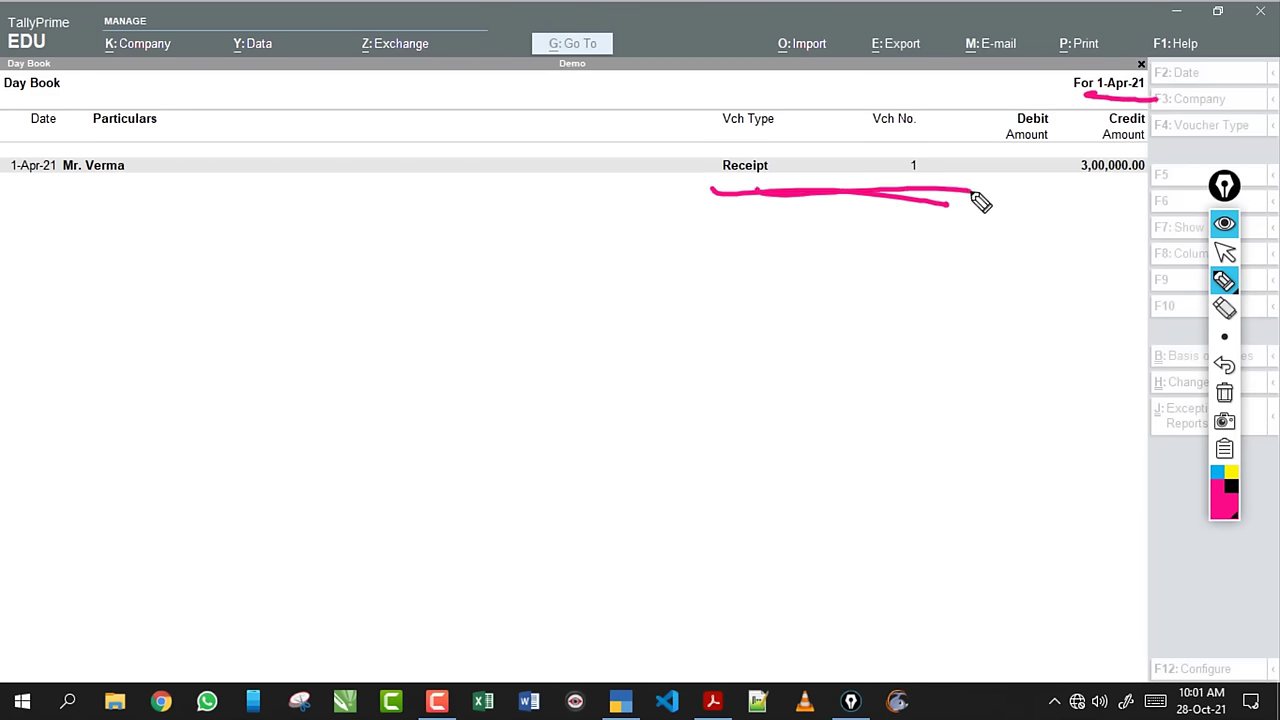
left_click(1224, 392)
left_click(1224, 252)
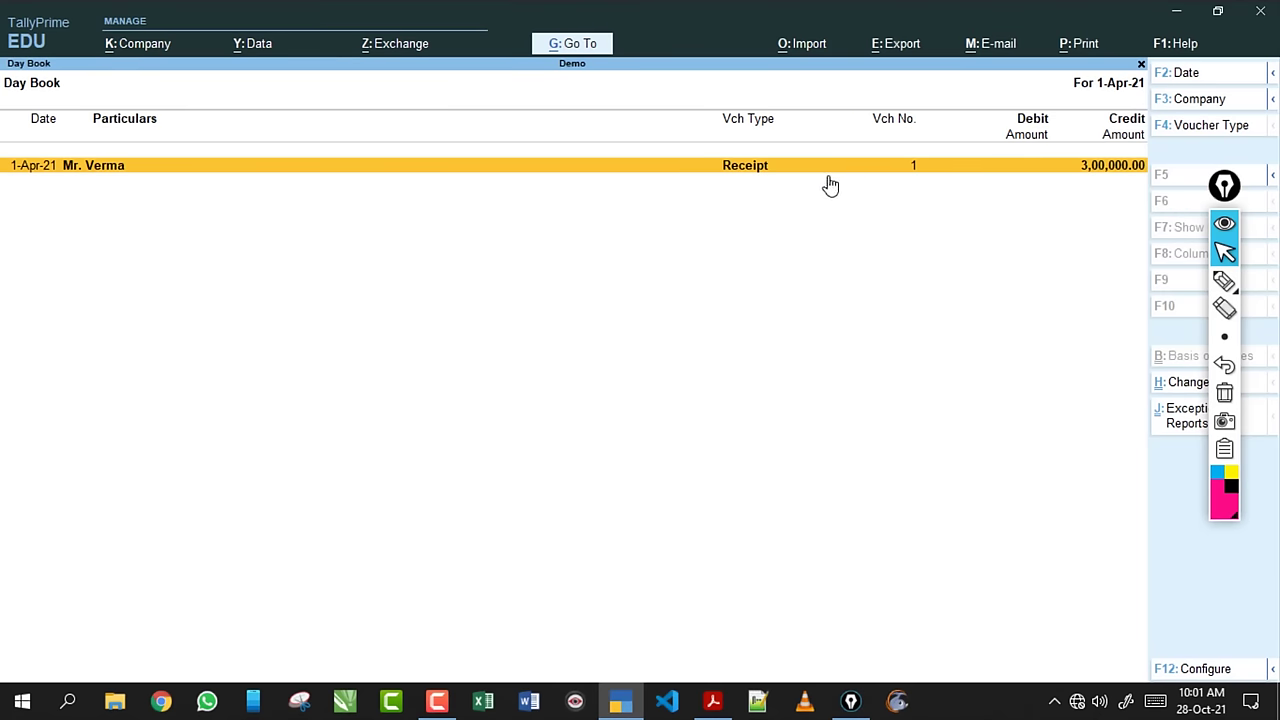
key("Escape")
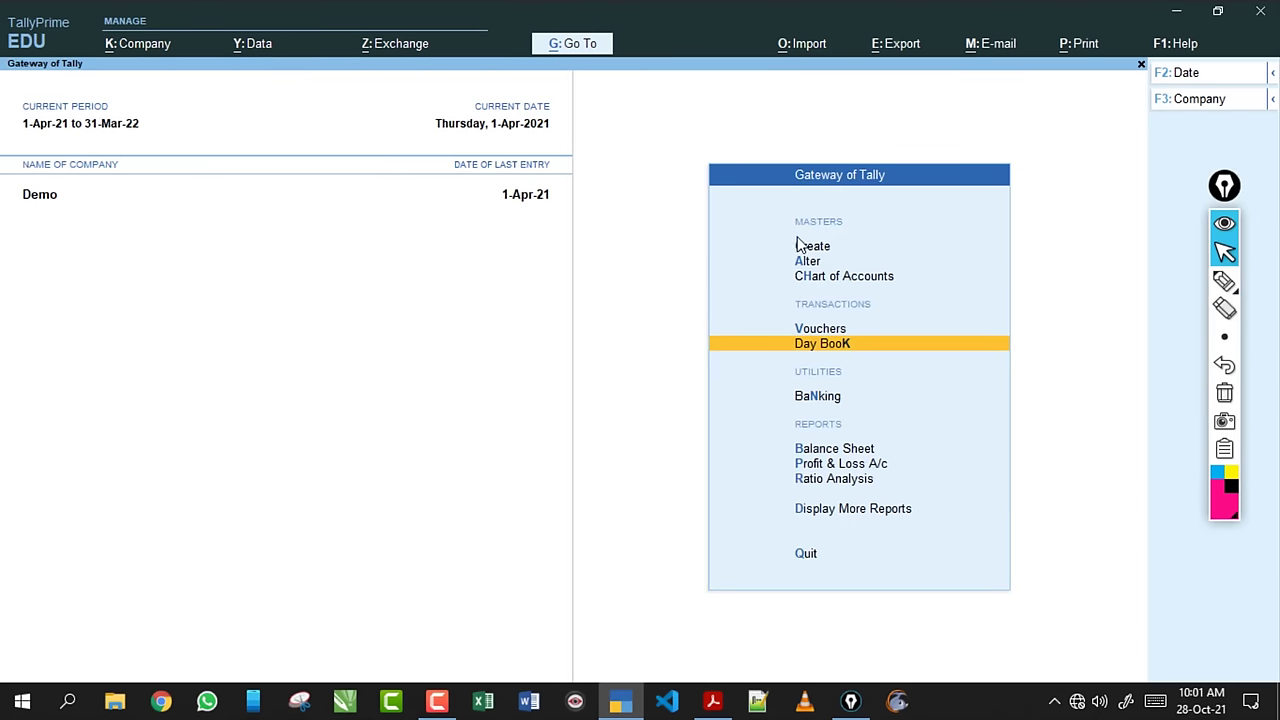
Open a new voucher and switch to Exercise 2.pdf in Adobe Acrobat to read transaction 2.
left_click(824, 328)
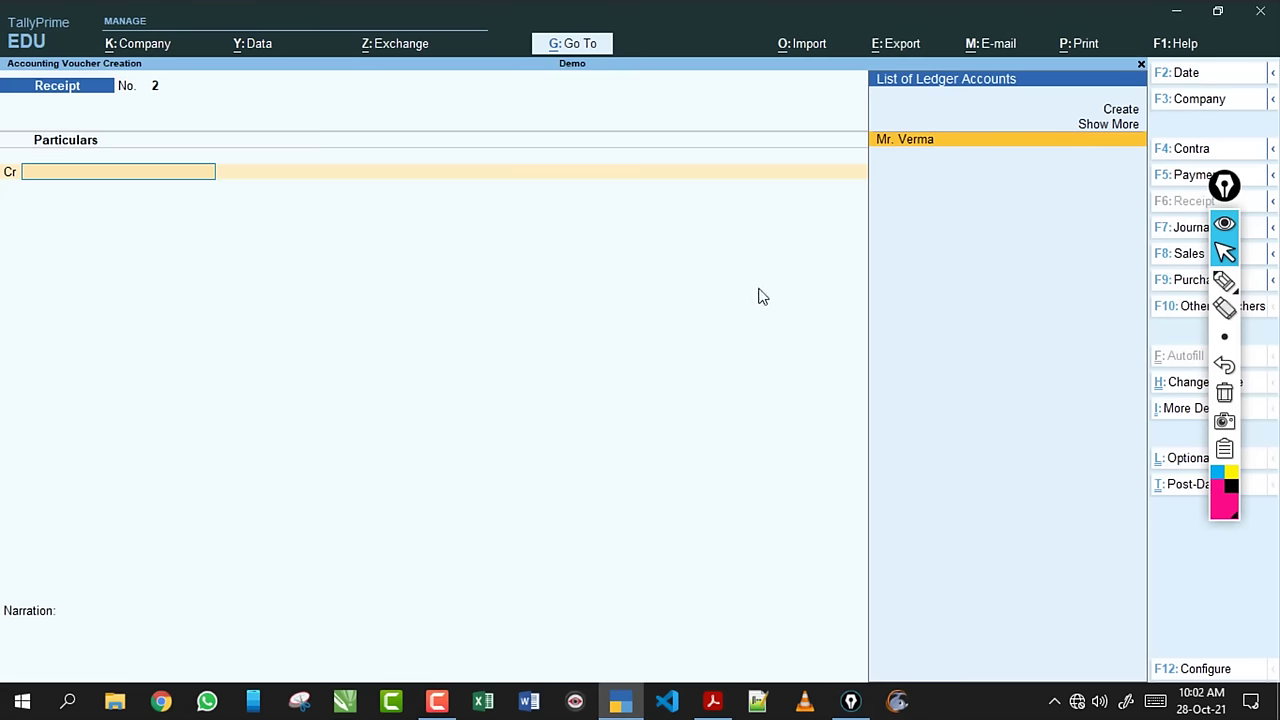
left_click(713, 701)
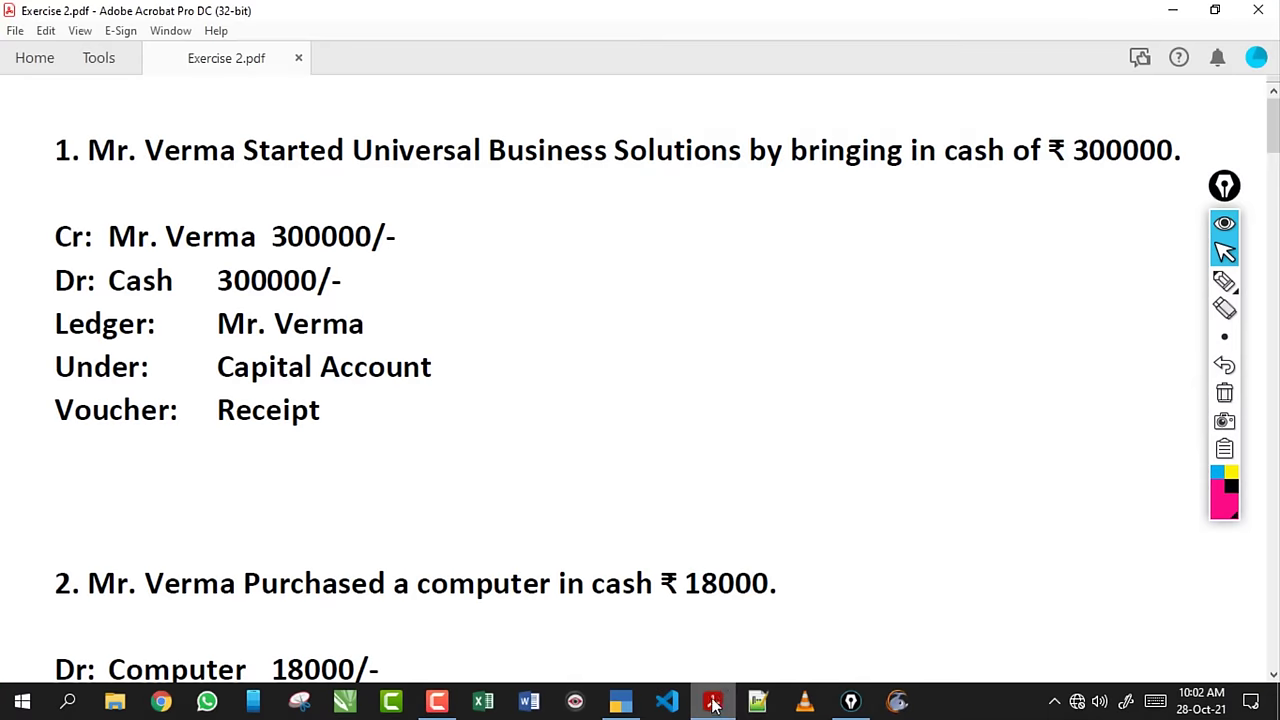
scroll(511, 547, "down", 5)
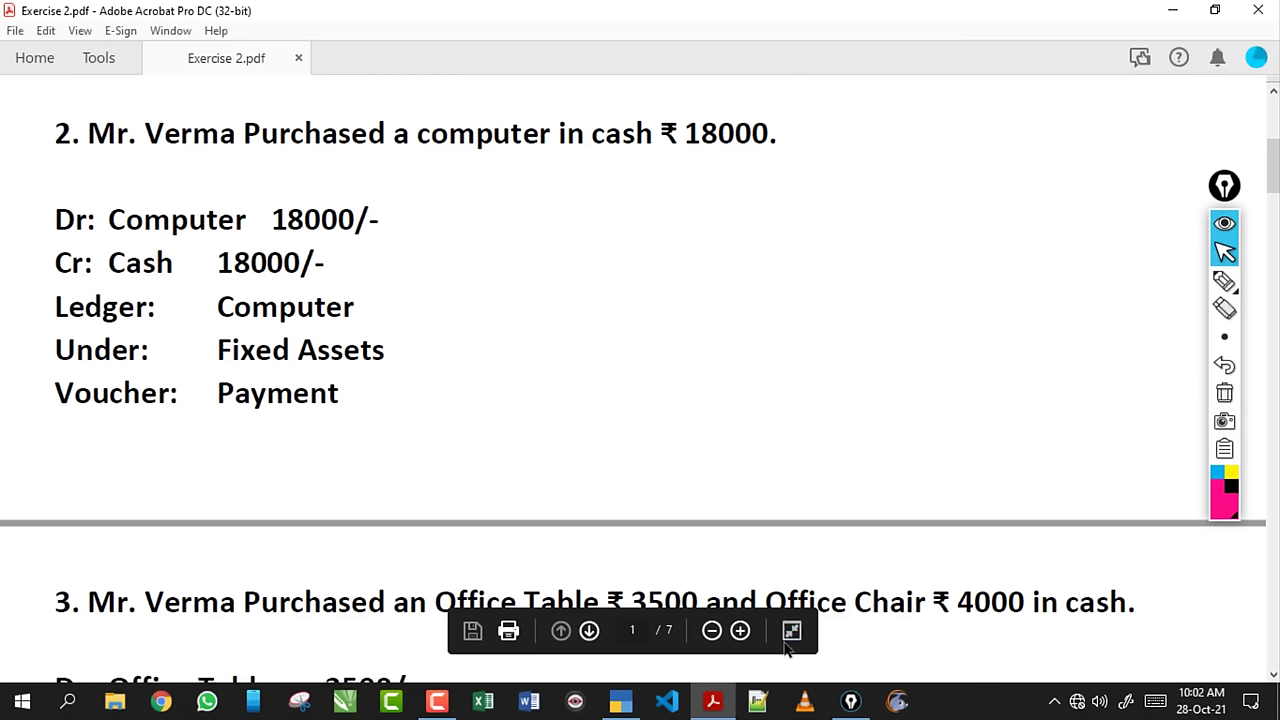
Switch back to TallyPrime and enter 3-4 as the new voucher's date.
left_click(620, 701)
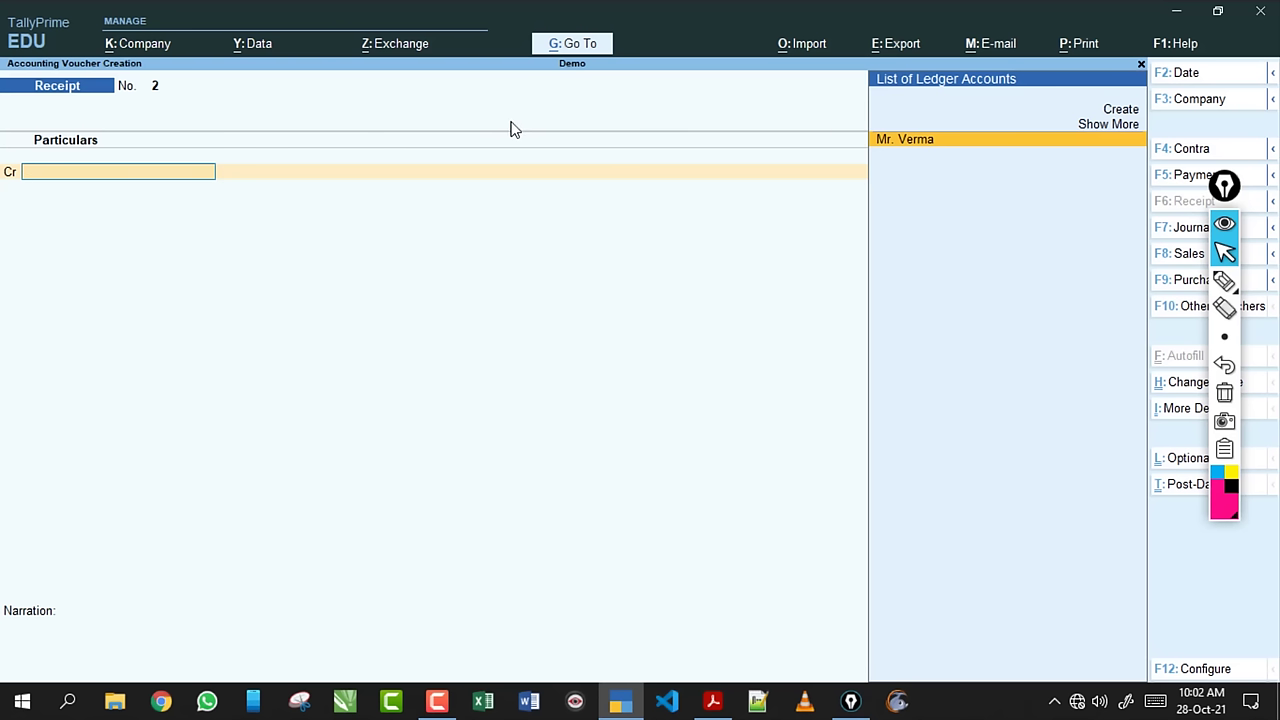
key("F2")
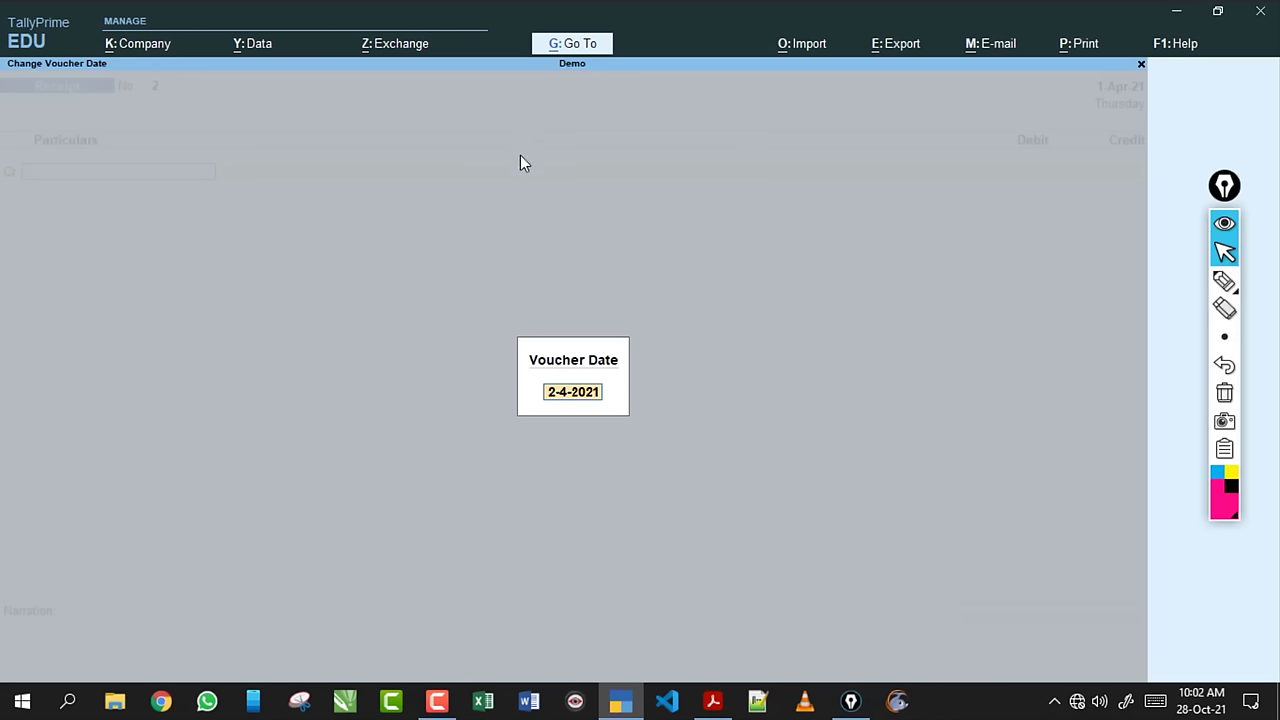
type("3-4")
Circle the EDU edition label, draw an arrow from it, handwrite notes above the date box, and clear the marks.
left_click(1224, 282)
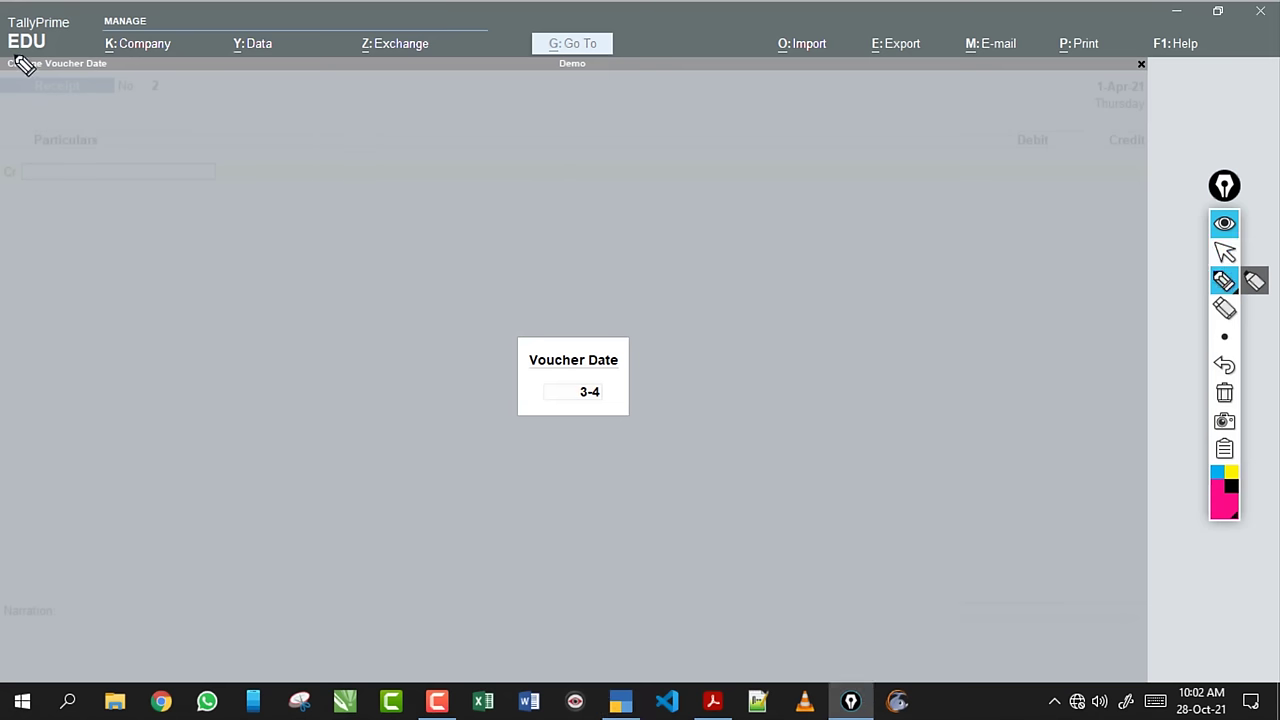
mouse_move(24, 65)
left_mouse_down()
mouse_move(51, 14)
mouse_move(91, 74)
mouse_move(163, 94)
mouse_move(214, 128)
left_mouse_up()
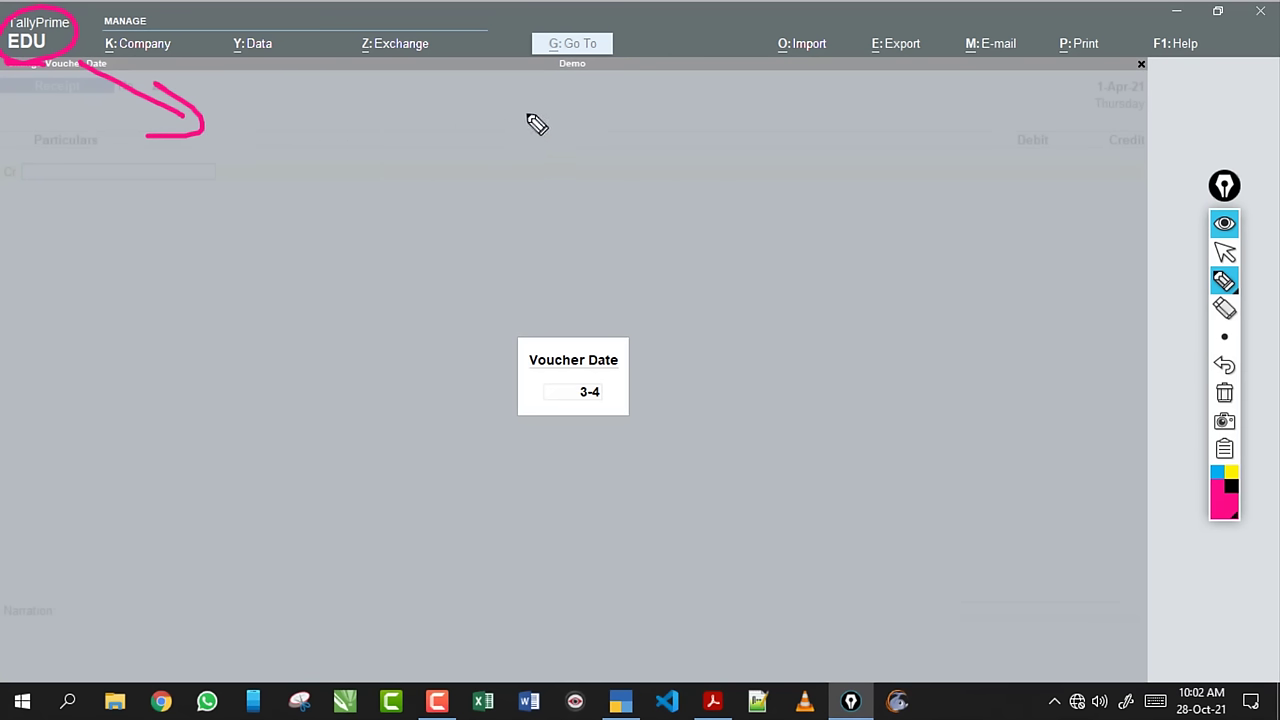
mouse_move(539, 101)
left_mouse_down()
mouse_move(549, 132)
mouse_move(625, 108)
left_mouse_up()
left_click_drag(670, 165, 700, 166)
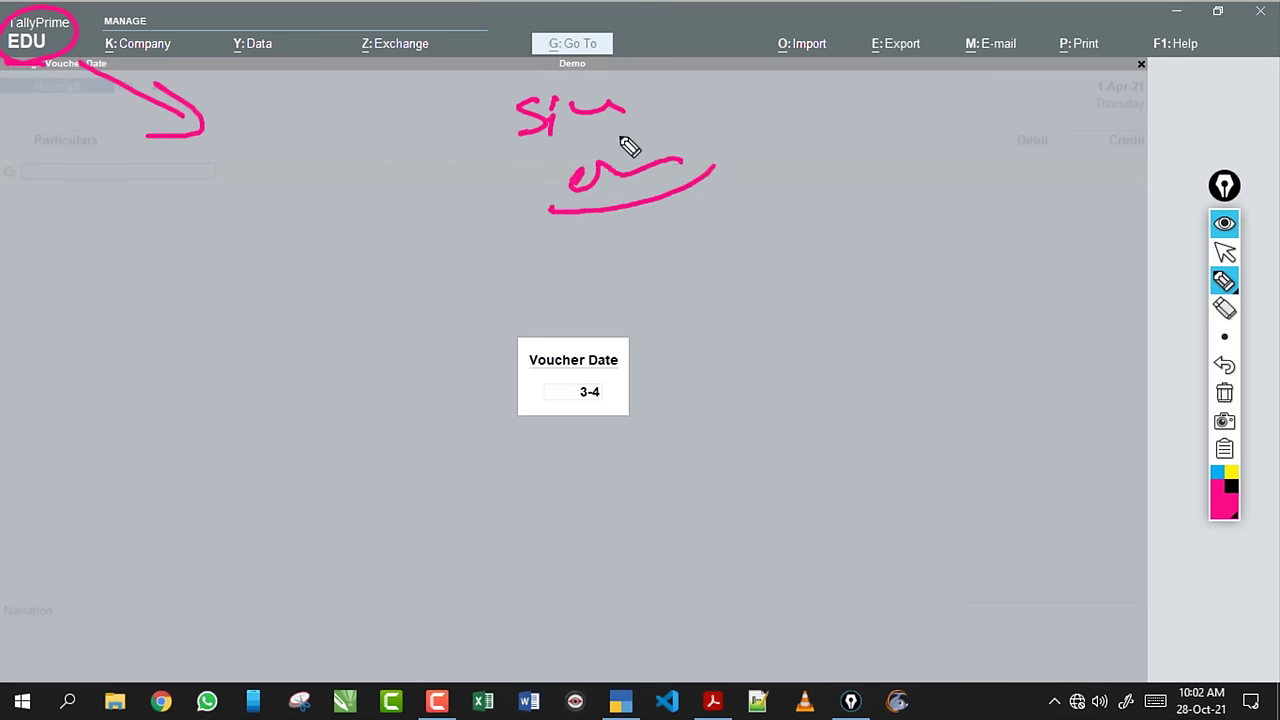
left_click_drag(623, 143, 600, 214)
key("ctrl+shift+c")
Circle the EDU edition label, draw an arrow to handwritten 1st, 2nd and last-day notes with trailing strokes, and clear the marks.
mouse_move(20, 68)
left_mouse_down()
mouse_move(247, 192)
mouse_move(262, 144)
left_mouse_up()
left_click_drag(230, 199, 276, 192)
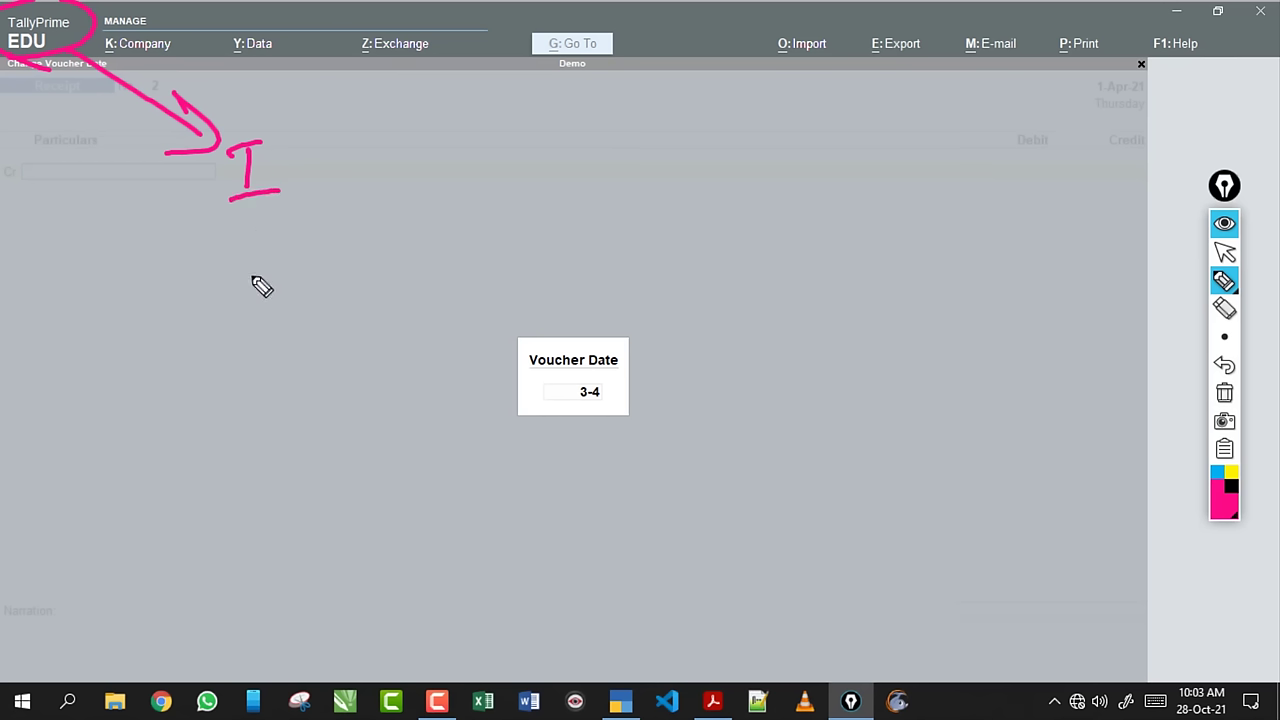
left_click(220, 232)
mouse_move(251, 226)
left_mouse_down()
mouse_move(251, 270)
mouse_move(265, 268)
mouse_move(268, 226)
left_mouse_up()
left_click_drag(228, 287, 298, 265)
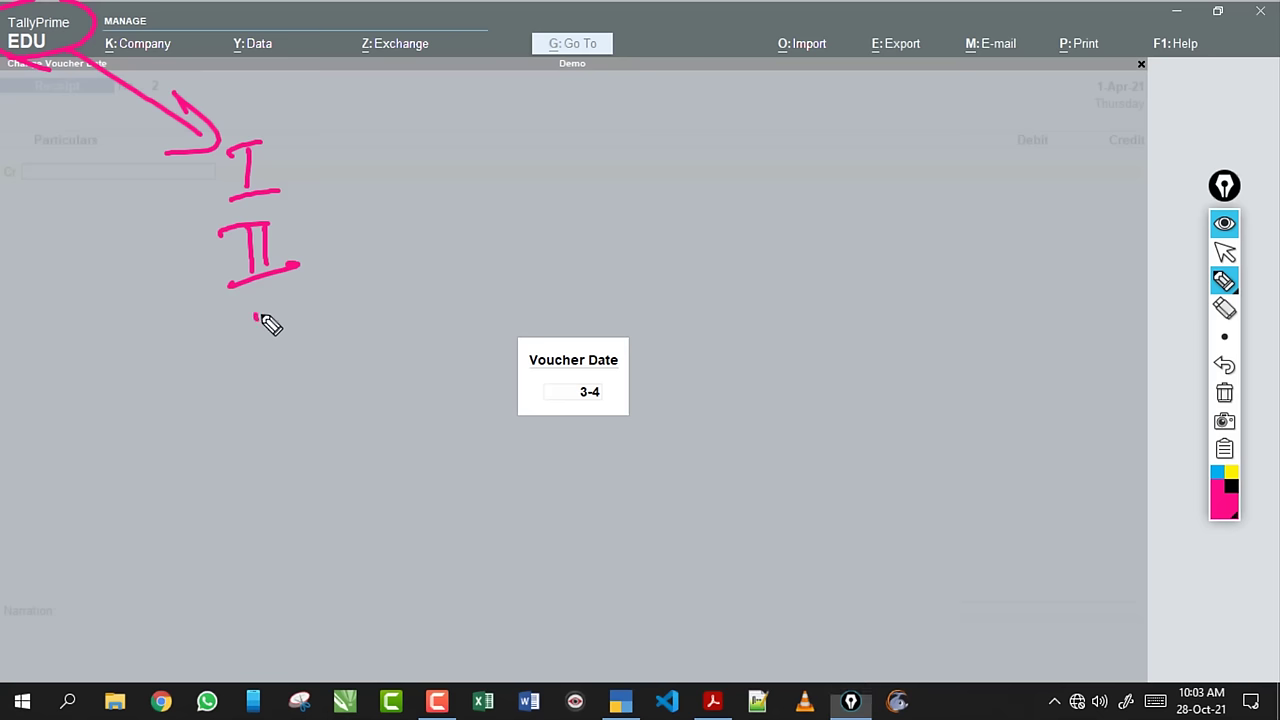
left_click_drag(252, 322, 262, 352)
left_click_drag(210, 313, 298, 302)
left_click_drag(243, 378, 310, 355)
left_click_drag(262, 190, 397, 147)
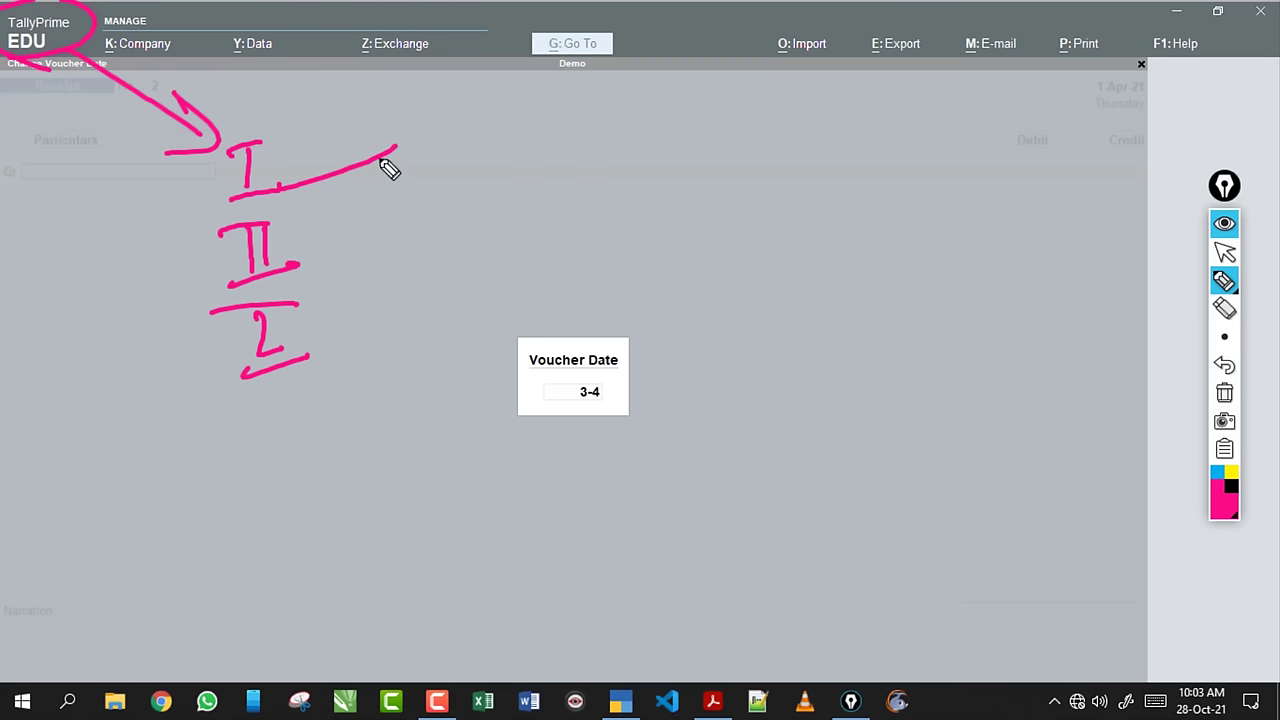
left_click_drag(306, 240, 413, 191)
left_click_drag(291, 333, 401, 286)
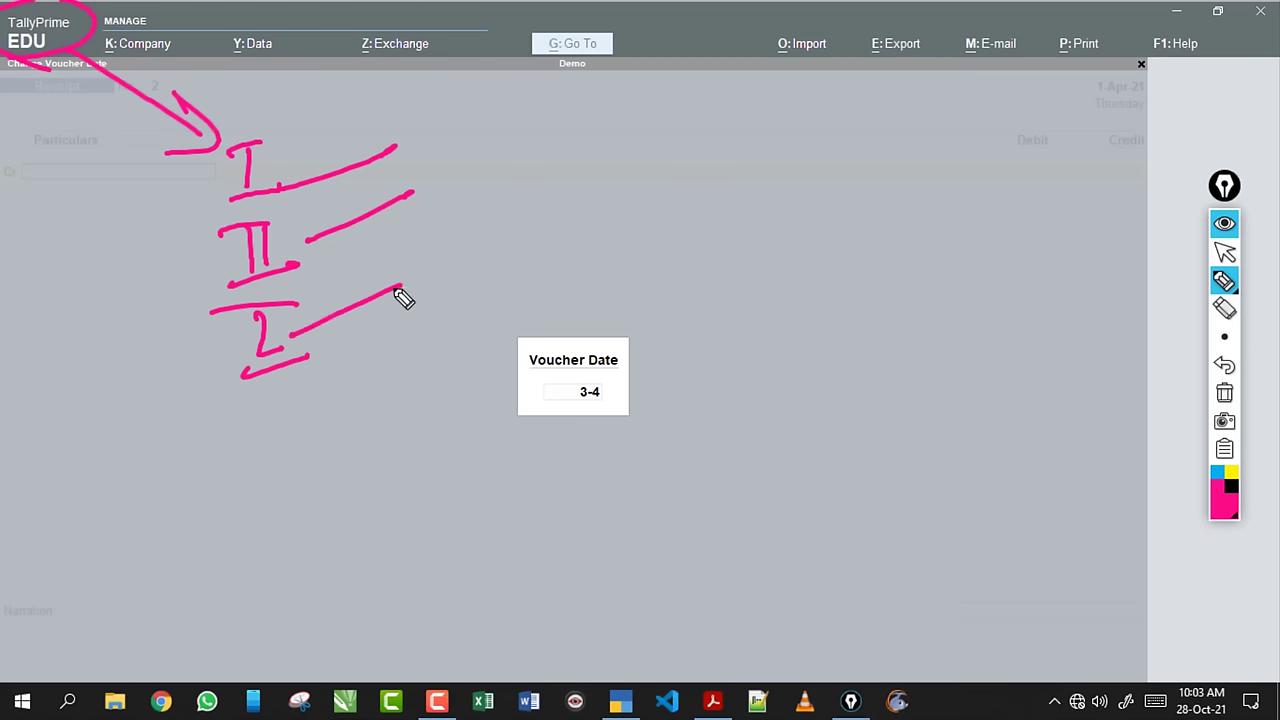
left_click(1220, 396)
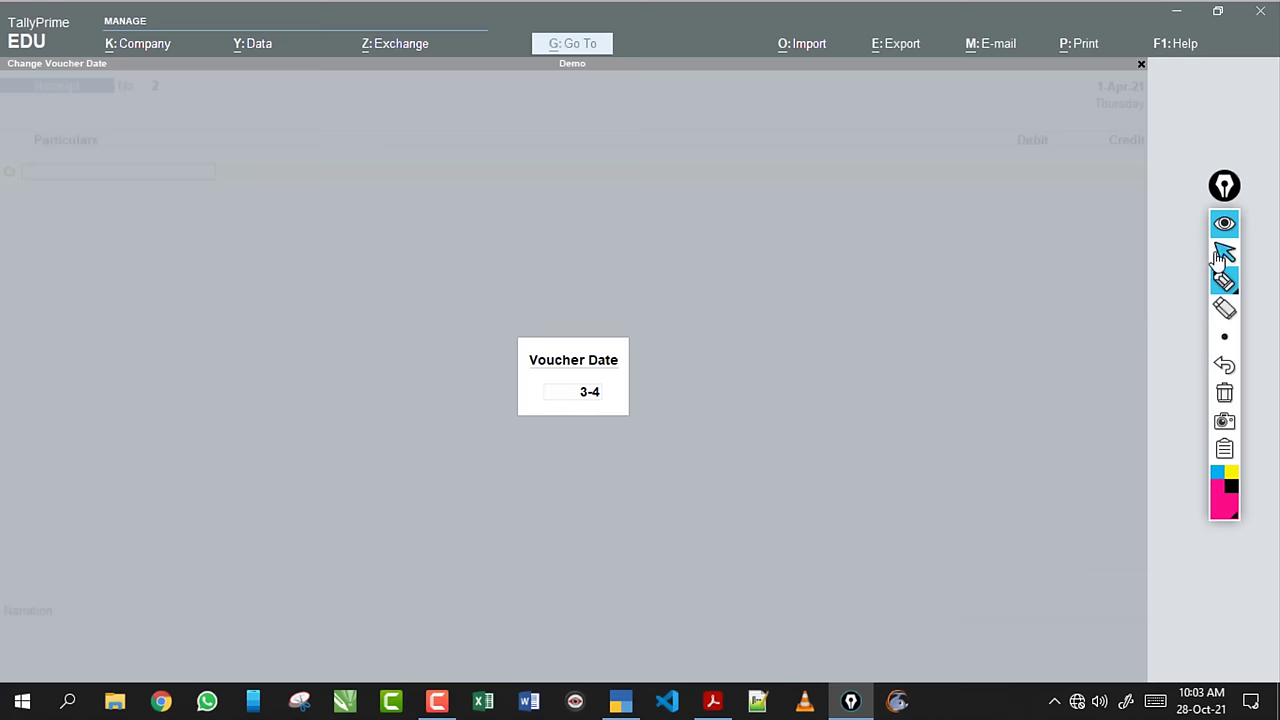
left_click(1225, 253)
Set the receipt voucher's date to 2-4 and choose the only listed ledger for the credit line.
left_click(570, 395)
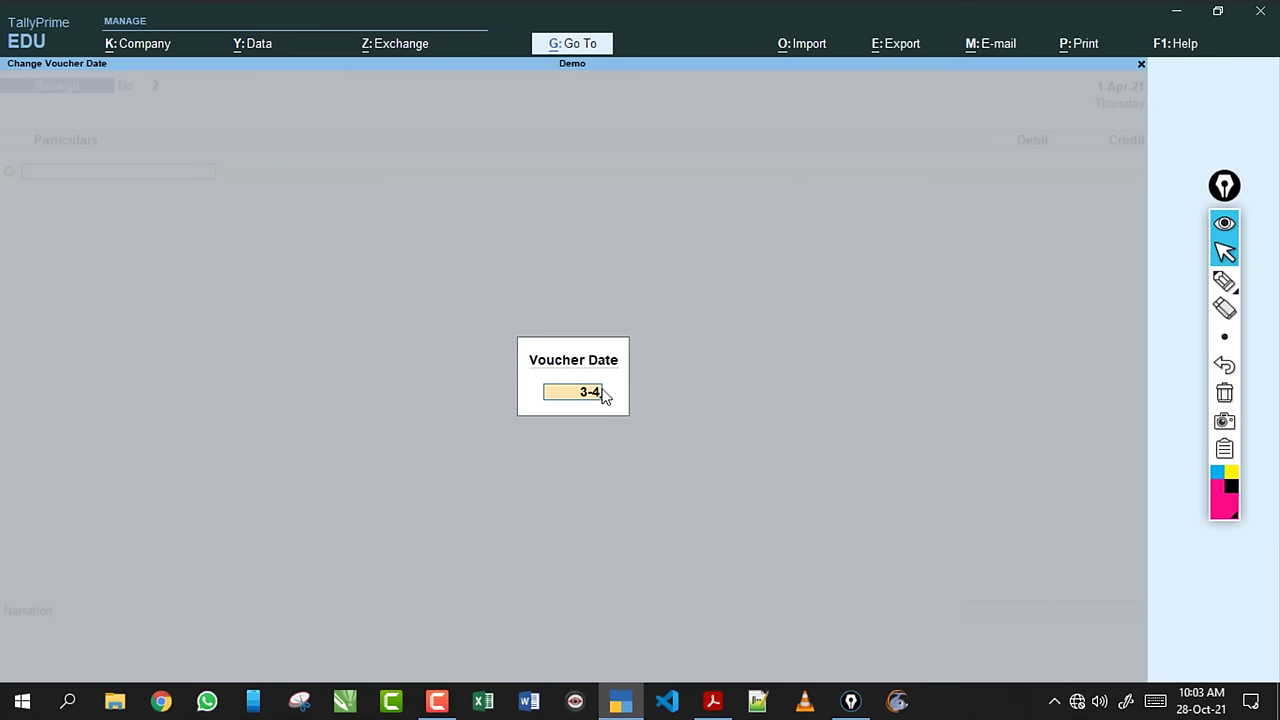
type("2-4")
key("Return")
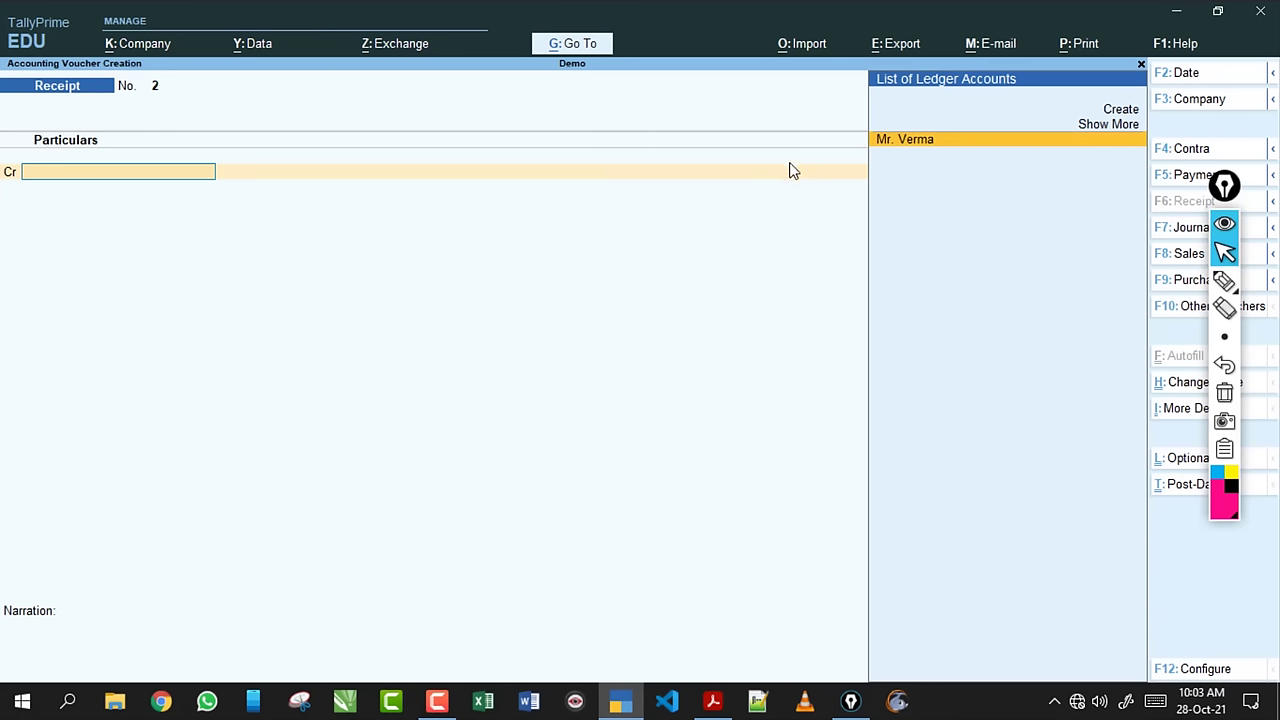
left_click(900, 140)
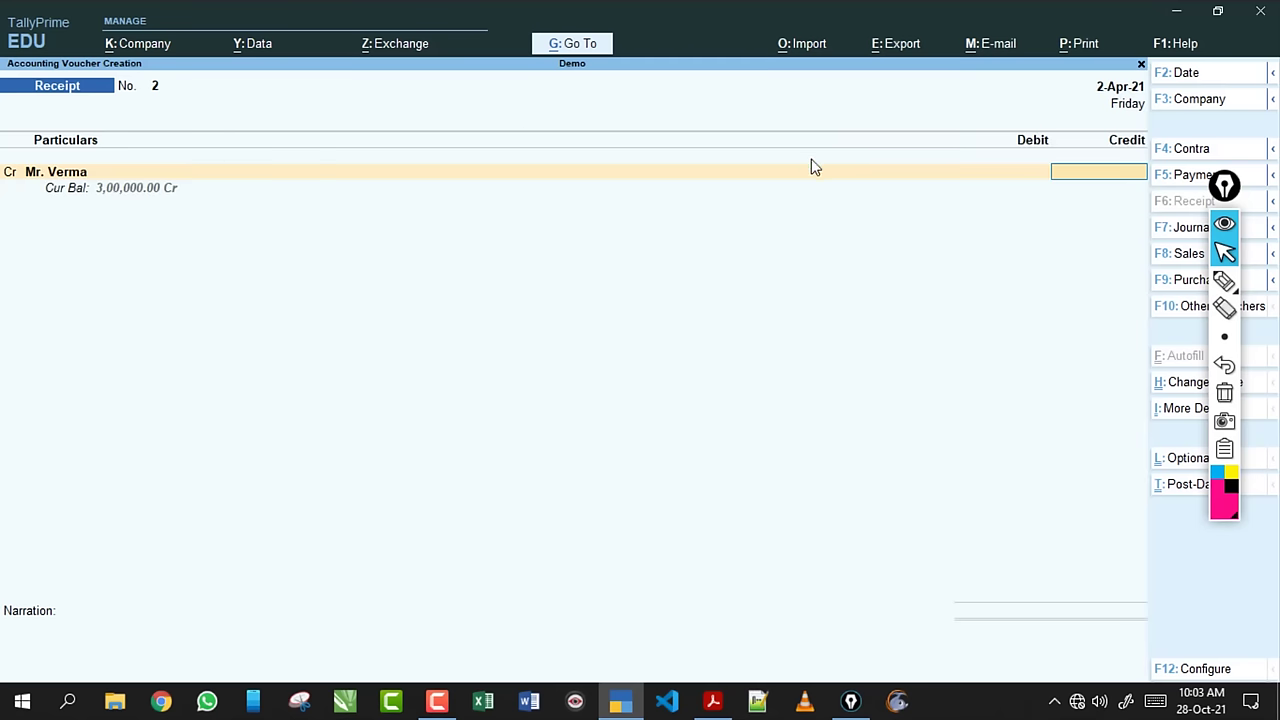
Mark the area below the voucher's date with the annotation pen and clear the mark.
left_click(1224, 280)
mouse_move(1080, 110)
left_mouse_down()
mouse_move(1163, 91)
mouse_move(1135, 122)
mouse_move(1080, 126)
mouse_move(1110, 120)
left_mouse_up()
left_click(1225, 392)
left_click(1225, 253)
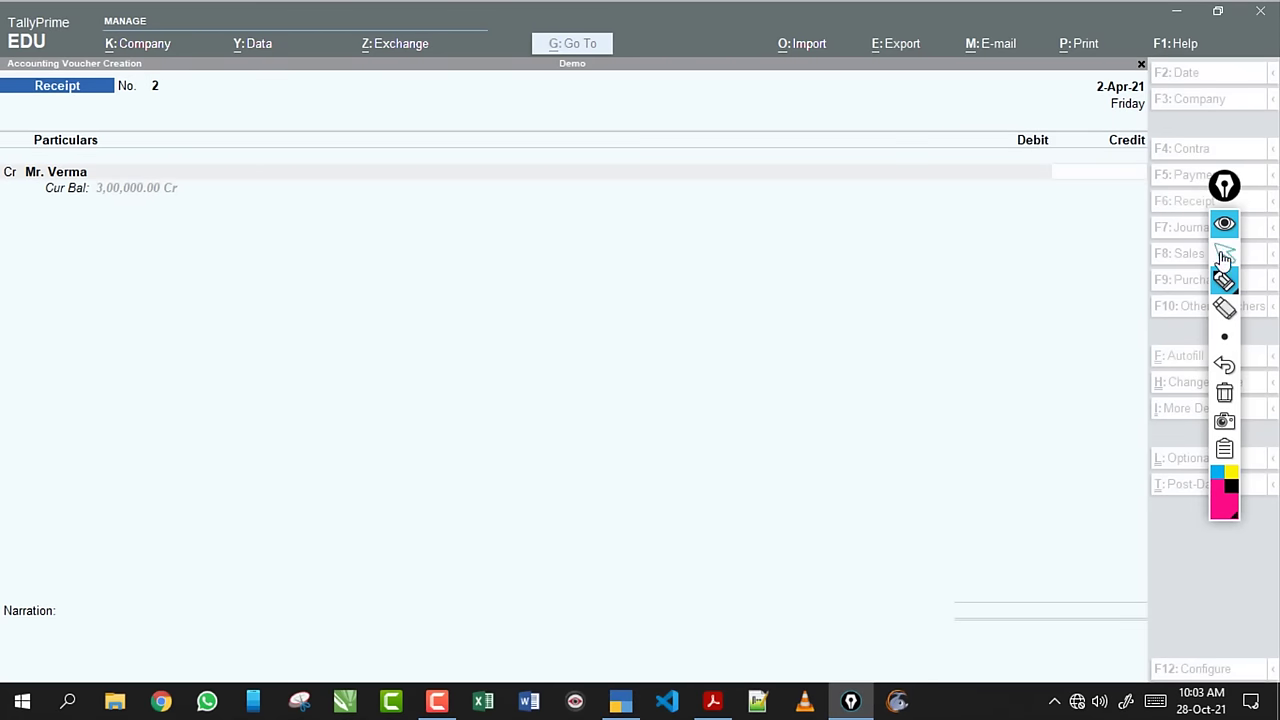
Clear the credit ledger from the receipt voucher and quit it without saving.
left_click(135, 174)
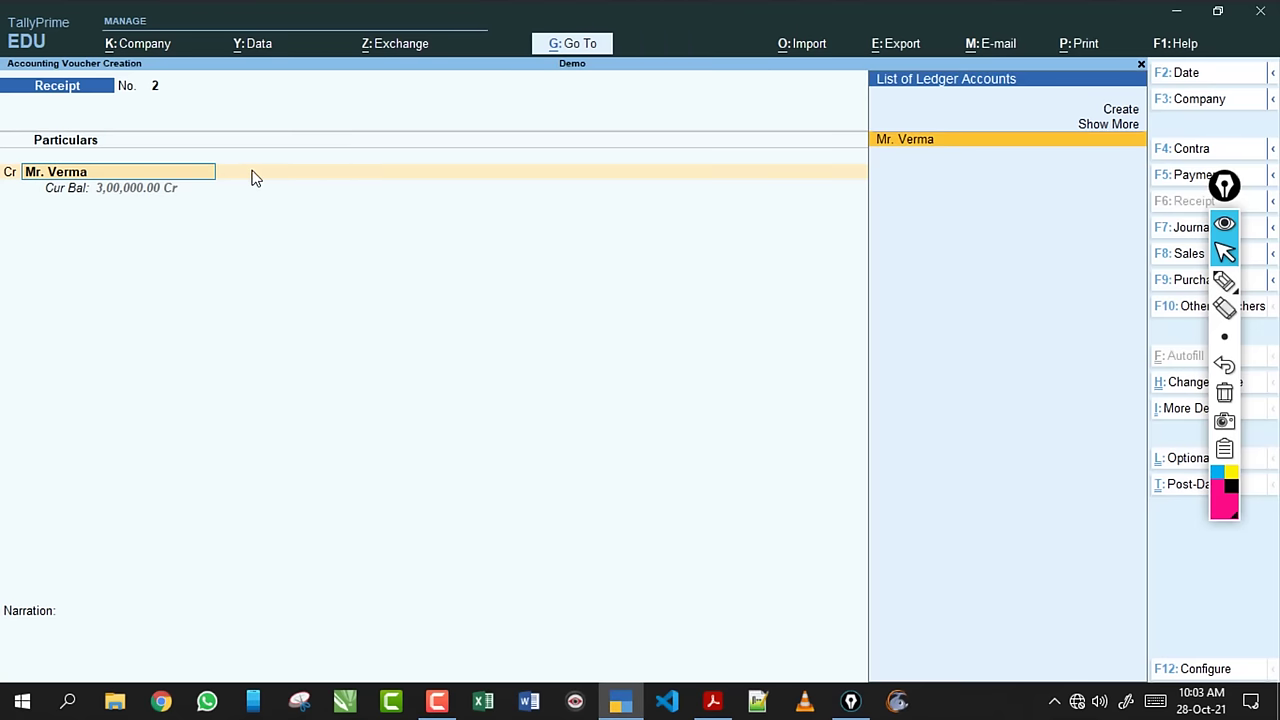
key("Escape")
key("Escape")
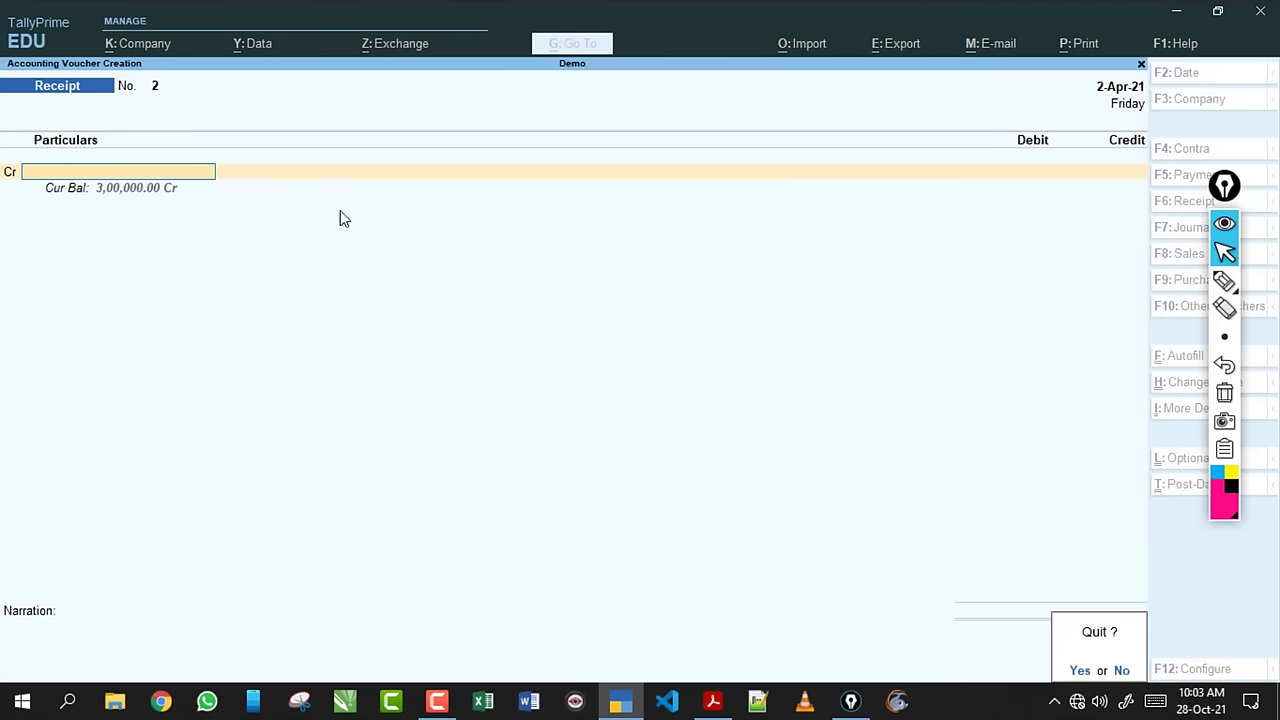
key("y")
Switch to Exercise 2.pdf in Adobe Acrobat and review transactions 1 and 2 with their ledgers, groups and voucher types.
left_click(713, 700)
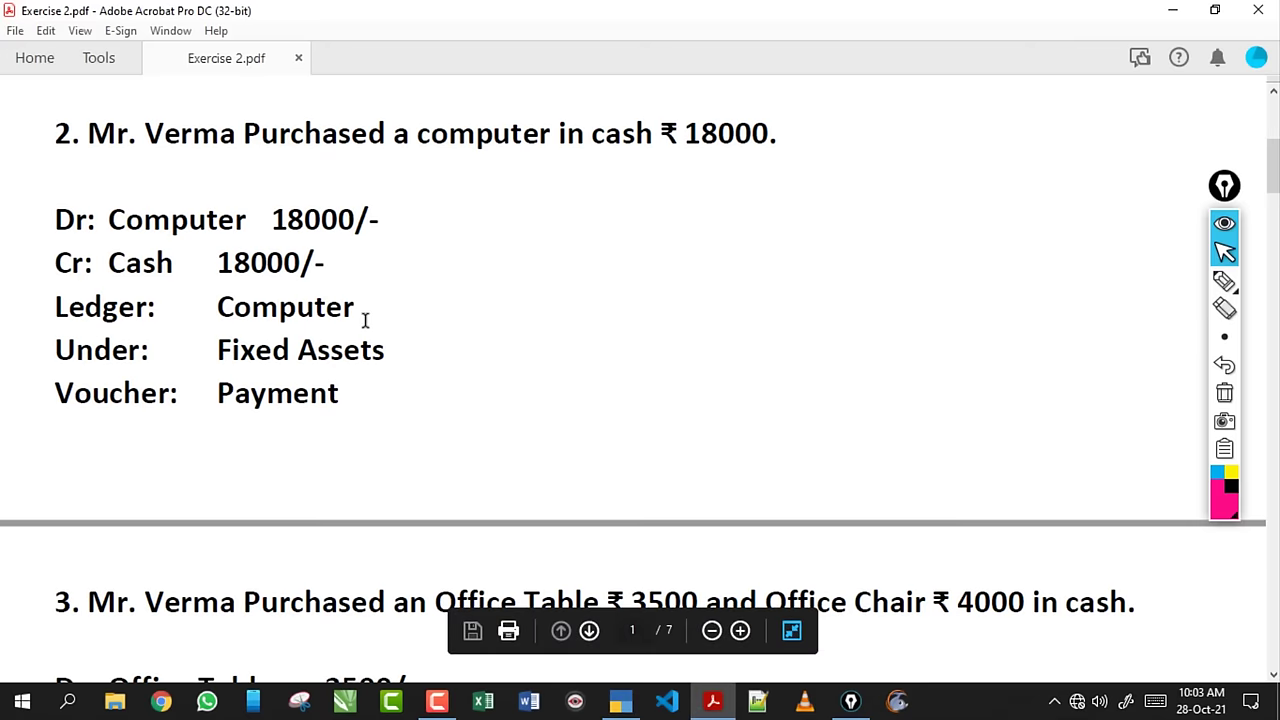
scroll(366, 325, "down", 2)
scroll(366, 325, "up", 6)
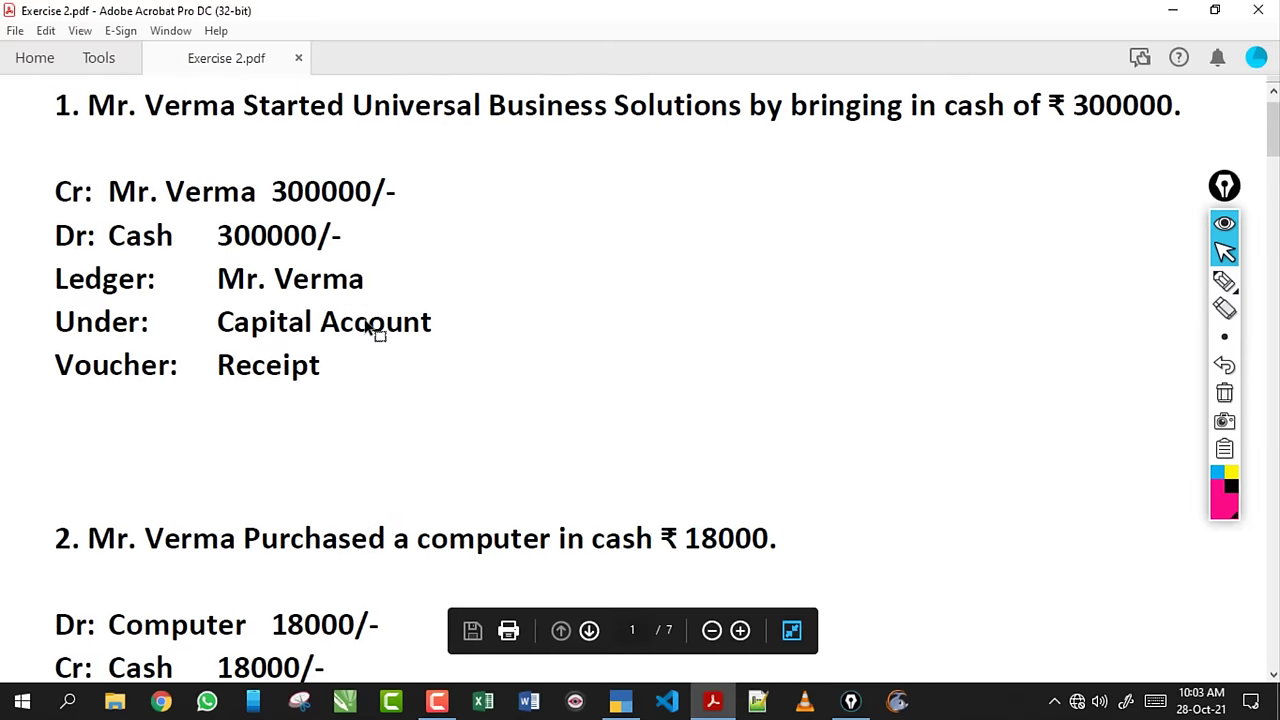
scroll(366, 325, "down", 2)
scroll(366, 325, "down", 2)
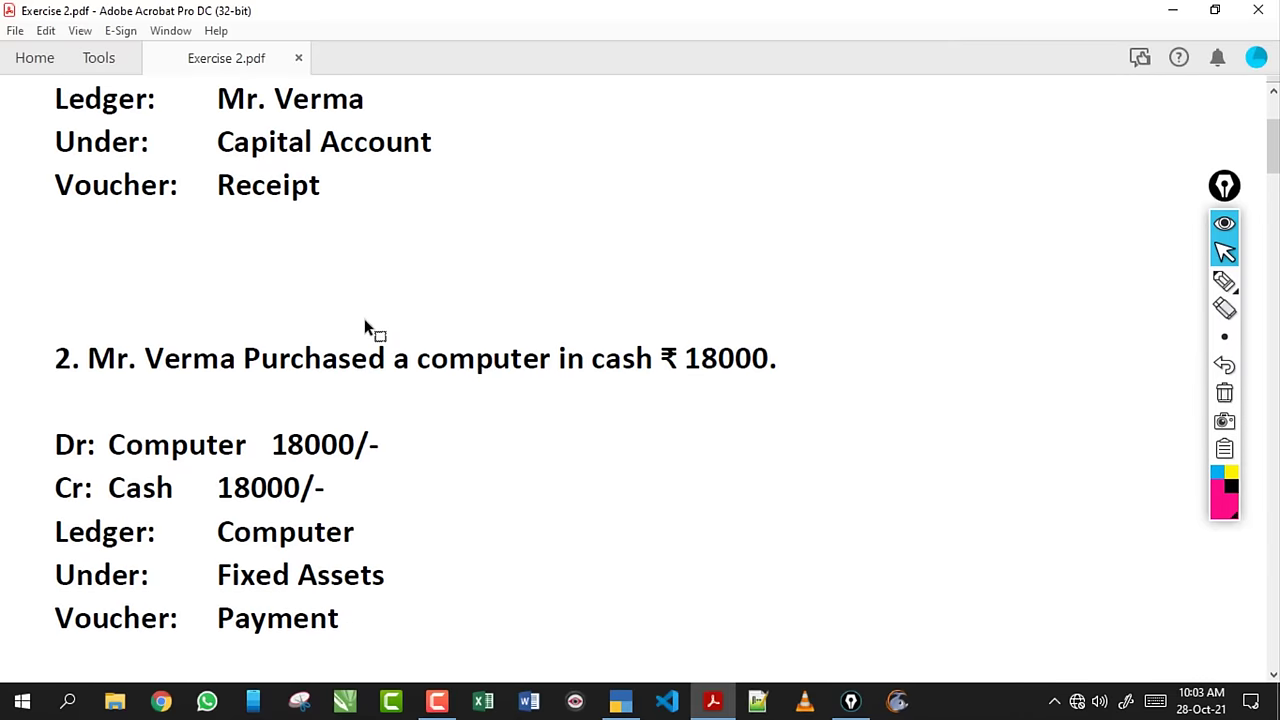
scroll(366, 325, "up", 4)
scroll(366, 325, "up", 1)
scroll(366, 325, "down", 4)
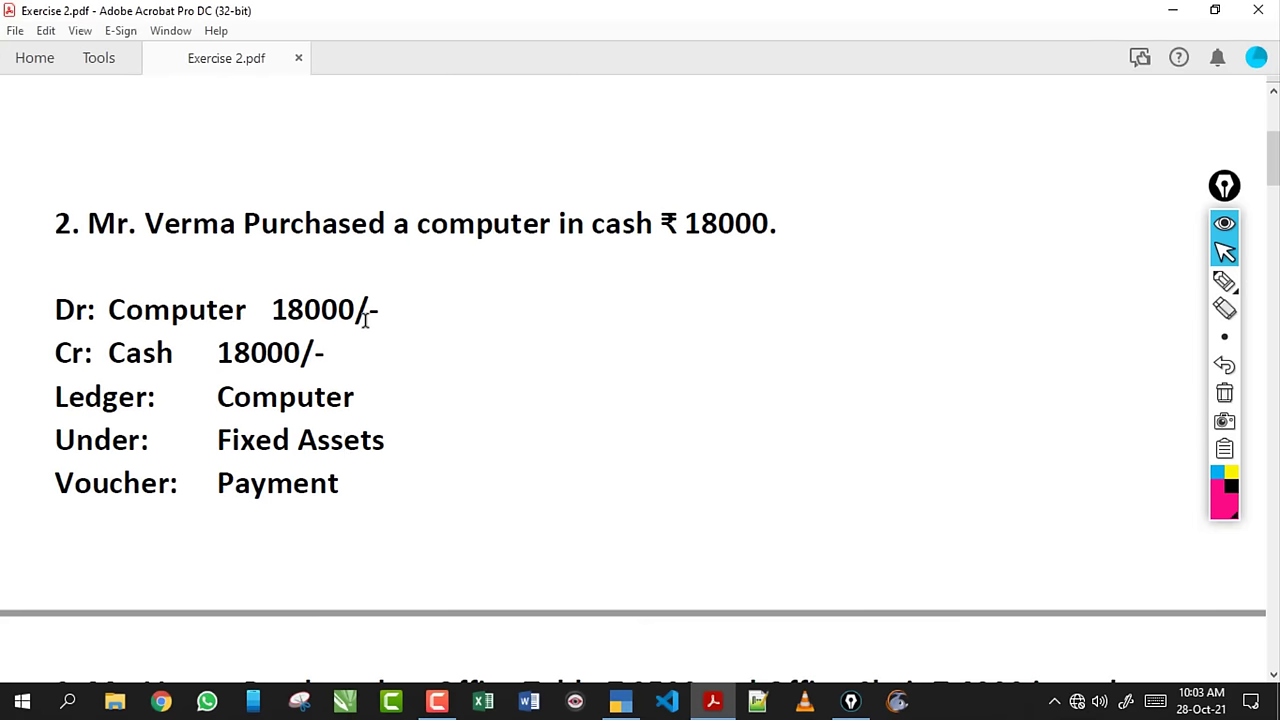
scroll(366, 318, "down", 1)
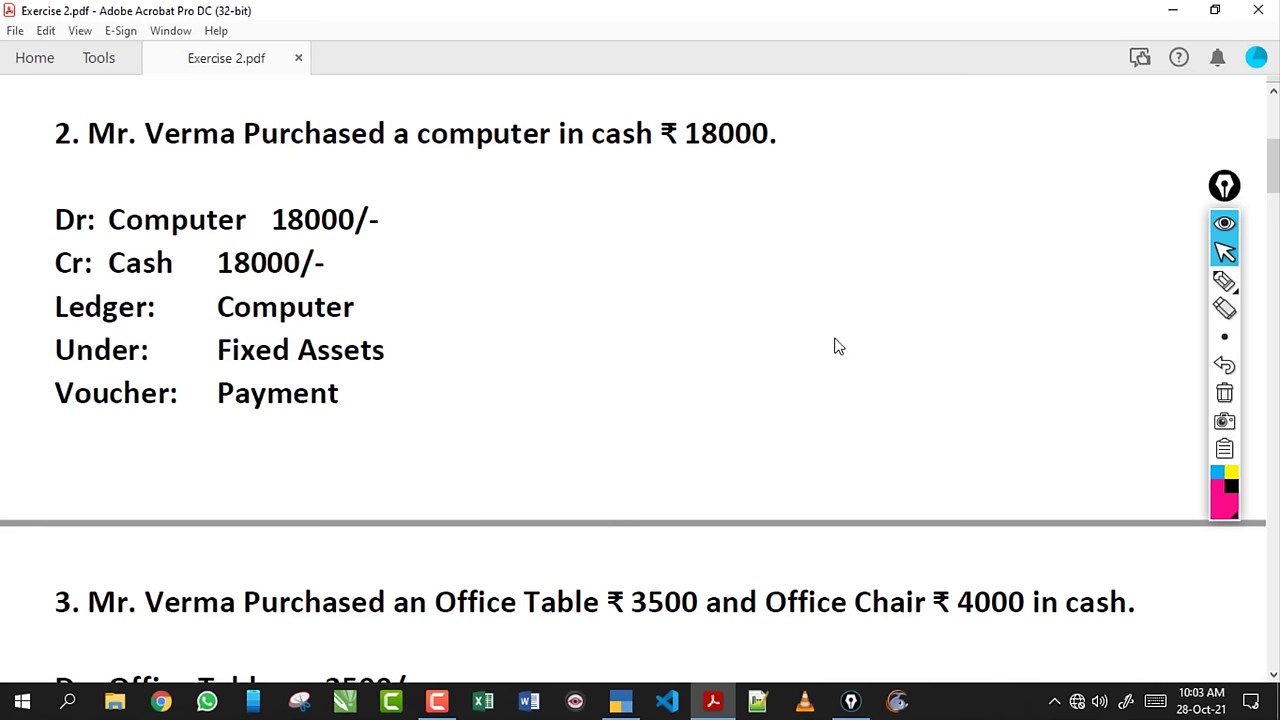
Switch back to TallyPrime, open a new voucher dated 1-4, and change its type to Payment.
left_click(621, 703)
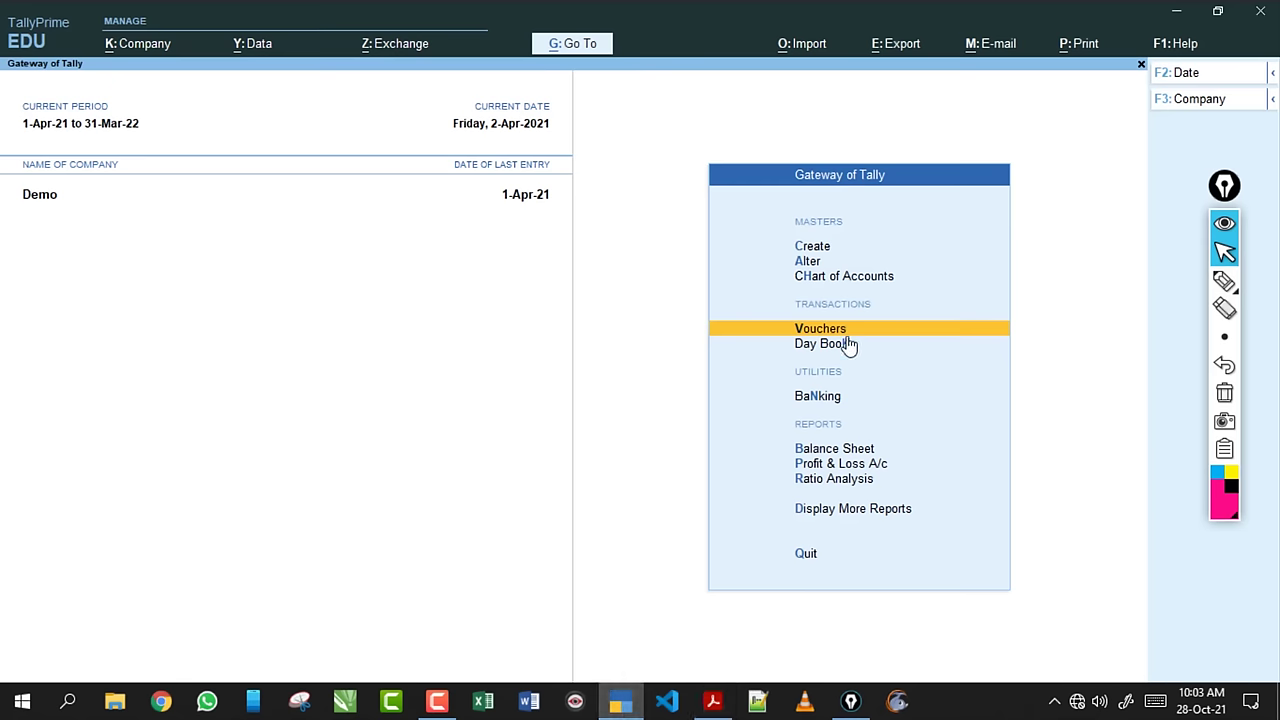
left_click(845, 333)
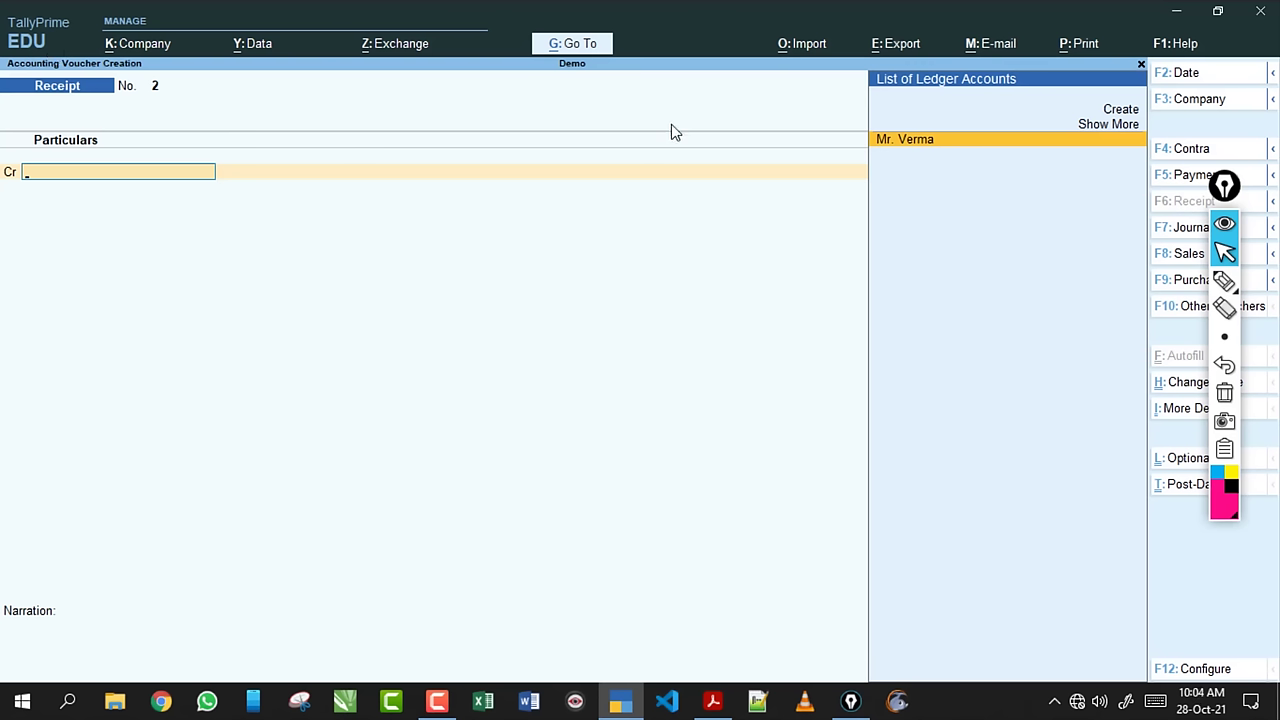
key("F2")
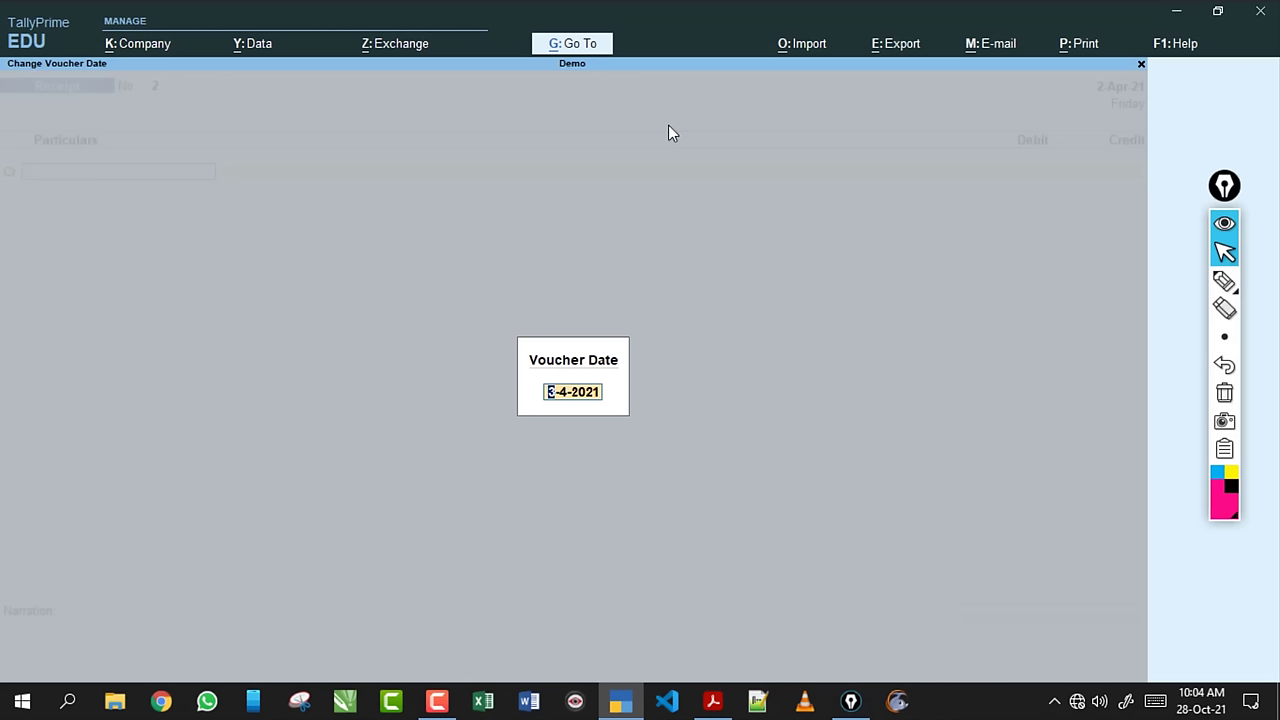
type("1-4")
key("Return")
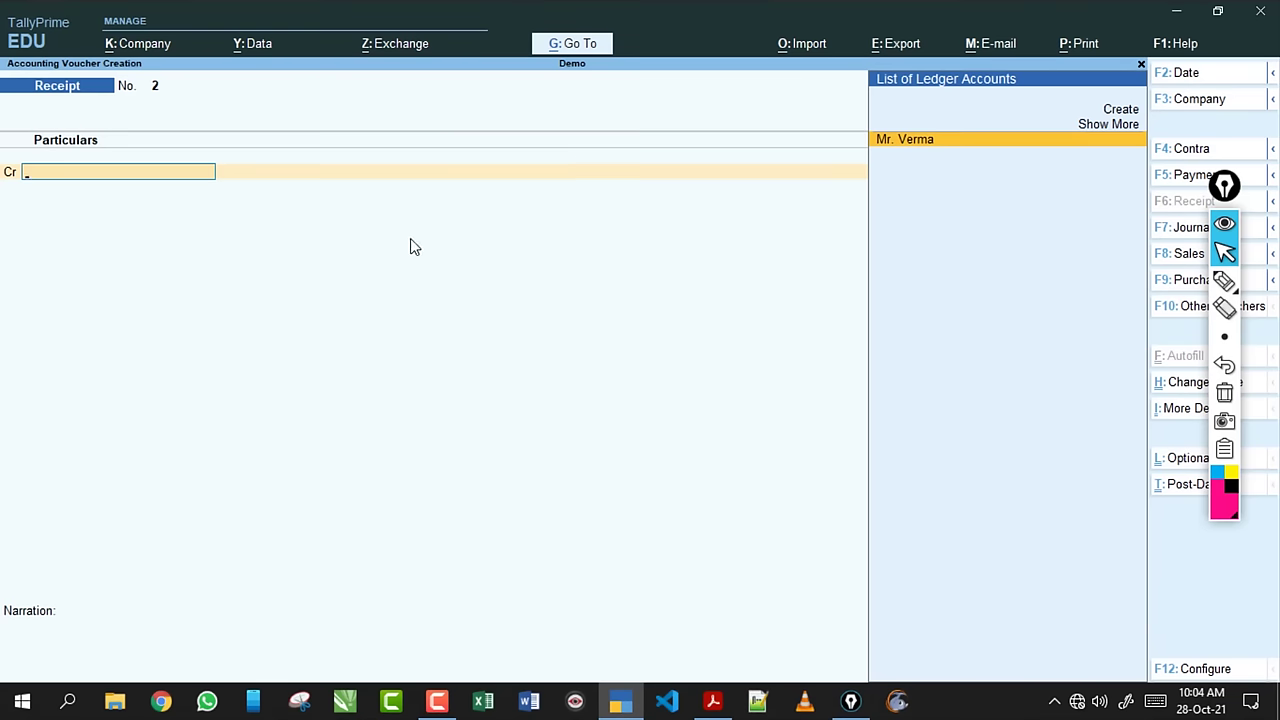
key("F5")
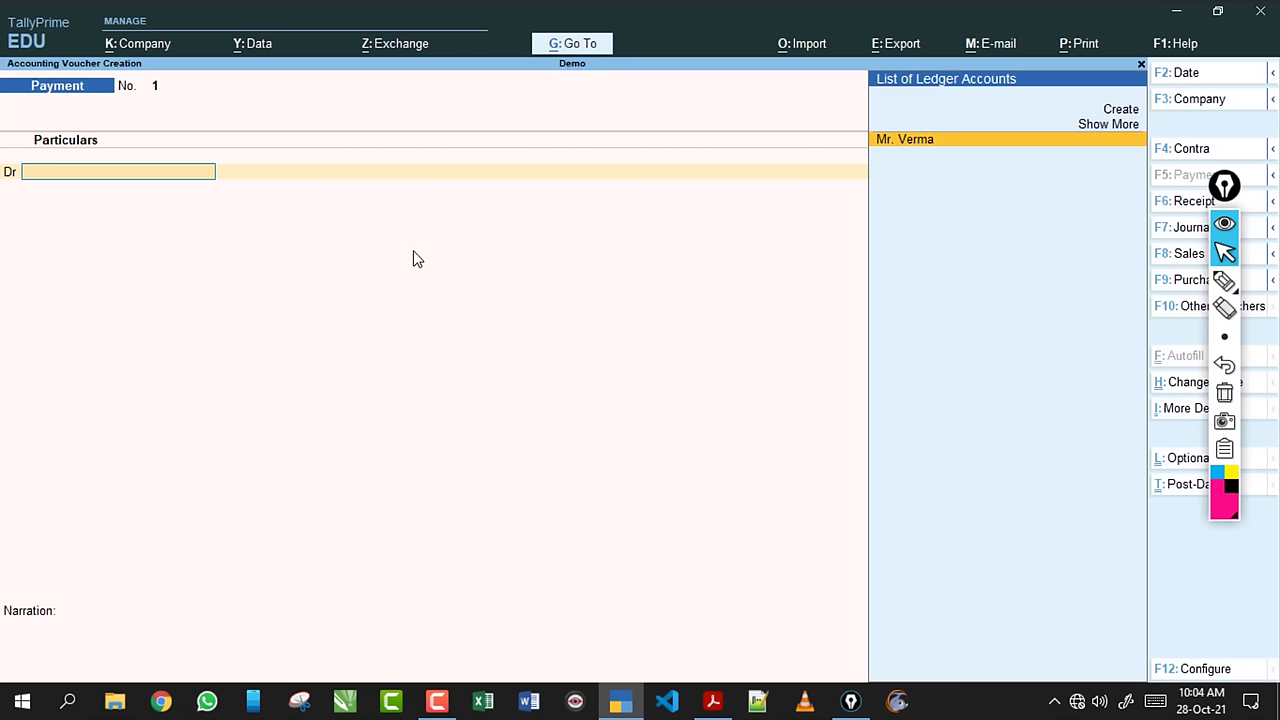
Move the annotation toolbar aside to uncover the voucher type commands and return focus to the payment voucher.
left_click(1224, 187)
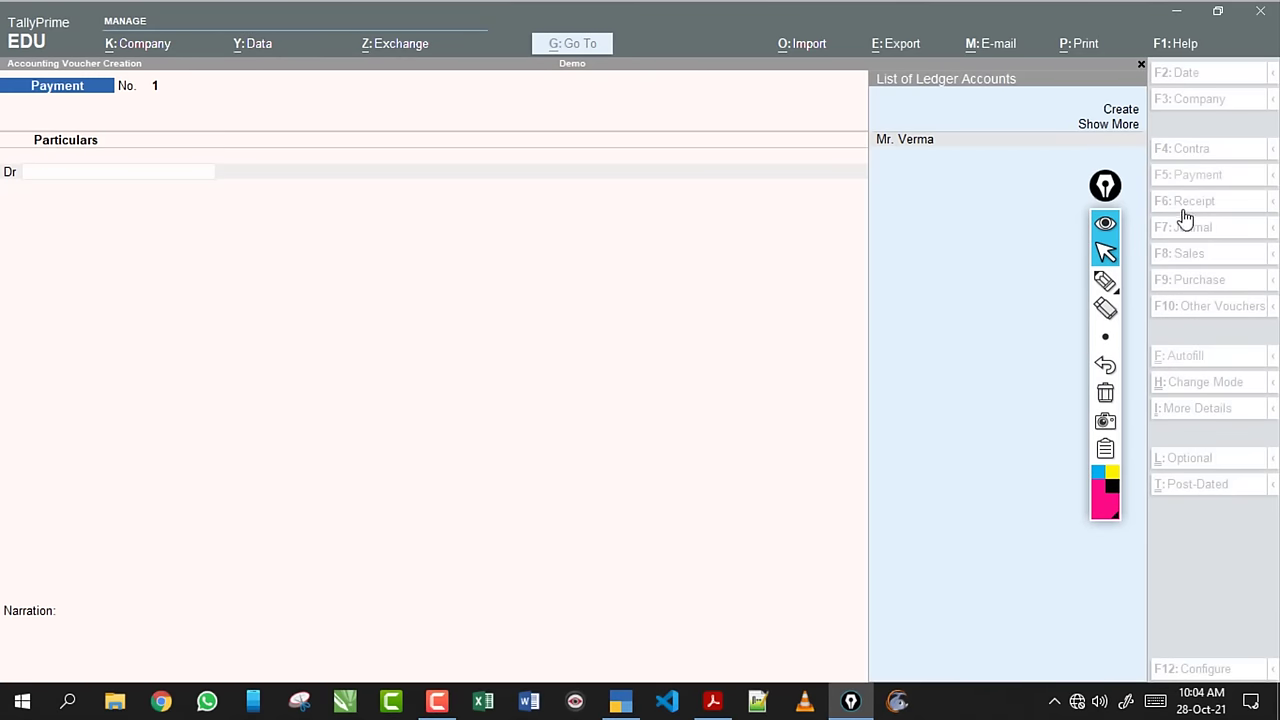
left_click(1105, 186)
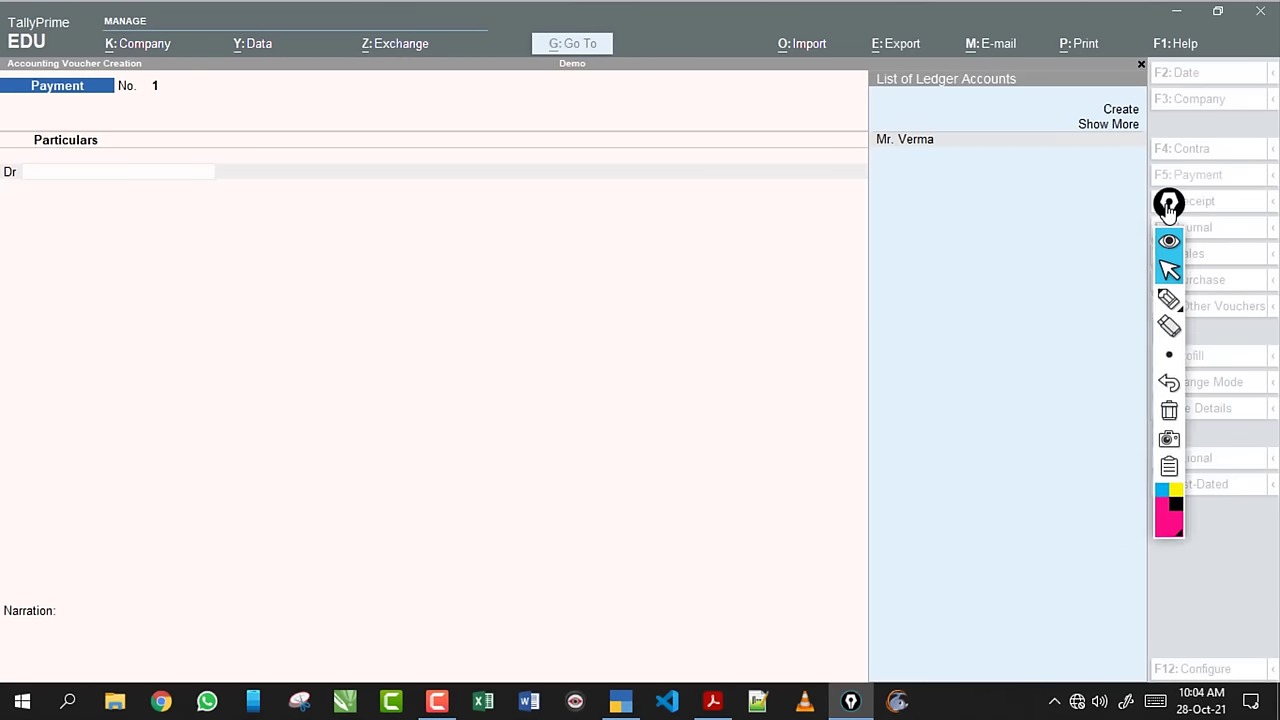
left_click(451, 122)
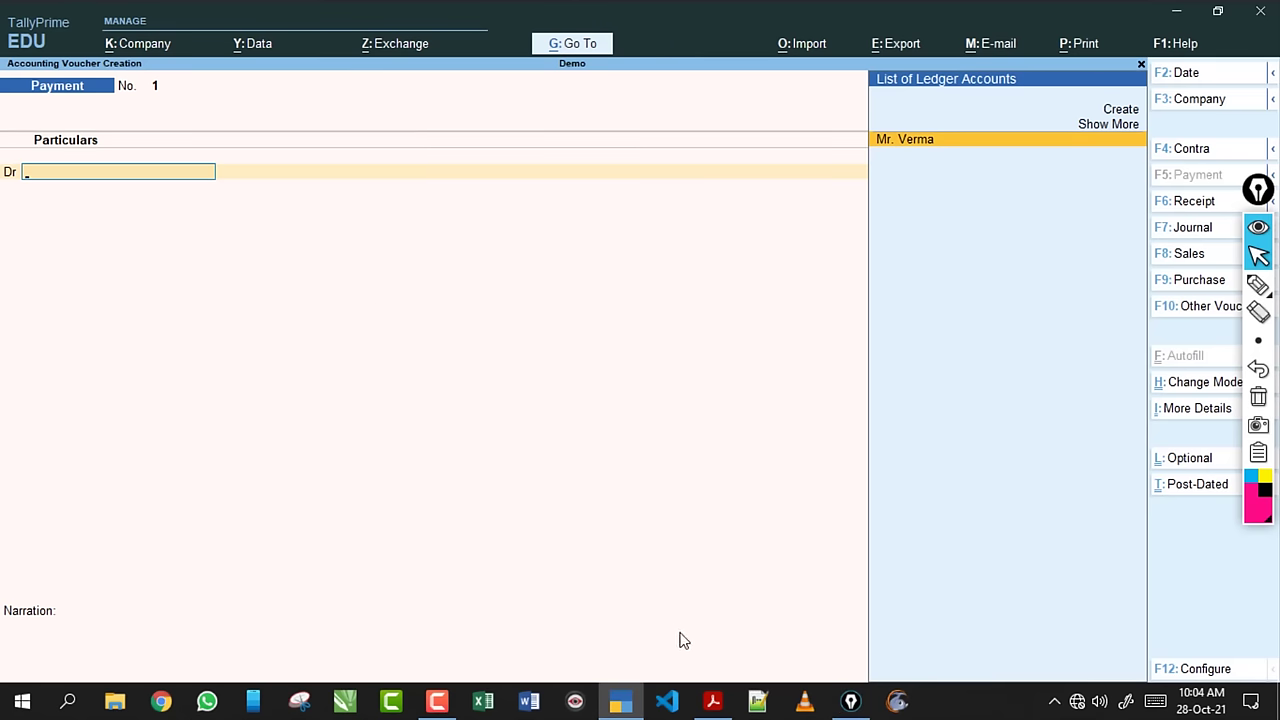
Check Exercise 2.pdf, return to the payment voucher, and open and cancel a blank ledger creation form.
left_click(712, 700)
left_click(712, 700)
key("ctrl")
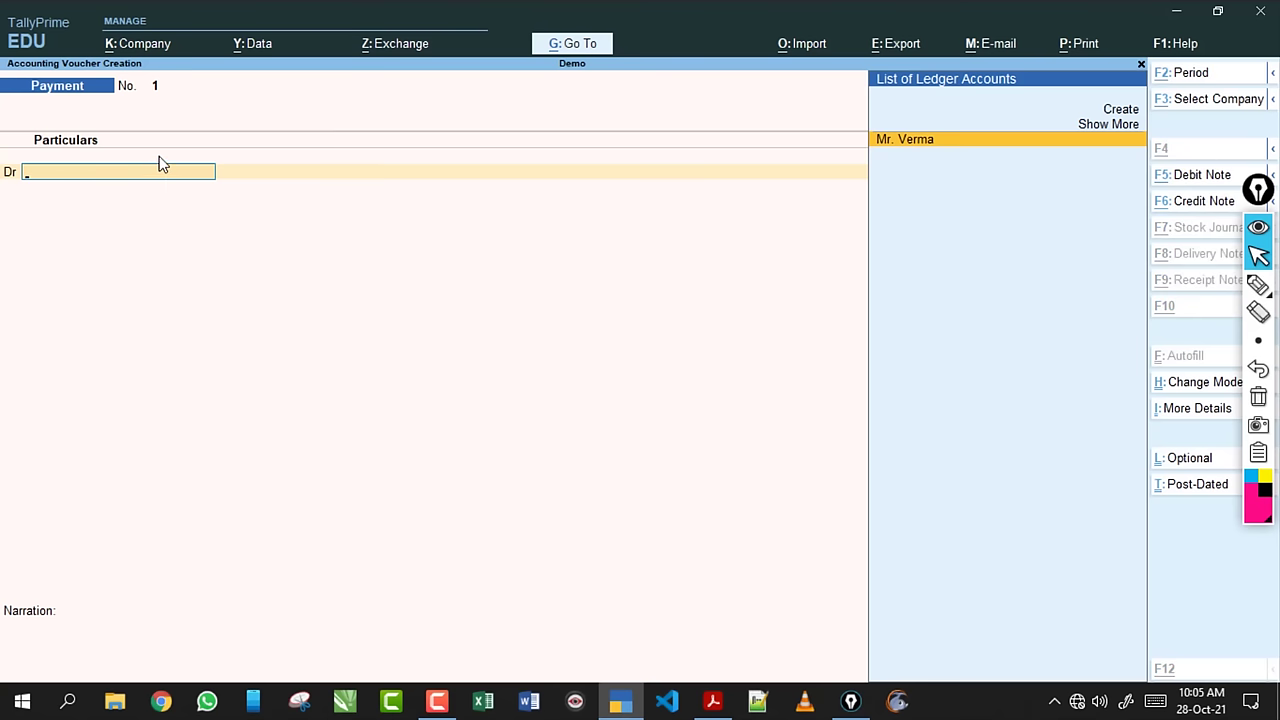
key("alt+c")
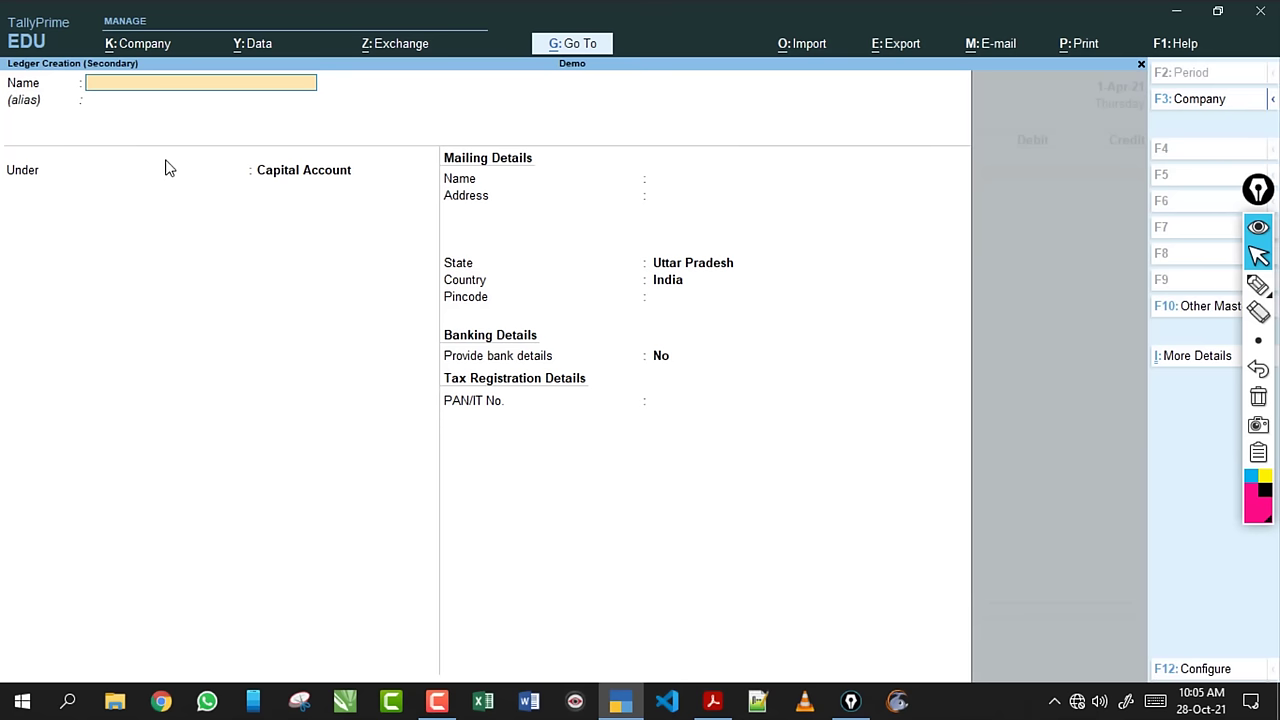
key("Escape")
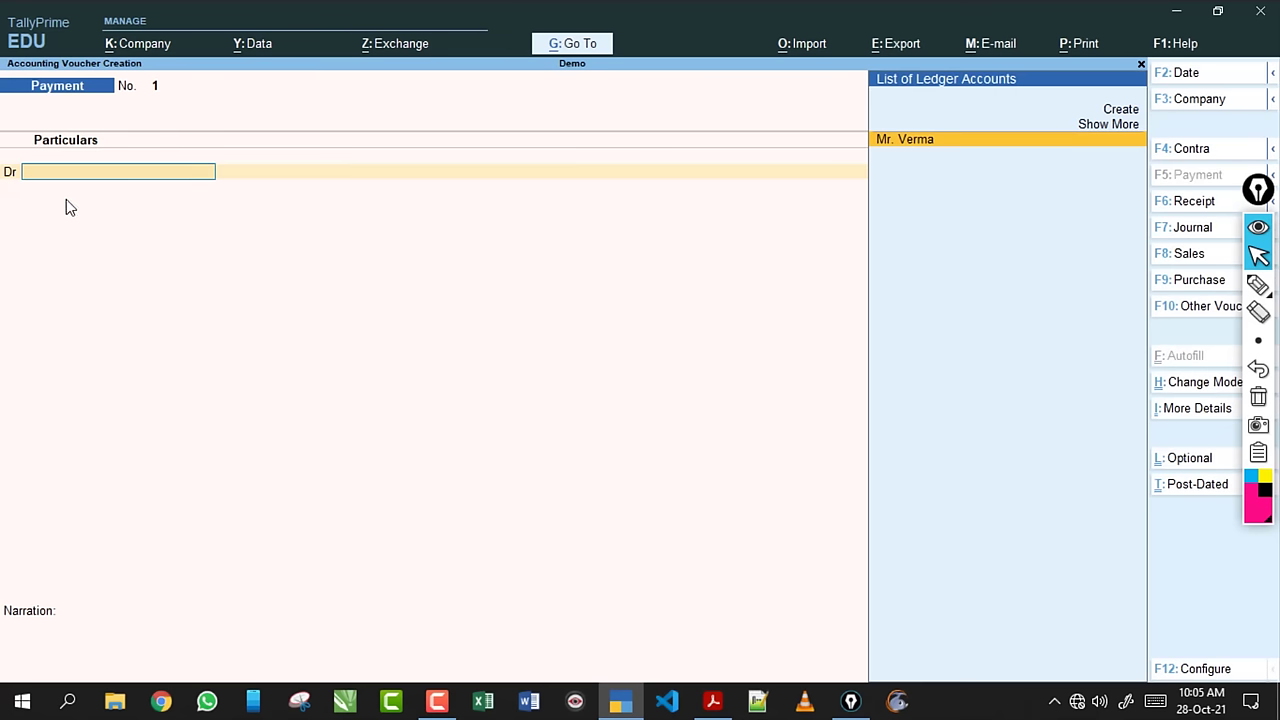
Create a ledger from the payment voucher's debit line, naming it Computer and placing it under Fixed Assets.
key("alt")
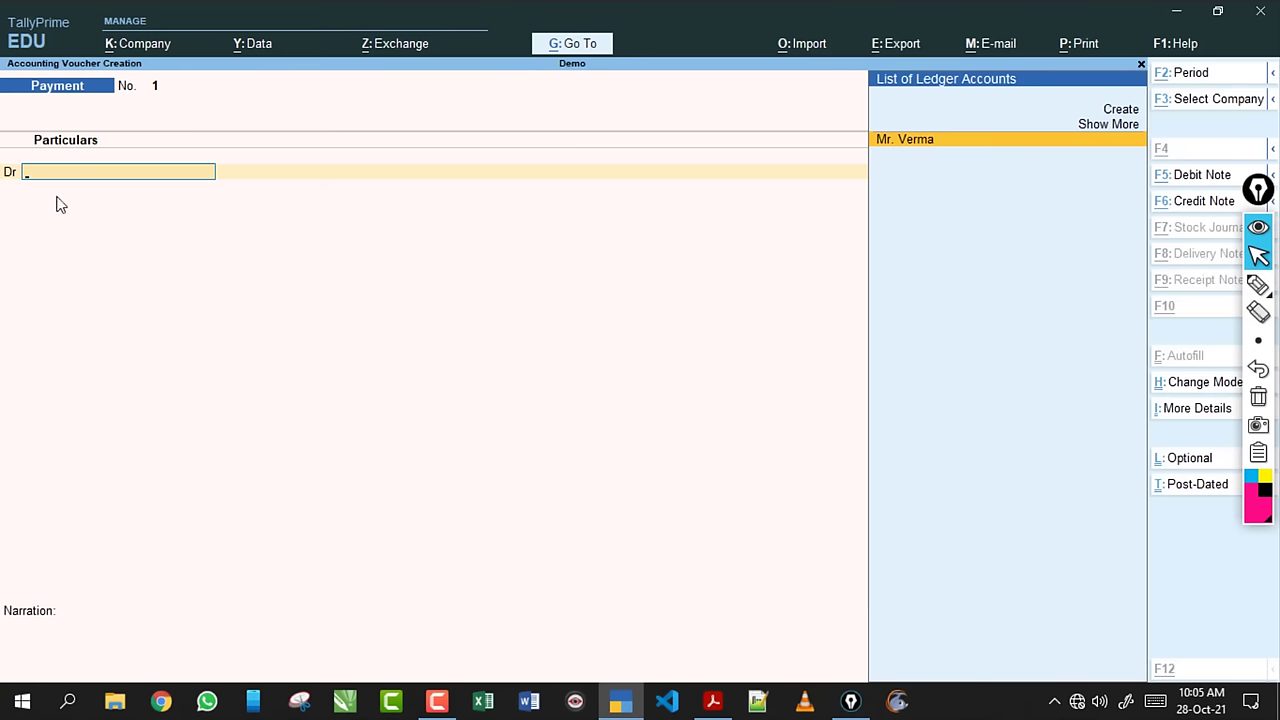
key("alt+c")
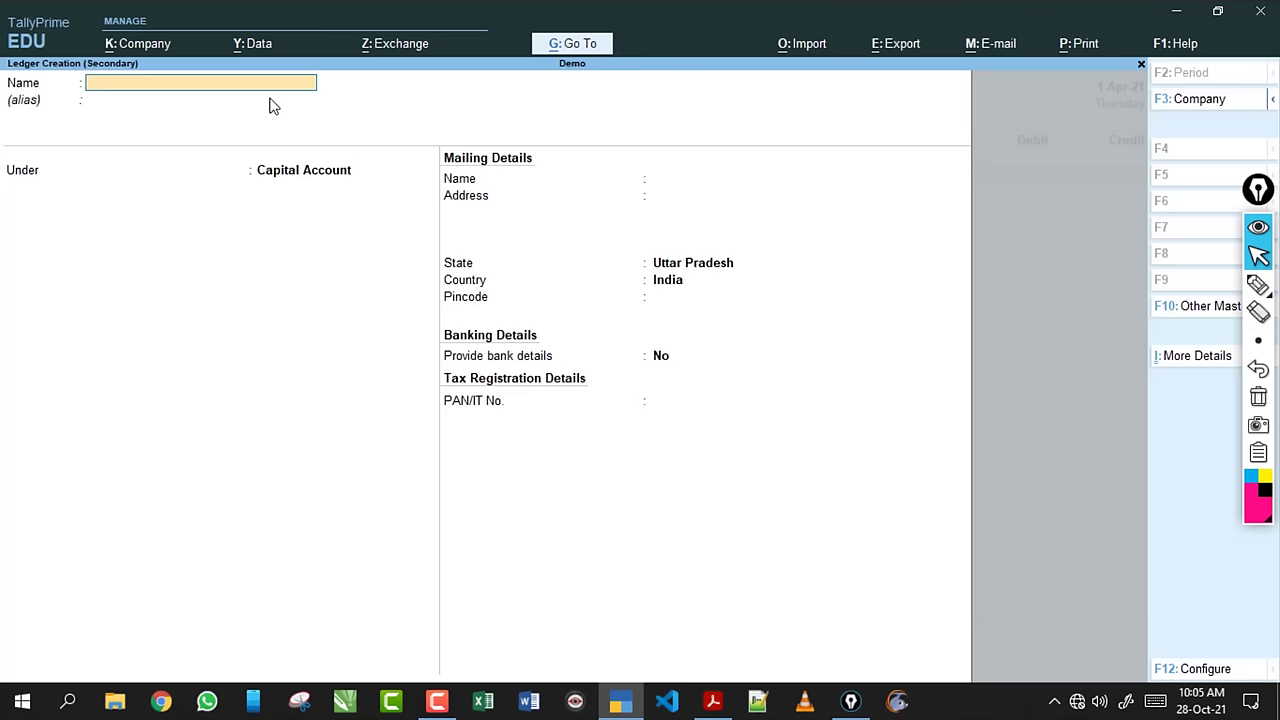
type("Computer")
key("Return")
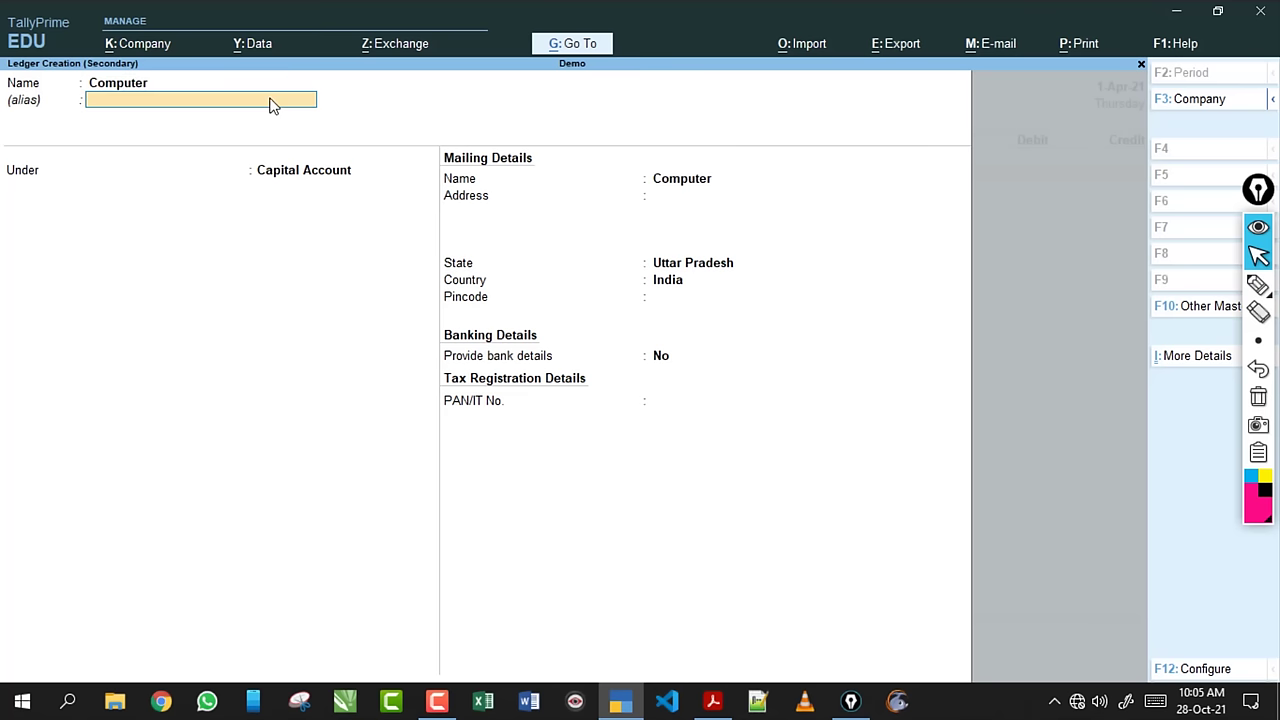
key("Return")
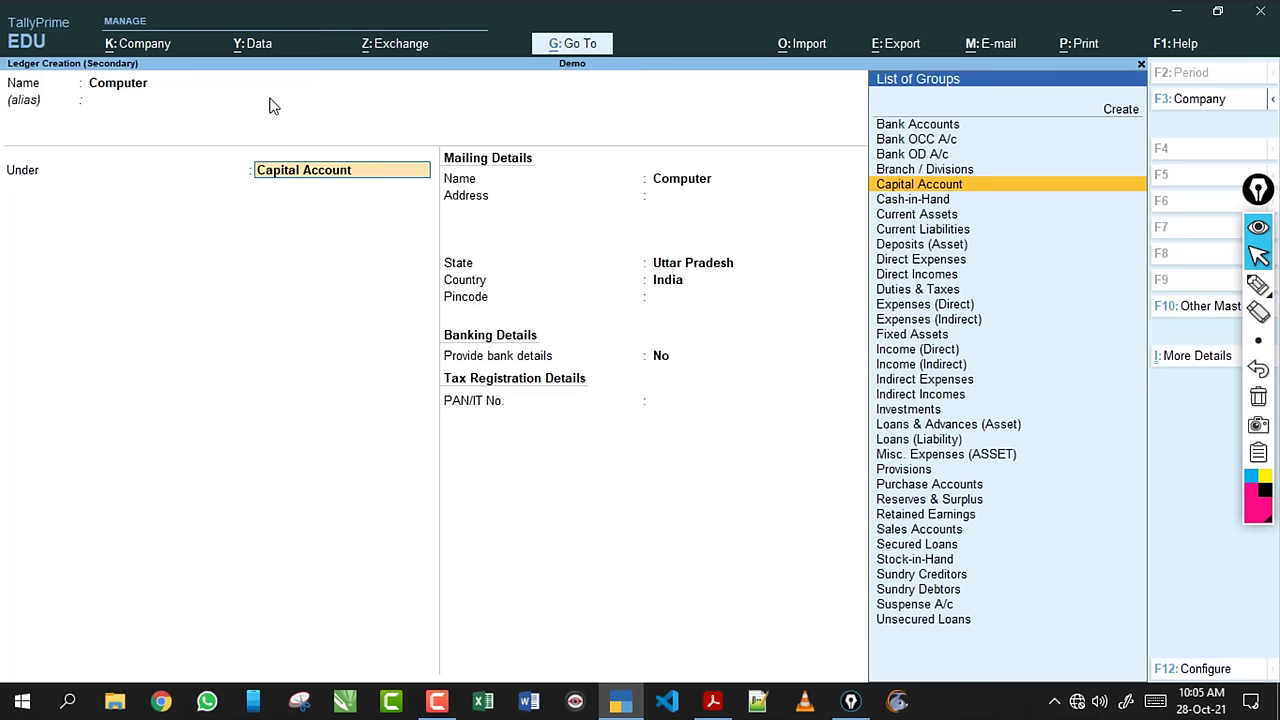
type("Fix")
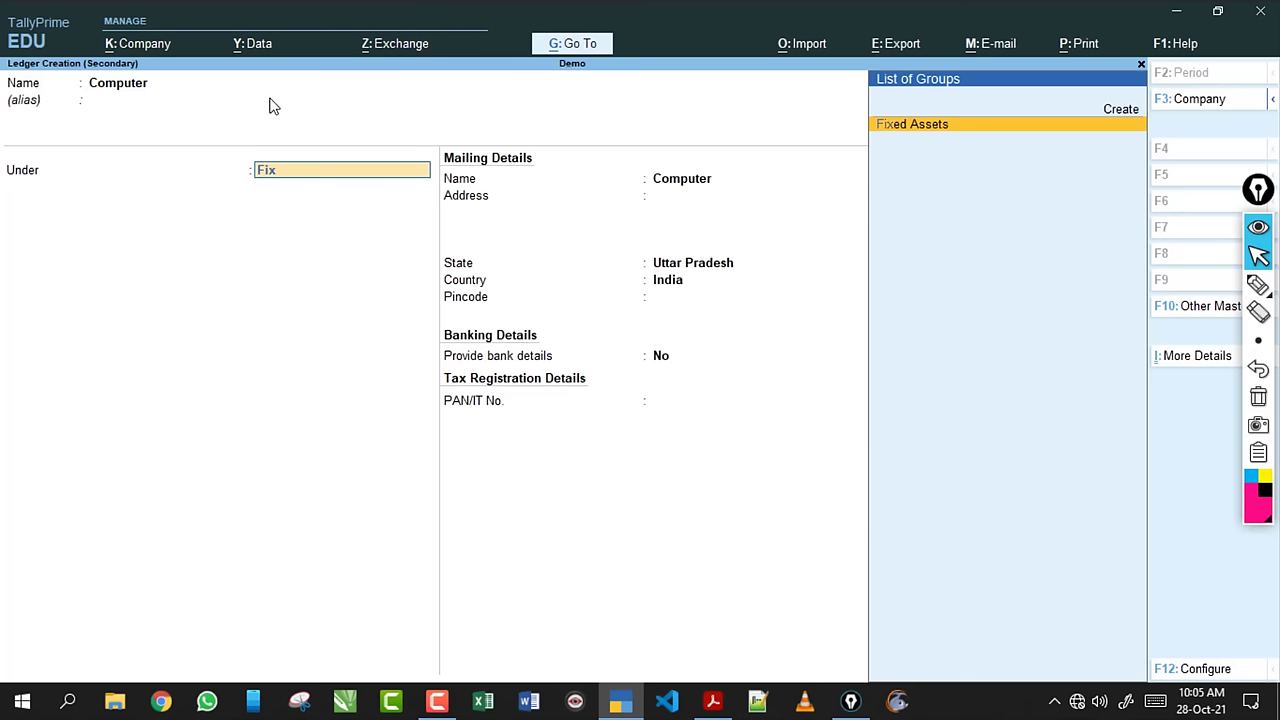
key("Return")
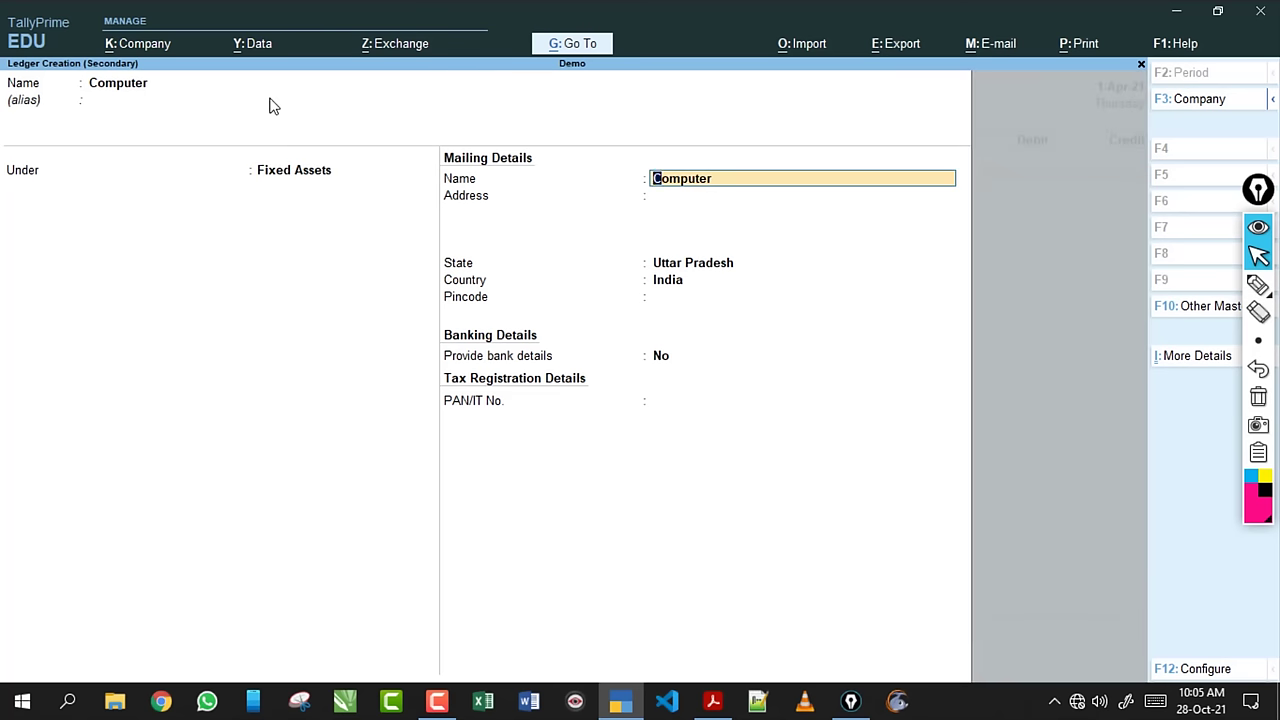
Keep the default mailing, banking and tax details of the Computer ledger and save it.
key("Return")
key("Return")
key("Return")
key("Return")
key("Return")
key("Return")
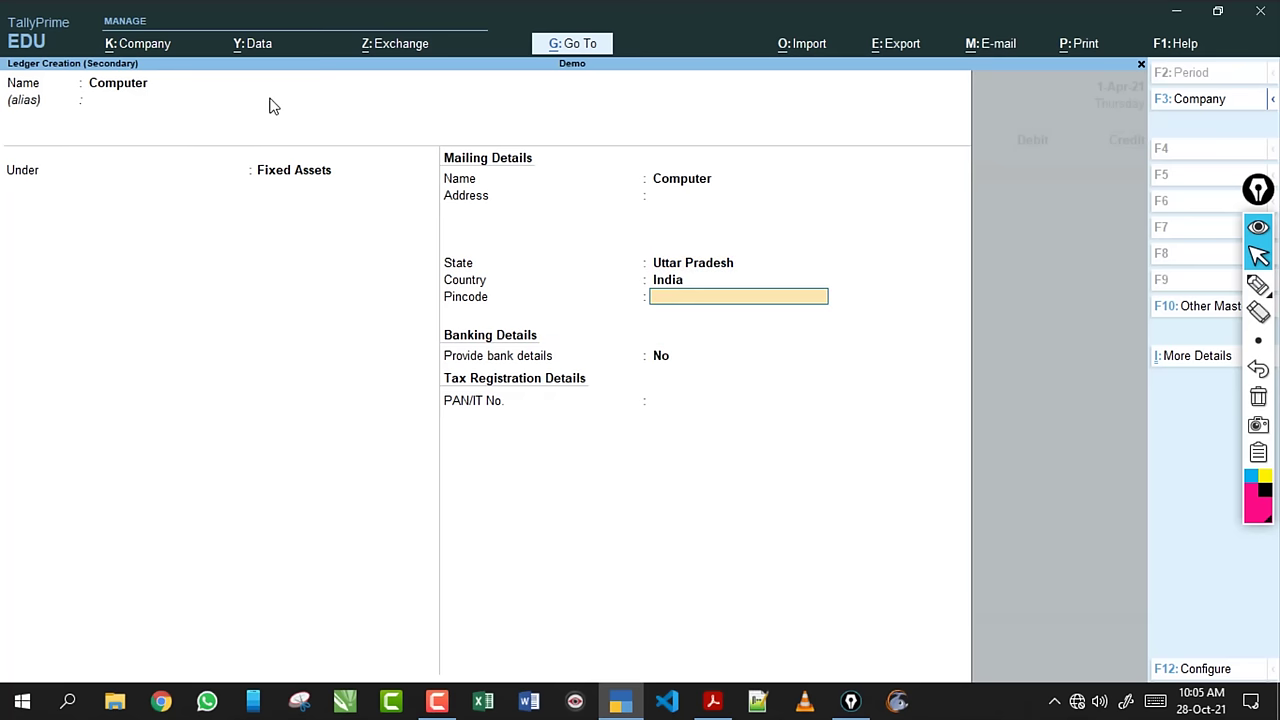
key("Return")
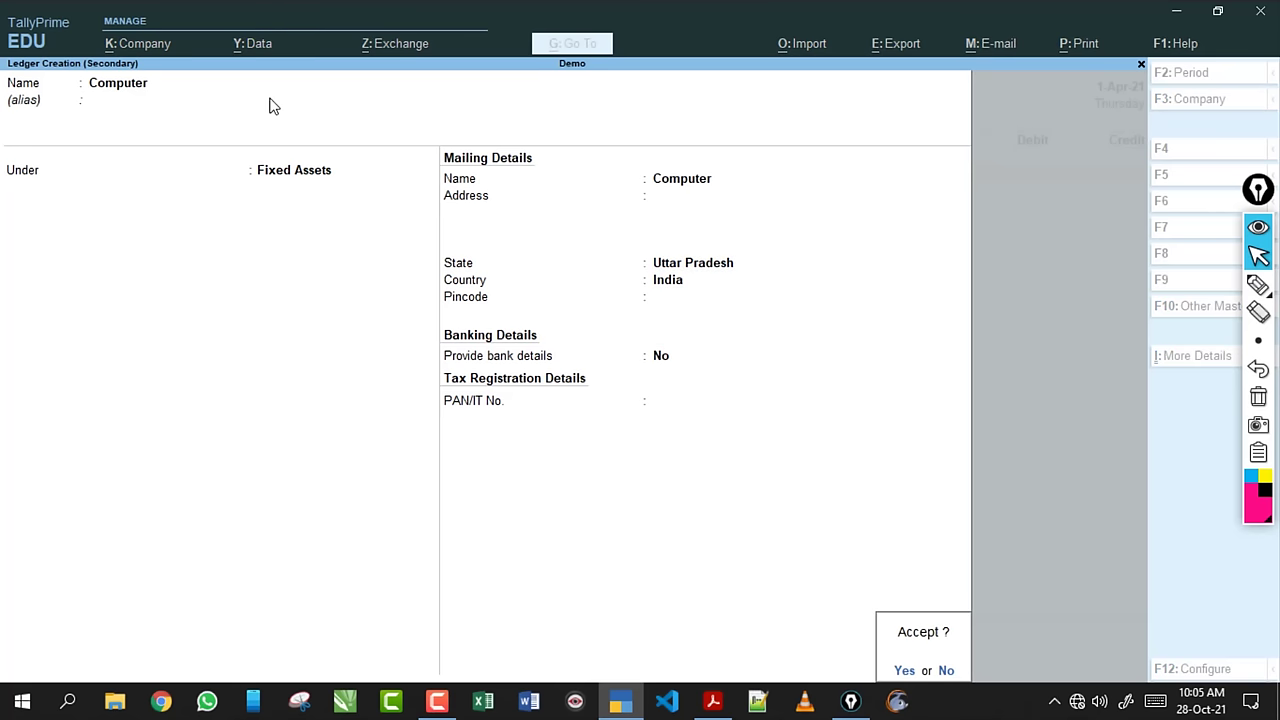
key("Return")
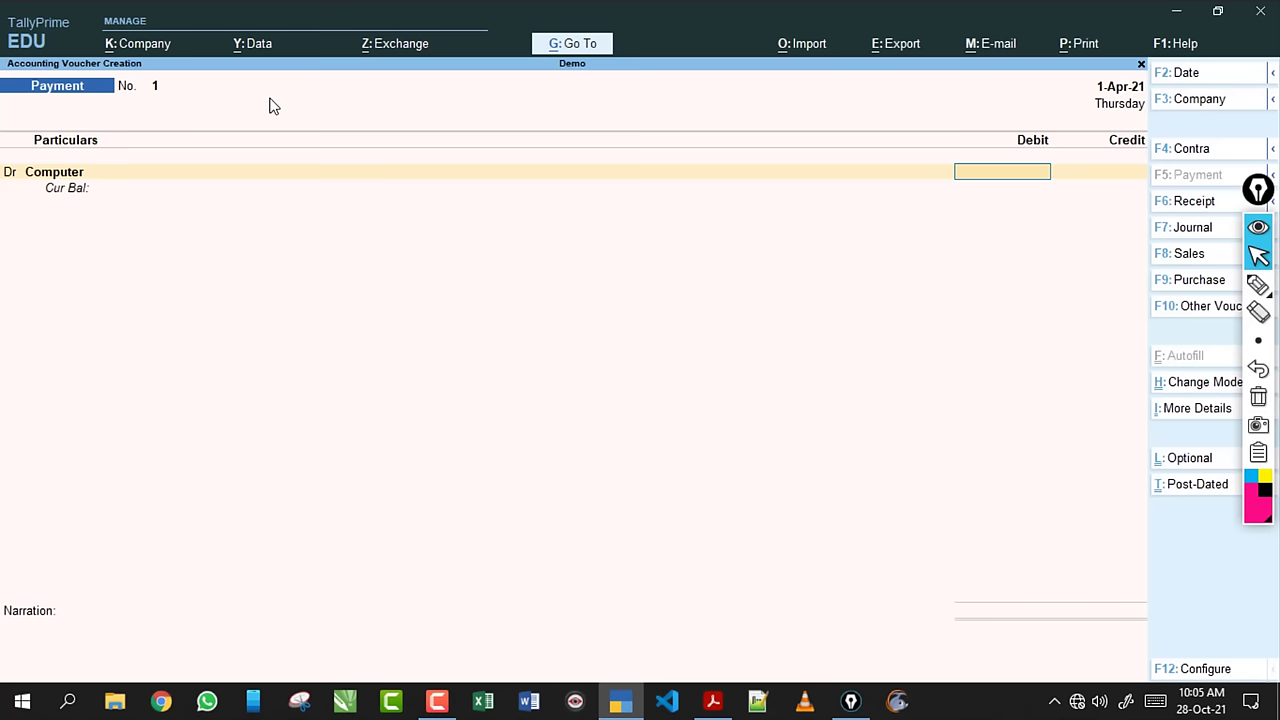
Debit Computer with 18000, credit Cash with the same amount, and save the payment voucher without a narration.
type("18000")
key("Return")
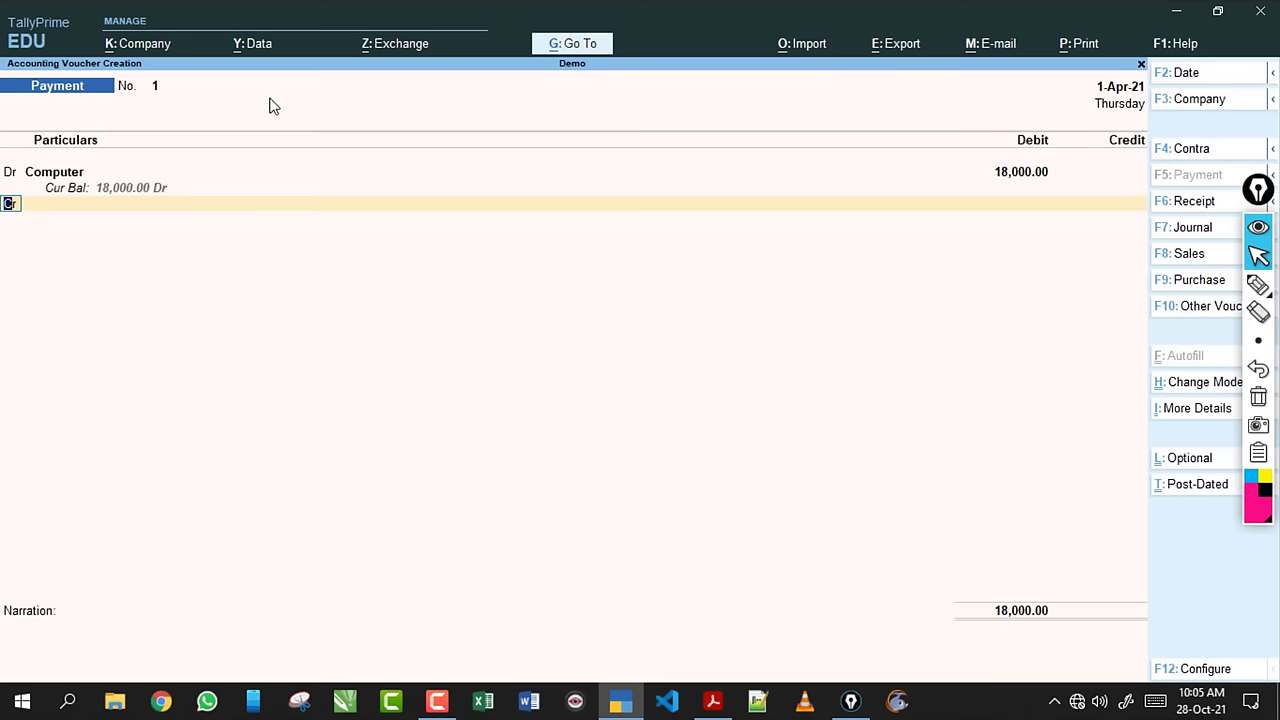
key("Return")
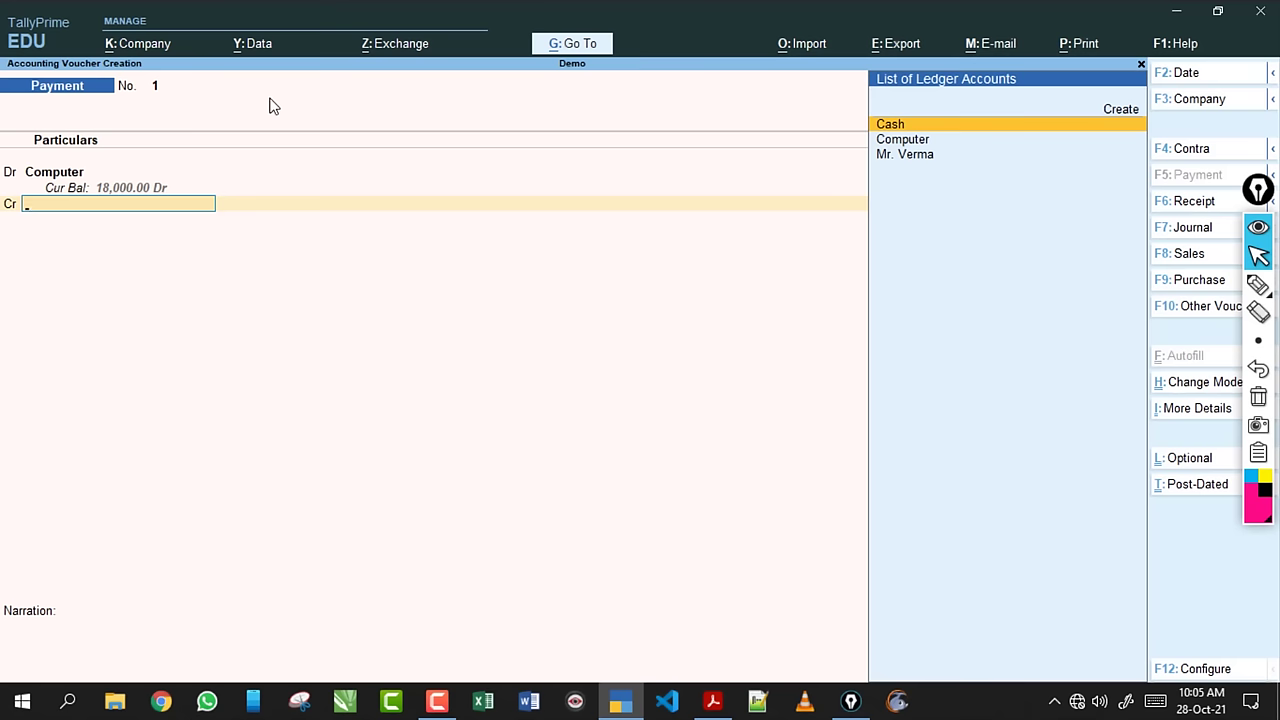
key("Return")
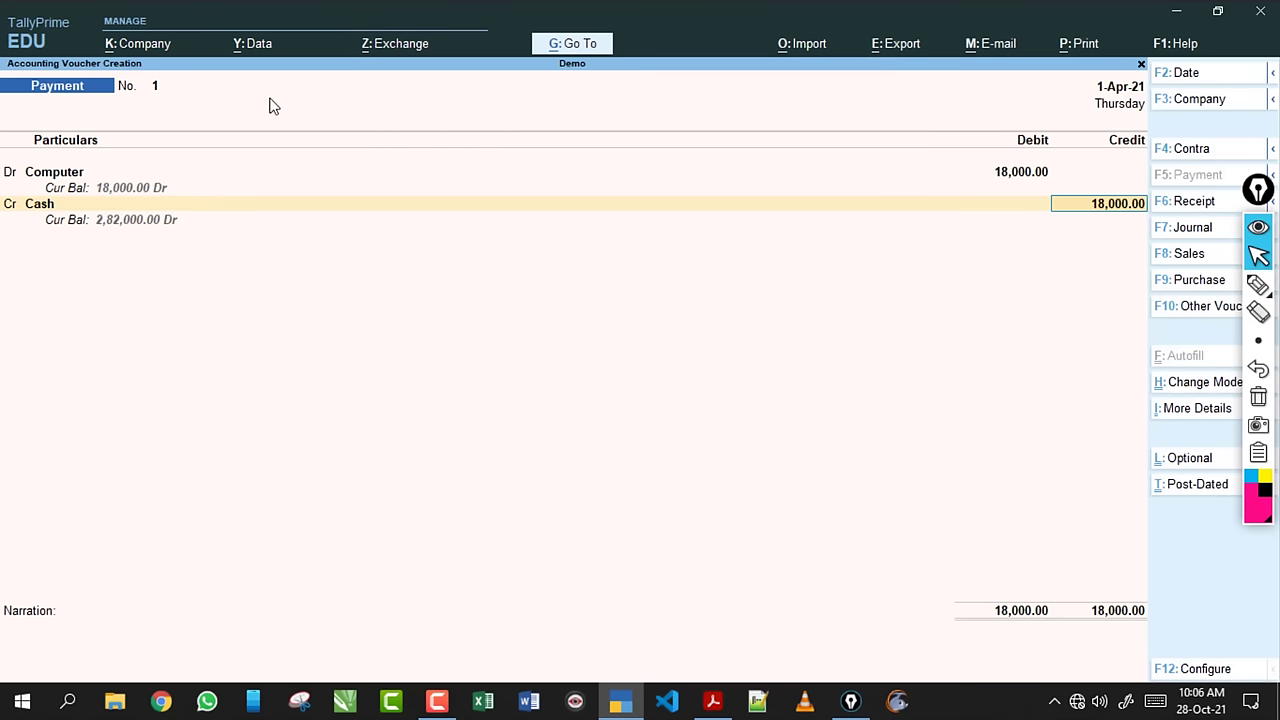
key("Return")
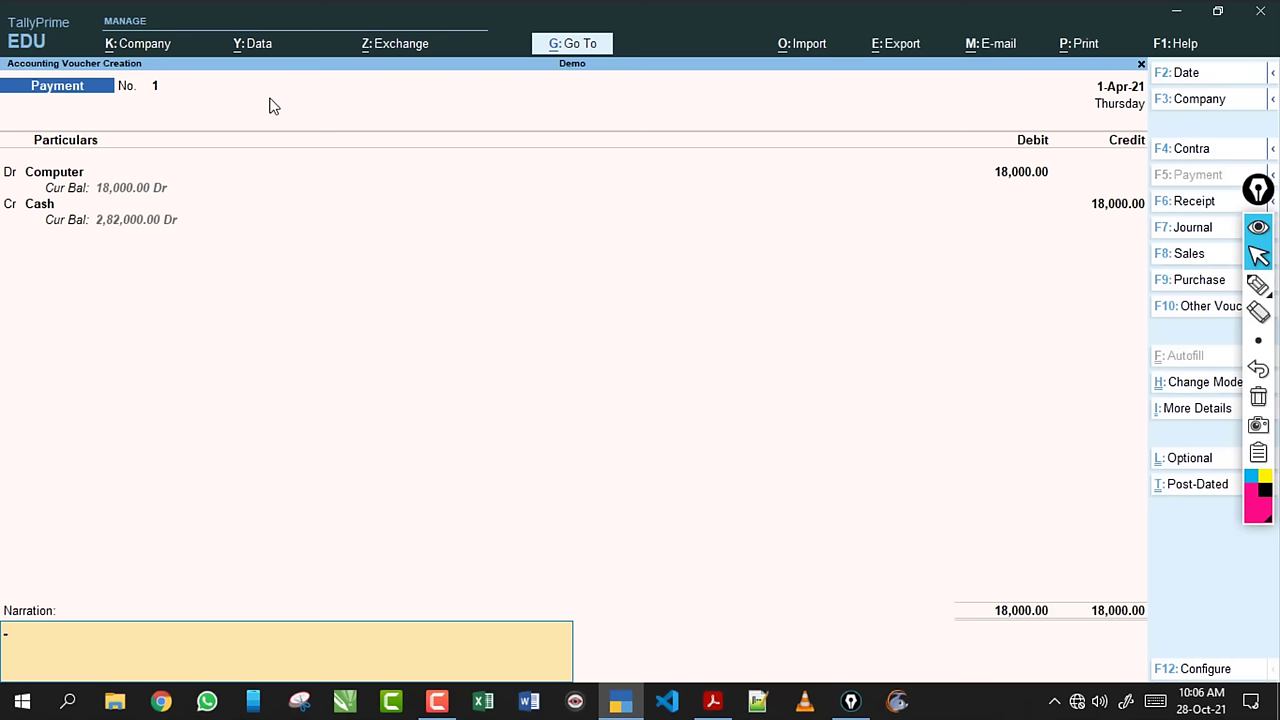
key("Return")
key("Return")
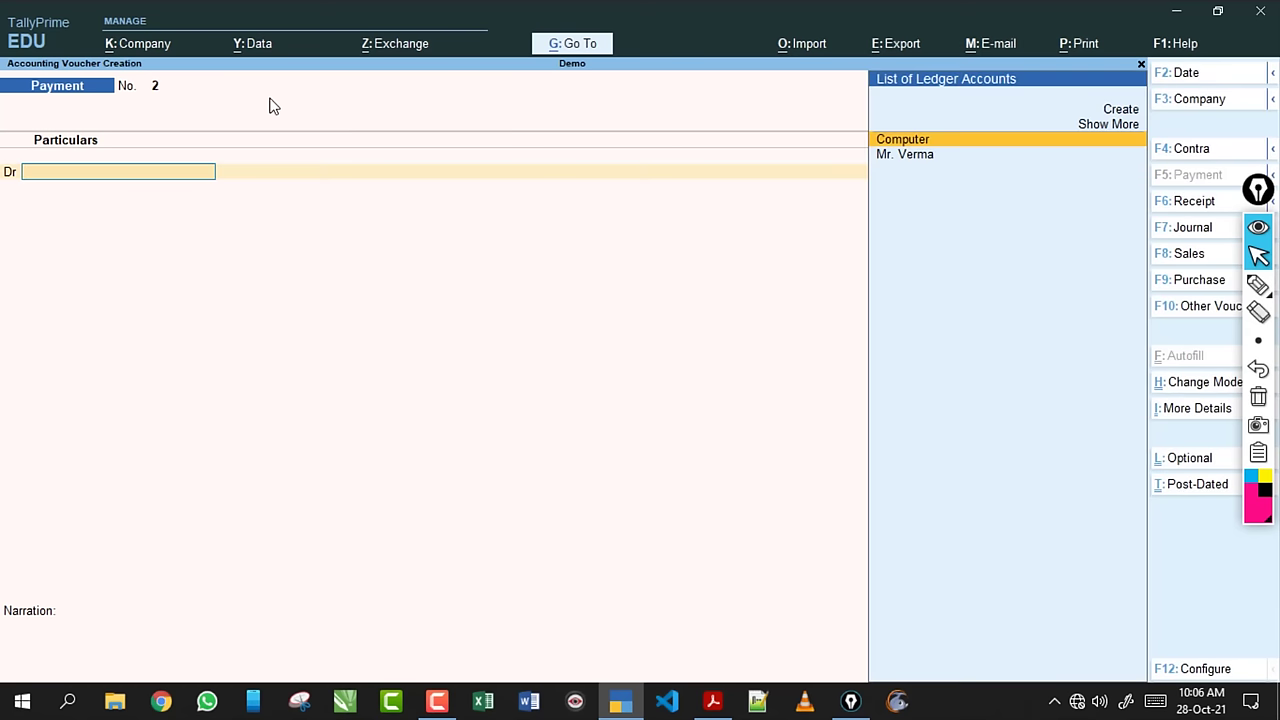
Leave voucher entry and examine the payment and receipt entries in the Day Book.
key("Escape")
key("Return")
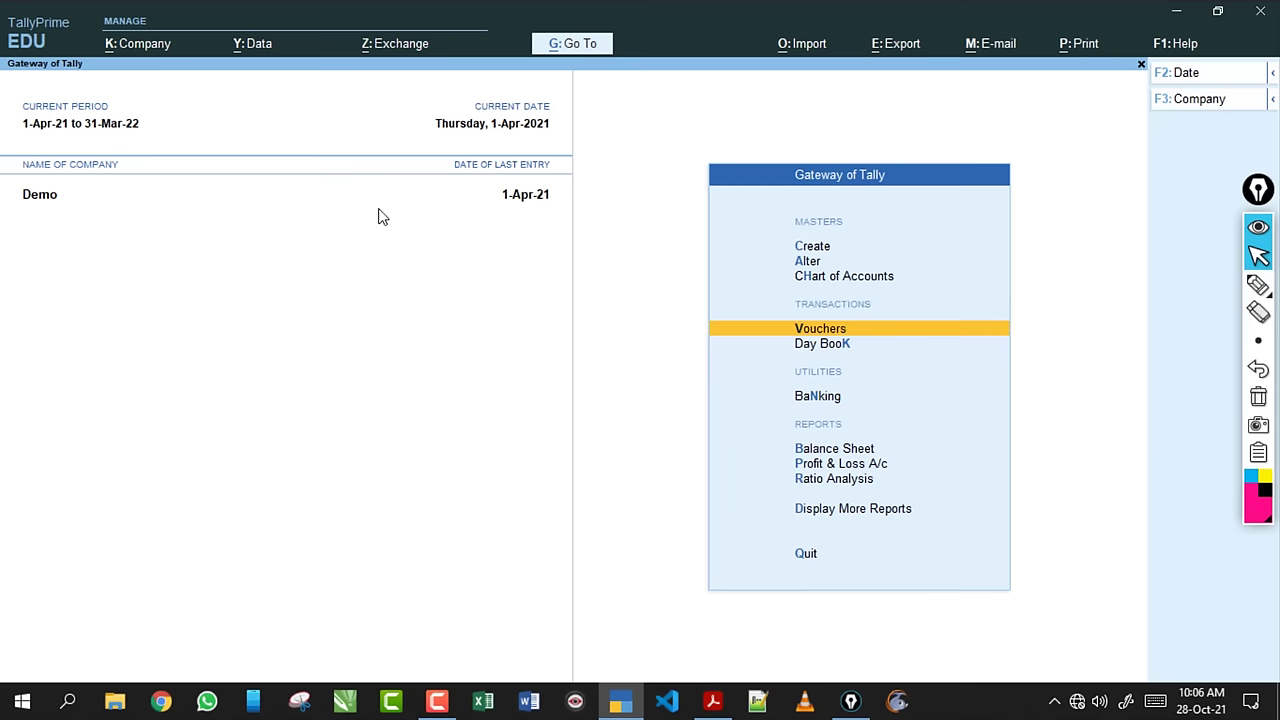
key("Down")
key("Return")
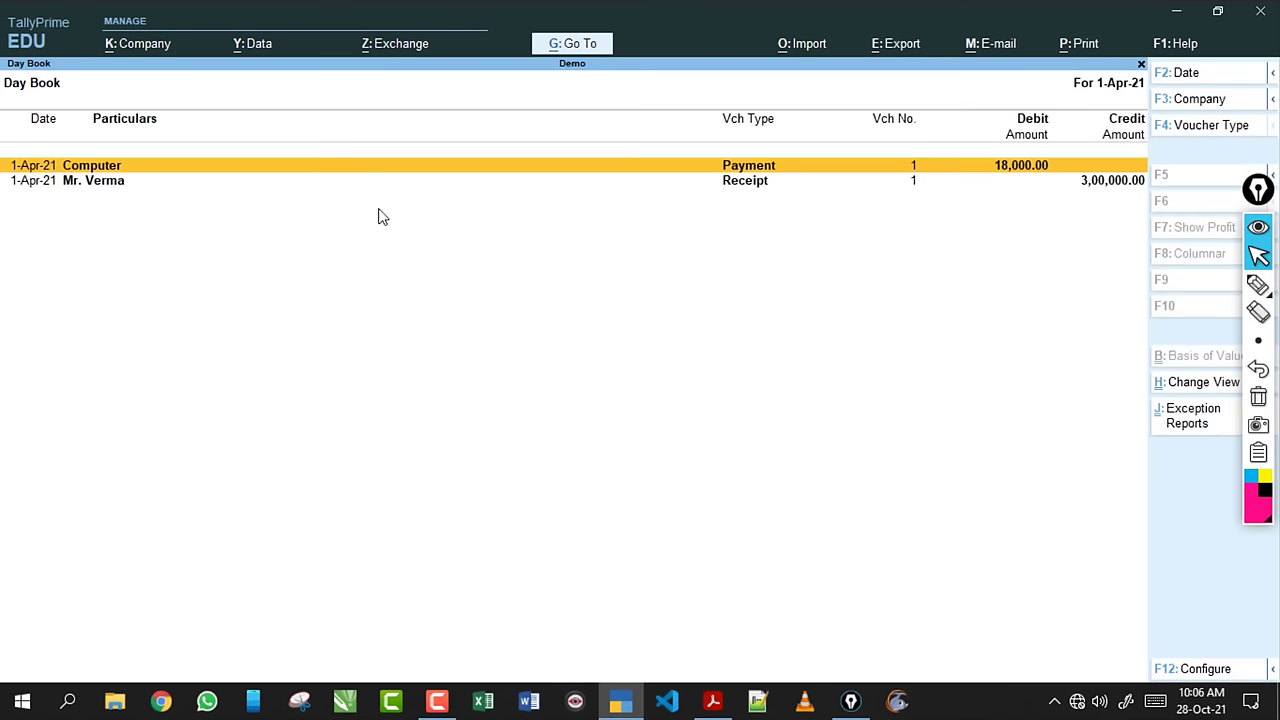
key("Down")
key("Up")
key("Down")
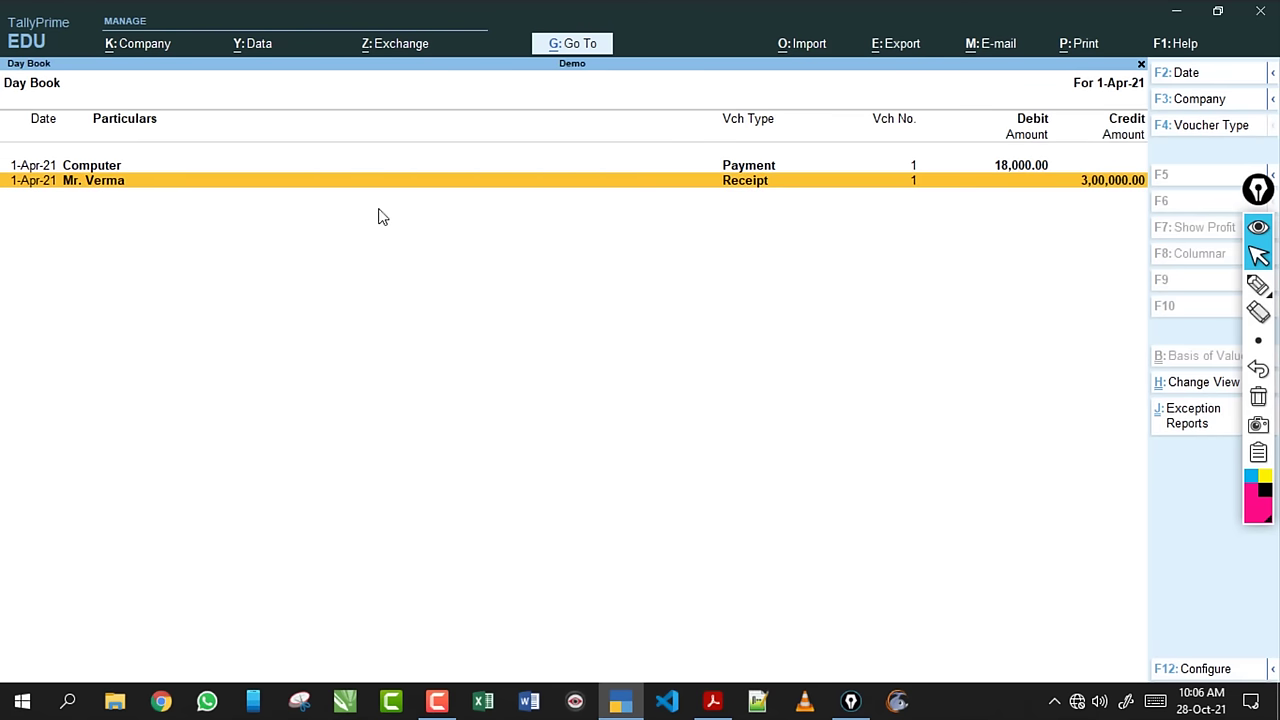
key("Up")
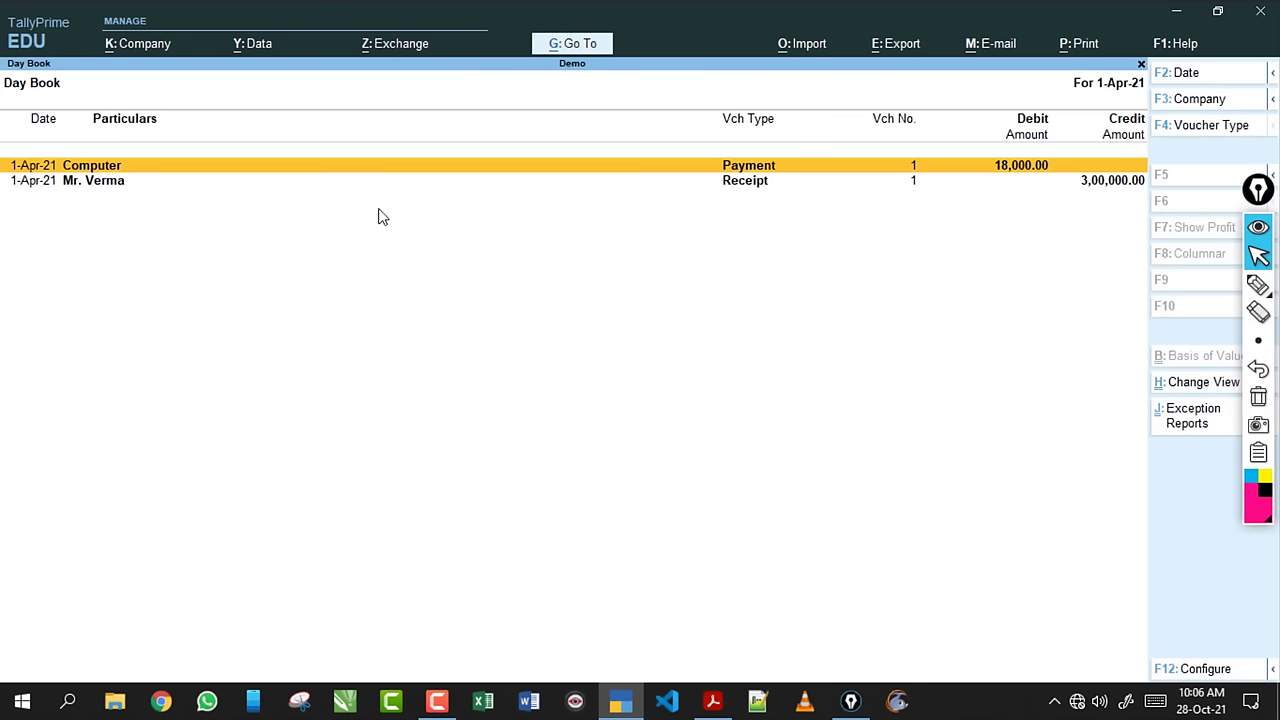
Alternate between the voucher entry screen and the Day Book, ending in a blank payment voucher.
key("Escape")
key("Up")
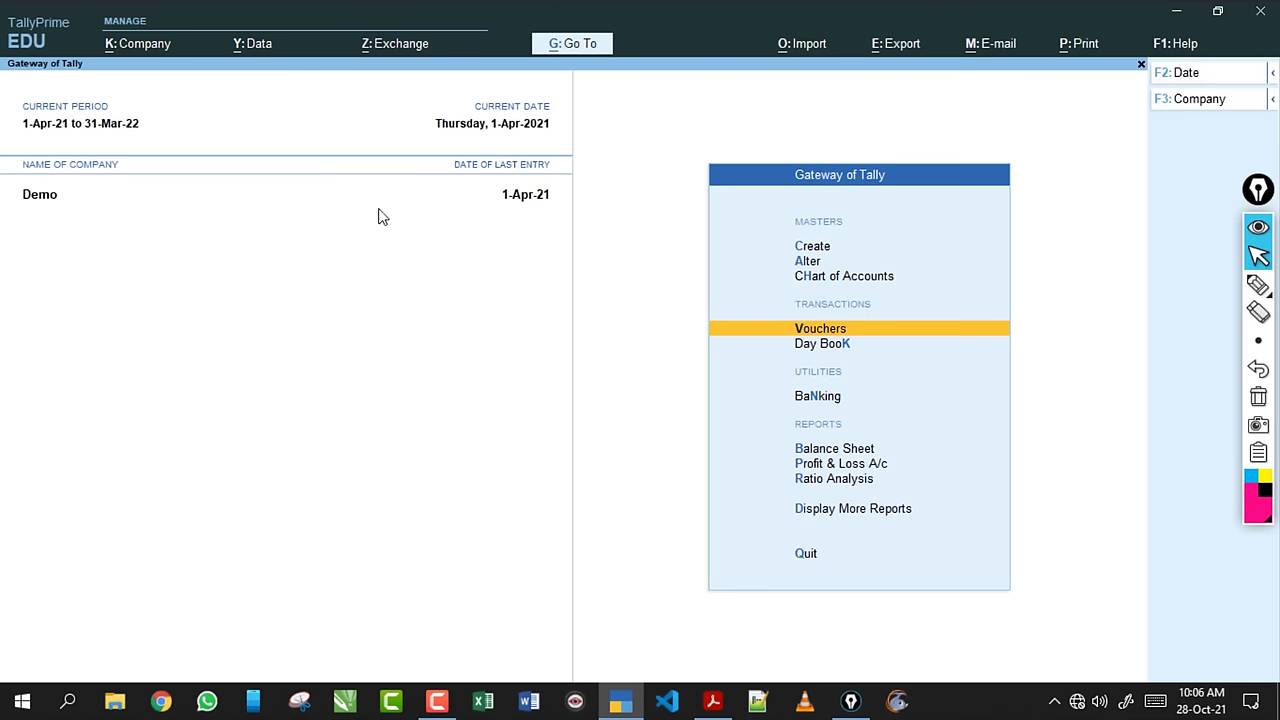
key("Return")
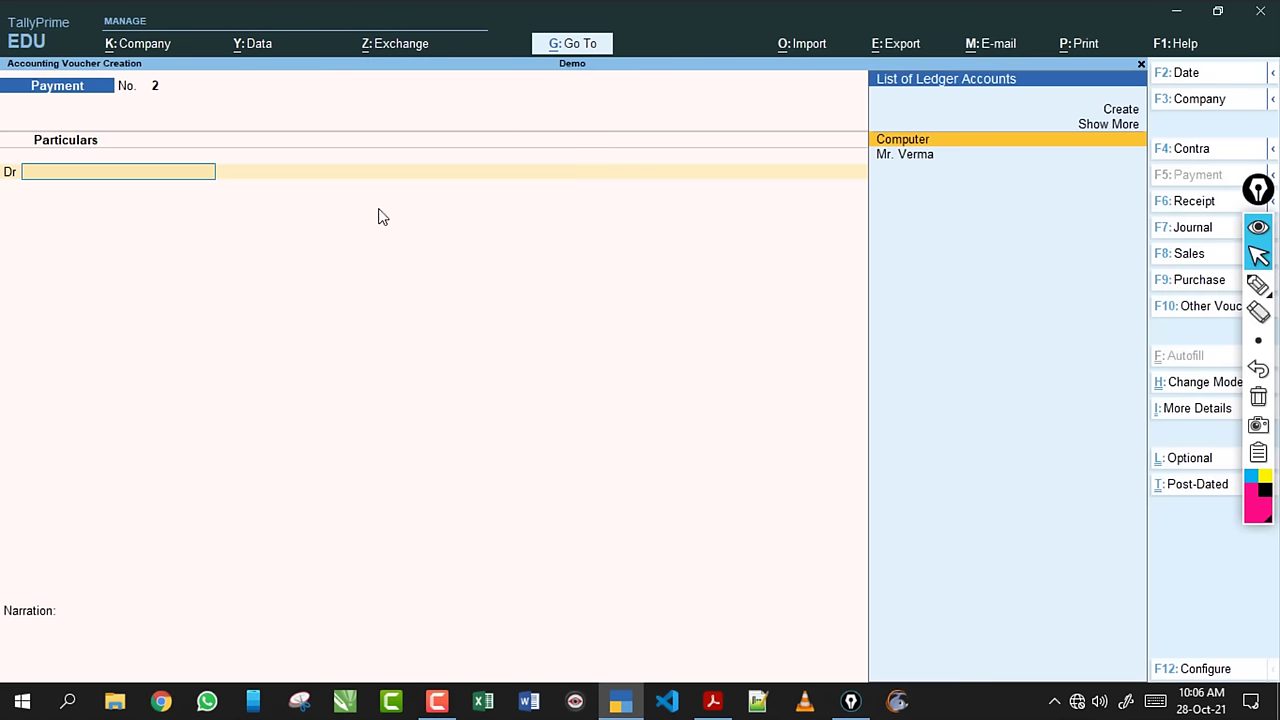
key("Escape")
key("y")
key("Down")
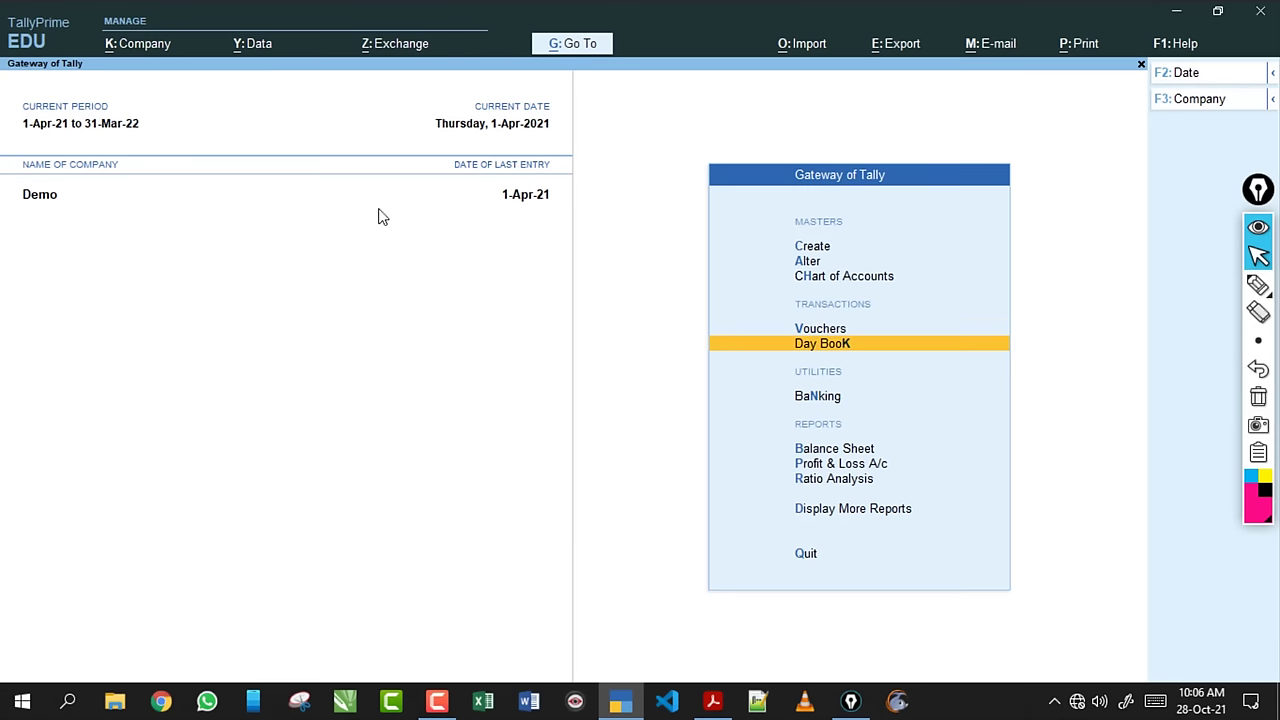
key("Return")
key("Escape")
key("Up")
key("Return")
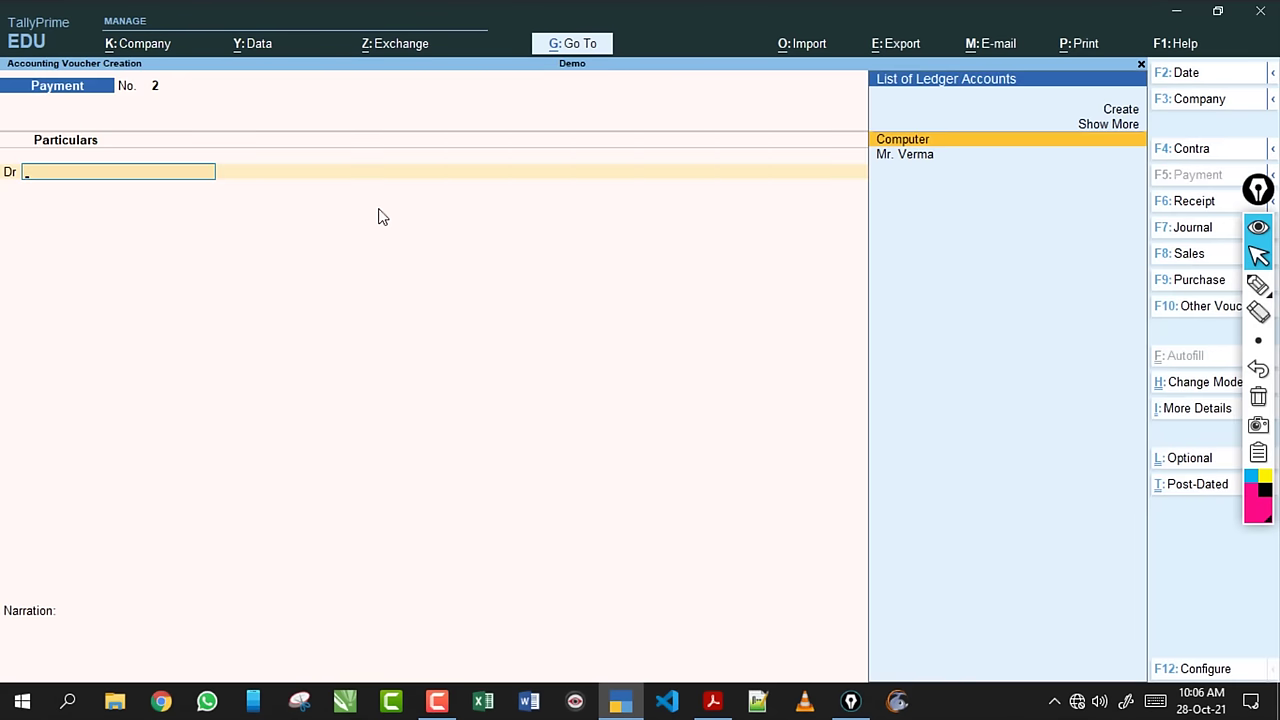
key("Escape")
key("y")
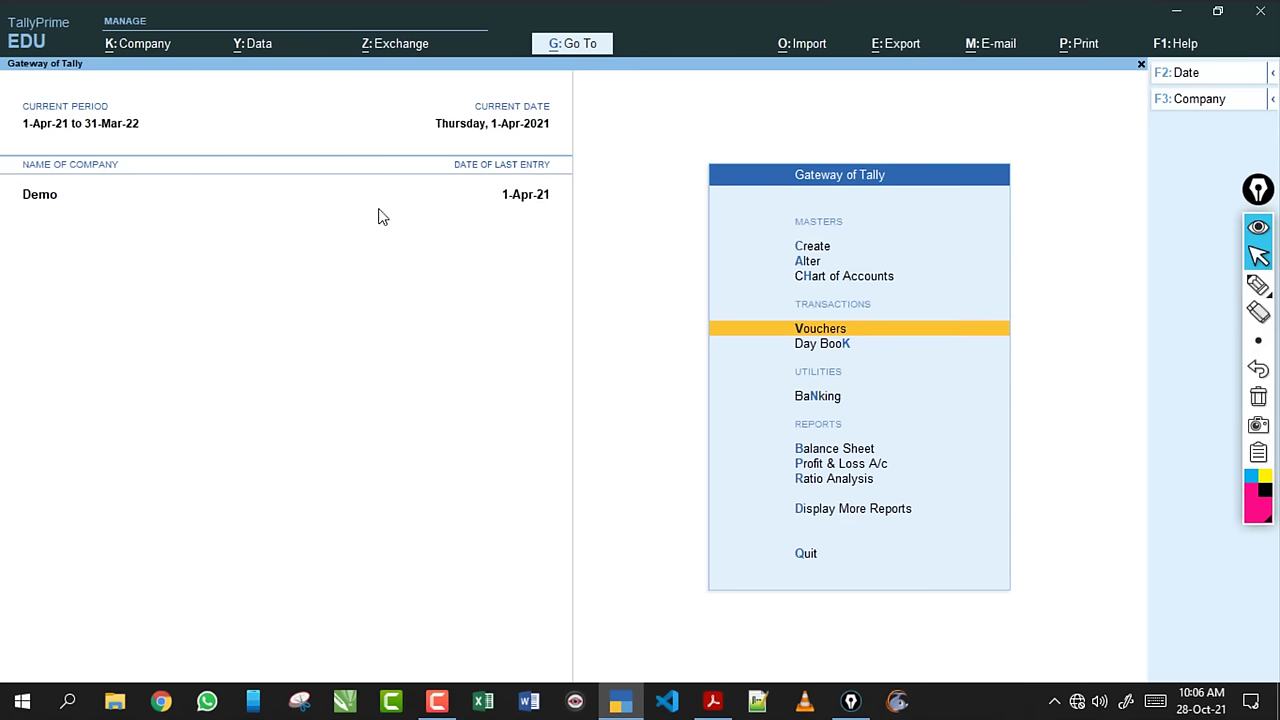
key("Return")
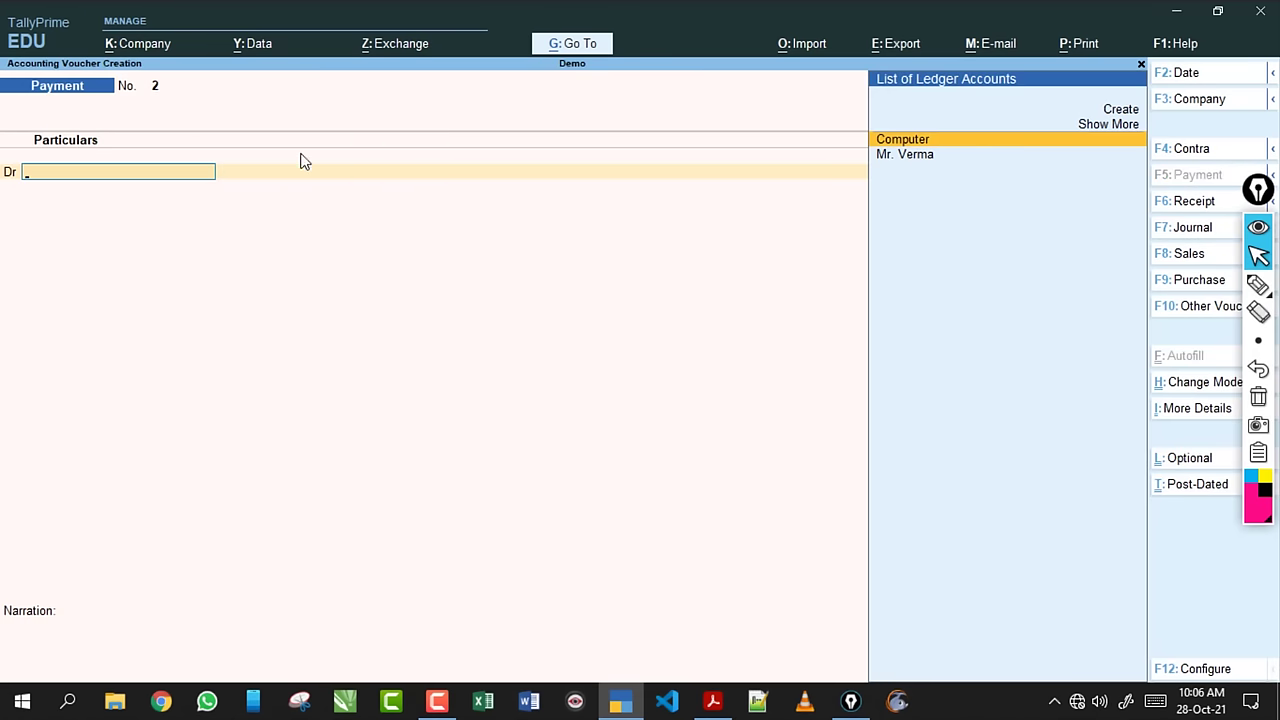
Switch to Exercise 2.pdf, review the ledgers and group for transaction 3, and return to TallyPrime.
left_click(713, 702)
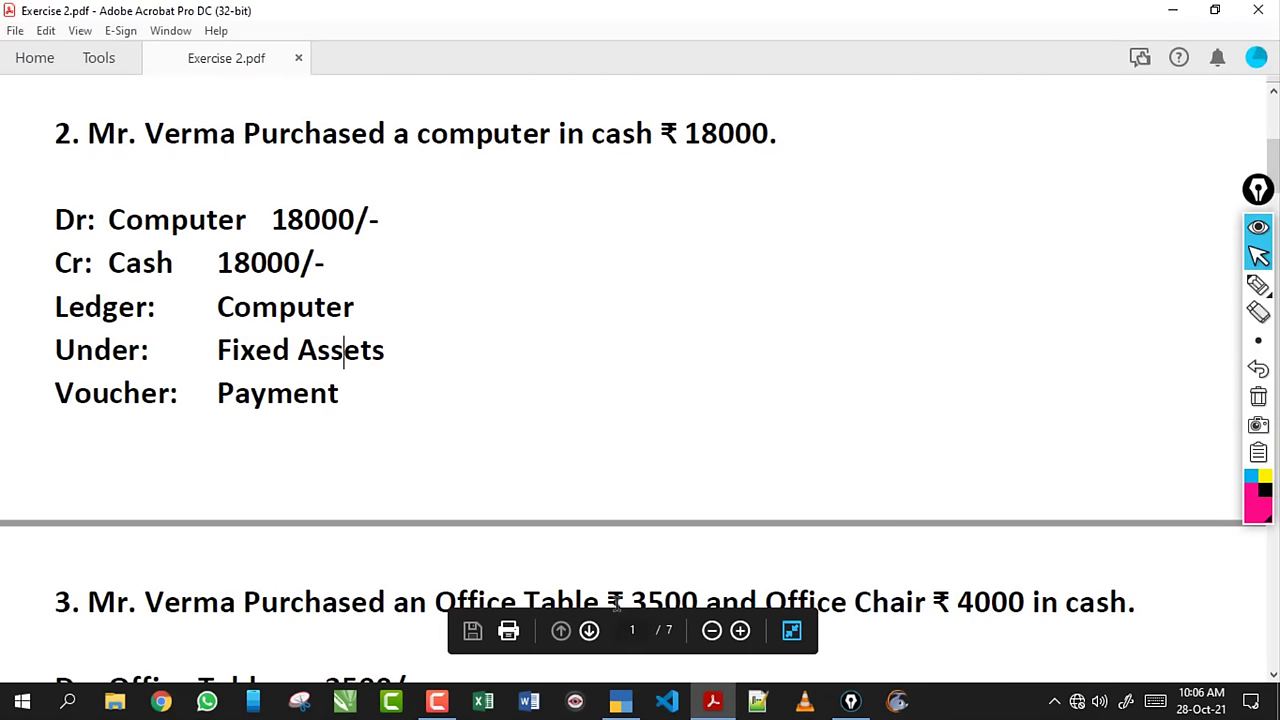
scroll(344, 350, "down", 5)
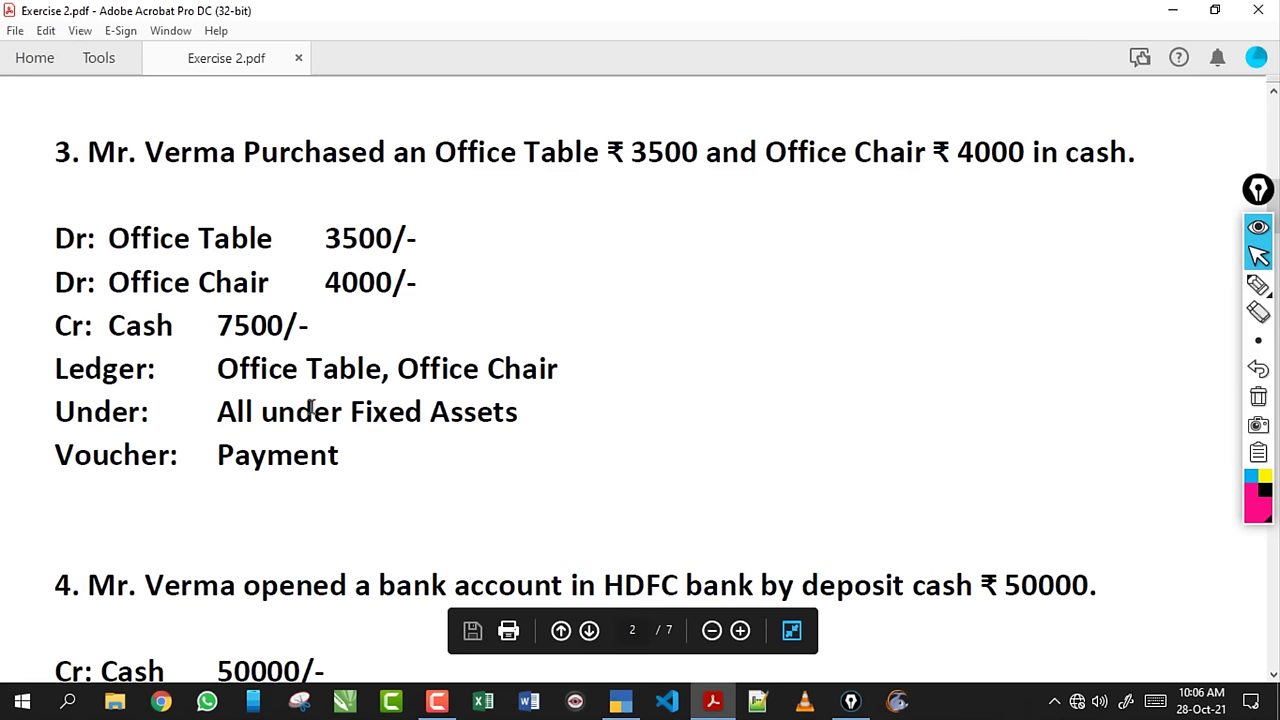
left_click_drag(222, 369, 558, 370)
left_click_drag(218, 412, 452, 418)
left_click(424, 412)
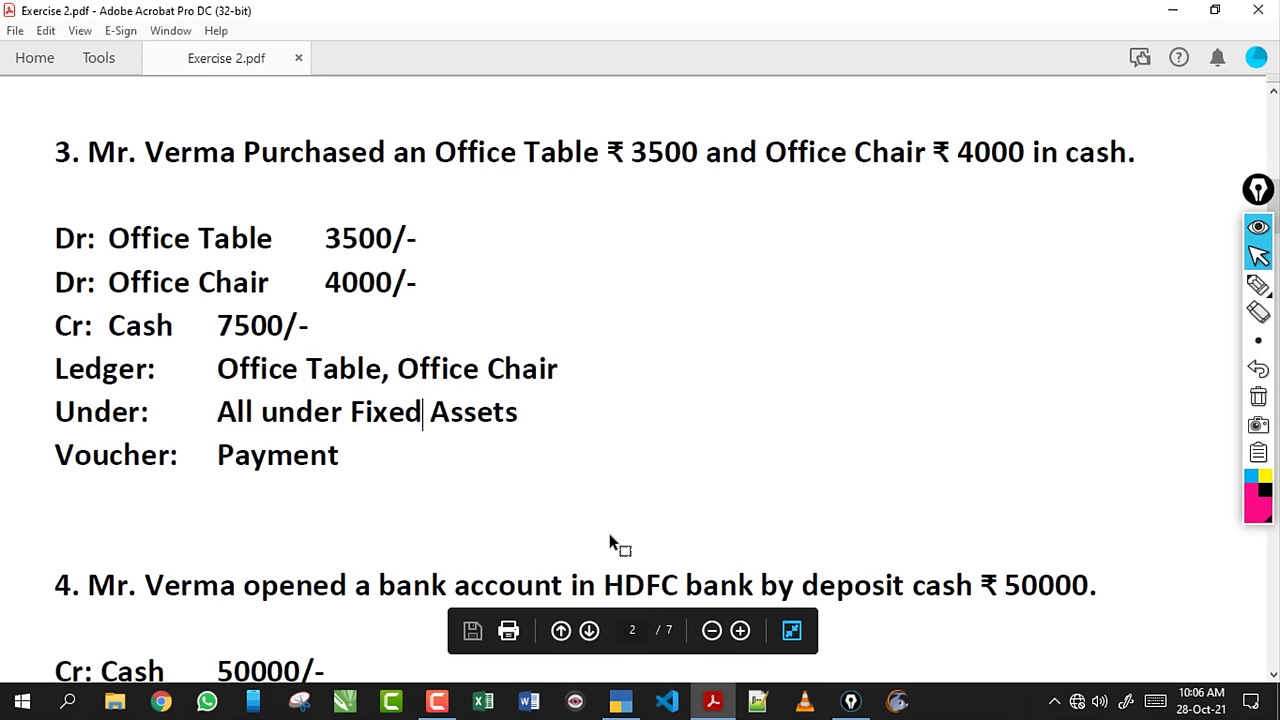
left_click(621, 705)
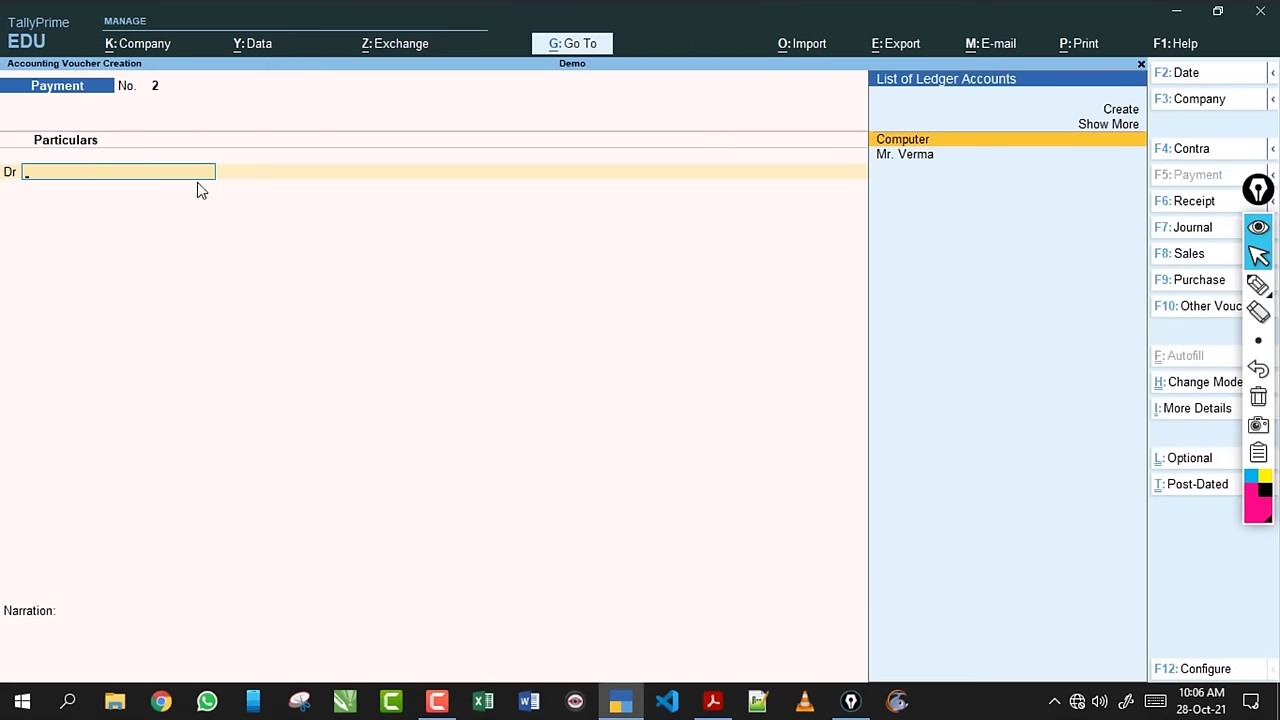
Draw freehand annotation marks over the blank payment voucher, clear them, and restore the normal pointer.
mouse_move(248, 192)
left_mouse_down()
mouse_move(240, 174)
mouse_move(485, 150)
left_mouse_up()
mouse_move(30, 112)
left_mouse_down()
mouse_move(140, 86)
mouse_move(2, 68)
left_mouse_up()
left_click_drag(150, 228, 637, 217)
left_click(1258, 402)
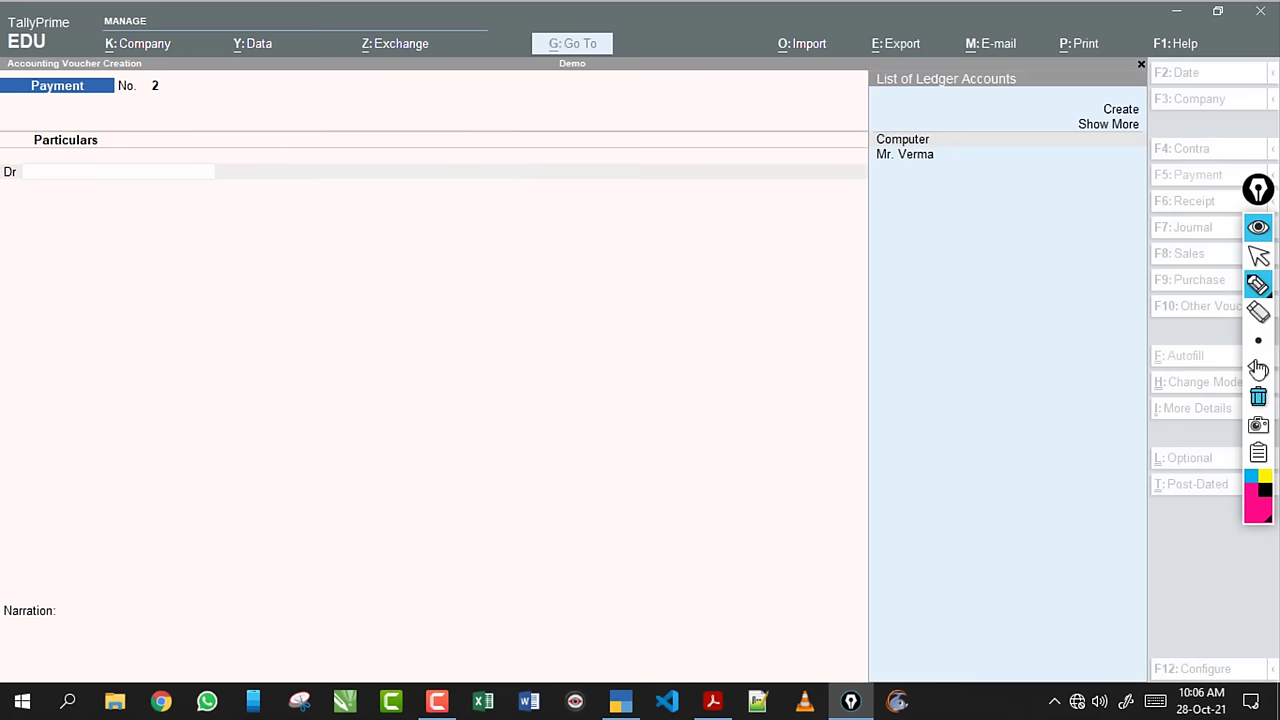
left_click(1258, 256)
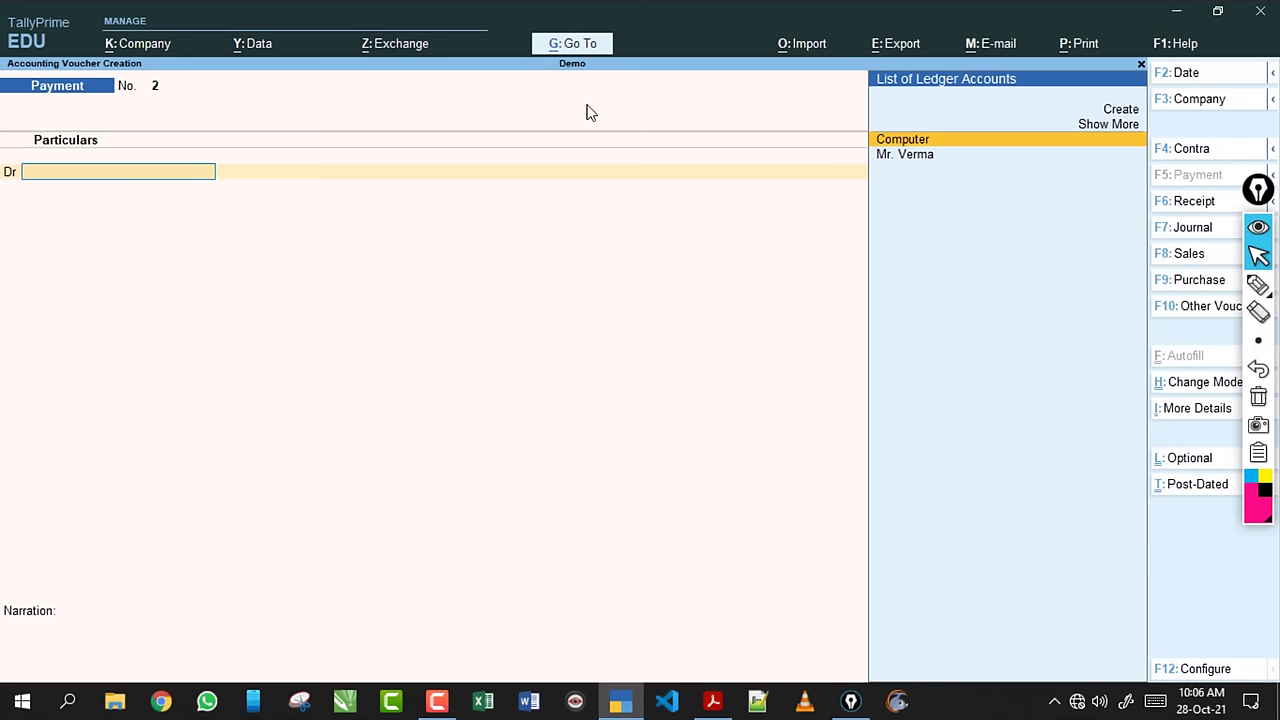
Quit the blank payment voucher and highlight Create under Masters in the Gateway of Tally.
key("Escape")
key("y")
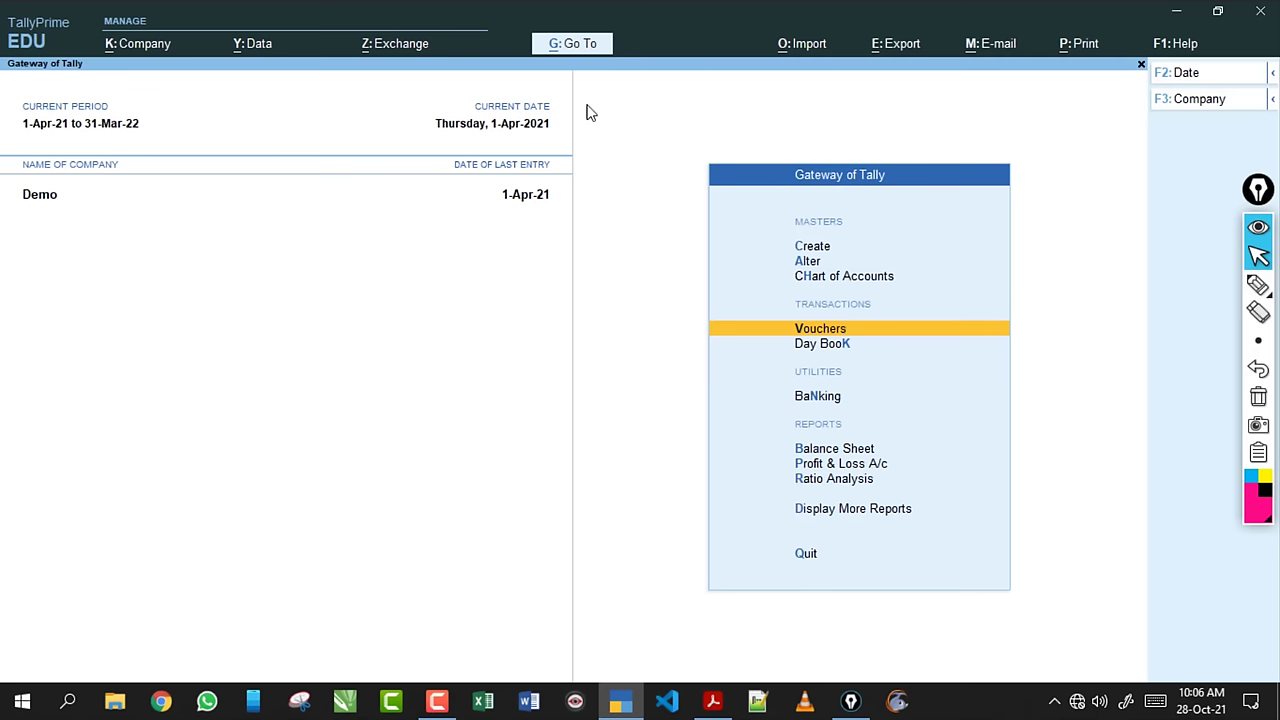
key("Up")
key("Up")
key("Up")
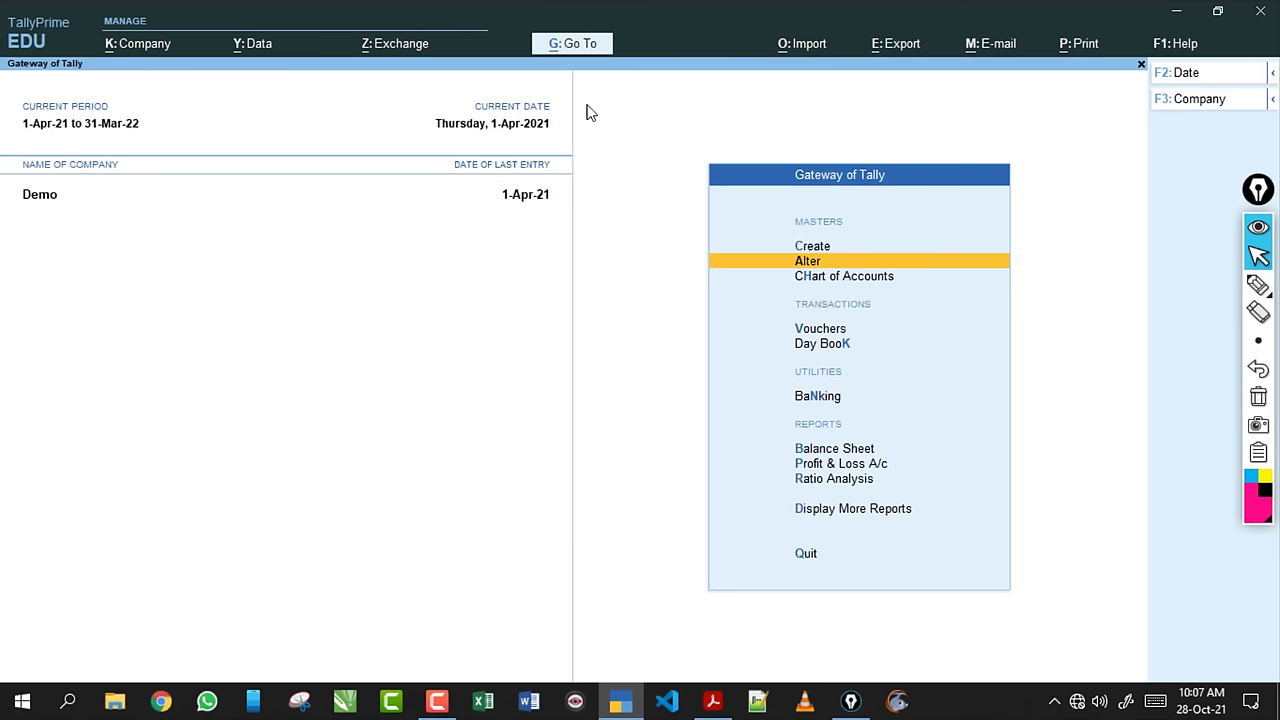
Circle the Masters heading and sketch a circled list of four tick marks beside the menu, then clear the annotations.
left_click(1258, 285)
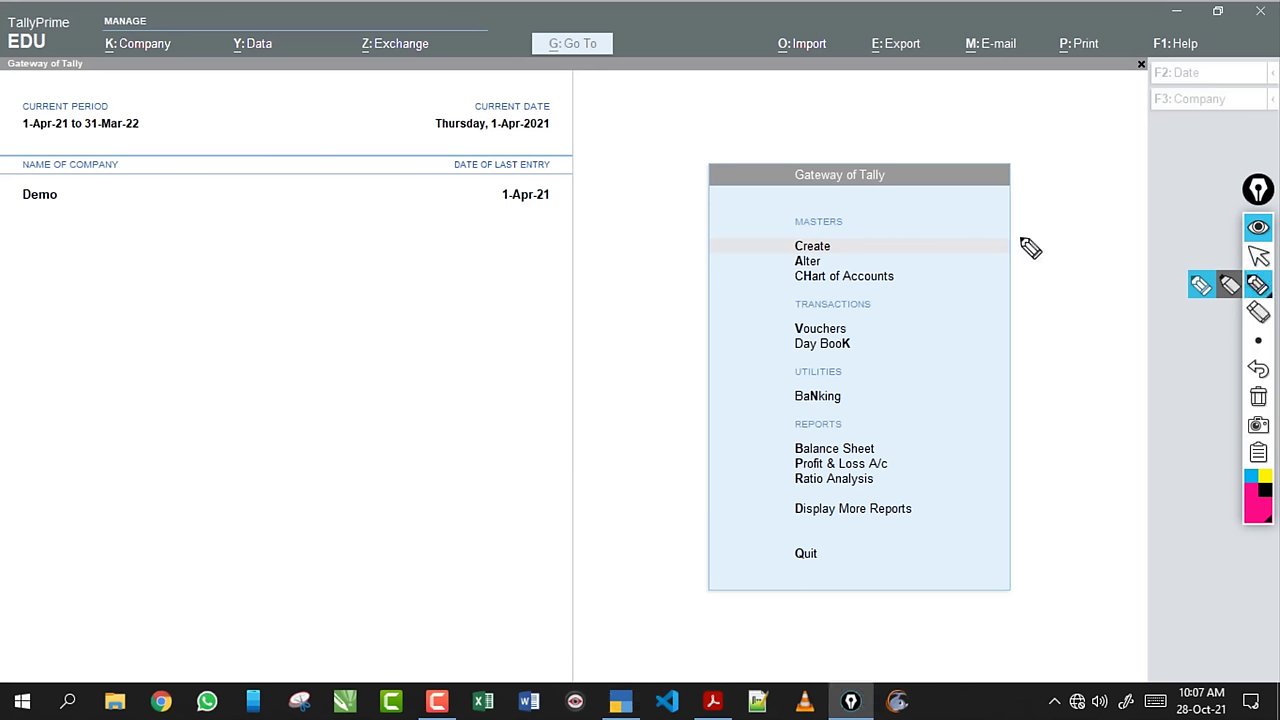
mouse_move(770, 228)
left_mouse_down()
mouse_move(850, 205)
mouse_move(772, 226)
left_mouse_up()
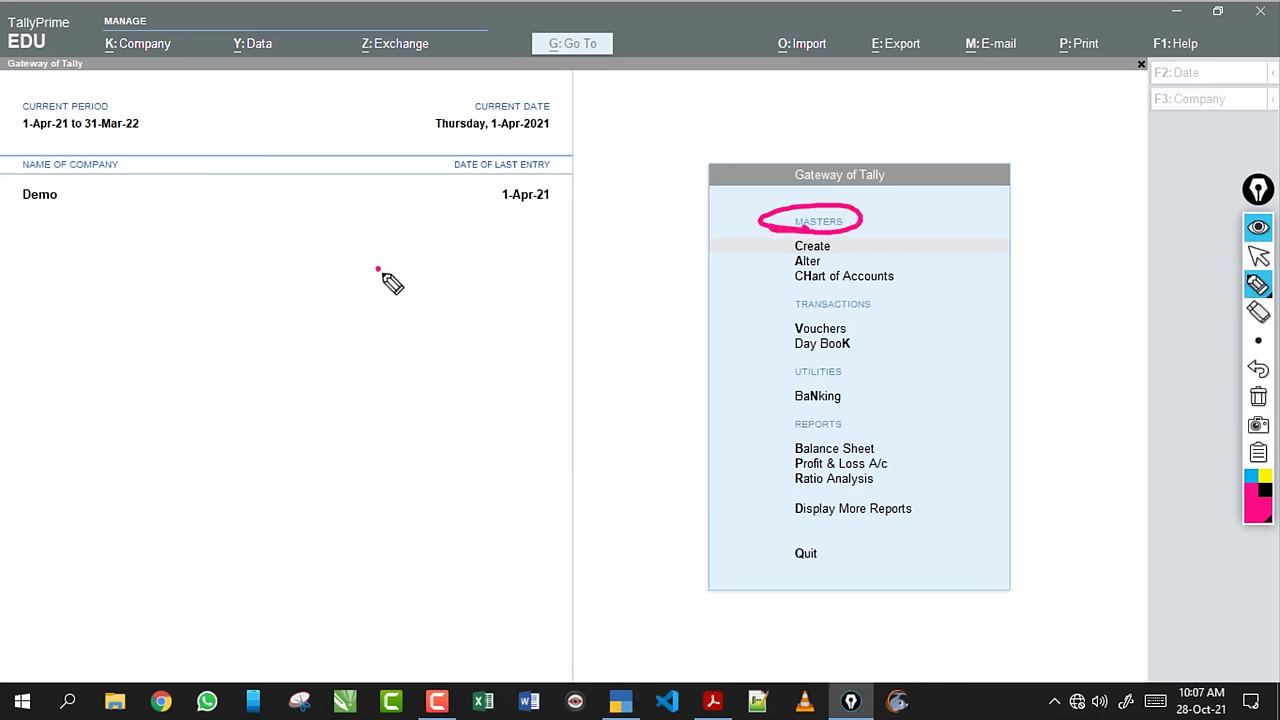
left_click_drag(377, 267, 414, 285)
left_click_drag(428, 270, 505, 255)
left_click_drag(408, 320, 506, 298)
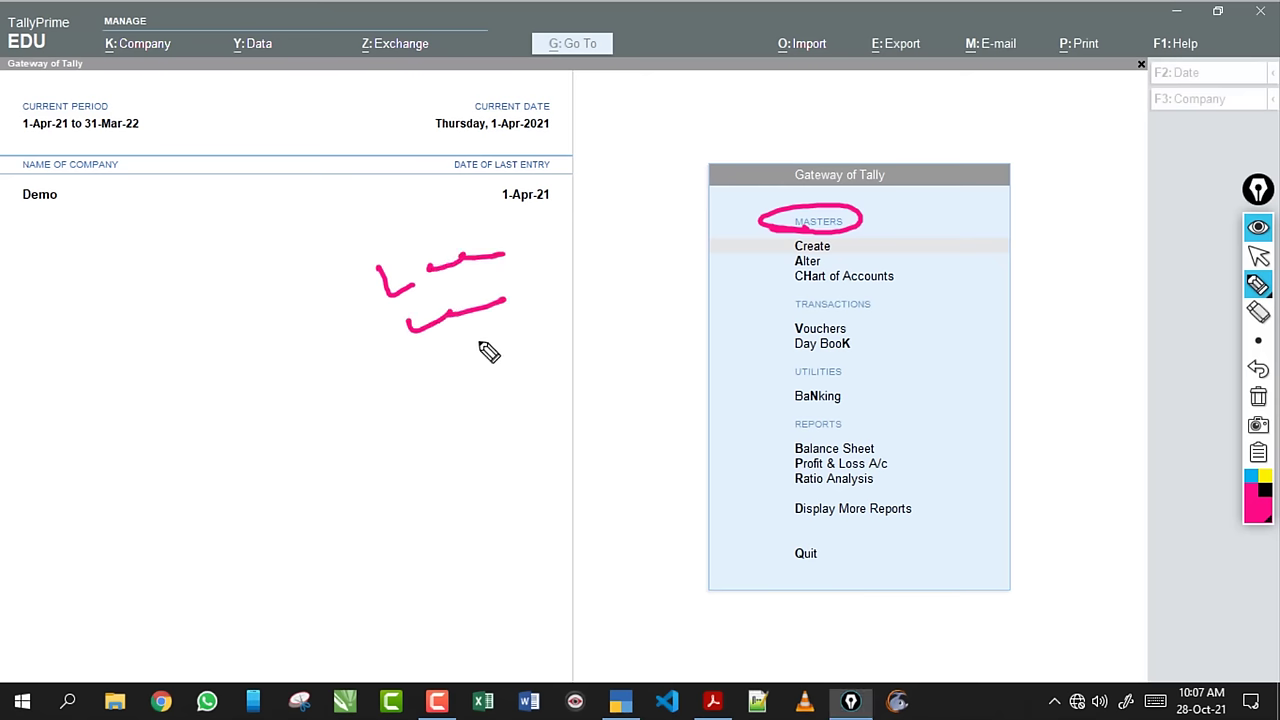
left_click_drag(435, 362, 522, 355)
left_click_drag(450, 405, 541, 399)
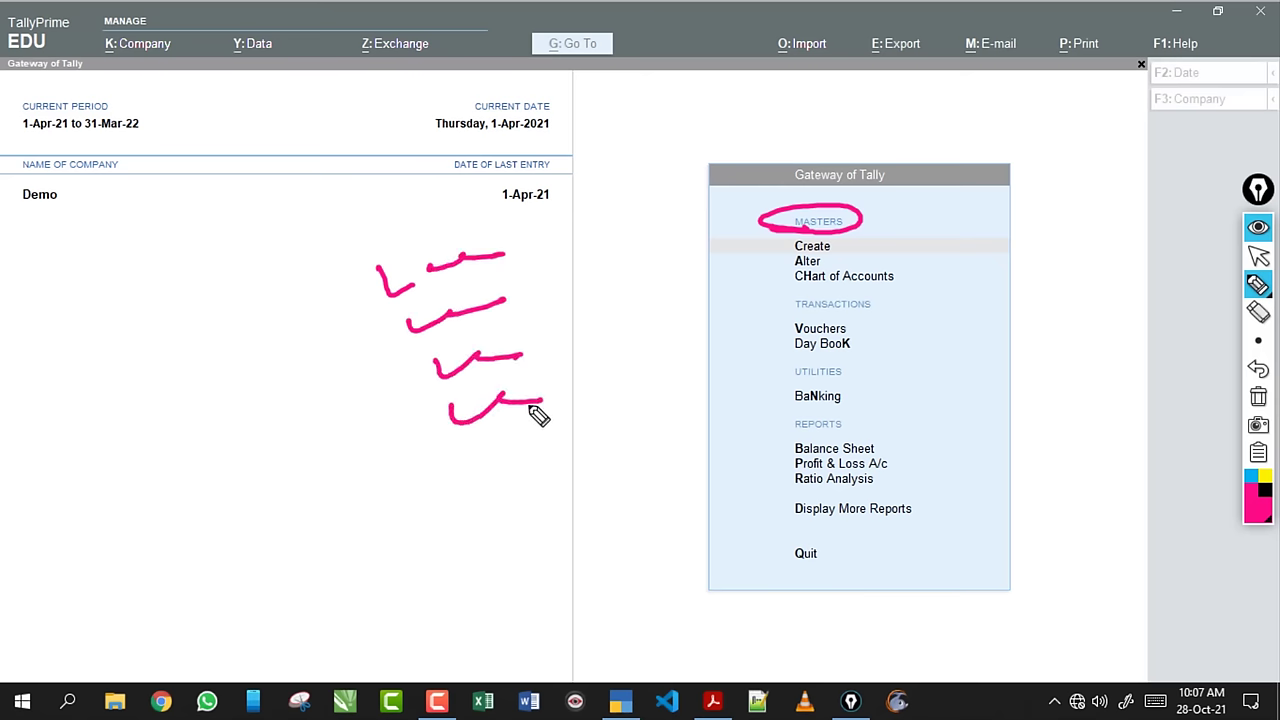
mouse_move(455, 452)
left_mouse_down()
mouse_move(588, 414)
mouse_move(351, 406)
mouse_move(490, 458)
left_mouse_up()
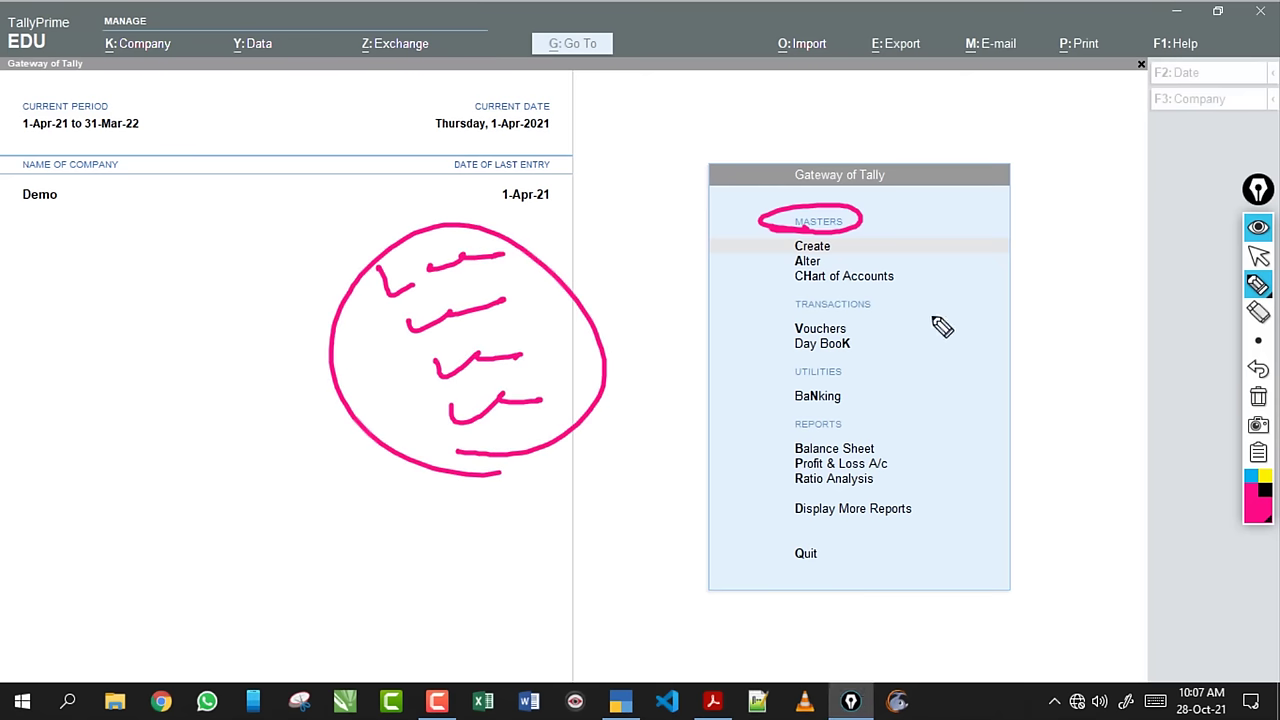
left_click(1258, 396)
mouse_move(1255, 288)
left_click(1258, 256)
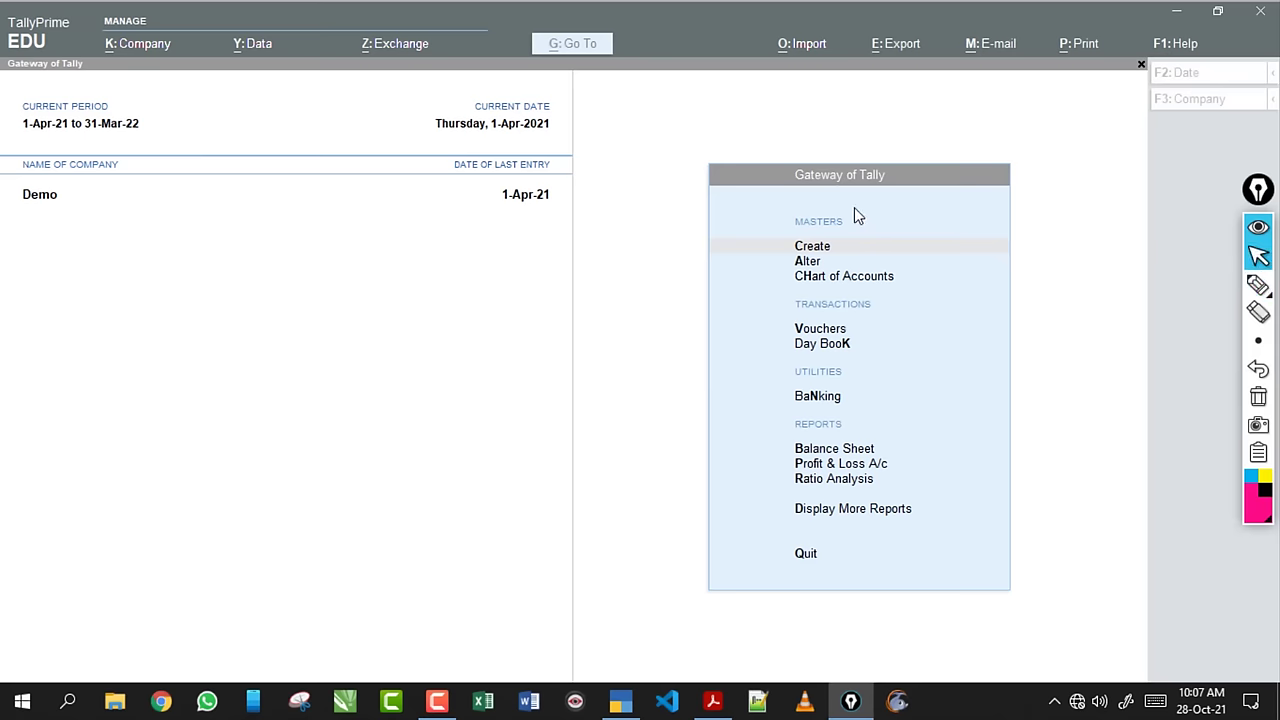
Open the list of masters available for creation, look over its accounting masters, and close it.
left_click(805, 250)
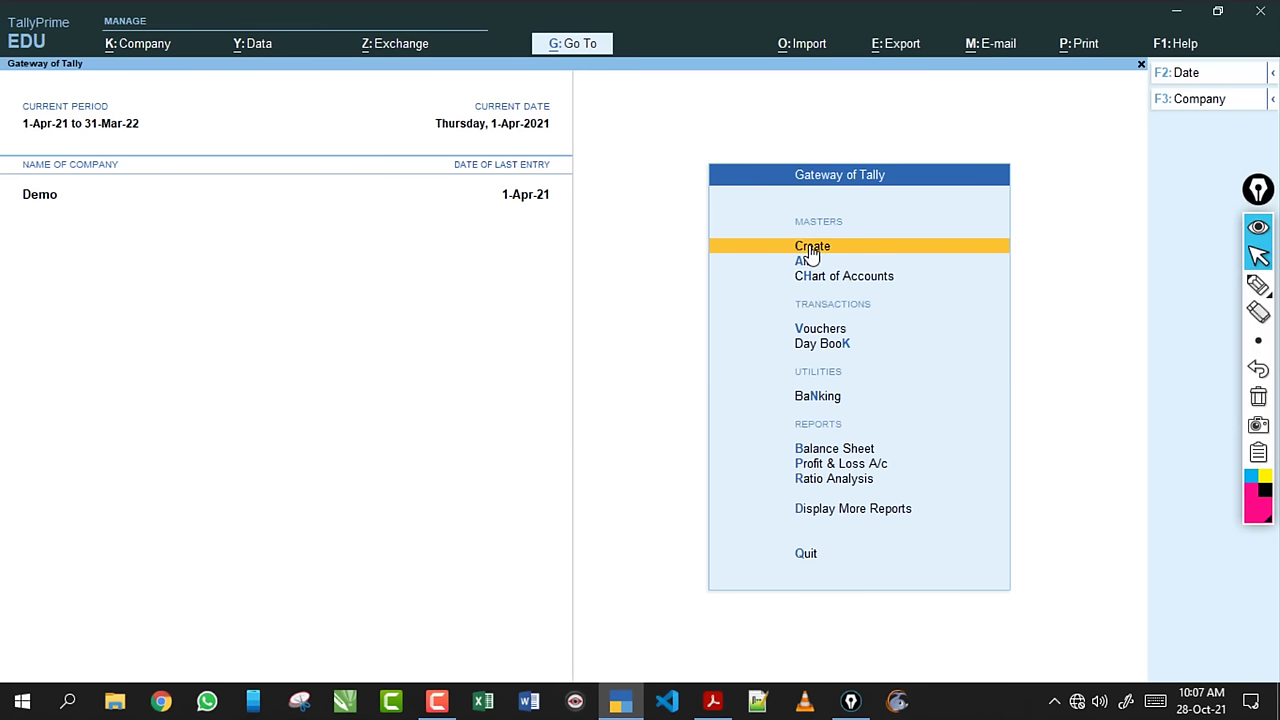
left_click(810, 252)
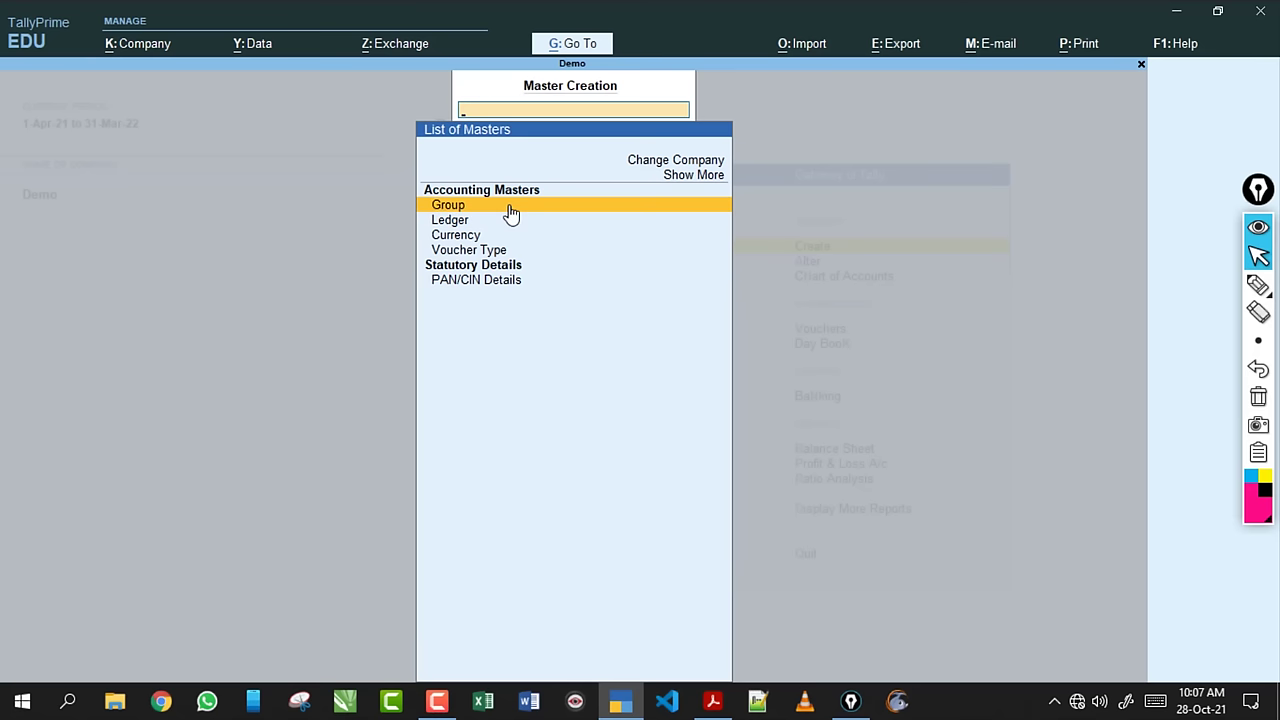
key("Escape")
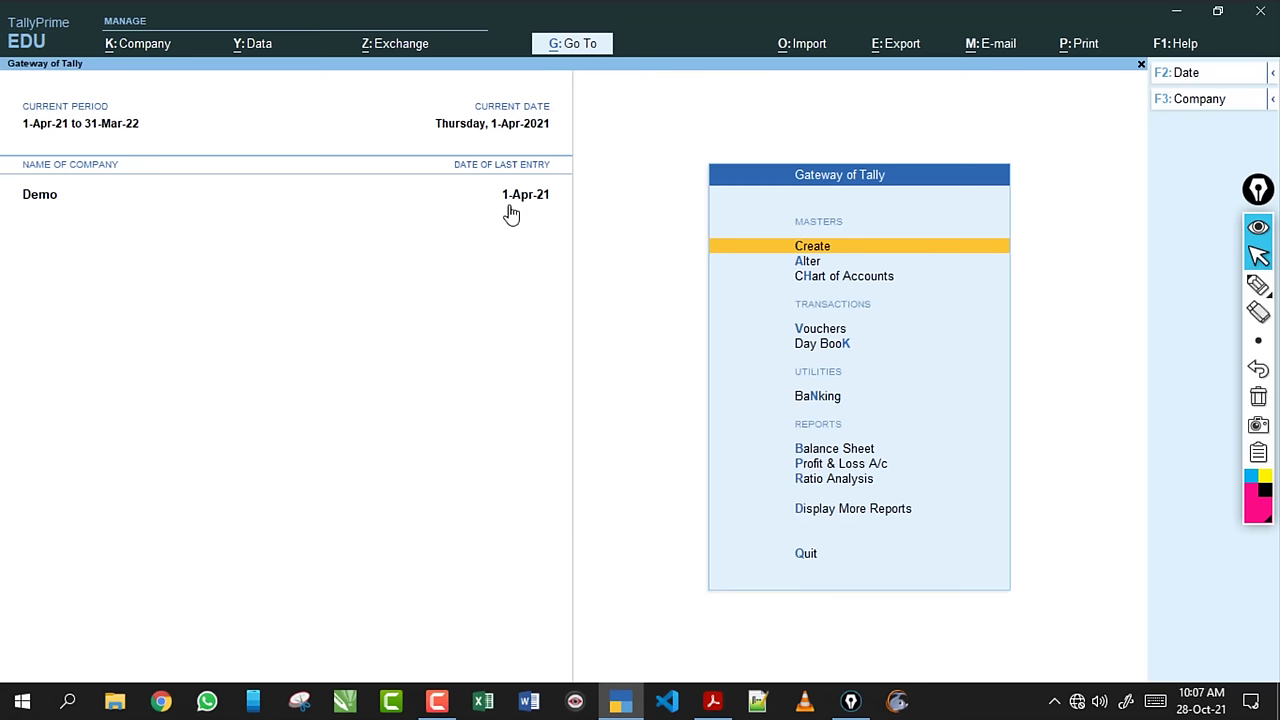
Create a ledger named Office Table under Fixed Assets with no opening balance and save it.
key("Down")
key("Up")
key("Return")
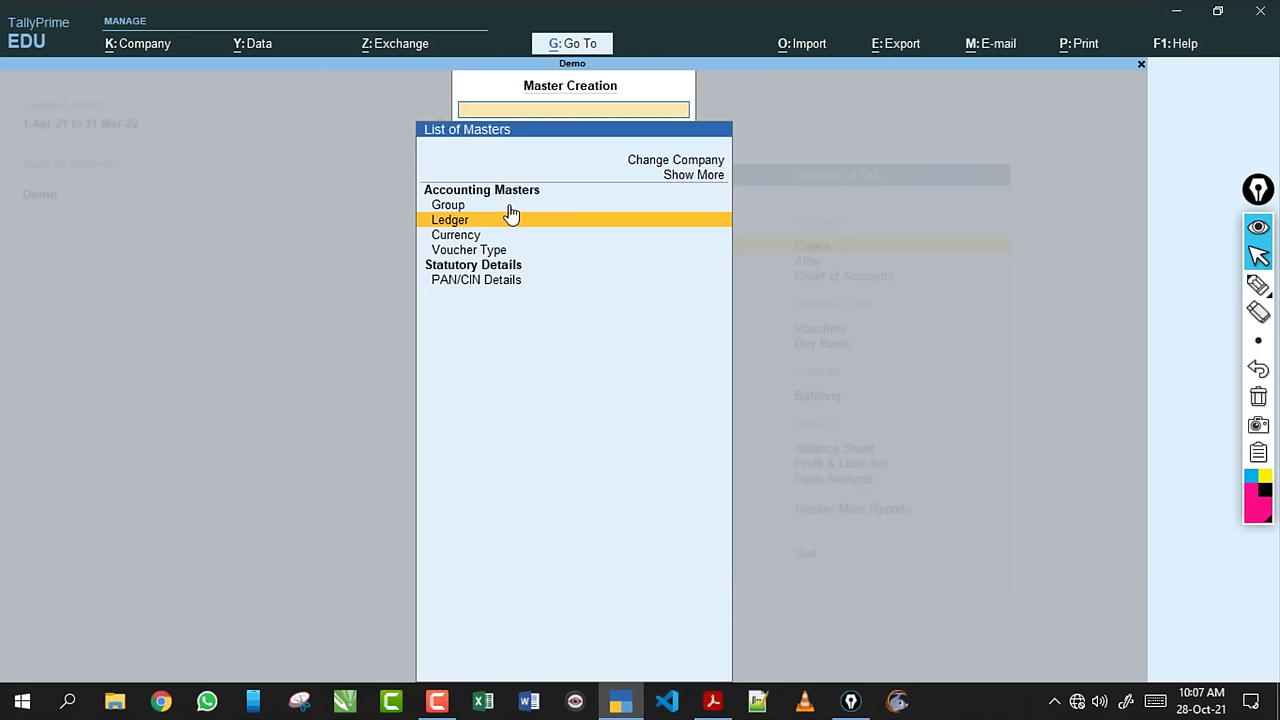
key("Return")
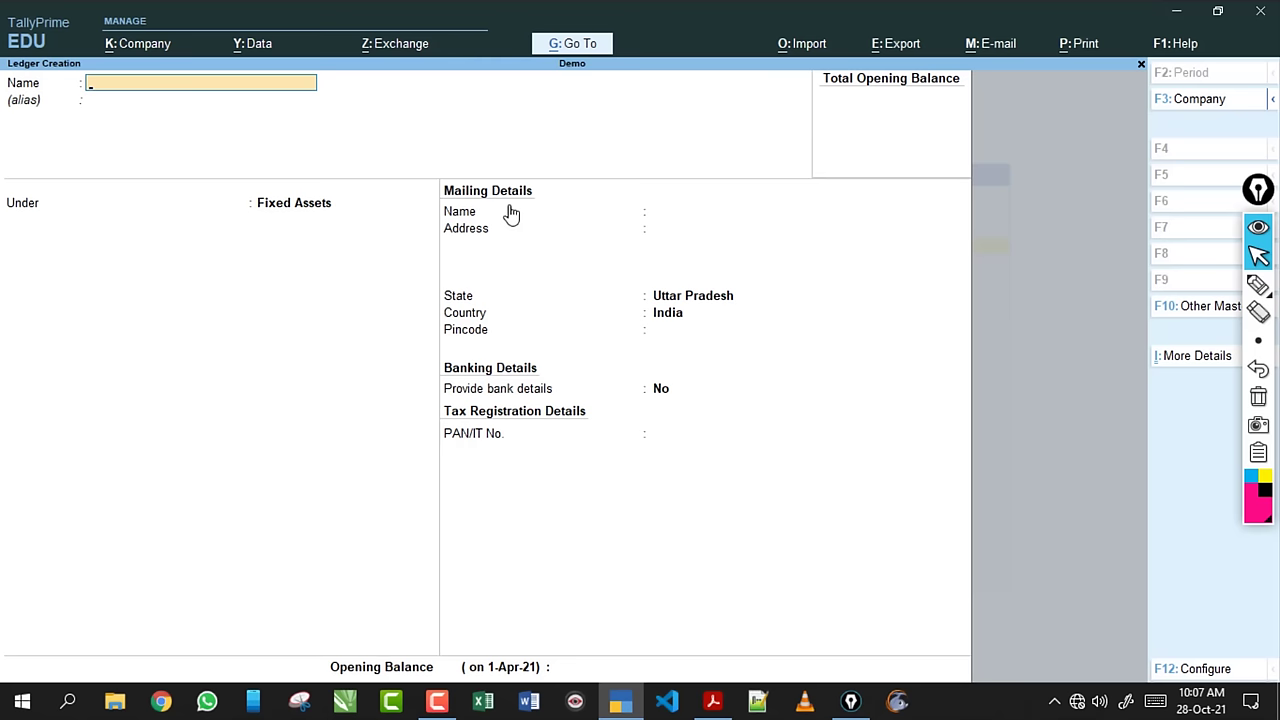
type("Office Table")
key("Return")
key("Return")
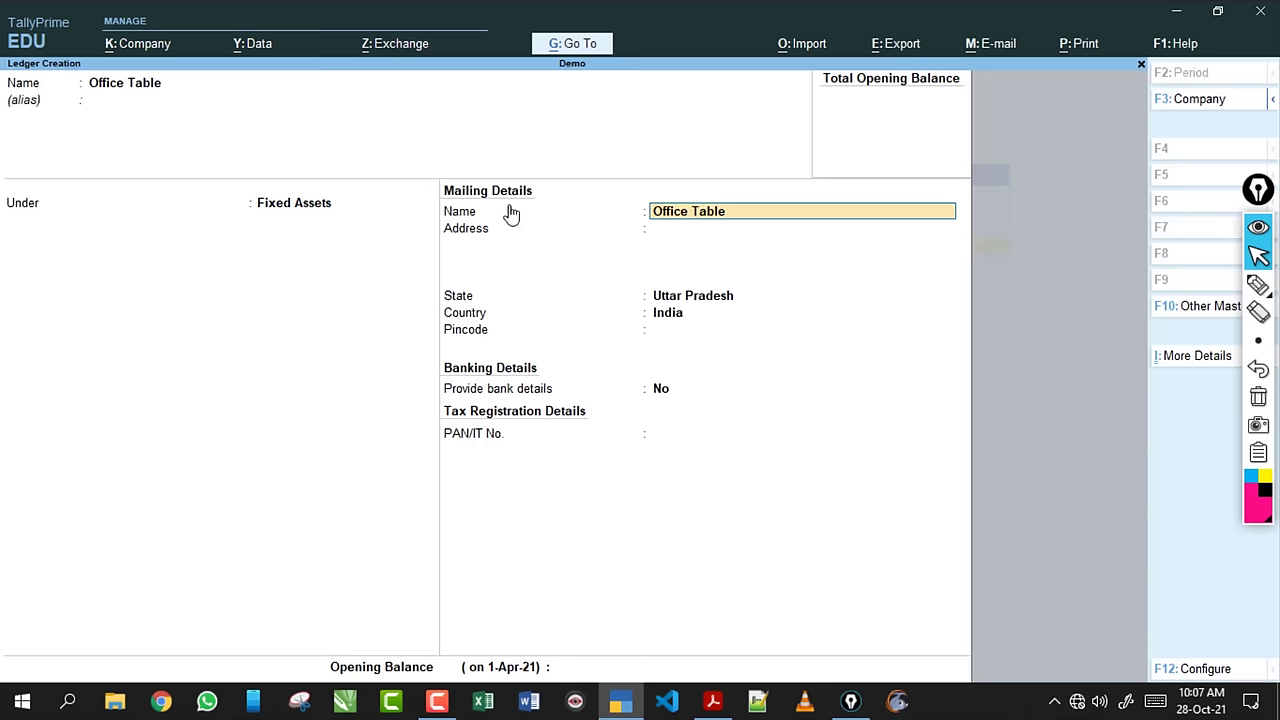
key("Return")
key("Return")
key("Return")
key("Return")
key("Return")
key("Return")
key("Return")
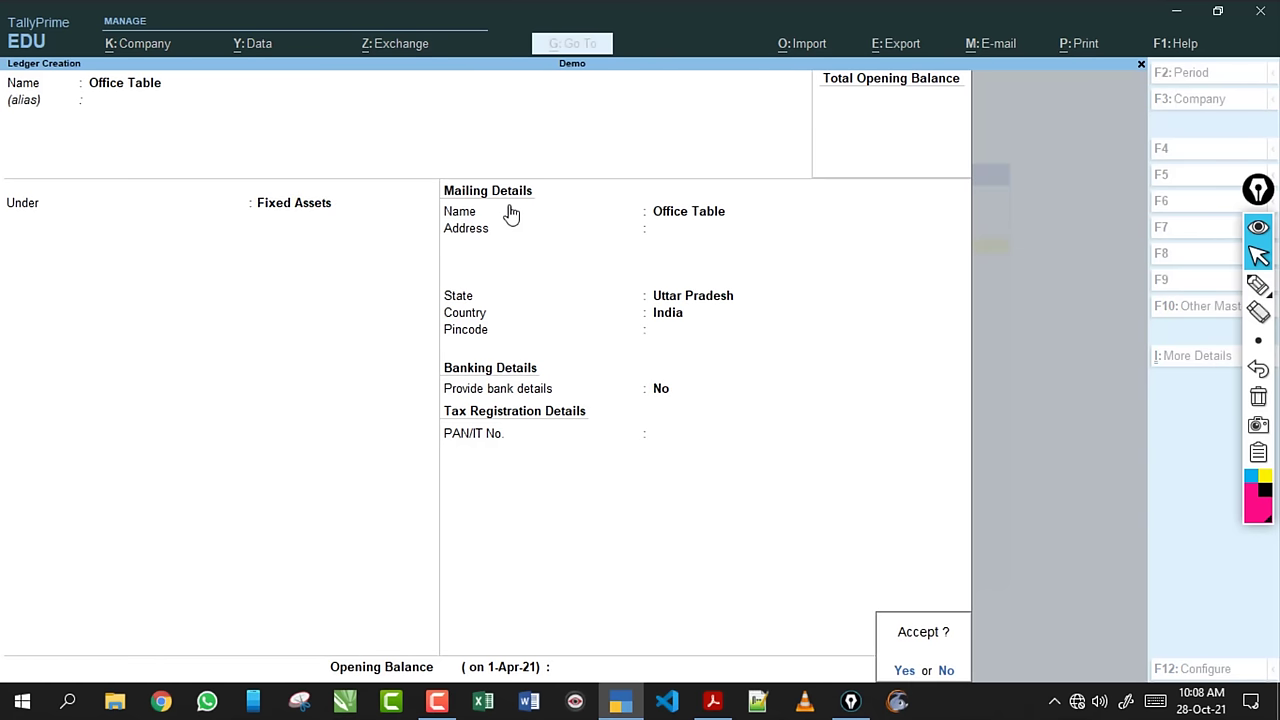
key("Return")
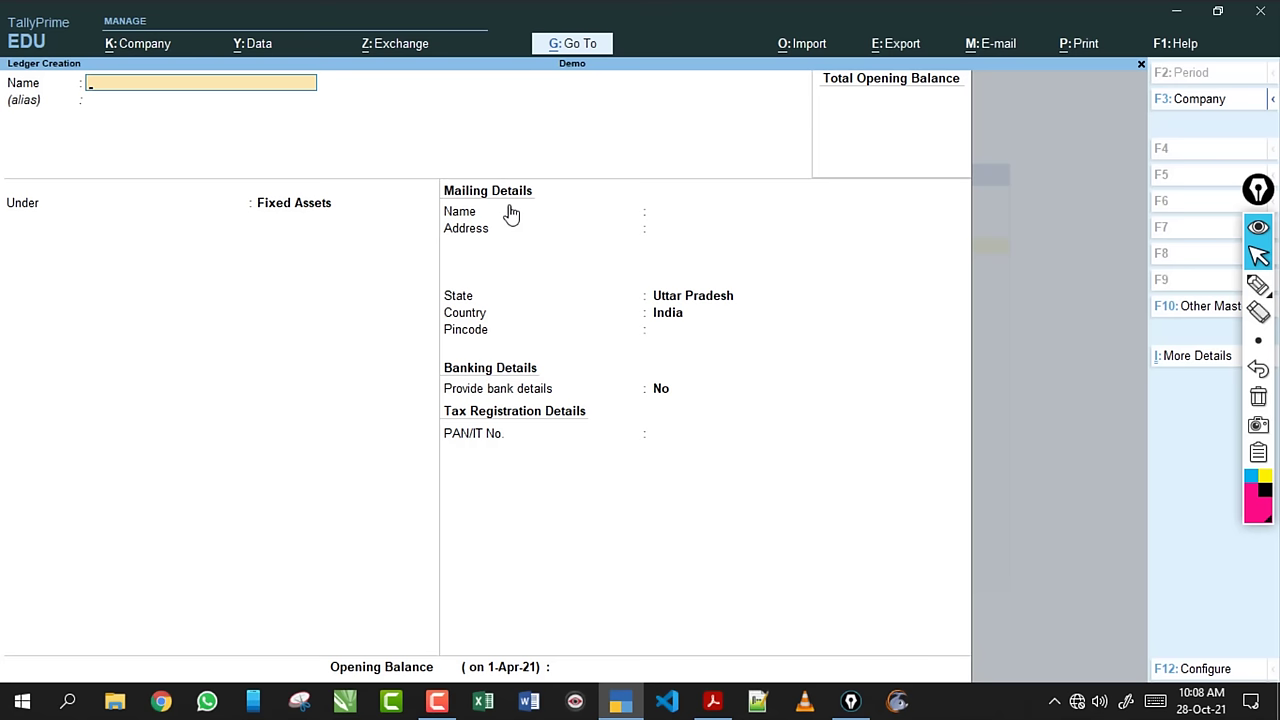
Create a second ledger named Office Chair under Fixed Assets, leaving its opening balance blank, and save it.
type("Office Chair")
key("Return")
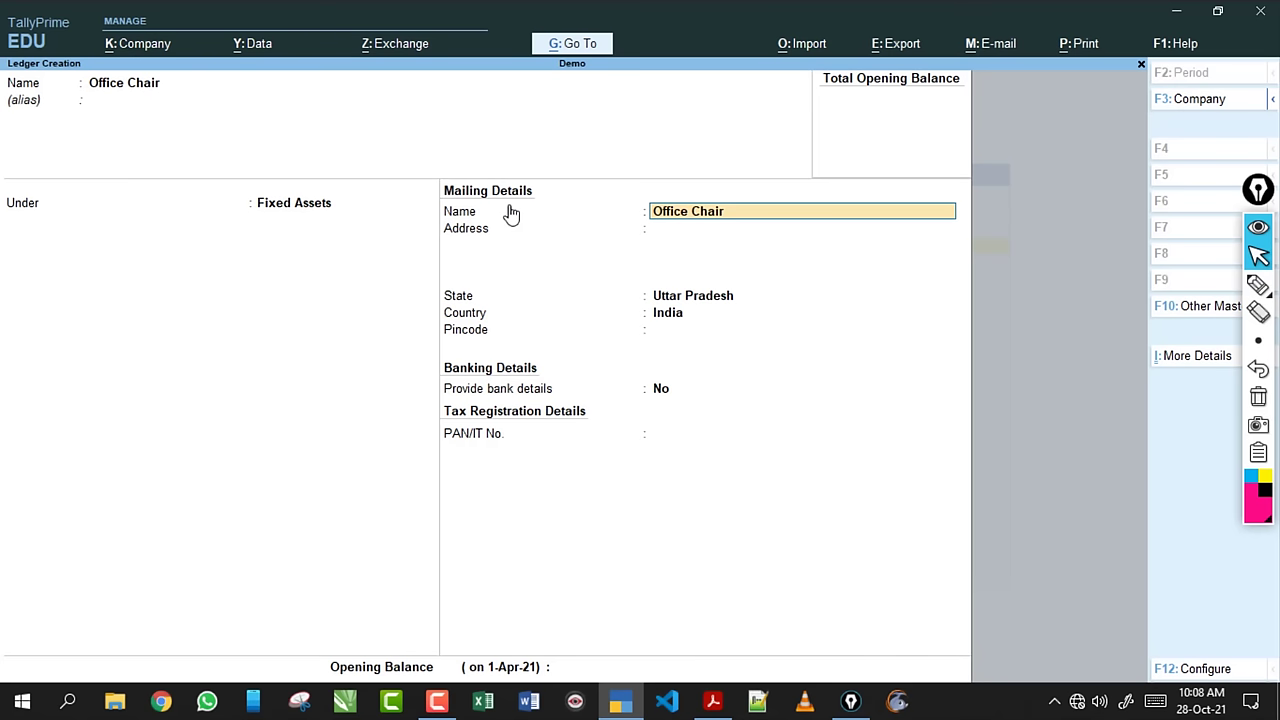
key("Return")
key("Return")
key("Return")
key("Return")
key("Return")
key("Return")
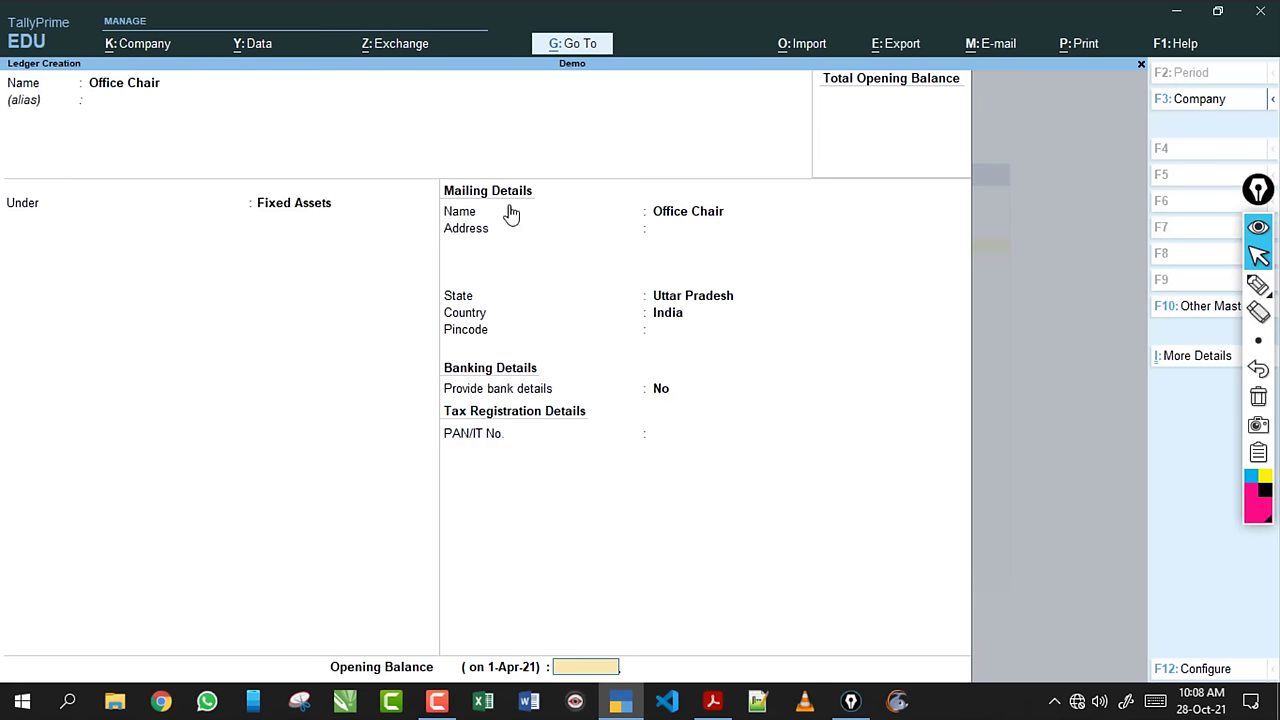
key("Return")
key("Return")
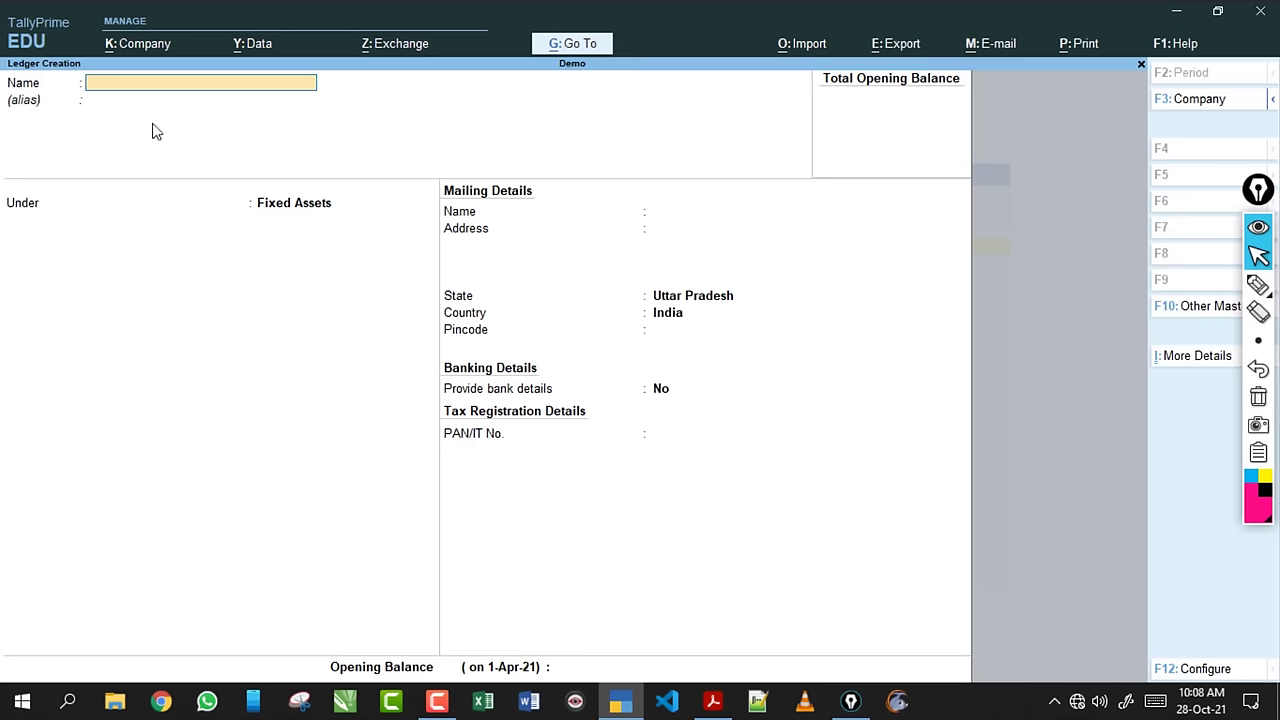
Circle the Opening Balance and ledger Name fields, link them with an arrow, then clear the annotations and restore the normal pointer.
left_click(1258, 285)
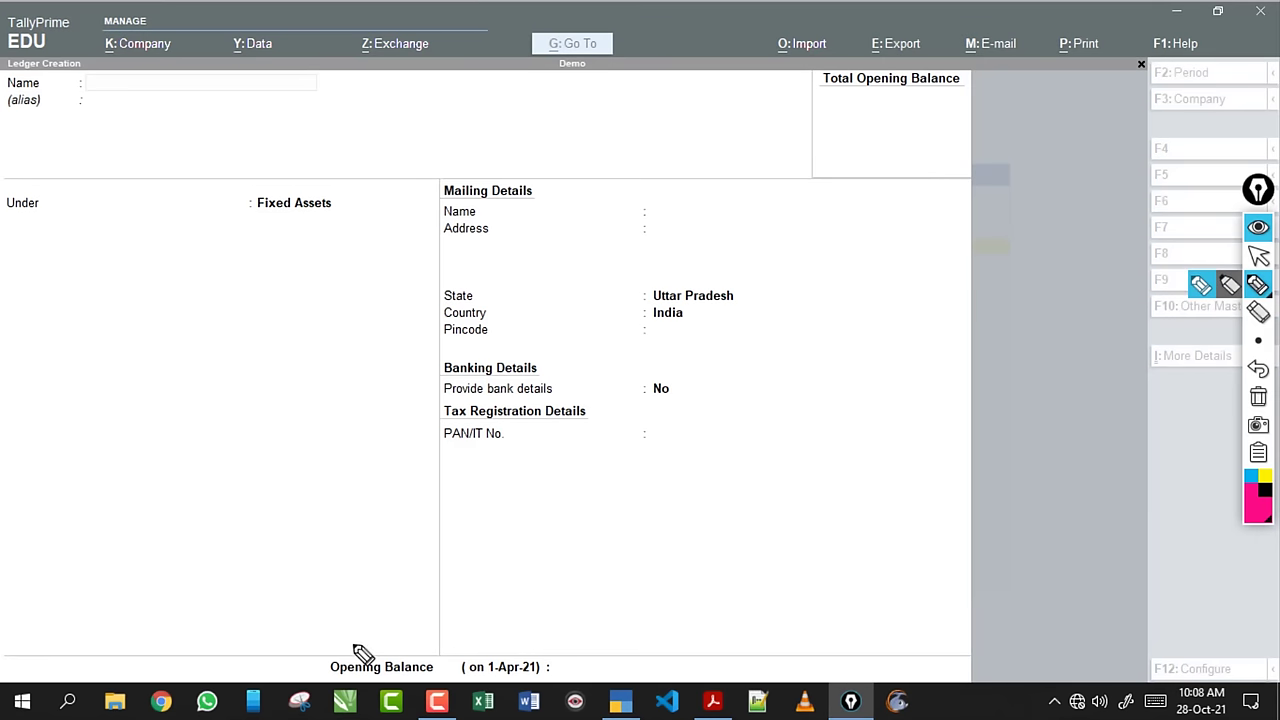
mouse_move(364, 652)
left_mouse_down()
mouse_move(563, 646)
mouse_move(390, 692)
mouse_move(366, 652)
left_mouse_up()
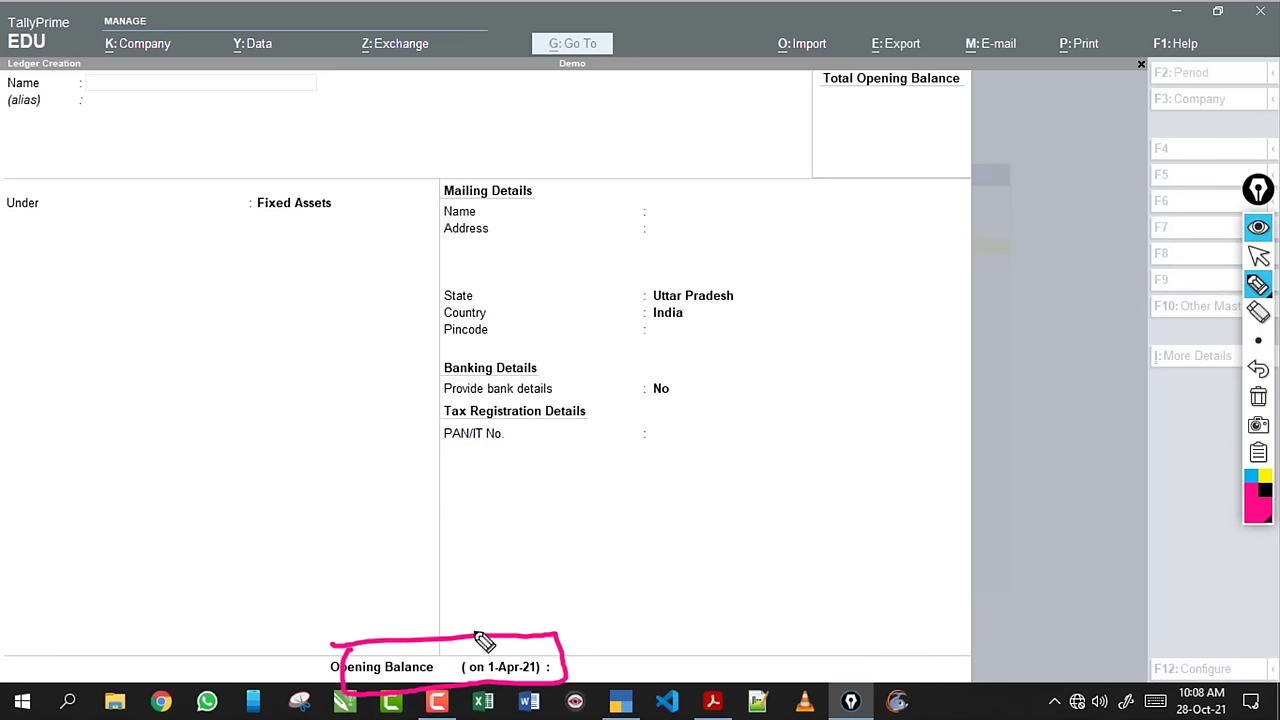
mouse_move(90, 100)
left_mouse_down()
mouse_move(45, 108)
mouse_move(150, 115)
left_mouse_up()
mouse_move(228, 100)
left_mouse_down()
mouse_move(195, 357)
mouse_move(425, 604)
left_mouse_up()
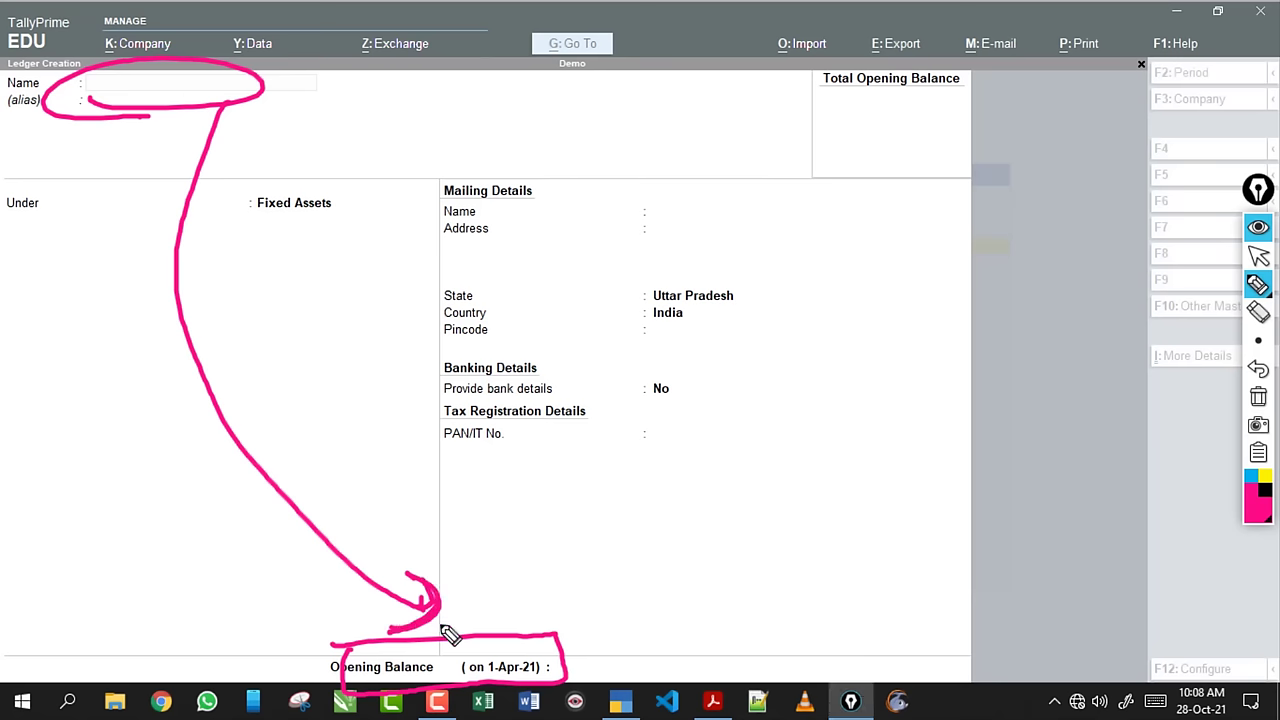
mouse_move(410, 635)
left_mouse_down()
mouse_move(425, 595)
mouse_move(430, 625)
left_mouse_up()
mouse_move(368, 683)
left_mouse_down()
mouse_move(563, 677)
mouse_move(457, 646)
mouse_move(385, 672)
left_mouse_up()
left_click(1258, 397)
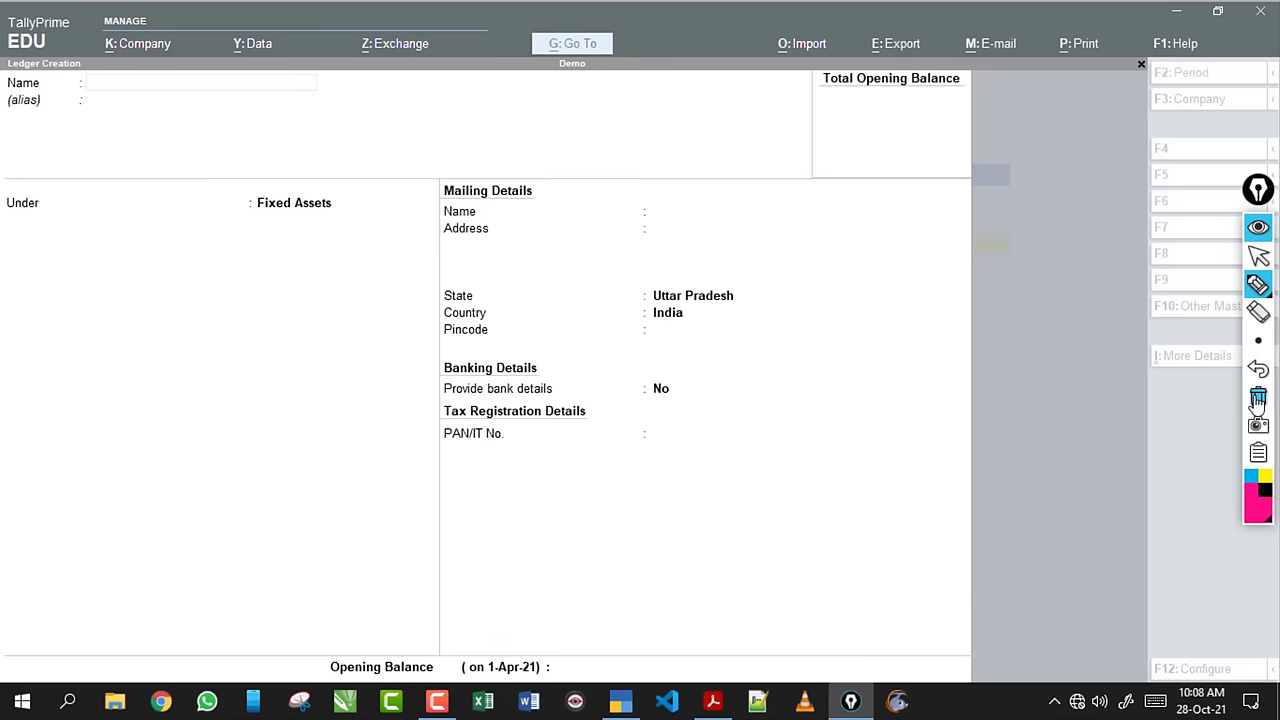
left_click(1258, 256)
left_click(373, 397)
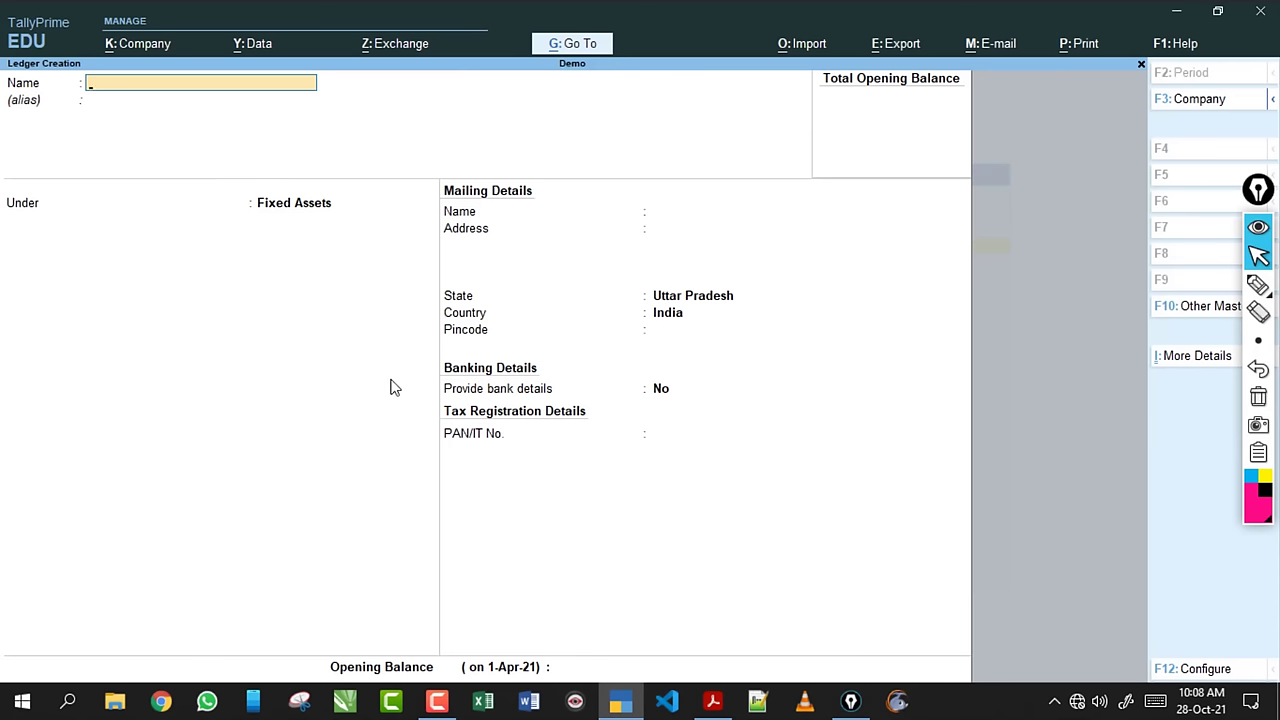
Quit ledger creation and open a new payment voucher from the Gateway of Tally.
key("Escape")
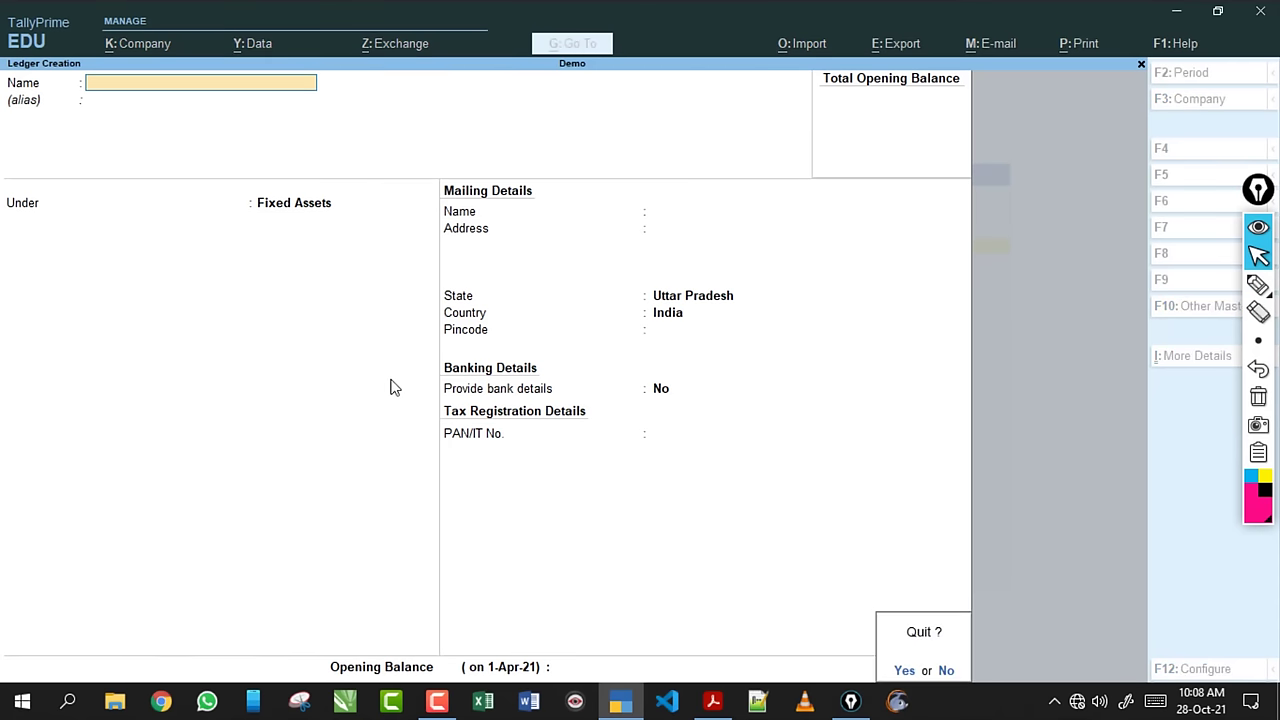
key("y")
key("Escape")
key("Down")
key("Down")
key("Down")
key("Return")
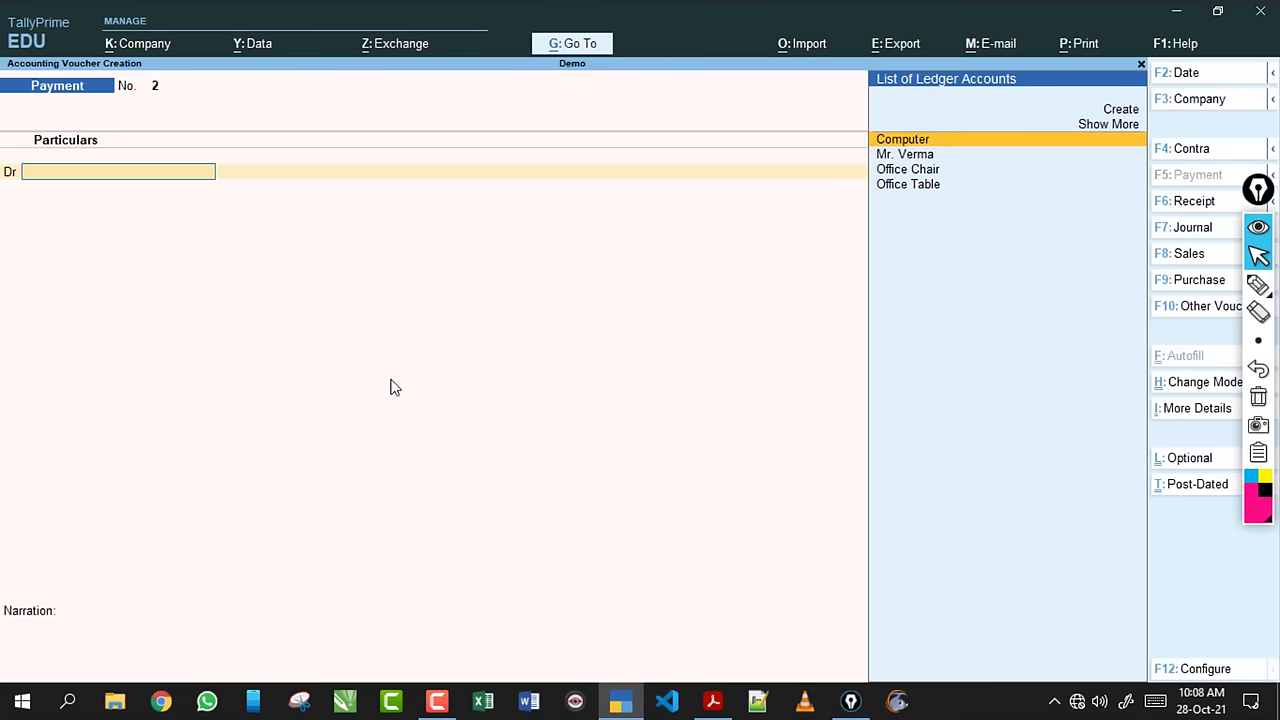
Choose Office Table as the first debit ledger of the payment voucher.
key("Down")
key("Down")
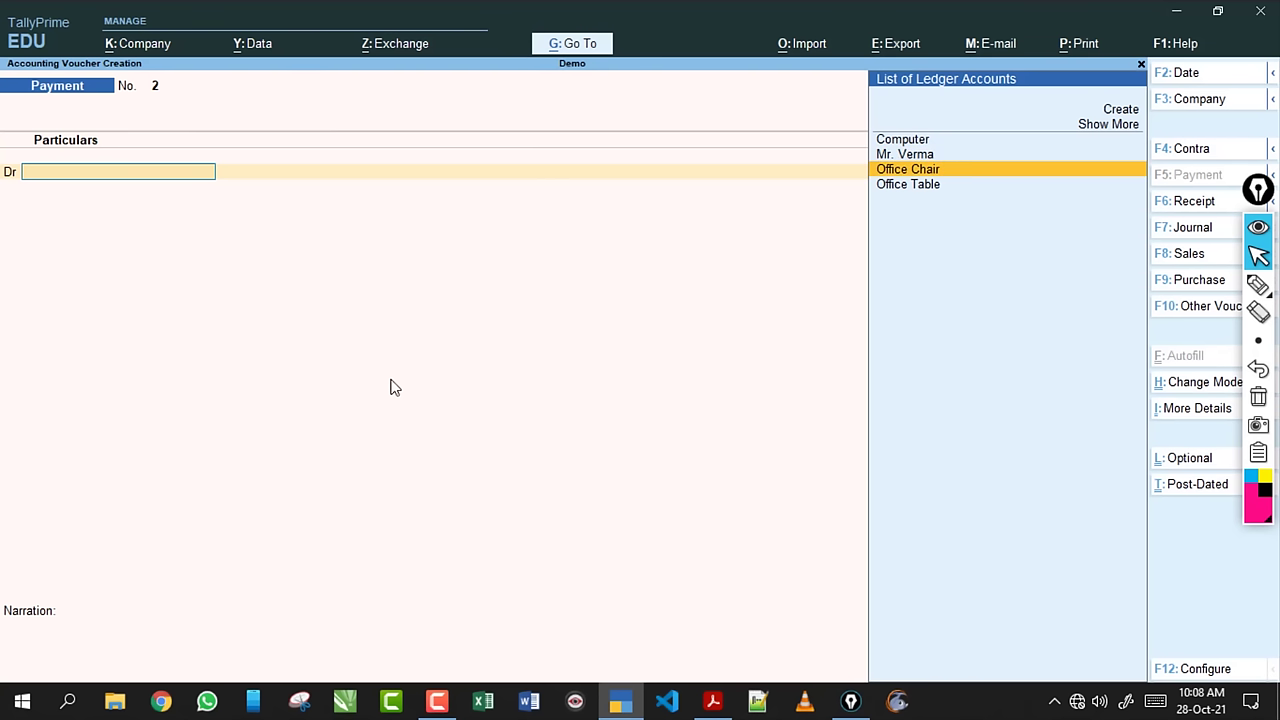
key("Down")
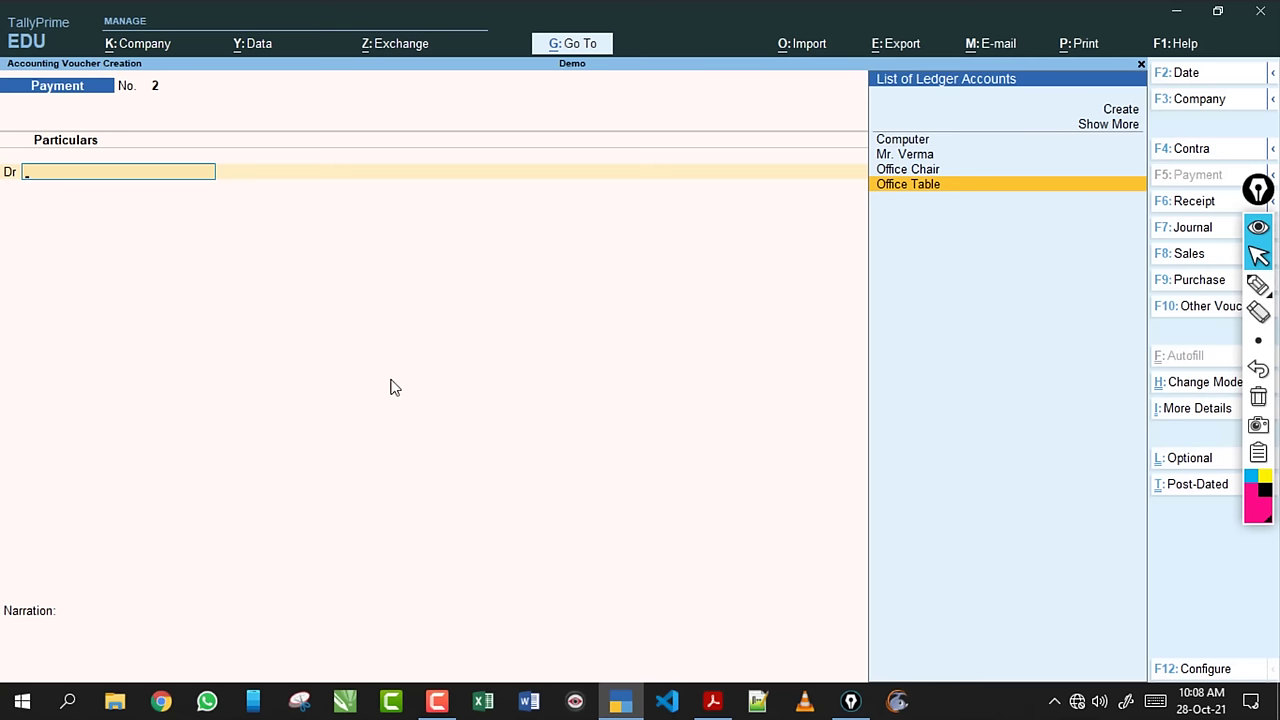
key("Return")
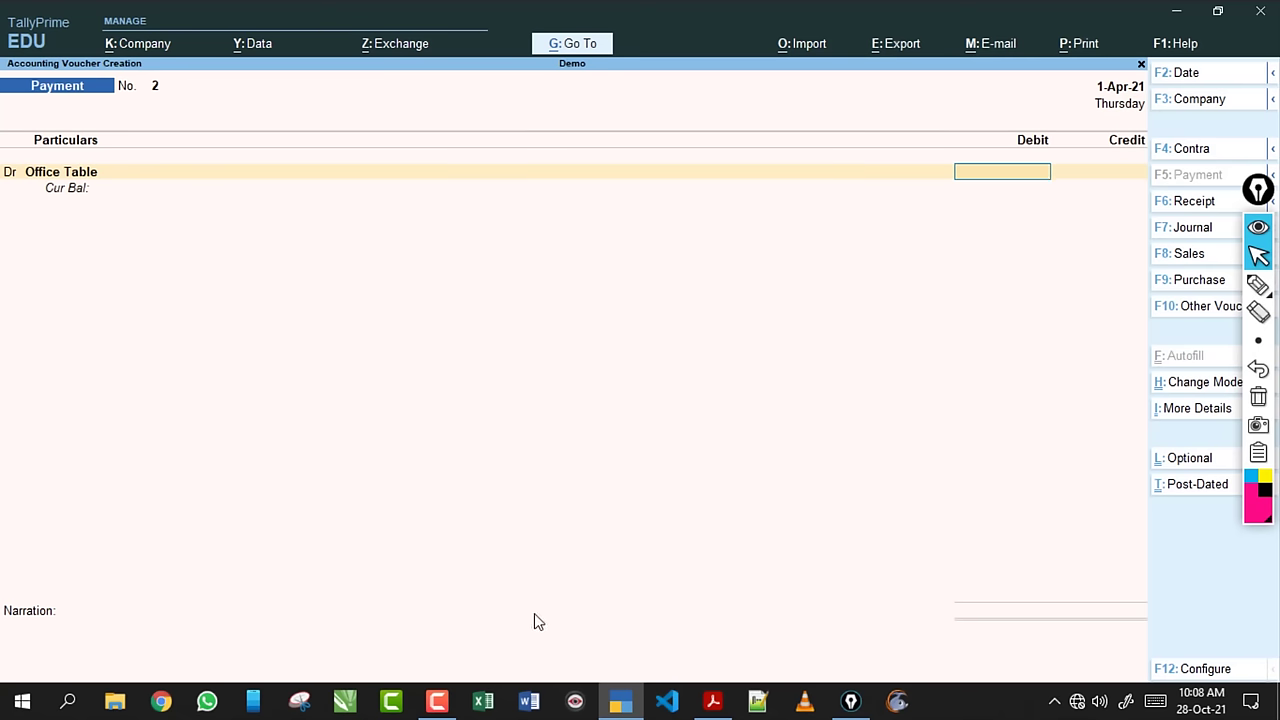
Switch to Exercise 2.pdf, mark the Office Table and Office Chair debit lines with their amounts, then clear the marks.
left_click(716, 700)
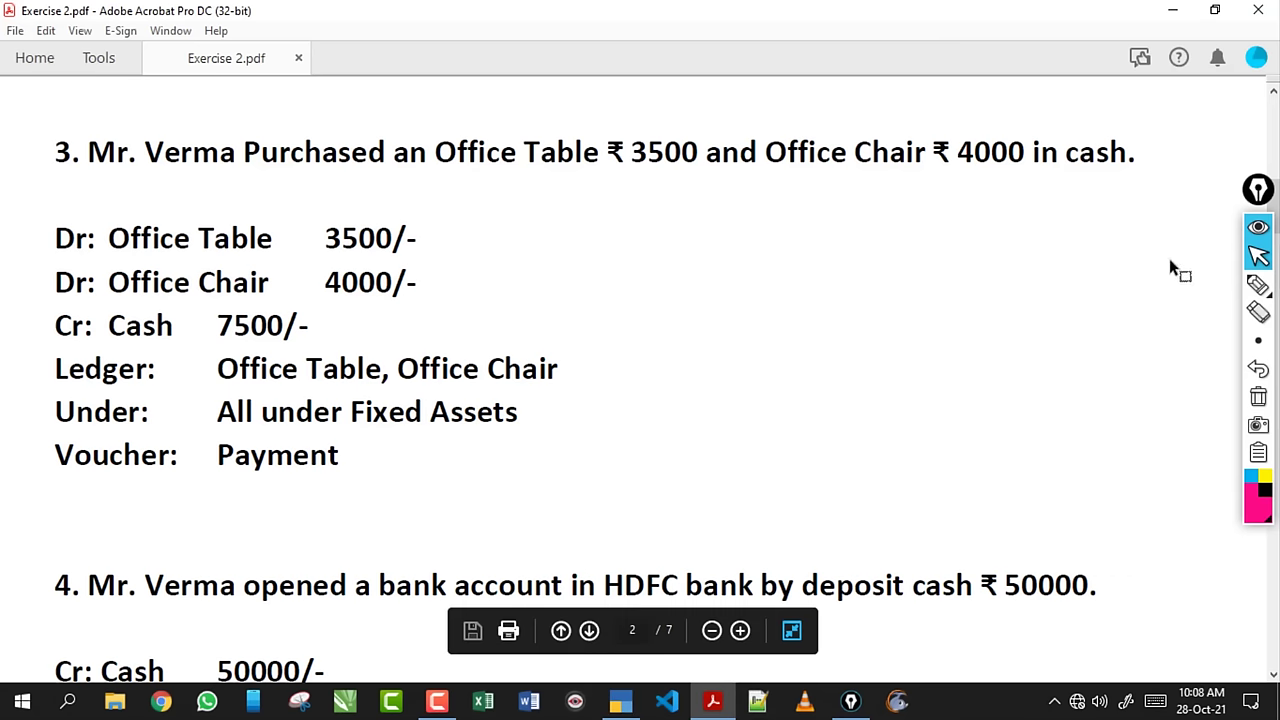
left_click(1260, 288)
left_click_drag(128, 258, 295, 256)
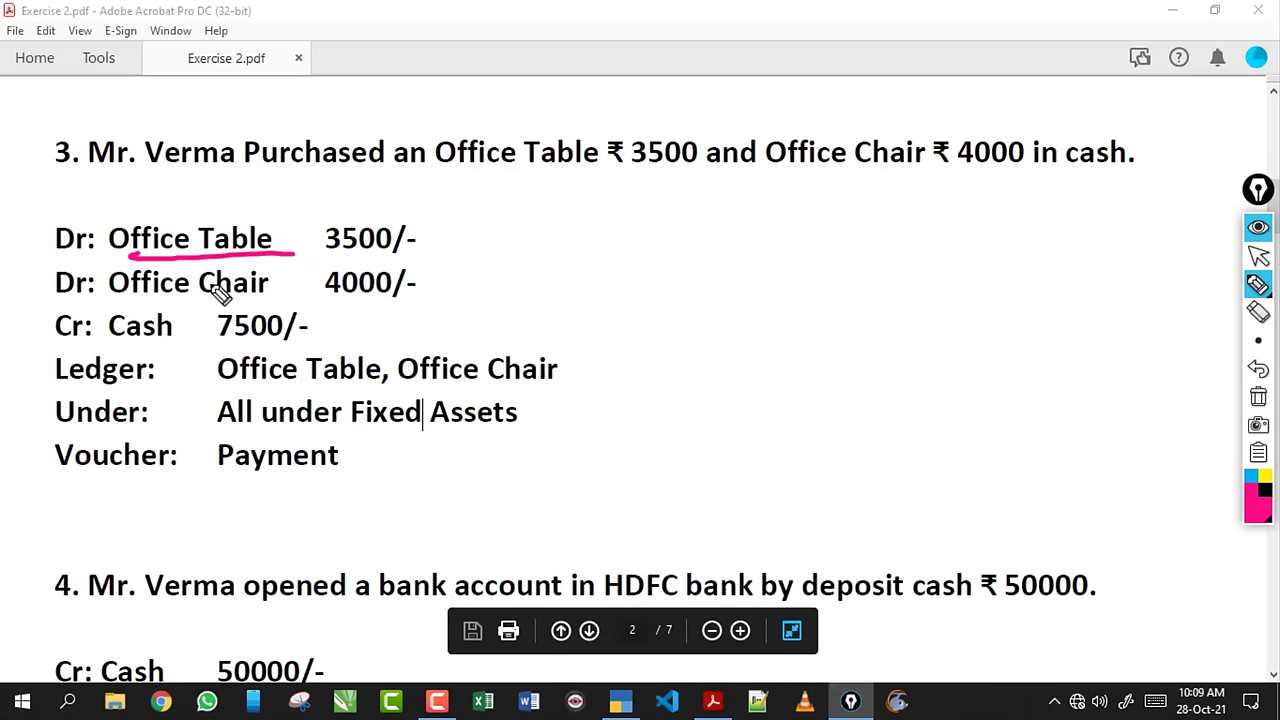
left_click_drag(130, 298, 252, 292)
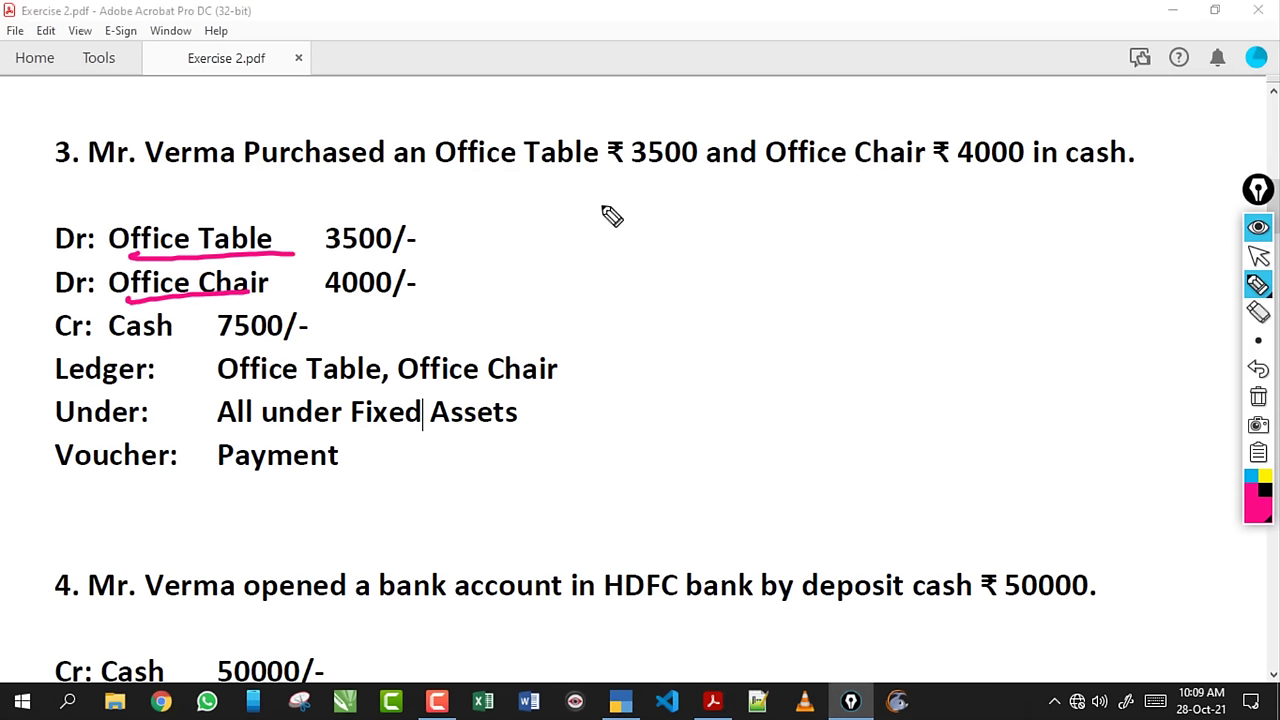
mouse_move(410, 240)
left_mouse_down()
mouse_move(448, 252)
mouse_move(417, 291)
left_mouse_up()
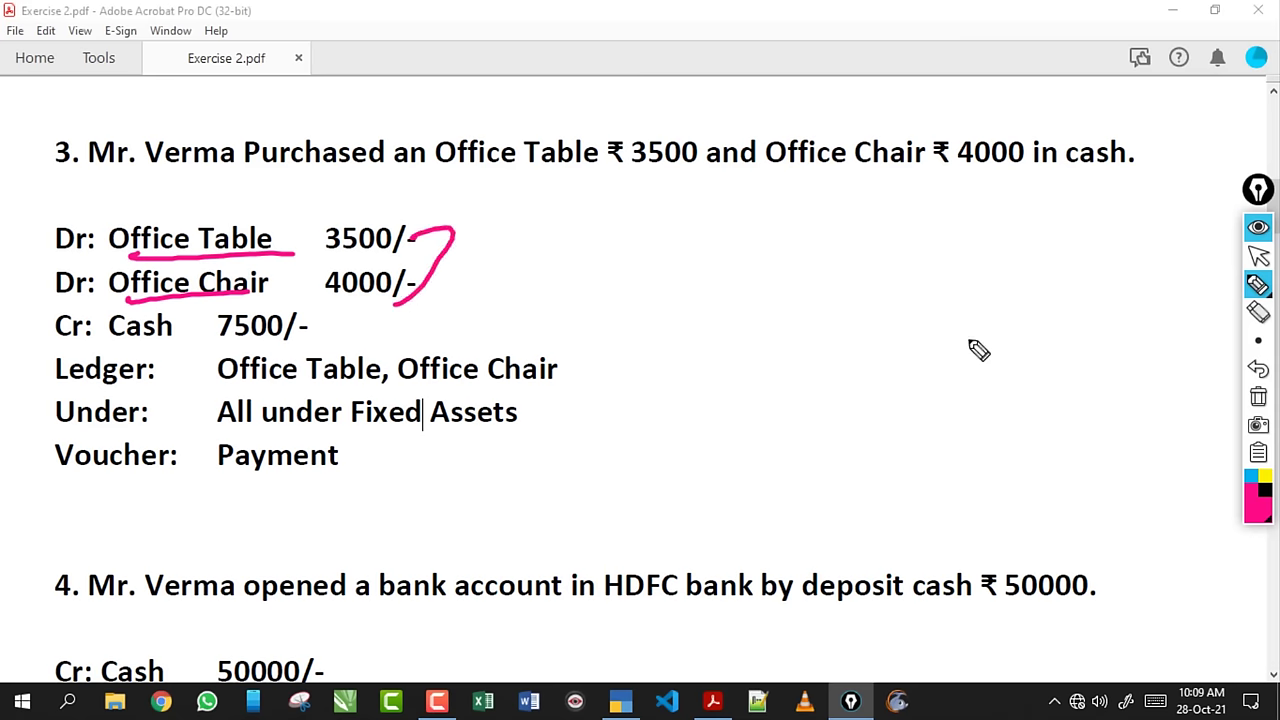
left_click(1258, 397)
left_click(1259, 257)
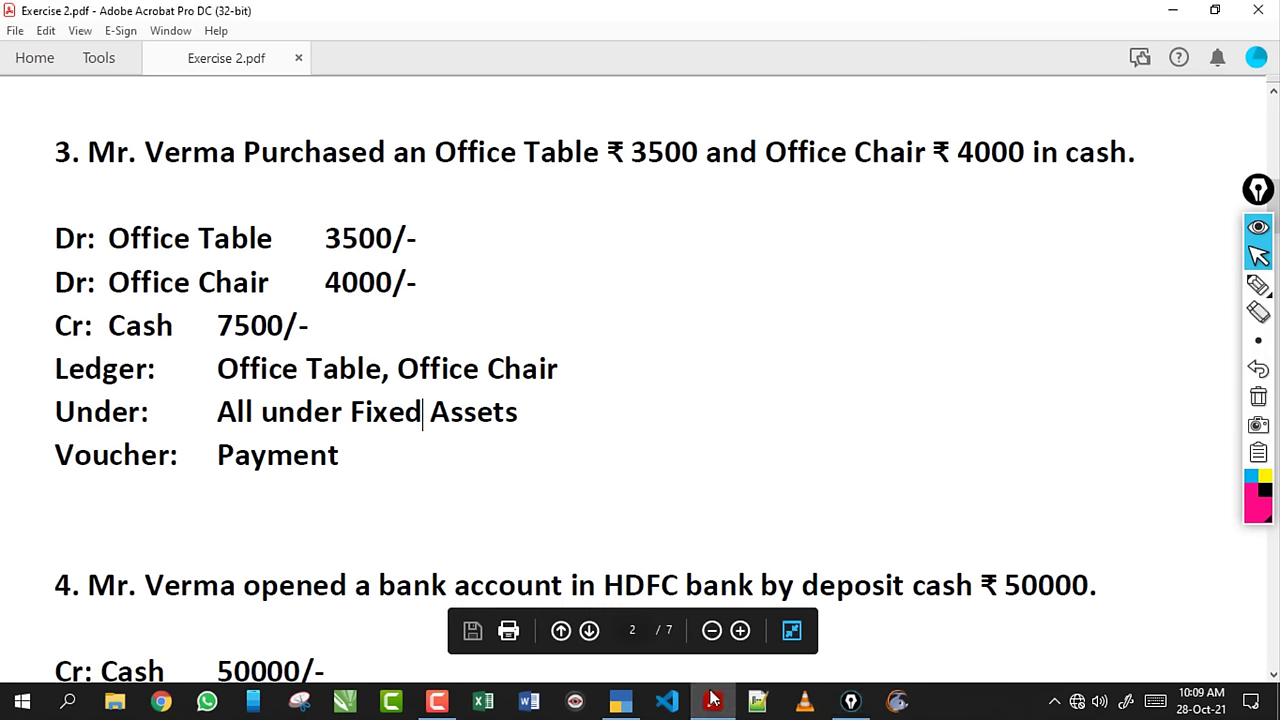
Switch back to TallyPrime and set the Office Table debit amount to 3500.
left_click(642, 705)
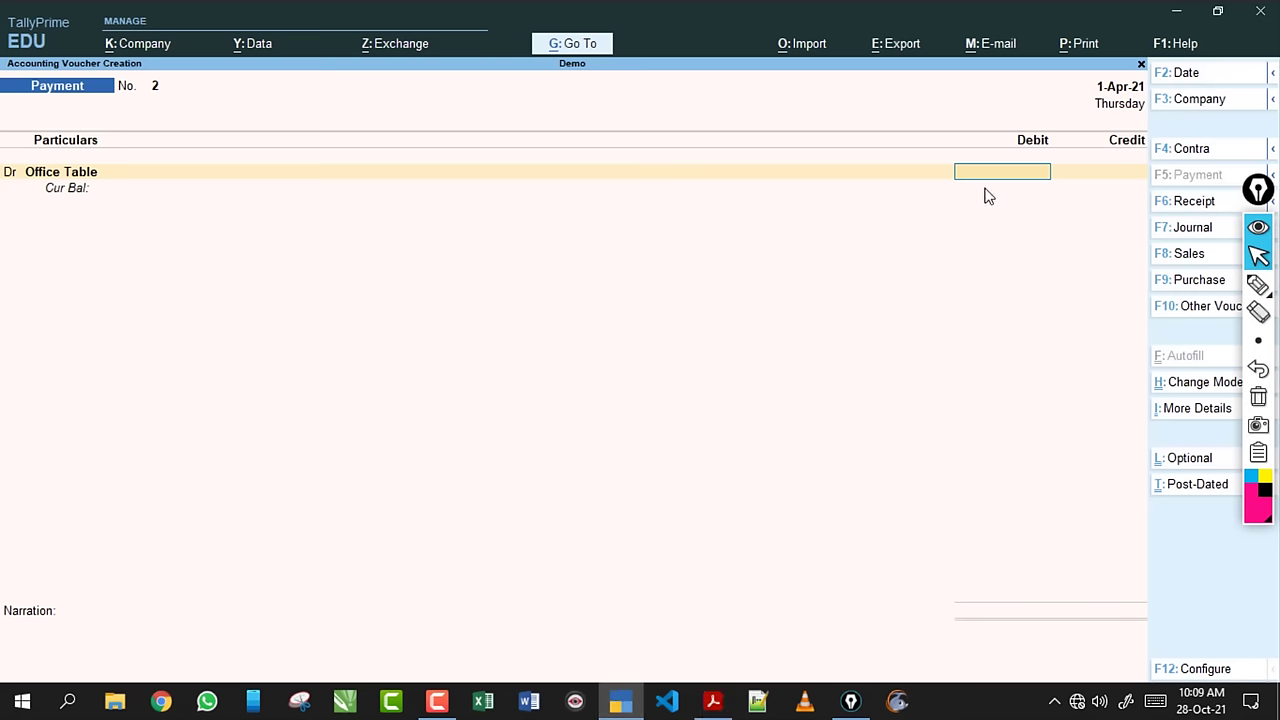
type("3500")
key("Return")
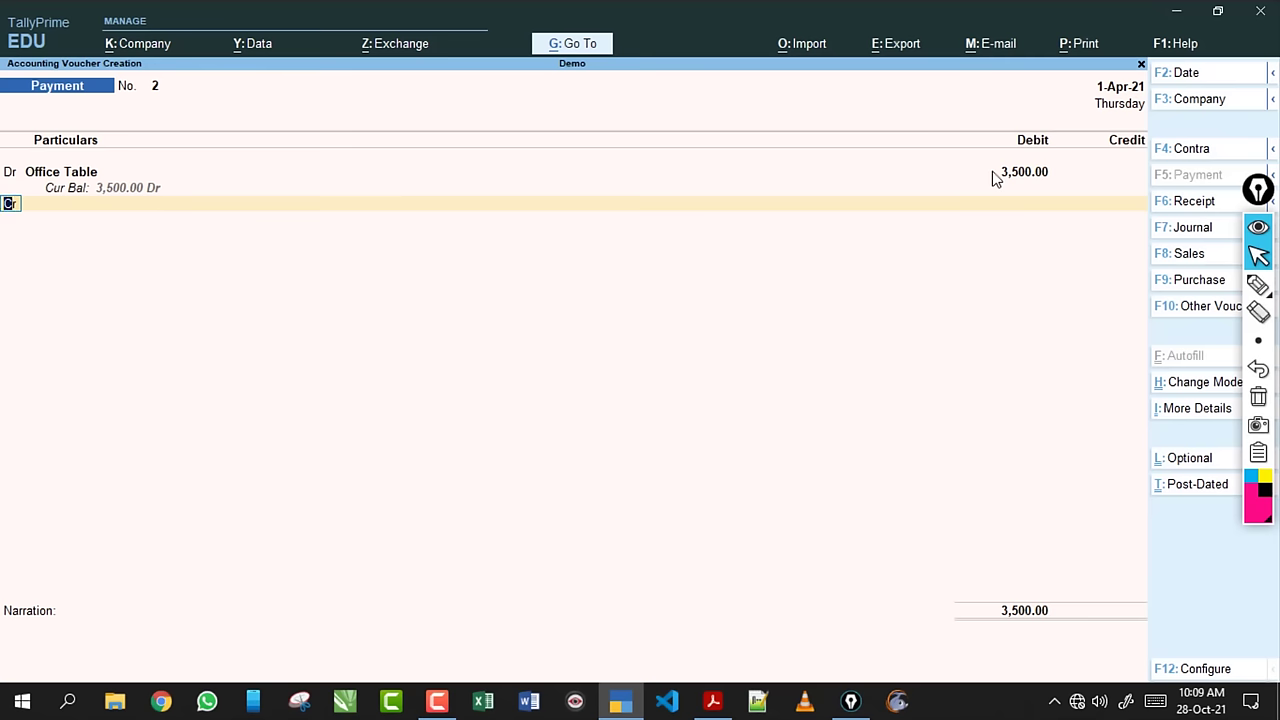
Add a second debit line for Office Chair with an amount of 4000.
type("d")
key("Return")
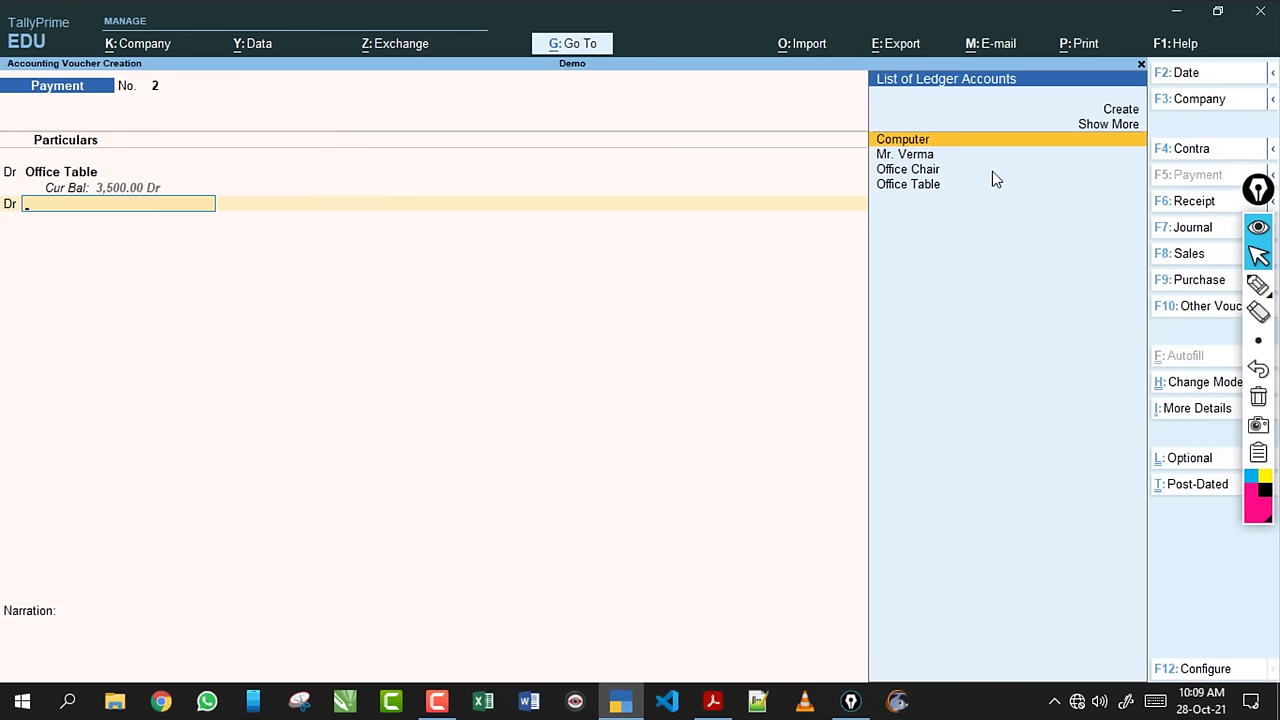
key("Down")
key("Down")
key("Return")
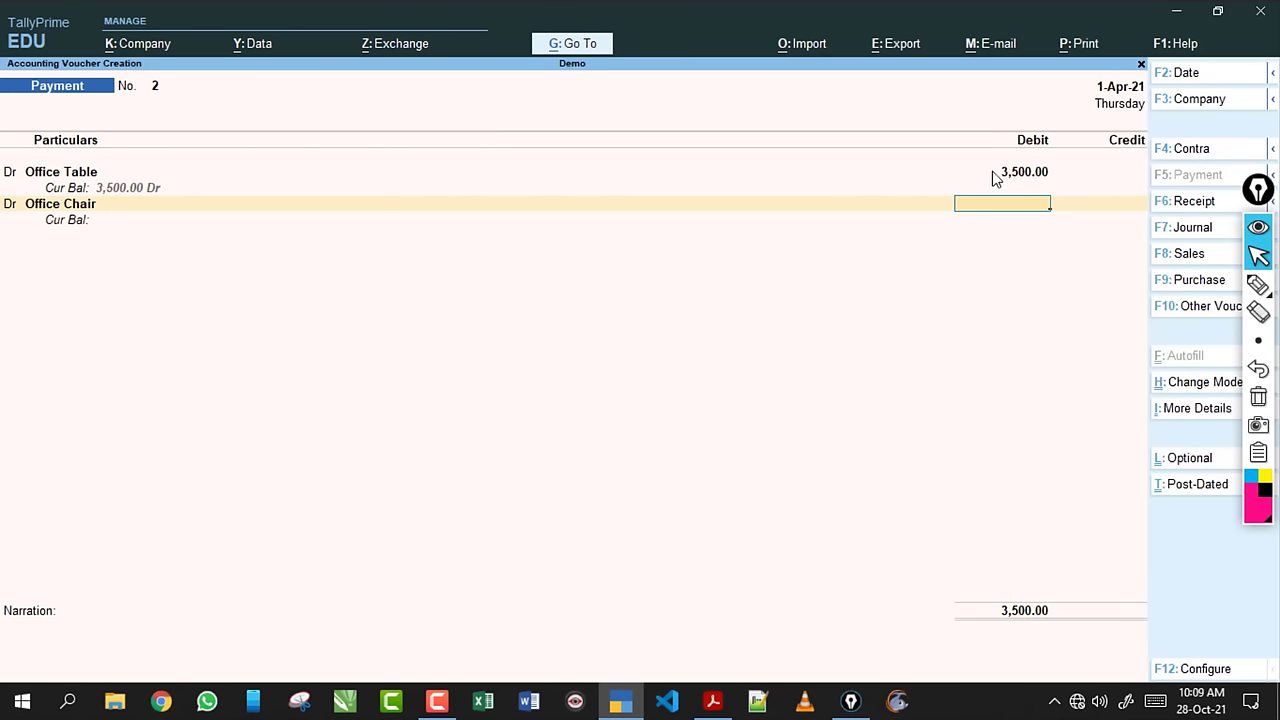
type("4000")
key("Return")
Credit Cash with 7,500.00, leave the narration empty, and accept the payment voucher.
key("Return")
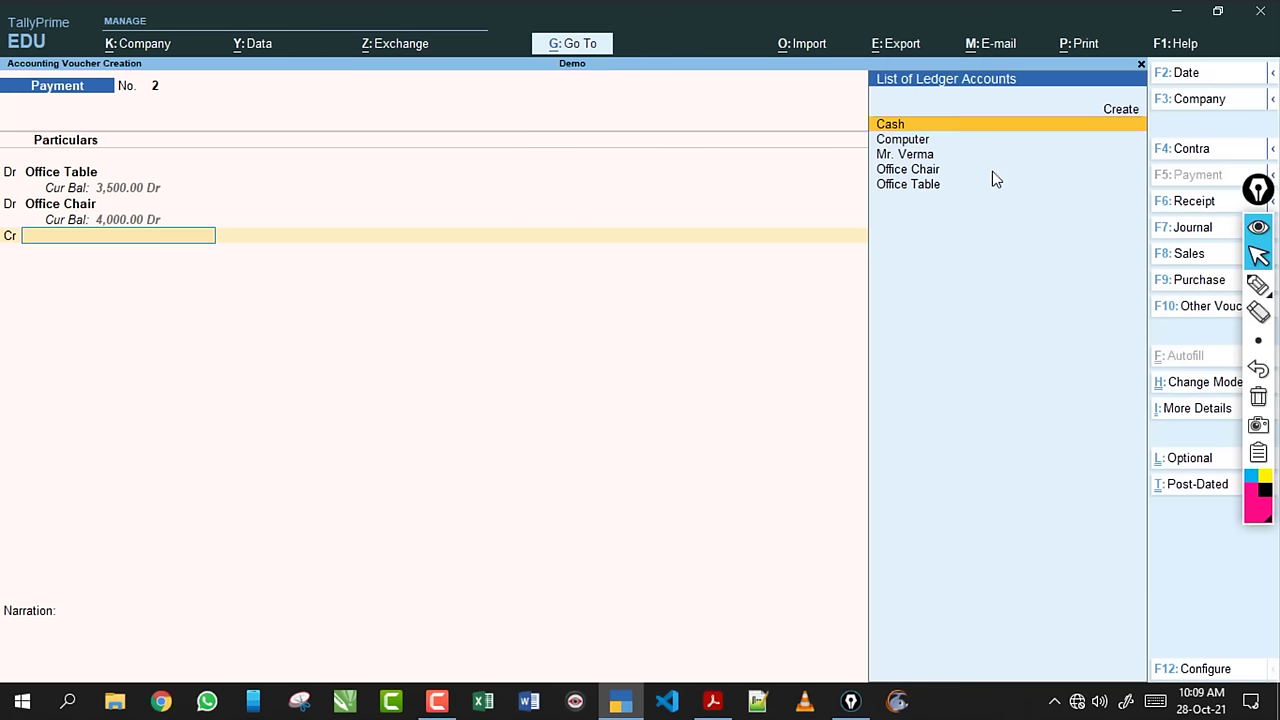
key("Return")
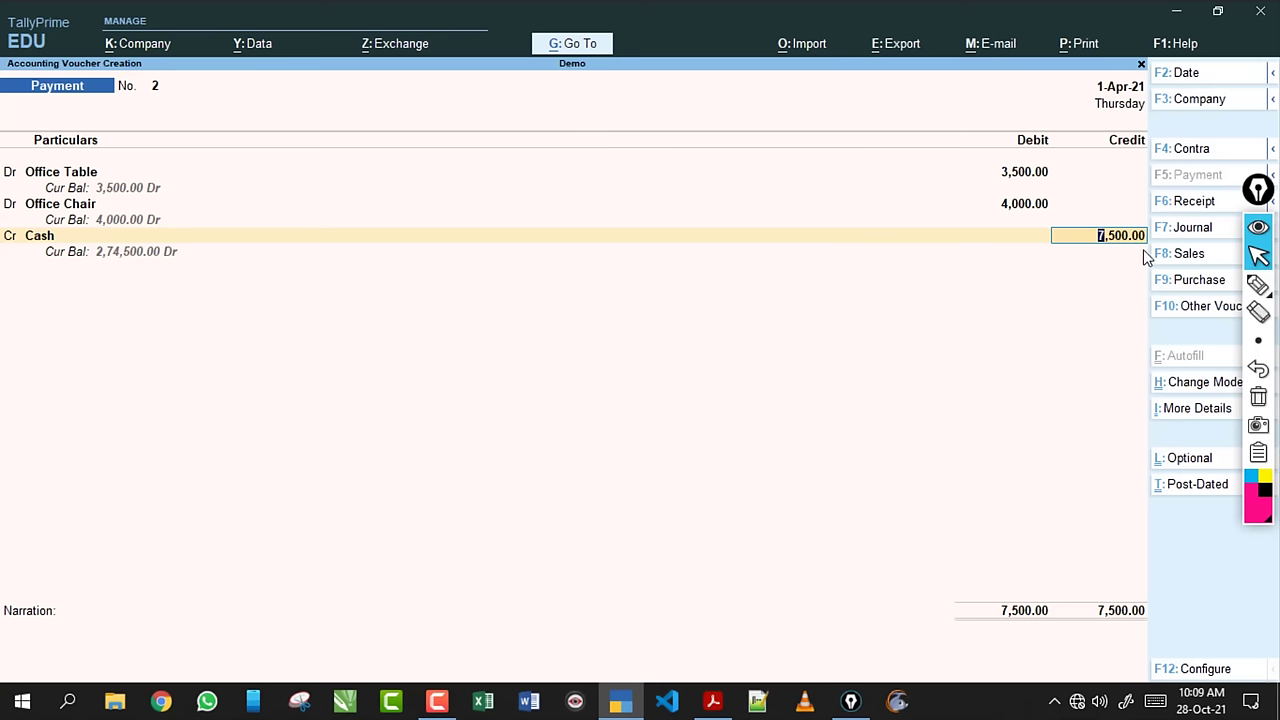
key("Return")
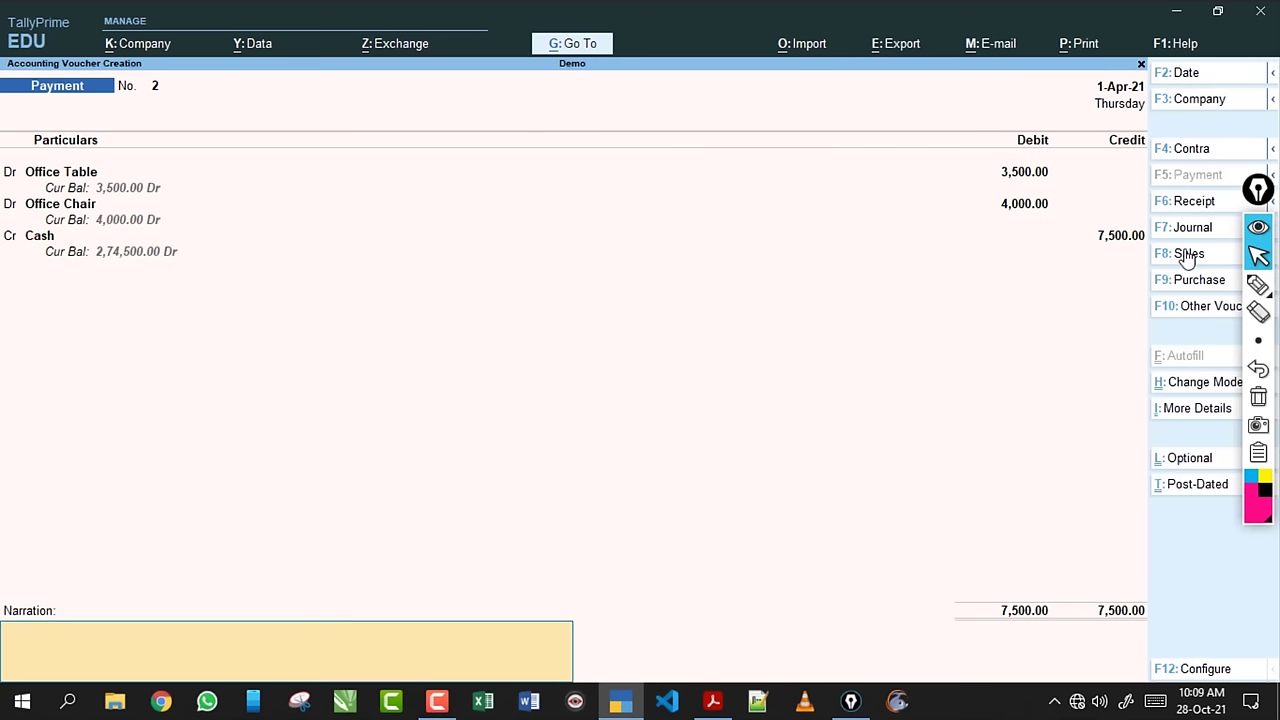
key("Return")
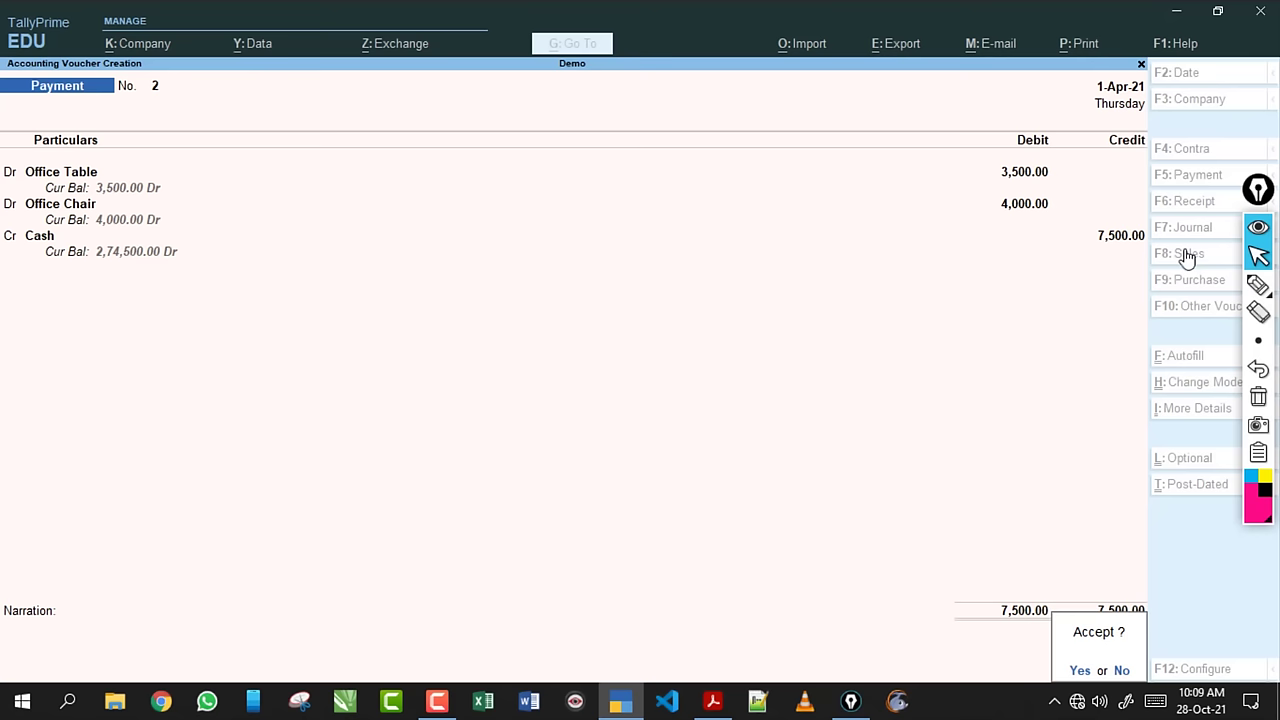
key("Return")
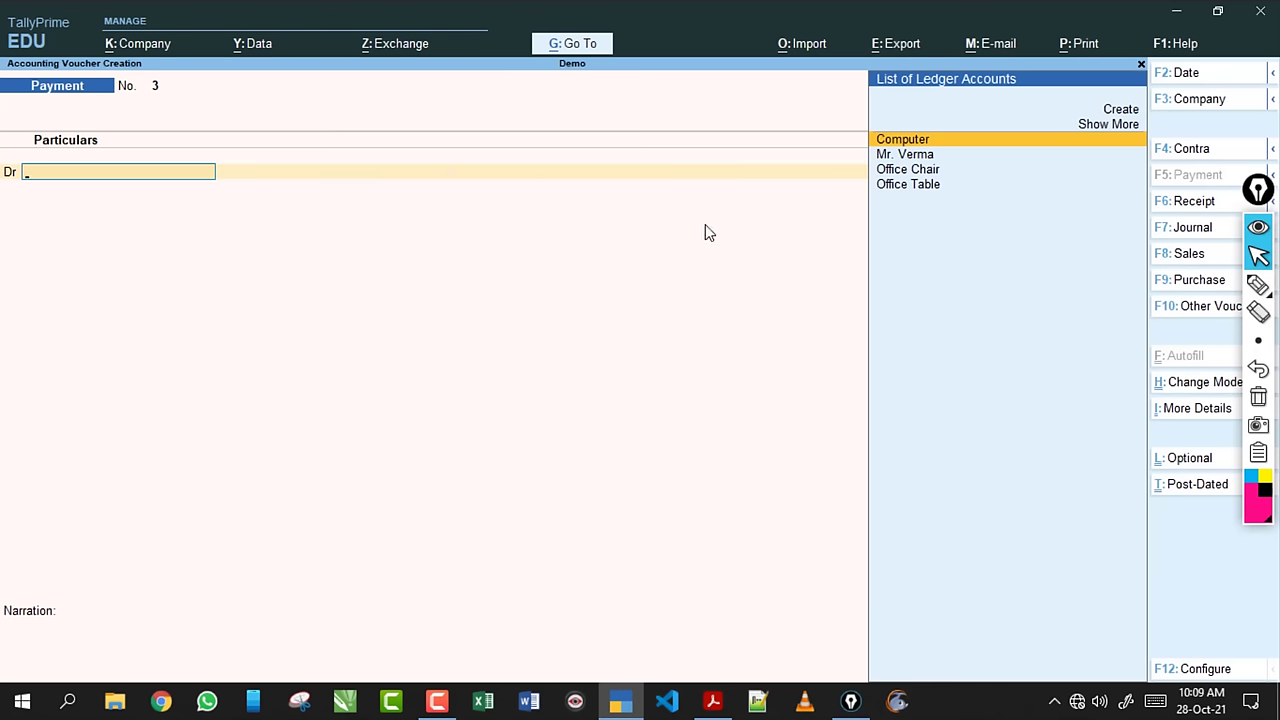
Switch to Exercise 2.pdf in Adobe Acrobat to consult the exercise transactions.
left_click(713, 700)
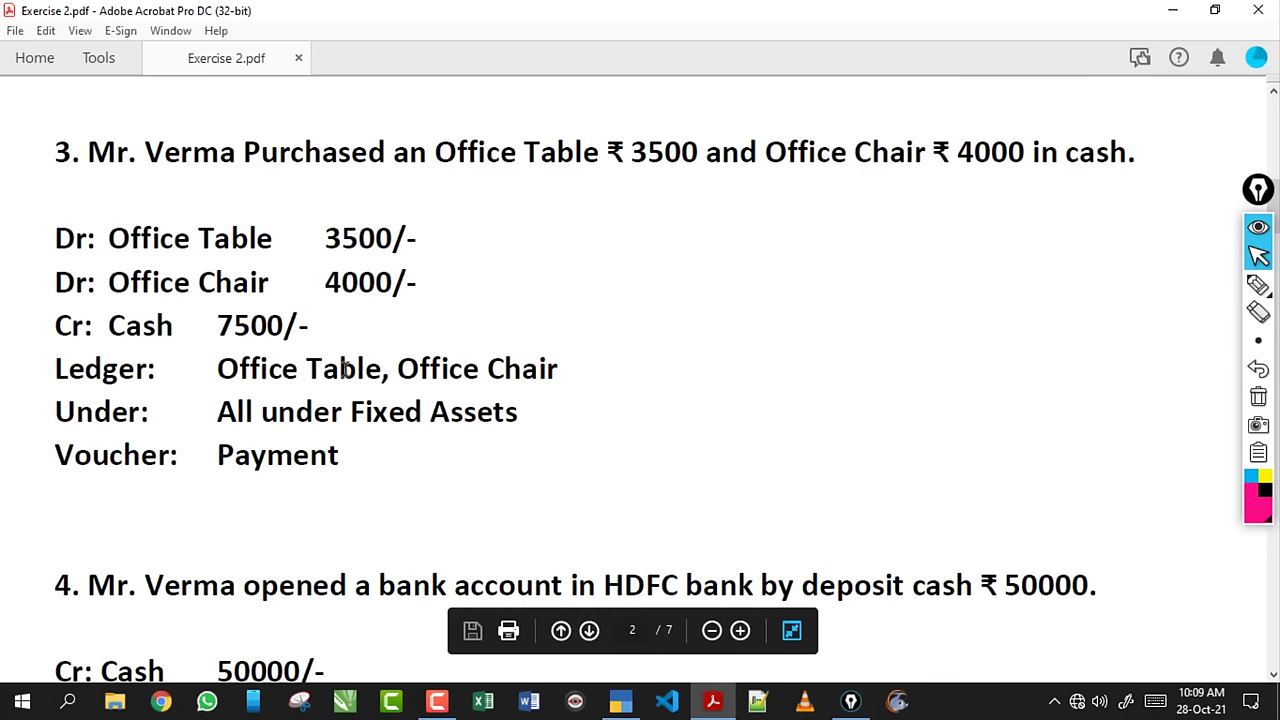
Read transaction 4 in the exercise PDF, switch to TallyPrime and start a contra voucher crediting Cash with 50000.
scroll(362, 352, "down", 5)
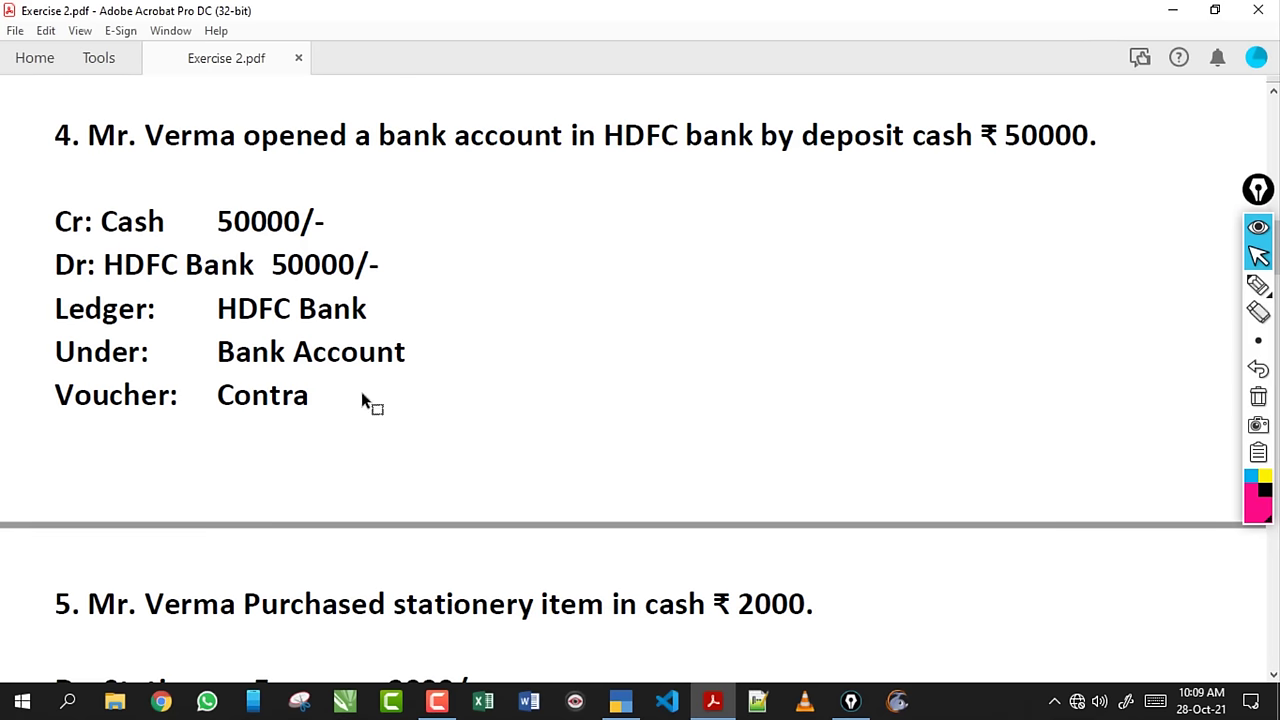
left_click(620, 701)
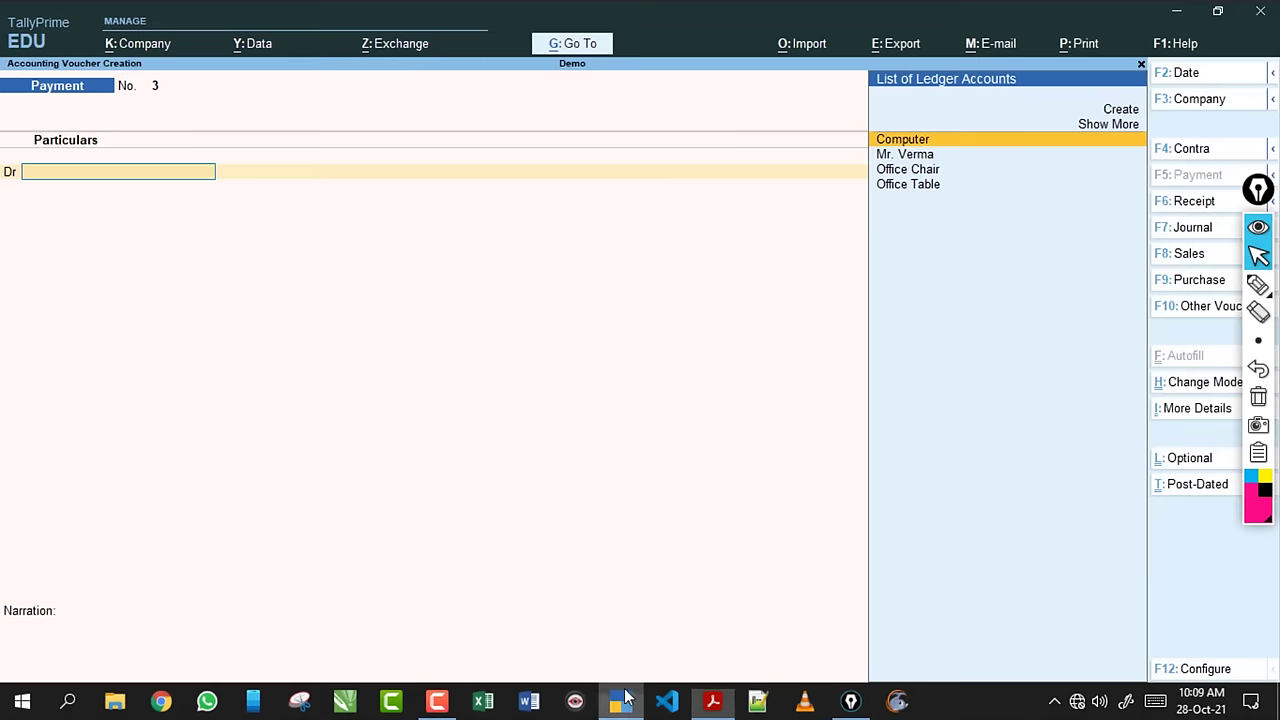
key("F4")
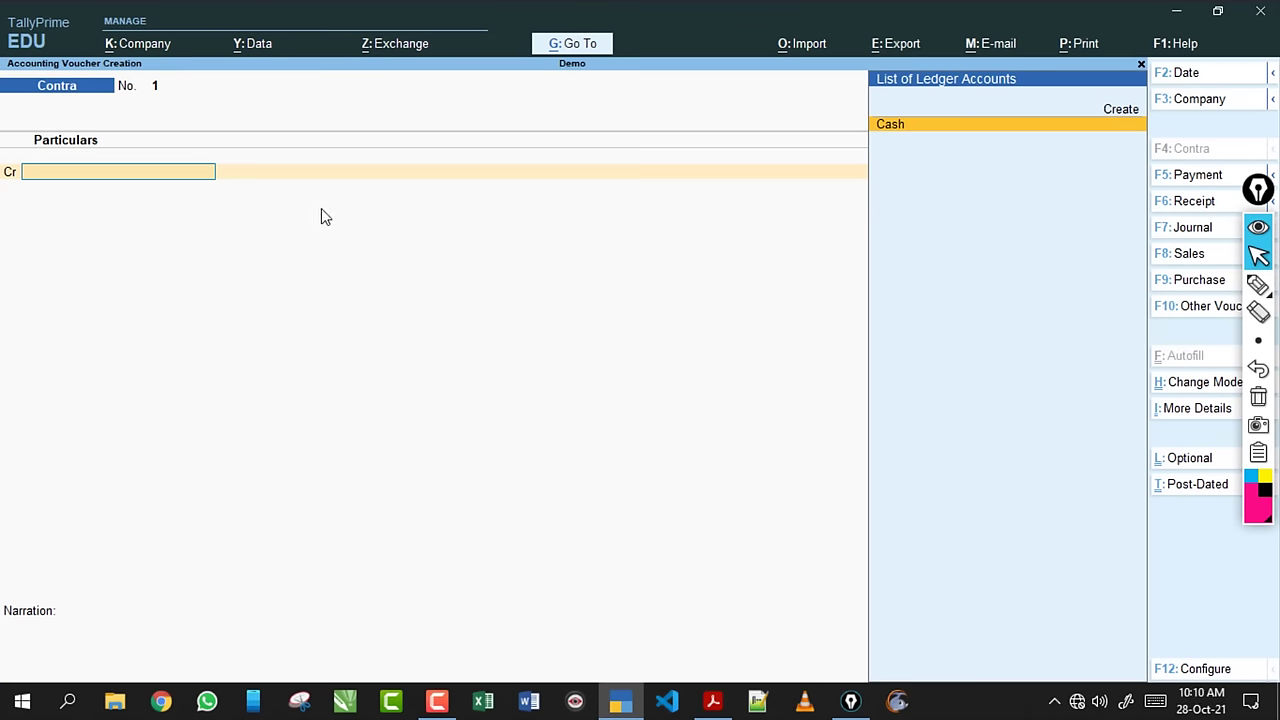
key("Return")
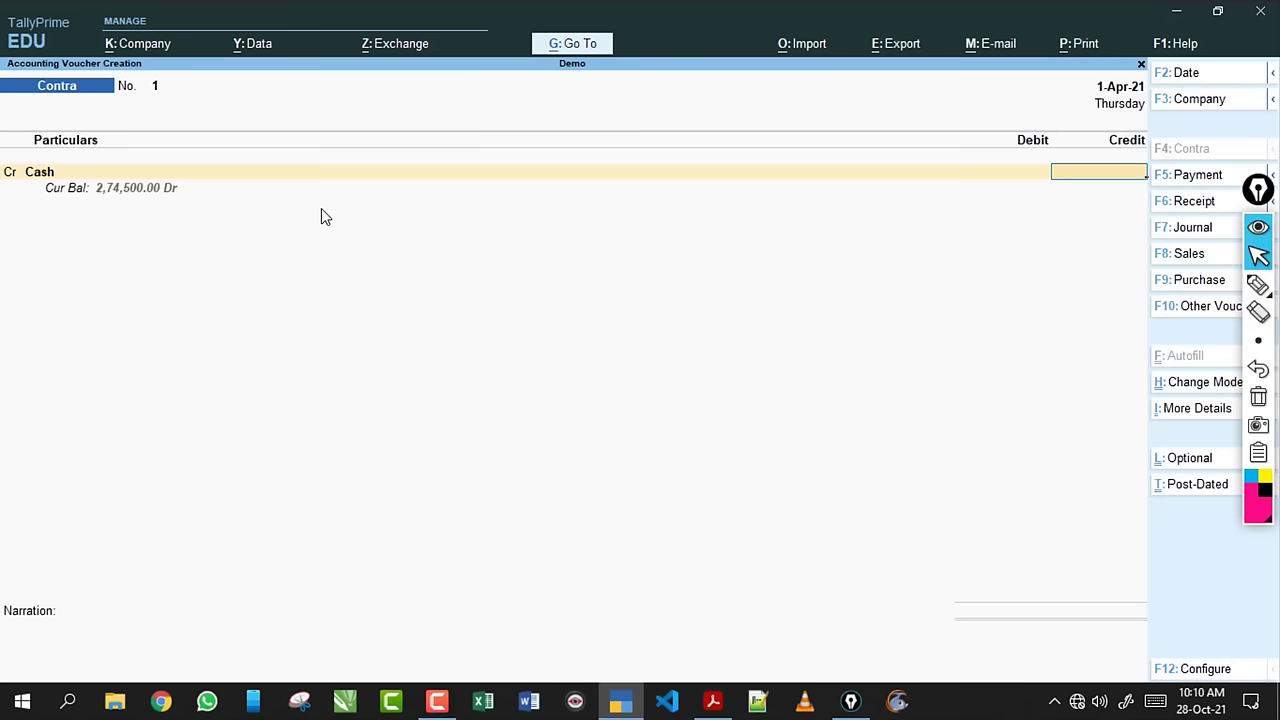
type("50000")
key("Return")
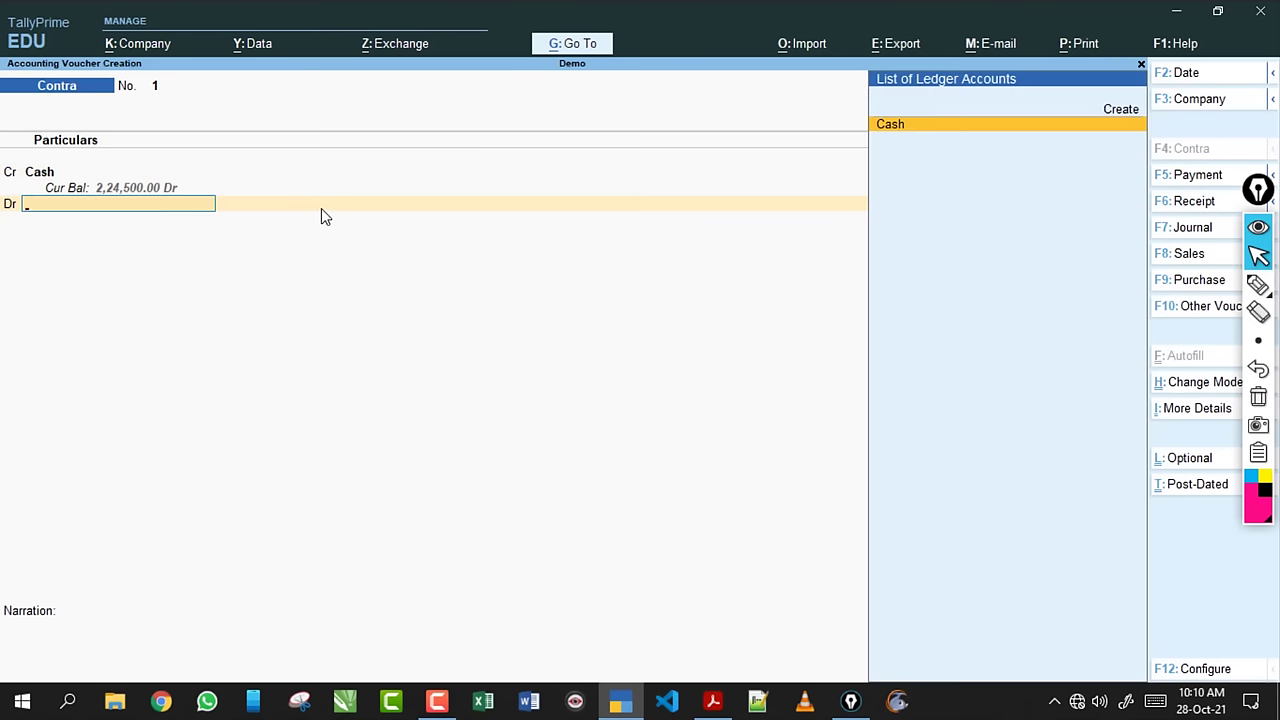
Start a new ledger for the debit line, named HDFC Bank and grouped under Bank Accounts.
key("alt+c")
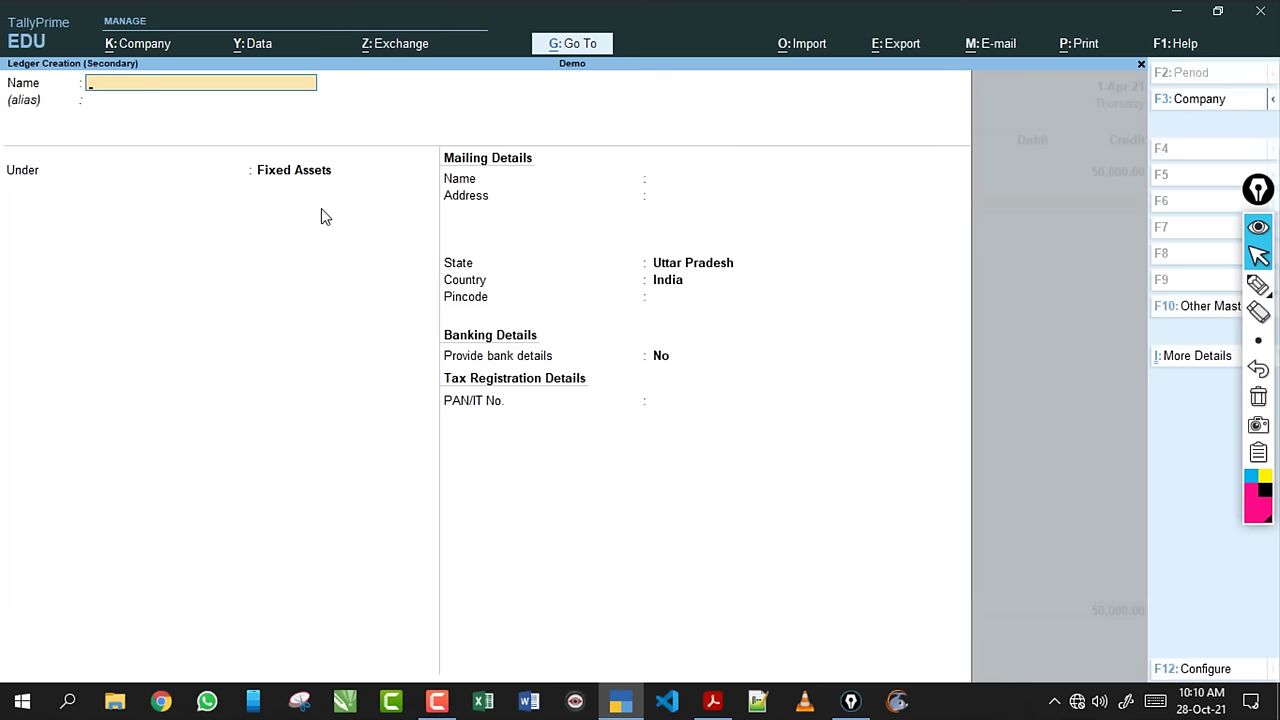
type("HDFC Bank")
key("Return")
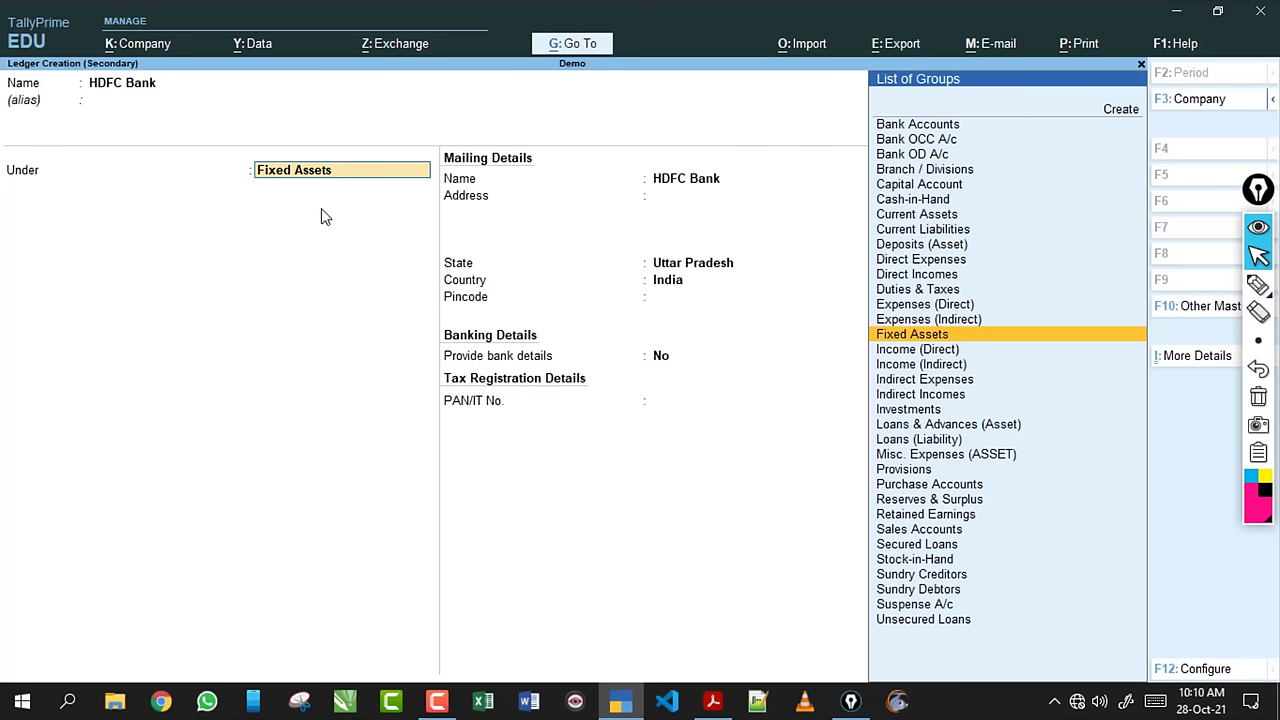
type("B")
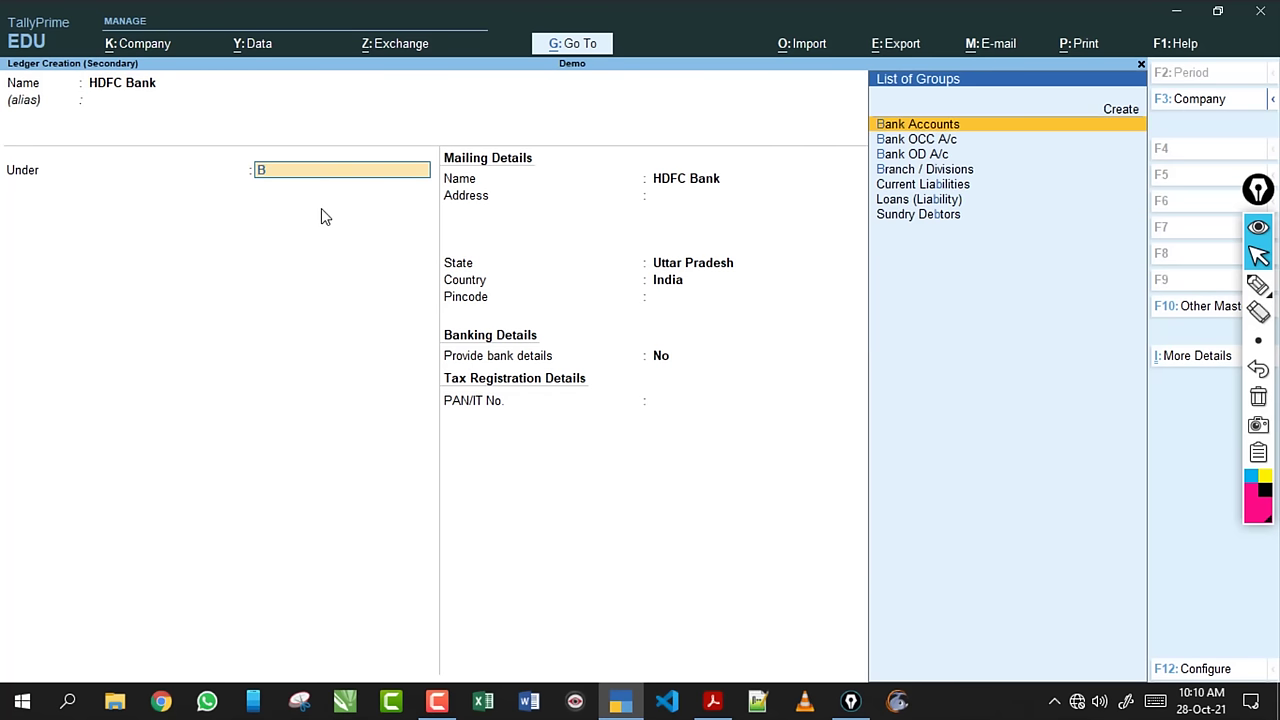
key("Return")
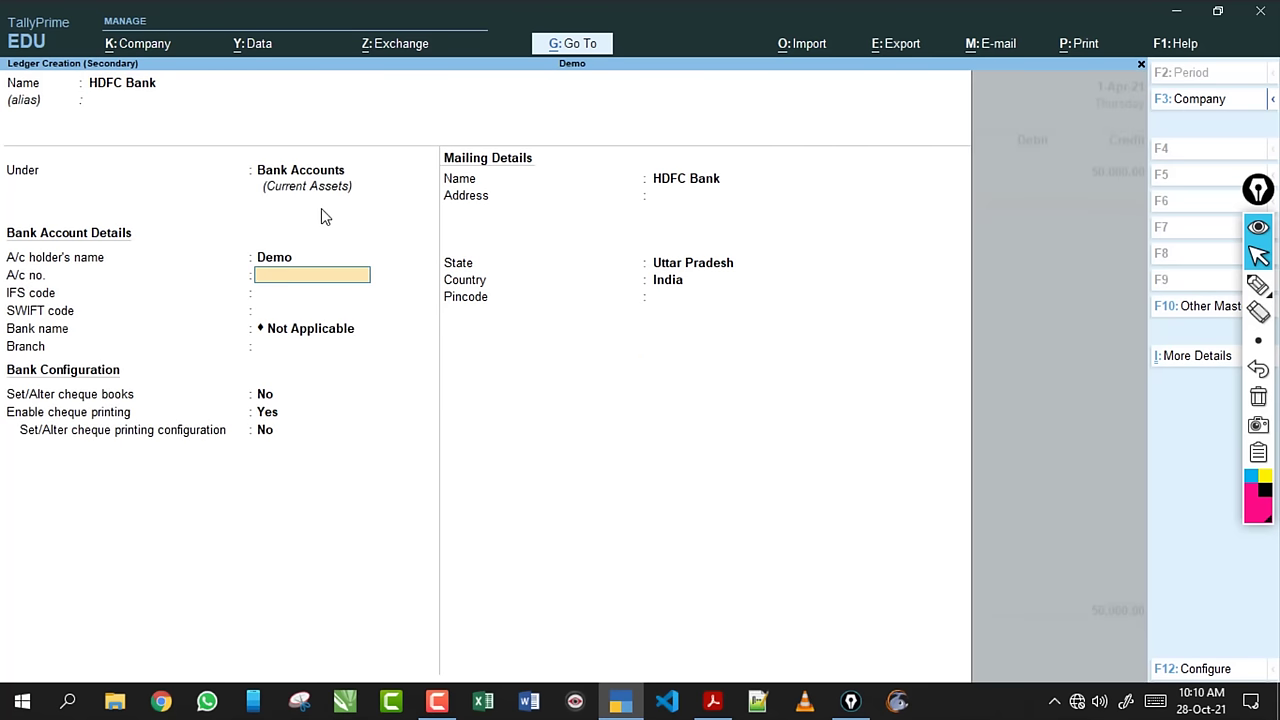
Save the HDFC Bank ledger with its remaining bank and mailing details at their defaults, and accept the 50,000 debit.
key("Return")
key("Return")
key("Return")
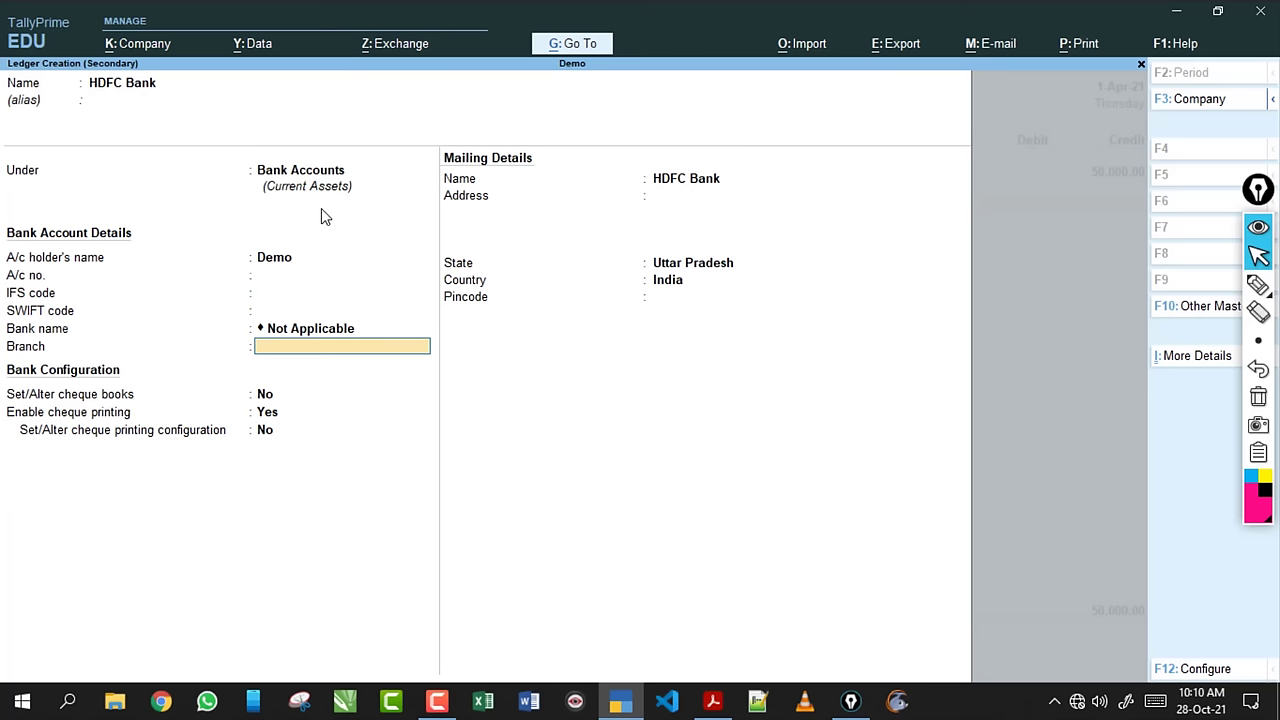
key("Return")
key("Return")
key("Return")
key("Return")
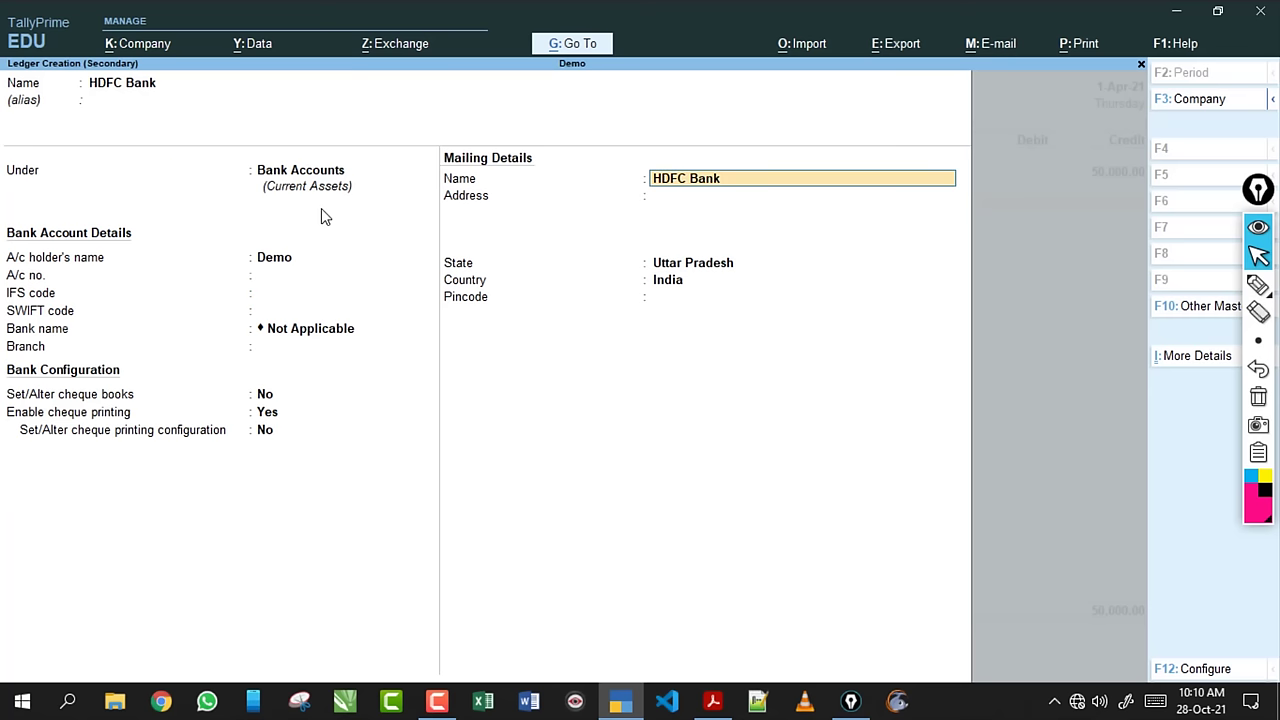
key("Return")
key("Return")
key("Return")
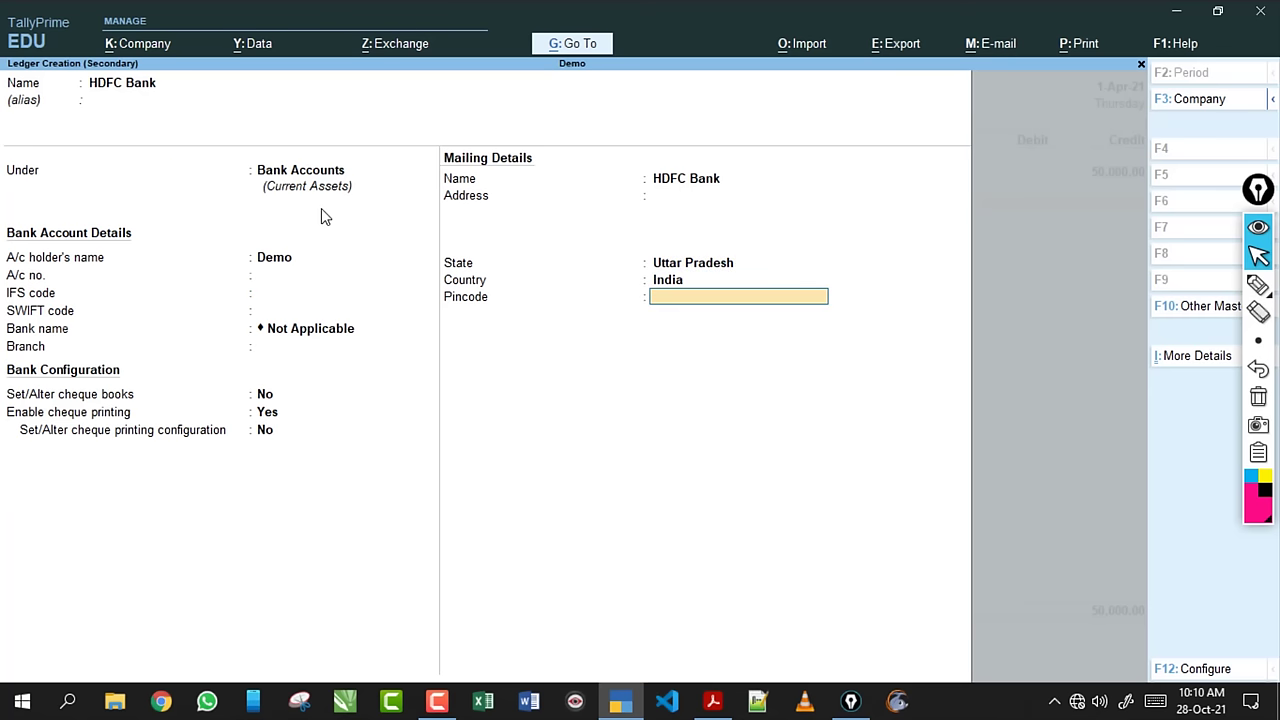
key("Return")
key("Return")
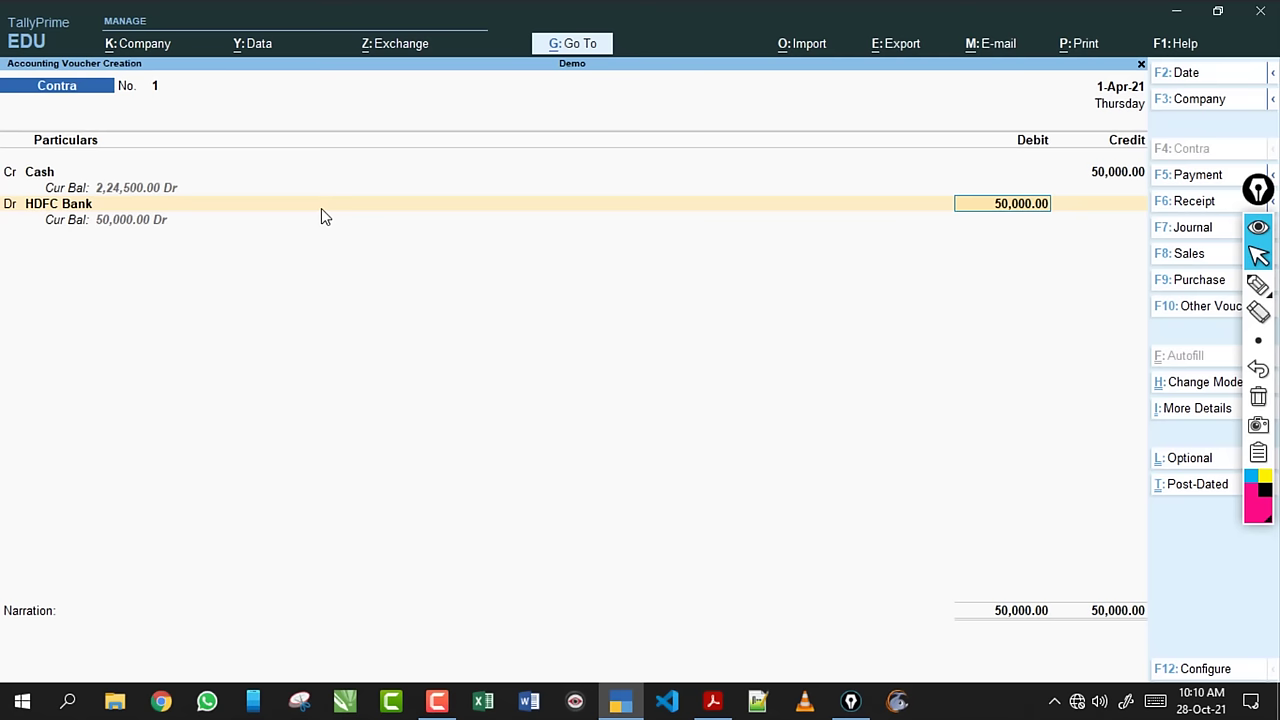
key("Return")
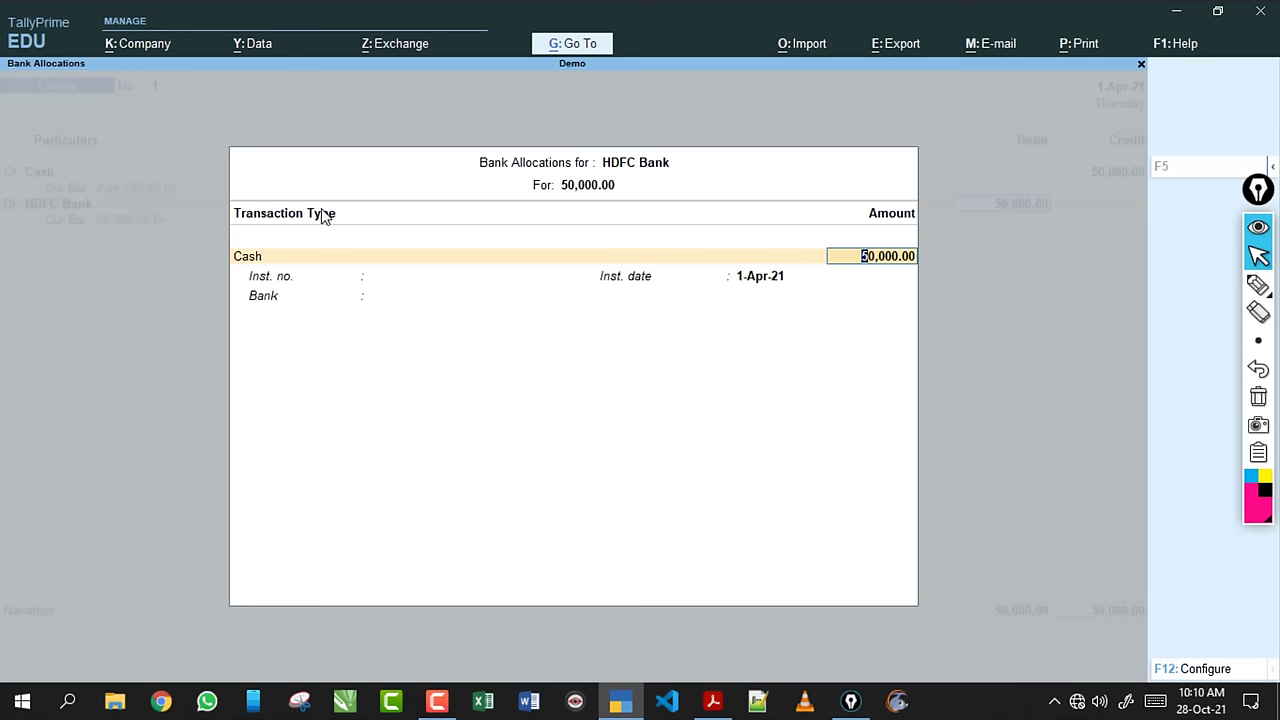
left_click(1256, 288)
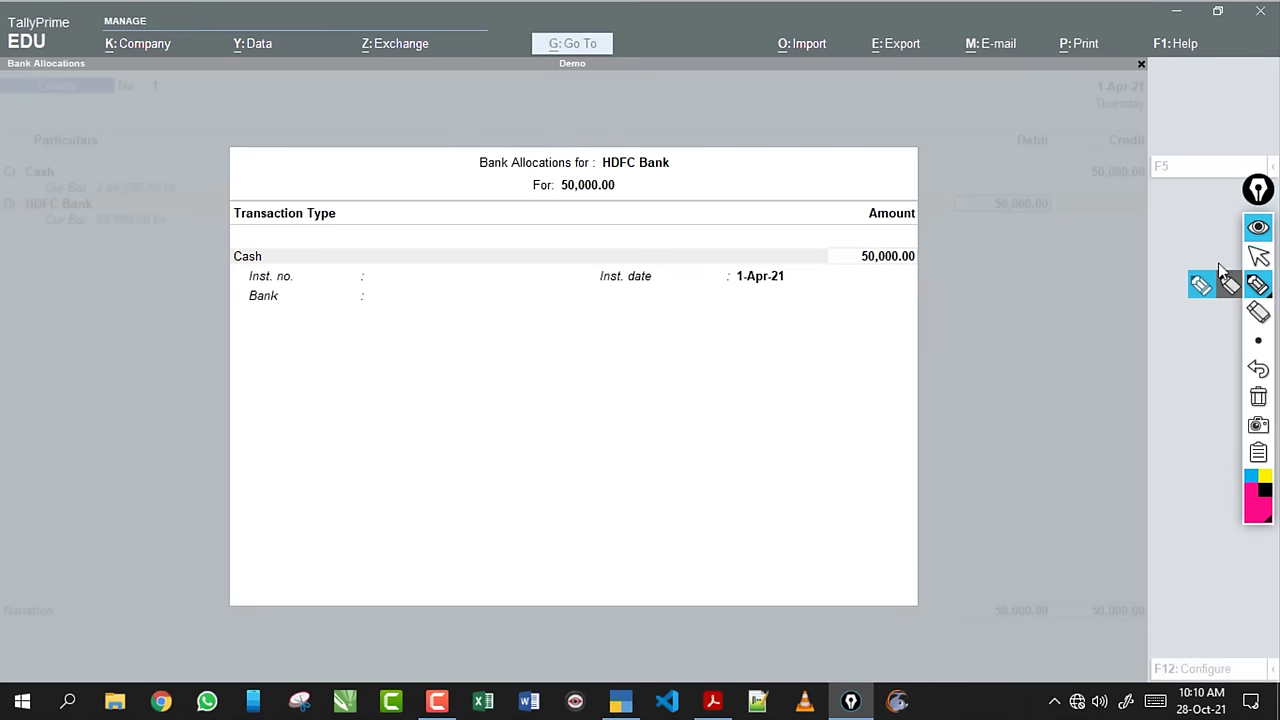
mouse_move(452, 175)
left_mouse_down()
mouse_move(690, 156)
mouse_move(557, 186)
mouse_move(723, 191)
mouse_move(810, 177)
left_mouse_up()
left_click(1257, 398)
left_click(1257, 257)
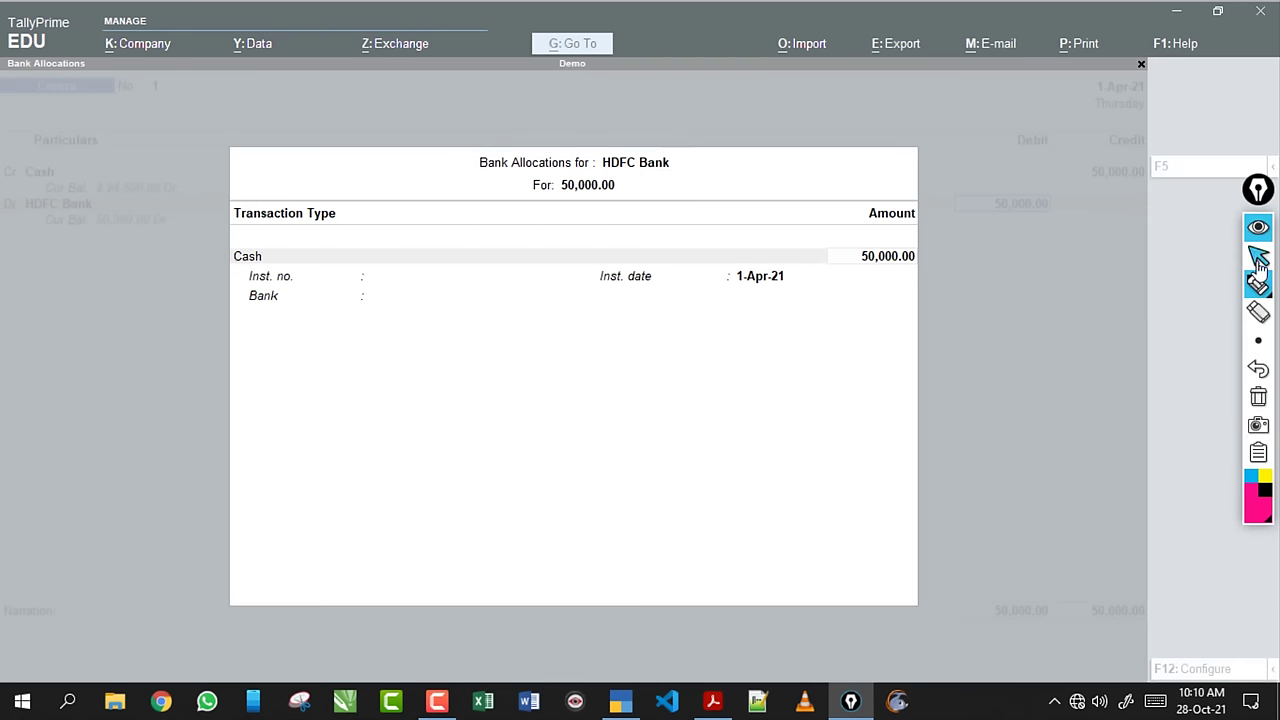
Accept the 50,000 Cash bank allocation for HDFC Bank and save the contra voucher without a narration.
left_click(868, 259)
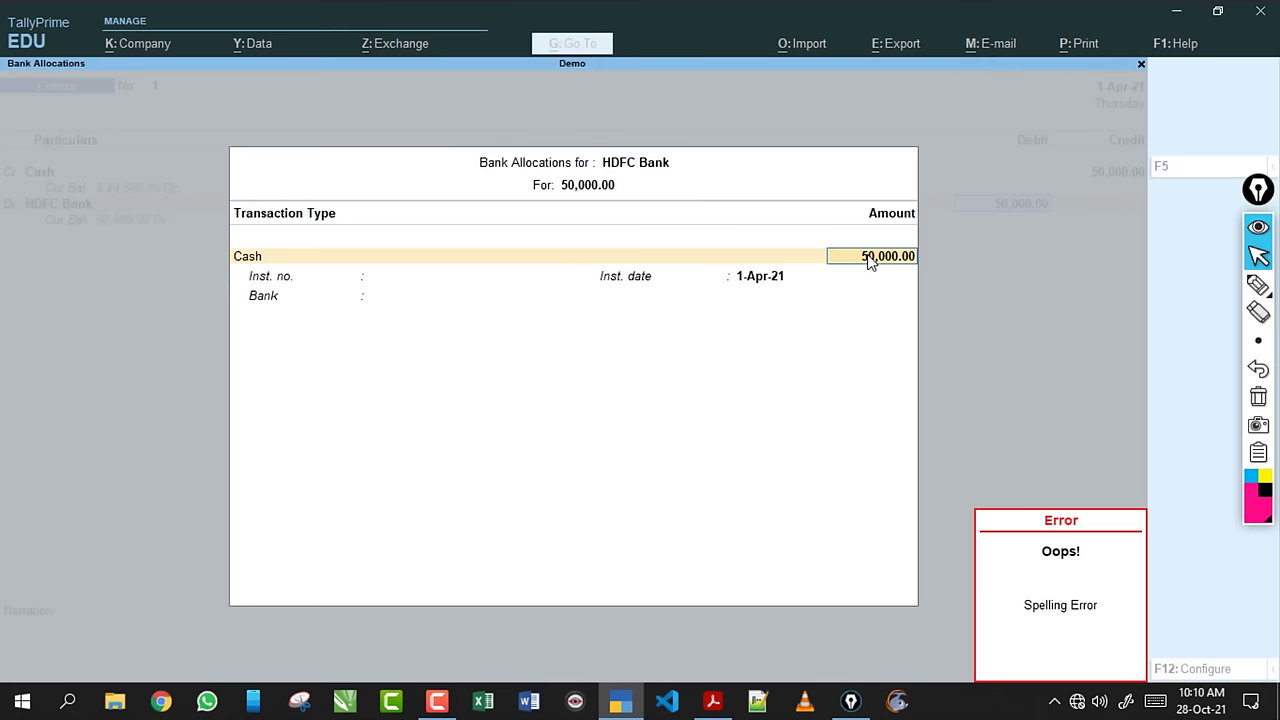
key("Return")
key("Return")
key("Return")
key("Return")
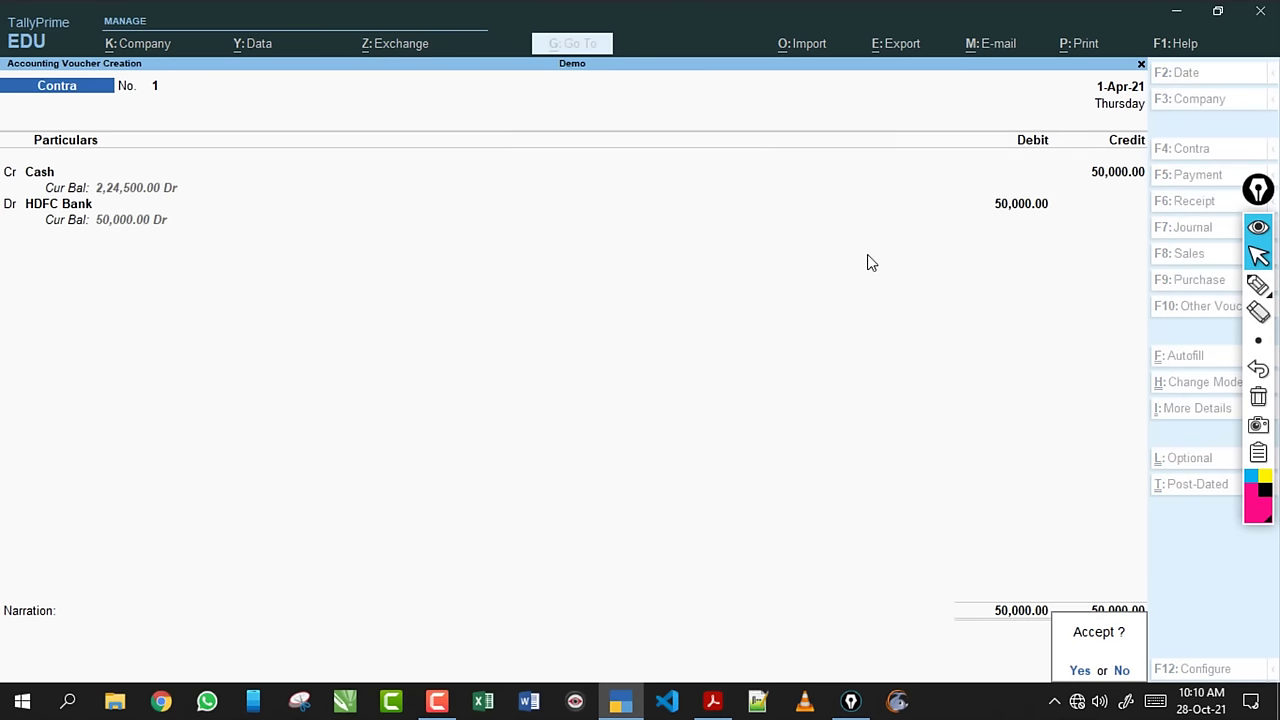
key("Return")
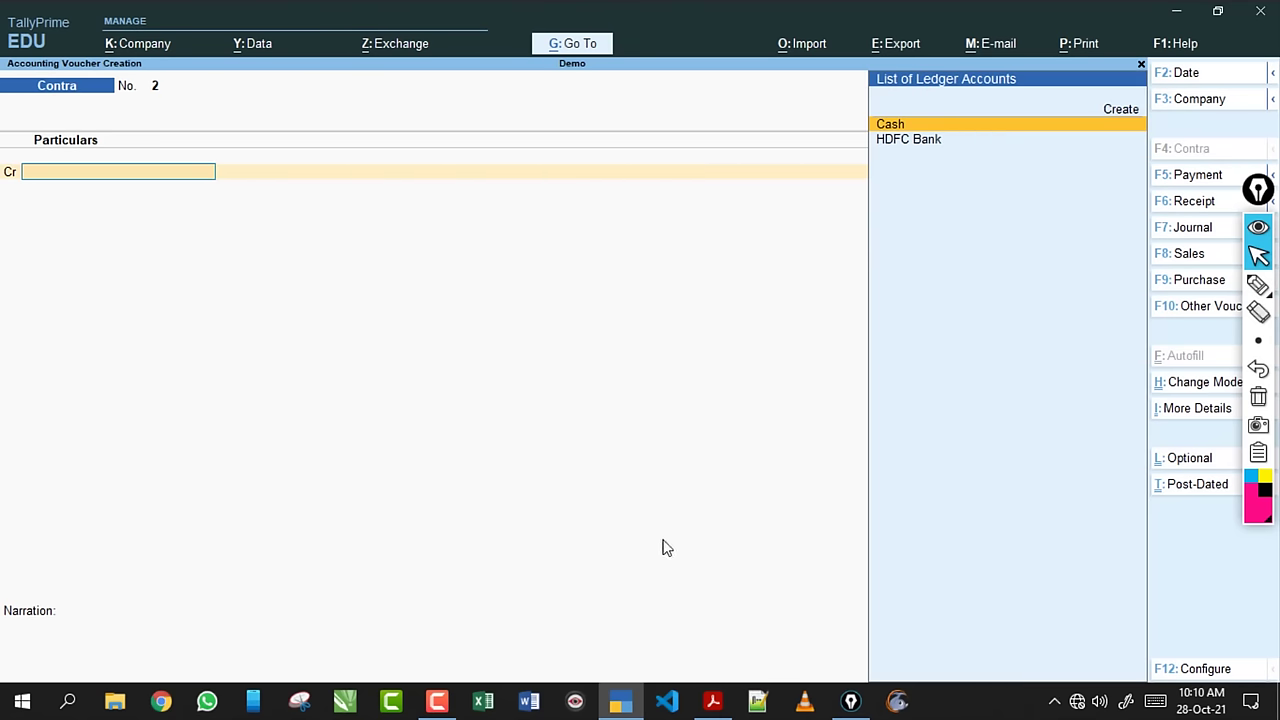
Read transaction 5 in the exercise PDF, then return to TallyPrime and open a payment voucher.
left_click(712, 701)
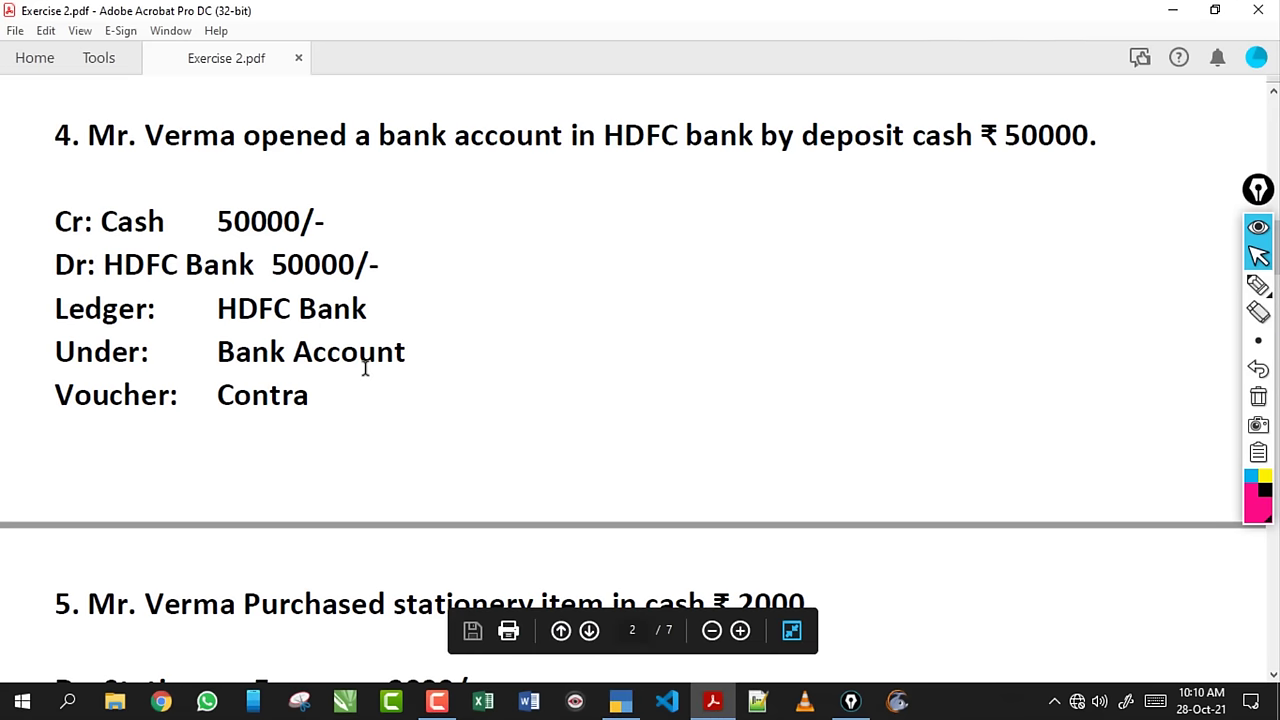
scroll(363, 366, "down", 5)
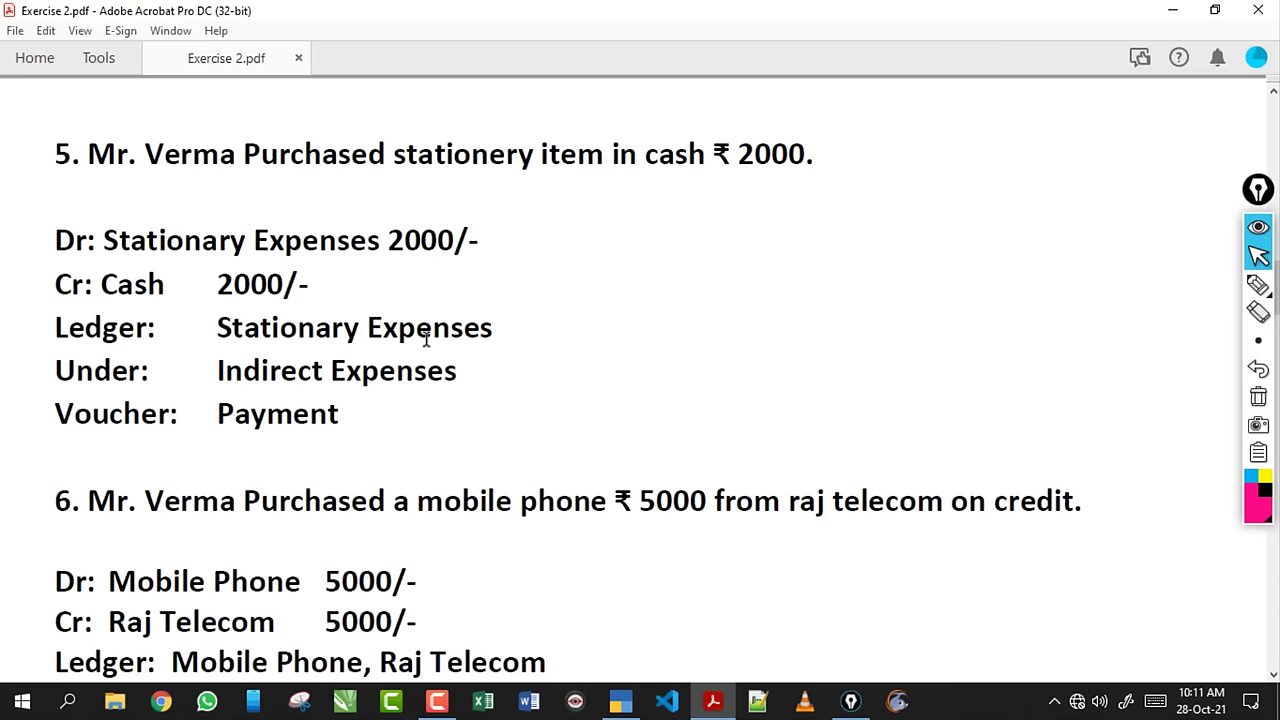
mouse_move(677, 654)
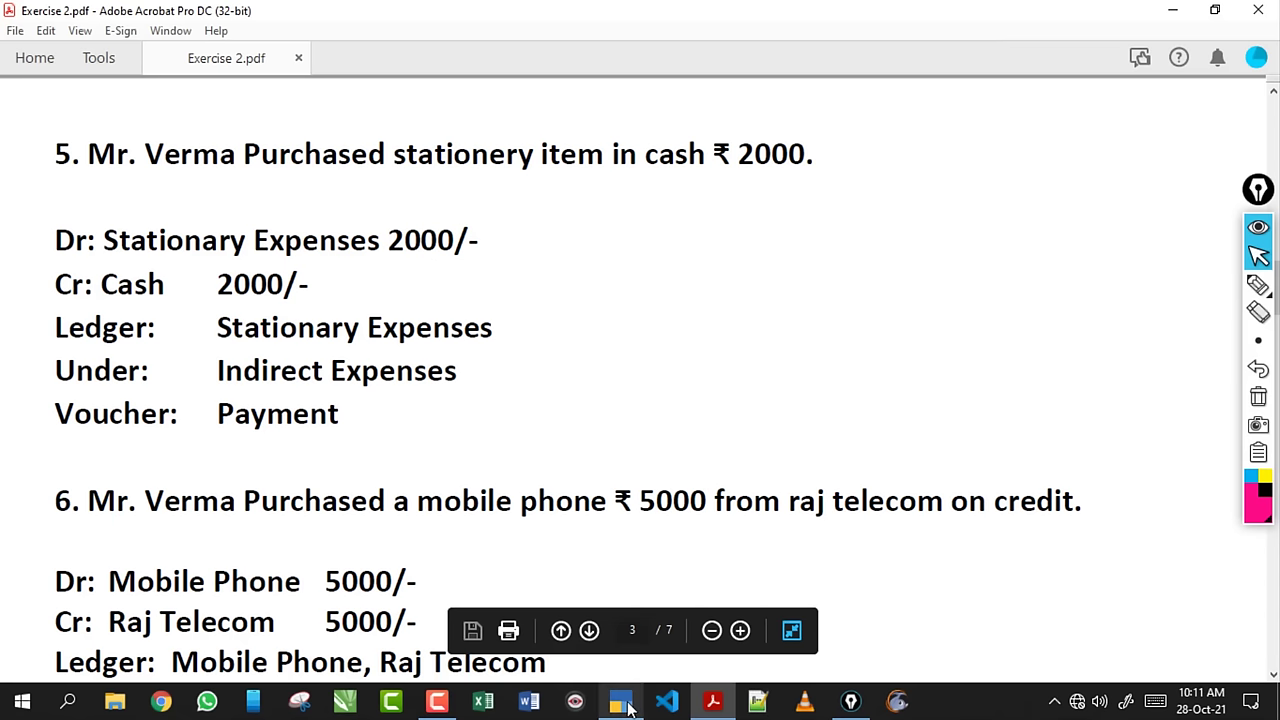
left_click(621, 701)
key("F5")
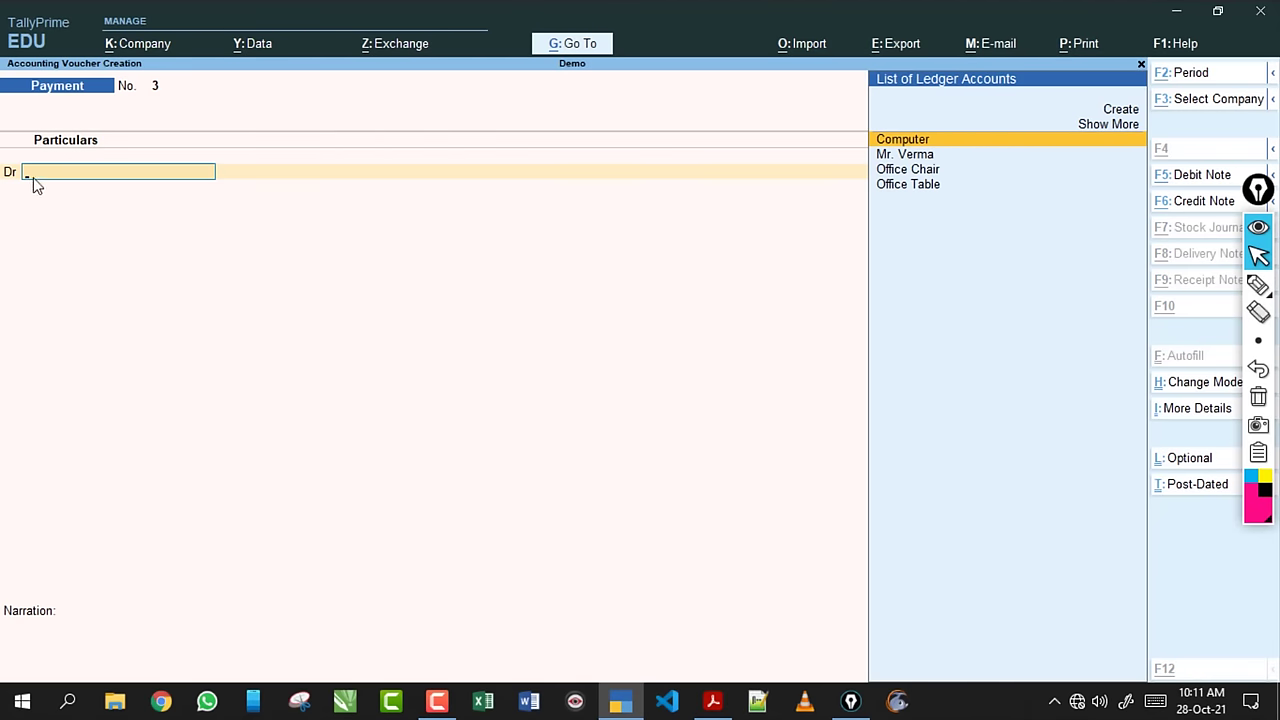
Create a ledger named Stationary Exp under Indirect Expenses for the debit line, with ledger type Not Applicable and no bank details.
key("alt+c")
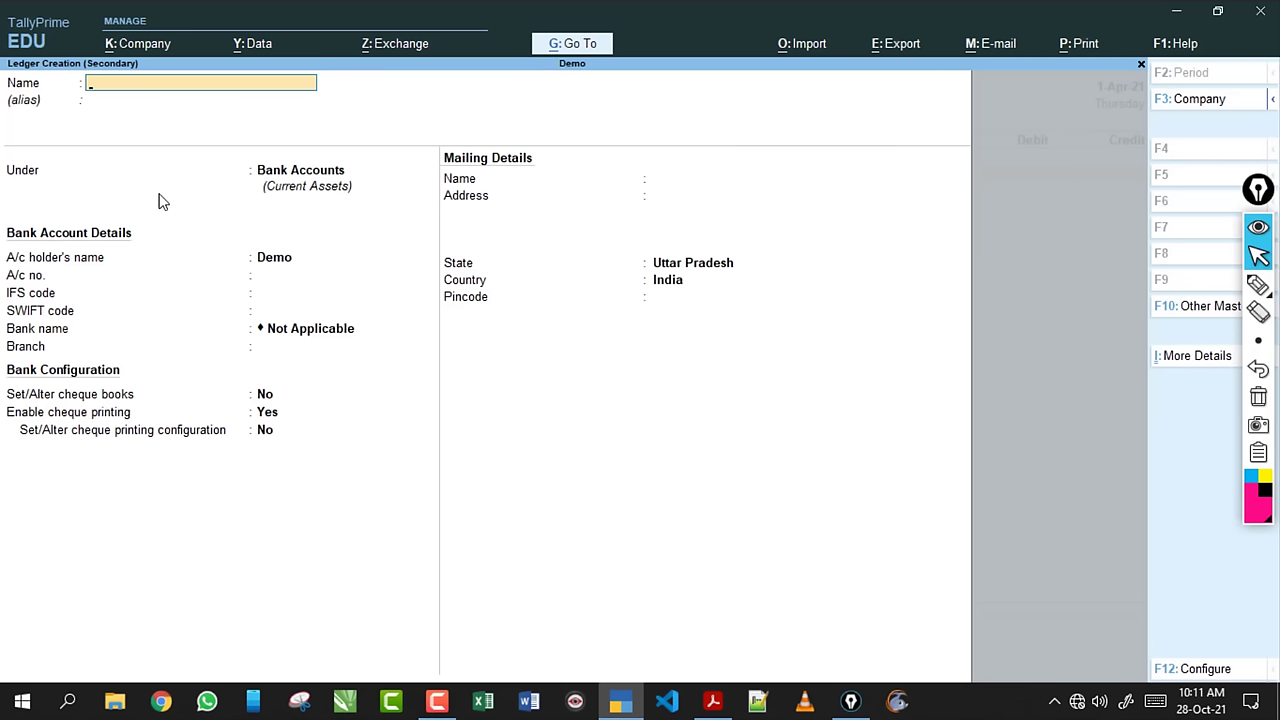
type("Stationary Exp")
key("Return")
key("Return")
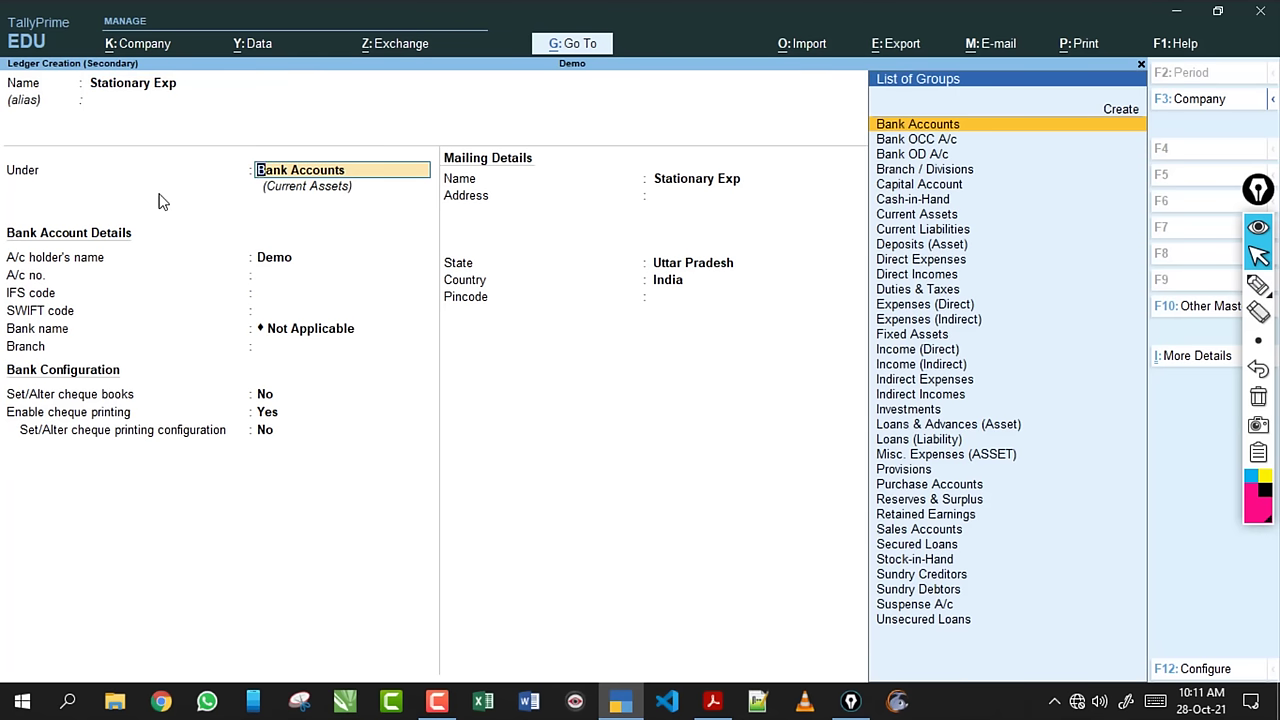
type("In")
key("Down")
key("Down")
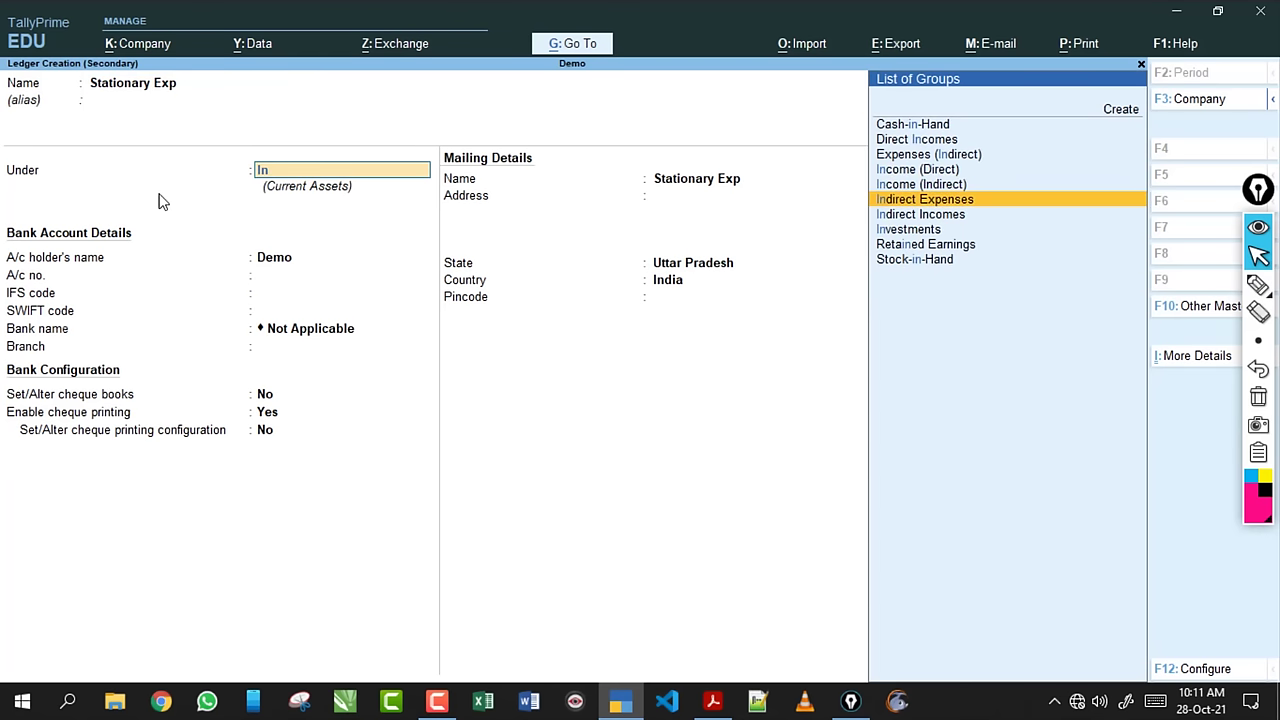
key("Return")
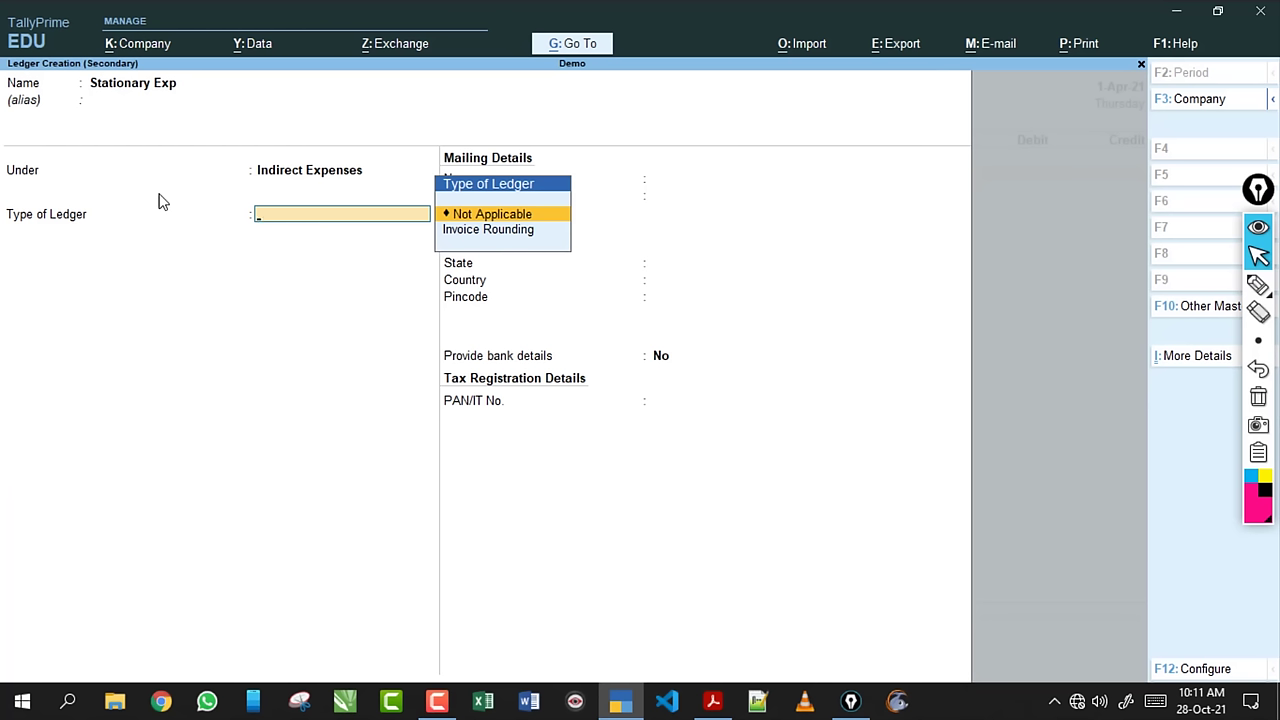
key("Return")
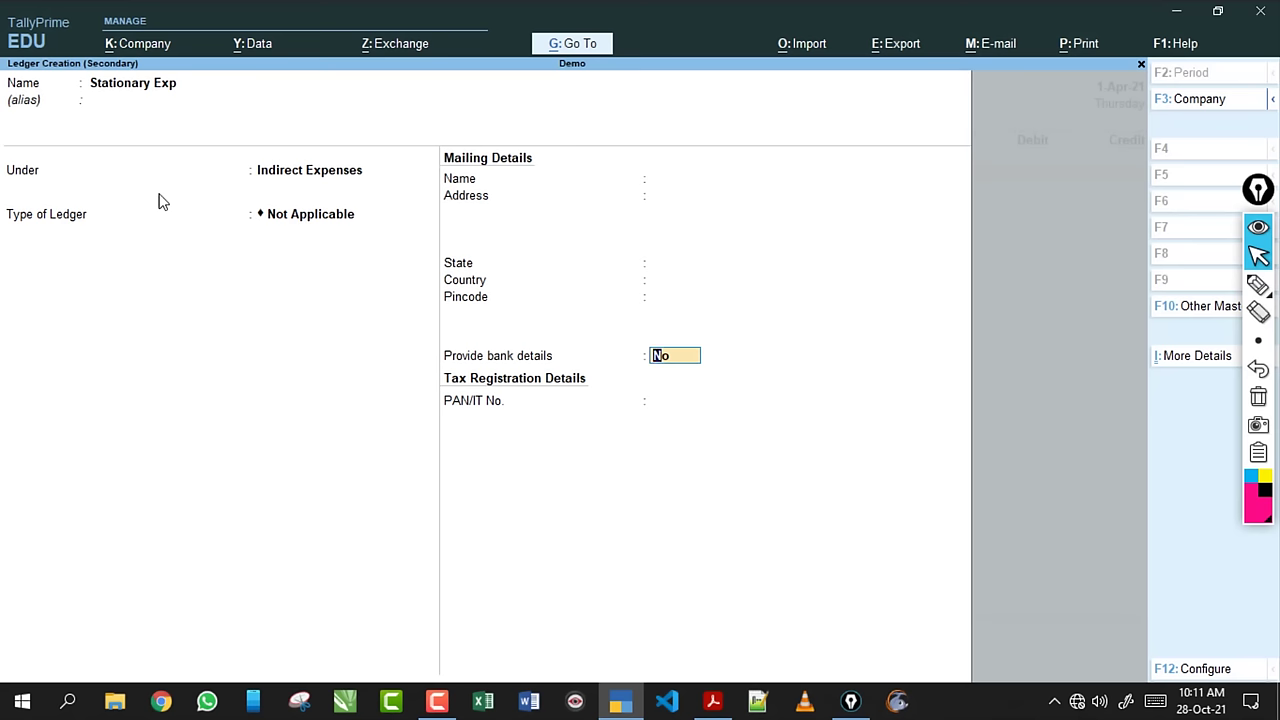
key("Return")
key("Return")
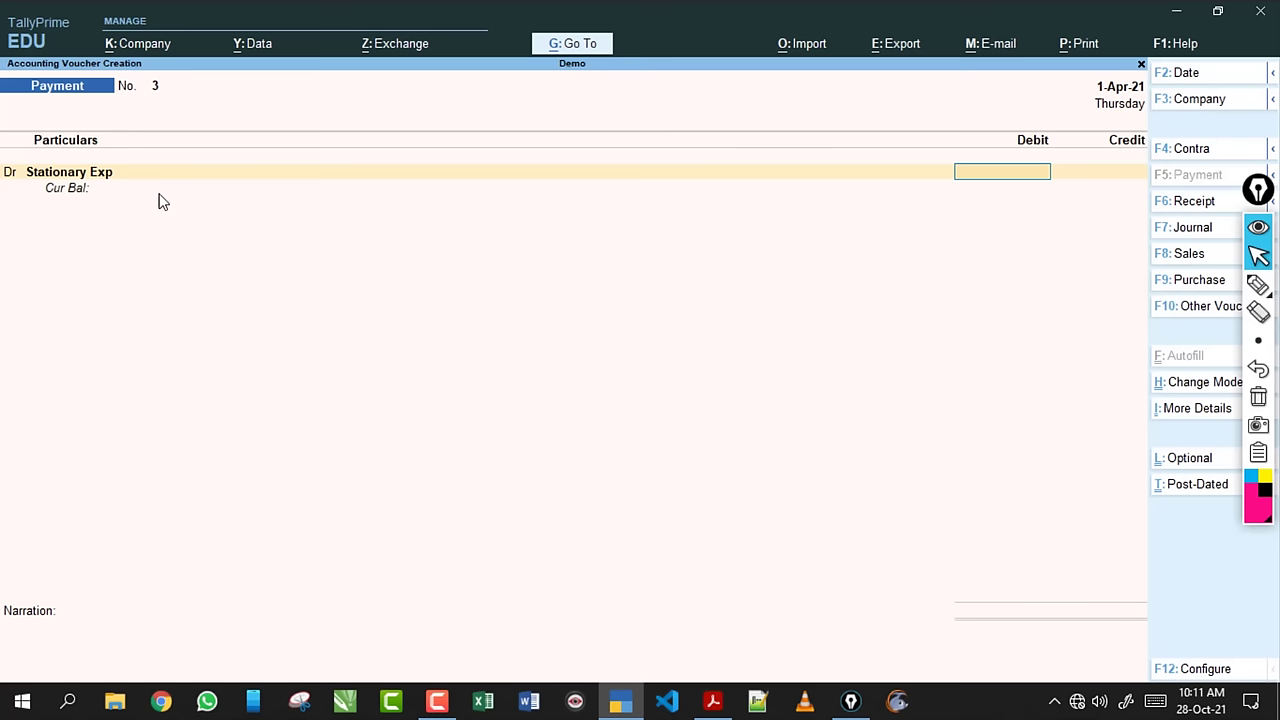
Debit Stationary Exp with 2000, credit Cash with the same amount and save the payment voucher.
type("2000")
key("Return")
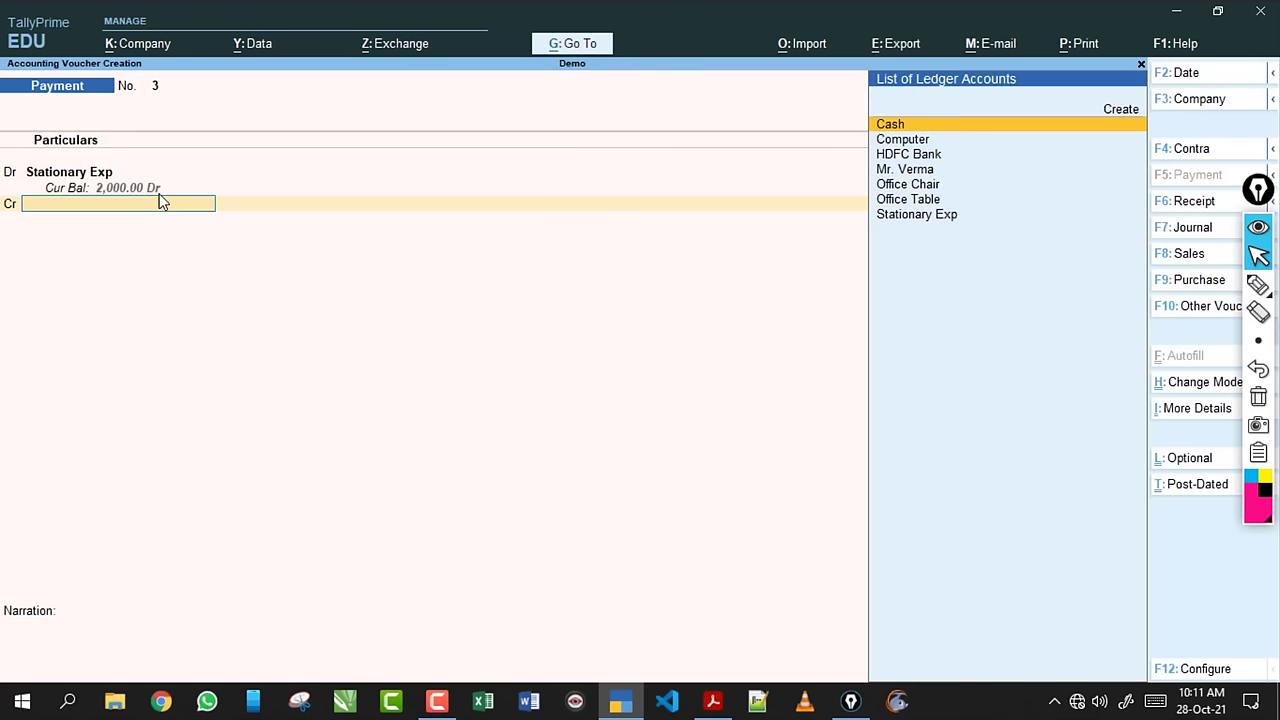
type("Ca")
key("Return")
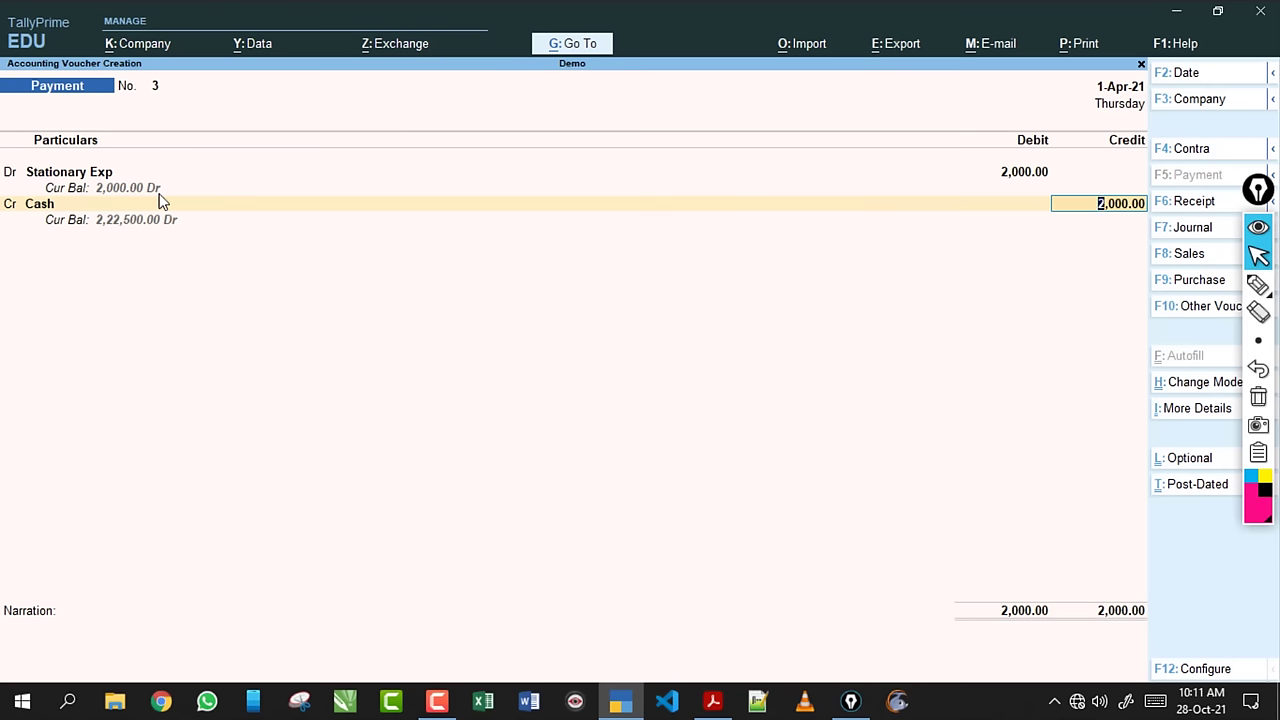
key("Return")
key("Return")
key("Return")
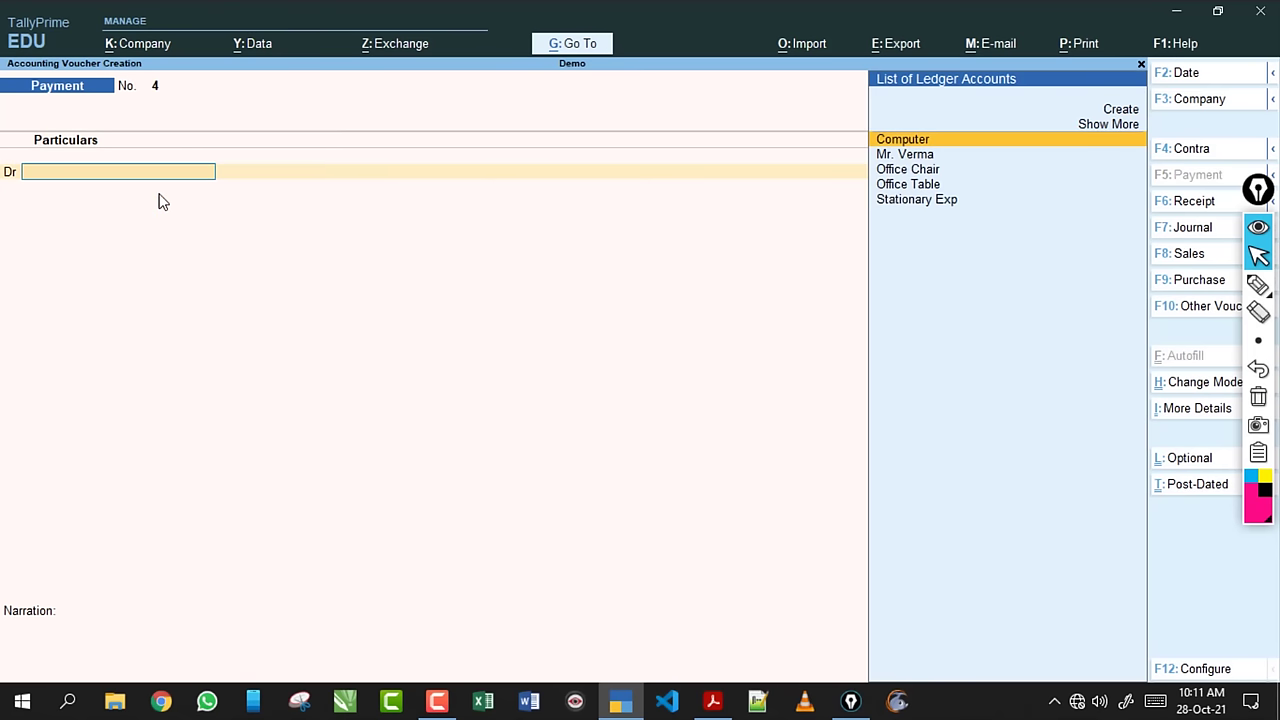
Switch to the exercise PDF to read transaction 6 about the mobile phone bought on credit, and return to TallyPrime.
left_click(713, 701)
left_click(332, 371)
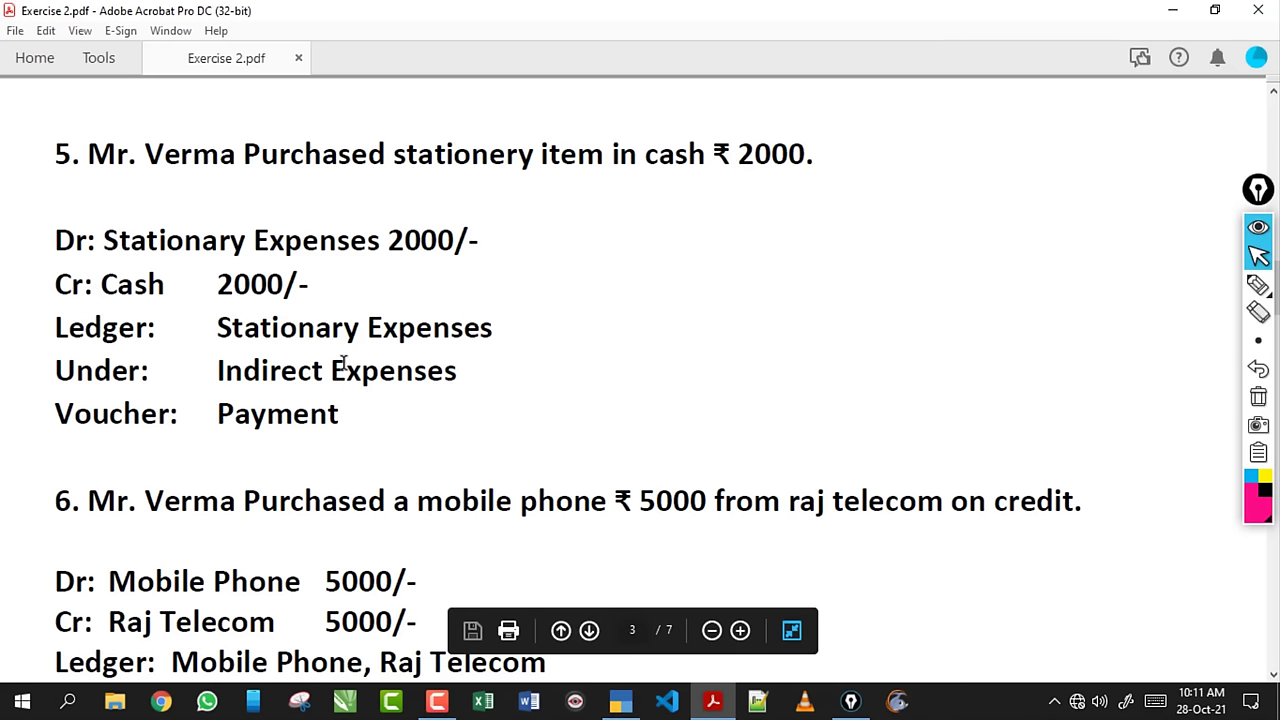
scroll(345, 370, "down", 3)
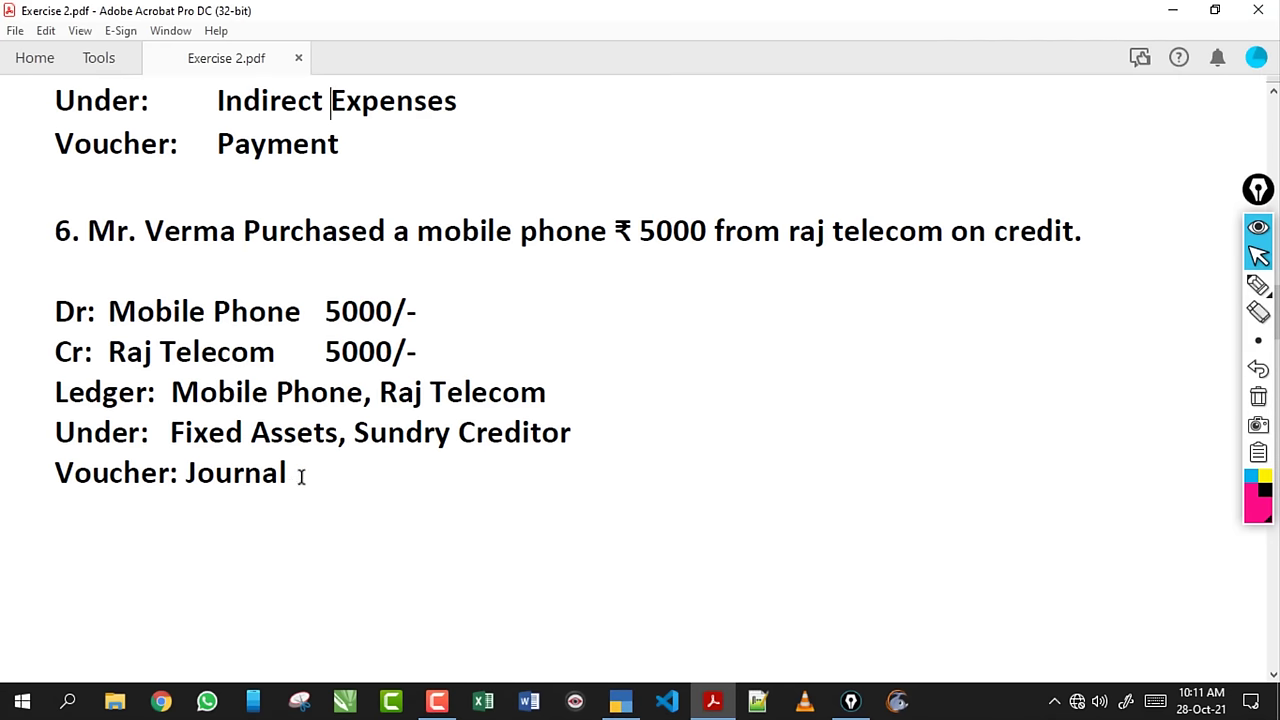
left_click(620, 700)
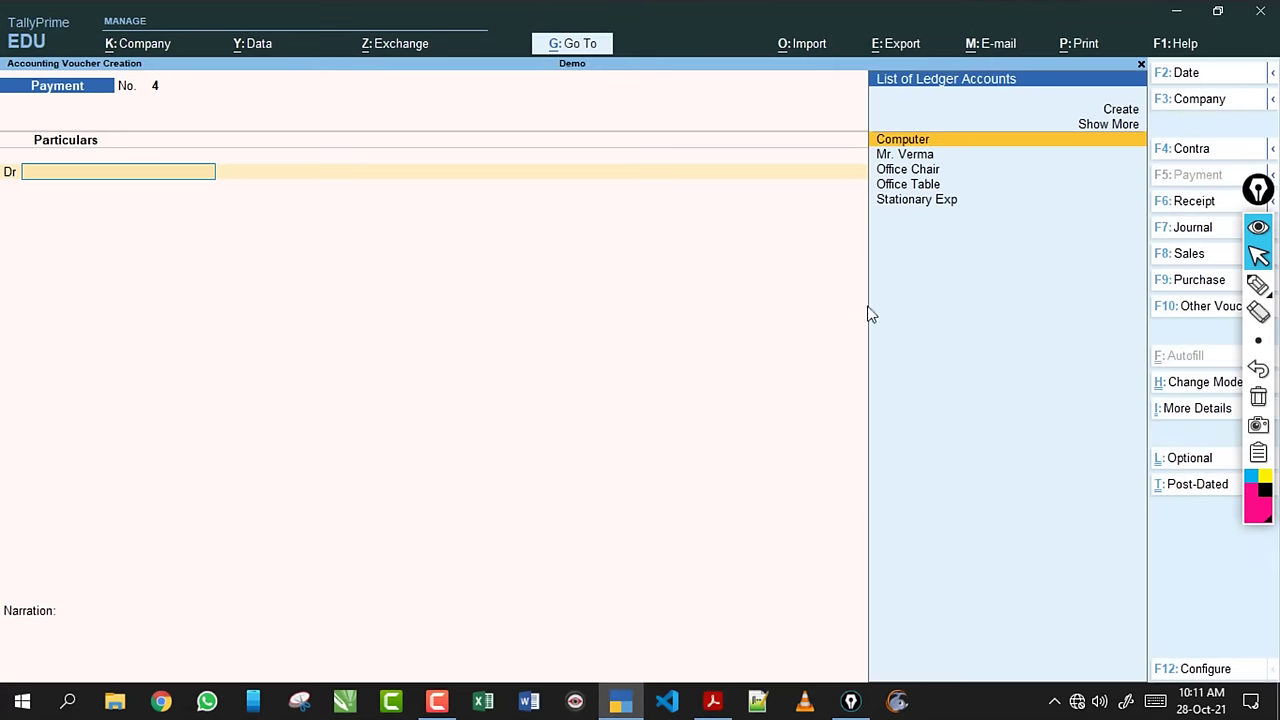
Open a journal voucher and create a ledger named Mobile Phone under Fixed Assets for the debit line, with no bank details.
key("F7")
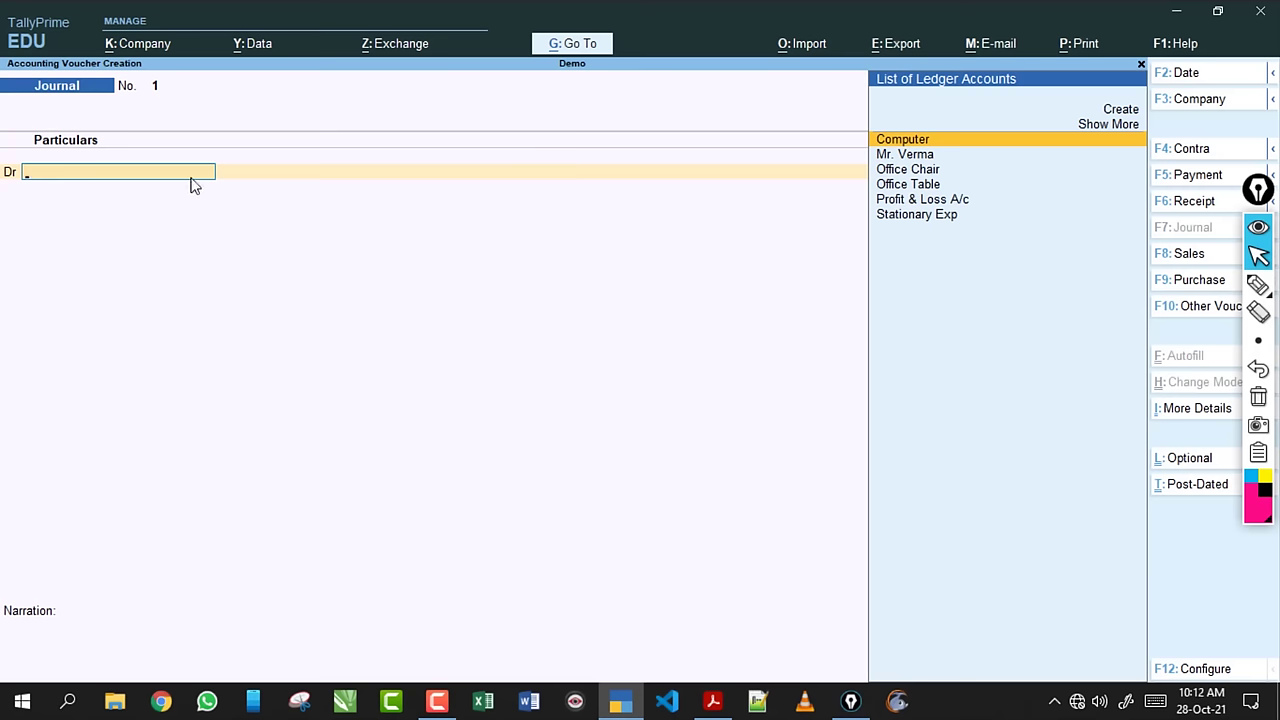
key("alt")
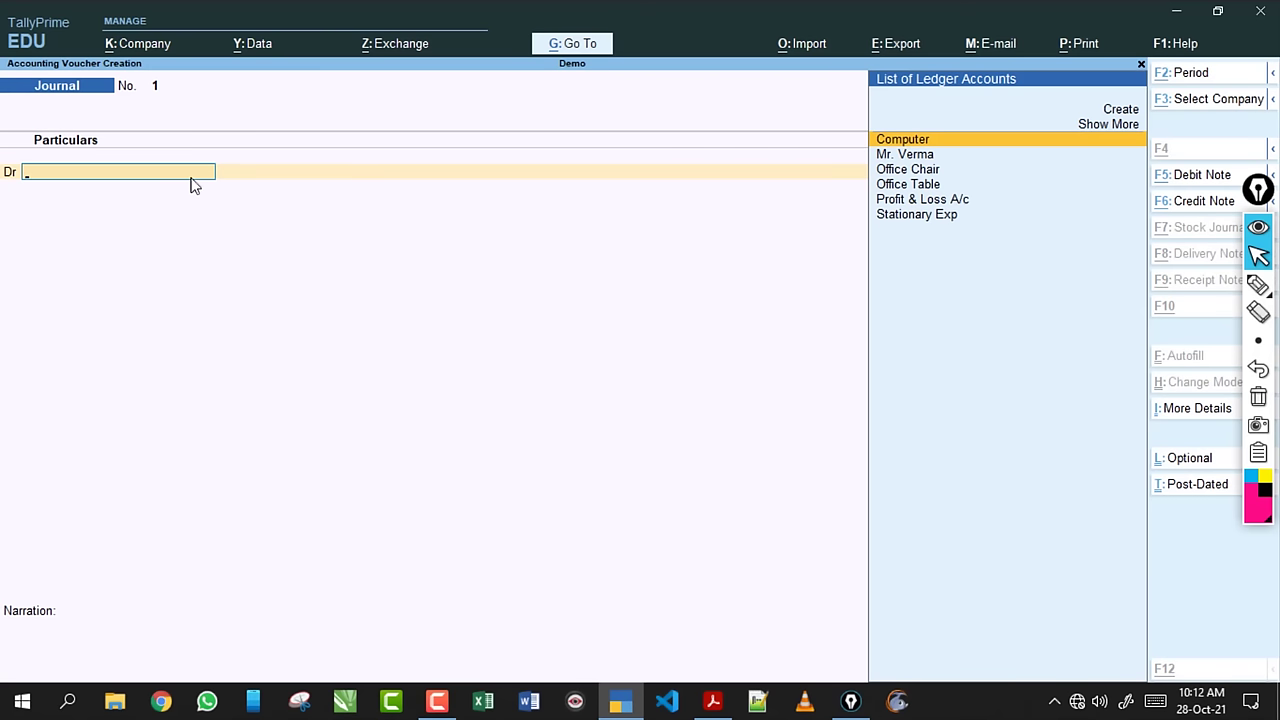
key("alt+c")
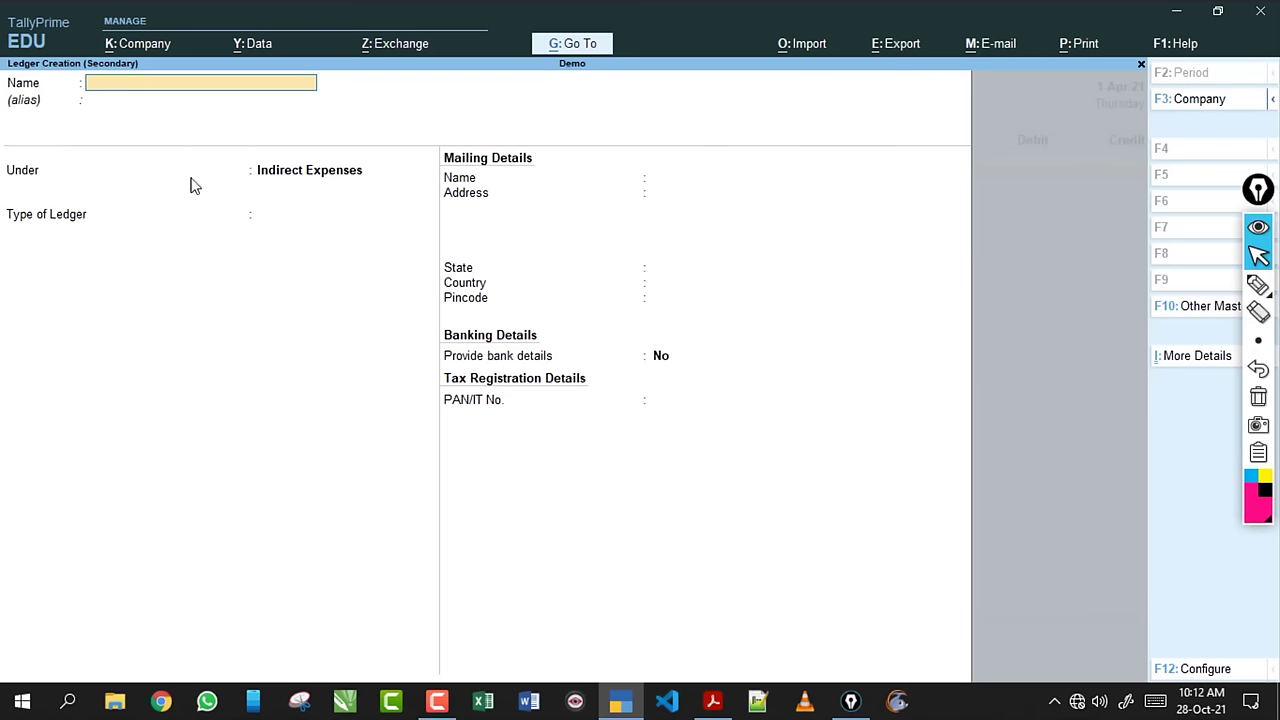
type("Mobile Phone")
key("Return")
key("Return")
type("F")
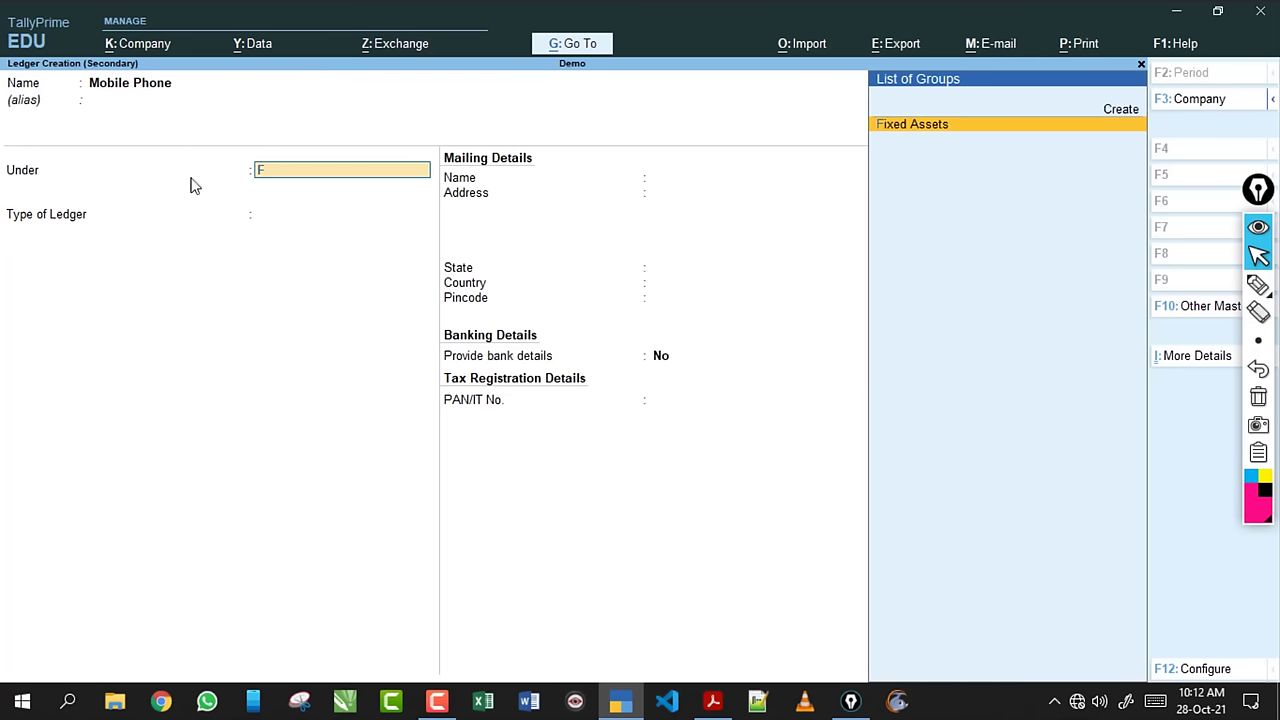
type("ix")
key("Return")
key("Return")
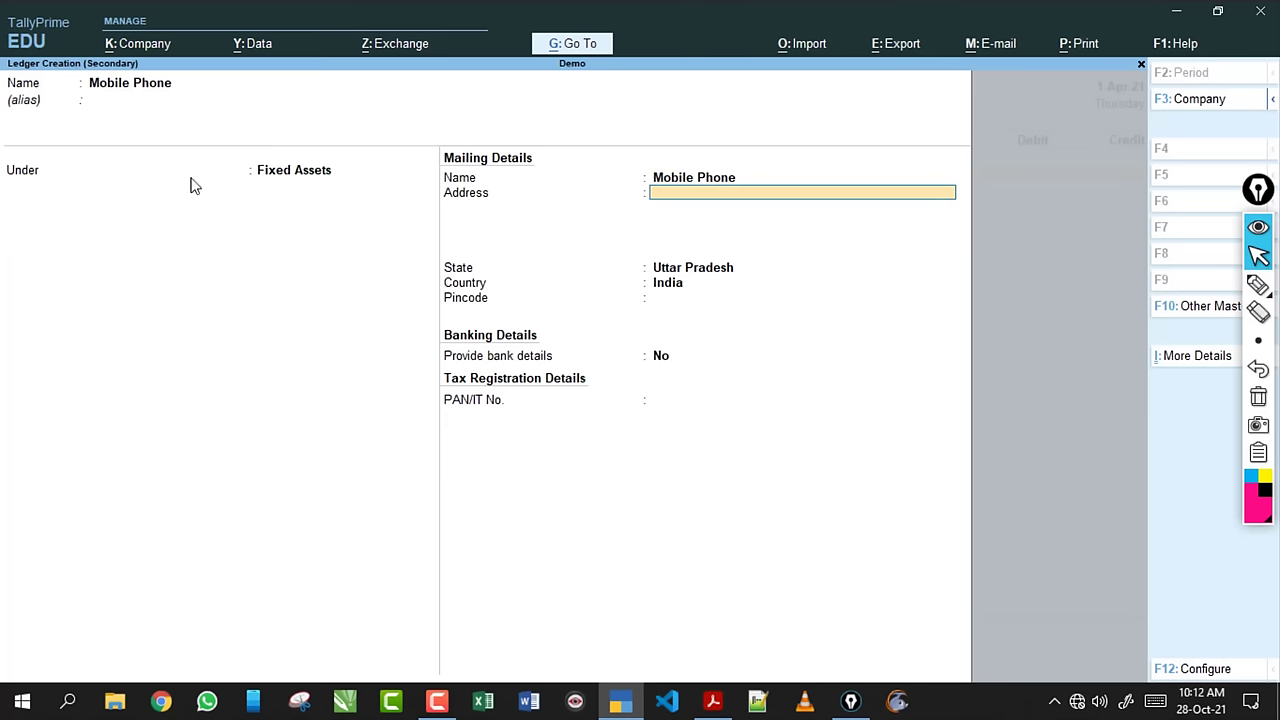
key("Return")
key("Return")
key("Return")
key("Return")
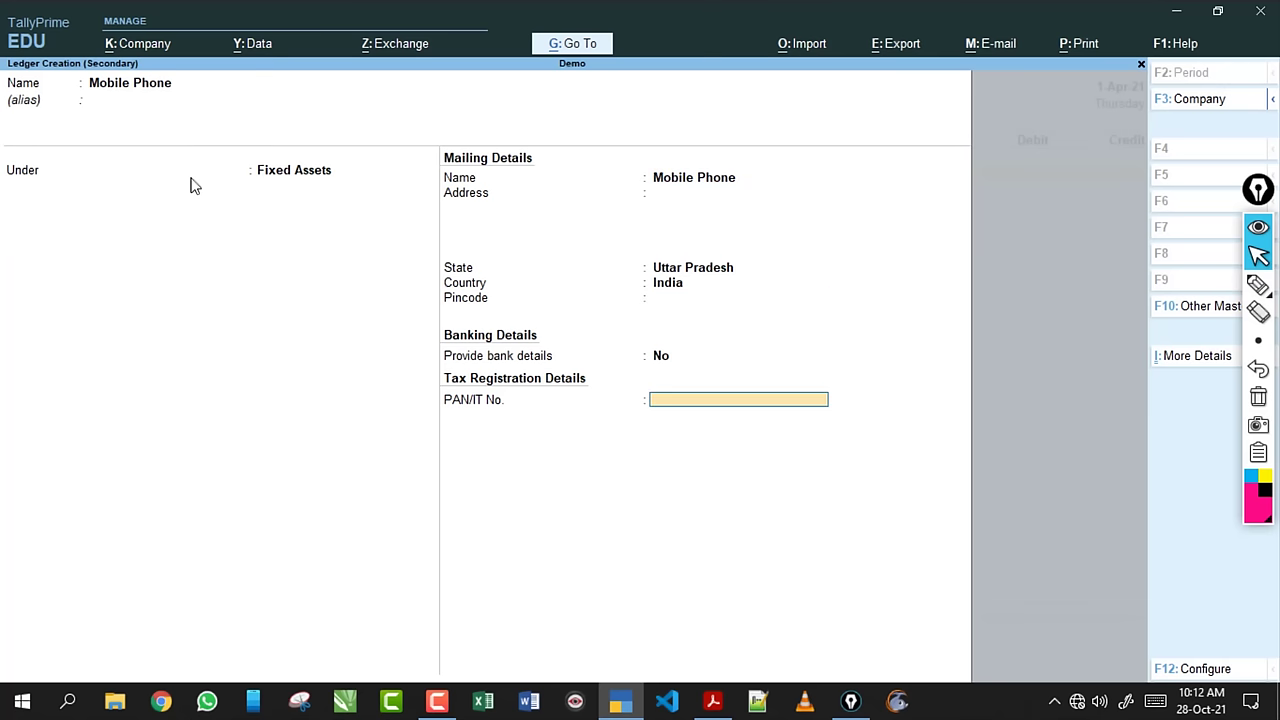
key("Return")
key("Return")
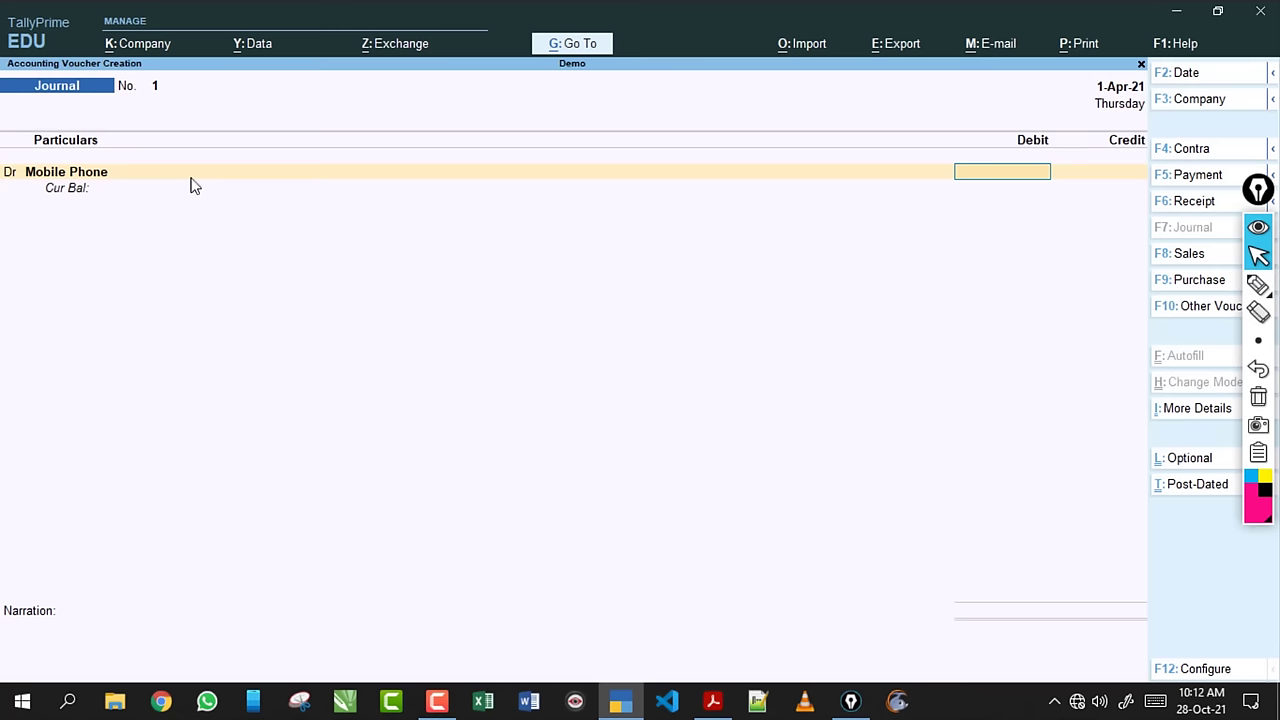
Check the amount of transaction 6 in the exercise PDF, then debit Mobile Phone with 5000 in the journal voucher.
left_click(714, 704)
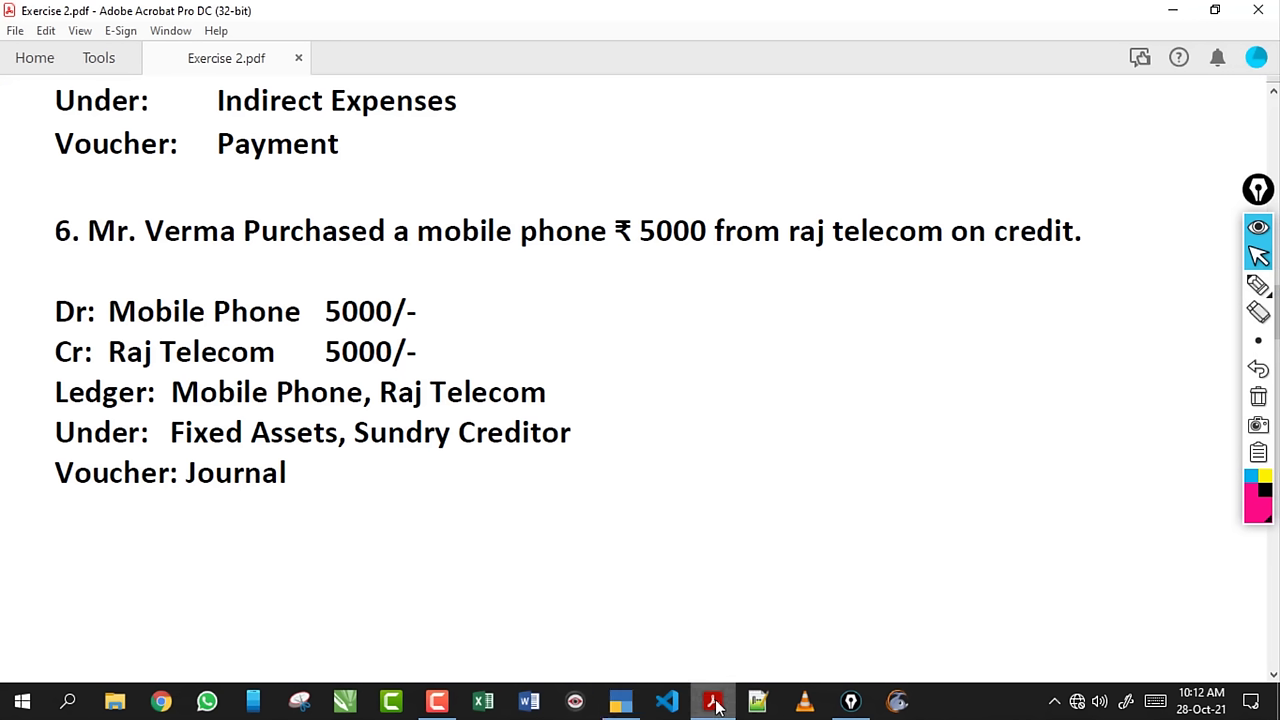
left_click(714, 704)
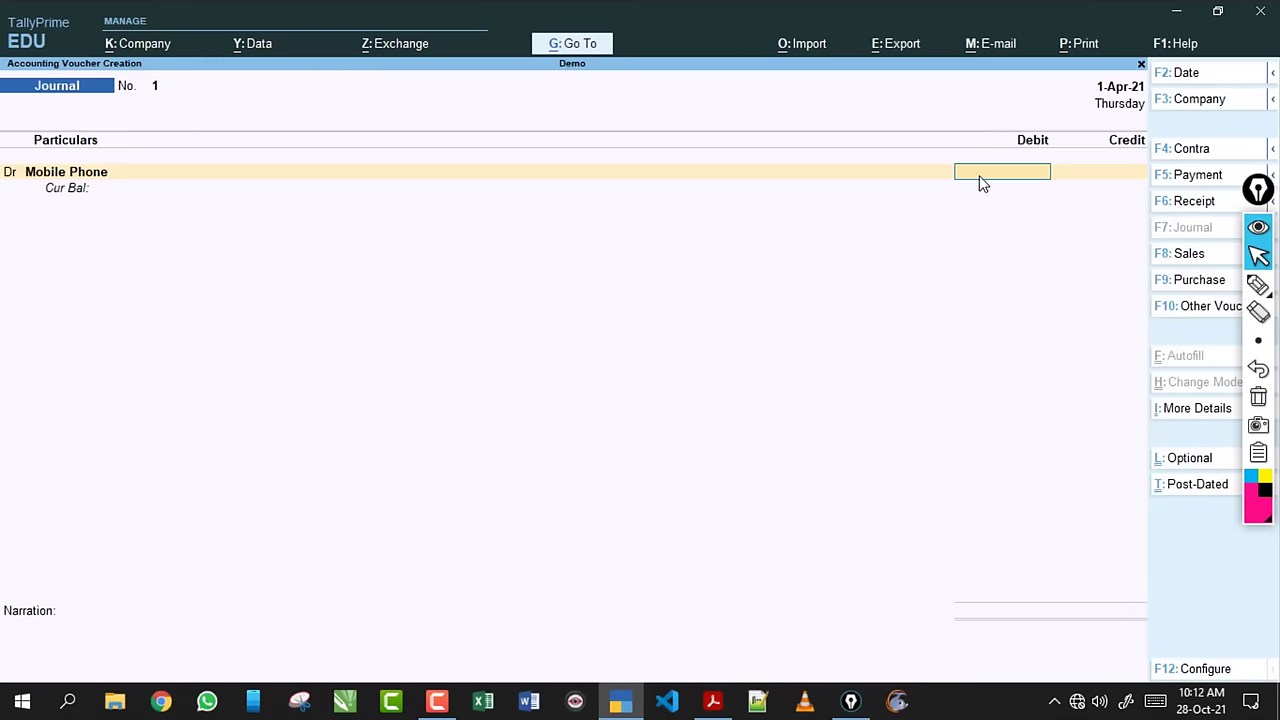
type("5000")
key("Return")
key("Return")
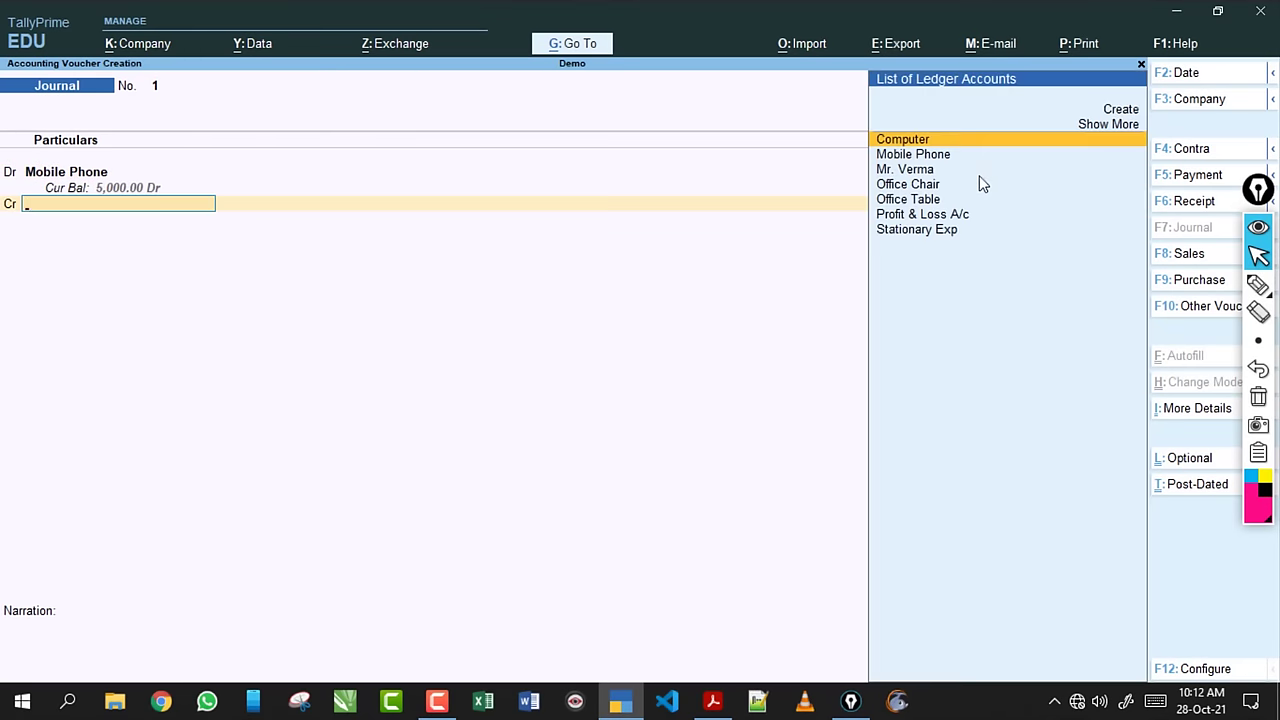
Read the credit ledger and its group for transaction 6 in the exercise PDF, then return to TallyPrime.
left_click(714, 704)
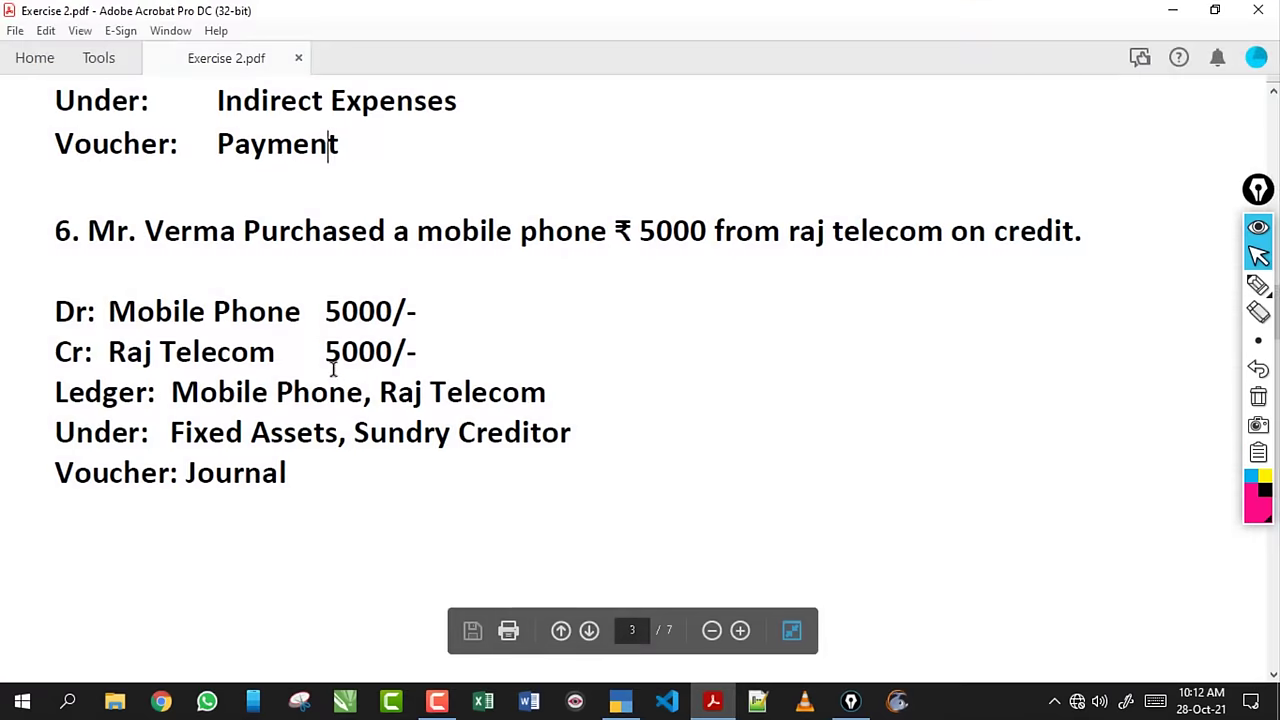
left_click_drag(95, 352, 547, 394)
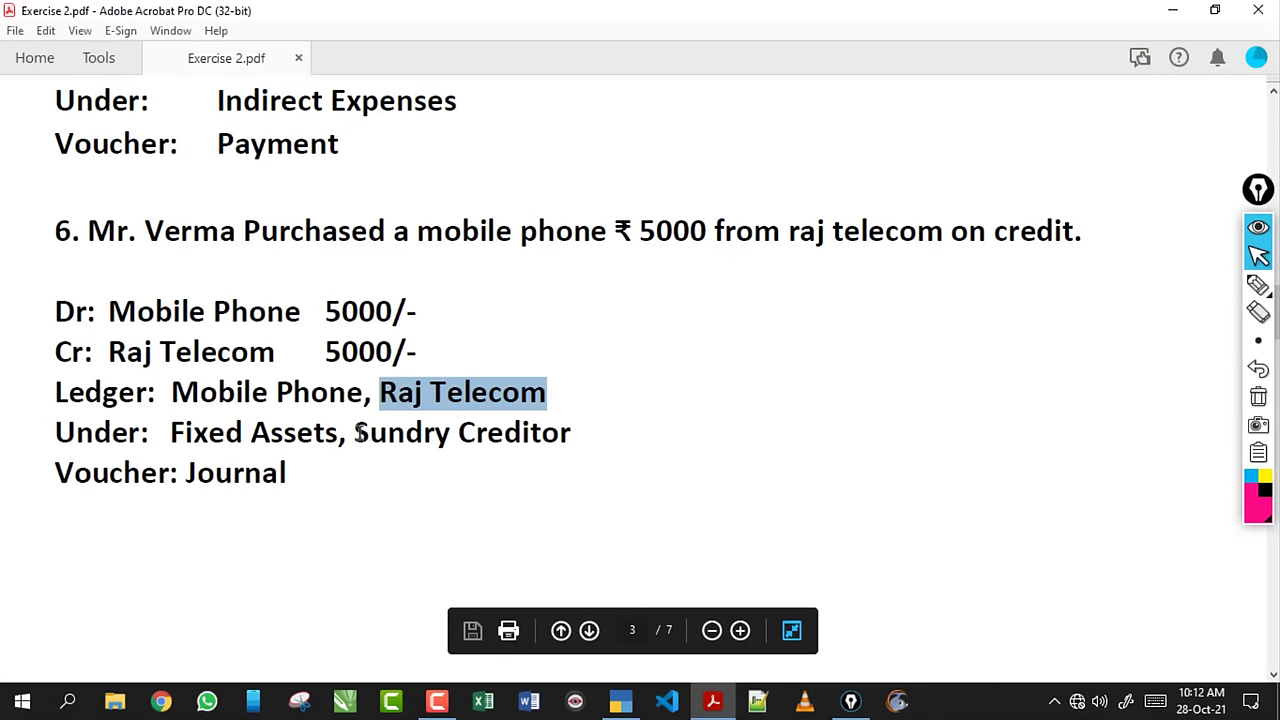
left_click_drag(357, 432, 571, 434)
left_click(477, 449)
key("alt+Tab")
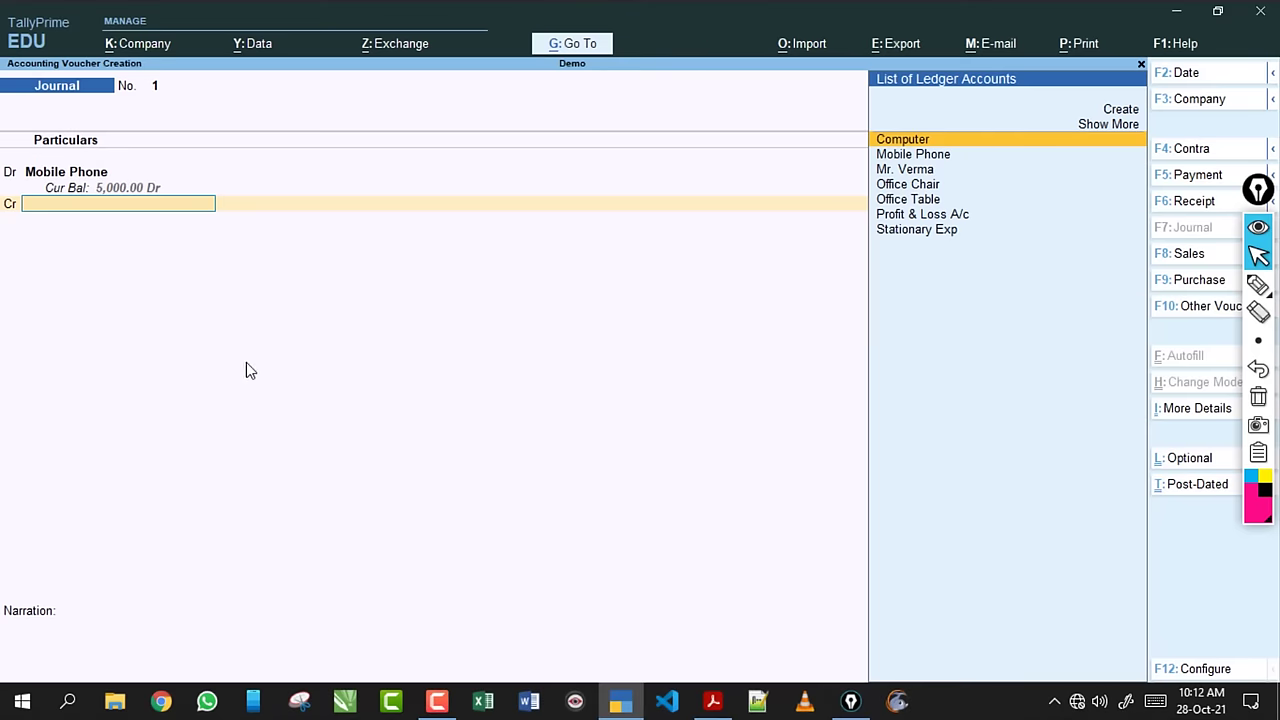
Start a new ledger named Raj Telecom for the credit line and place it under Sundry Creditors.
key("alt+c")
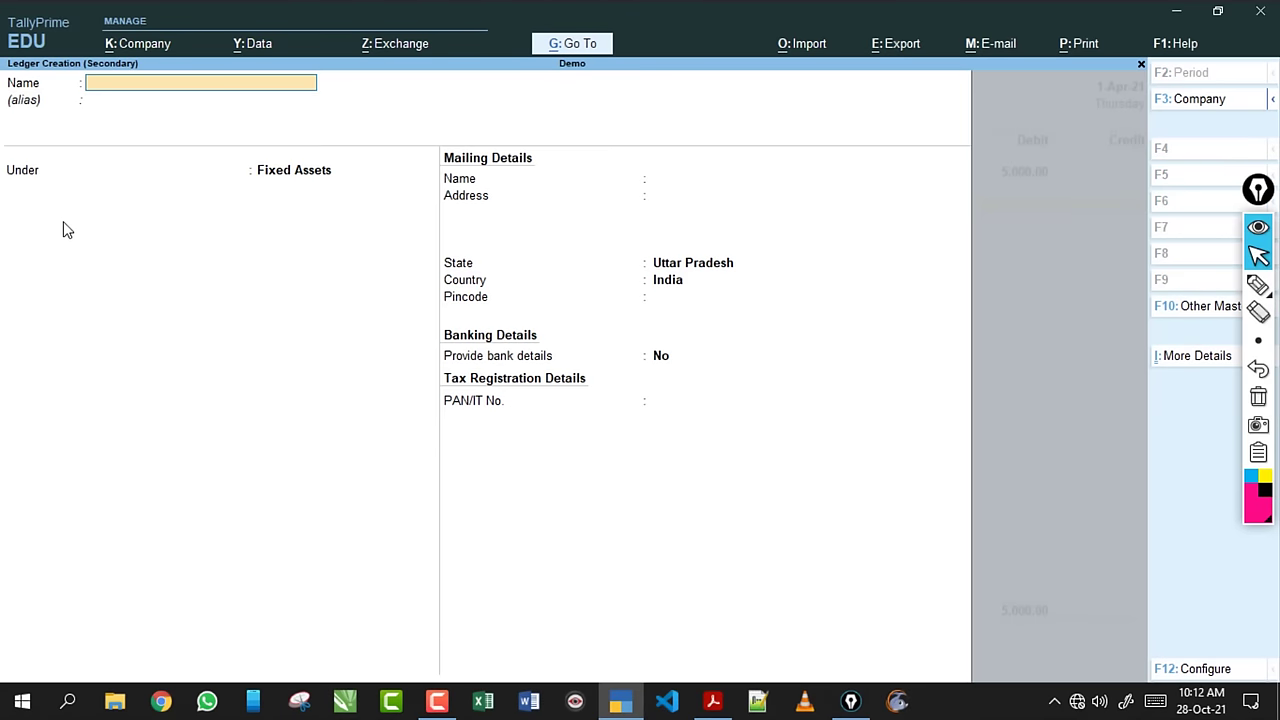
type("Raj Telecom")
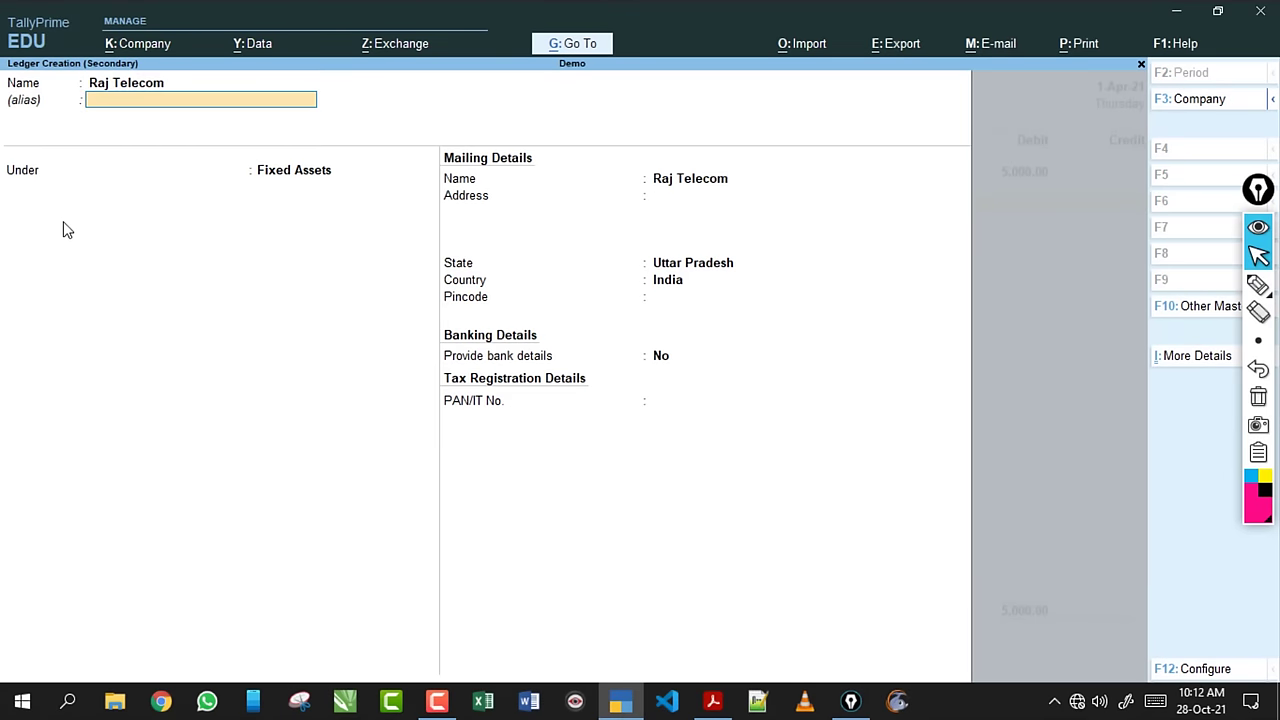
key("Return")
type("Su")
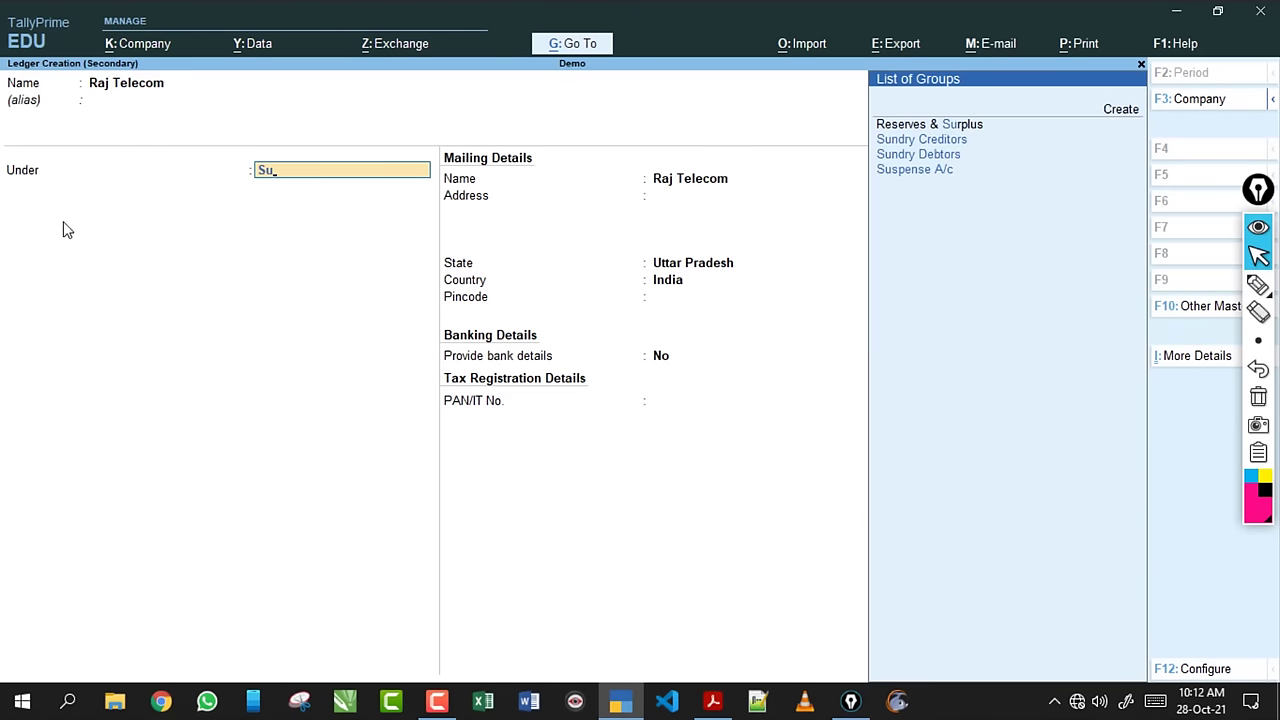
key("BackSpace")
key("BackSpace")
key("BackSpace")
key("Return")
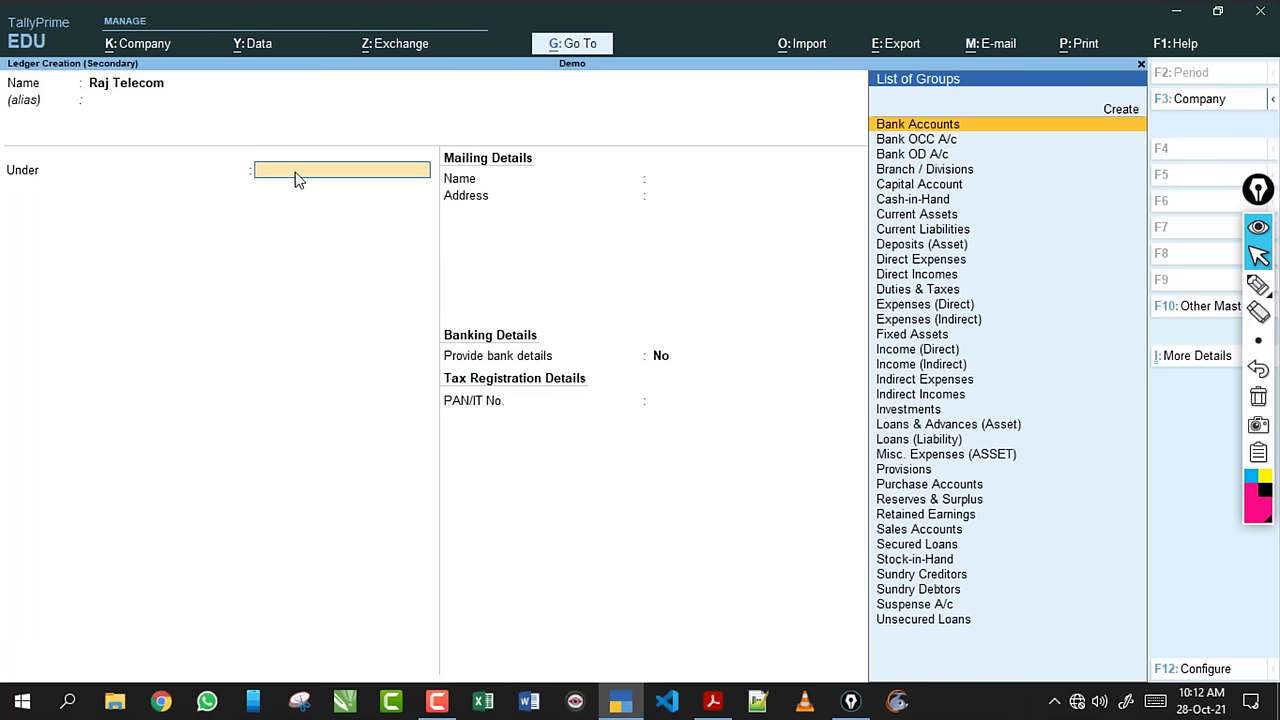
type("Su")
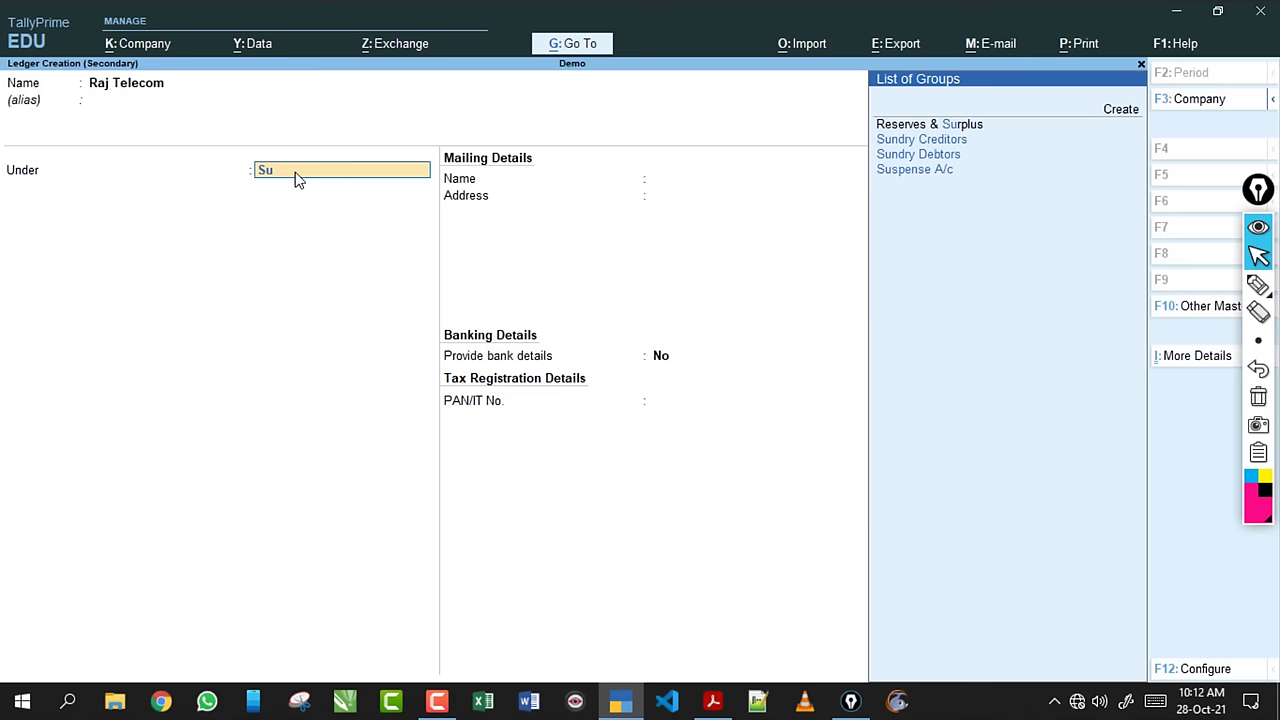
key("Down")
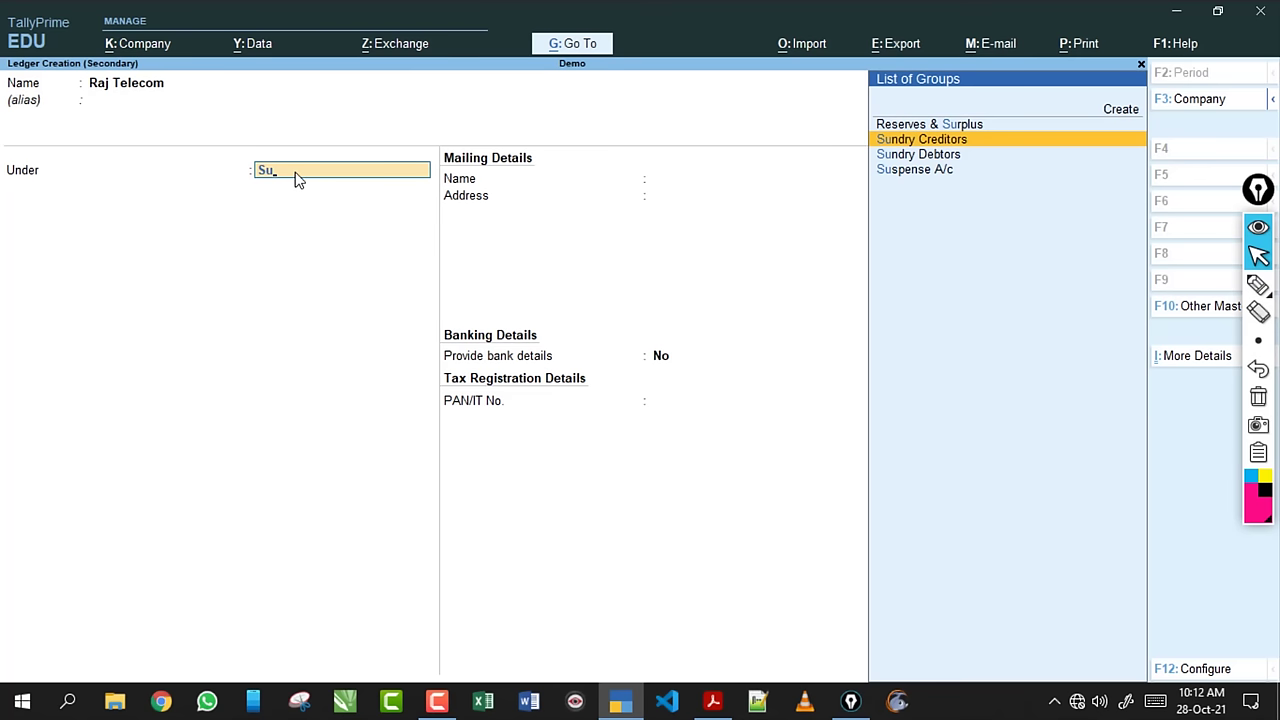
key("Down")
key("Up")
key("Return")
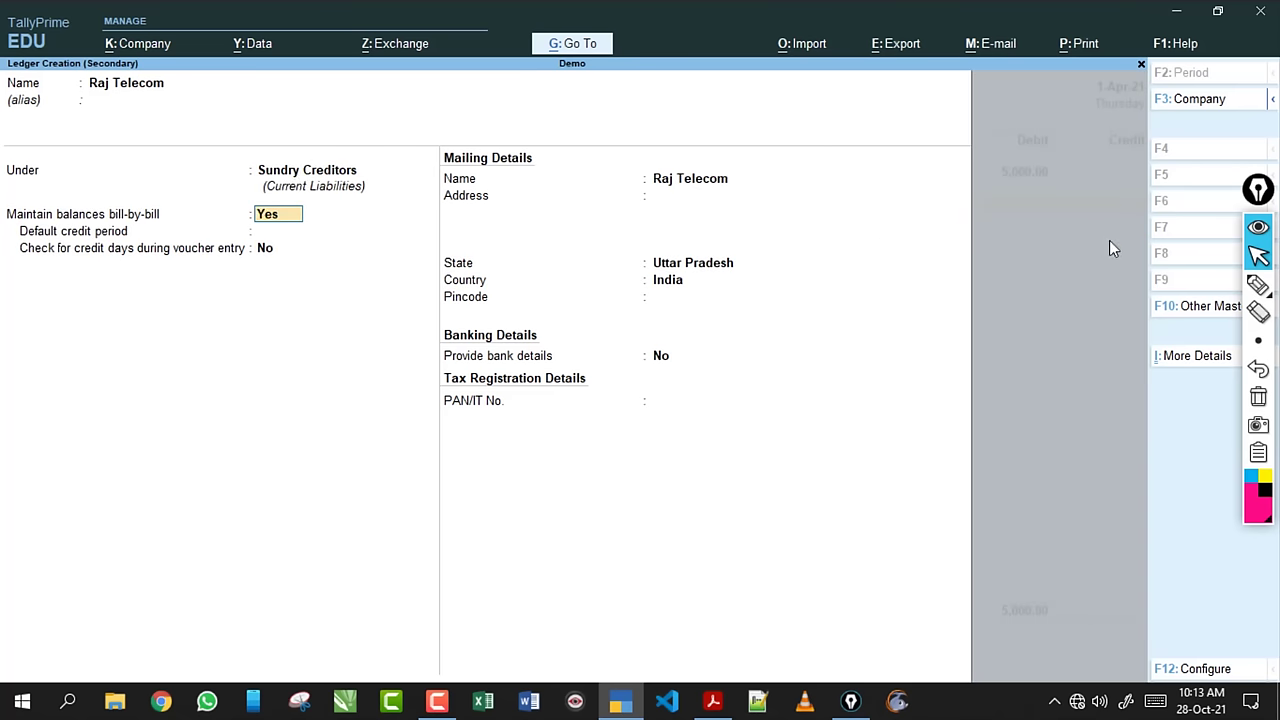
Mark the bill-by-bill balance setting with on-screen pen strokes, then clear the drawing and return to the normal pointer.
left_click(1256, 284)
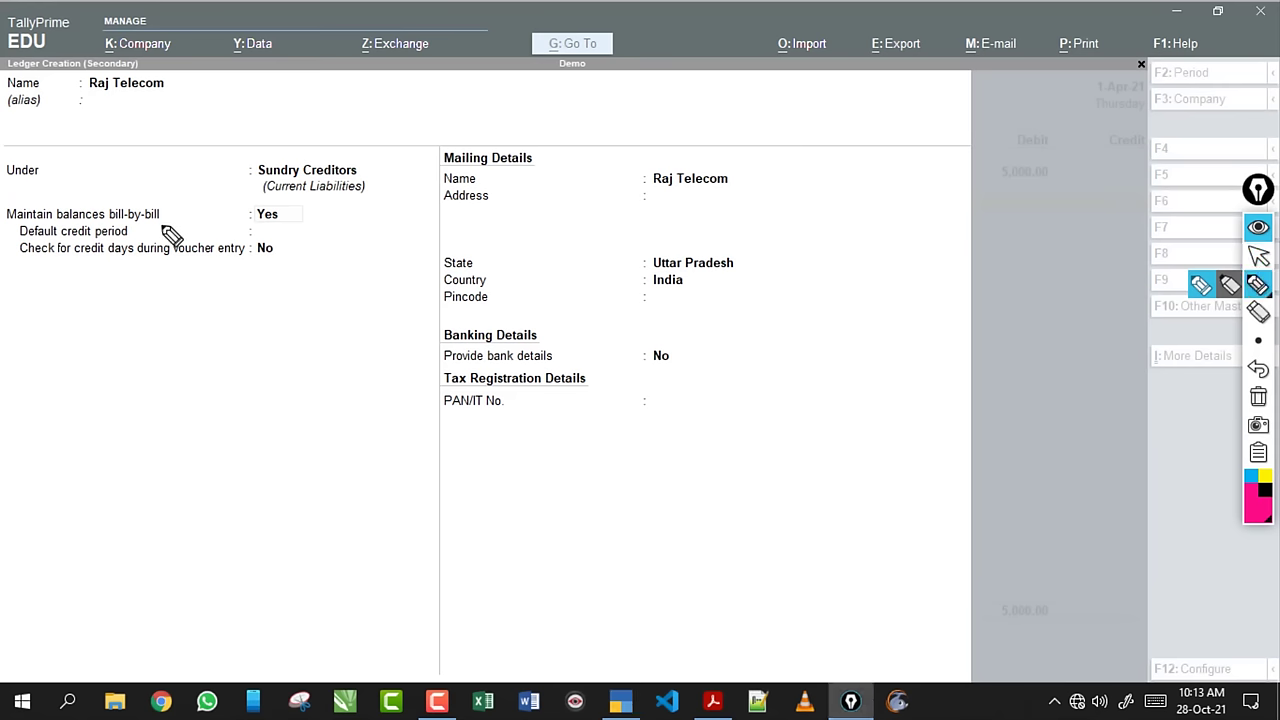
mouse_move(178, 215)
left_mouse_down()
mouse_move(232, 212)
mouse_move(218, 228)
left_mouse_up()
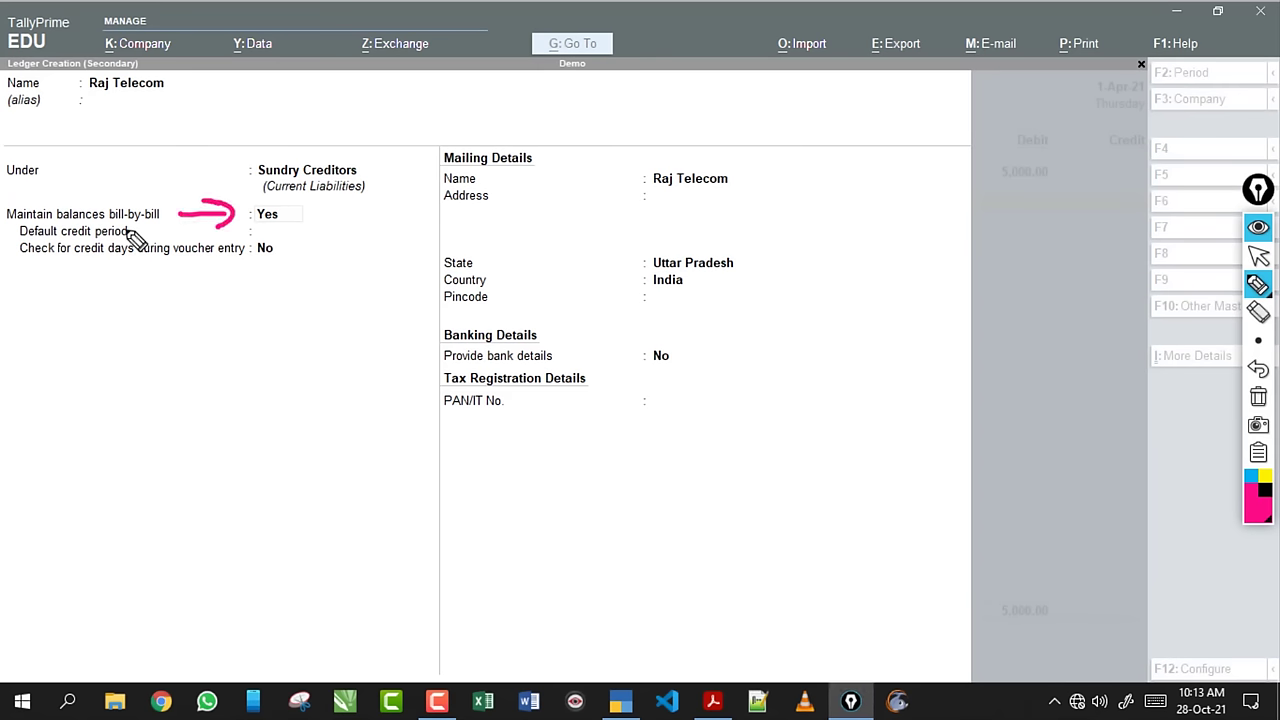
left_click_drag(30, 296, 235, 234)
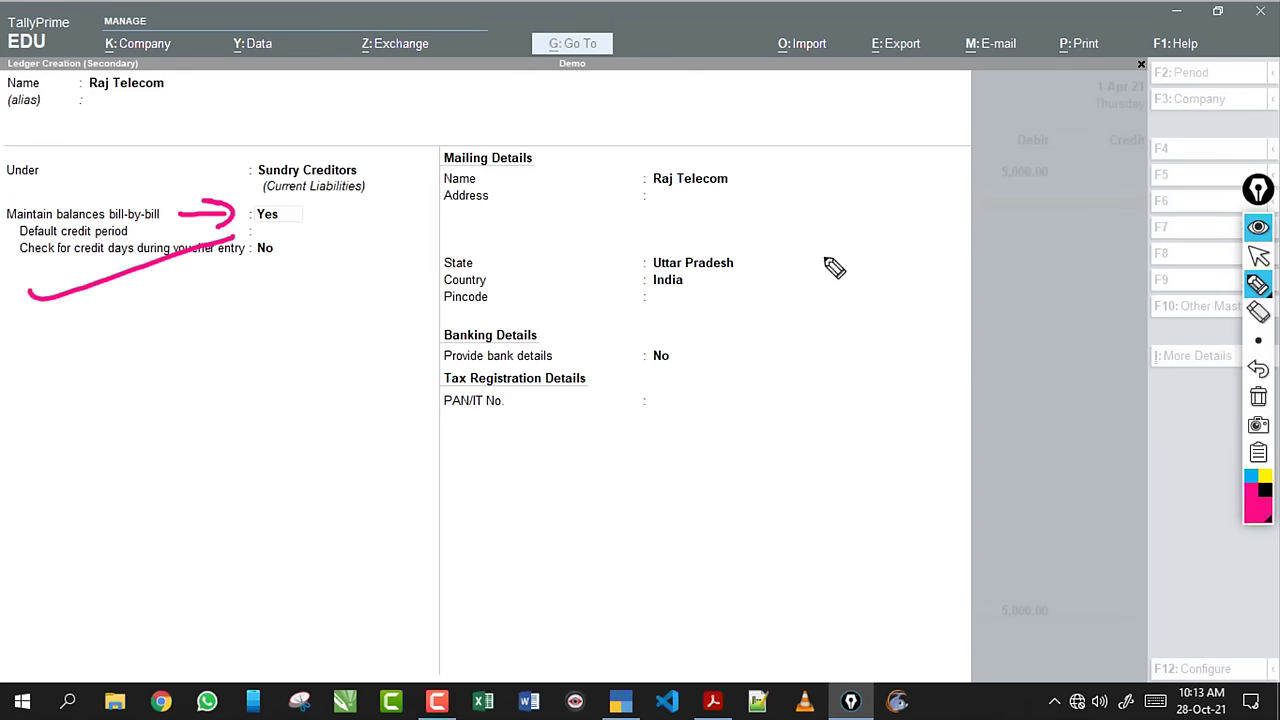
left_click(1256, 396)
left_click(1258, 256)
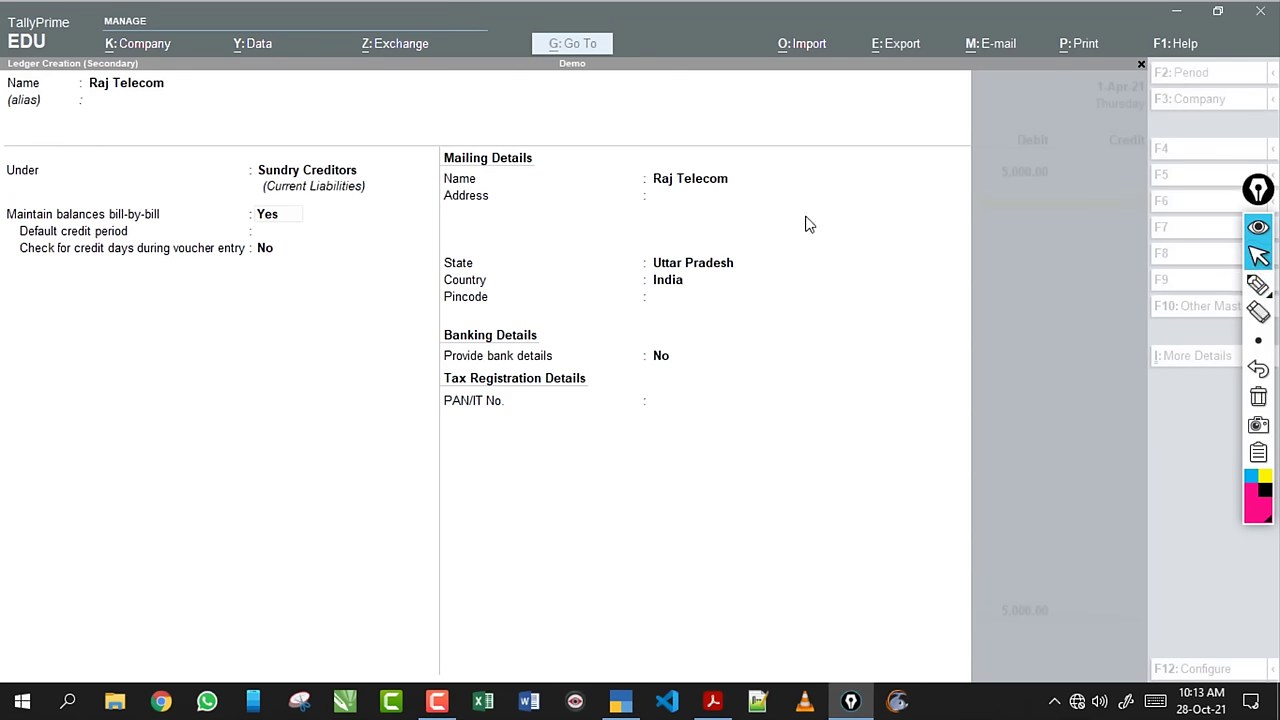
Keep bill-by-bill balances at Yes and the credit period empty, then save the Raj Telecom ledger without bank details.
left_click(262, 219)
key("Return")
key("Return")
key("Return")
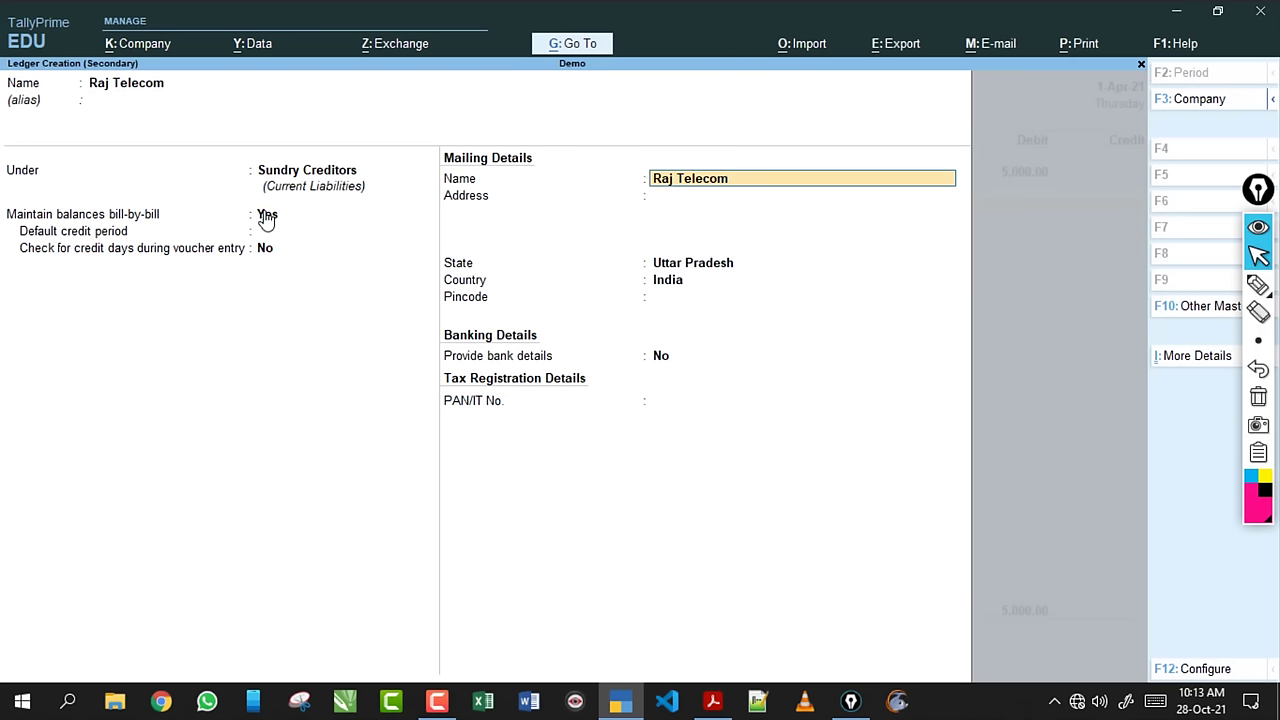
key("Return")
key("Return")
key("Return")
key("Return")
key("Return")
key("Return")
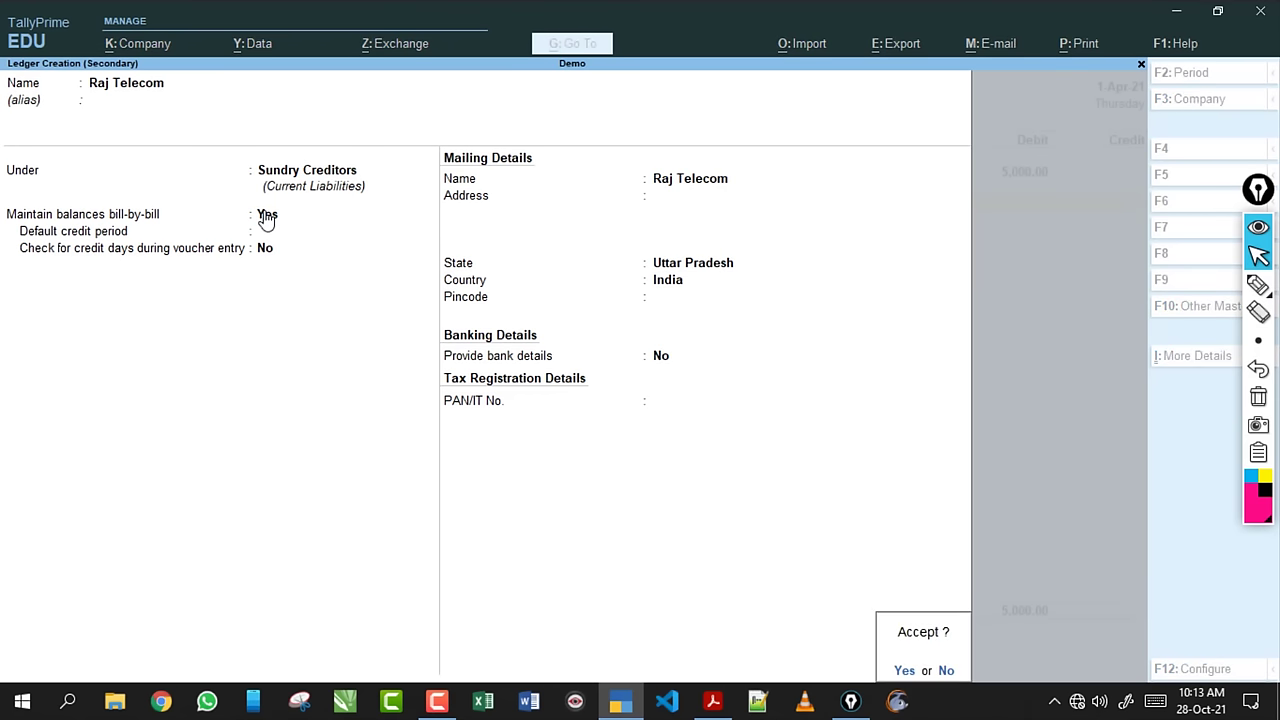
key("Return")
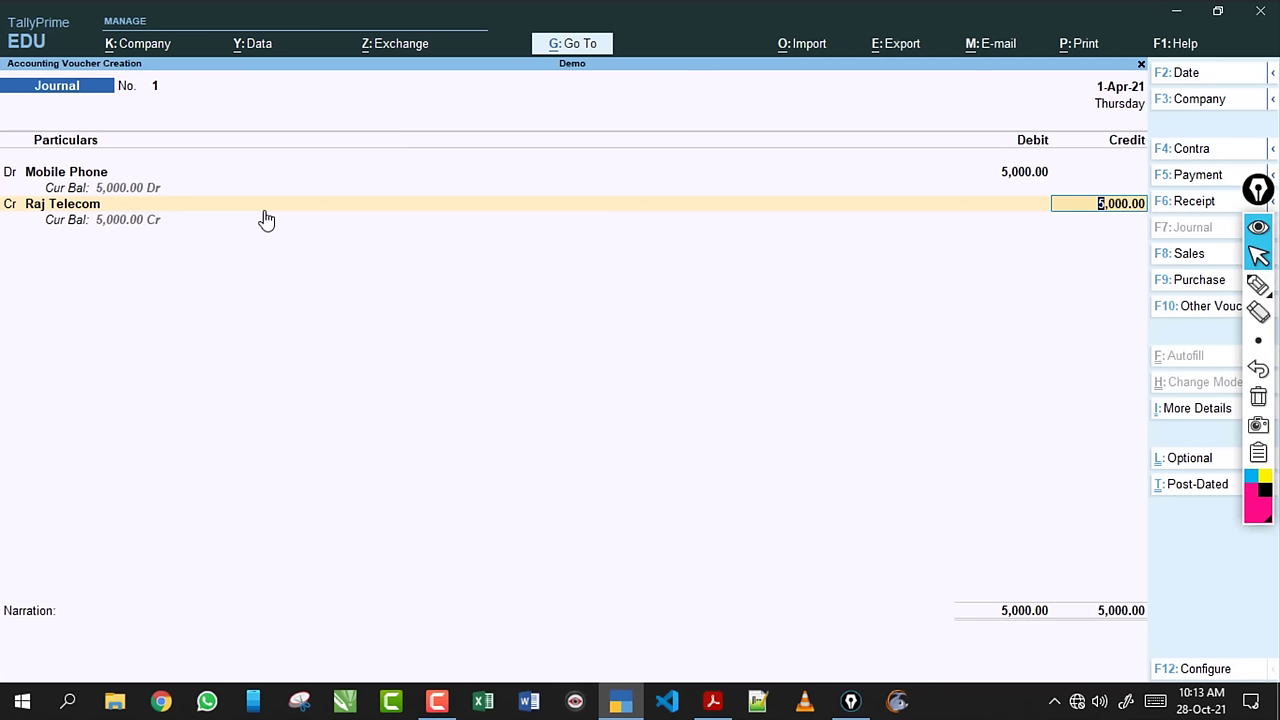
Credit Raj Telecom with 5,000.00 against a New Ref named 1 and save the journal voucher.
key("Return")
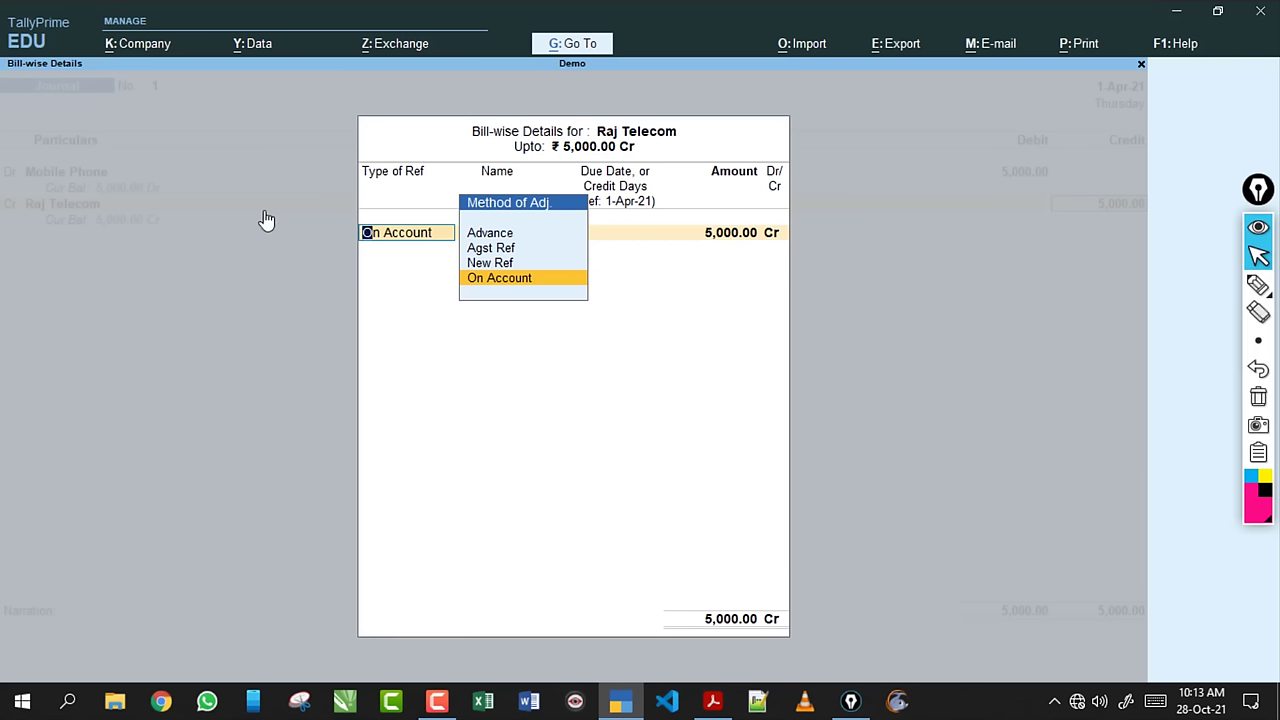
key("Up")
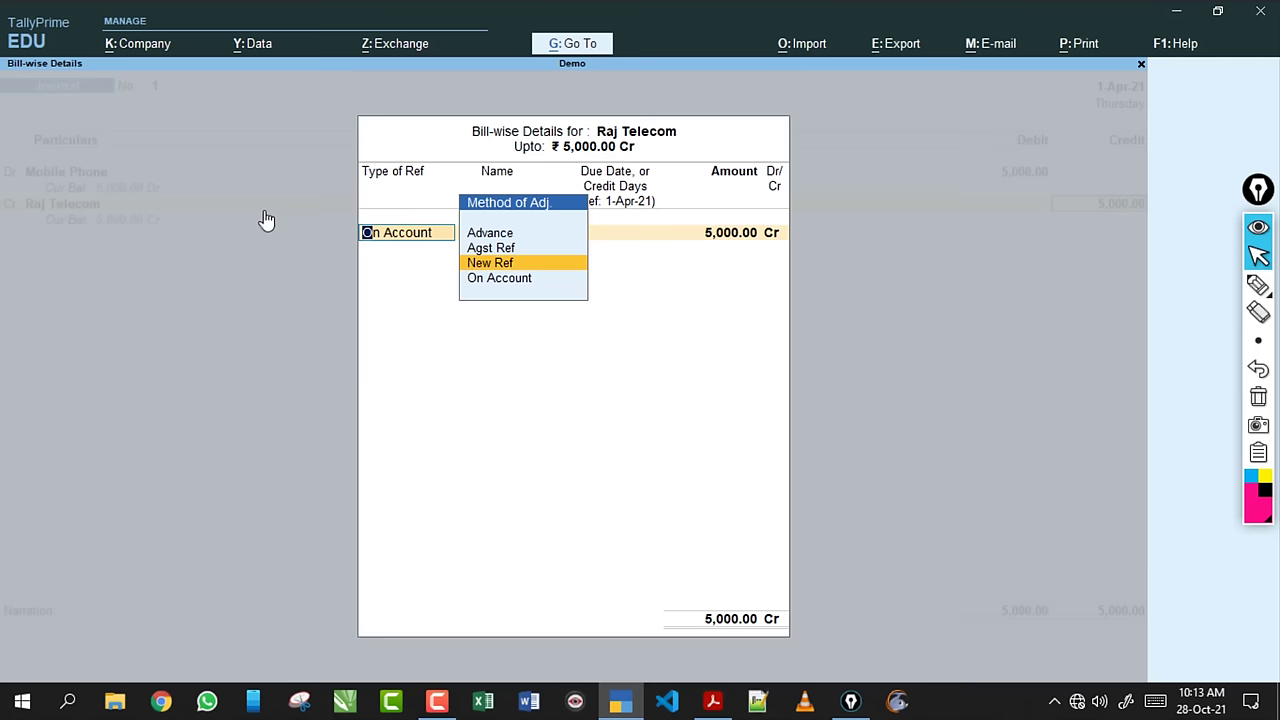
key("Return")
key("Return")
key("Return")
key("Return")
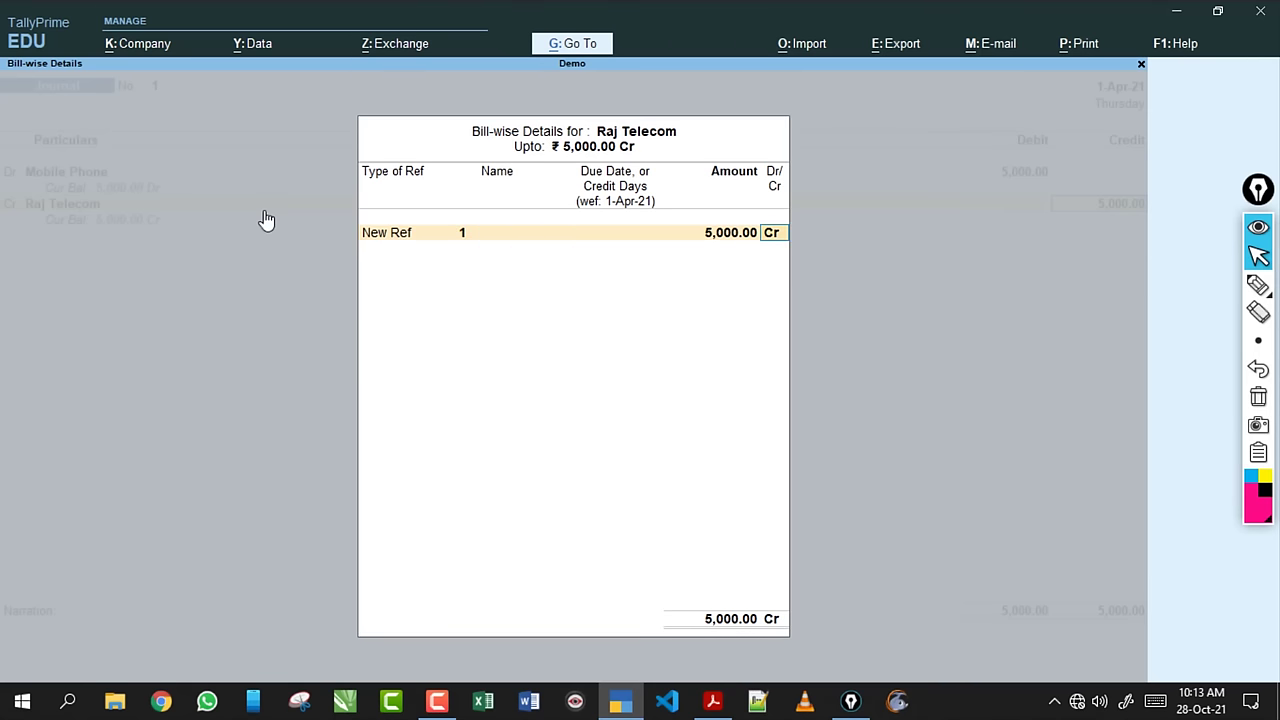
key("Return")
key("Return")
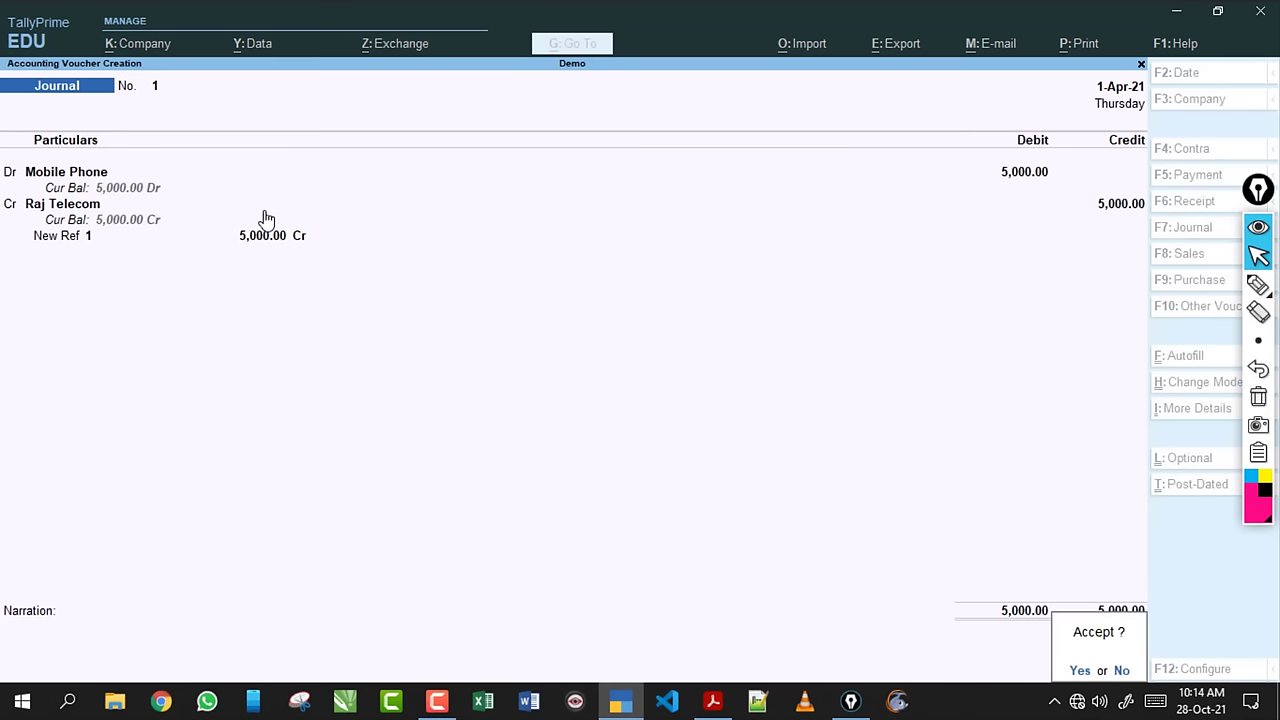
key("y")
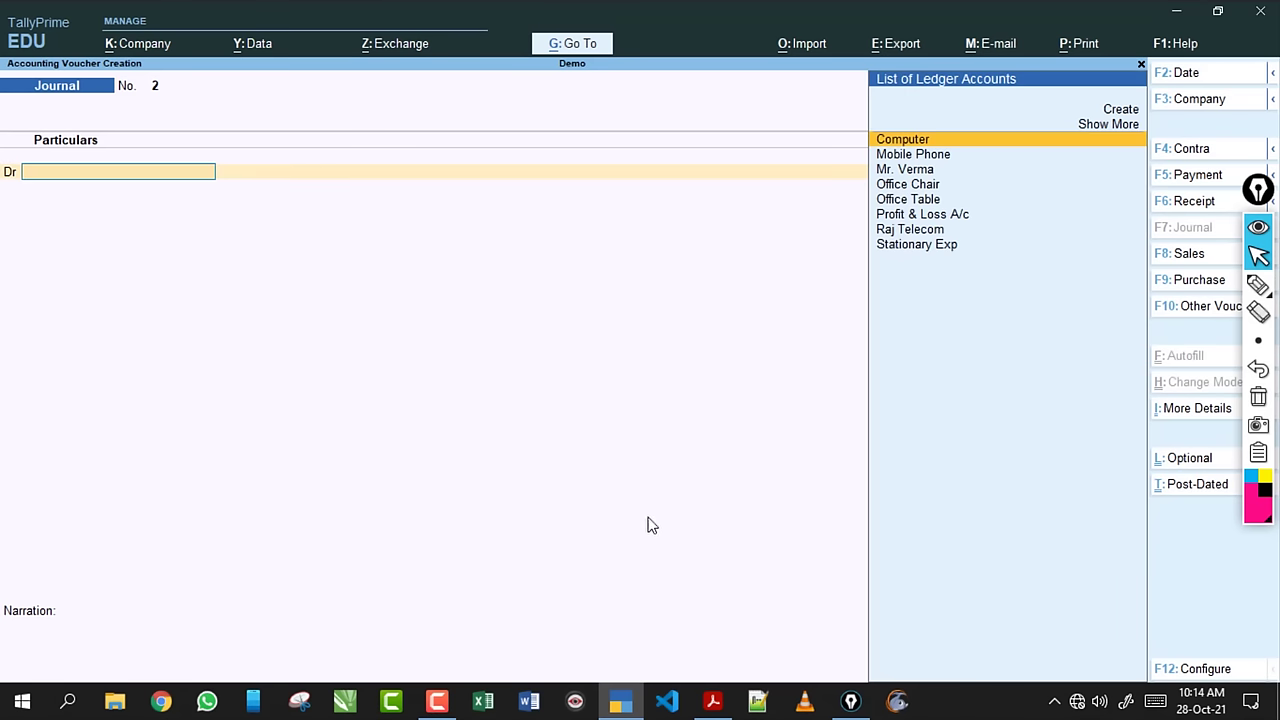
Switch to the exercise PDF and read transaction 7 about the cash withdrawal from HDFC Bank.
left_click(714, 703)
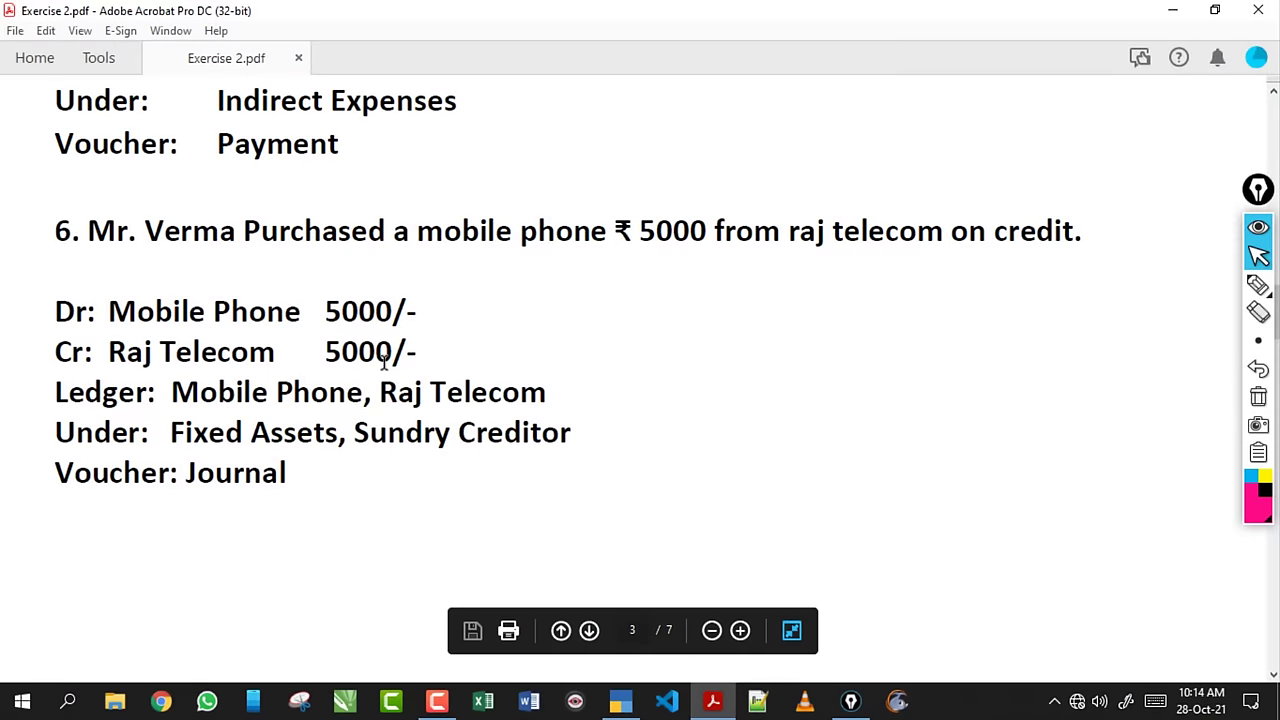
left_click(380, 392)
scroll(383, 362, "down", 3)
scroll(383, 362, "down", 5)
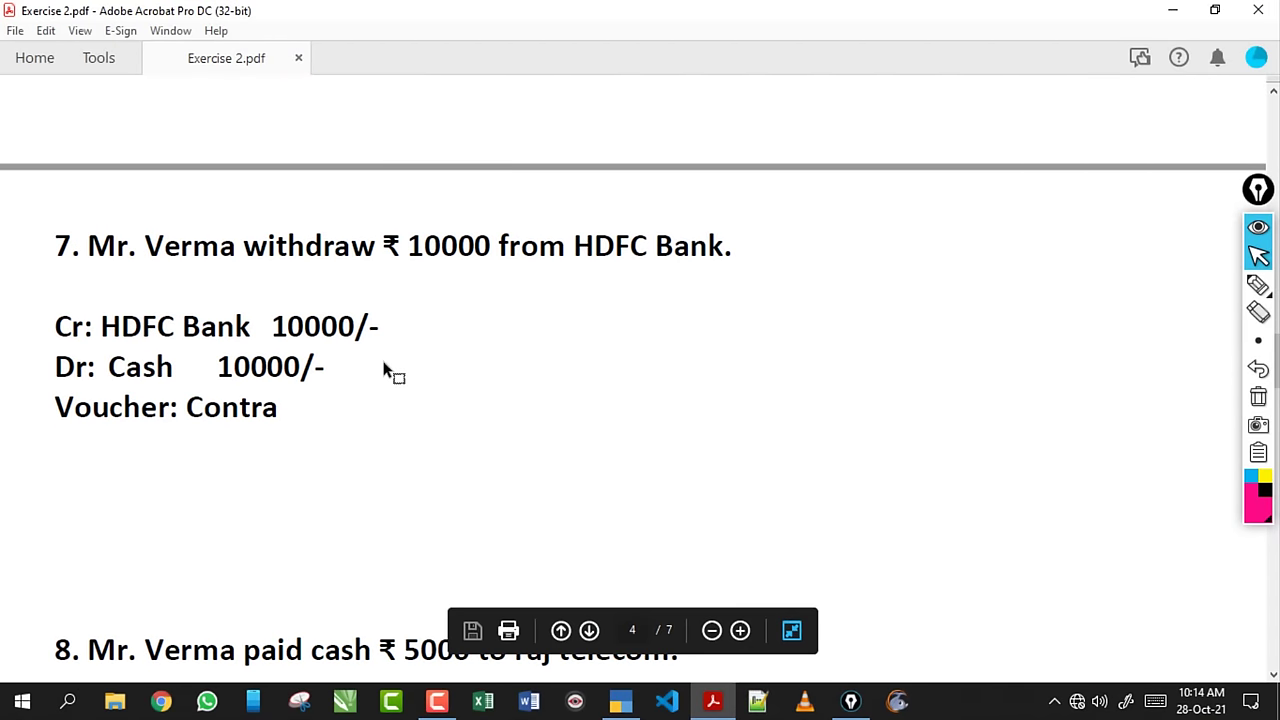
scroll(383, 365, "up", 1)
scroll(383, 363, "down", 2)
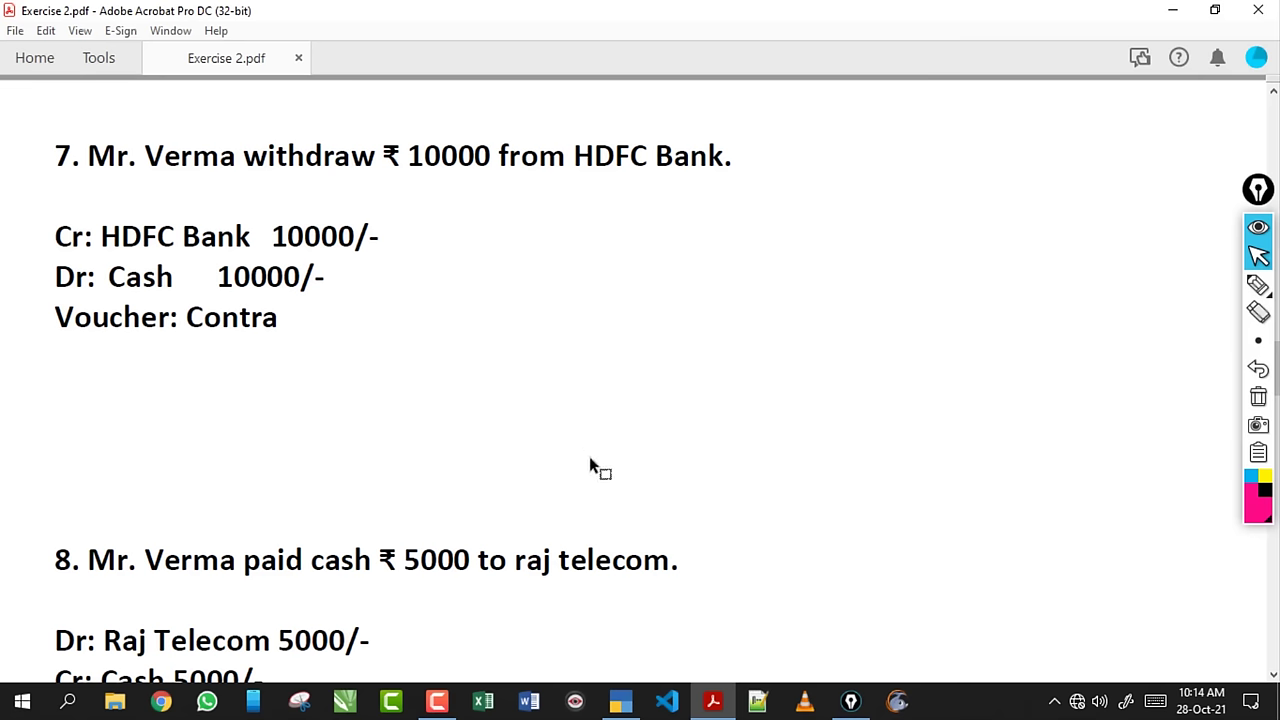
Switch to TallyPrime and start a contra voucher that credits HDFC Bank with 10,000.00.
left_click(636, 702)
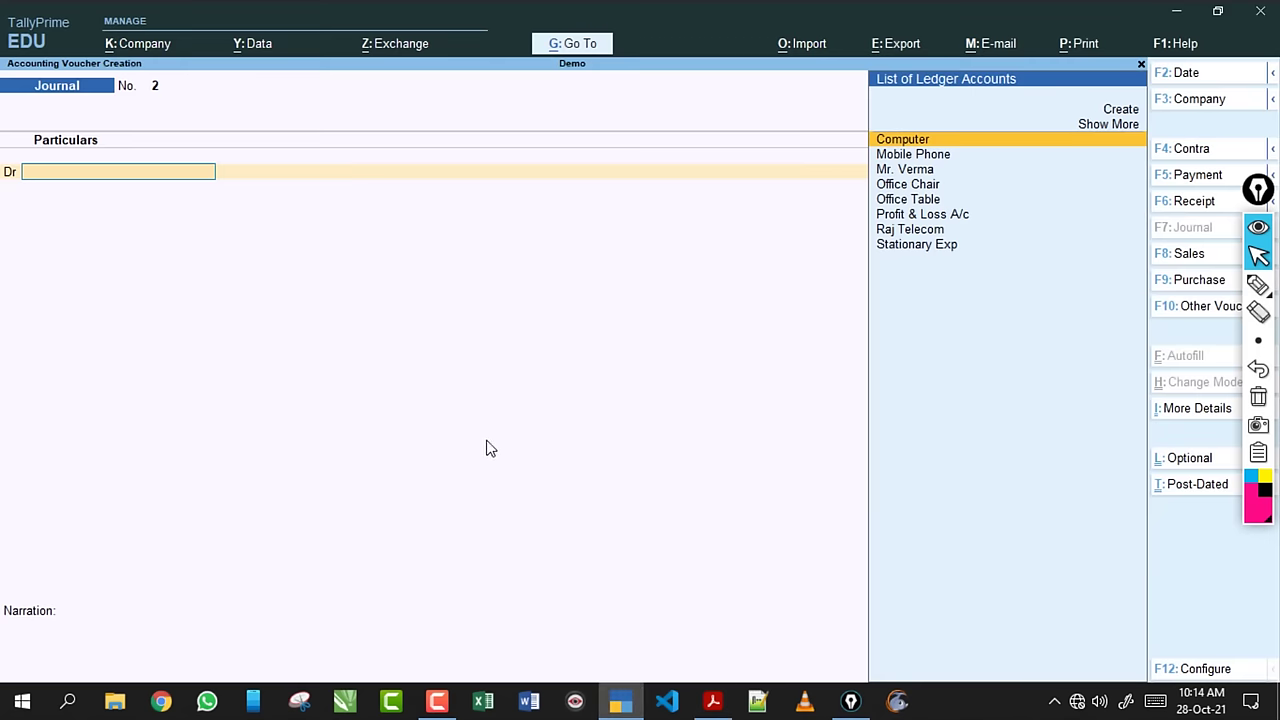
key("F4")
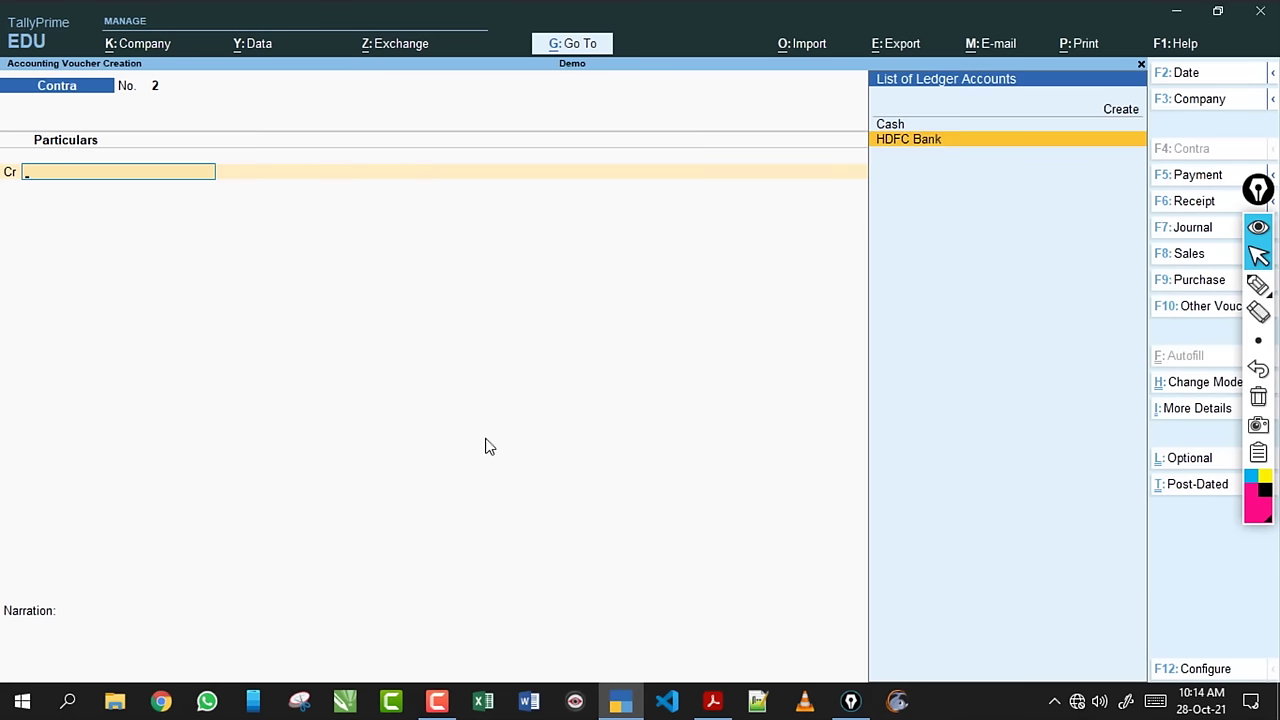
key("Return")
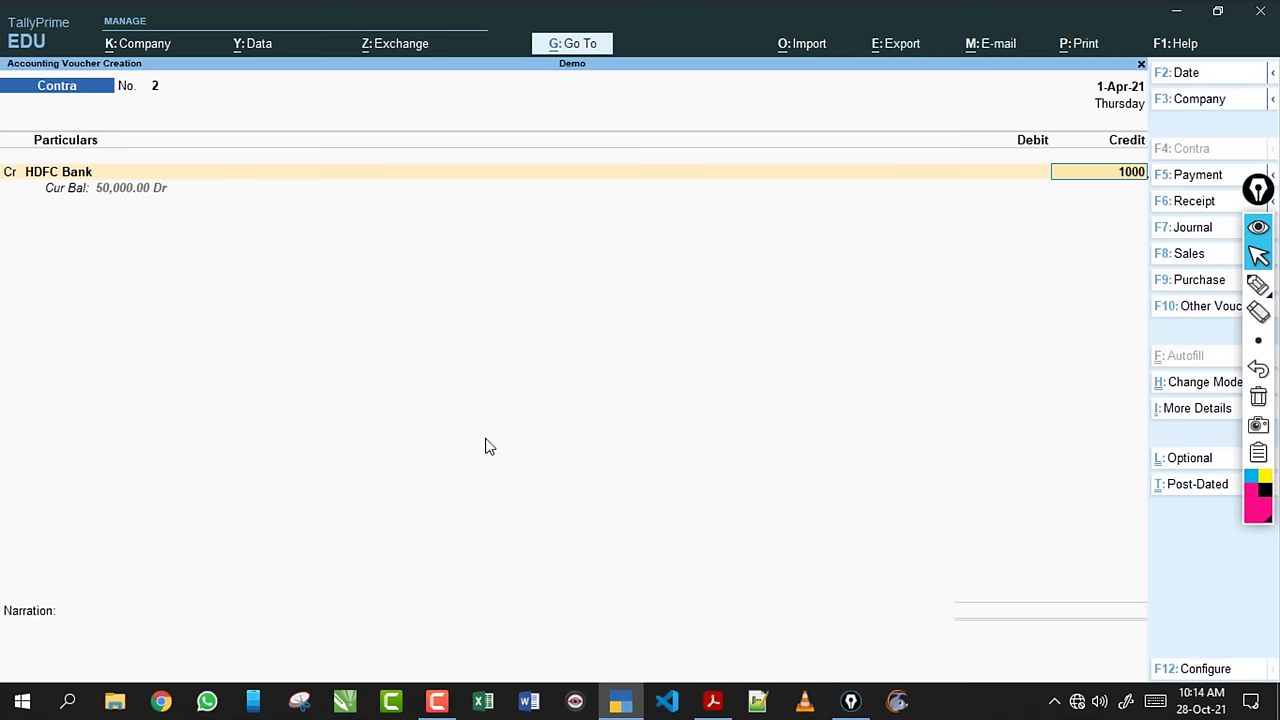
key("Return")
key("Return")
key("Return")
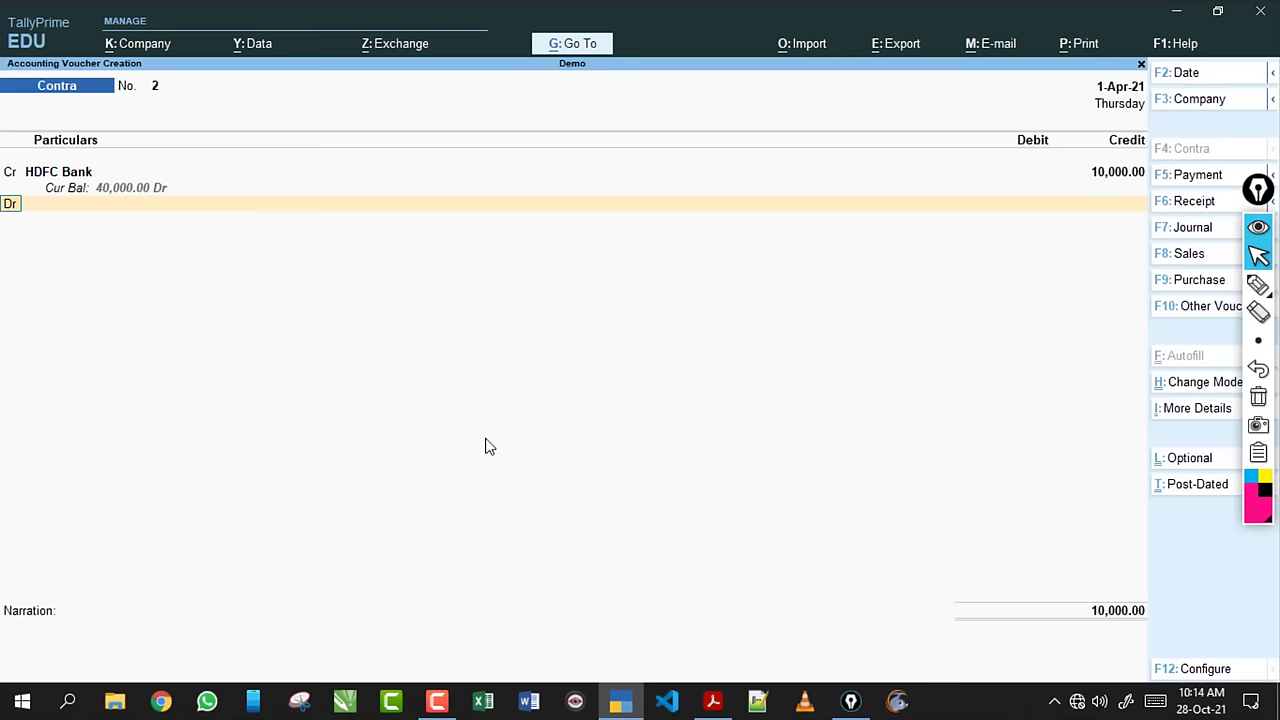
Debit Cash with 10,000.00 and save the contra voucher without a narration.
type("c")
key("Return")
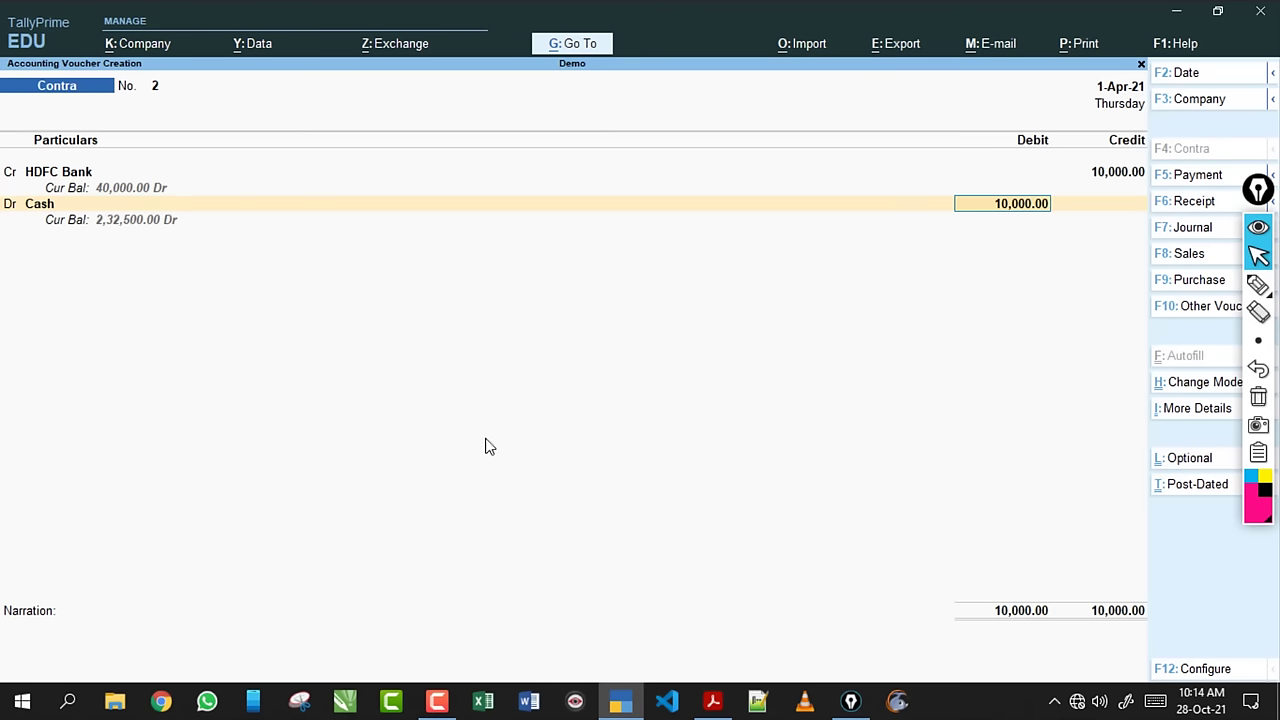
key("Return")
key("Return")
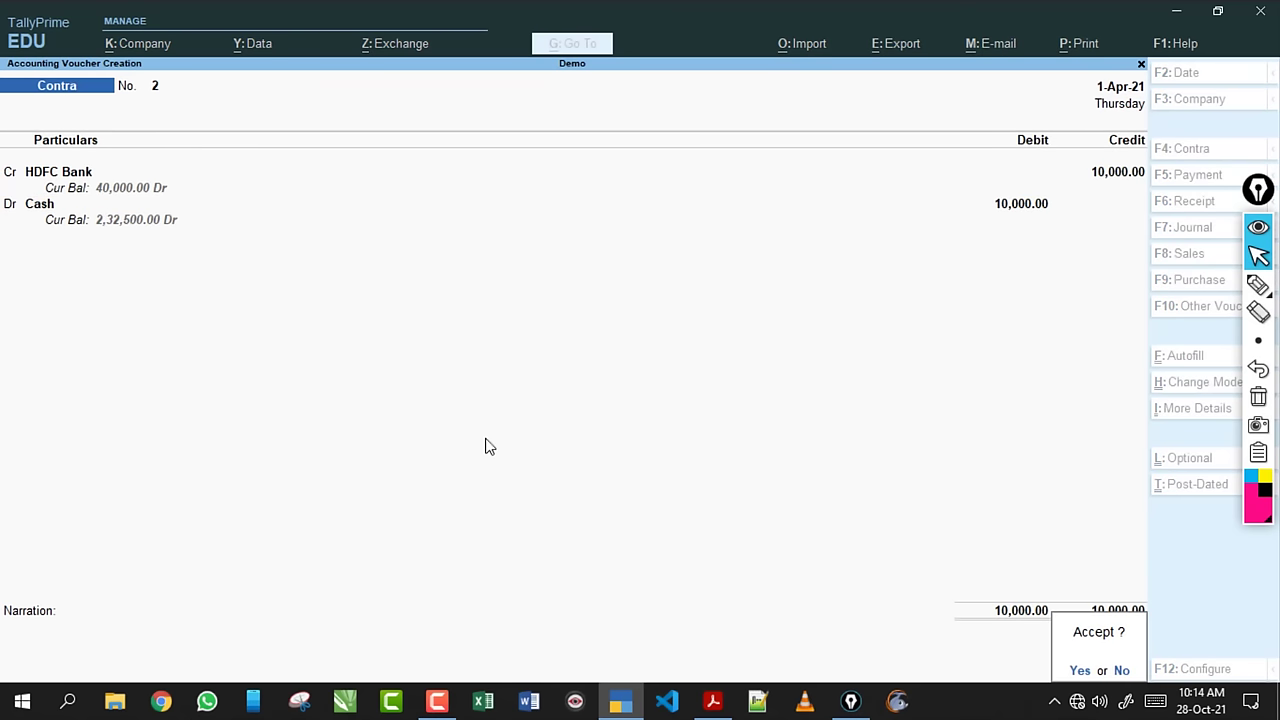
key("Return")
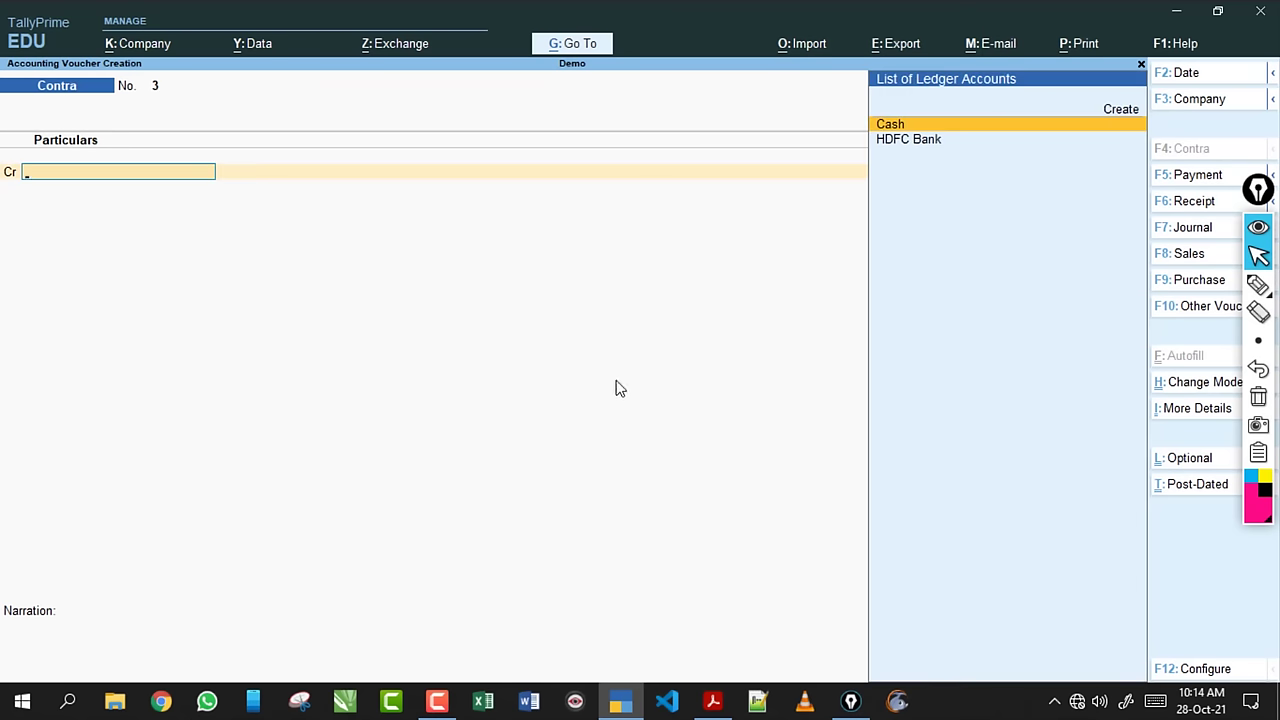
Switch to the exercise PDF and read transaction 8 about the cash payment to Raj Telecom.
left_click(713, 700)
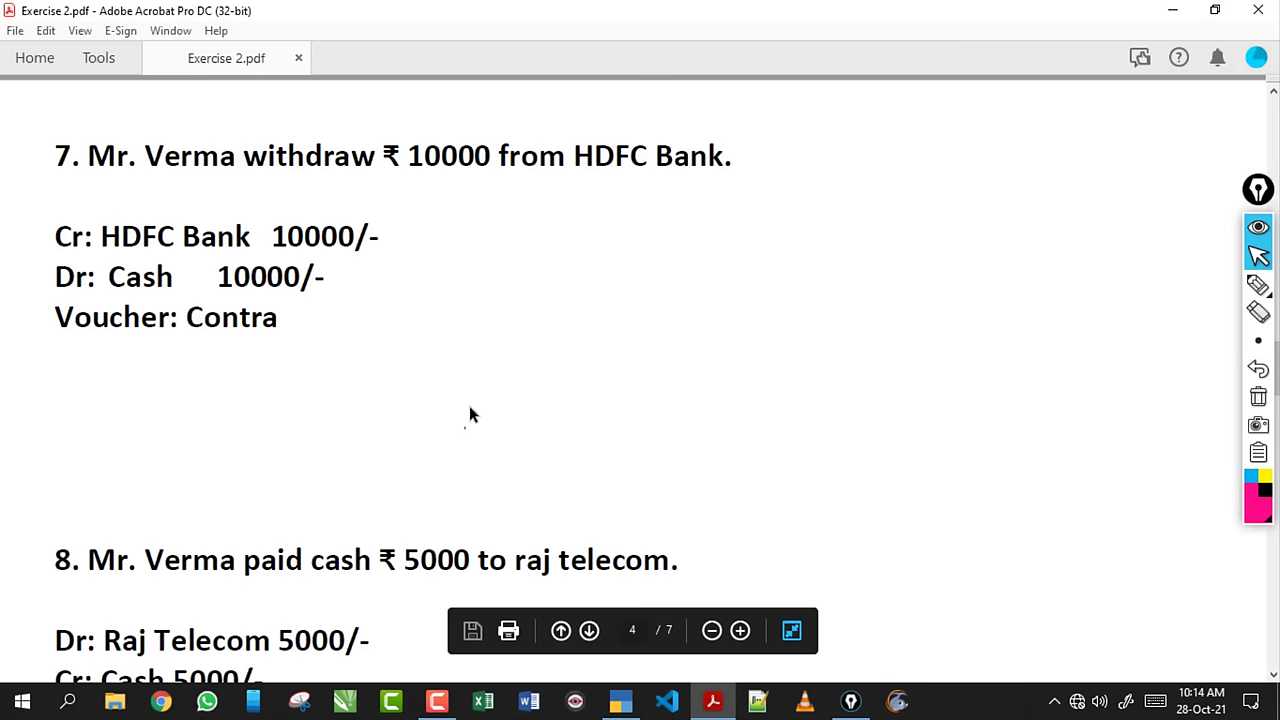
scroll(470, 415, "down", 9)
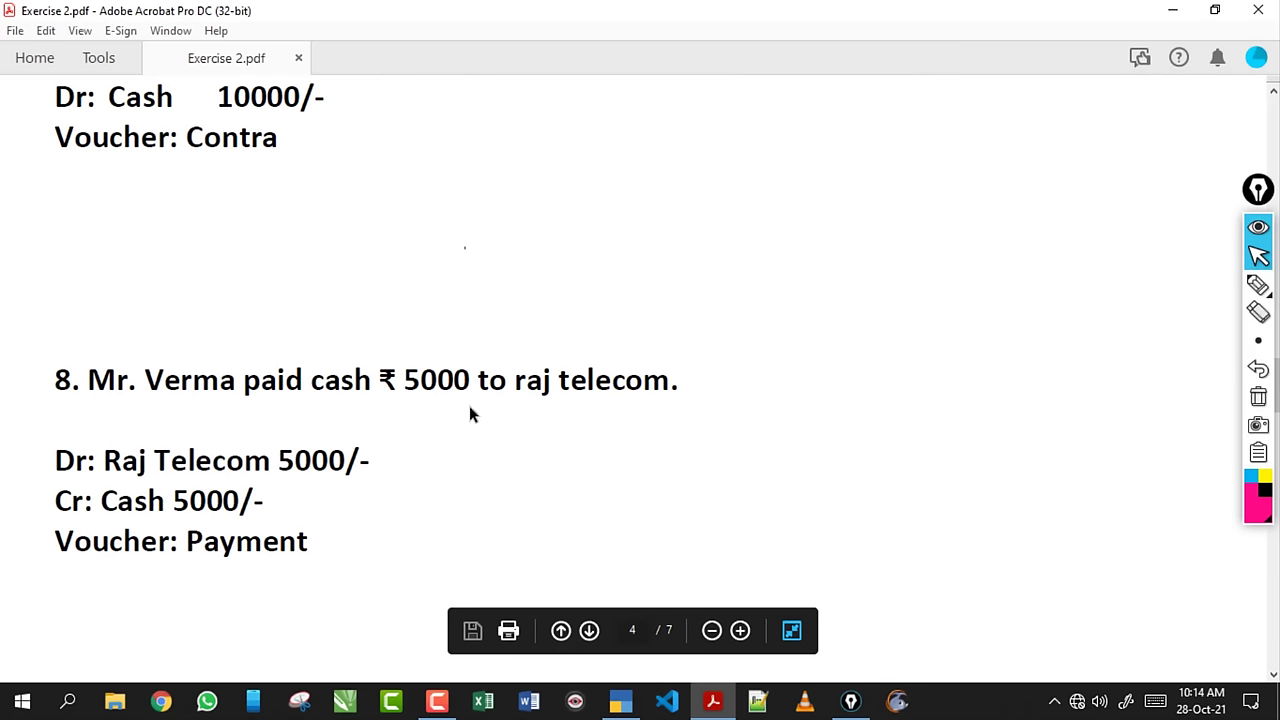
scroll(470, 415, "up", 2)
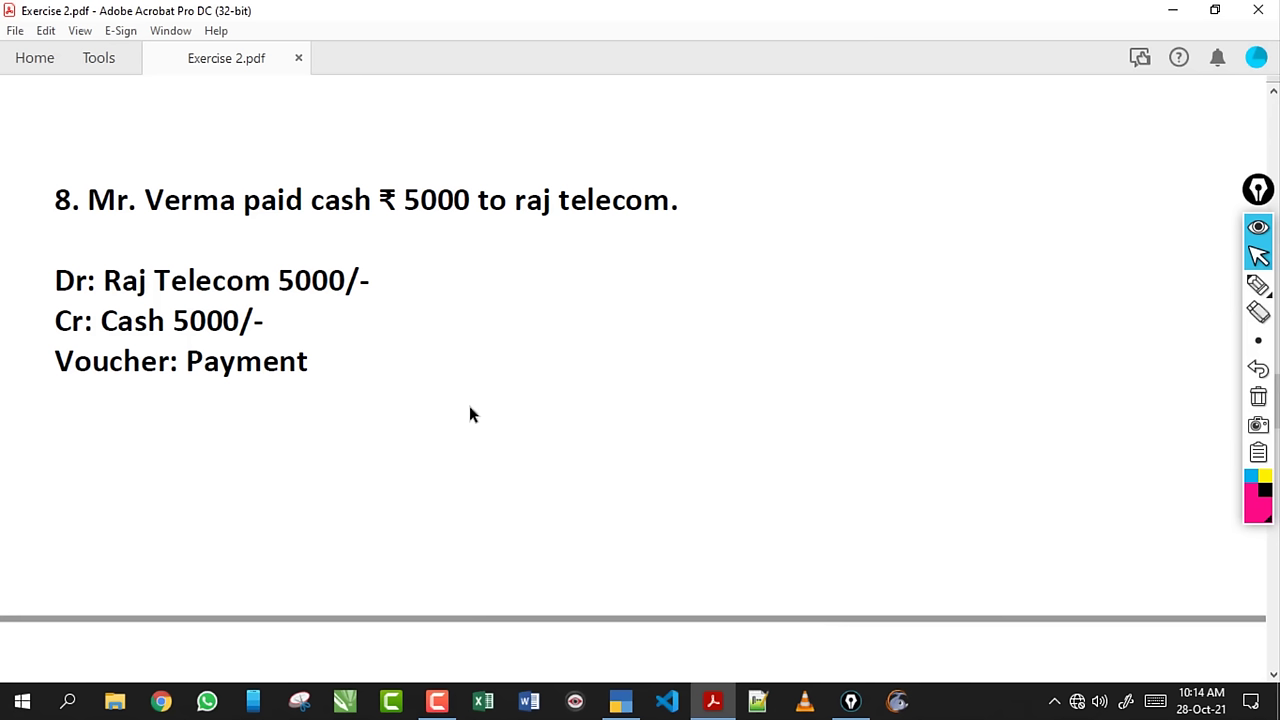
scroll(470, 415, "down", 2)
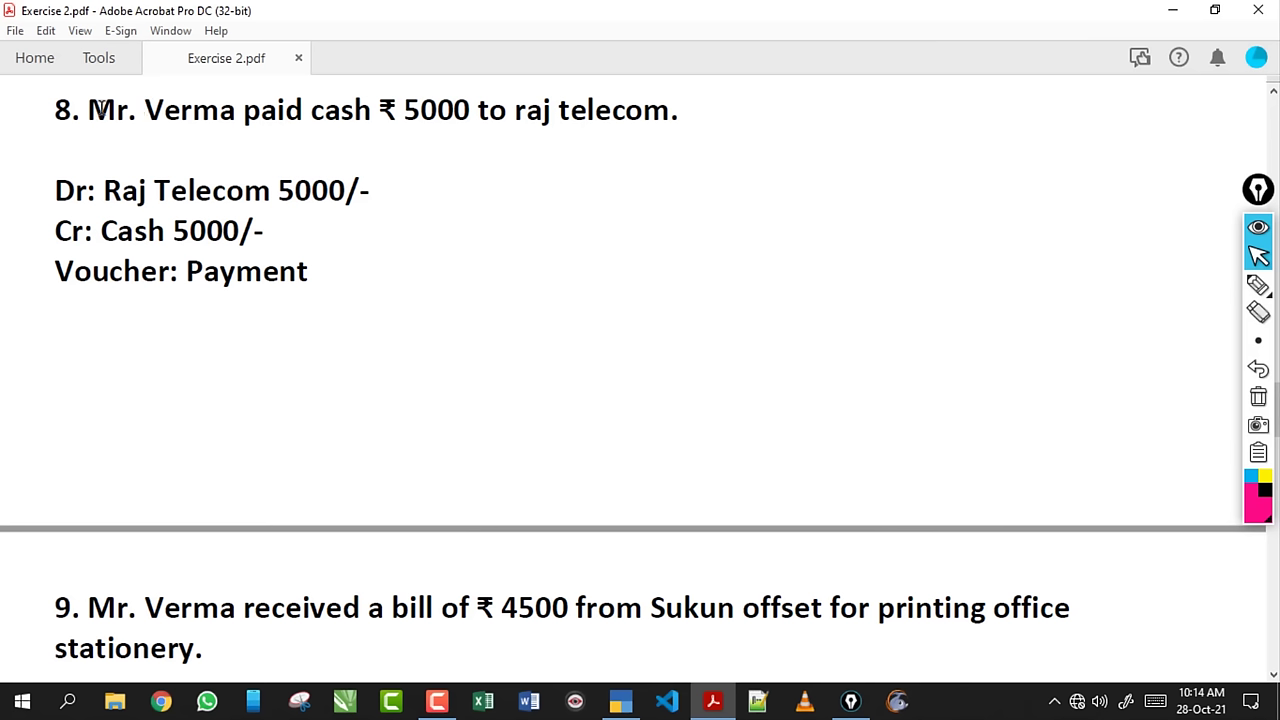
left_click_drag(95, 112, 312, 114)
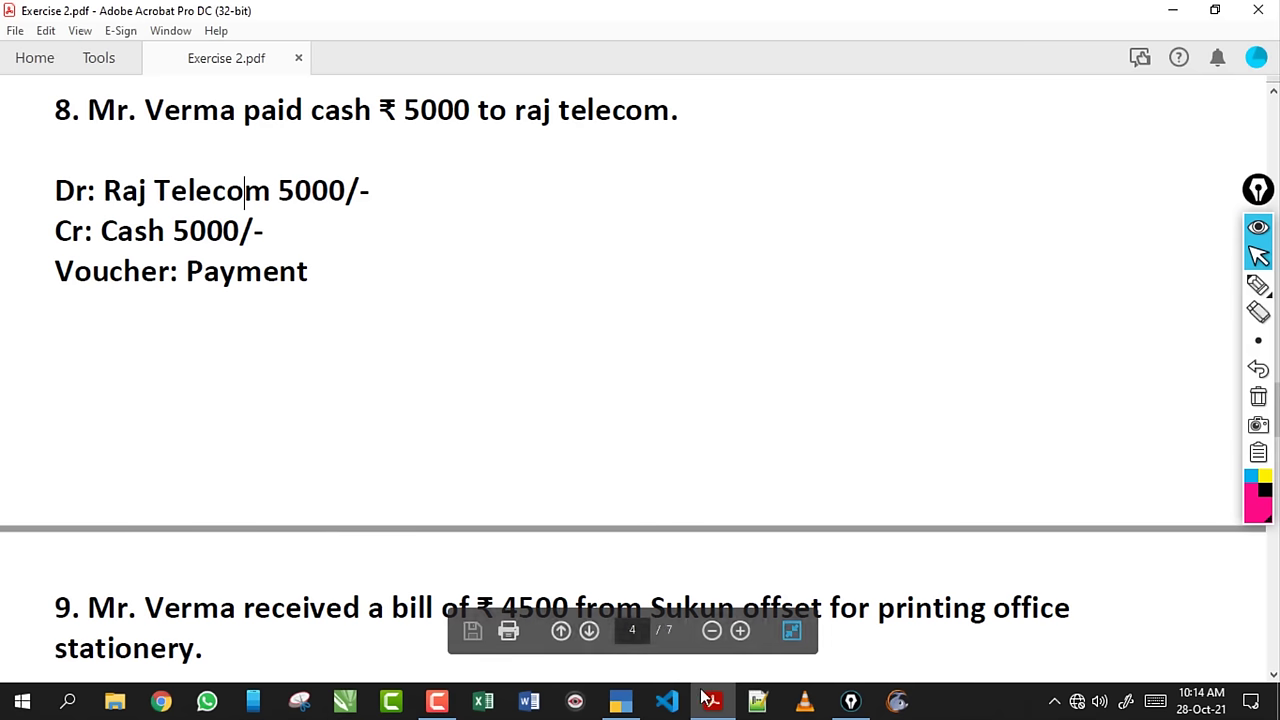
Switch to TallyPrime and start a payment voucher with Raj Telecom as the debit ledger.
left_click(620, 700)
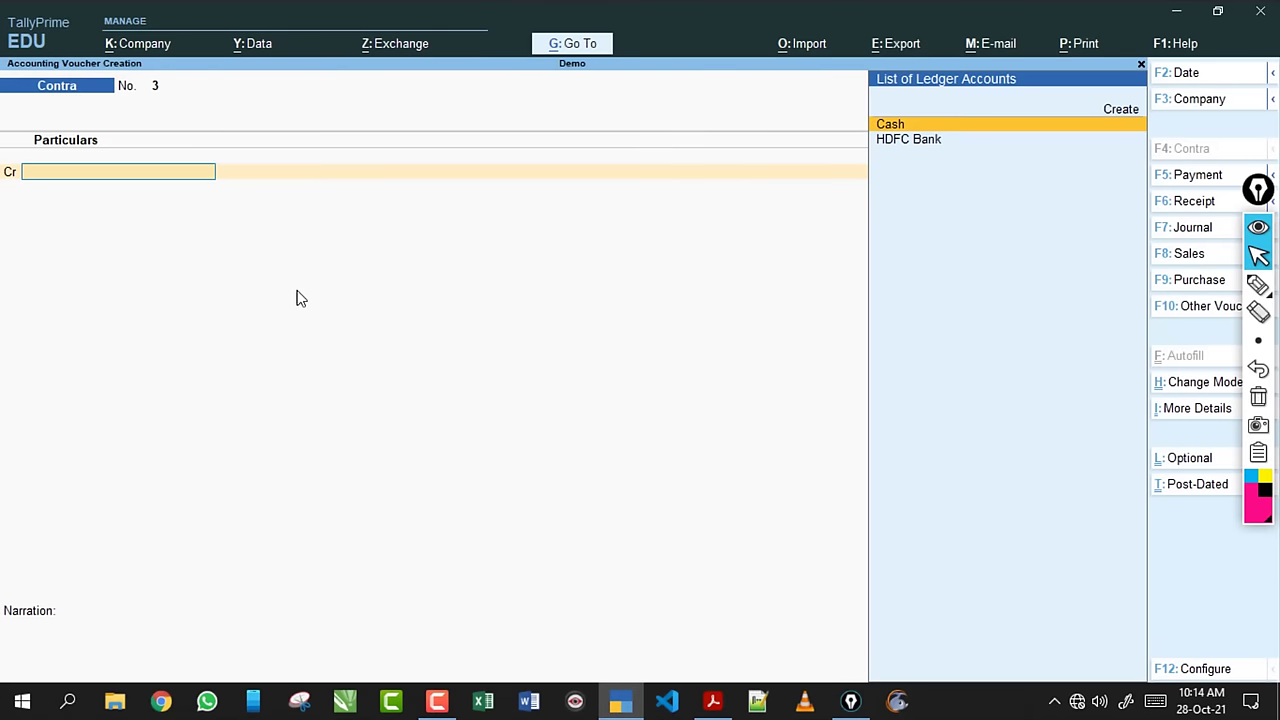
key("F5")
type("Raj")
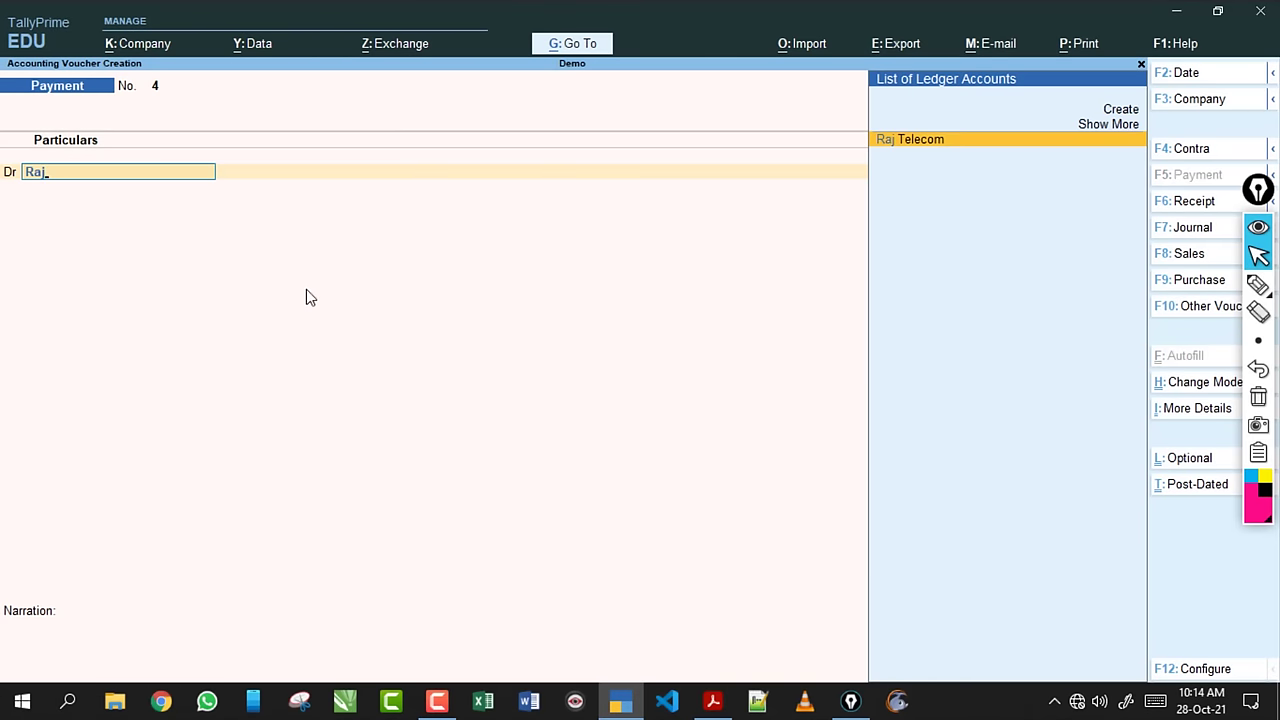
key("Return")
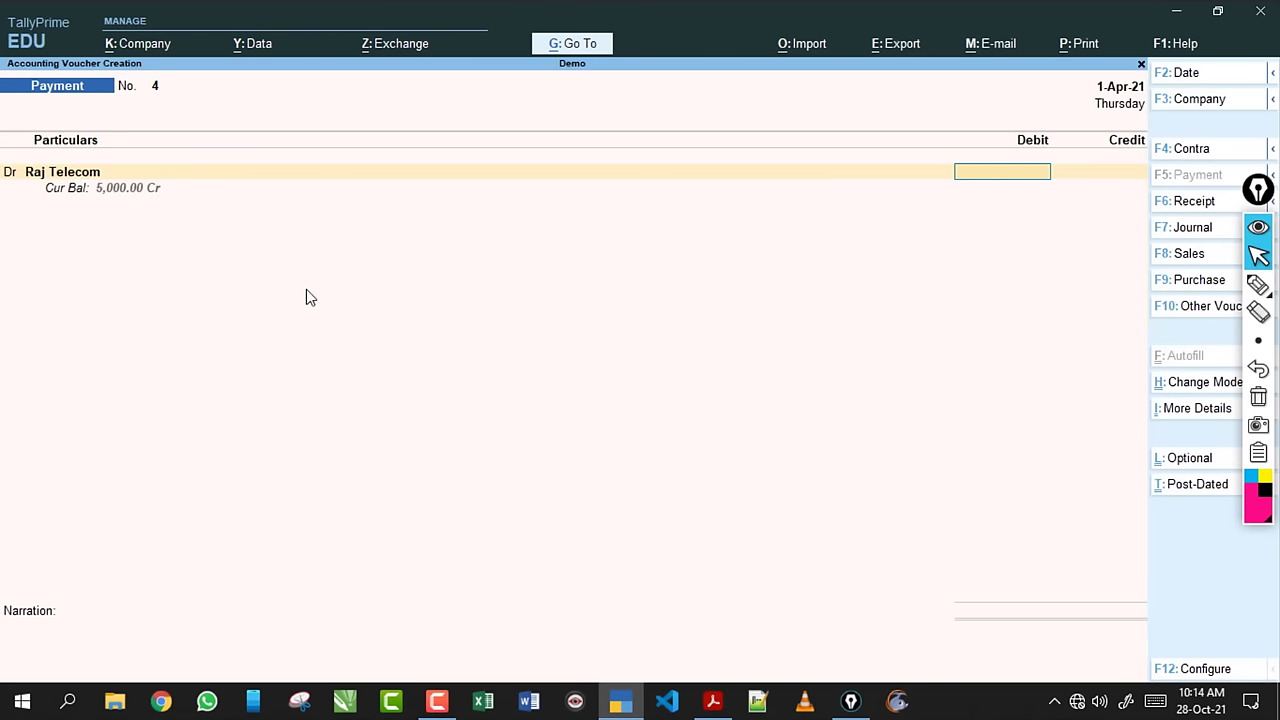
Underline Raj Telecom's current balance with the on-screen pen, then clear the drawing and return to the normal pointer.
left_click(1258, 285)
mouse_move(60, 222)
left_mouse_down()
mouse_move(88, 192)
mouse_move(118, 218)
mouse_move(116, 206)
mouse_move(174, 208)
left_mouse_up()
left_click(1258, 398)
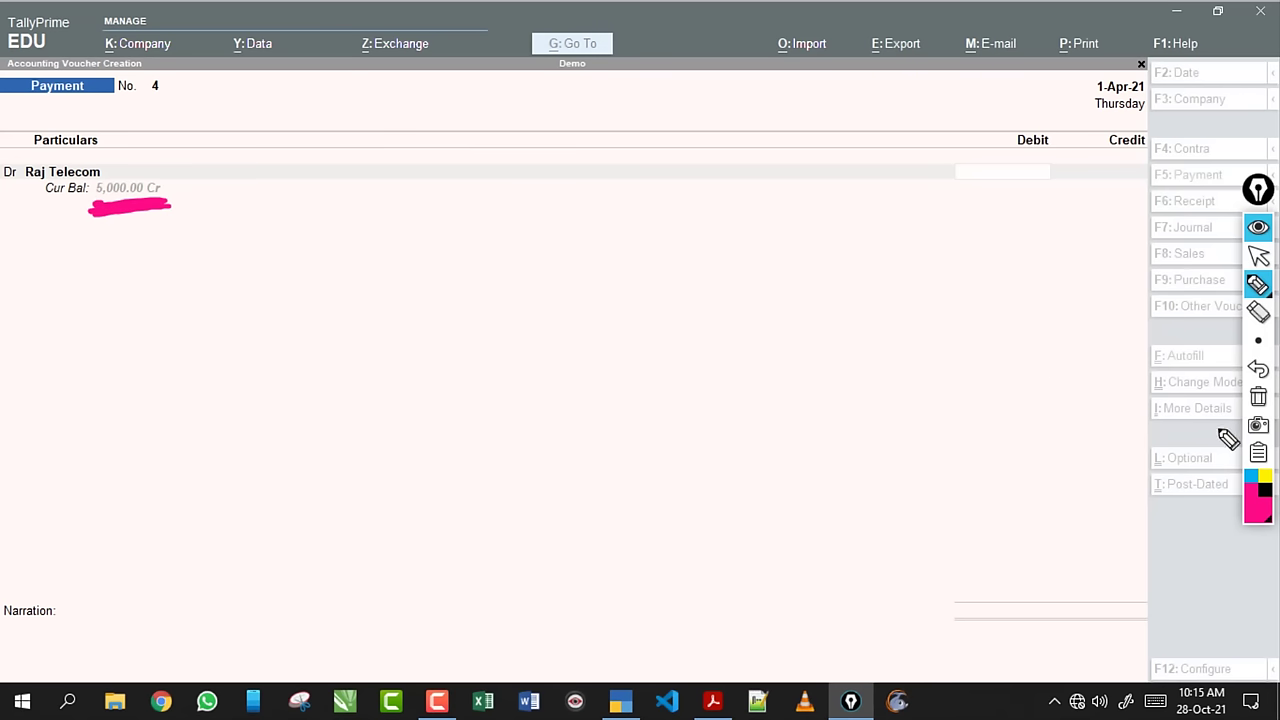
left_click(1258, 400)
left_click(1258, 256)
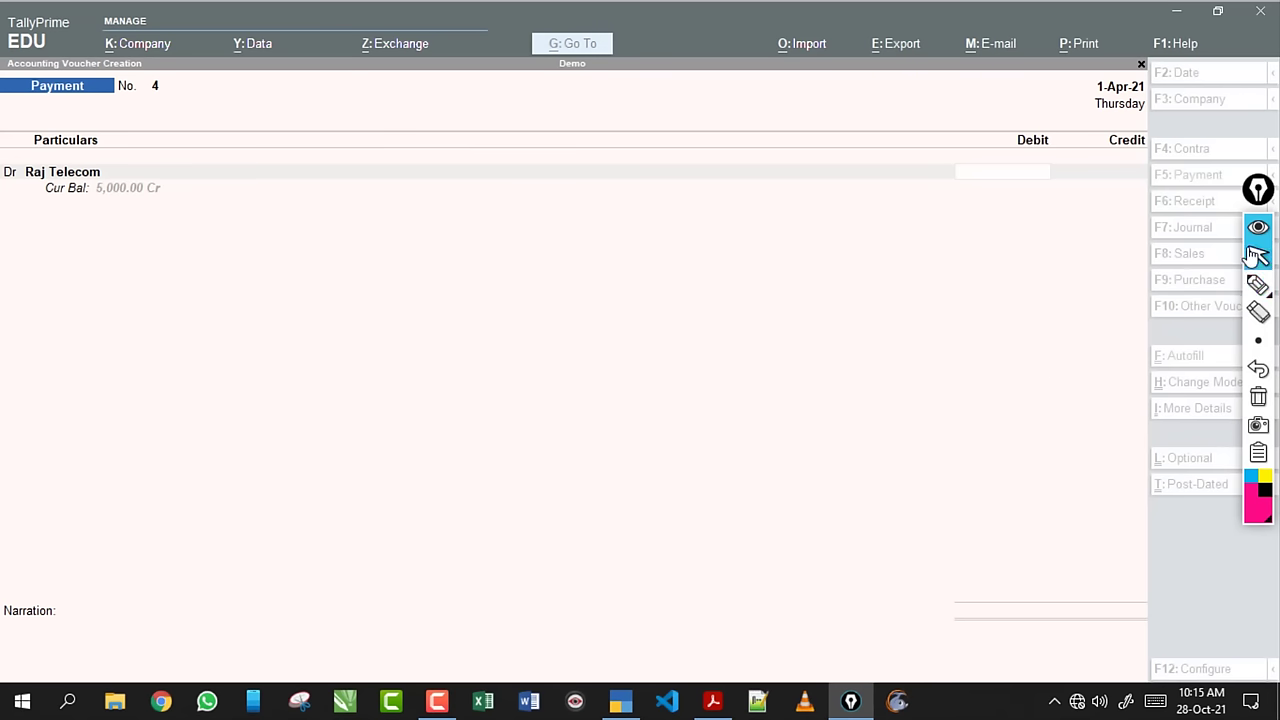
Enter a debit of 5,000.00 for Raj Telecom and set the bill-wise reference type to Agst Ref.
left_click(1023, 172)
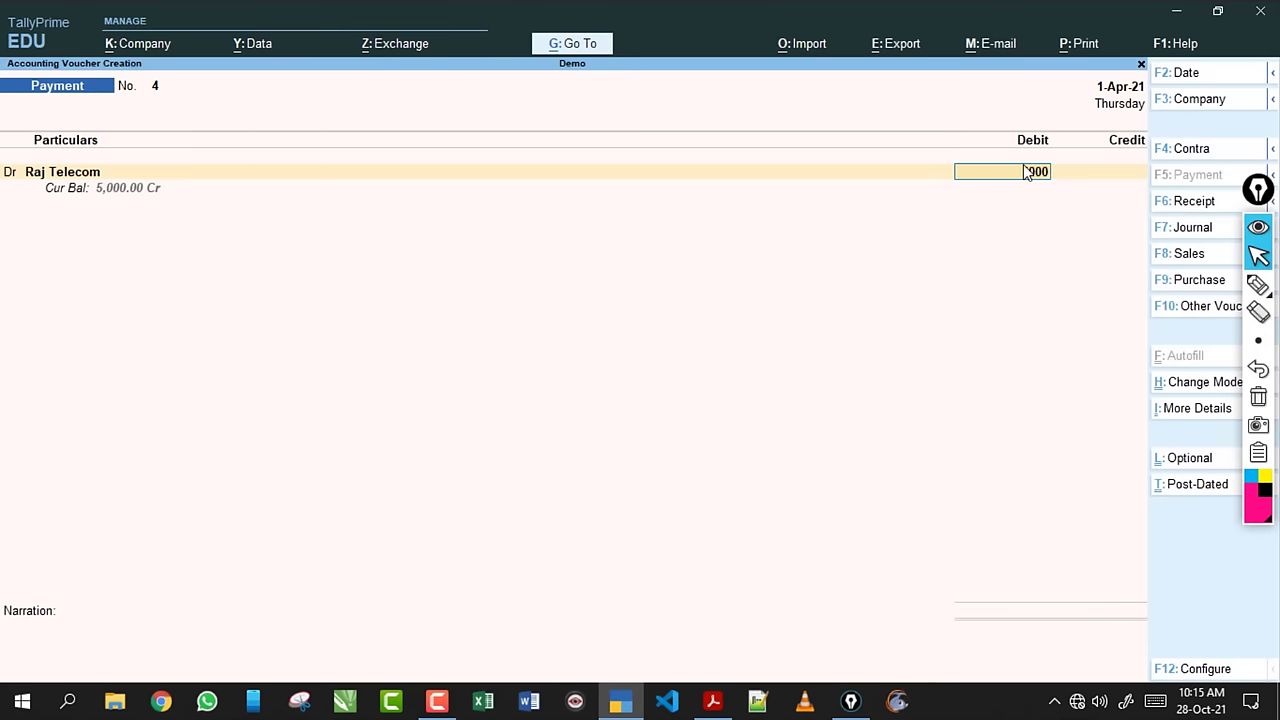
key("Return")
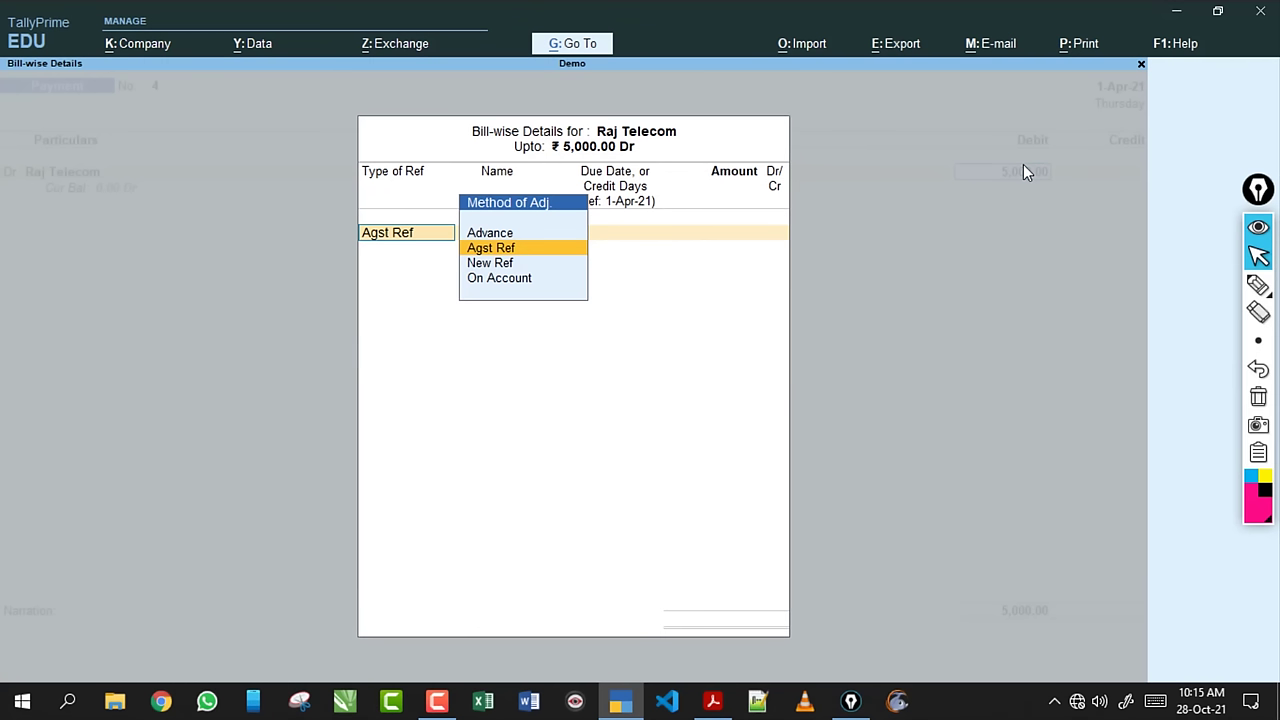
key("Down")
key("Up")
key("Return")
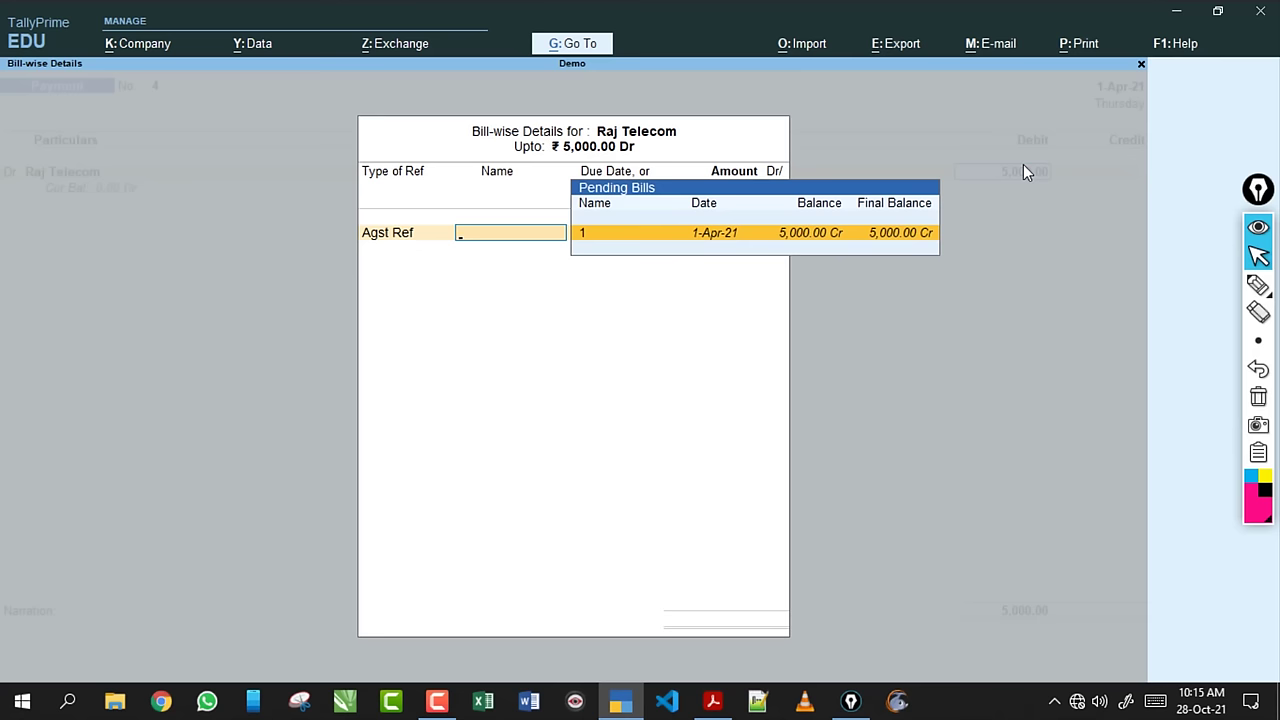
Mark the pending bill and the bill-wise details heading with pen strokes, then clear the drawings and restore the normal pointer.
left_click(1258, 285)
mouse_move(722, 264)
left_mouse_down()
mouse_move(846, 271)
mouse_move(694, 251)
mouse_move(763, 263)
mouse_move(880, 235)
left_mouse_up()
left_click(1258, 396)
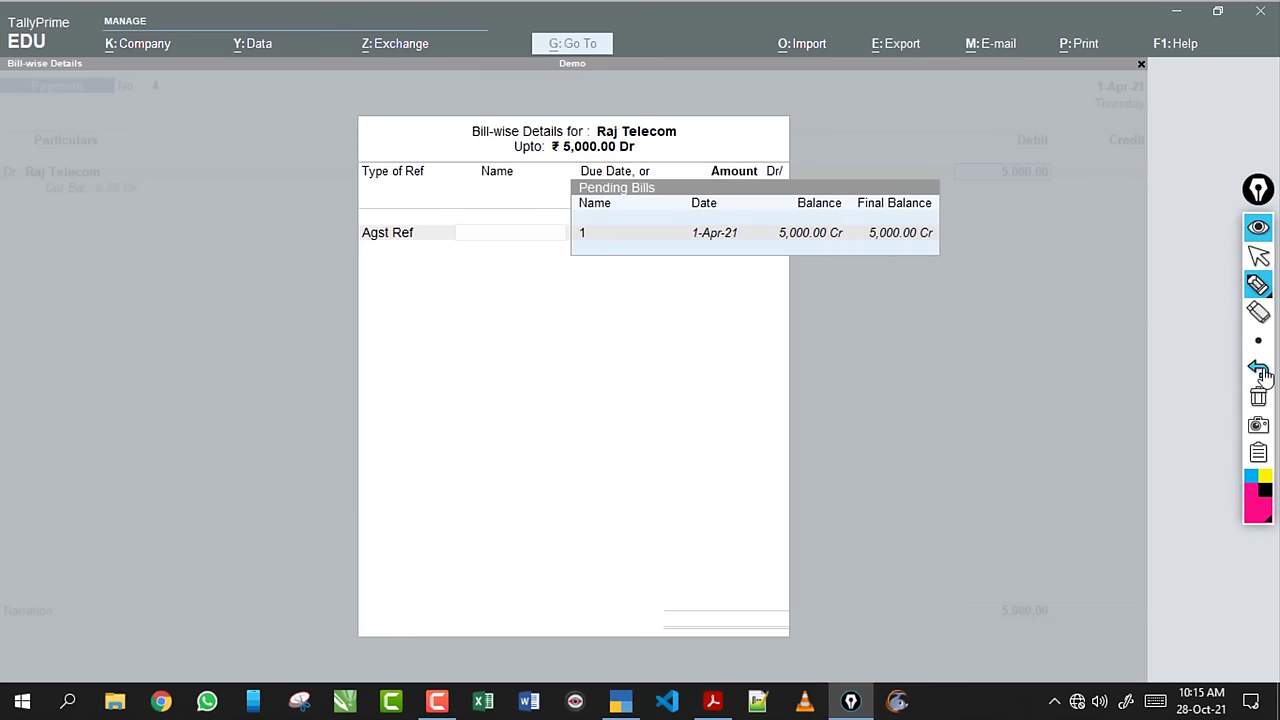
left_click(1258, 285)
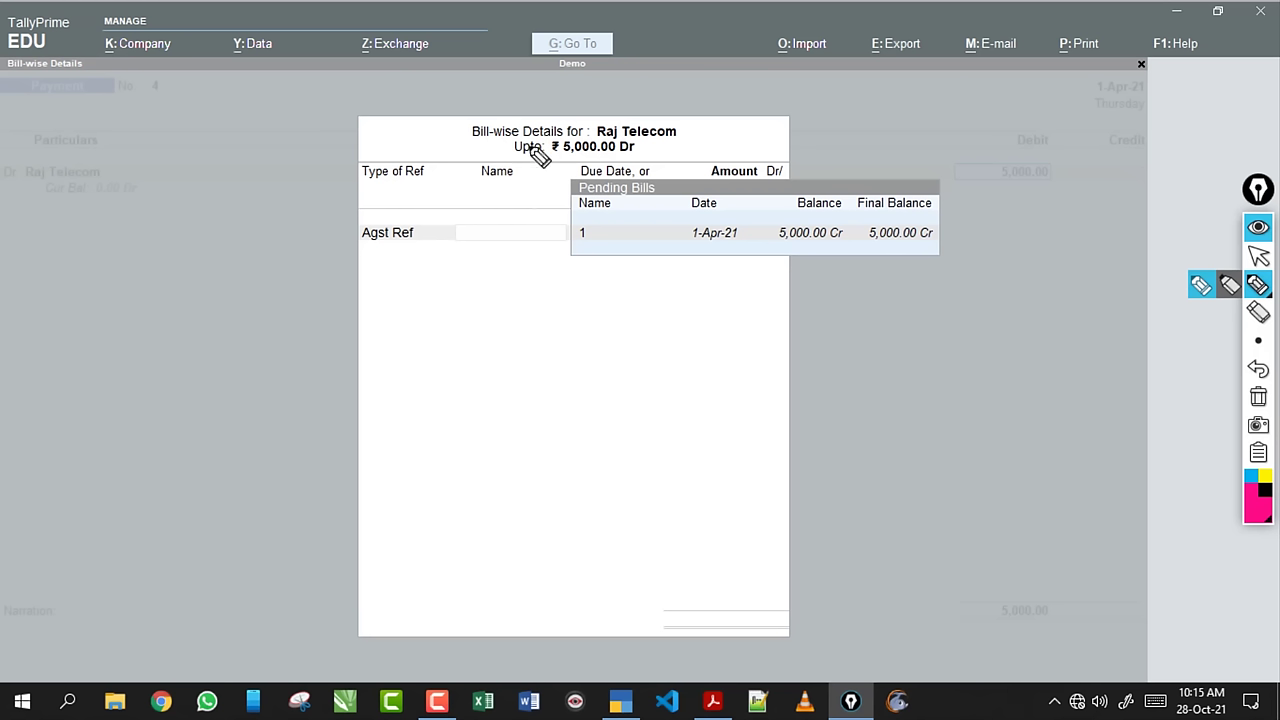
mouse_move(466, 143)
left_mouse_down()
mouse_move(566, 126)
mouse_move(545, 152)
left_mouse_up()
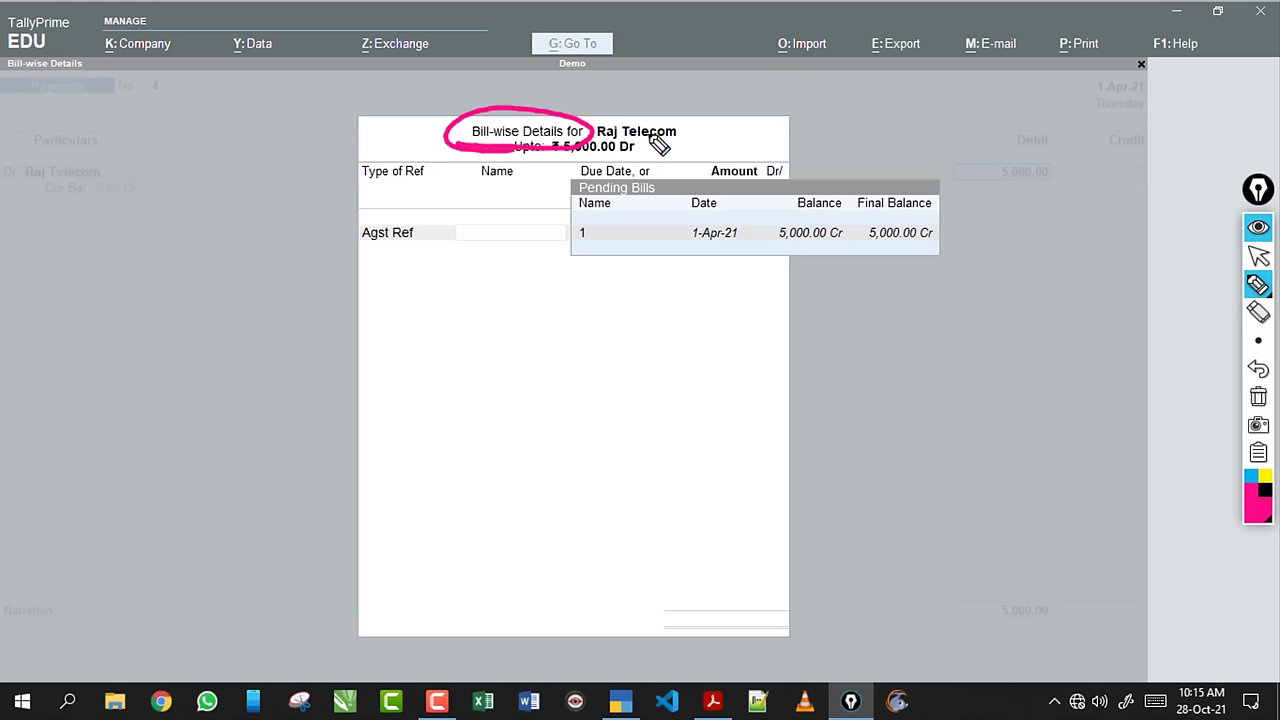
mouse_move(630, 152)
left_mouse_down()
mouse_move(713, 115)
mouse_move(765, 123)
mouse_move(865, 93)
mouse_move(975, 84)
left_mouse_up()
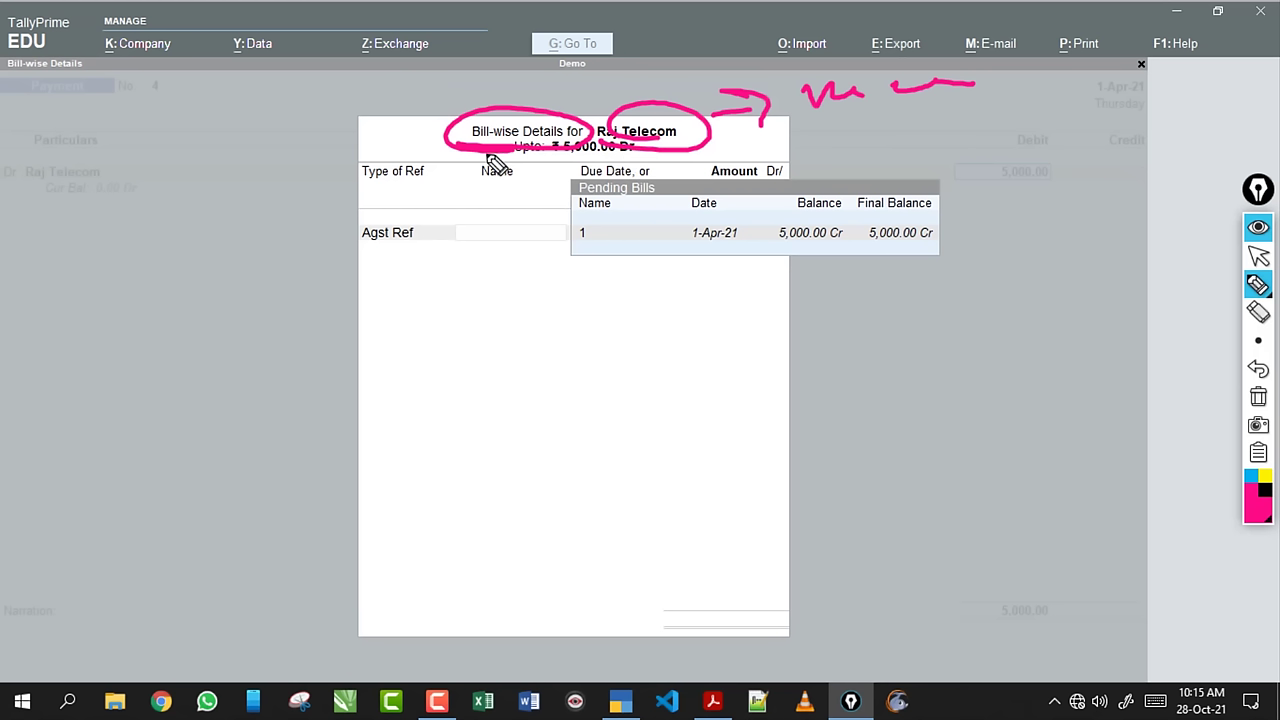
left_click_drag(460, 152, 448, 148)
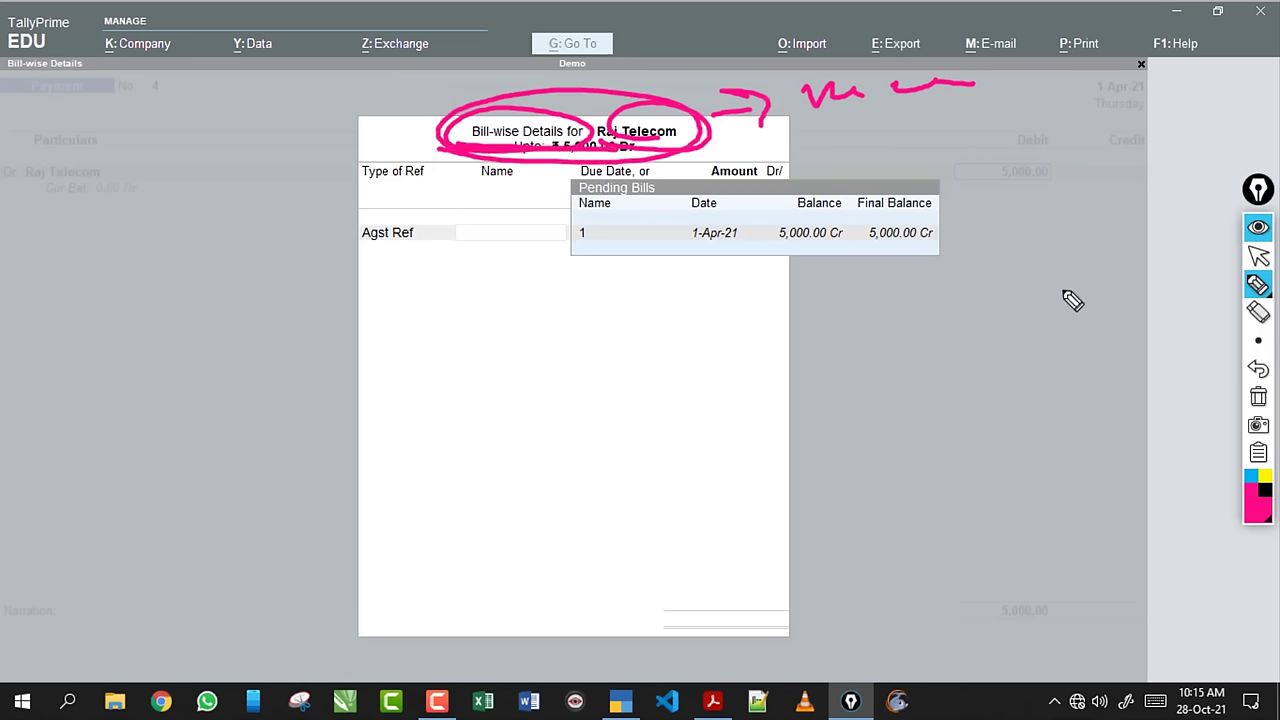
left_click(1258, 396)
left_click(1258, 256)
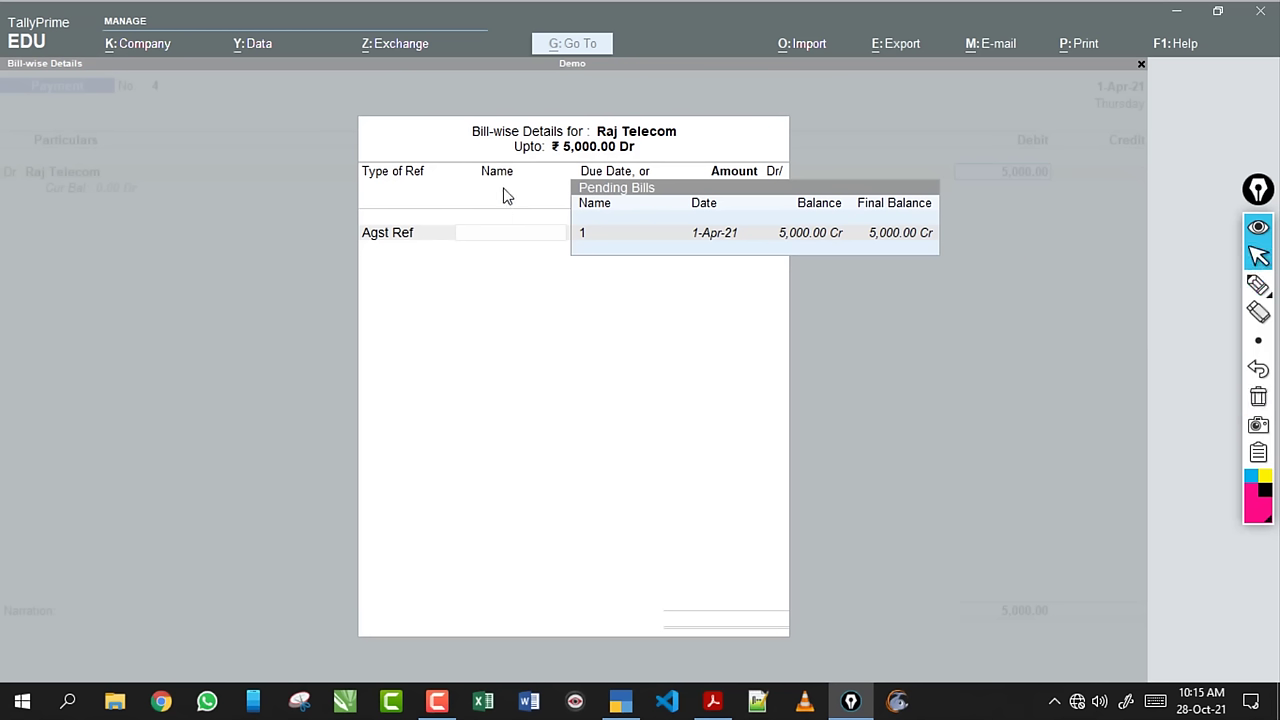
Settle pending bill 1 of Raj Telecom for 5,000.00 Dr and complete the bill-wise details.
left_click(603, 240)
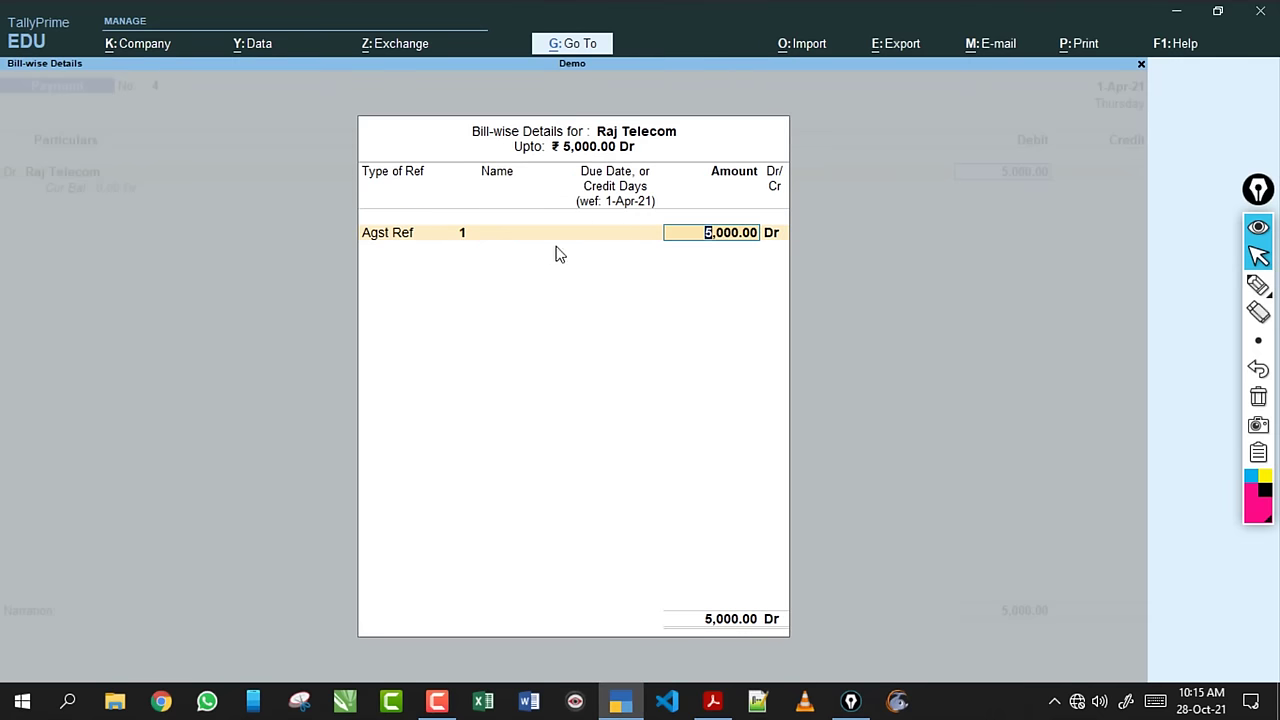
key("Return")
key("Return")
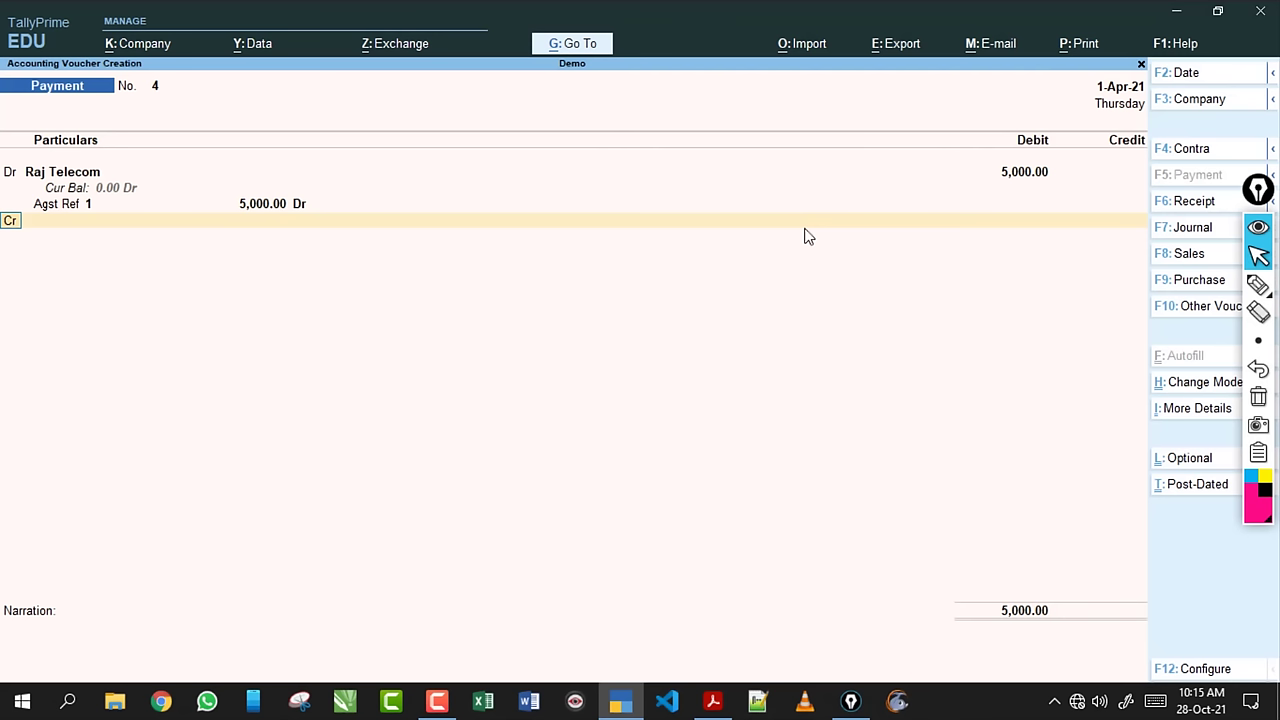
Circle Raj Telecom's updated current balance with the on-screen pen, then remove the mark and return to the normal pointer.
left_click(1257, 287)
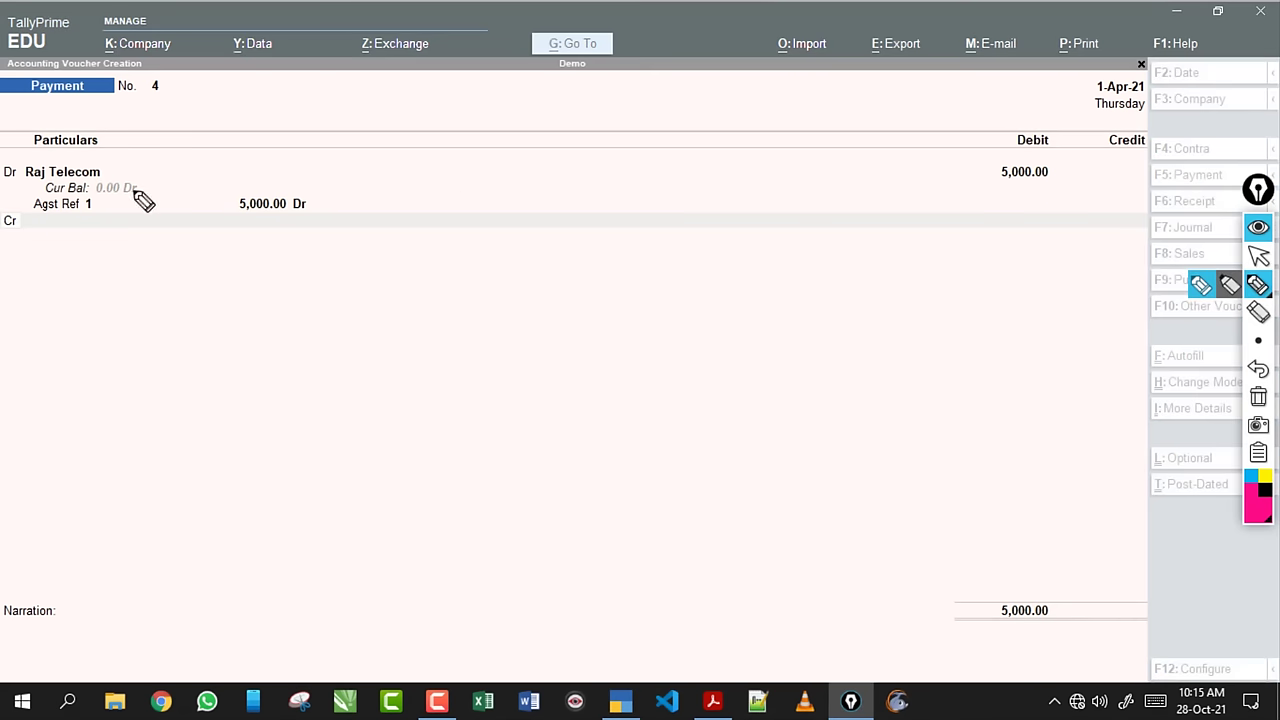
left_click_drag(92, 197, 143, 191)
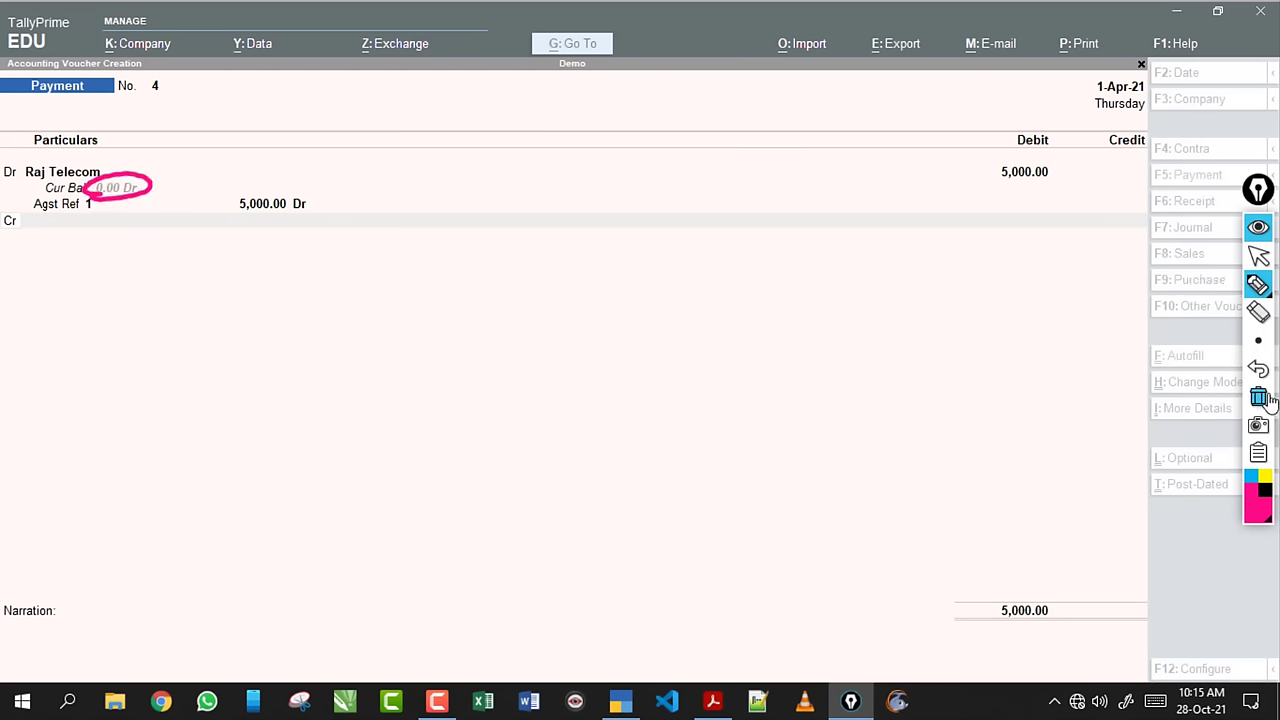
left_click(1257, 287)
left_click(1258, 256)
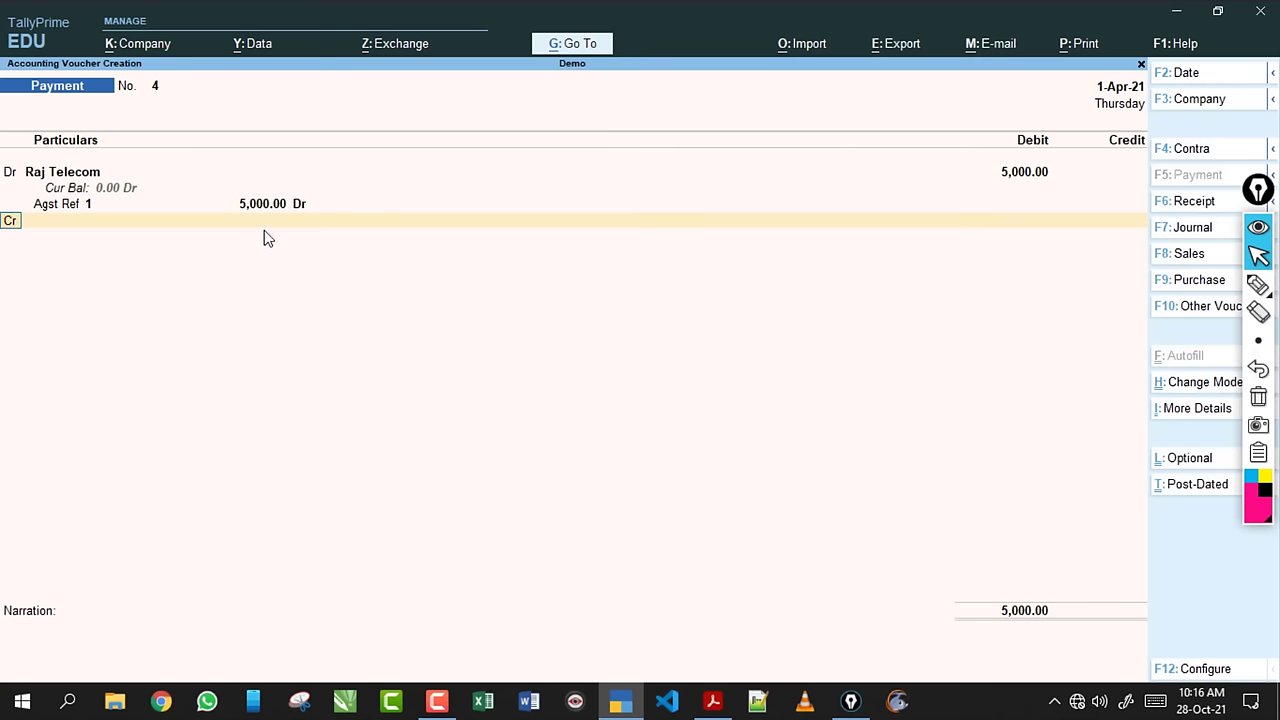
Credit Cash with 5,000.00 and save the payment voucher without a narration.
key("Return")
type("Ca")
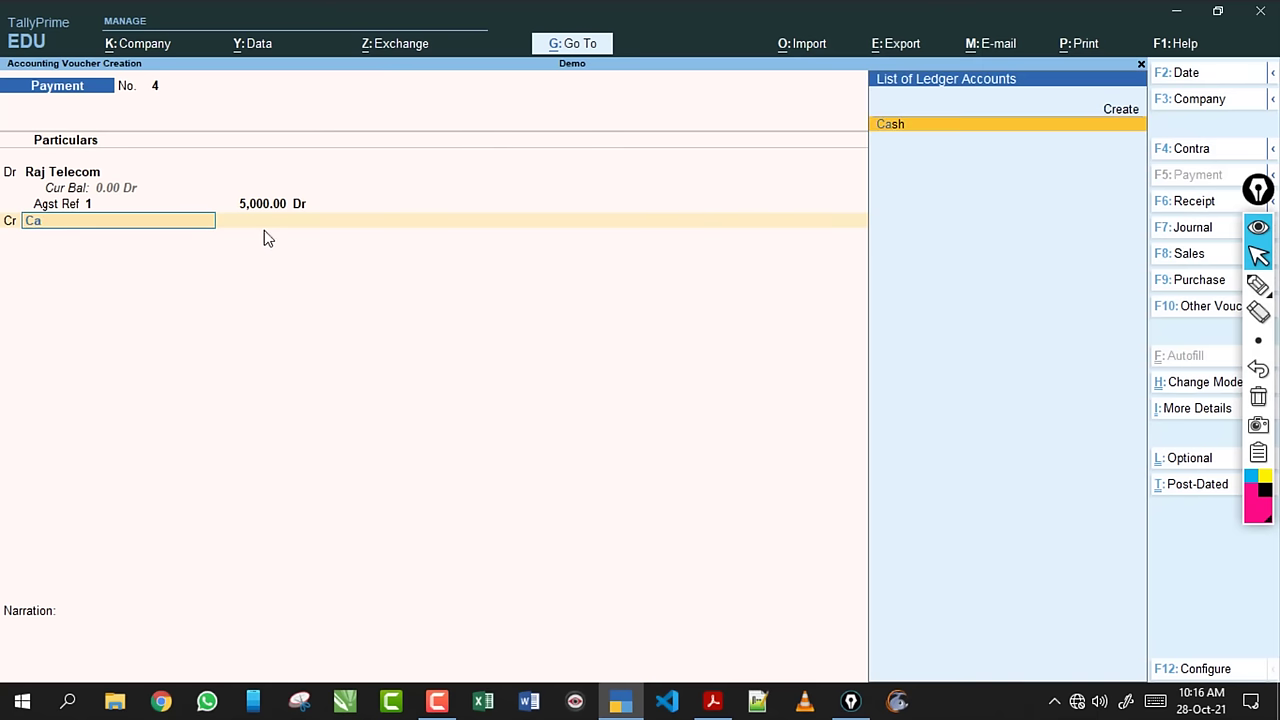
key("Return")
key("Return")
key("Return")
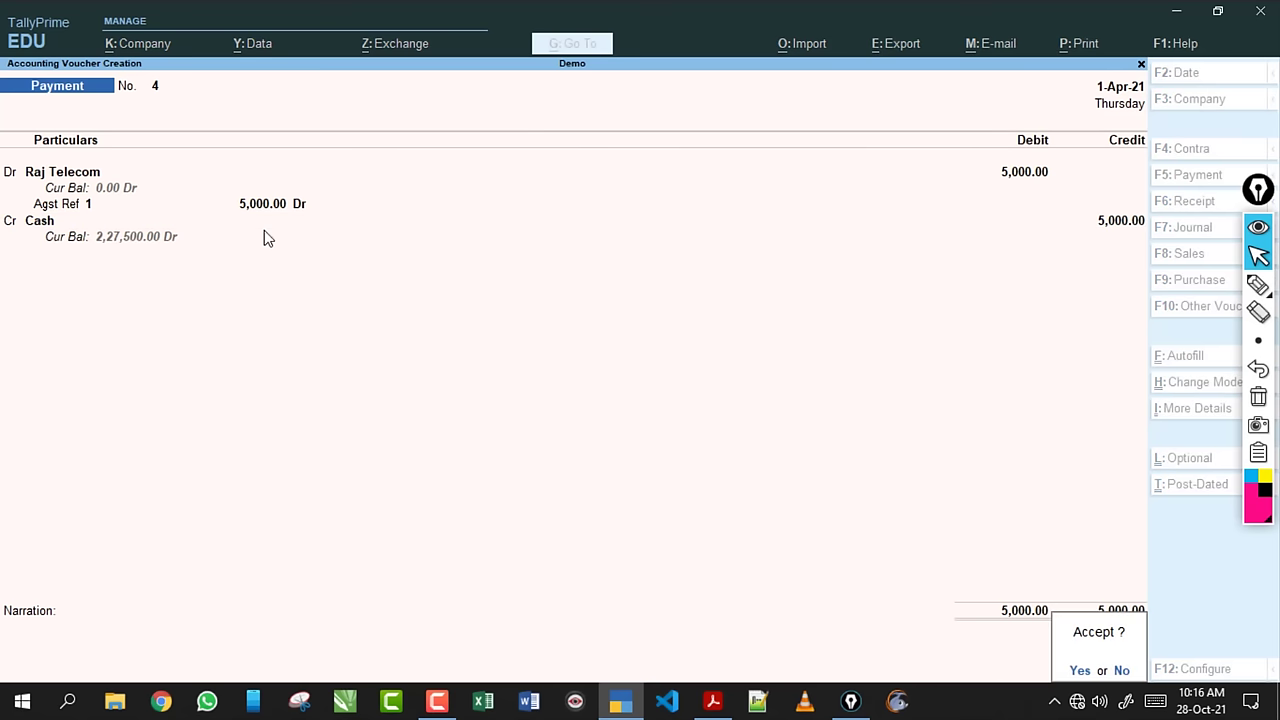
key("Return")
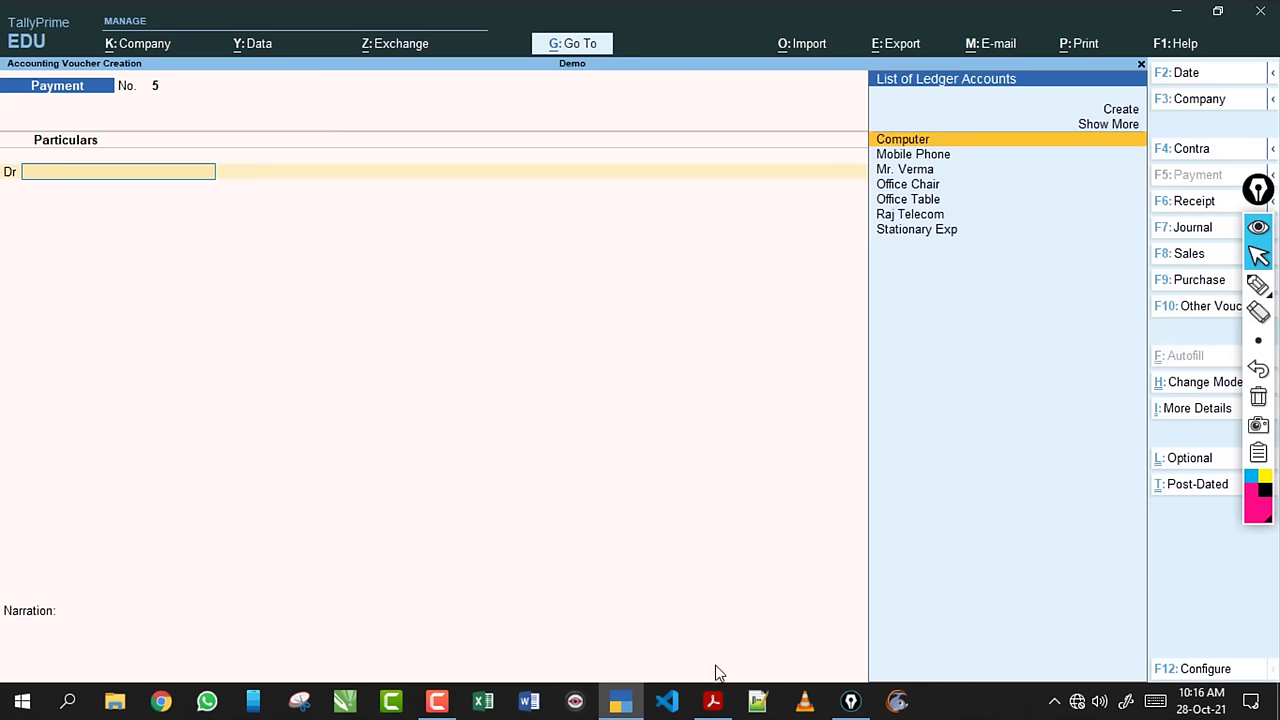
Switch to the exercise PDF and read transaction 9 about the Sukun Offset bill for printing office stationery.
left_click(713, 701)
scroll(326, 258, "down", 2)
scroll(330, 255, "down", 10)
scroll(329, 251, "up", 2)
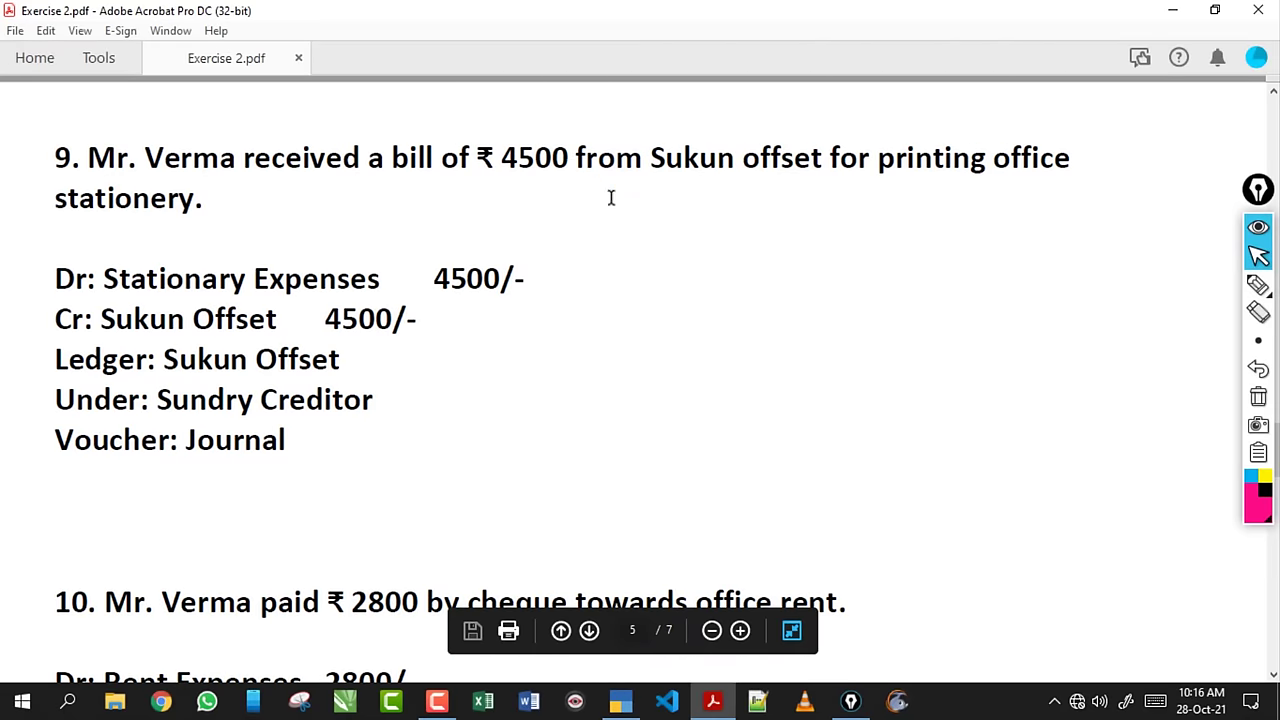
Examine the debit, credit and ledger lines of transaction 9 in the exercise PDF.
left_click_drag(103, 279, 302, 280)
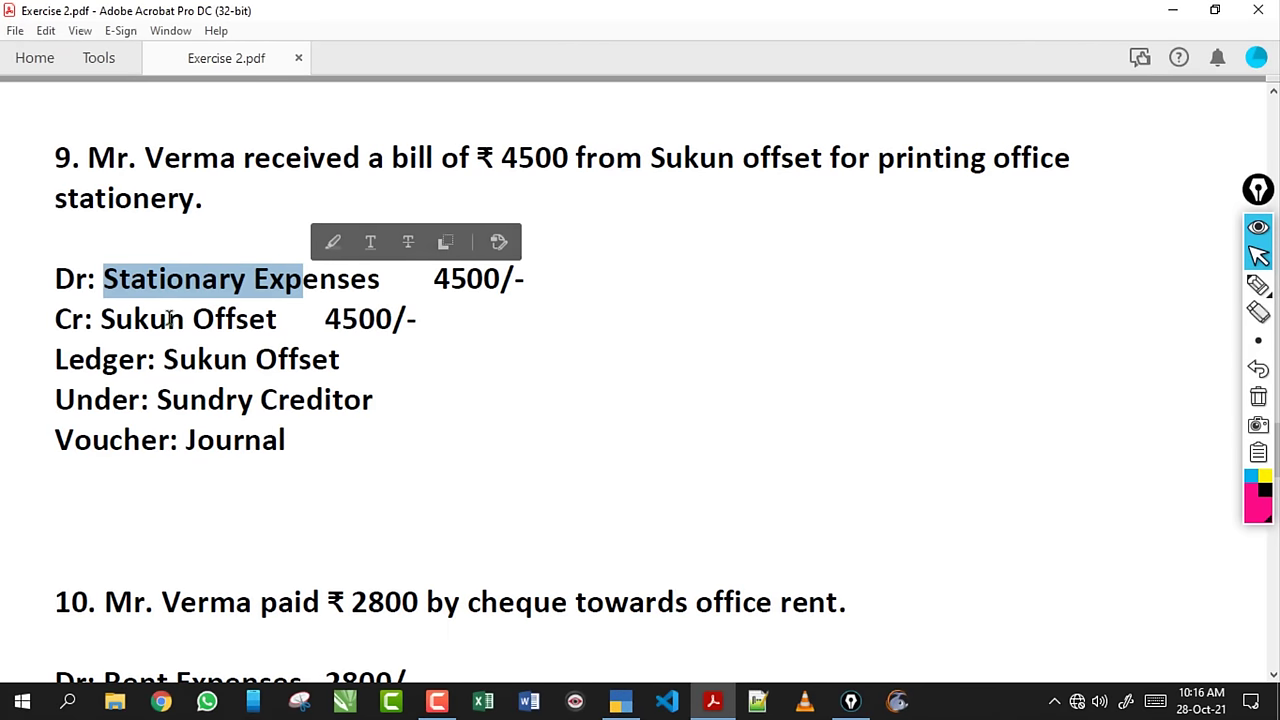
left_click_drag(104, 318, 255, 318)
left_click(170, 320)
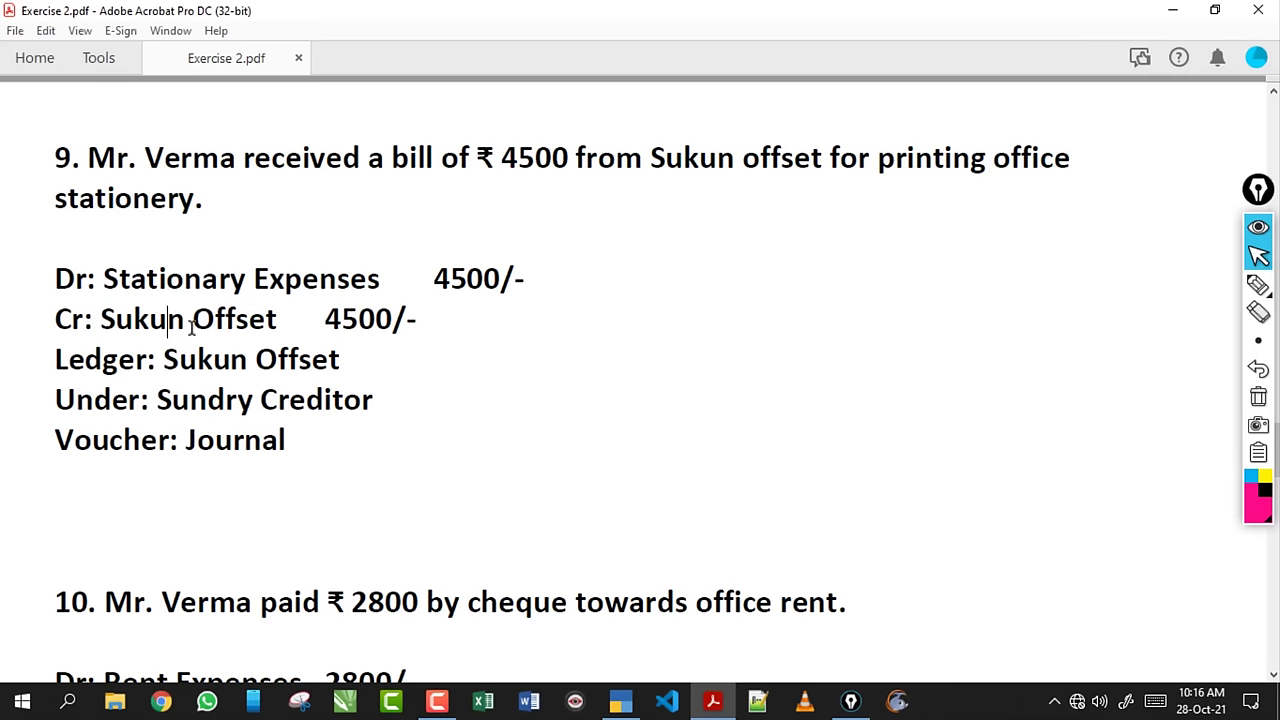
left_click_drag(165, 358, 337, 360)
left_click_drag(166, 279, 130, 281)
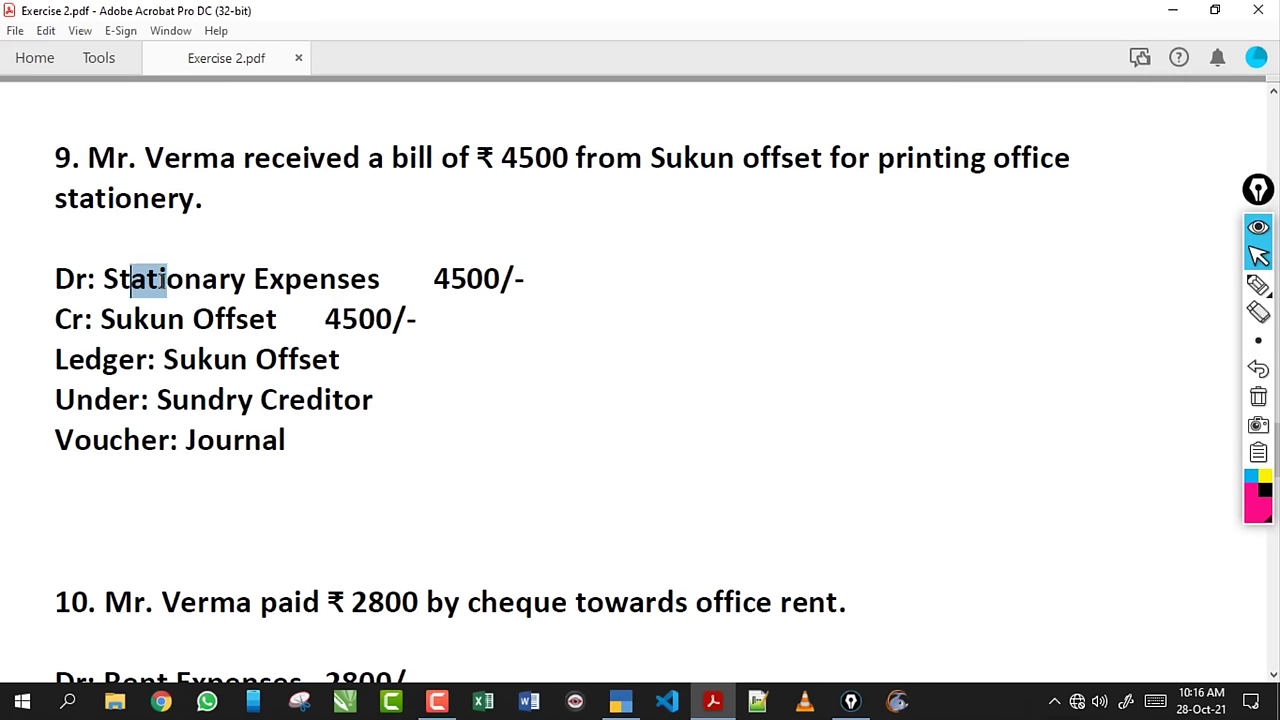
double_click(257, 292)
left_click(255, 285)
Switch to TallyPrime, start a journal voucher and debit Stationary Exp with 4,500.
left_click(621, 706)
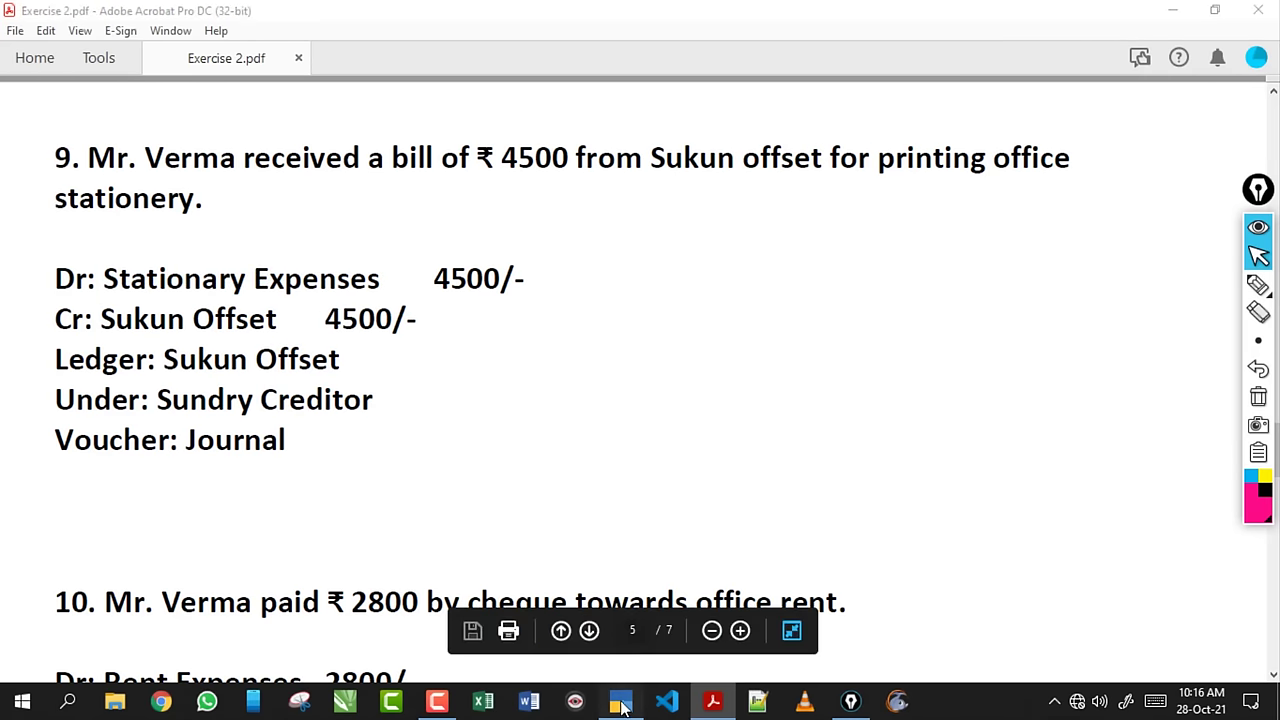
key("F7")
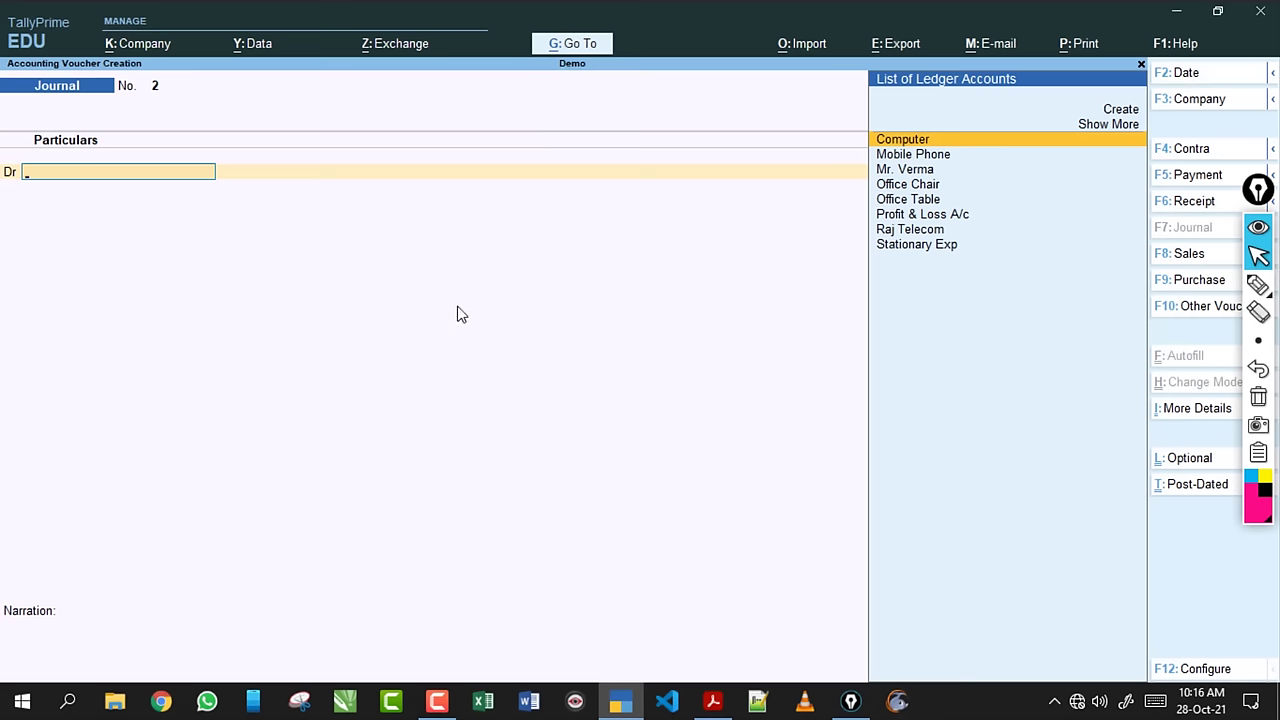
type("S")
key("Return")
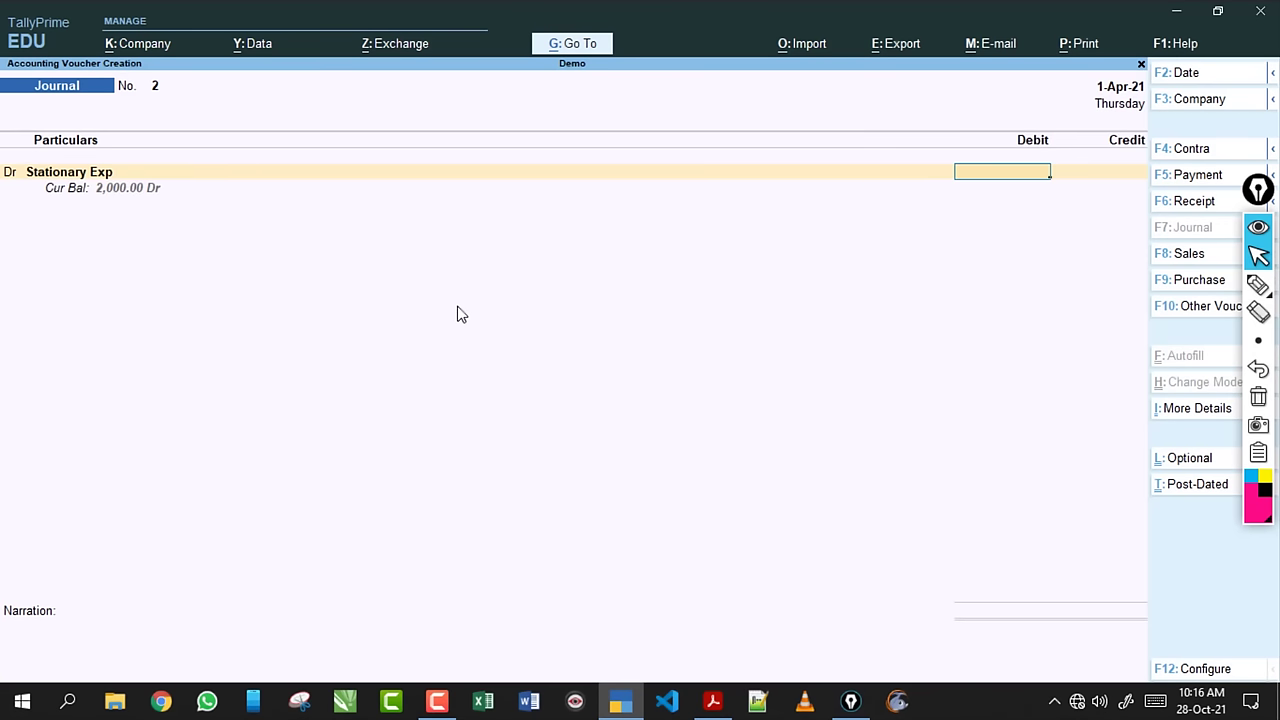
type("4,500")
key("Return")
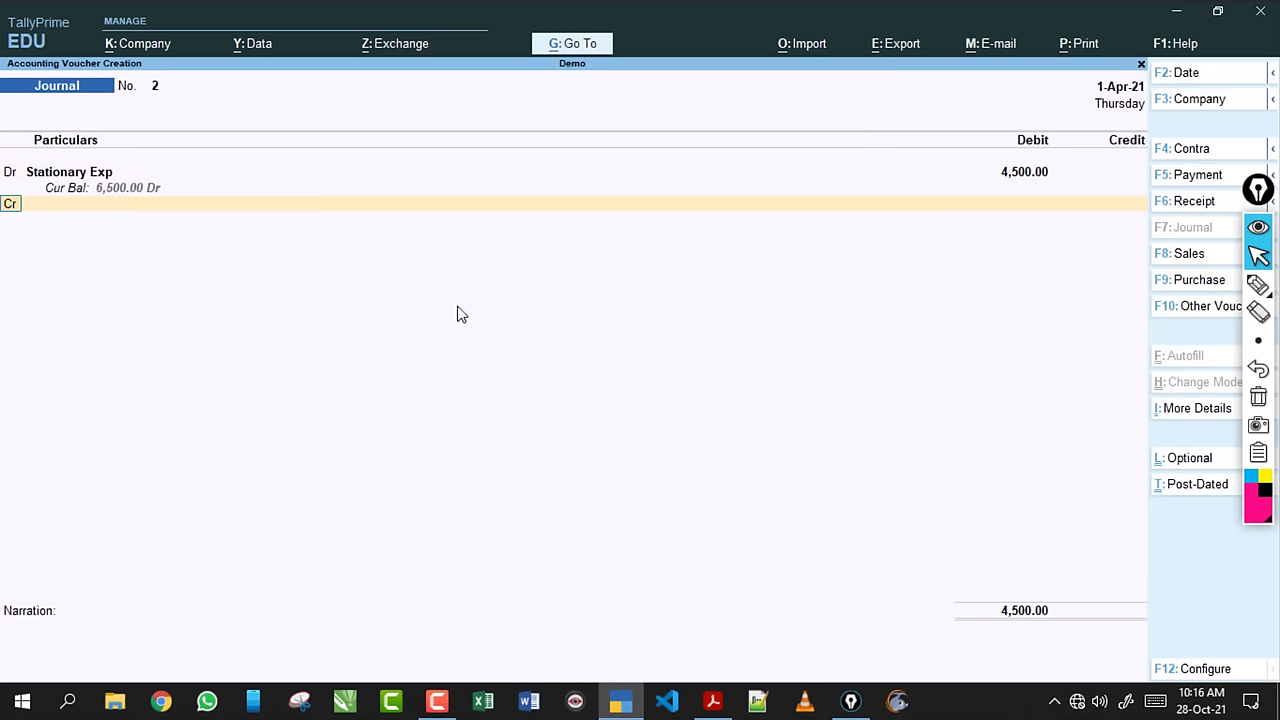
Create a ledger named Sukun Offset for the credit entry, without an alias and under Sundry Creditors.
left_click(714, 701)
key("alt+Tab")
left_click(25, 208)
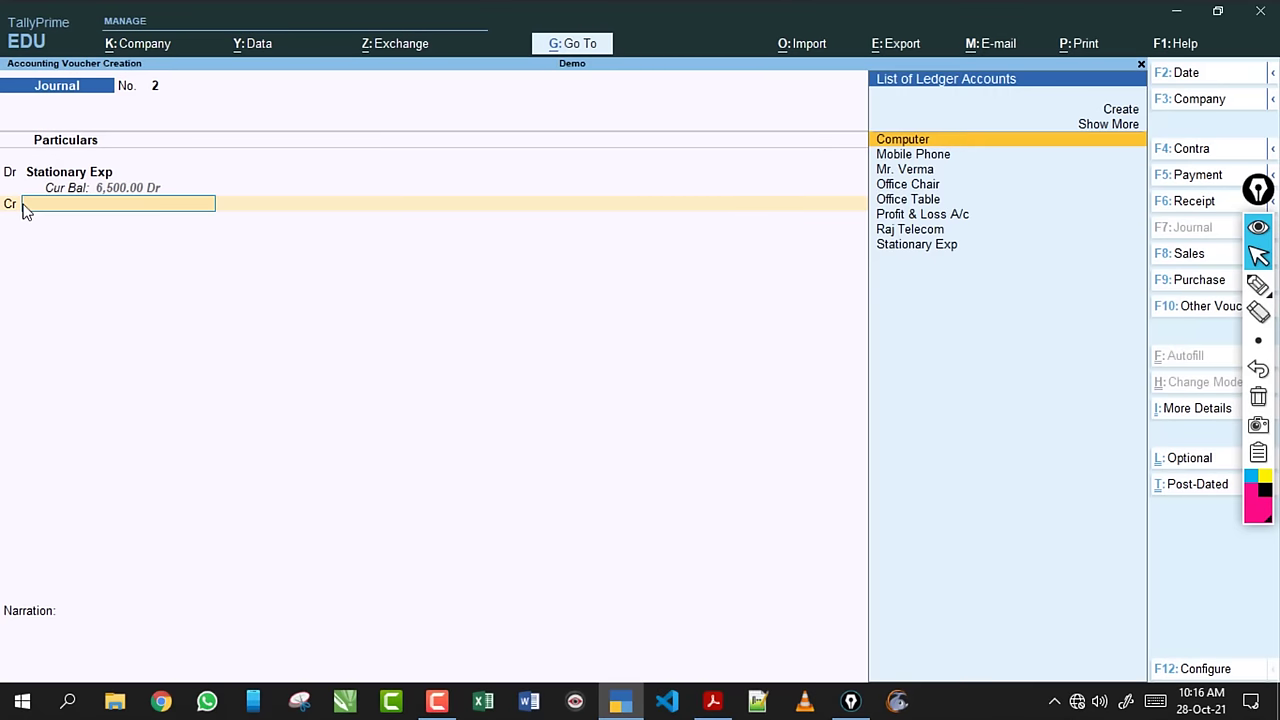
key("alt+c")
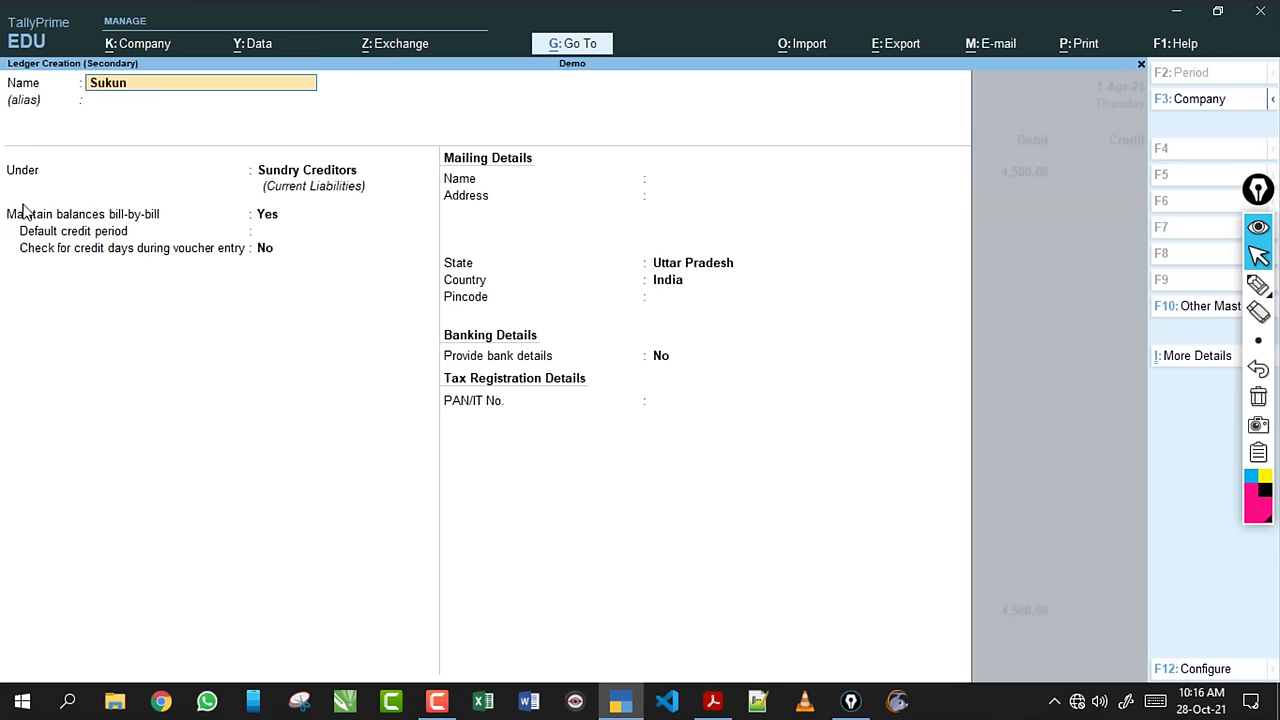
type("Sukun Offset")
key("Return")
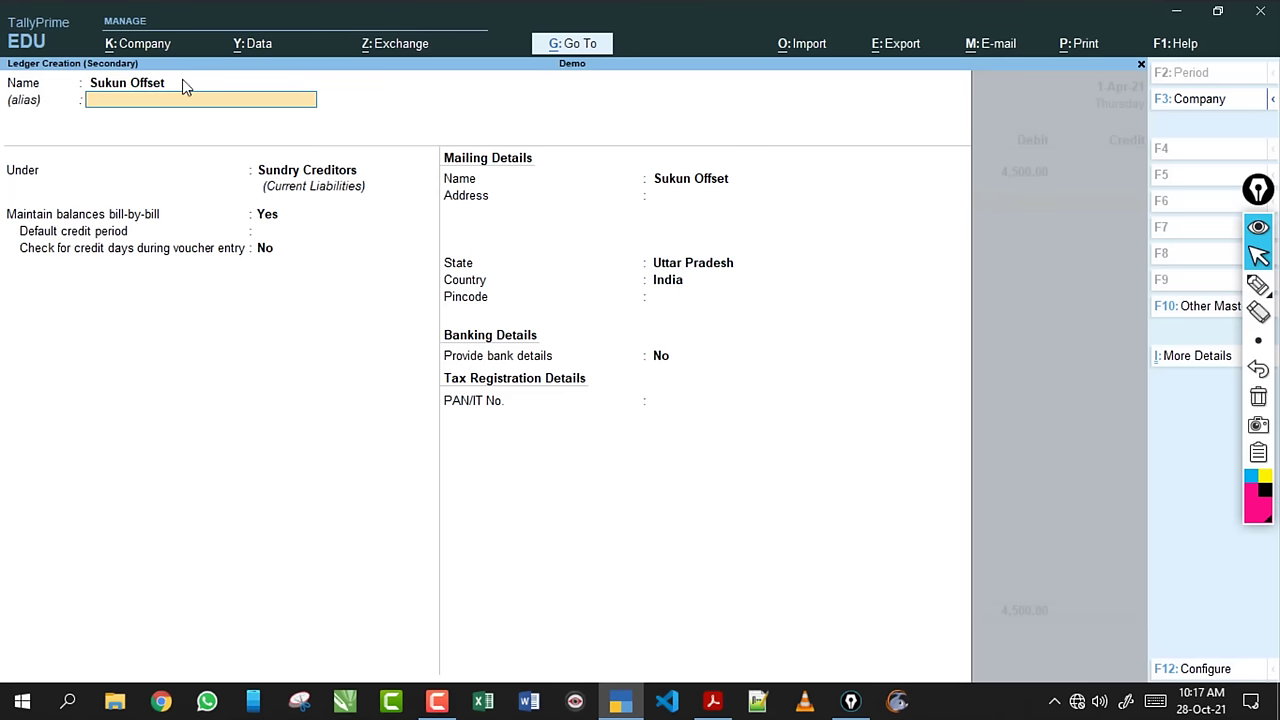
key("Return")
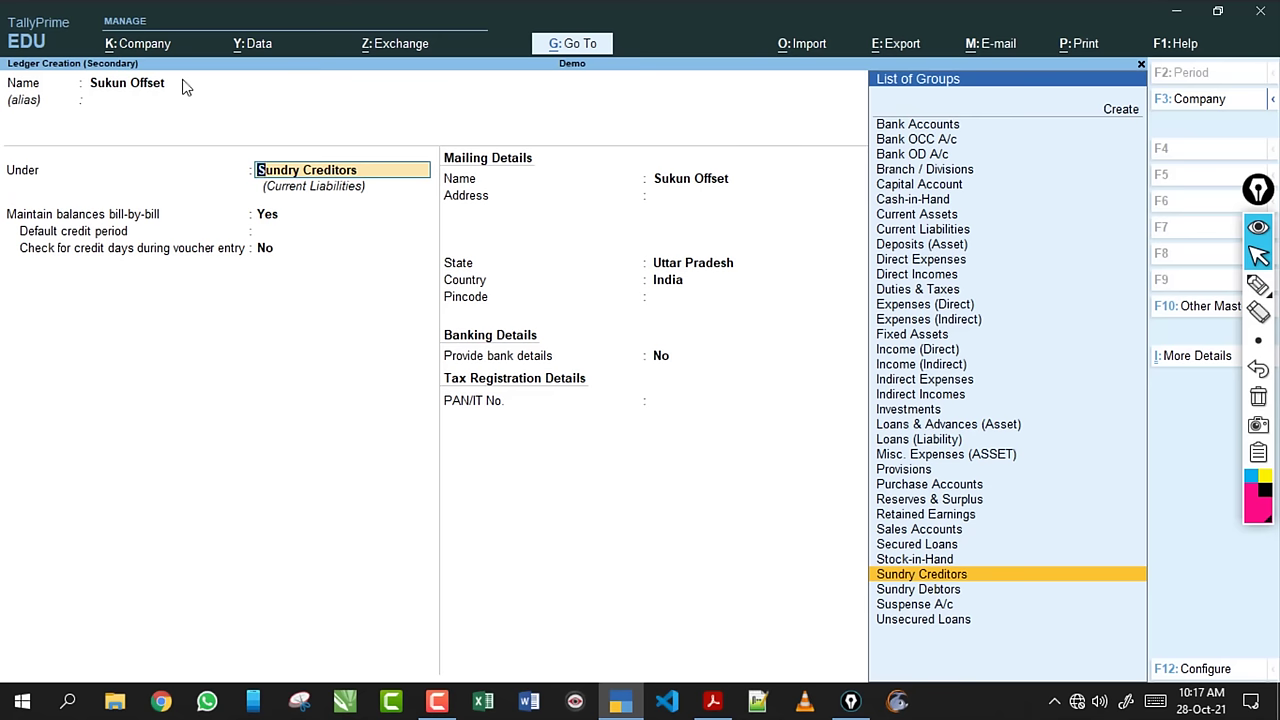
key("Return")
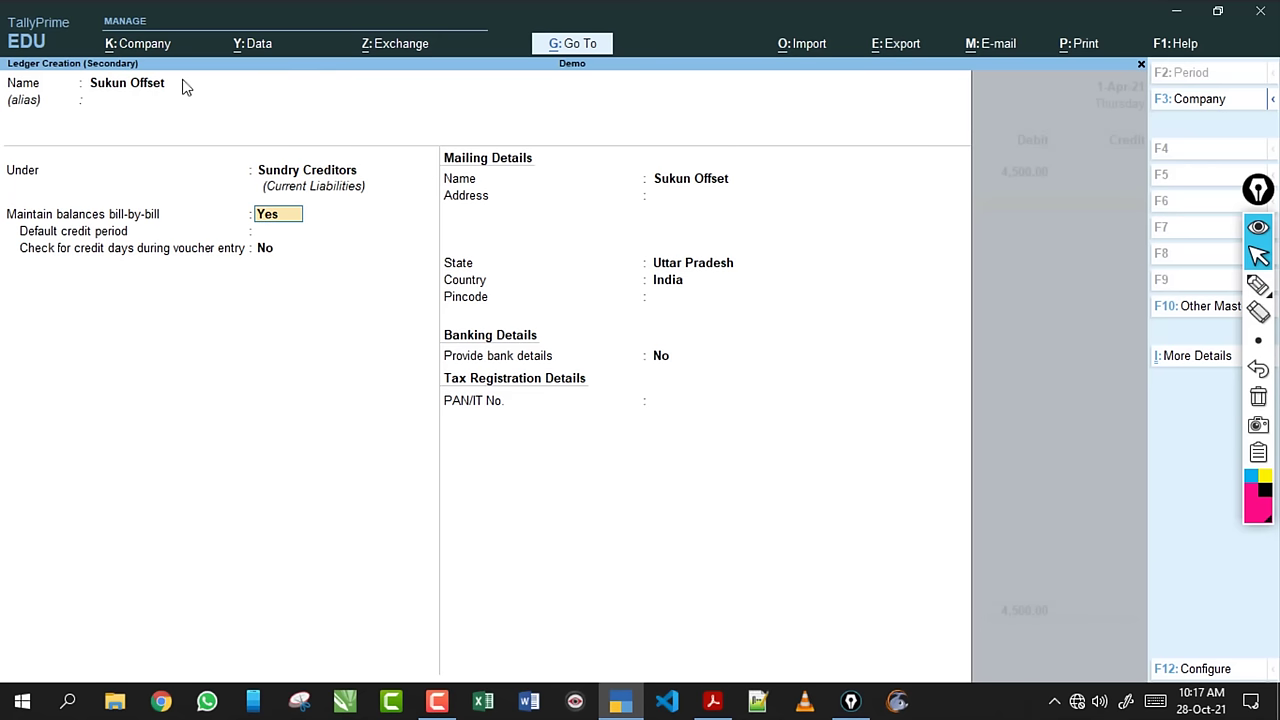
Keep bill-by-bill balances at Yes and the credit days check at No, and save the Sukun Offset ledger with its remaining defaults.
key("Return")
key("Return")
key("Return")
key("Return")
key("Return")
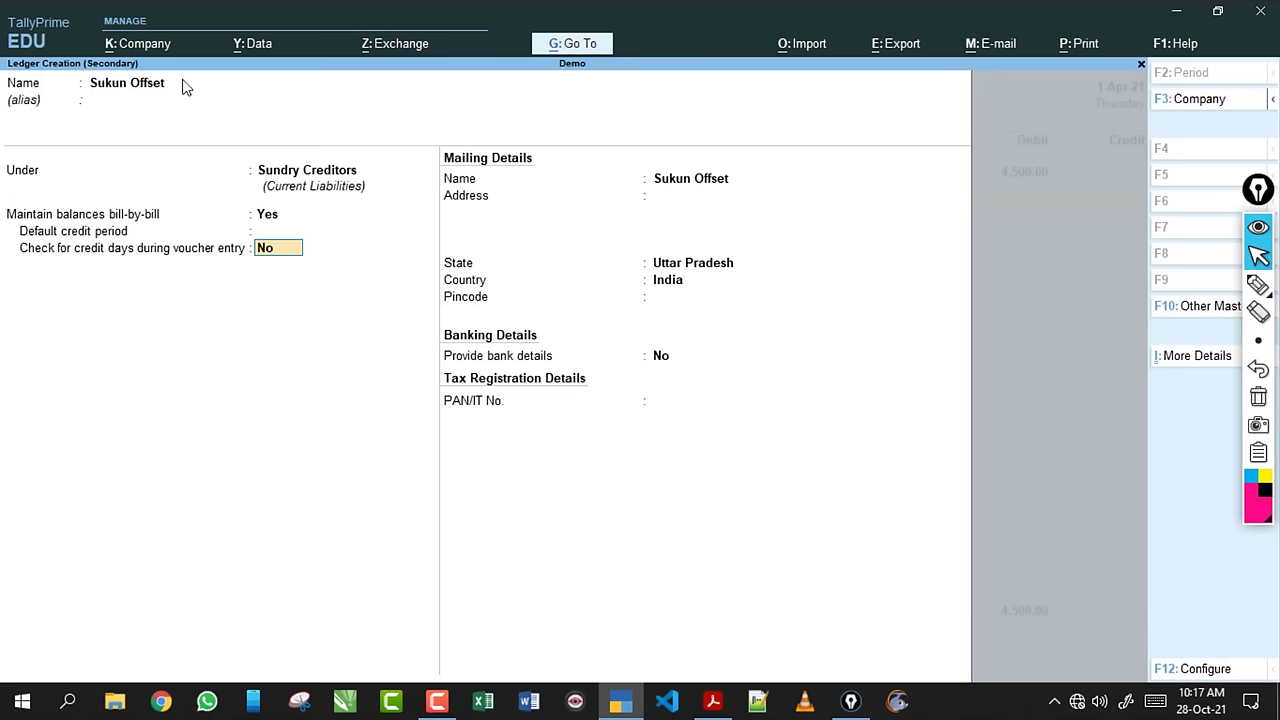
key("Return")
key("Return")
key("Return")
key("Return")
key("Return")
key("Return")
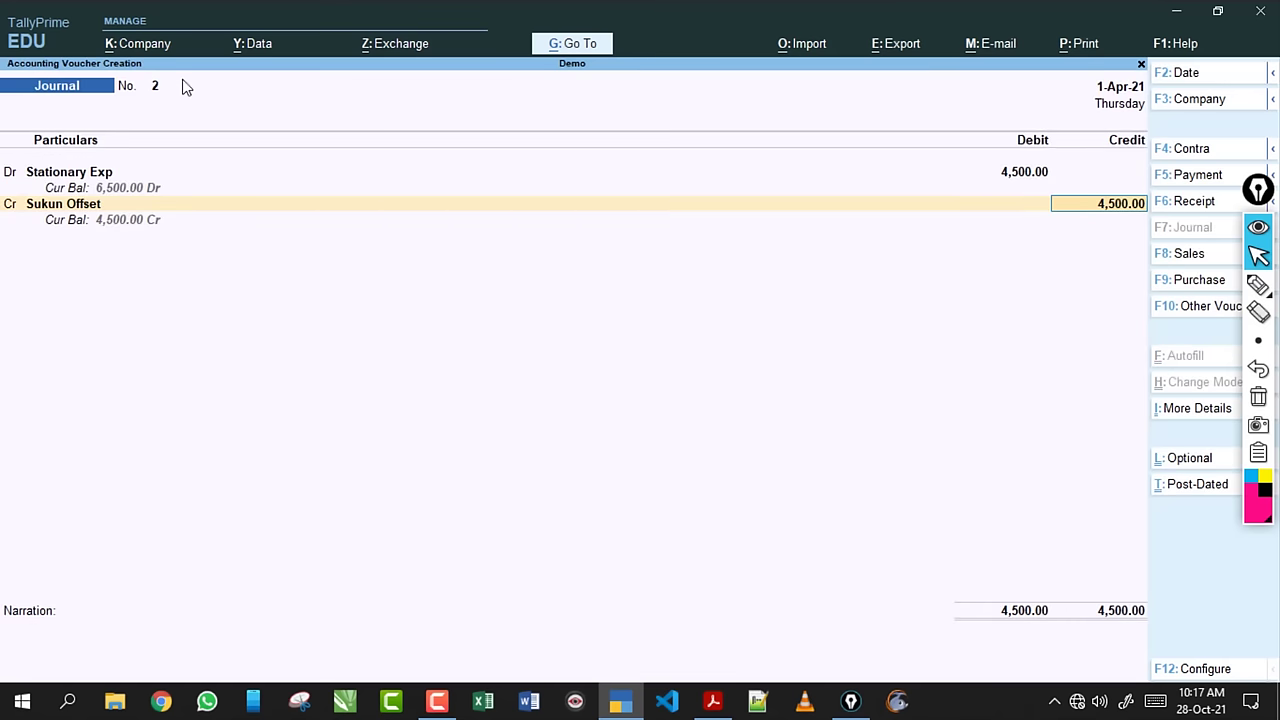
Record Sukun Offset's 4,500.00 credit as New Ref 2 and save the journal voucher without a narration.
key("Return")
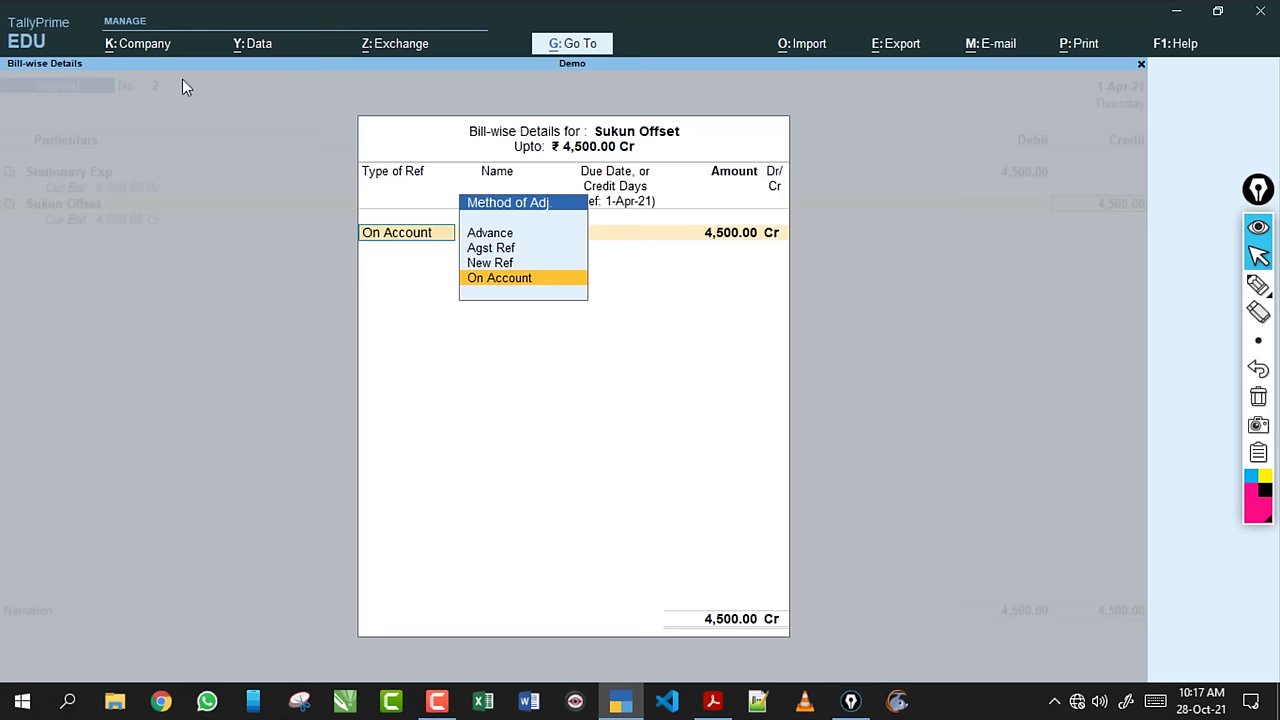
key("Up")
key("Return")
key("Return")
key("Return")
key("Return")
key("Return")
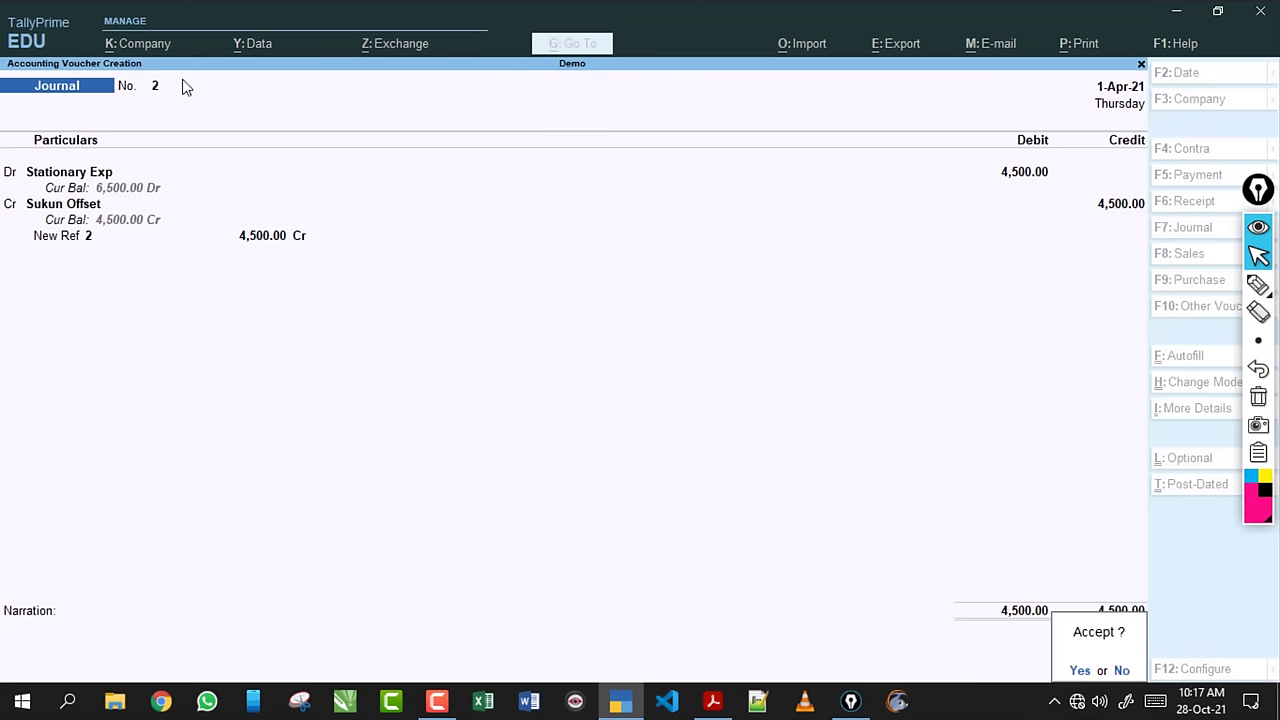
key("Return")
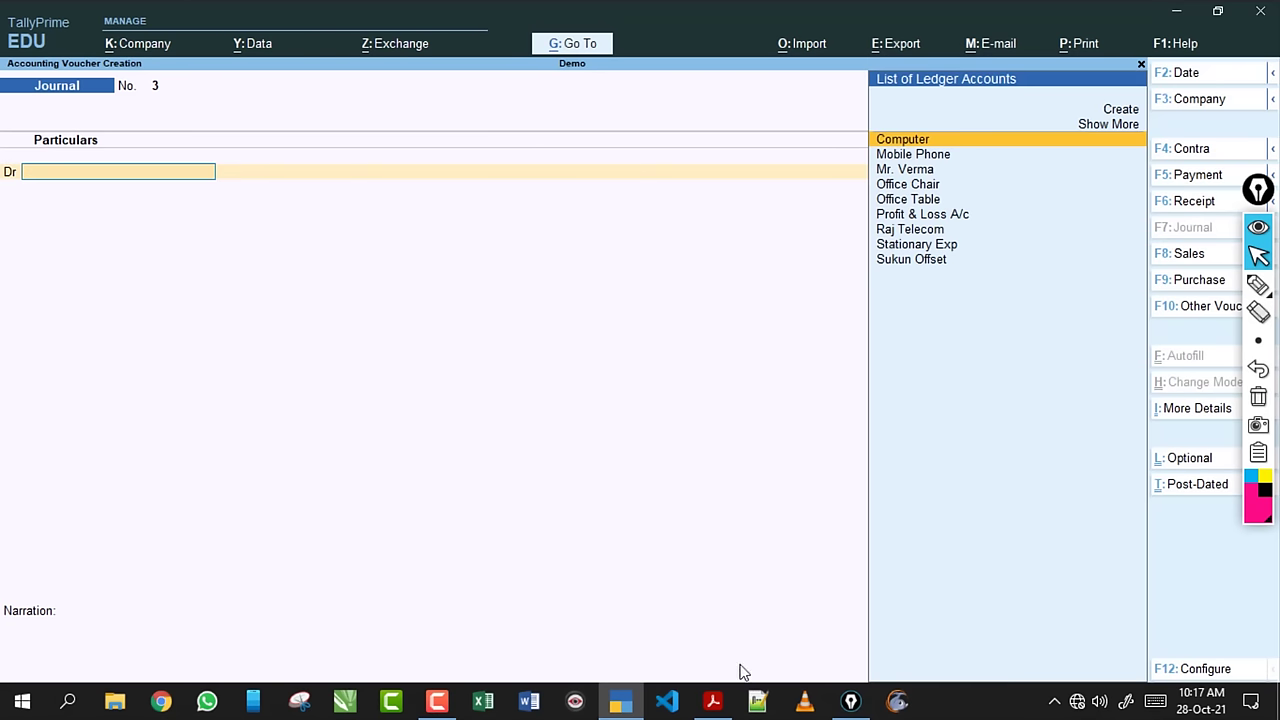
Read transaction 10 about office rent in the exercise PDF and start a payment voucher in TallyPrime.
left_click(713, 700)
scroll(383, 424, "up", 2)
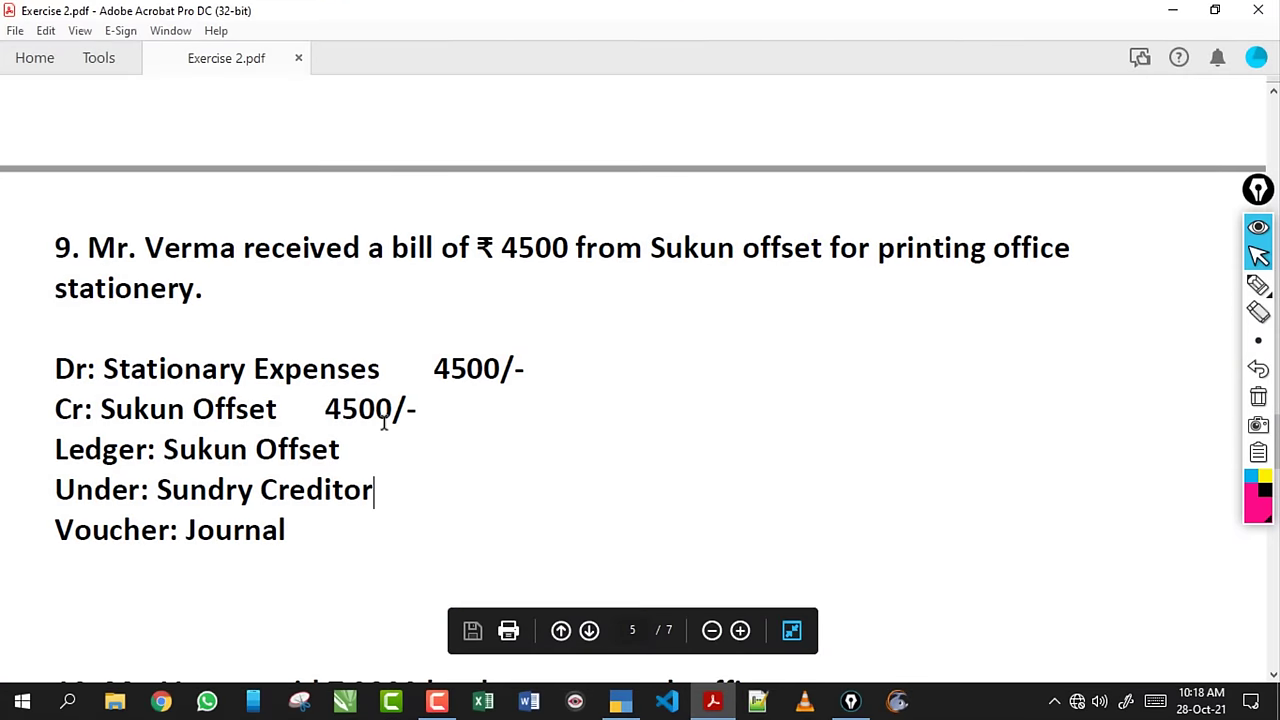
scroll(383, 424, "down", 5)
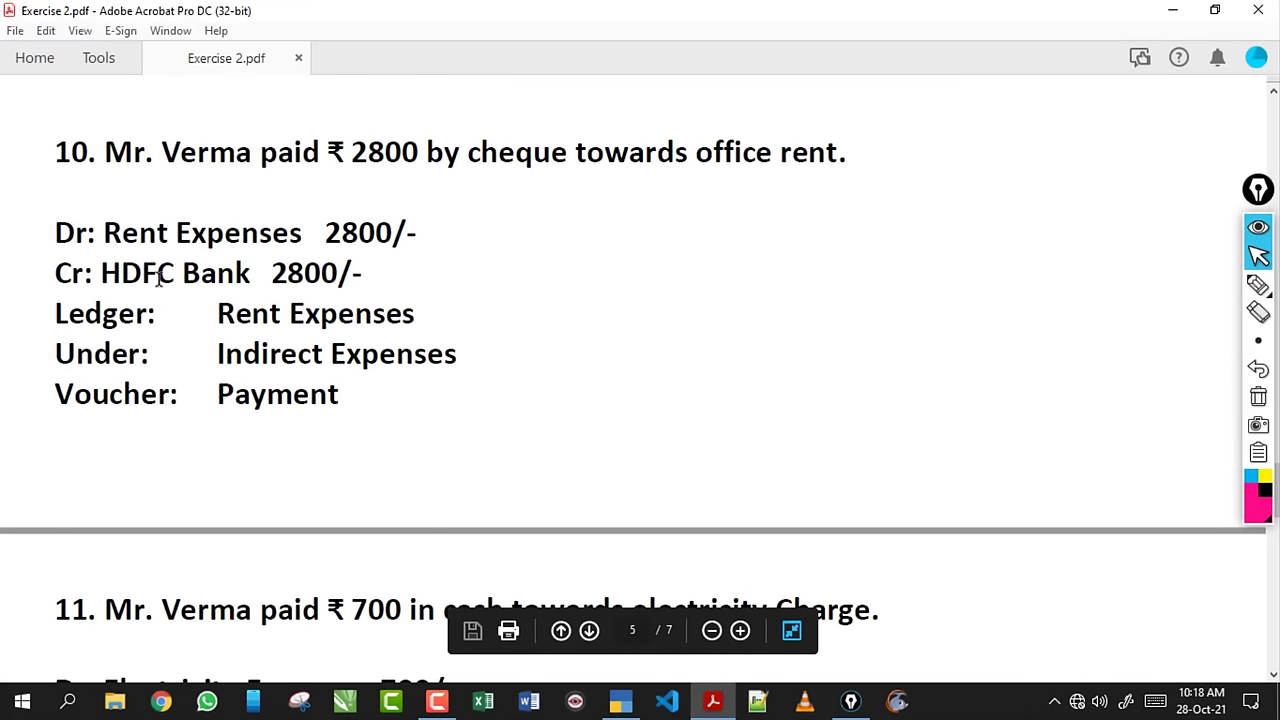
left_click(623, 702)
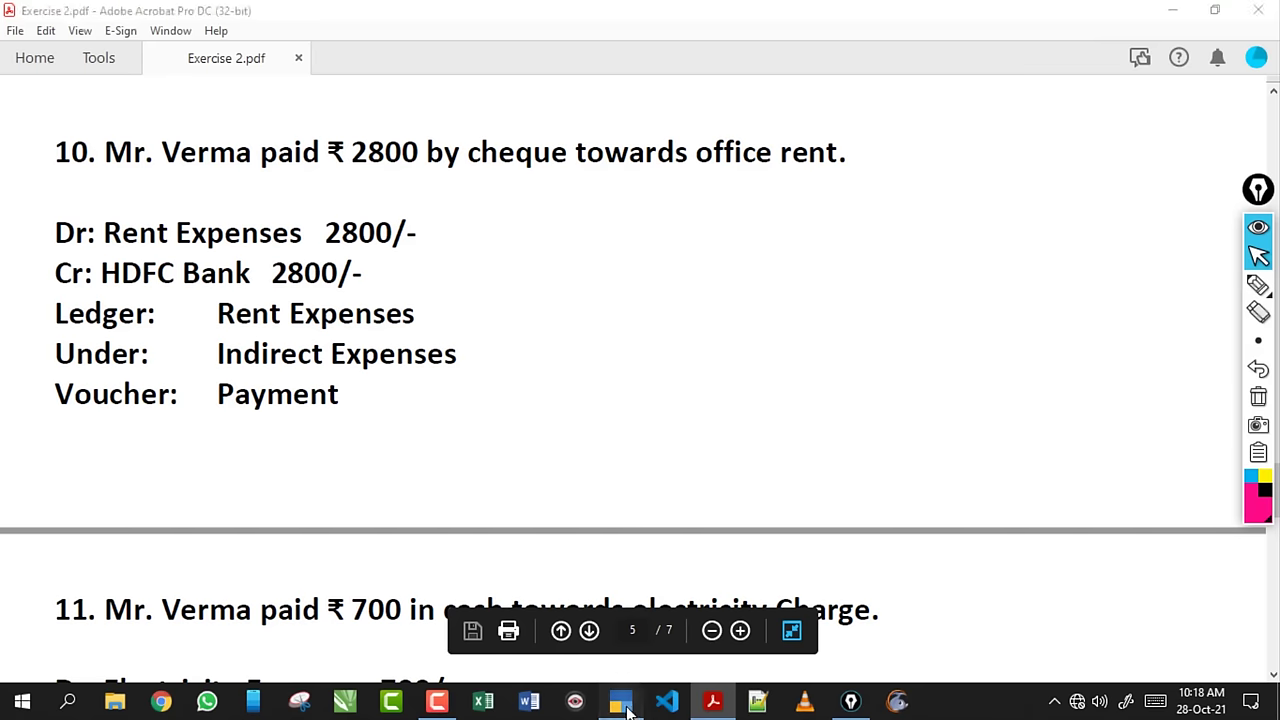
key("F5")
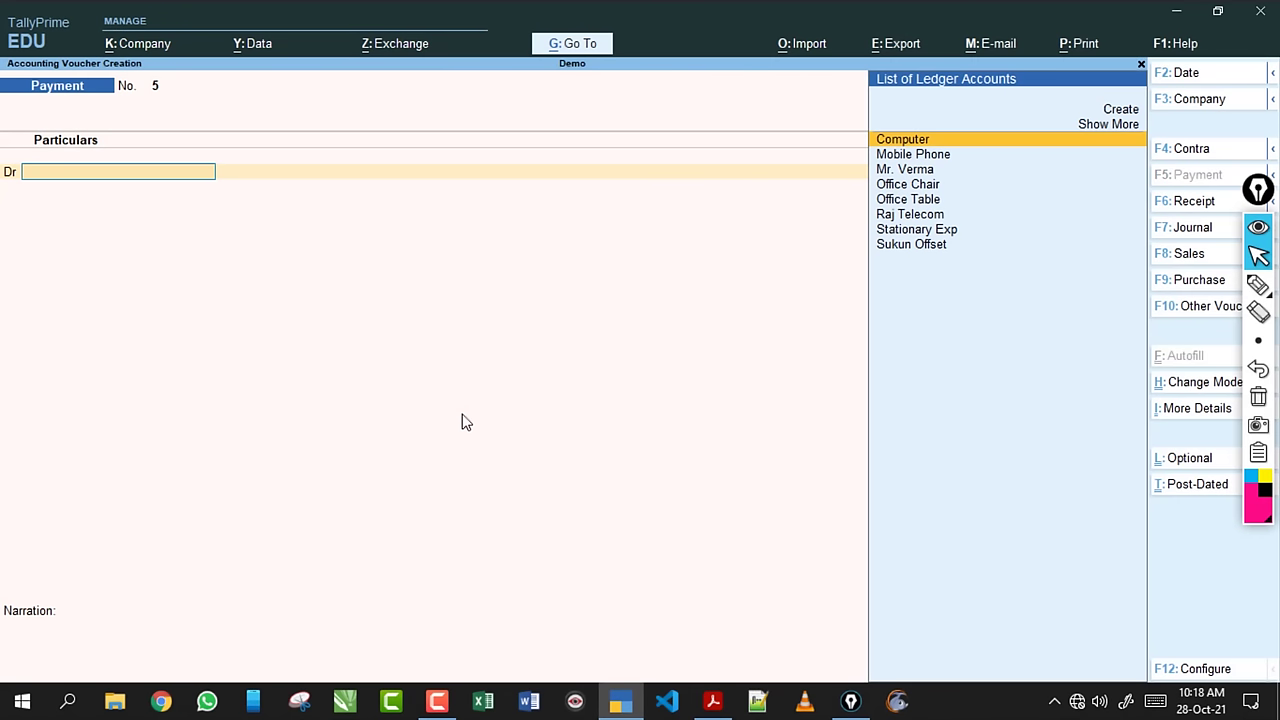
Create a ledger named Rent Exp under Indirect Expenses with ledger type Not Applicable for the debit entry.
key("ctrl")
key("alt+c")
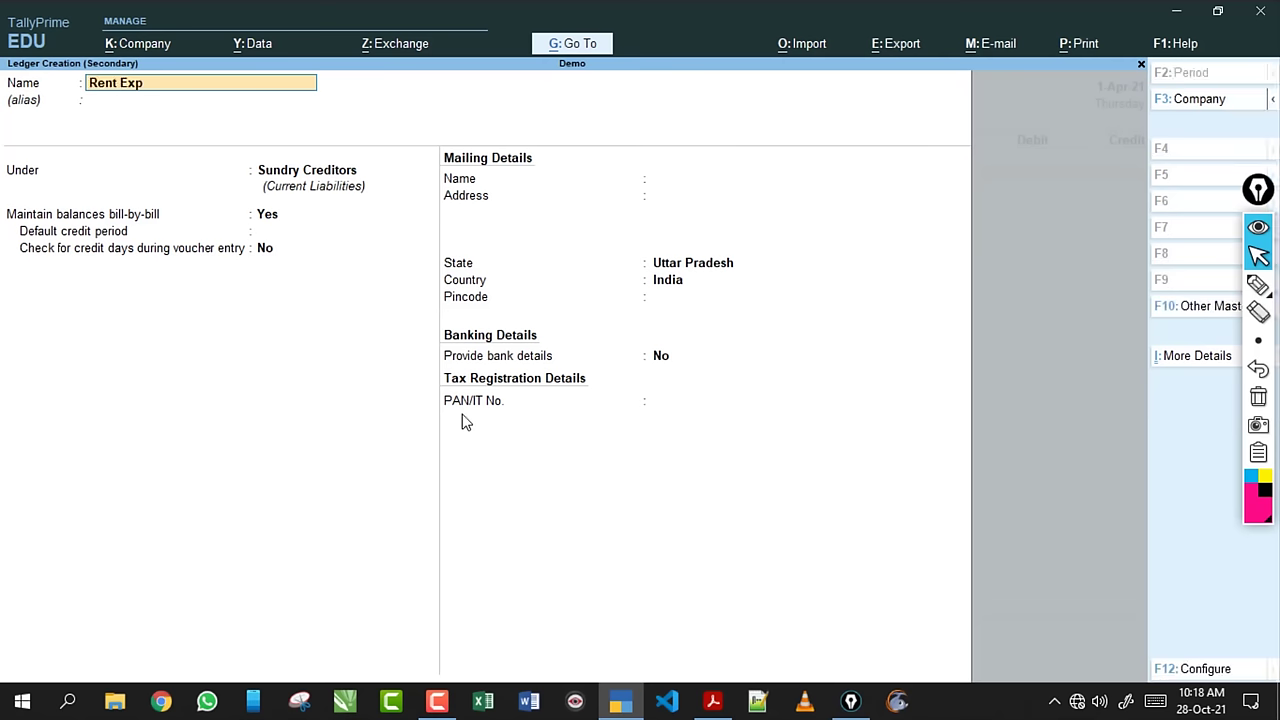
key("Return")
key("Return")
type("In")
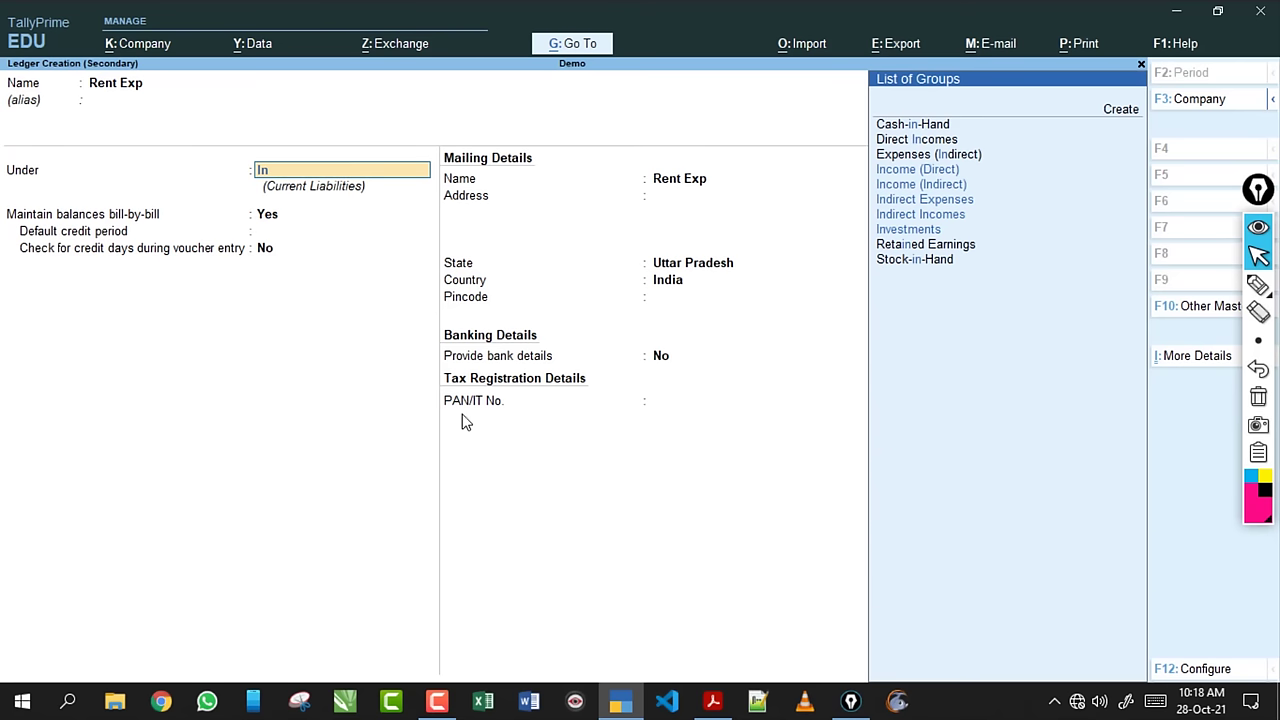
key("Down")
key("Down")
key("Down")
key("Return")
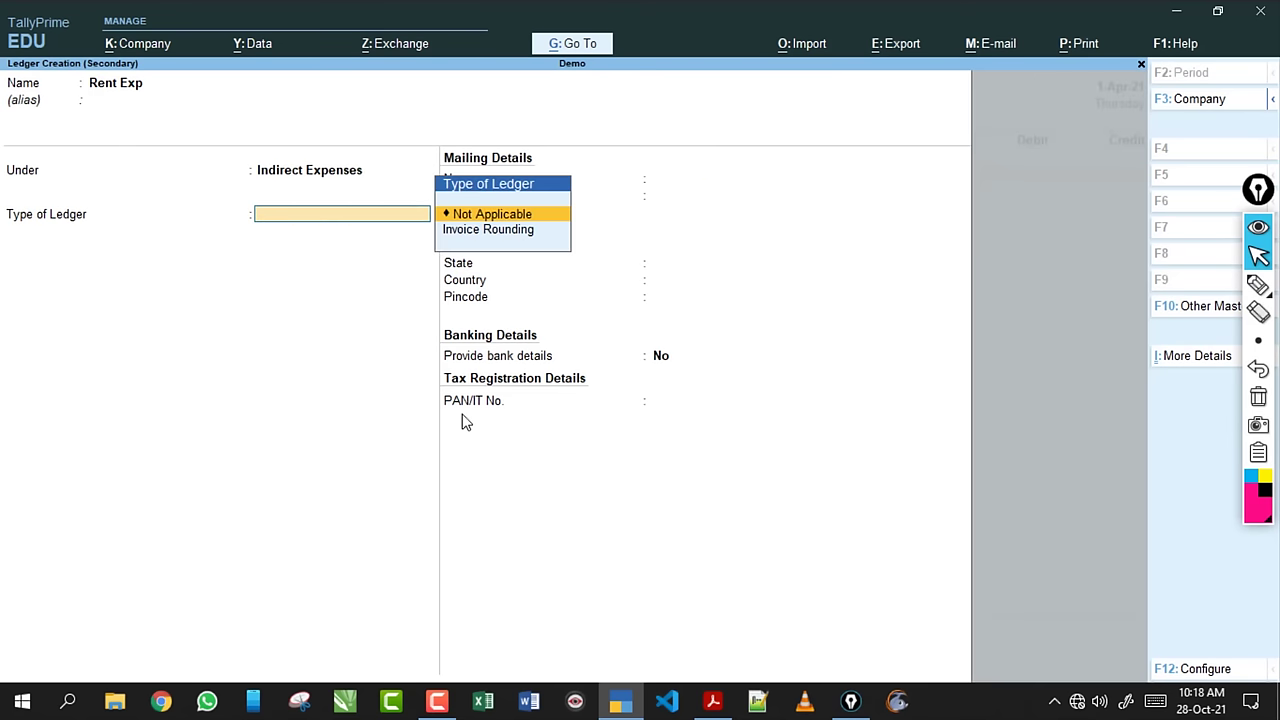
key("Return")
key("Return")
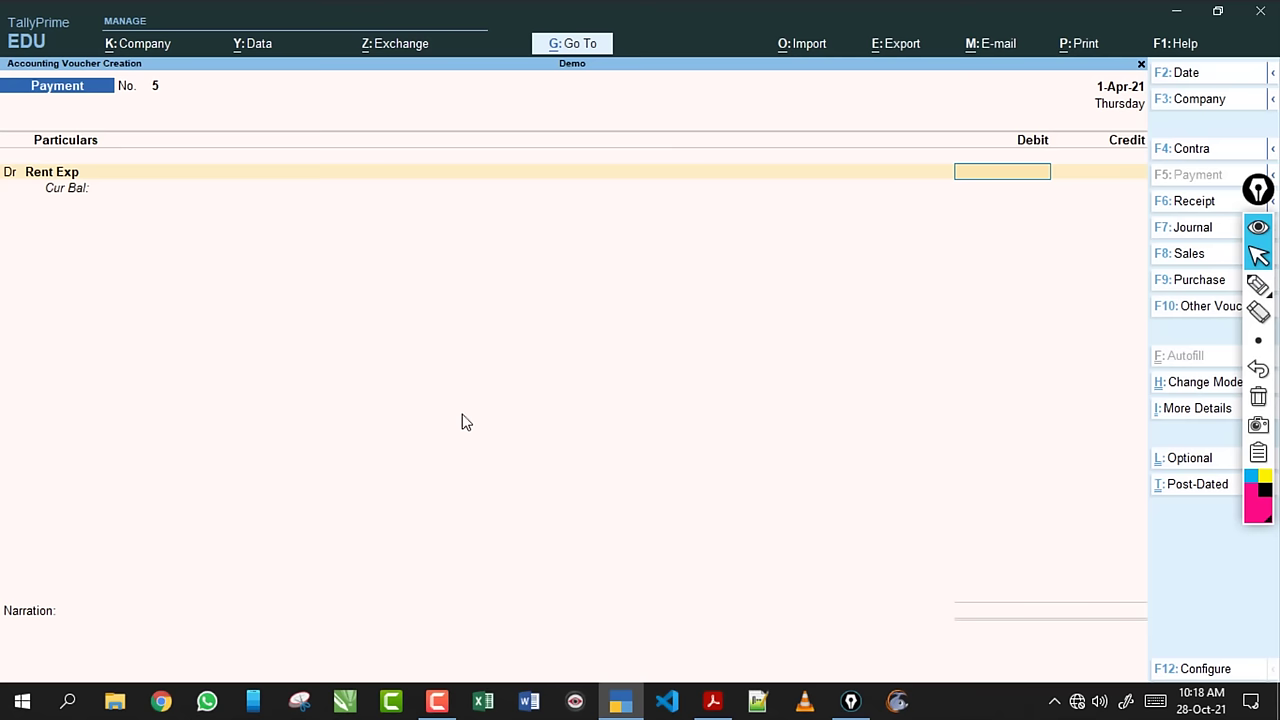
Debit Rent Exp with 2800 and choose HDFC Bank as the account to credit.
left_click(713, 701)
left_click(713, 701)
type("2800")
key("Return")
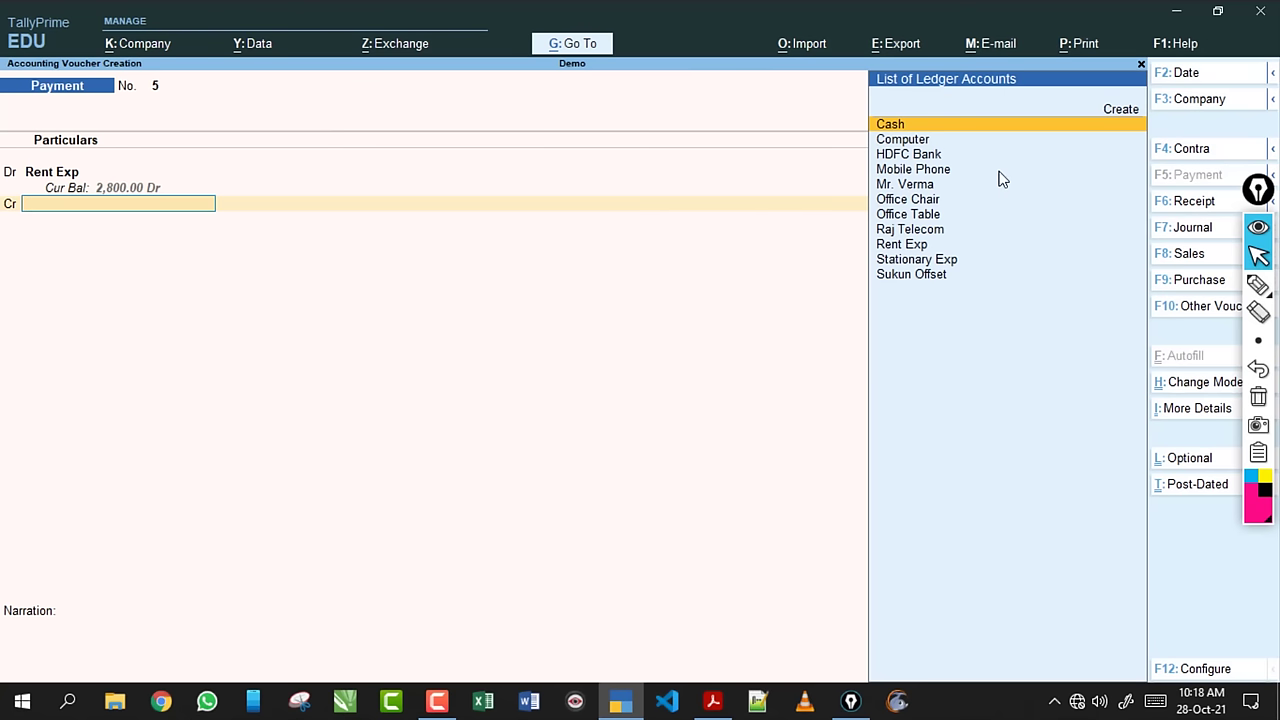
type("Hd")
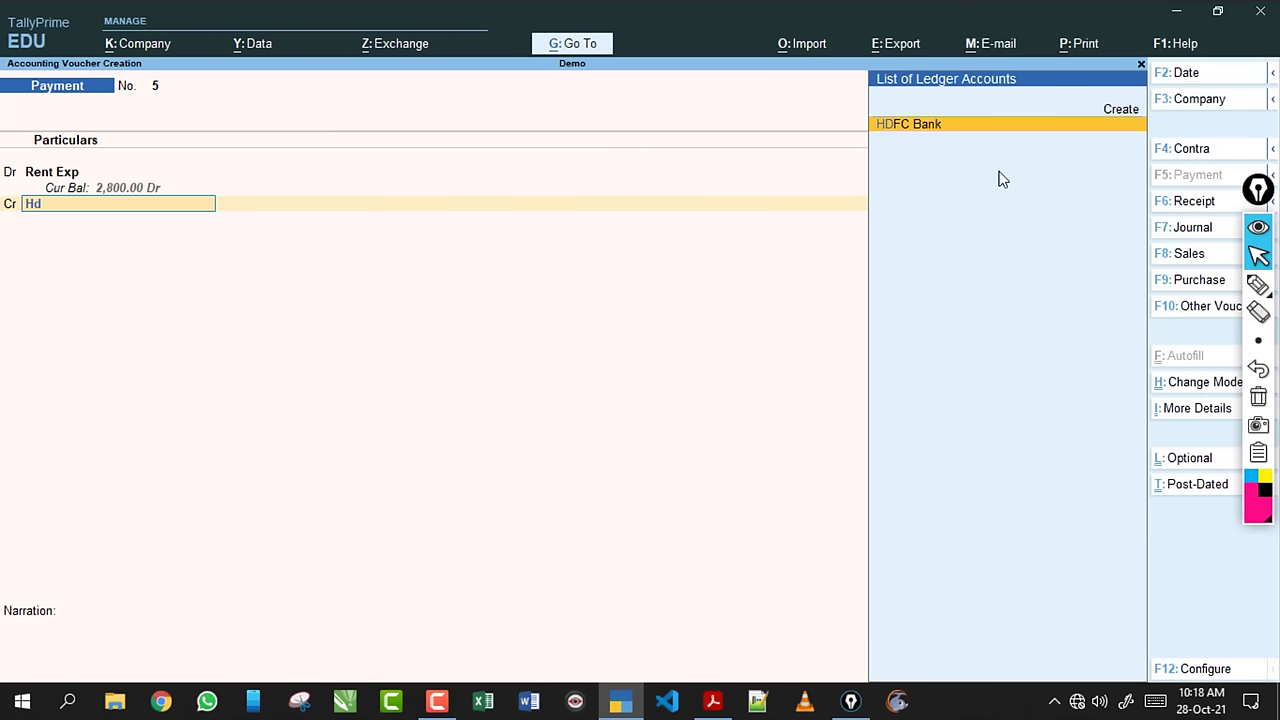
key("Return")
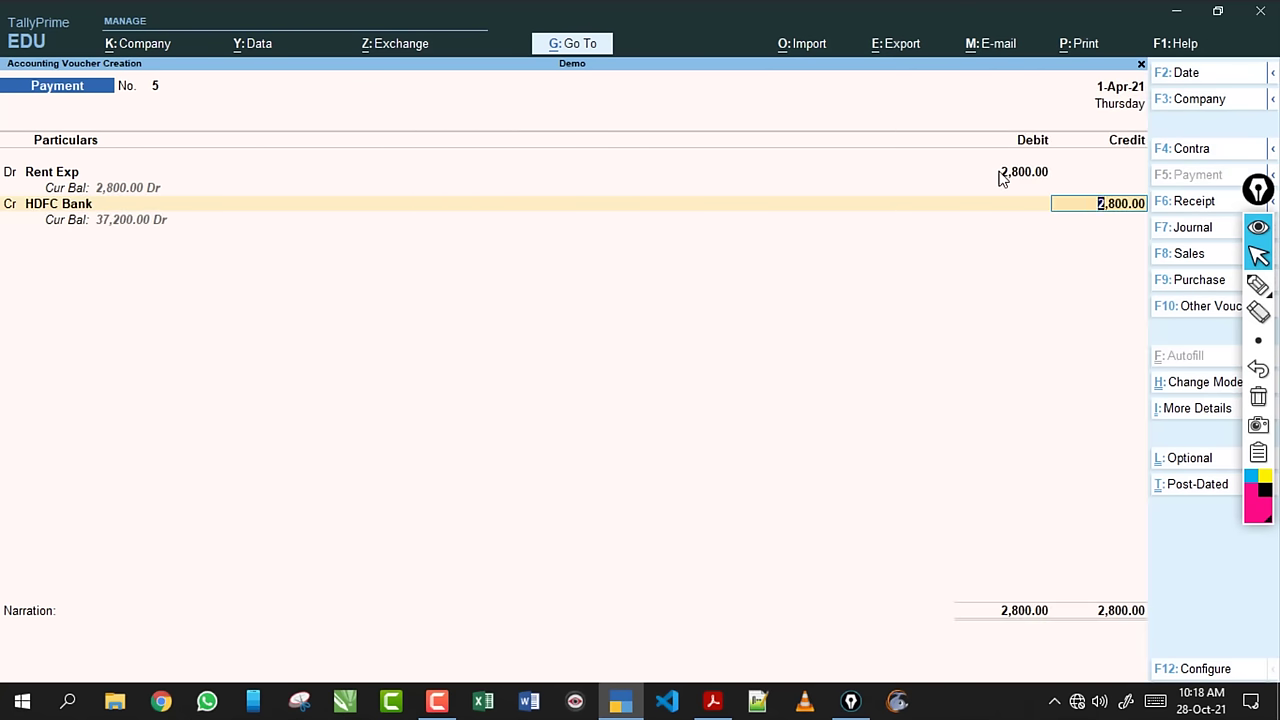
Accept HDFC Bank's 2,800.00 credit and save the payment voucher without a narration.
key("Return")
key("Return")
key("Return")
key("Return")
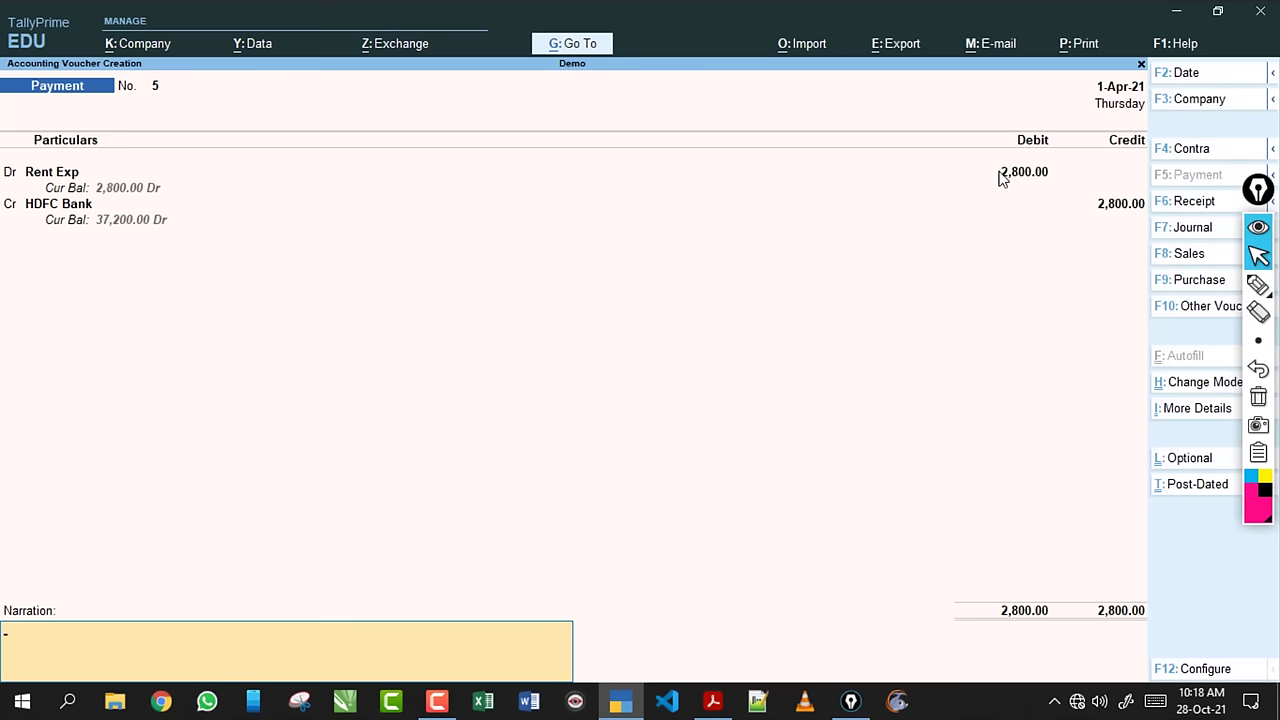
key("Return")
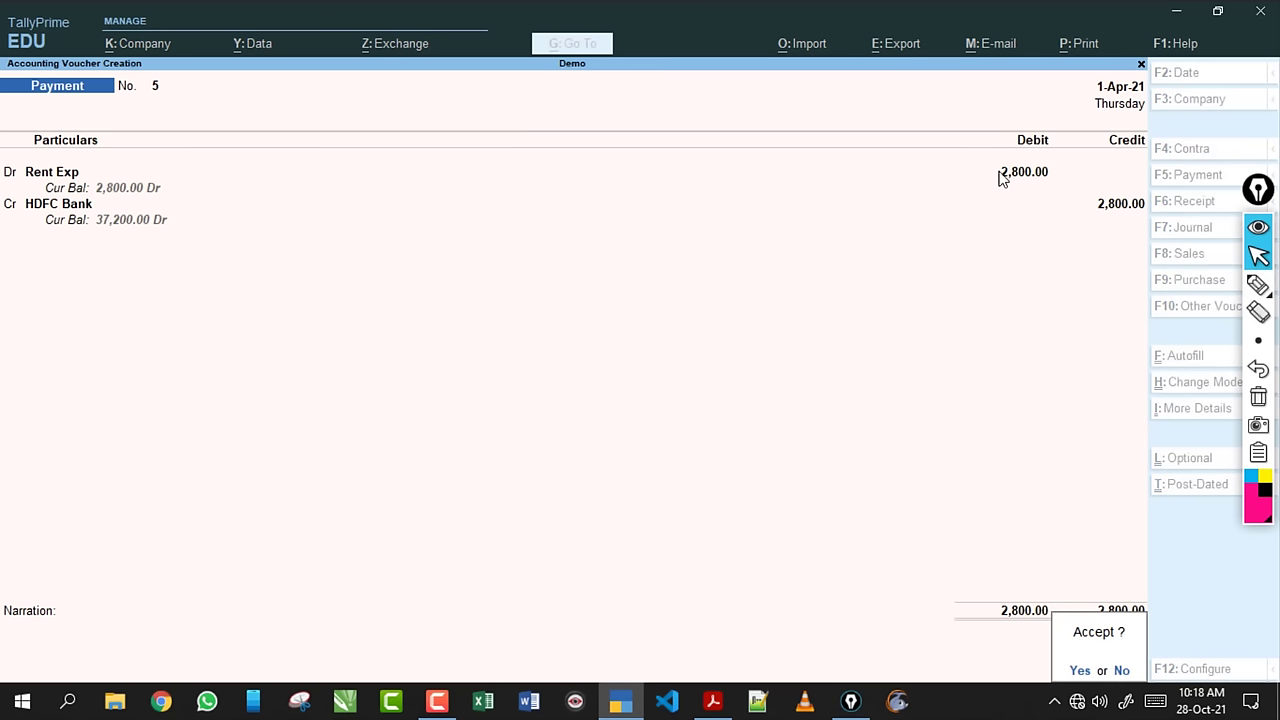
key("Return")
Switch to the exercise PDF and read transactions 11 and 12 about the electricity charge and the Sukun Offset cheque.
left_click(713, 701)
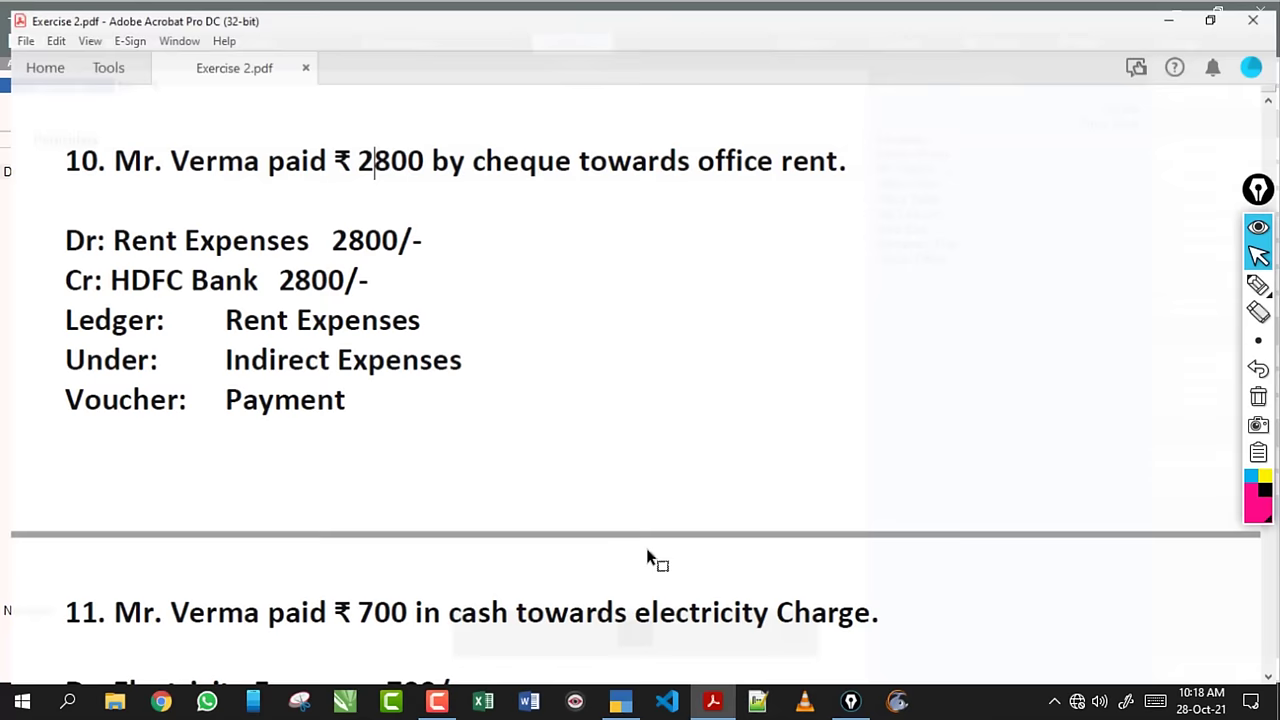
scroll(477, 414, "down", 2)
scroll(477, 414, "down", 6)
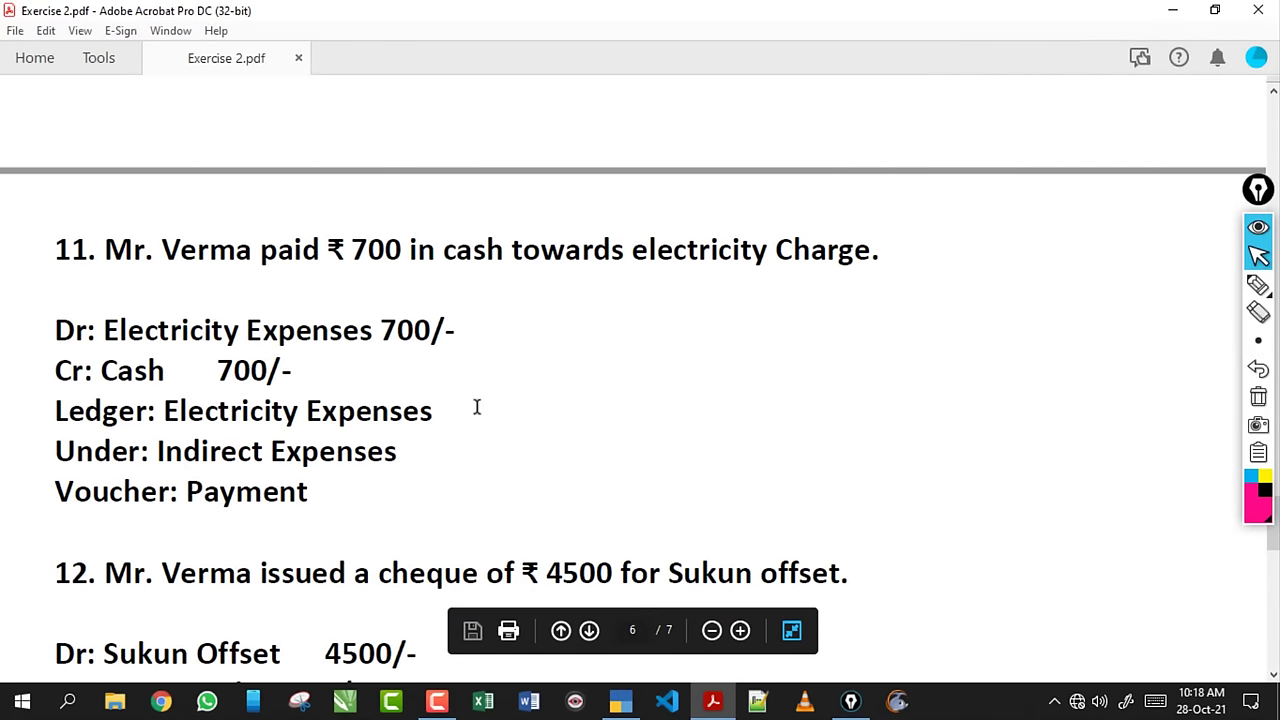
scroll(477, 407, "down", 4)
scroll(477, 407, "up", 2)
scroll(477, 407, "down", 2)
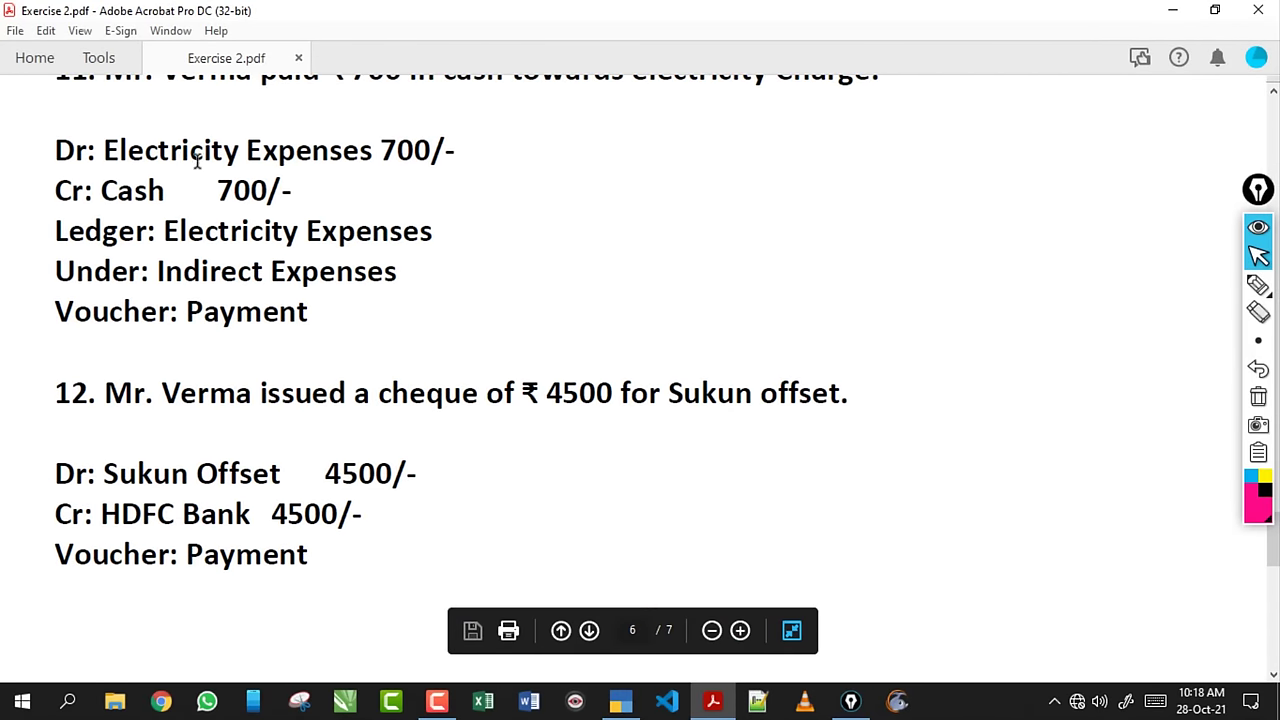
Switch to TallyPrime and create a ledger named Electricity Expenses under Indirect Expenses with ledger type Not Applicable for the debit entry.
left_click(621, 703)
key("Down")
key("Down")
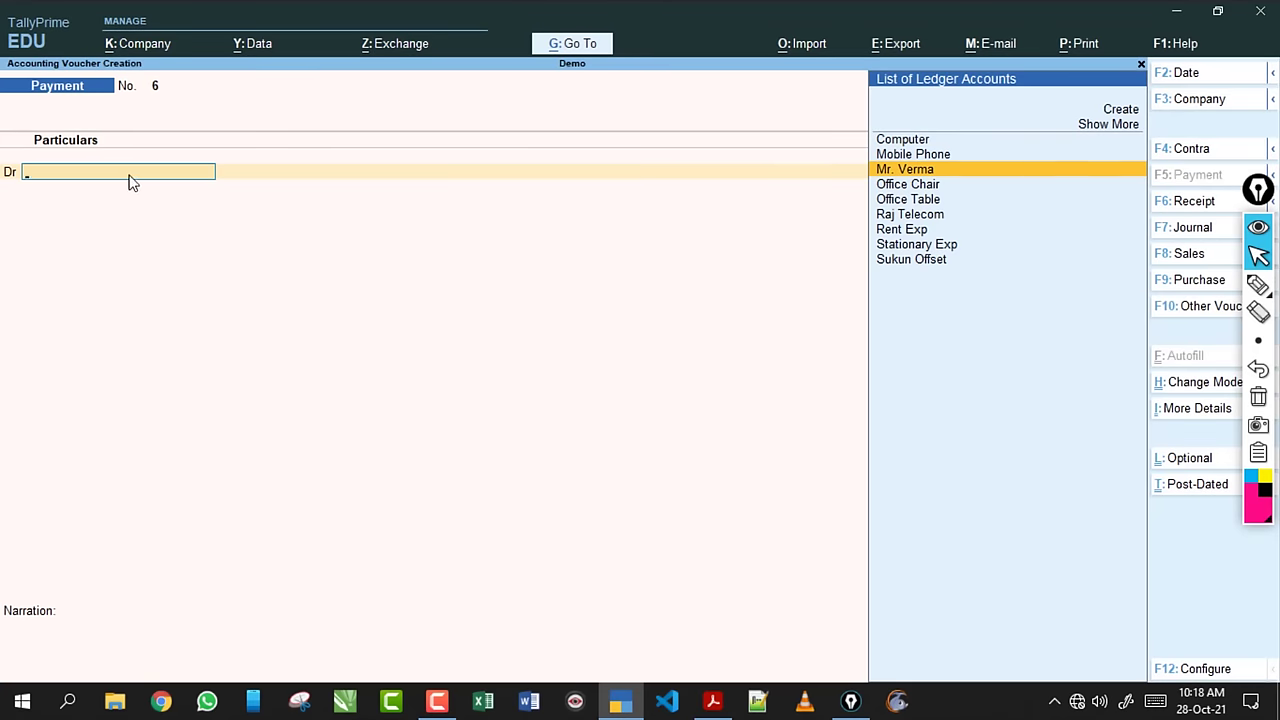
key("alt")
key("alt+c")
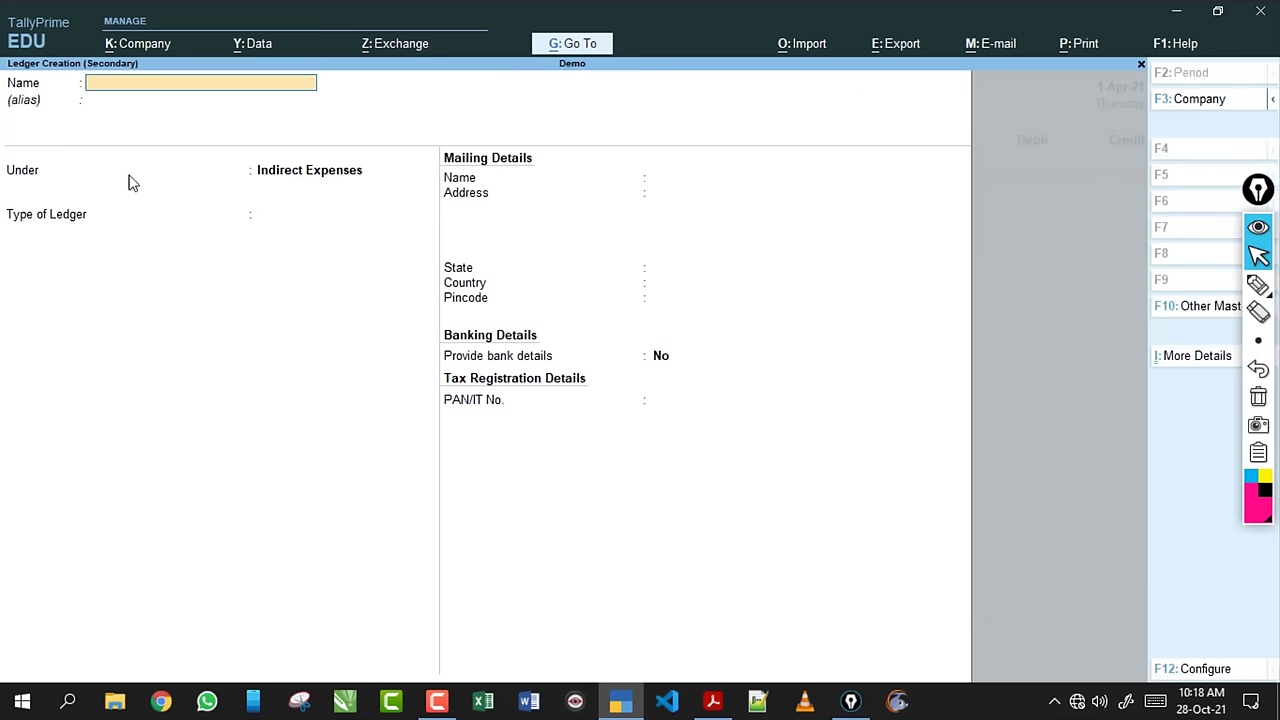
type("Electricity Expenses")
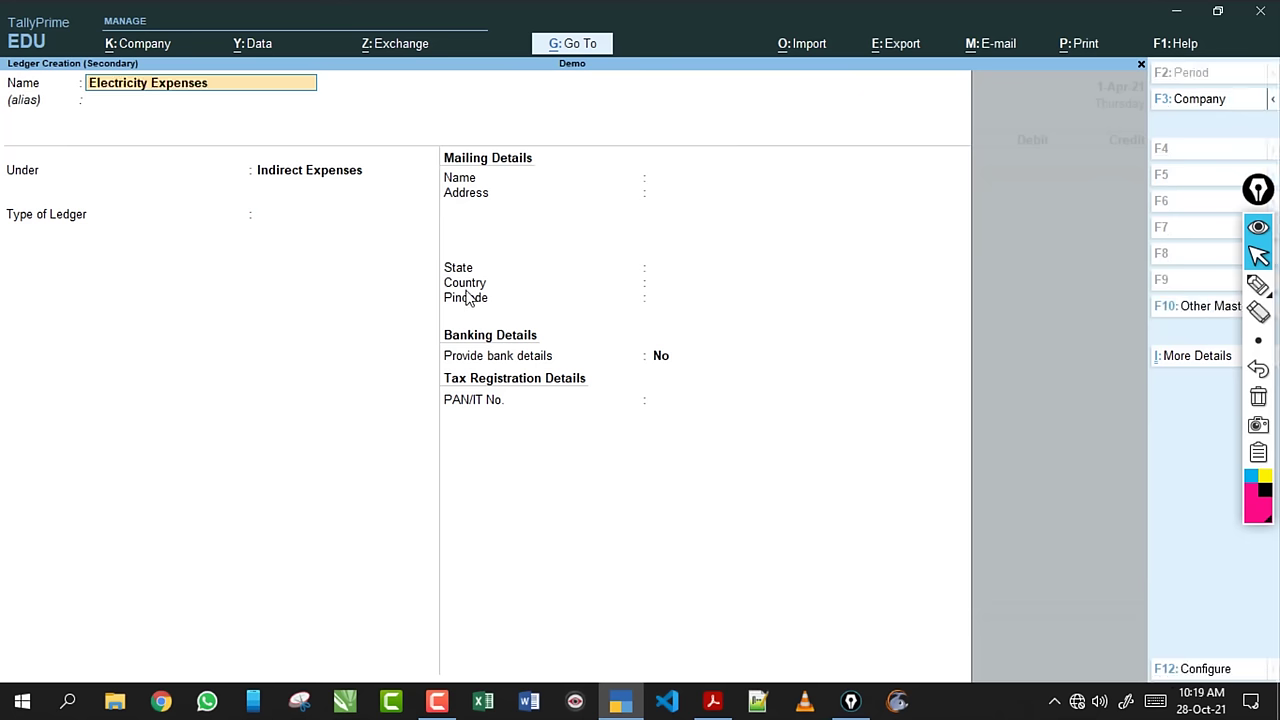
key("Return")
key("Return")
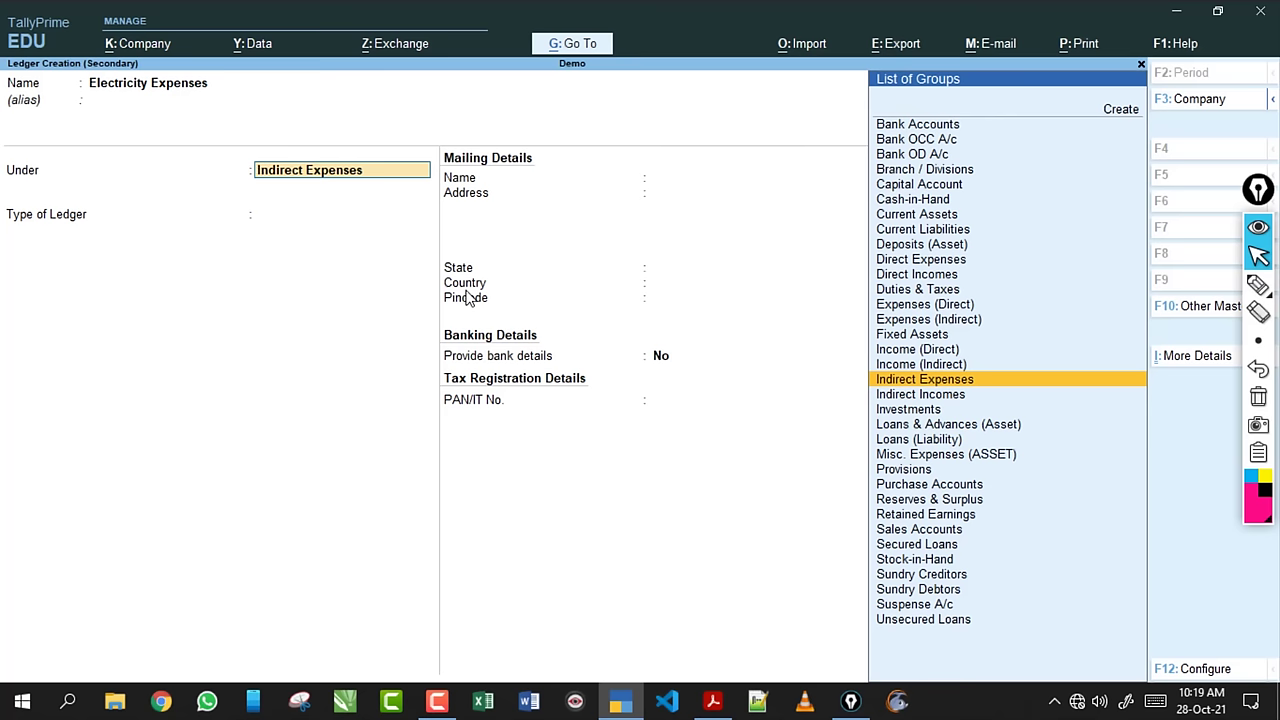
key("Return")
key("Return")
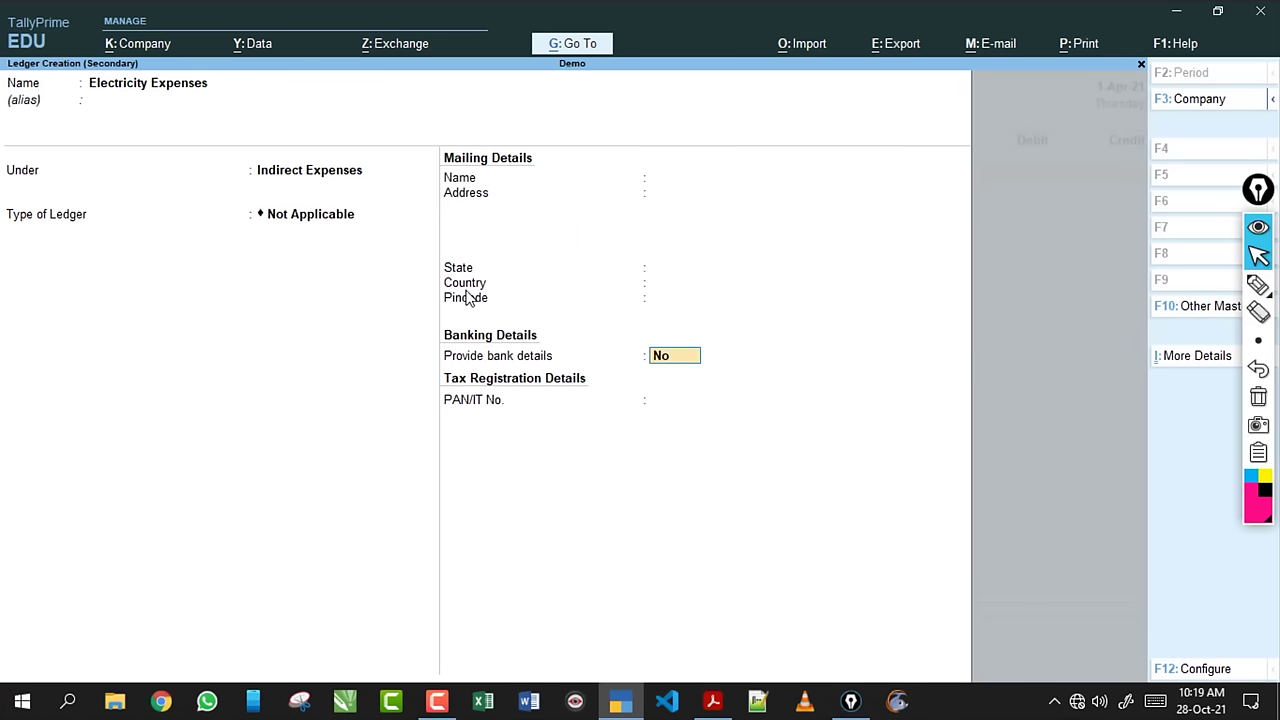
key("Return")
key("Return")
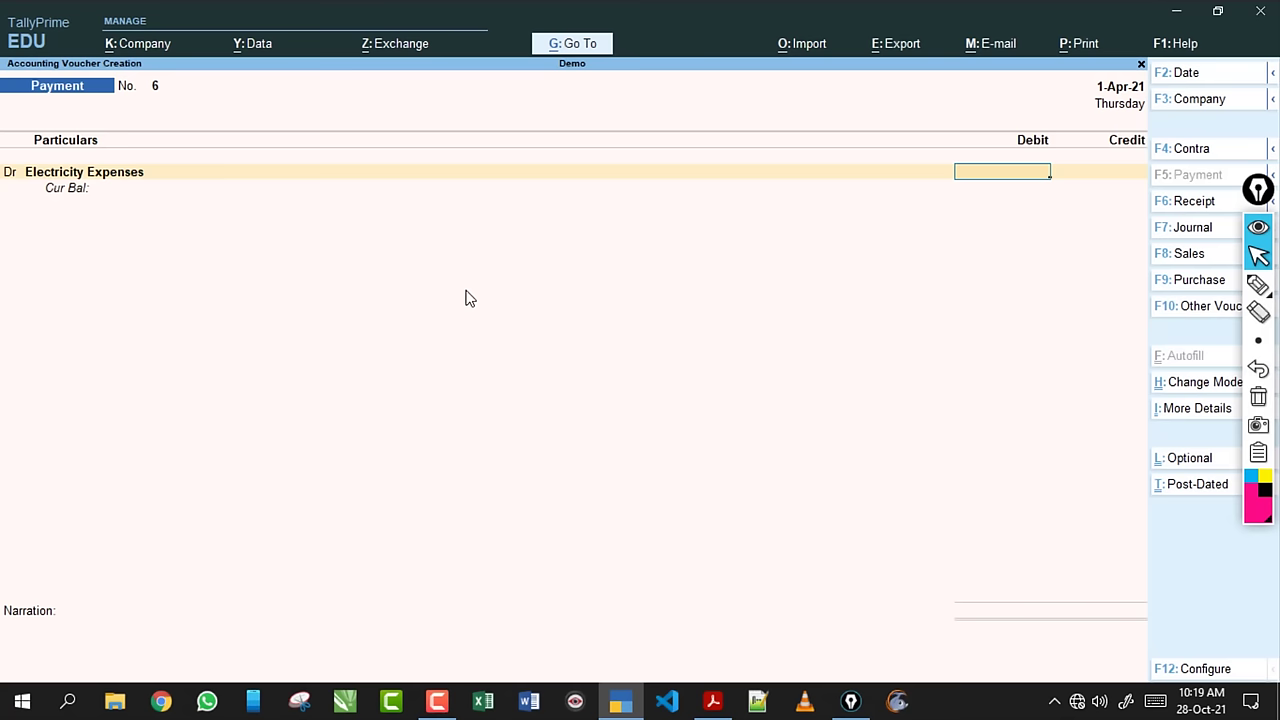
Debit Electricity Expenses with 700, credit Cash with the same amount, and save the payment voucher without a narration.
type("700")
key("Return")
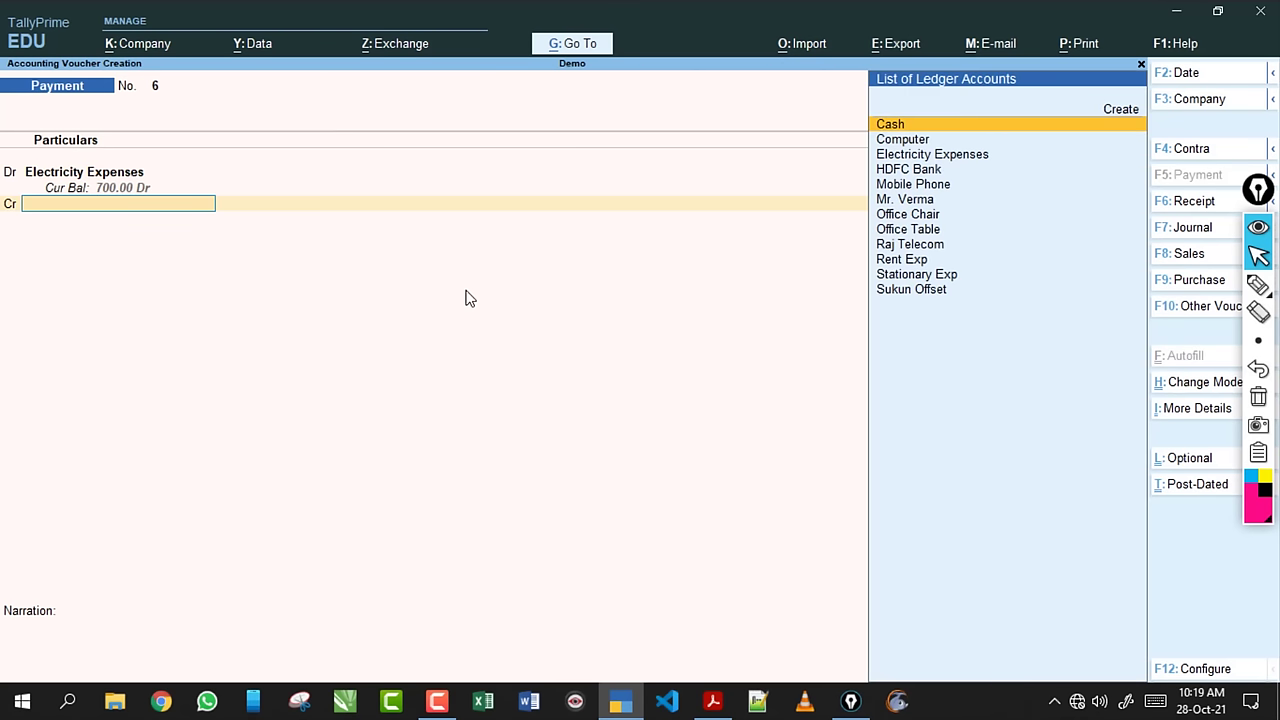
type("Cash")
key("Return")
key("Return")
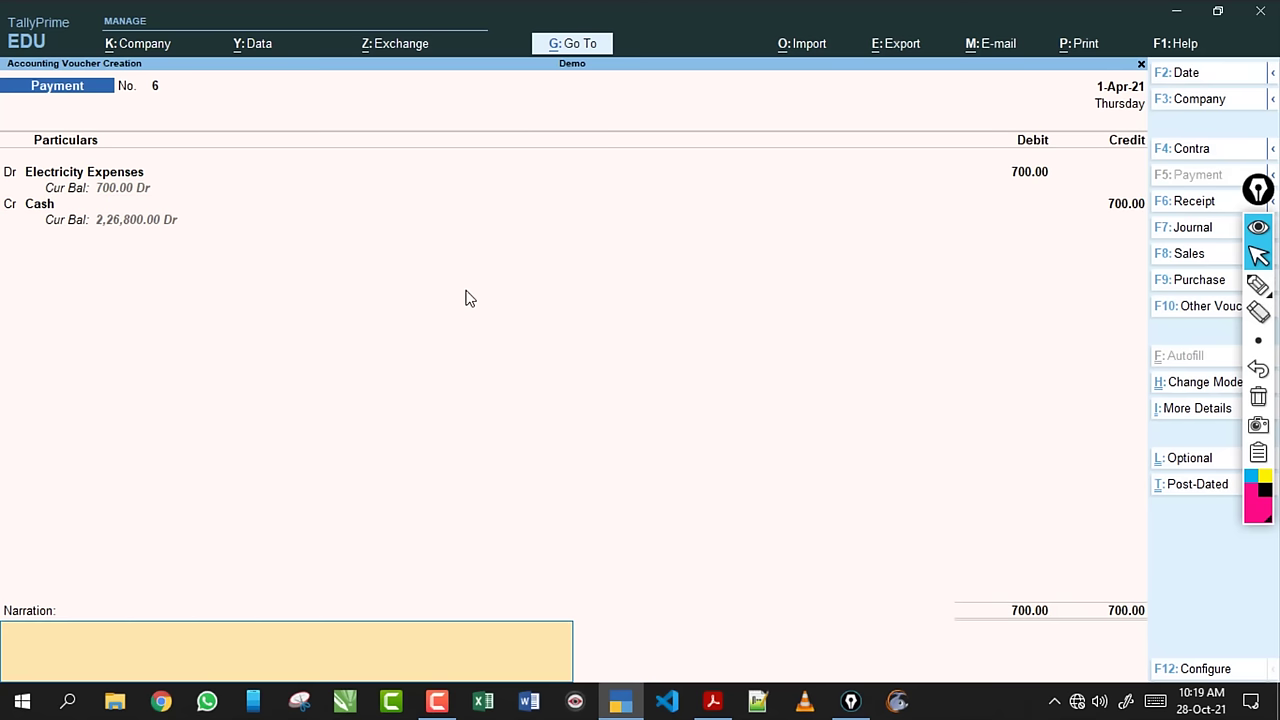
key("Return")
key("Return")
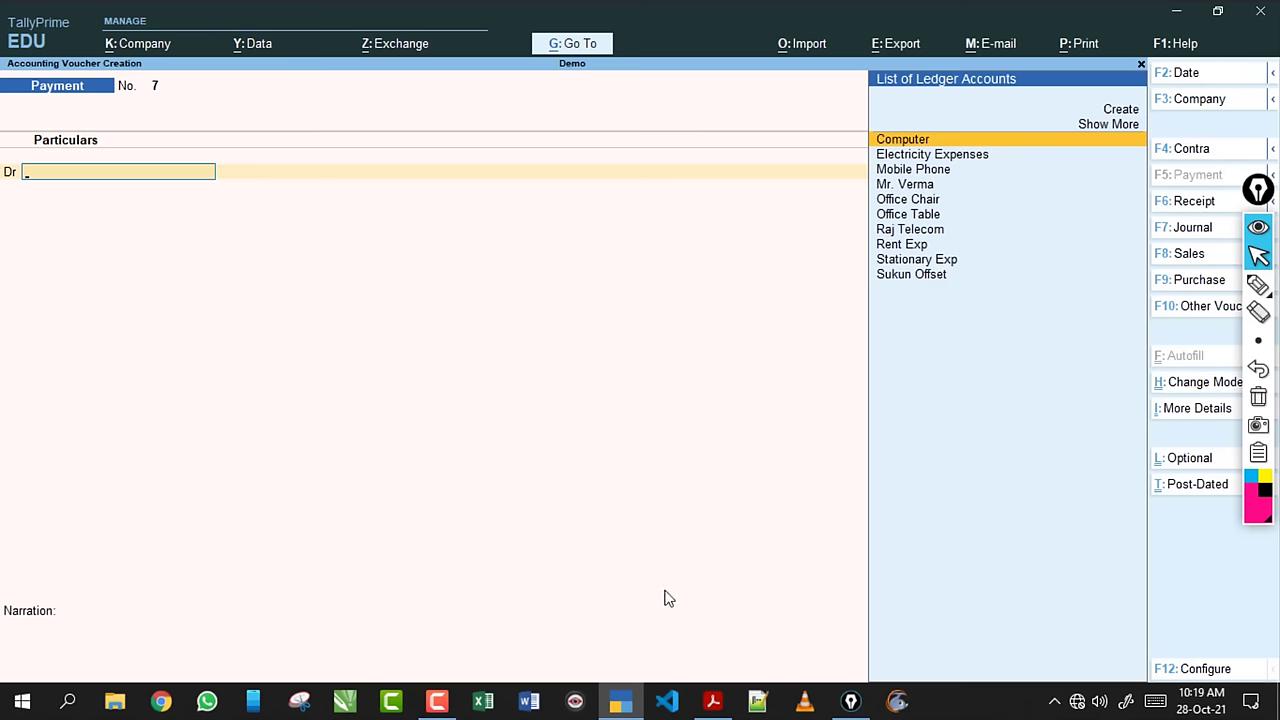
Switch to the exercise PDF and read transaction 12 about the cheque issued to Sukun Offset.
left_click(713, 701)
scroll(177, 323, "down", 4)
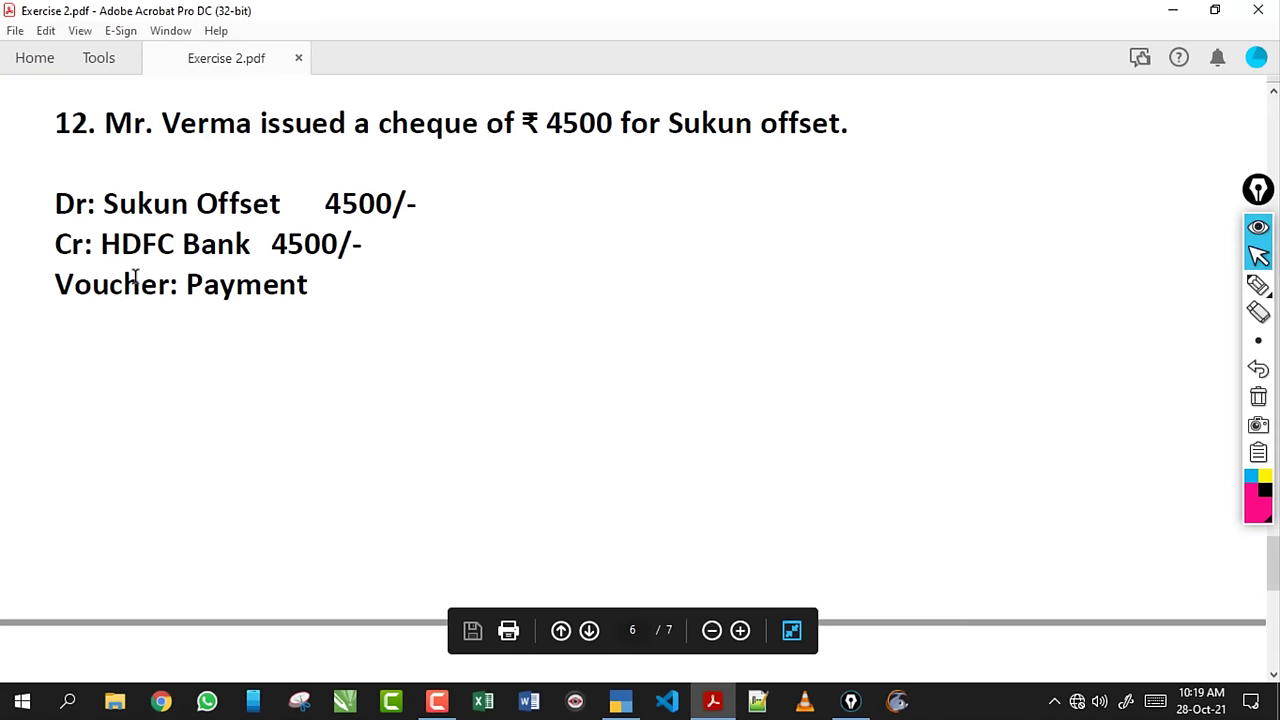
scroll(155, 227, "up", 2)
left_click_drag(104, 212, 346, 211)
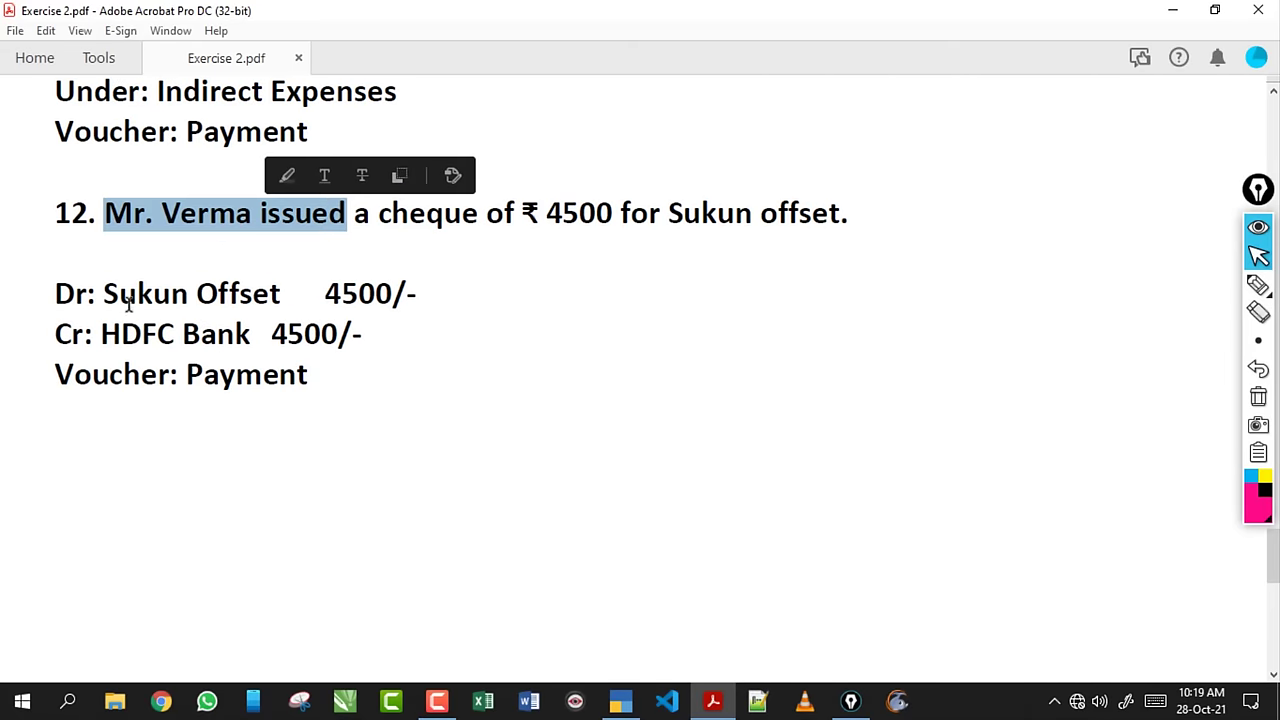
left_click_drag(104, 294, 394, 298)
left_click(243, 338)
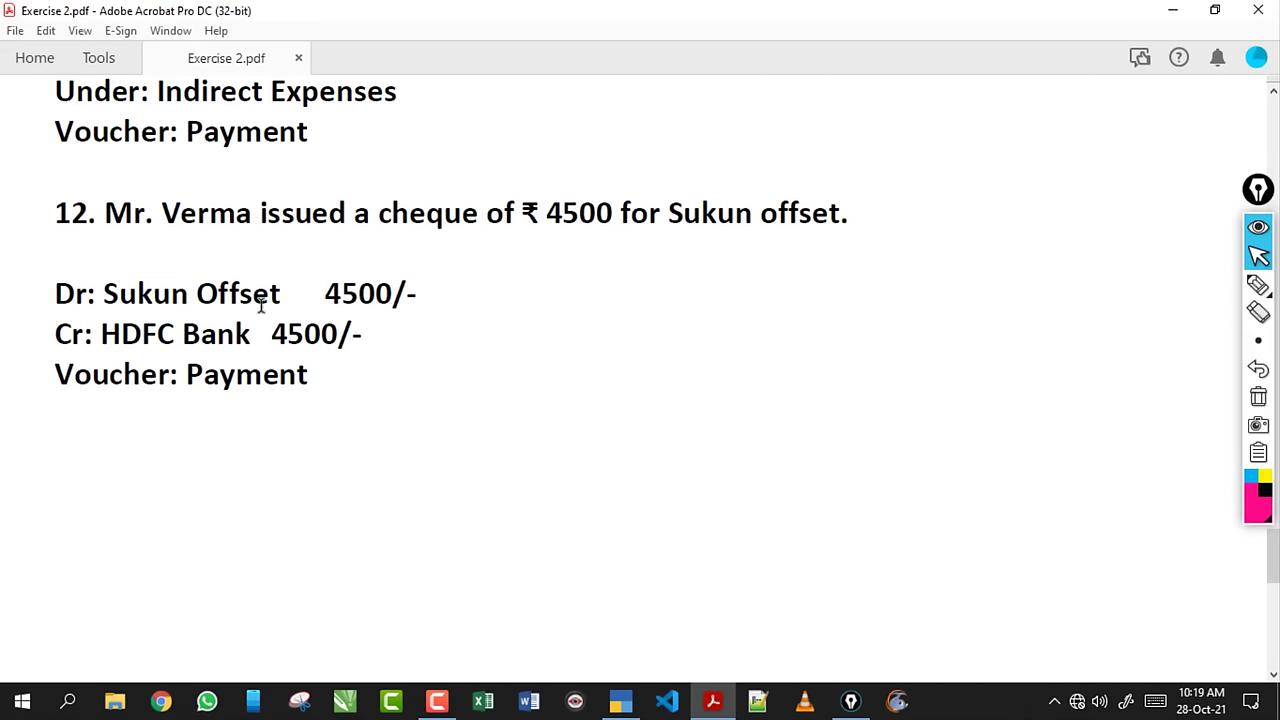
Switch to TallyPrime and debit Sukun Offset with 4500, allocating the amount as Agst Ref to pending bill 2.
left_click(621, 701)
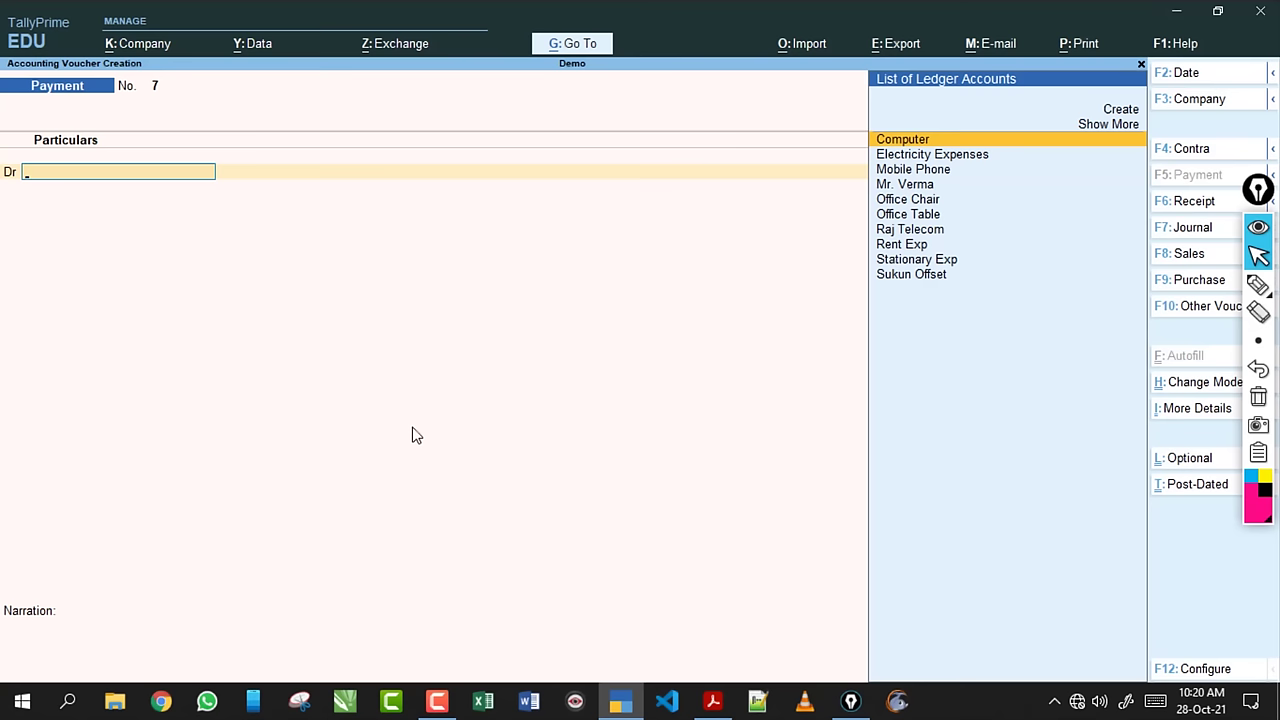
type("Su")
key("Return")
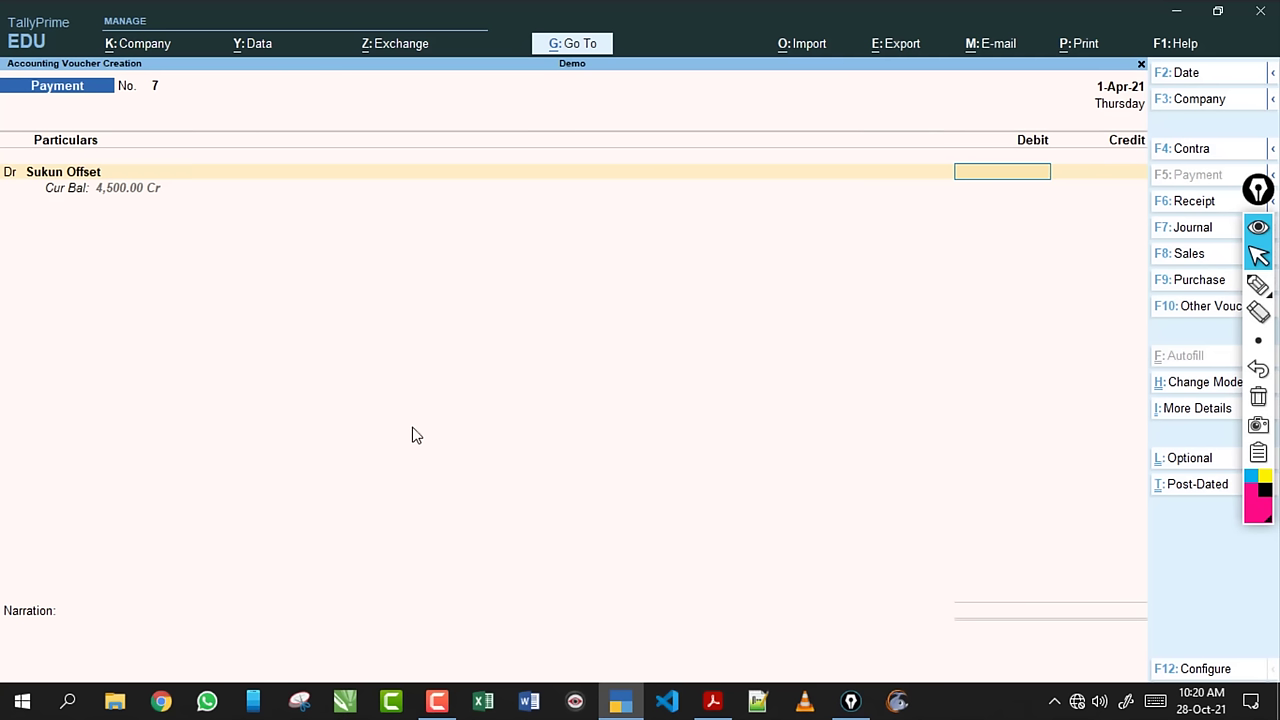
type("4500")
key("Return")
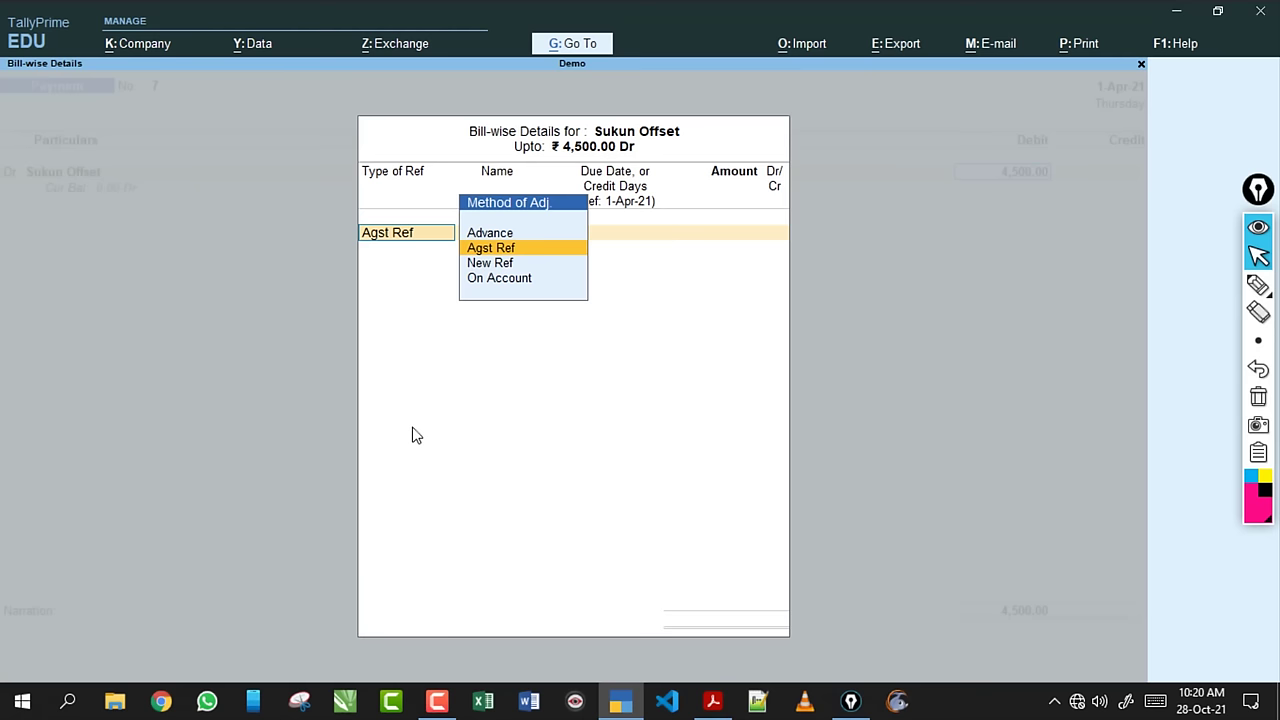
key("Return")
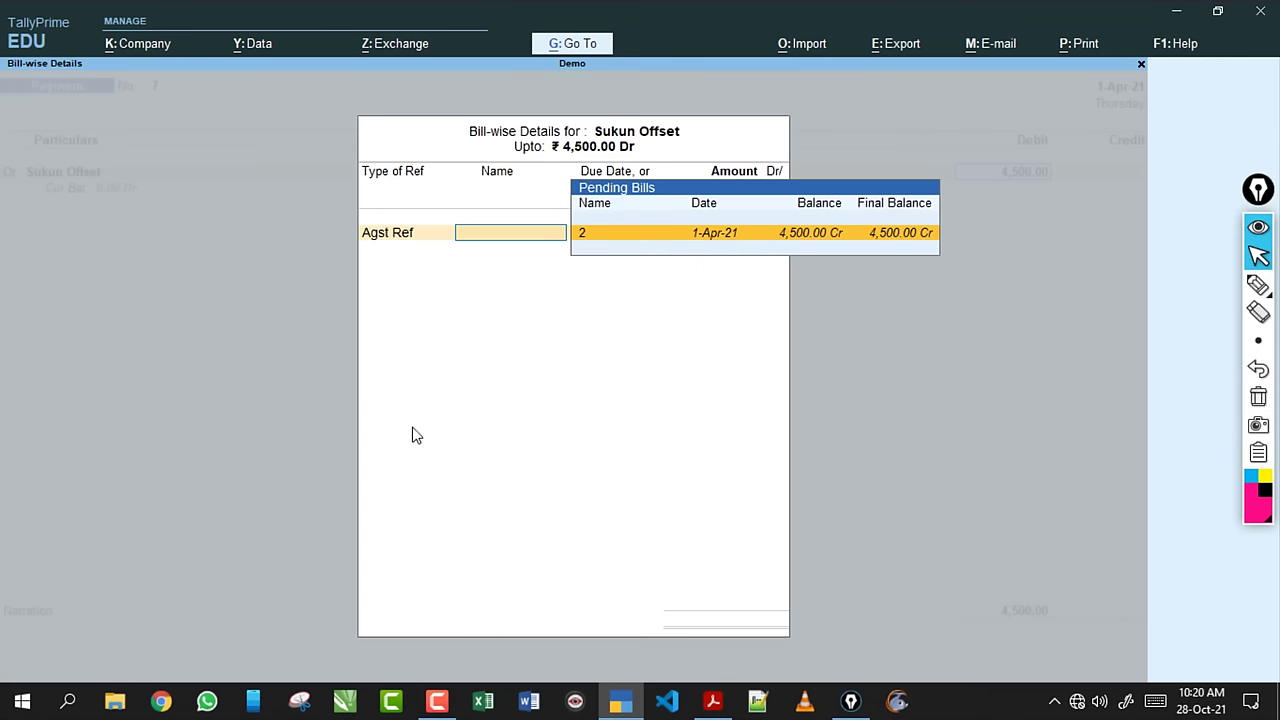
key("Return")
key("Return")
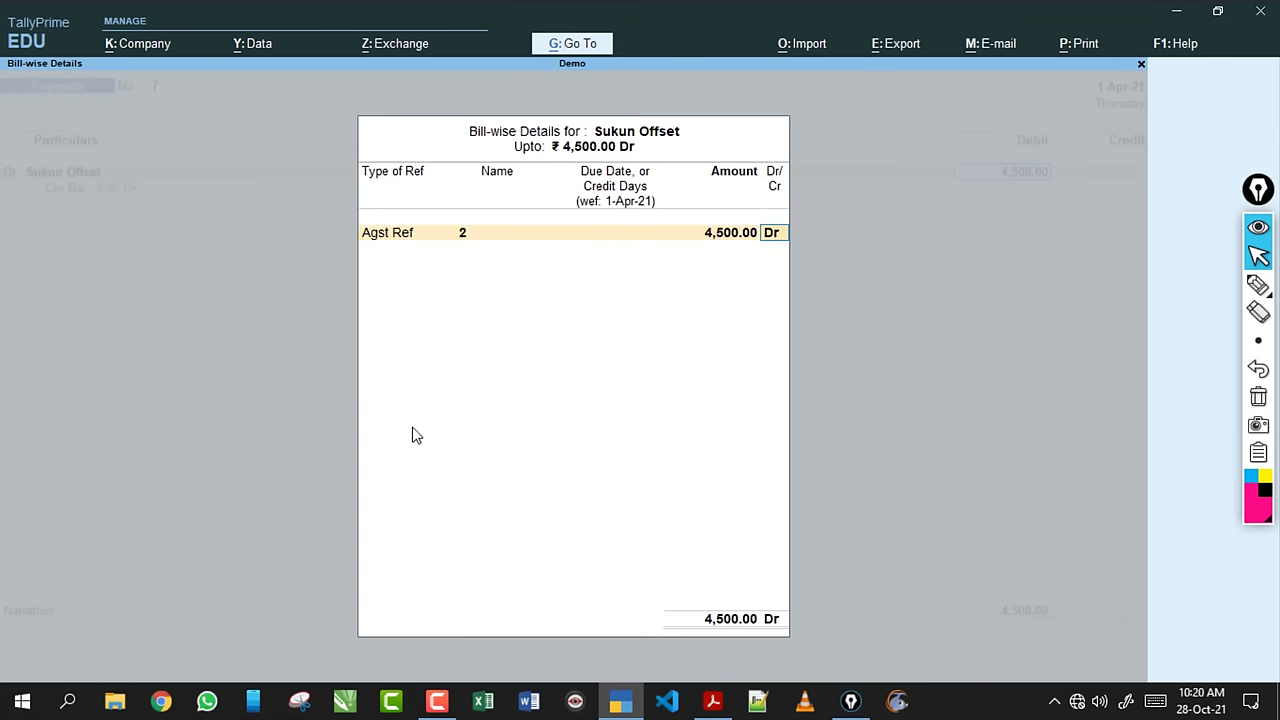
key("Return")
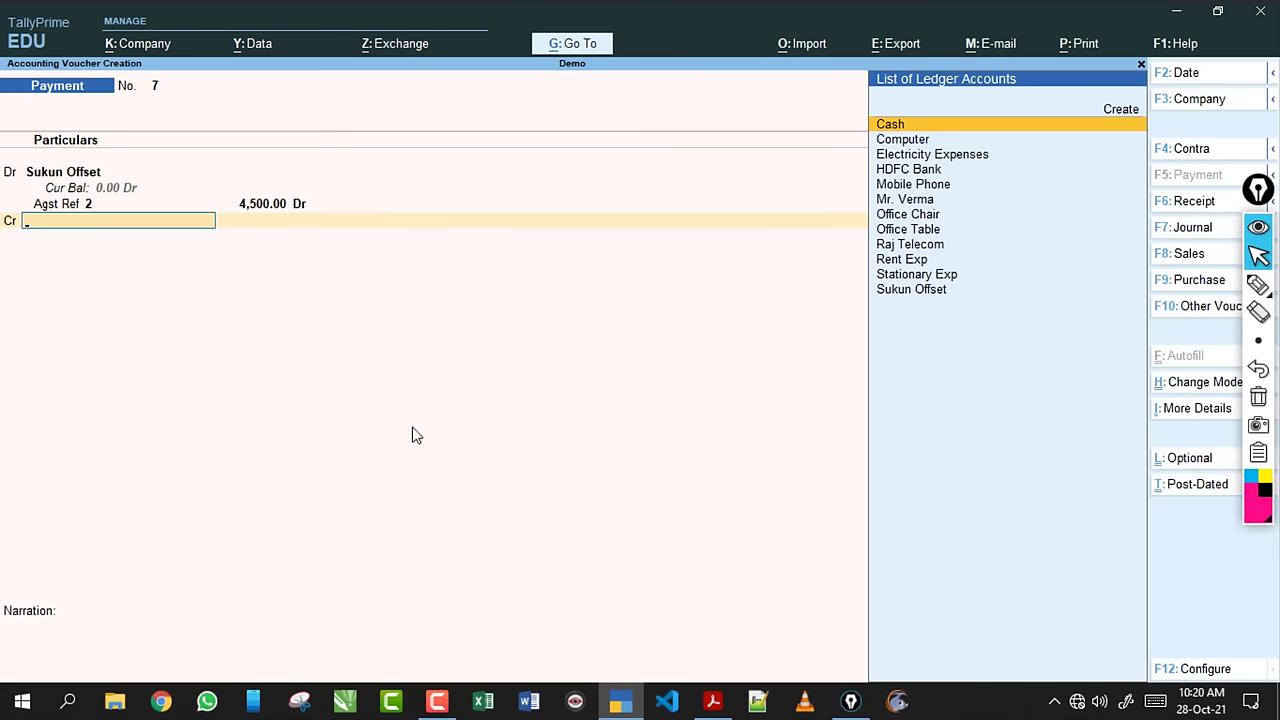
Credit Cash with 4,500.00 and save the Sukun Offset payment voucher without a narration.
key("Return")
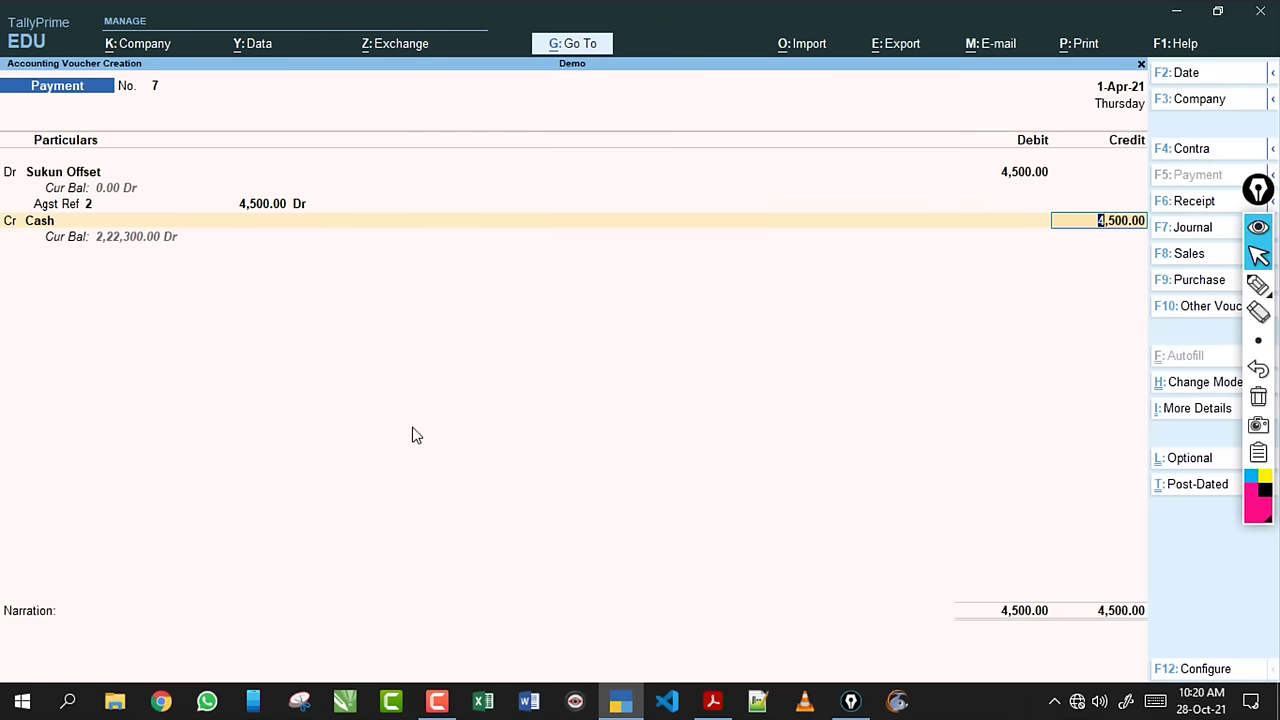
key("Return")
key("Return")
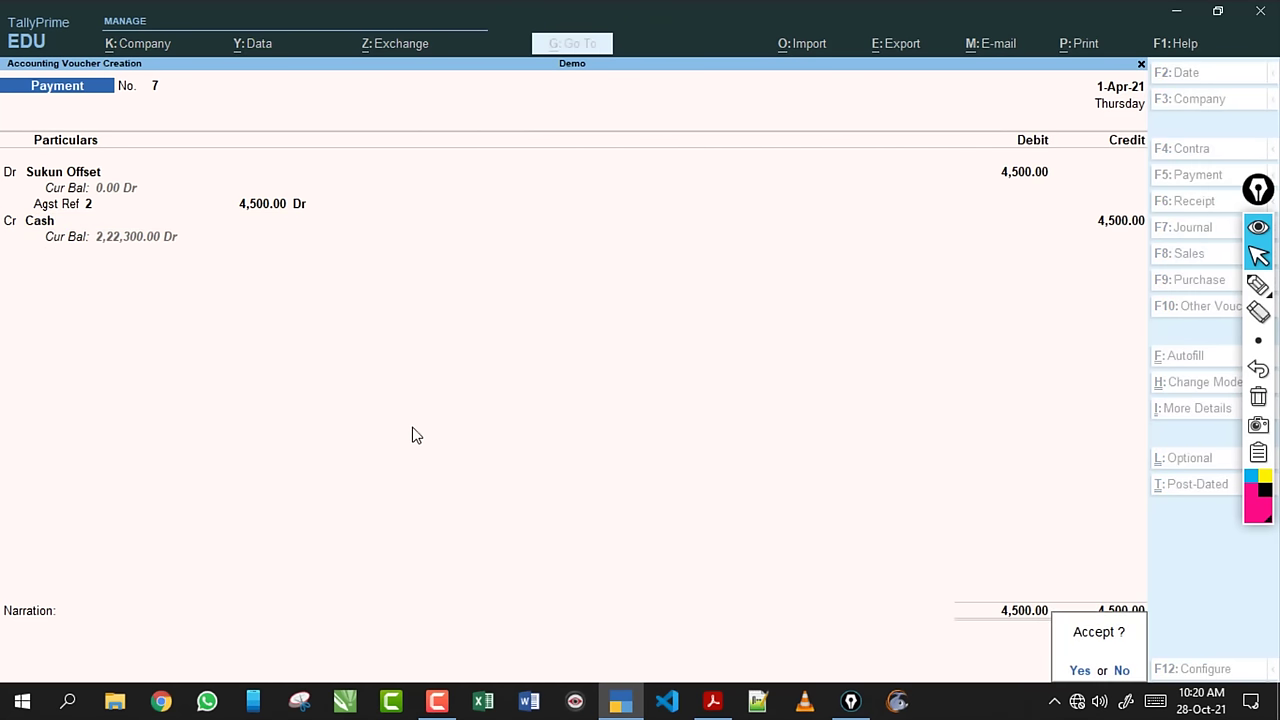
key("Return")
Switch to the exercise PDF and check the debit and credit accounts given for transaction 12.
left_click(713, 701)
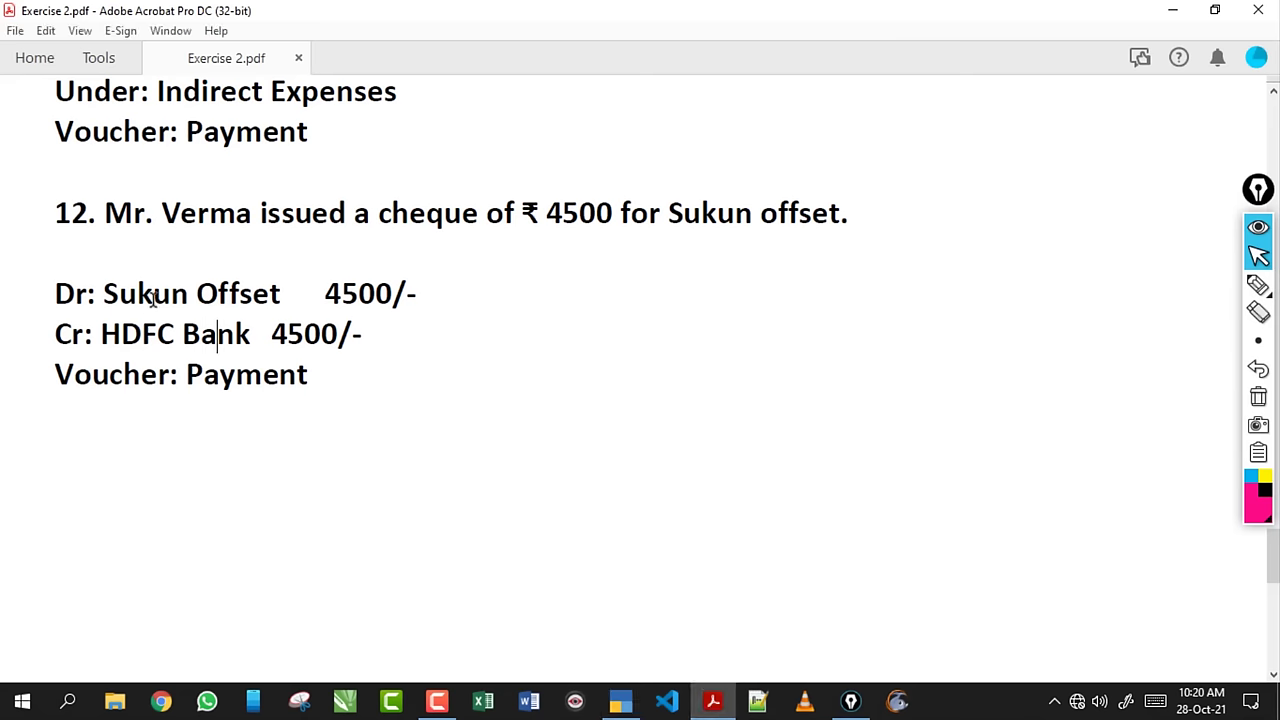
left_click(107, 295)
left_click_drag(104, 294, 280, 294)
left_click_drag(101, 334, 250, 334)
left_click(99, 334)
left_click_drag(99, 334, 243, 334)
left_click(181, 336)
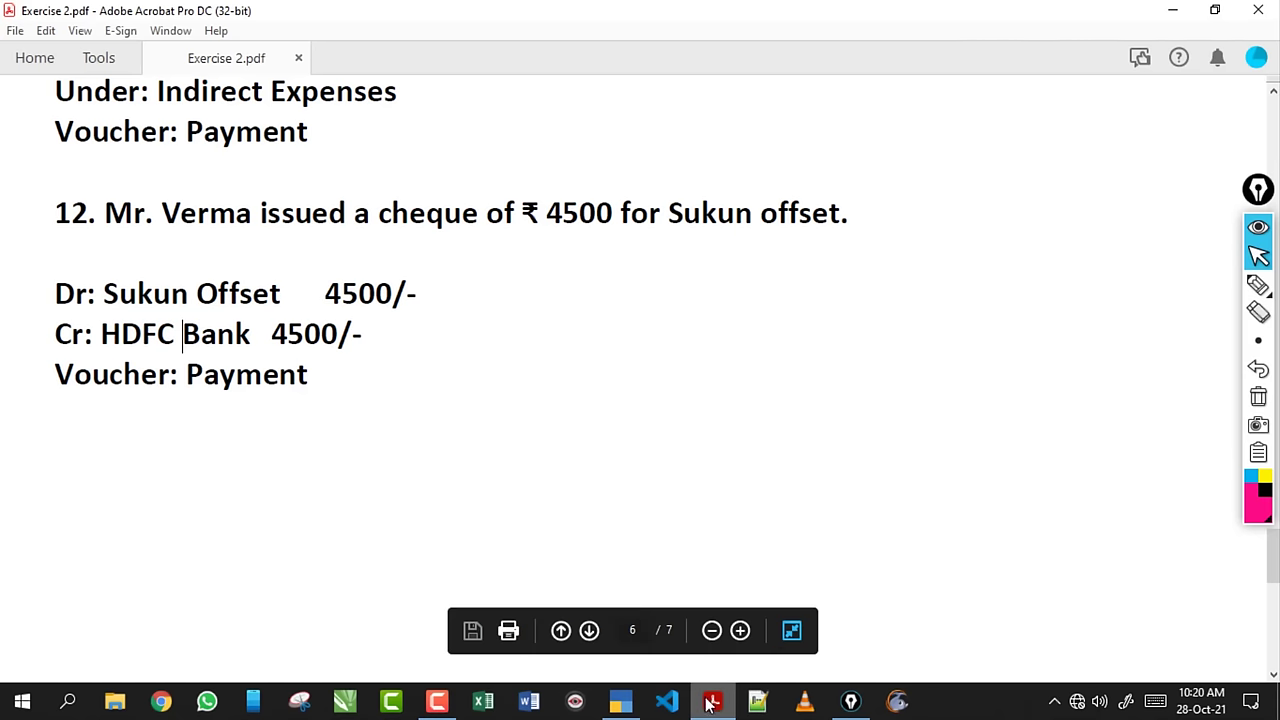
left_click_drag(252, 334, 101, 334)
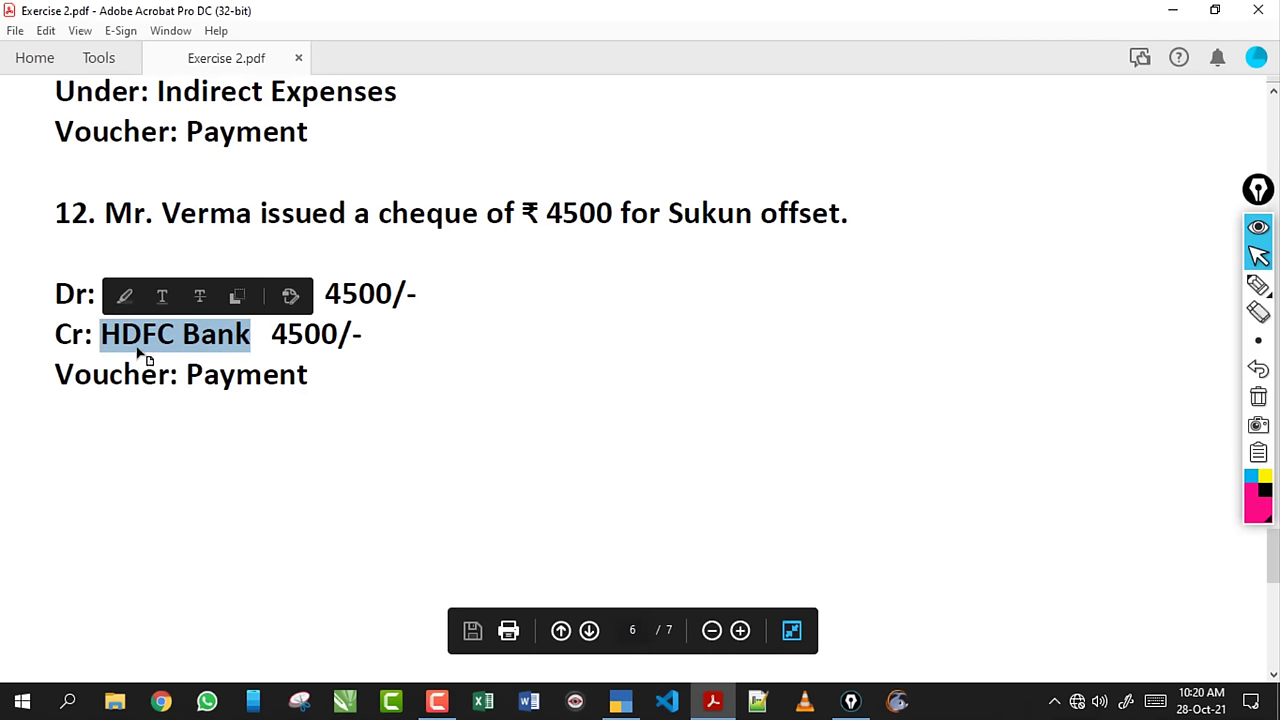
left_click(140, 356)
Return to TallyPrime and browse the saved payment vouchers, ending on voucher 7 for Sukun Offset.
left_click(713, 700)
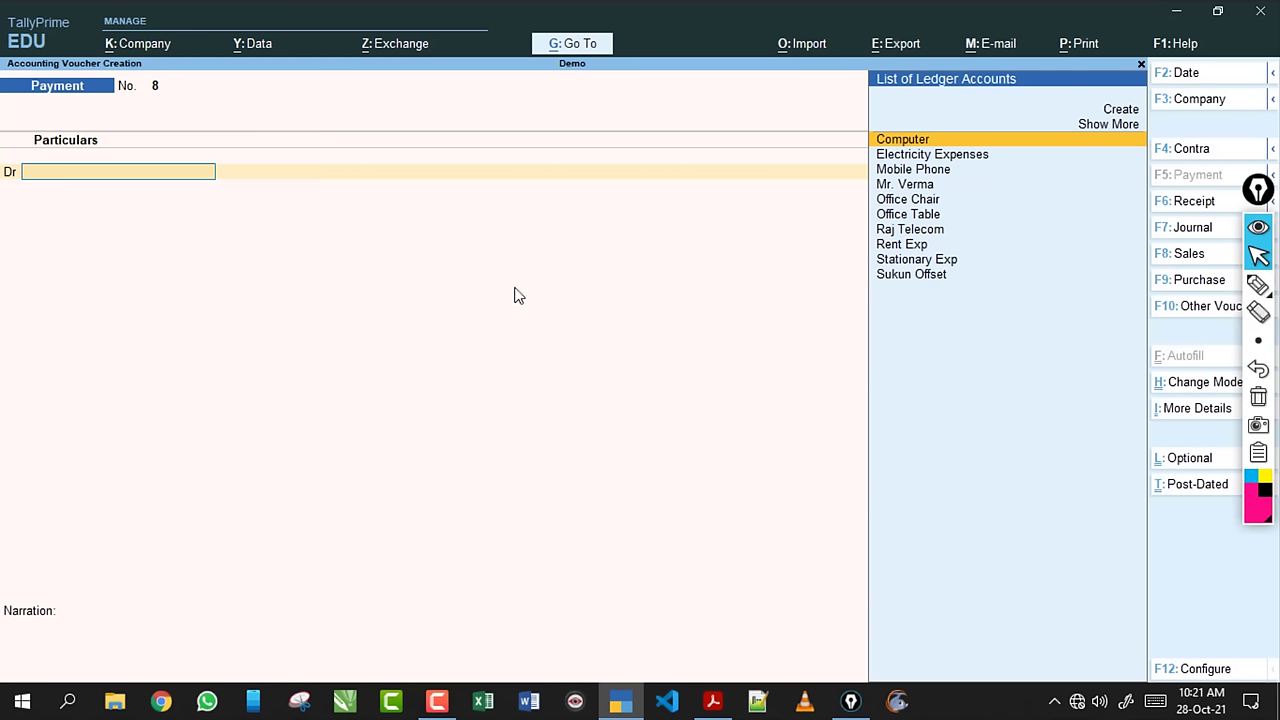
key("Page_Up")
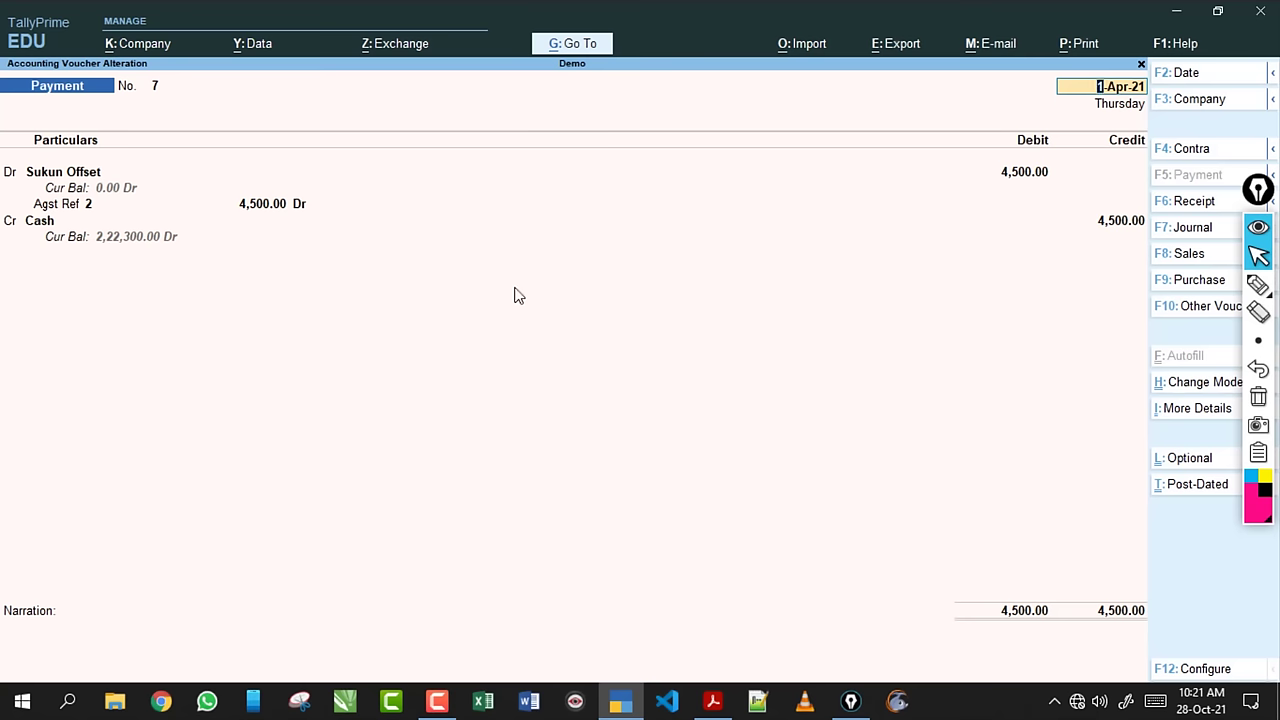
key("Page_Up")
key("Page_Up")
key("Page_Up")
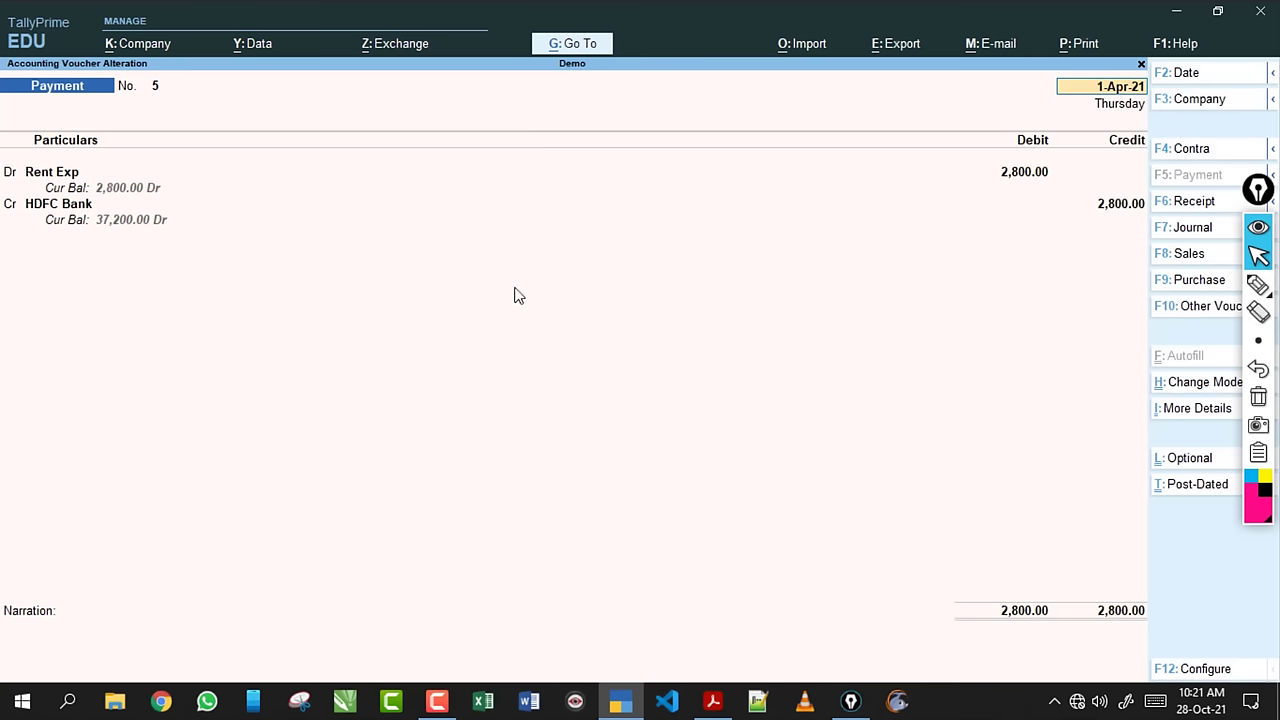
key("Page_Up")
key("Page_Up")
key("Page_Up")
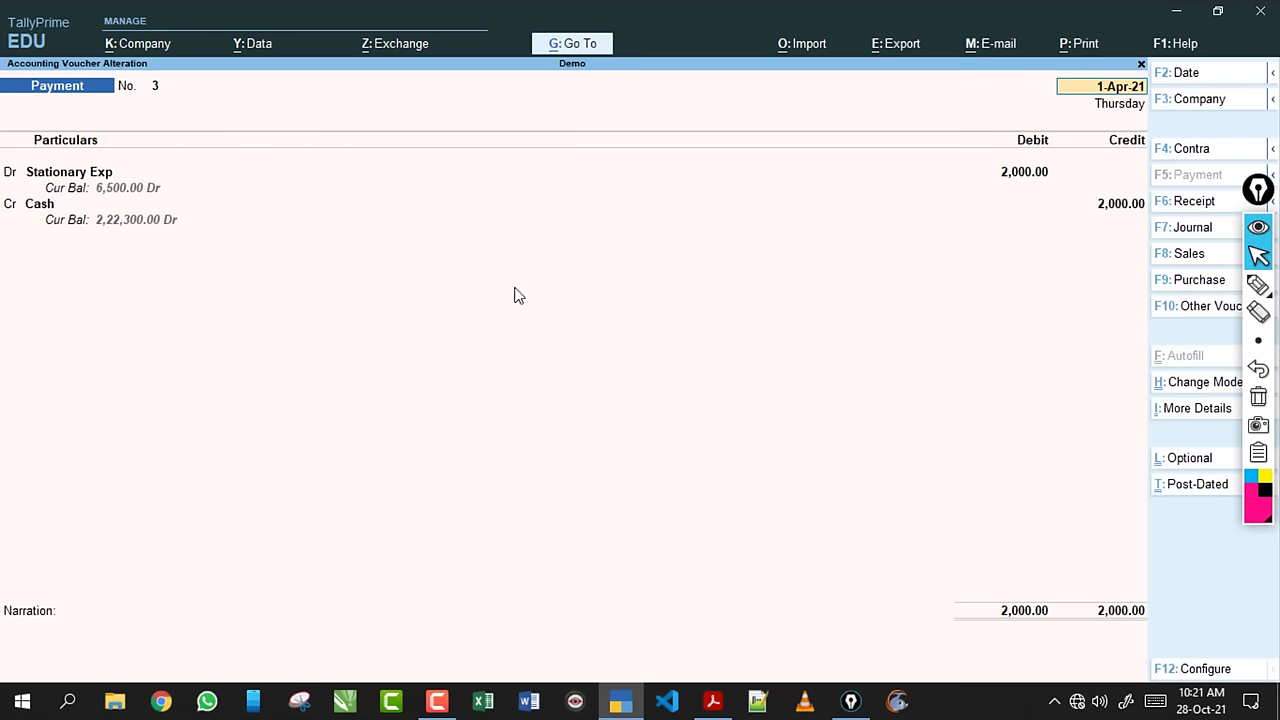
key("Page_Down")
key("Page_Down")
key("Page_Down")
key("Page_Down")
key("Page_Down")
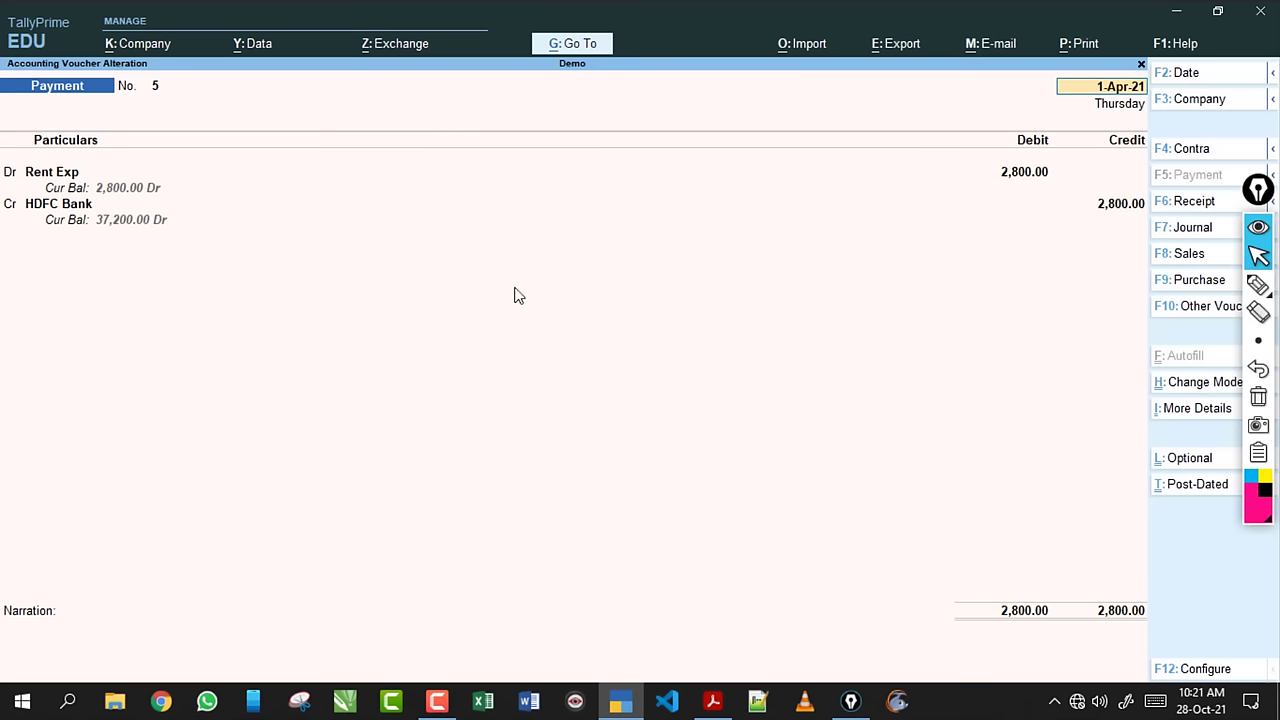
key("Page_Down")
key("Page_Down")
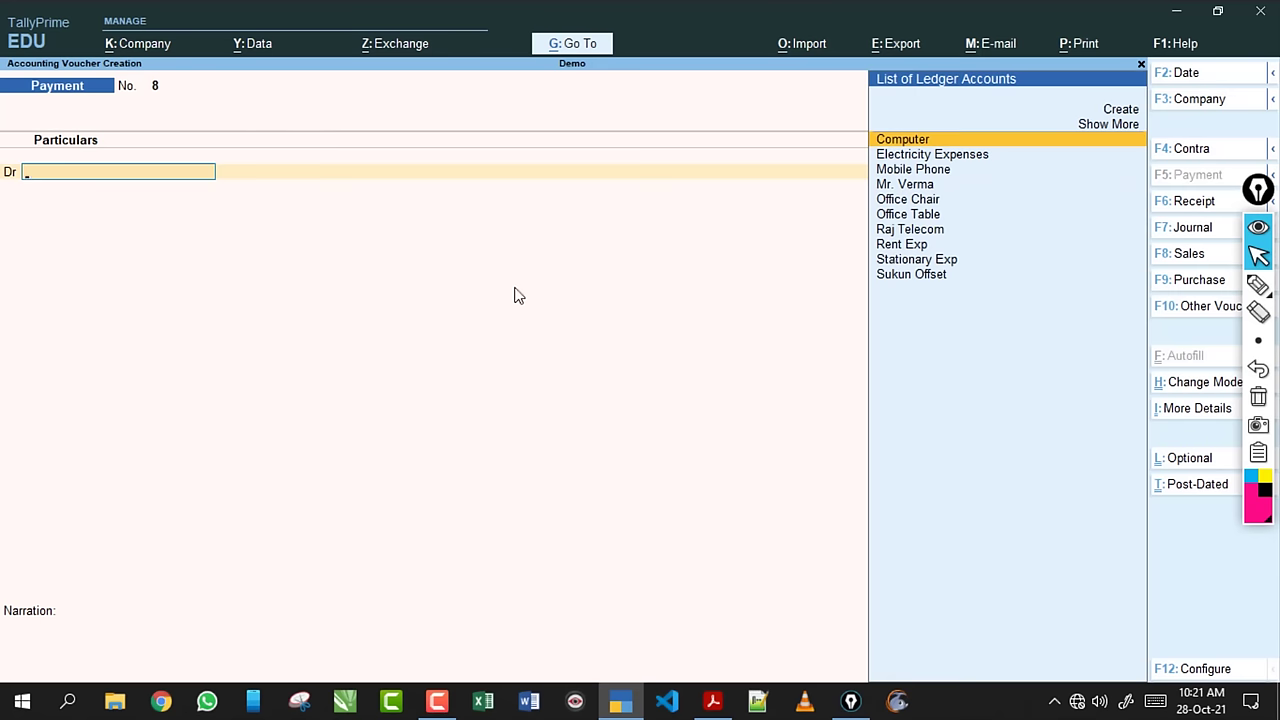
key("Page_Up")
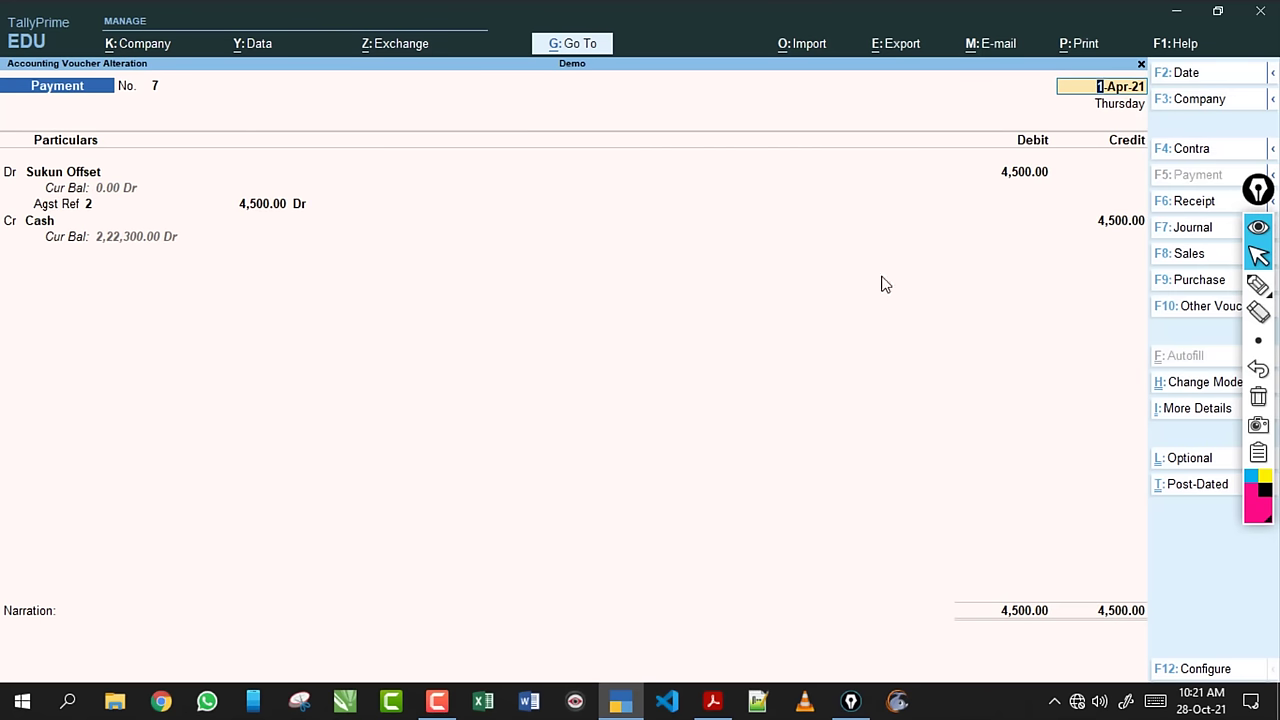
left_click(1257, 285)
left_click_drag(59, 271, 140, 230)
left_click(1257, 397)
left_click(1258, 256)
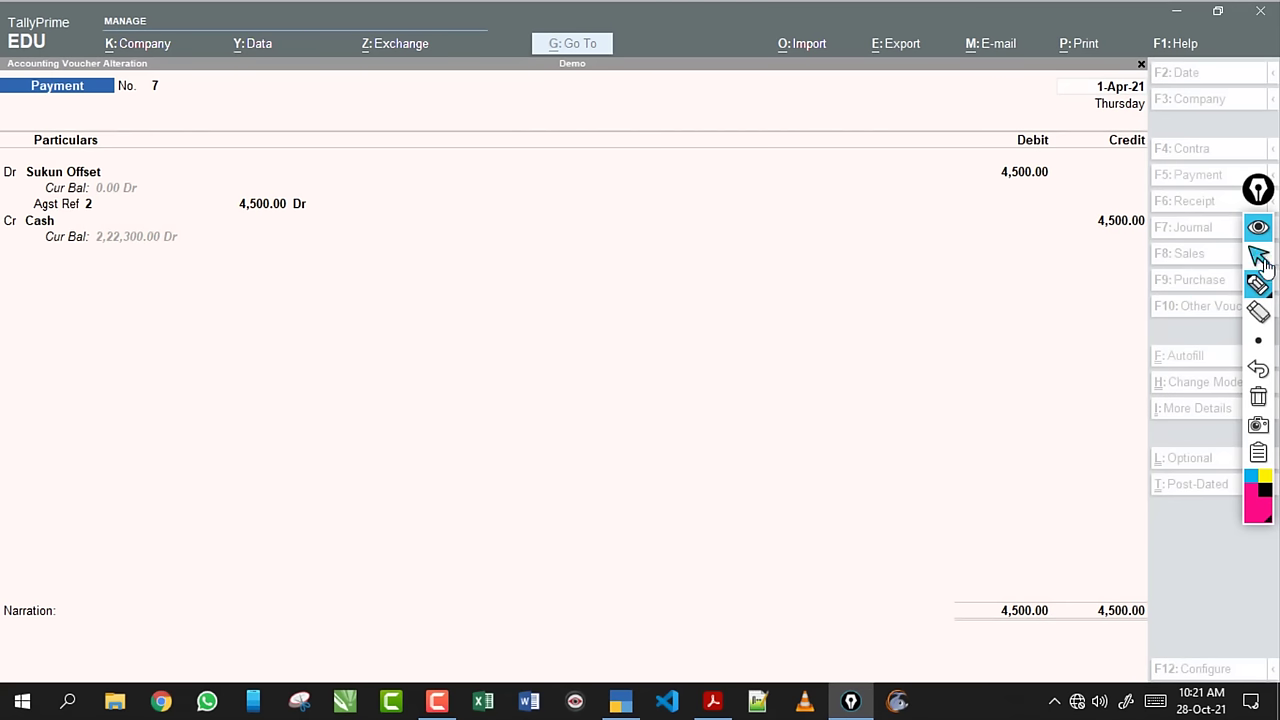
Replace Cash with HDFC Bank as the credited account in payment voucher 7.
left_click(41, 224)
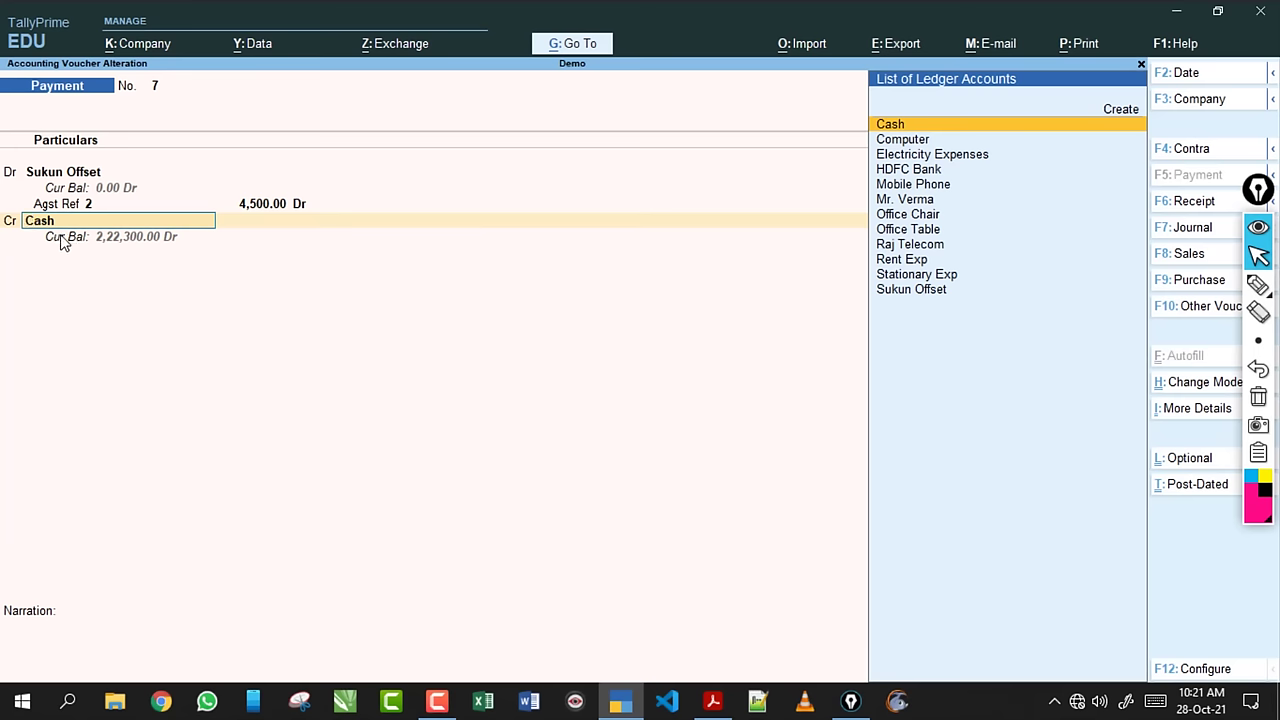
type("H")
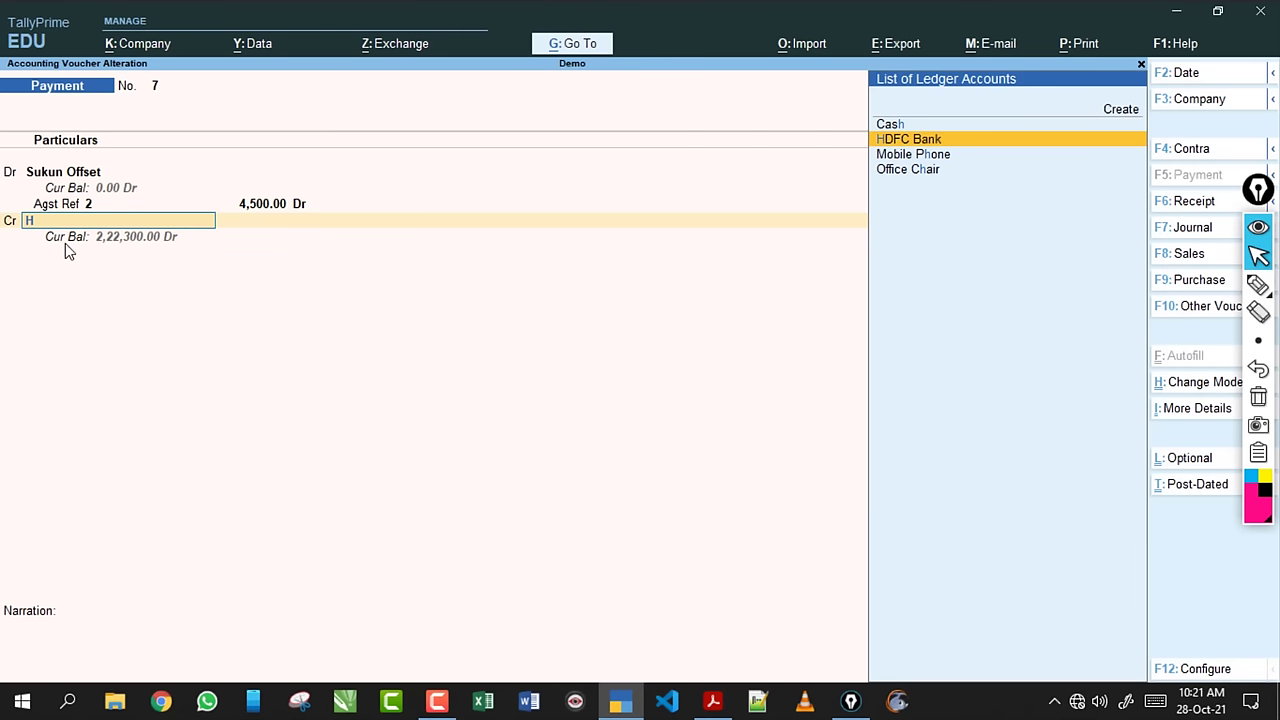
key("Return")
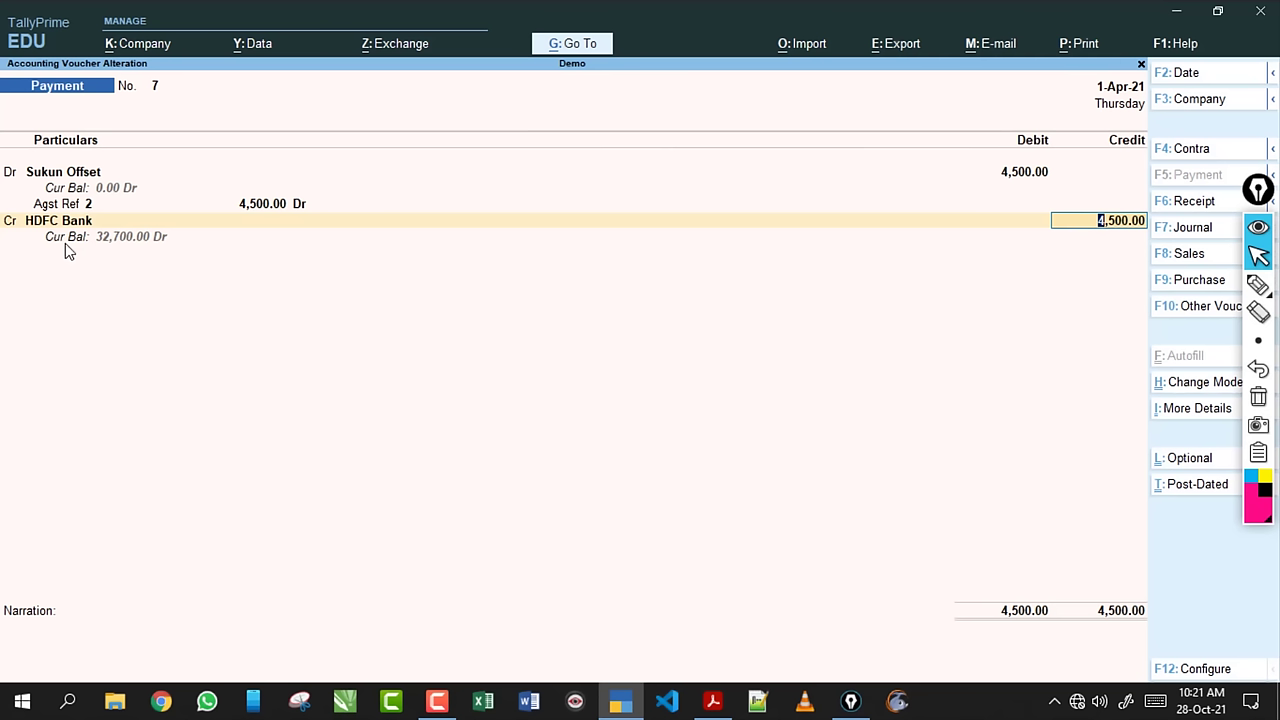
Accept the e-Fund Transfer bank allocation of 4,500.00 for Sukun Offset with blank bank details and save payment voucher 7.
key("Return")
key("Return")
key("Return")
key("Return")
key("Return")
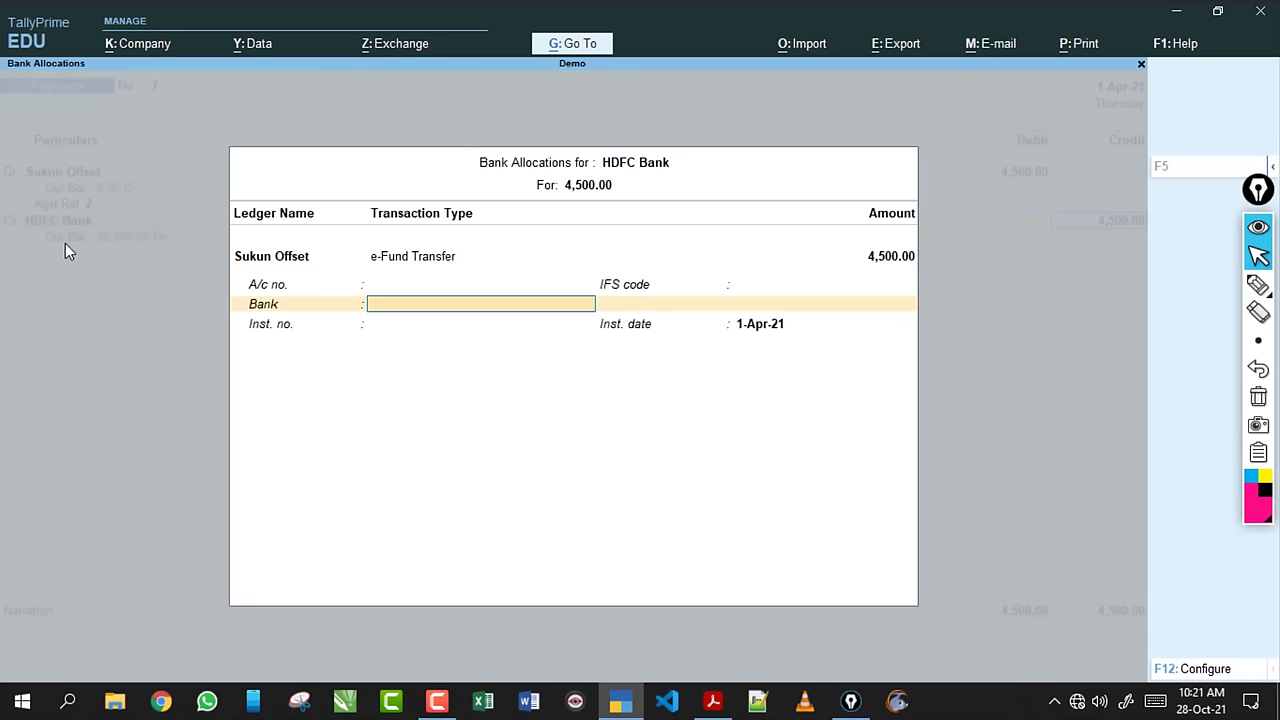
key("Return")
key("Return")
key("Return")
key("Return")
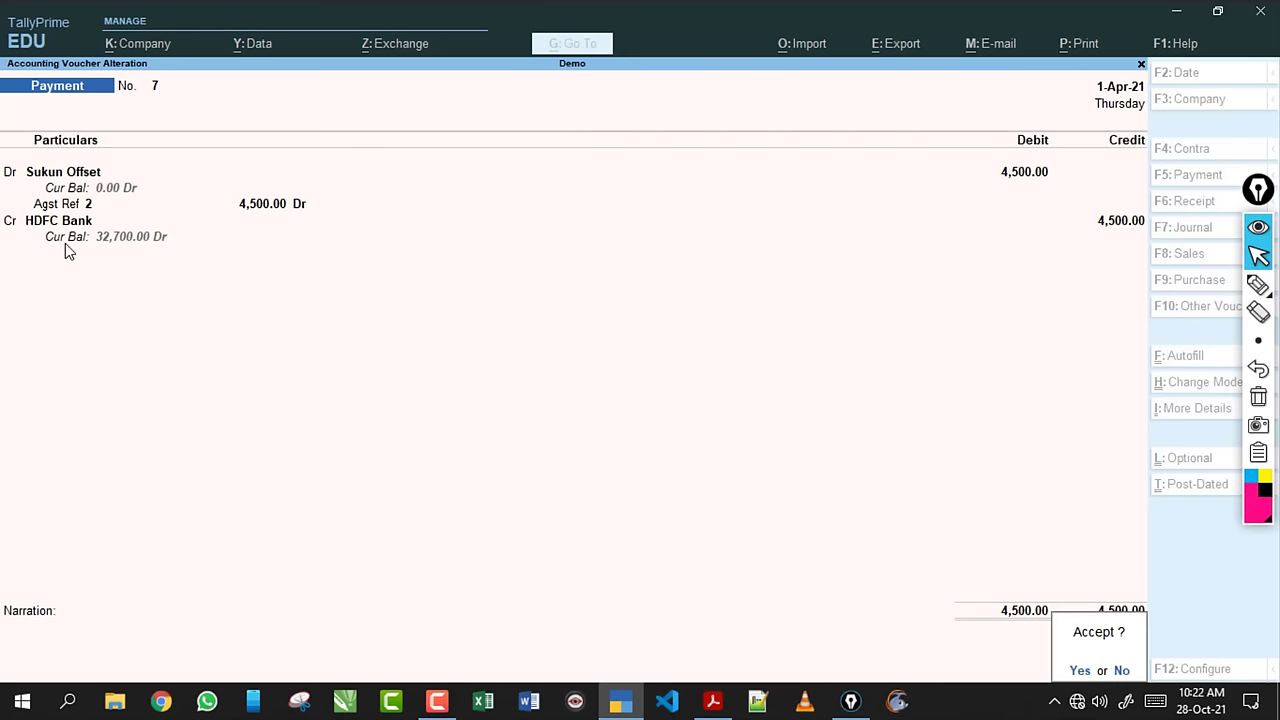
key("Return")
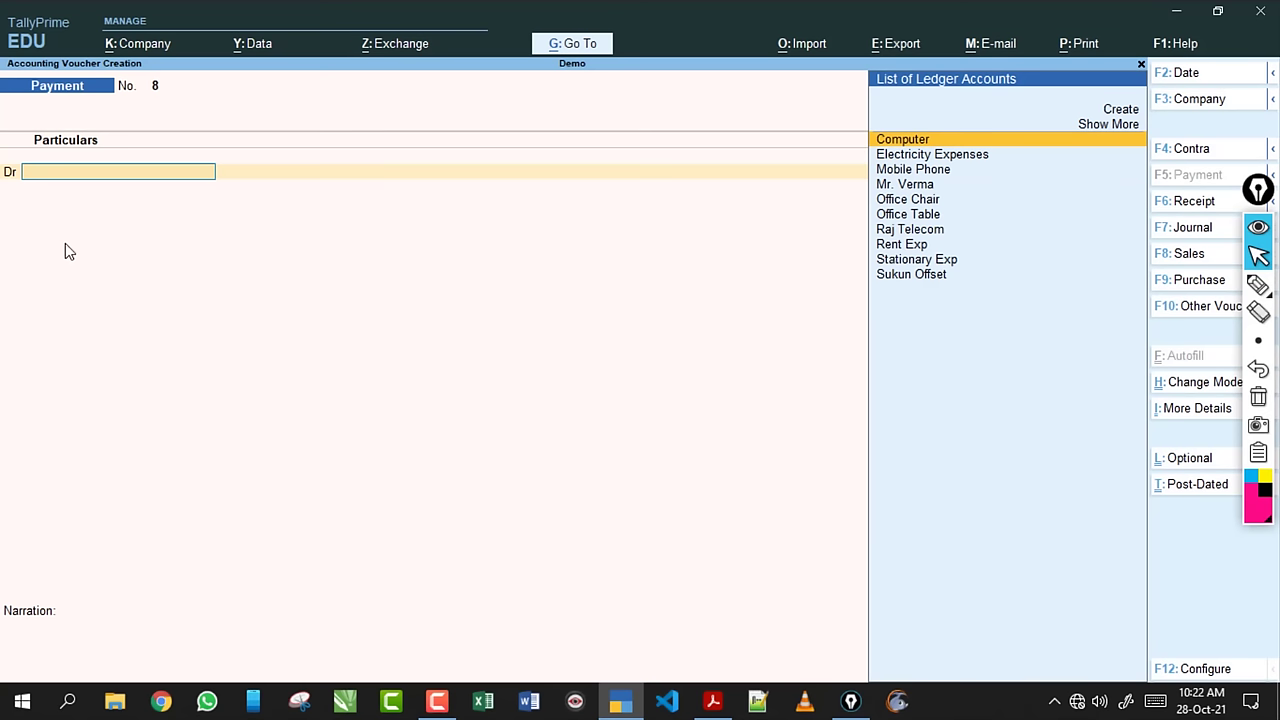
Review the saved payment voucher 7 and leave voucher entry without changing anything.
key("Page_Up")
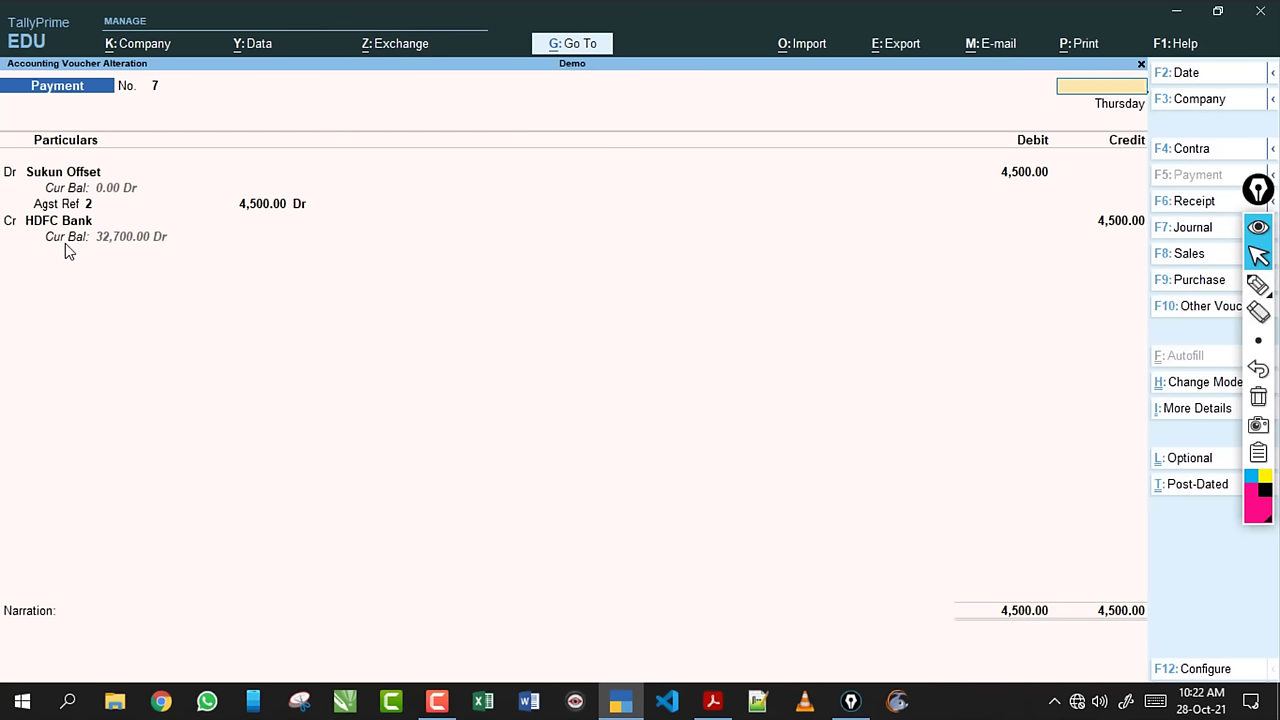
key("Escape")
key("y")
key("Escape")
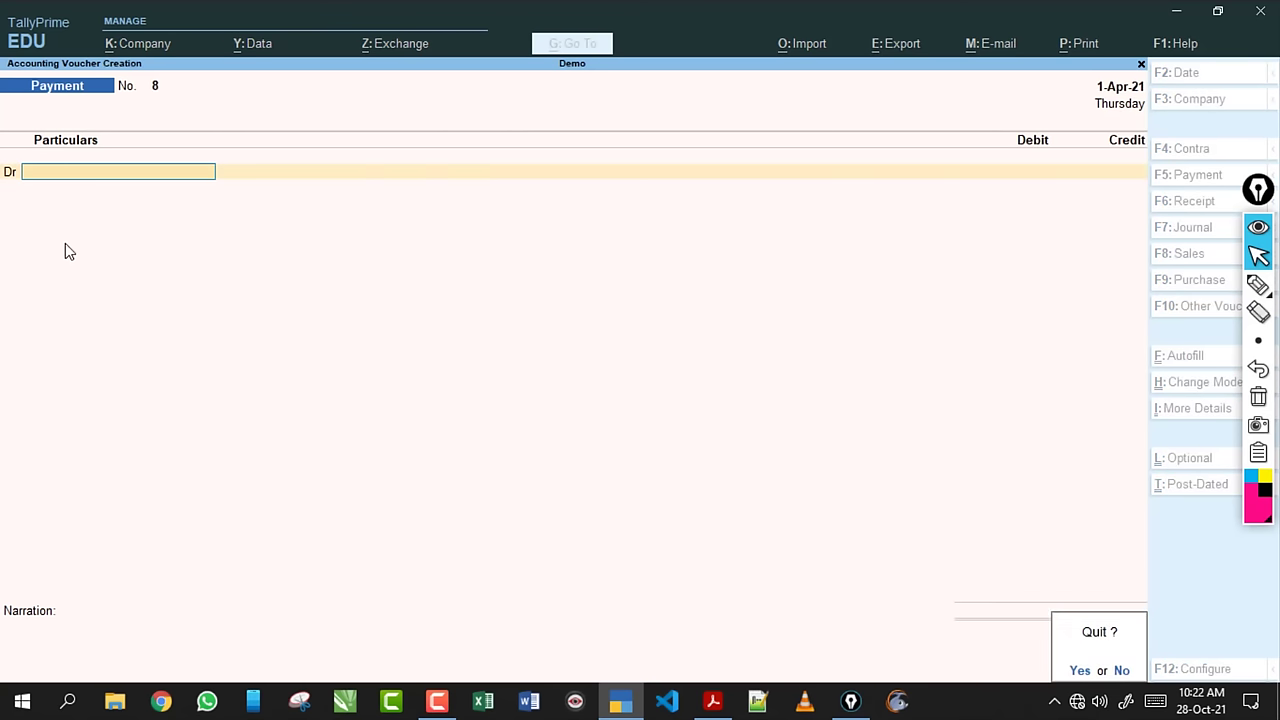
key("y")
Open the Office Table payment voucher 2 from the Day Book and select its Office Table debit ledger.
key("Down")
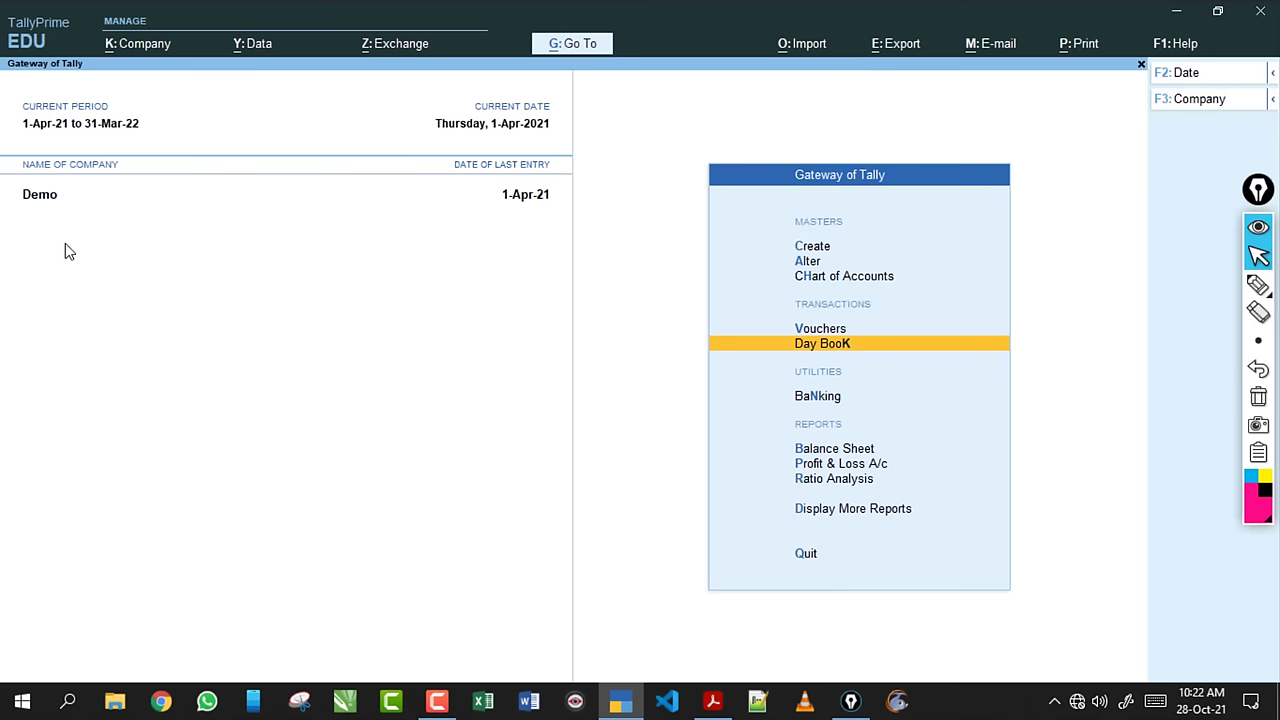
key("Return")
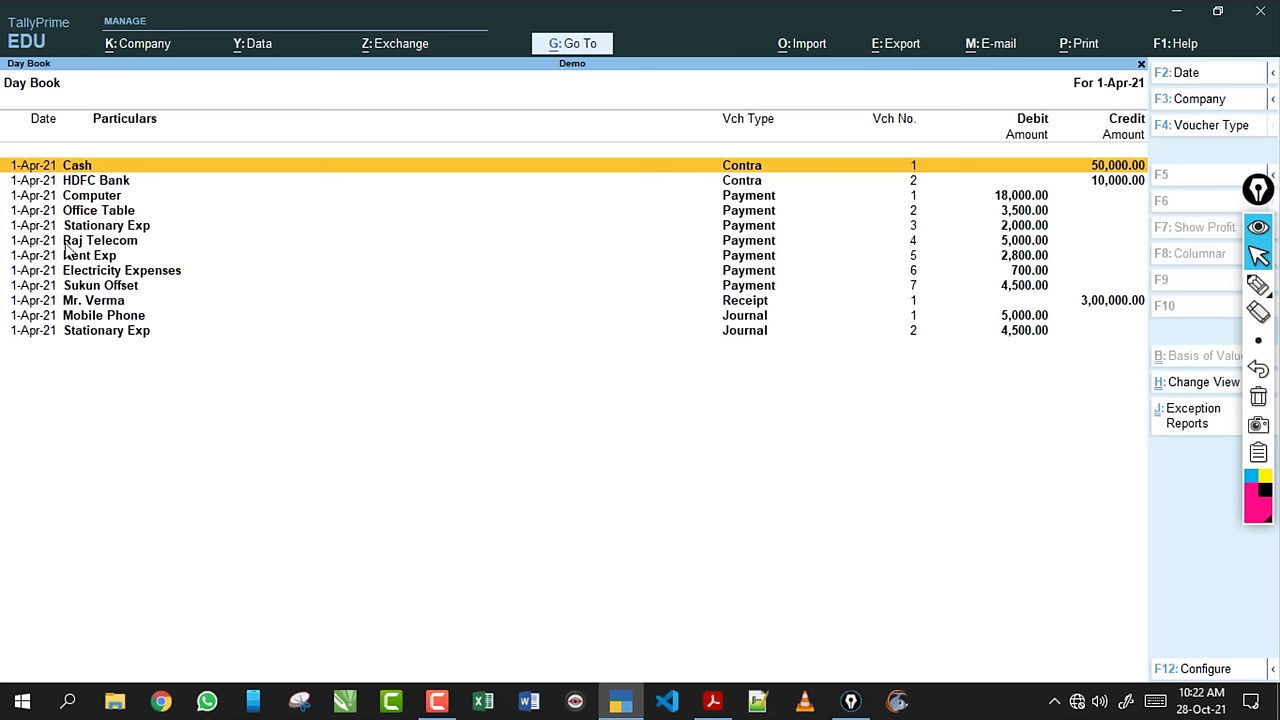
key("Down")
key("Down")
key("Down")
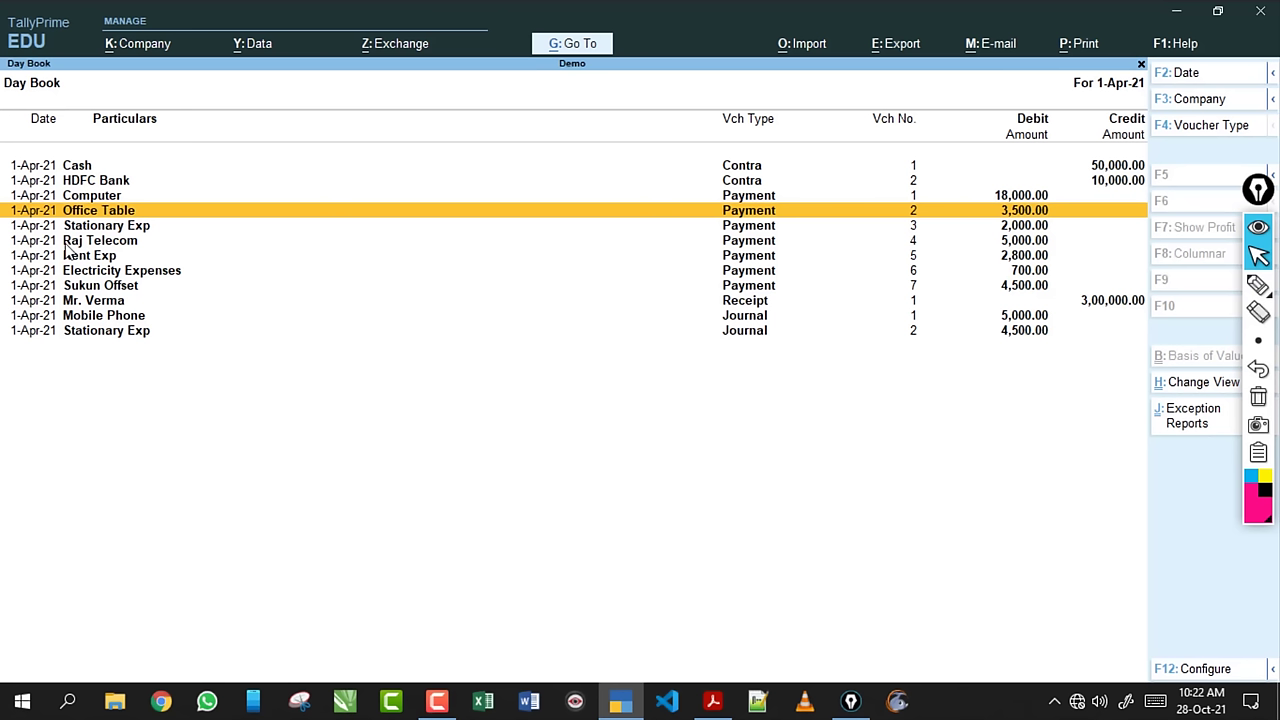
key("Return")
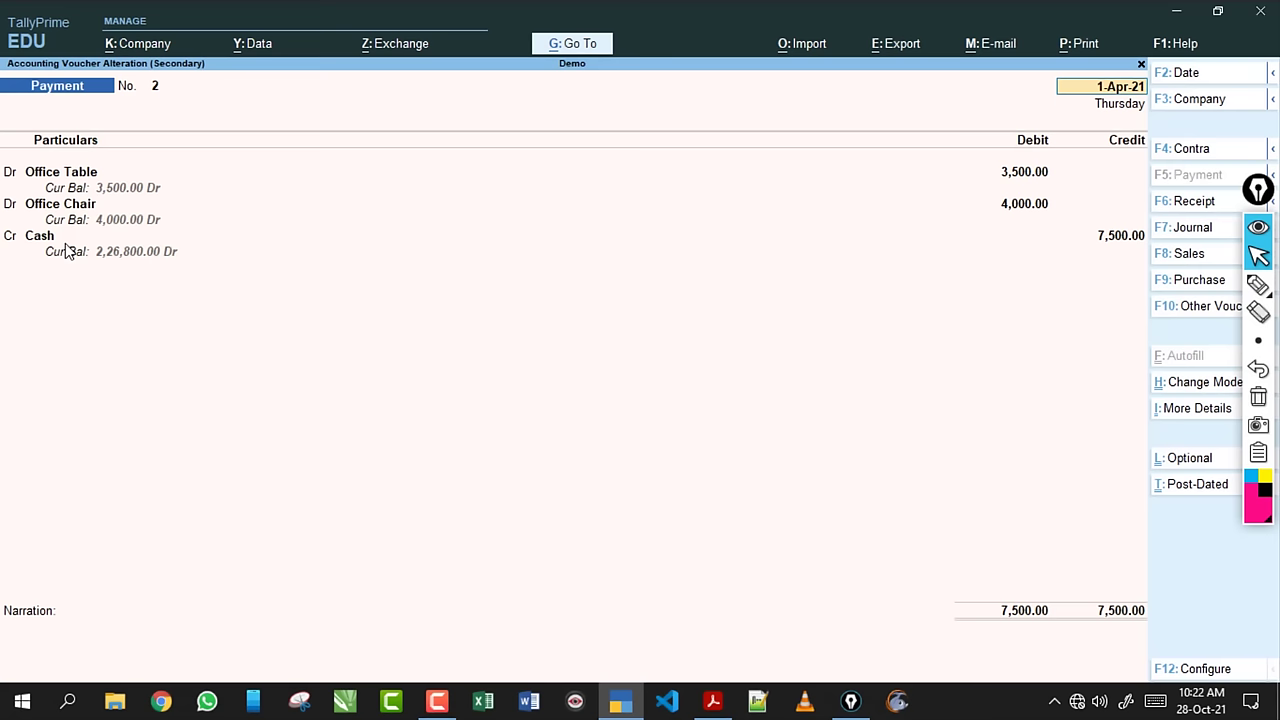
left_click(1020, 178)
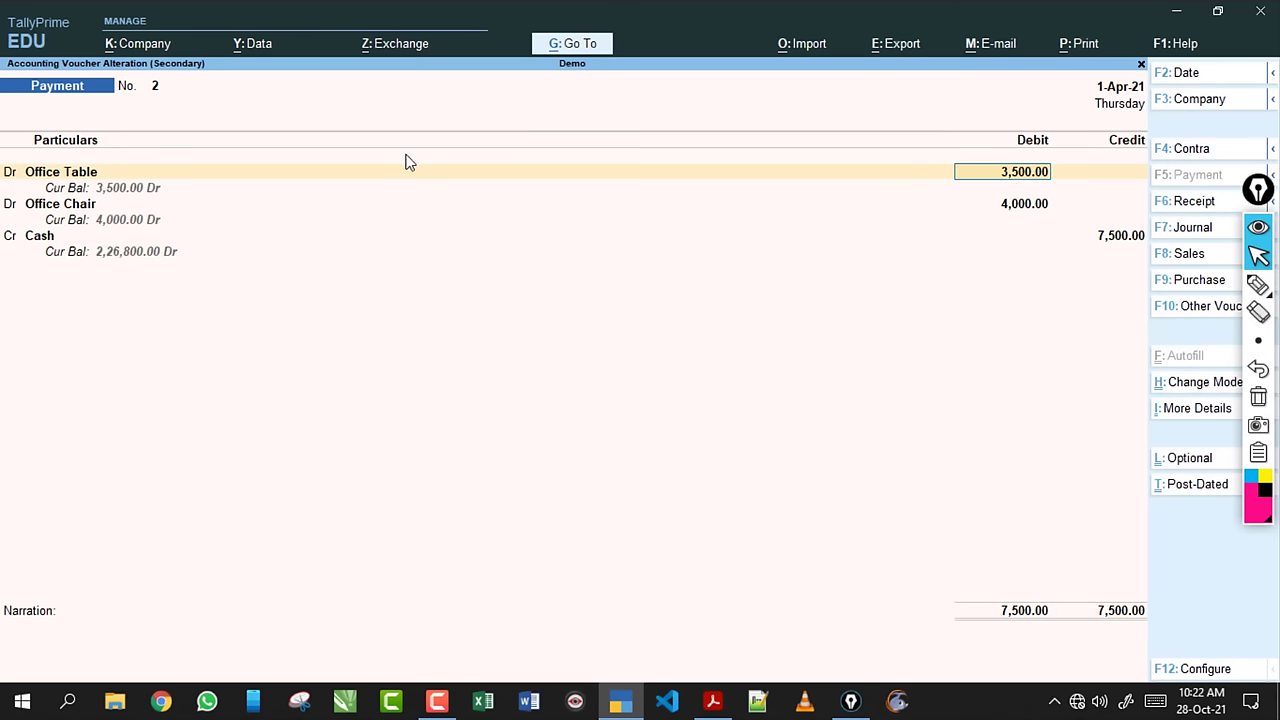
left_click(82, 176)
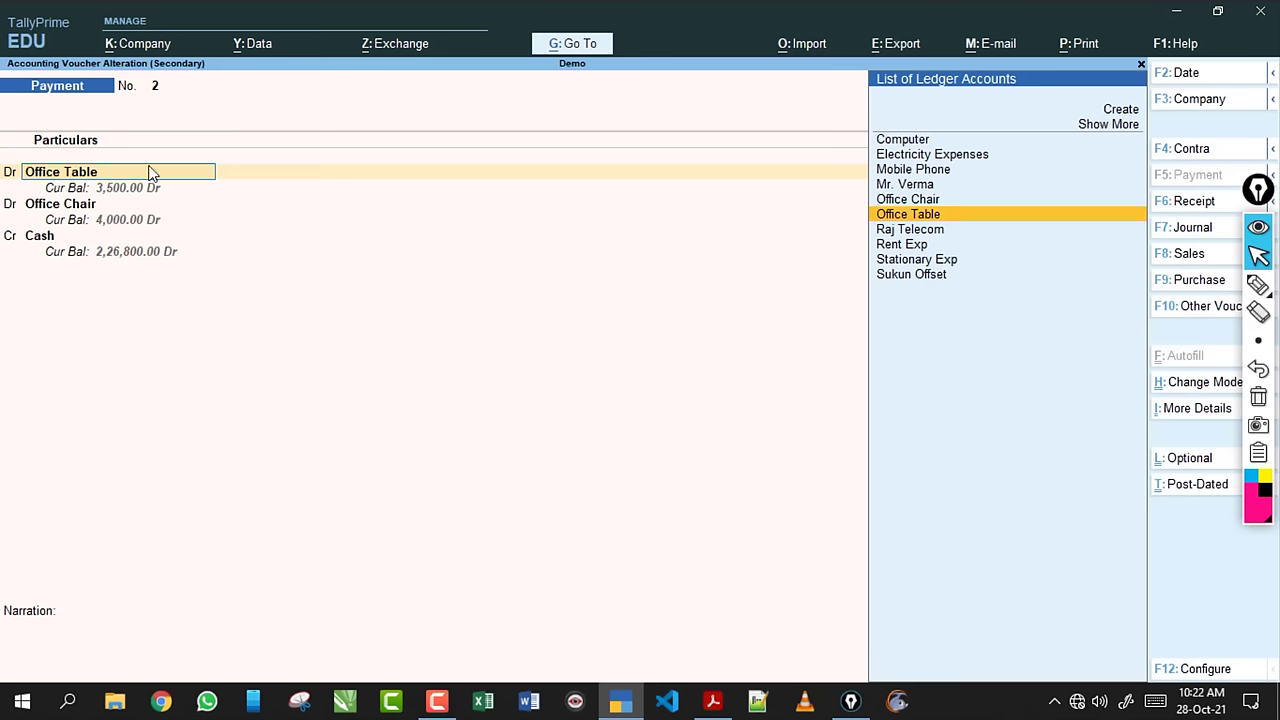
Open the Office Table ledger for alteration from within the voucher and go through its name, alias and group fields.
key("ctrl")
key("ctrl")
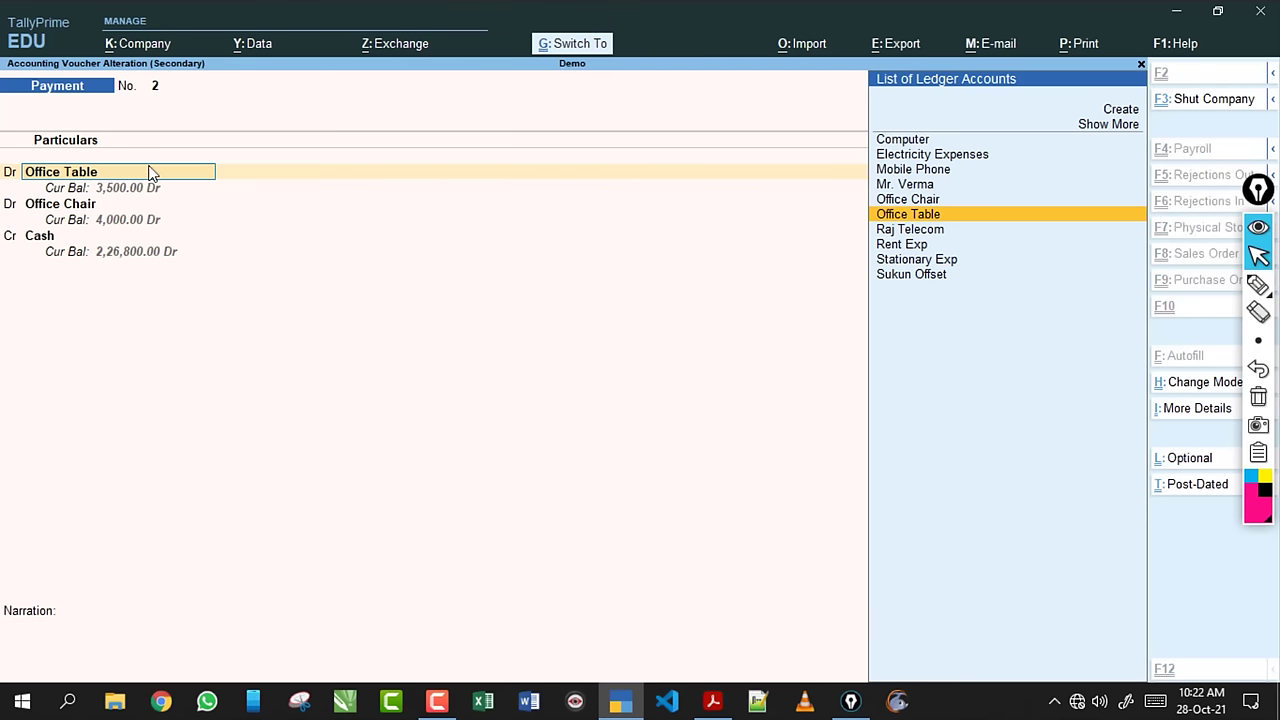
key("ctrl+Return")
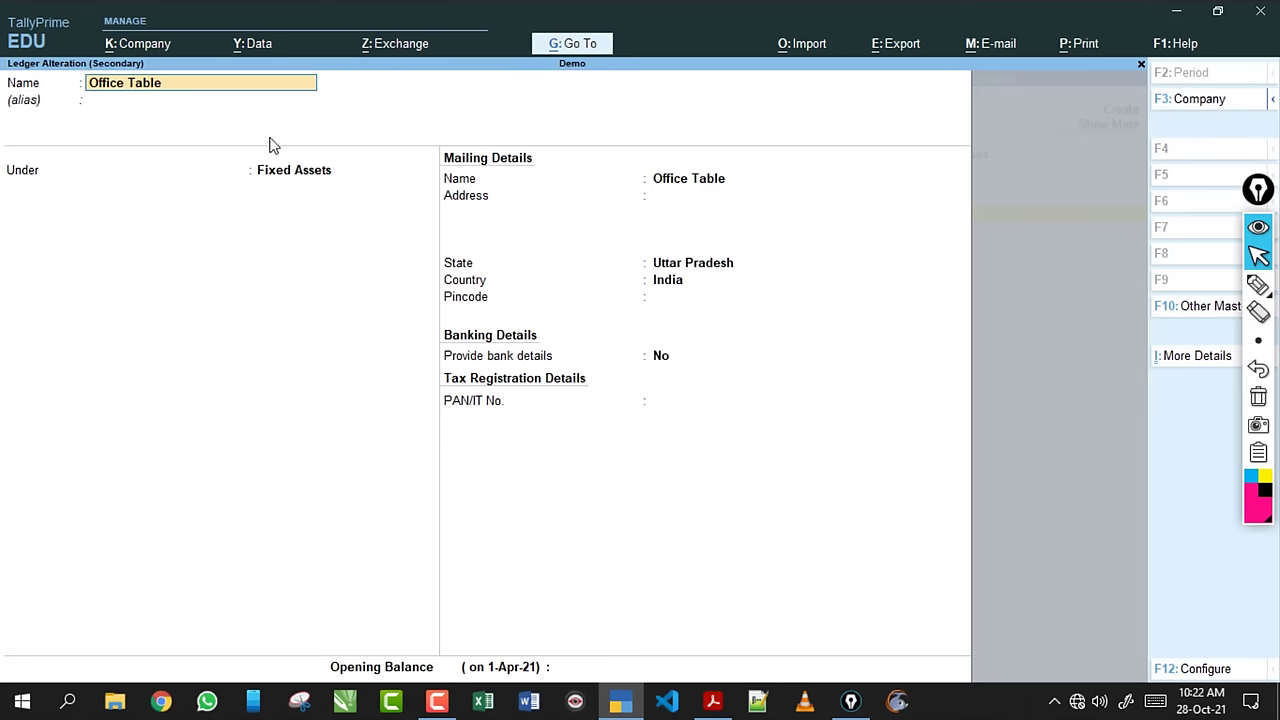
key("Return")
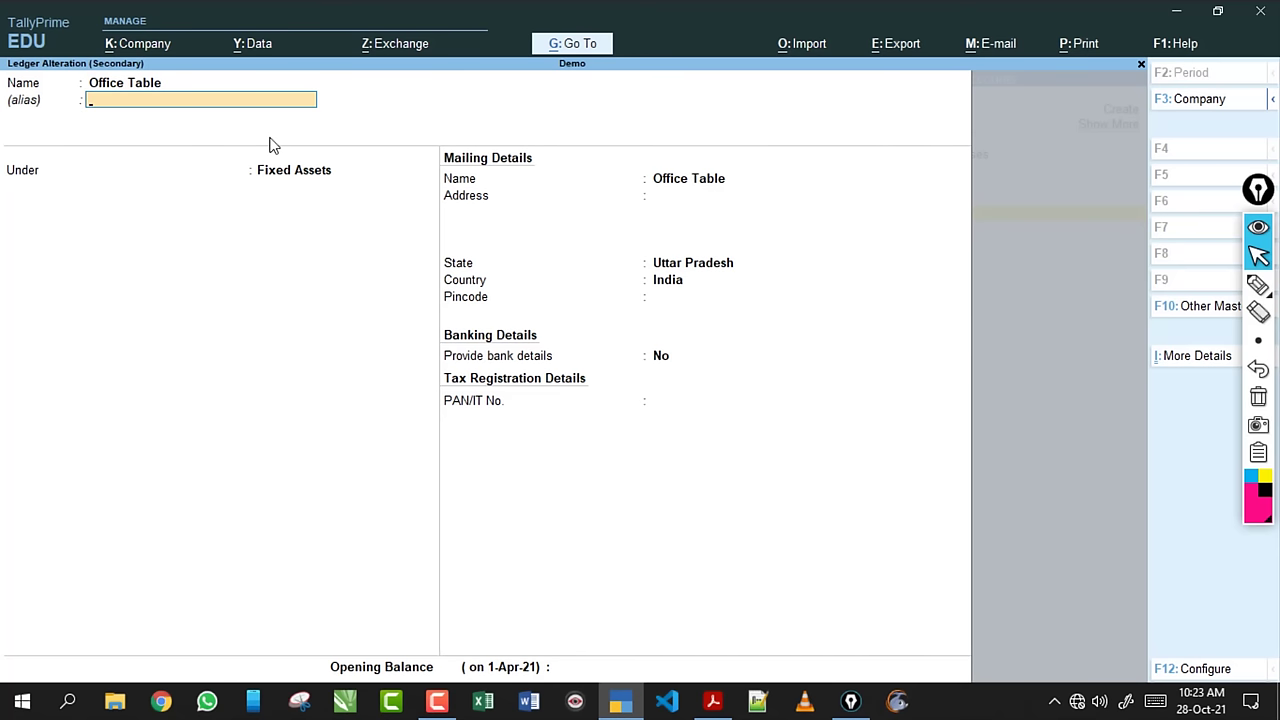
key("Return")
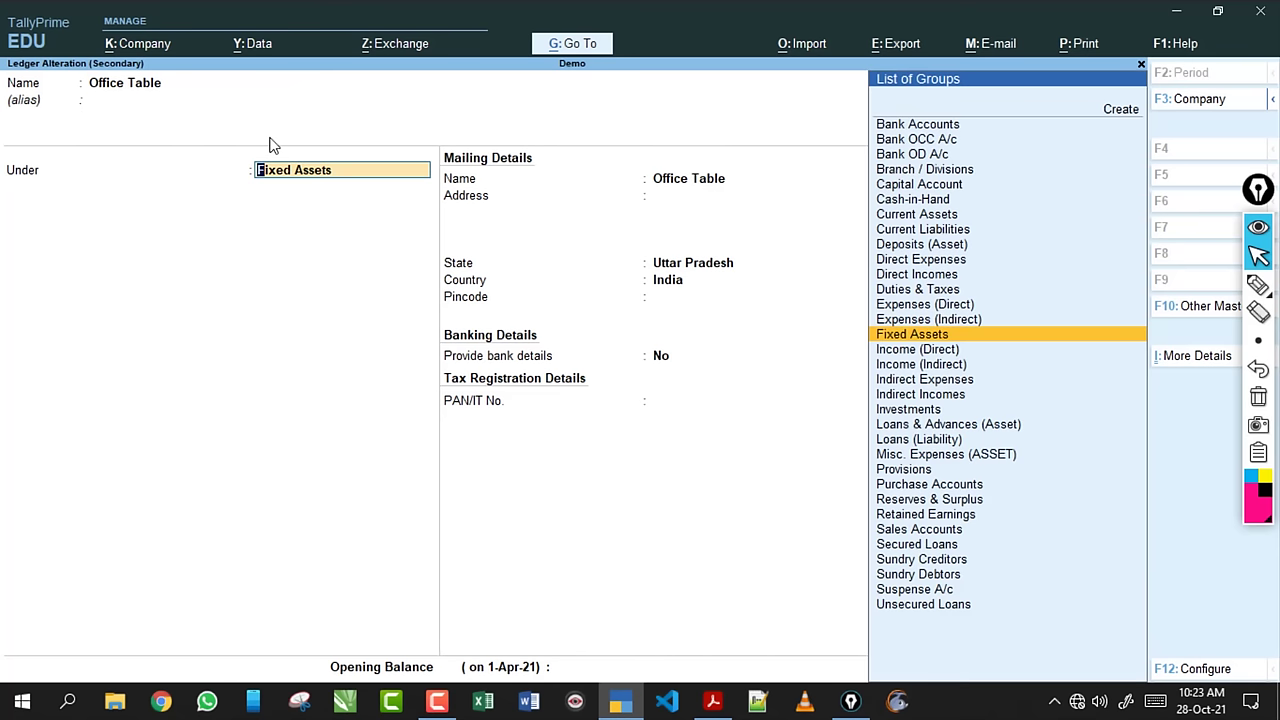
key("Return")
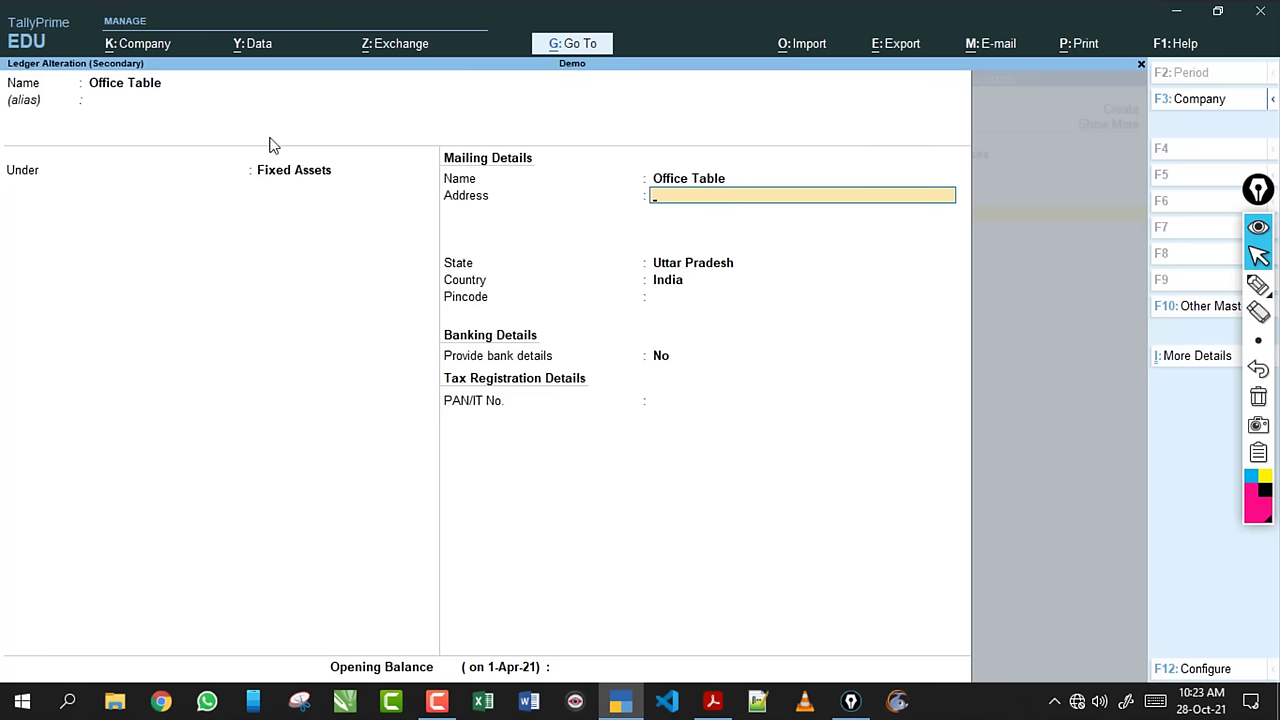
key("ctrl")
left_click(1258, 285)
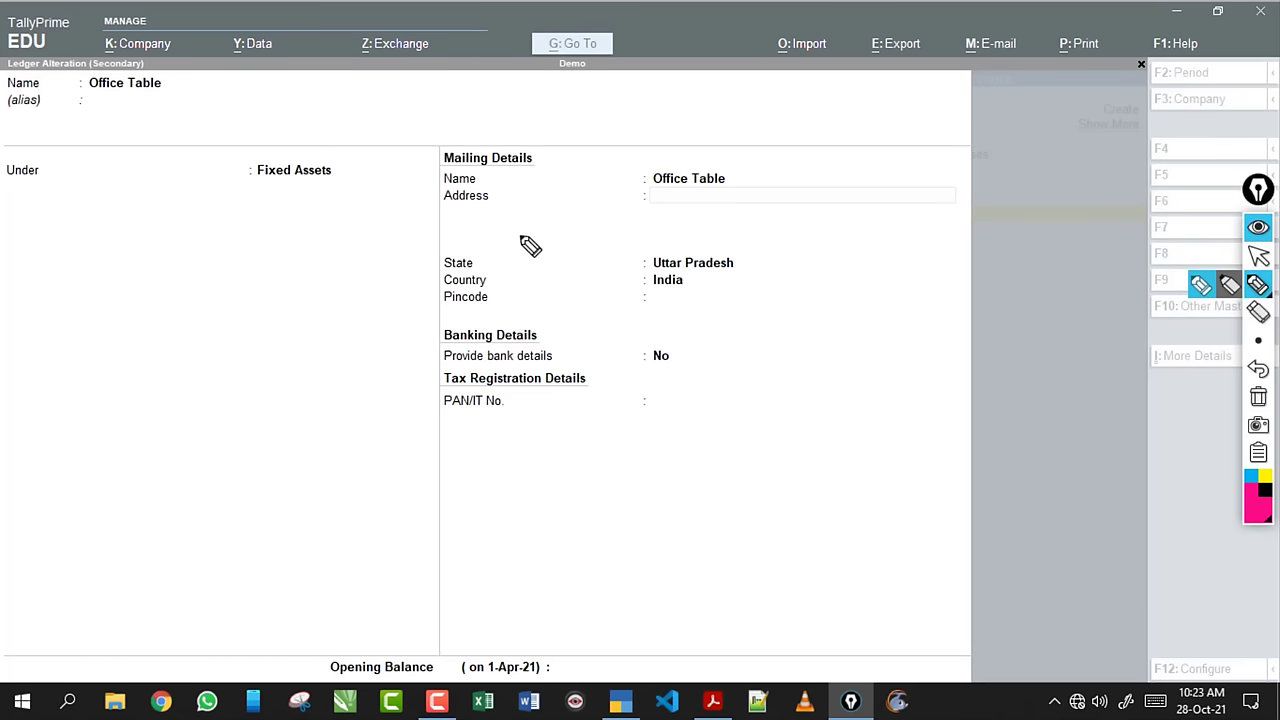
left_click_drag(515, 276, 549, 262)
left_click_drag(520, 258, 548, 257)
left_click_drag(578, 212, 640, 240)
left_click(1258, 397)
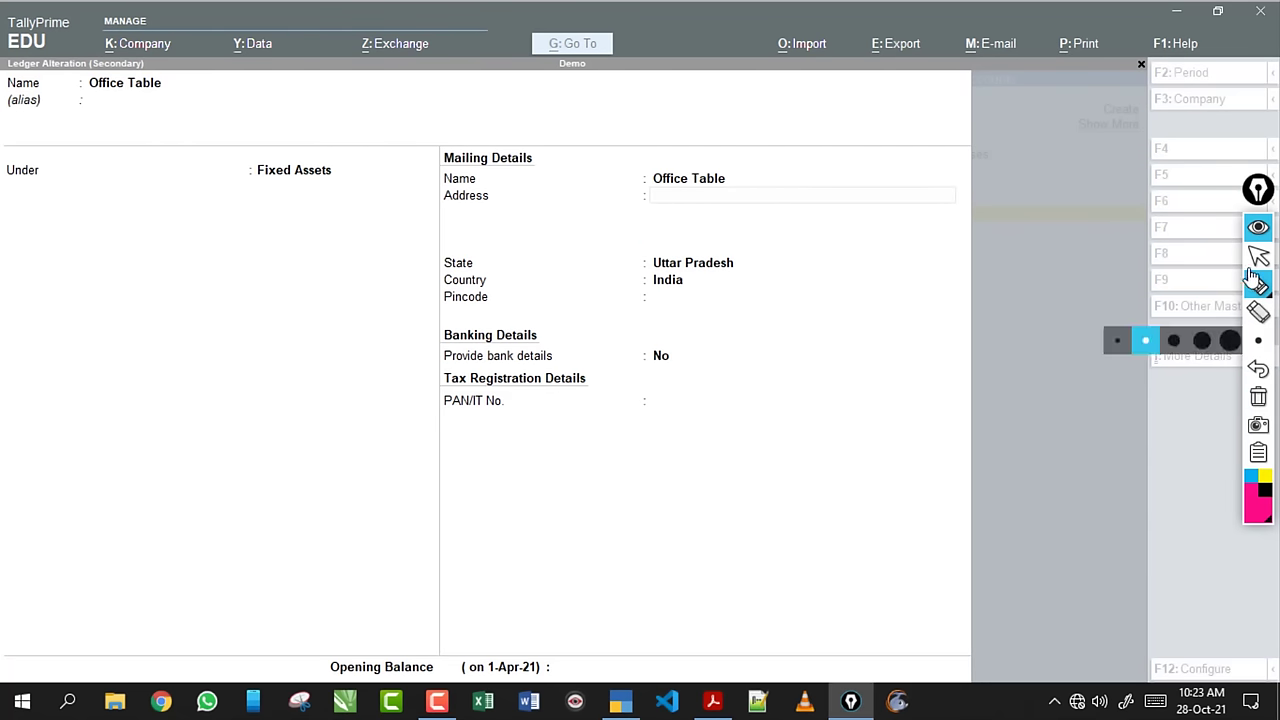
left_click(1258, 256)
left_click(613, 300)
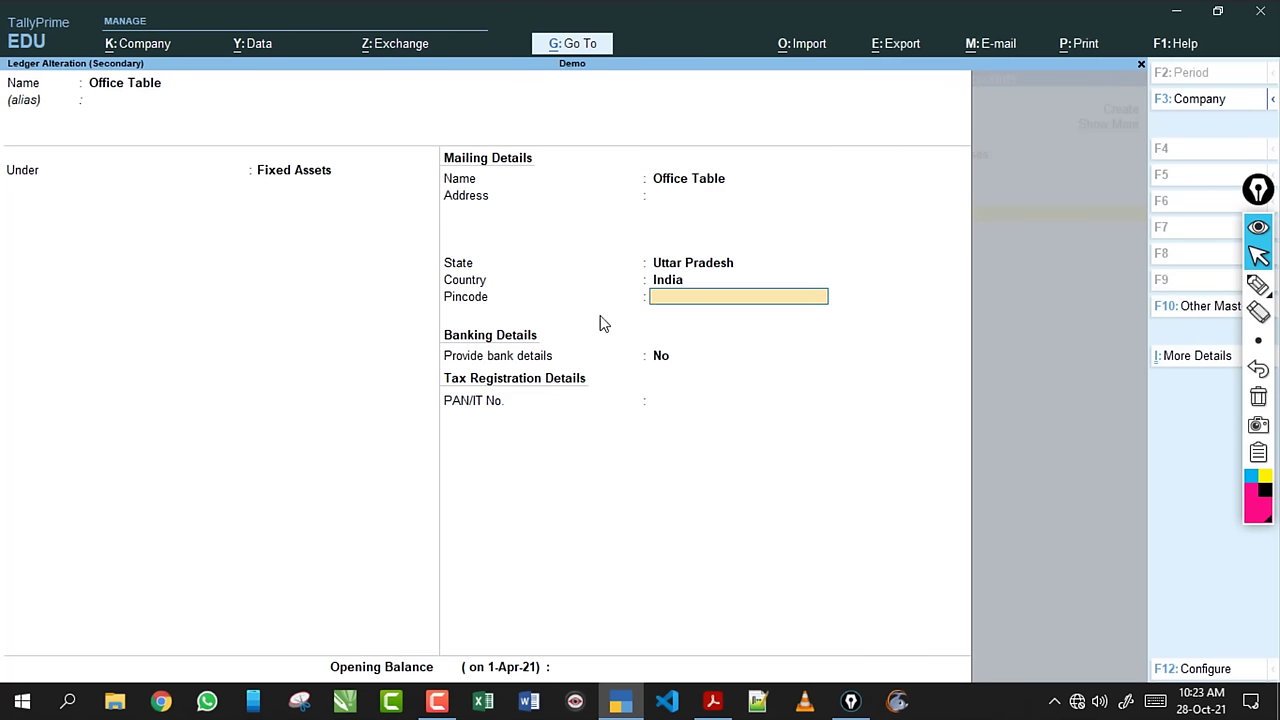
Review the alias, name and parent group of the Office Table ledger and quit its alteration without saving.
left_click(143, 100)
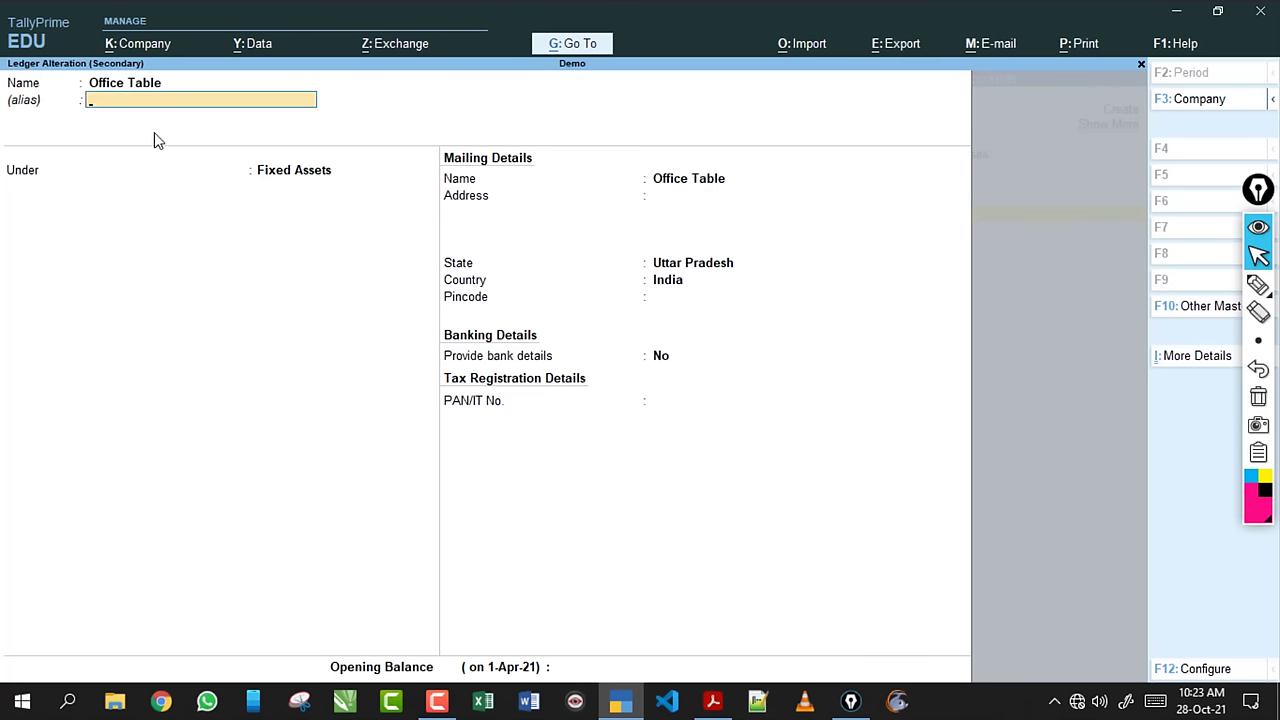
left_click(130, 86)
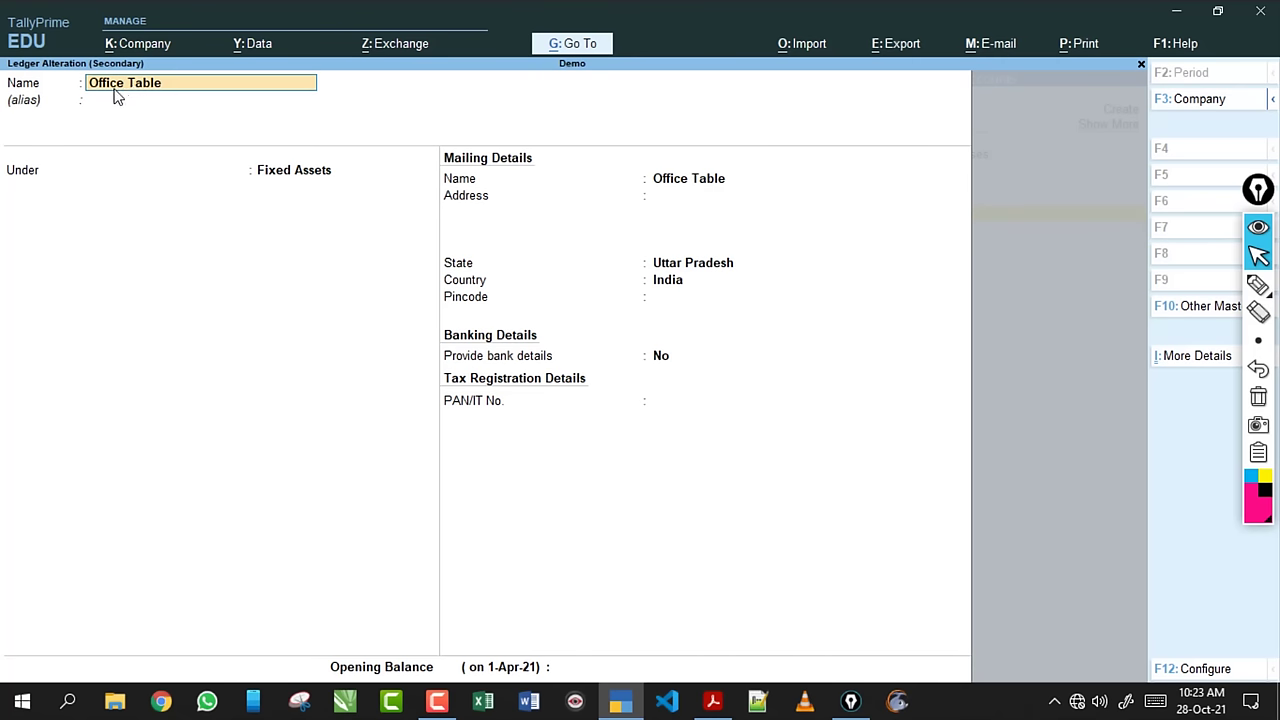
left_click(303, 176)
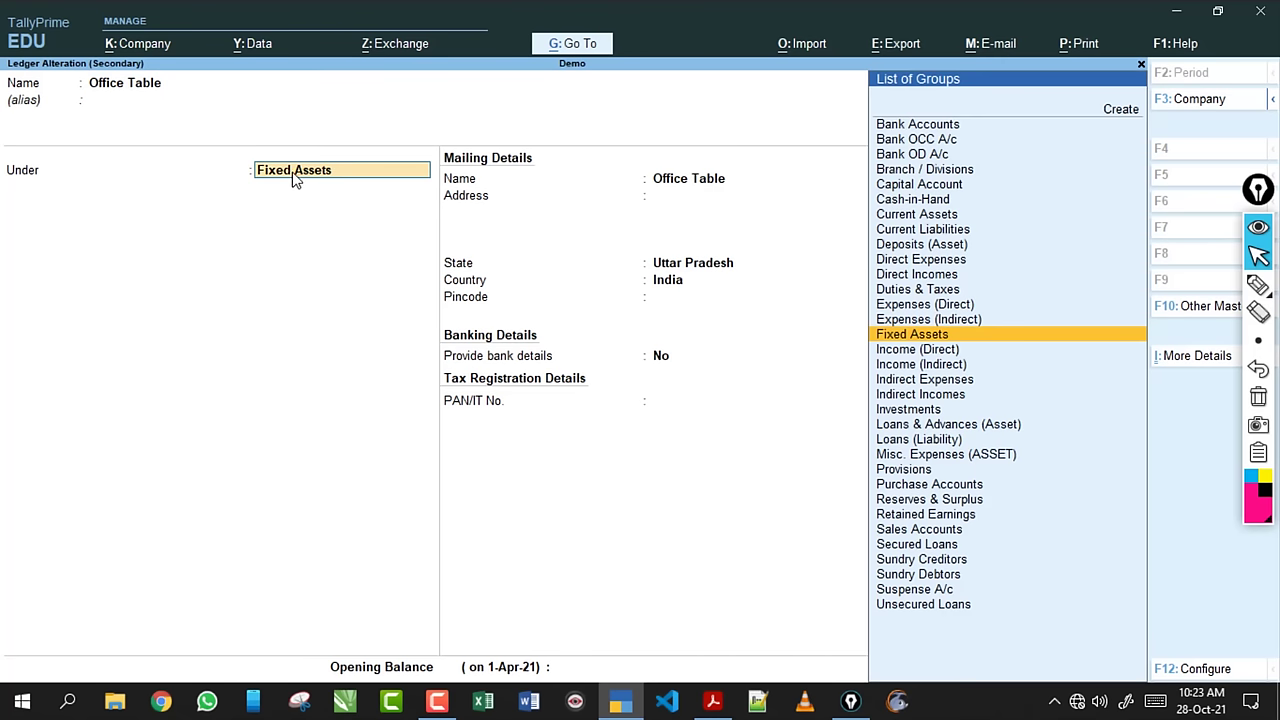
key("BackSpace")
key("Escape")
key("y")
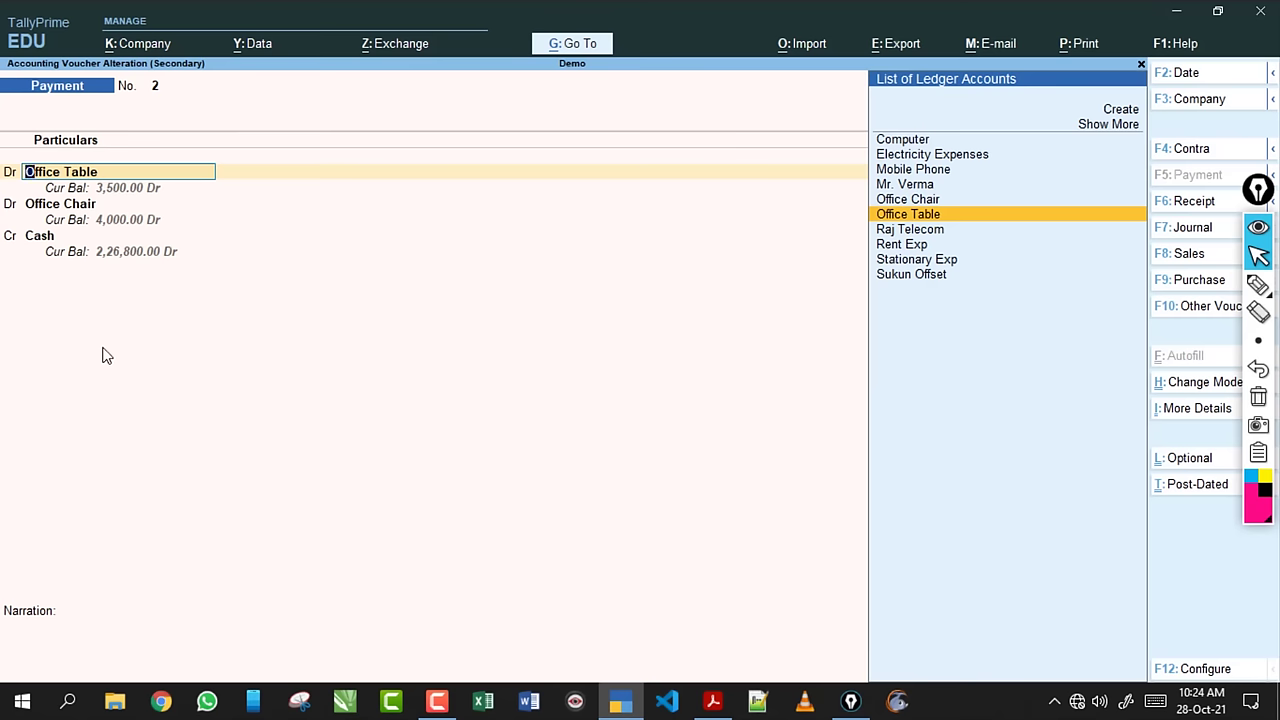
Delete payment voucher 2 covering the Office Table and Office Chair purchase.
key("alt")
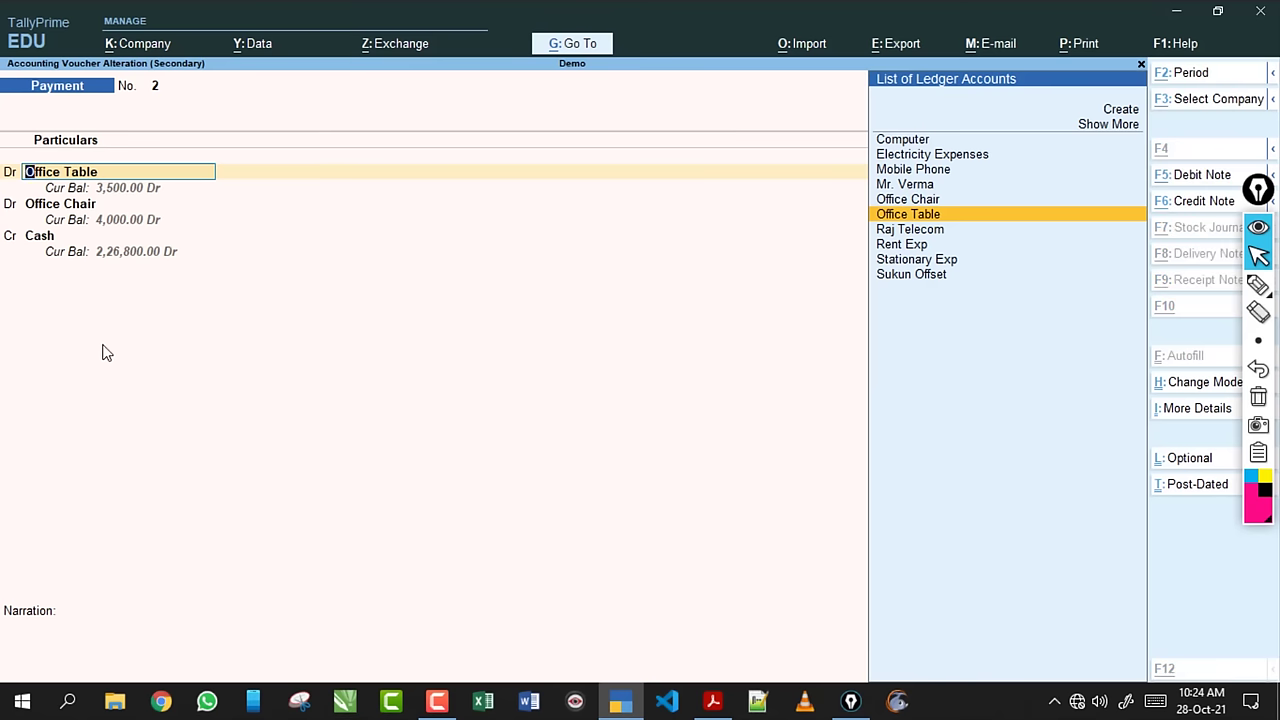
key("alt+d")
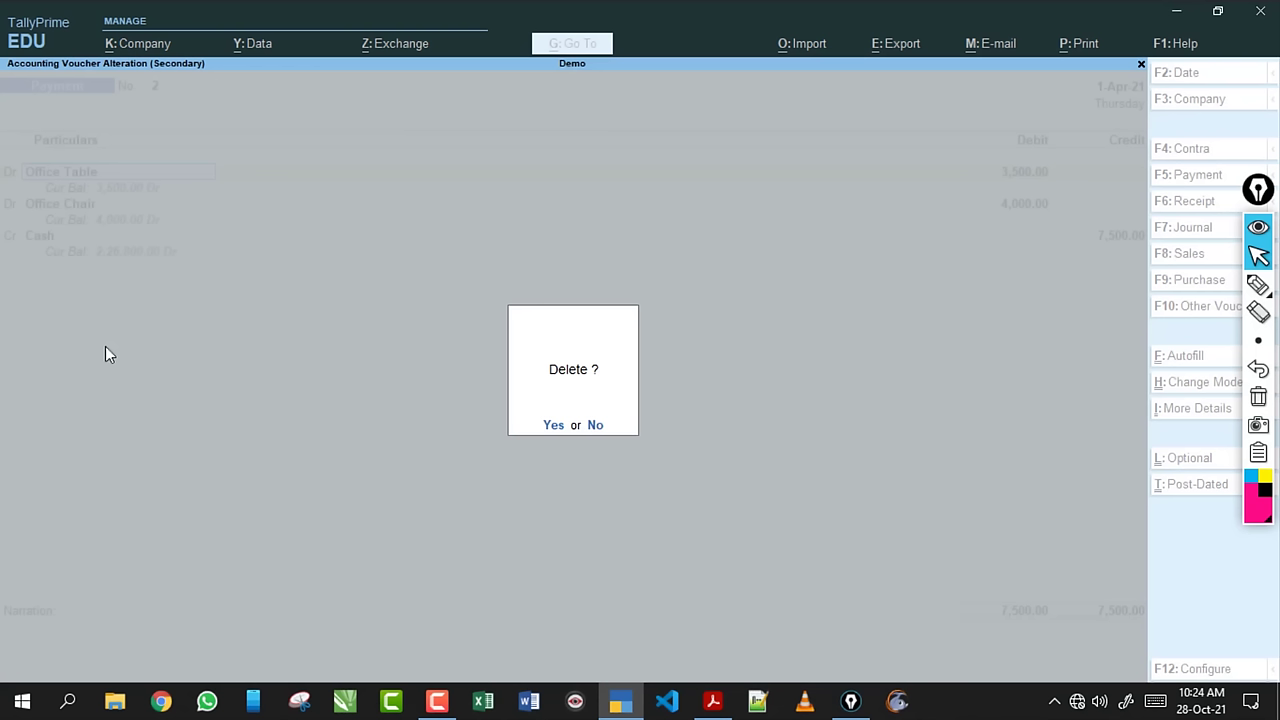
left_click(554, 425)
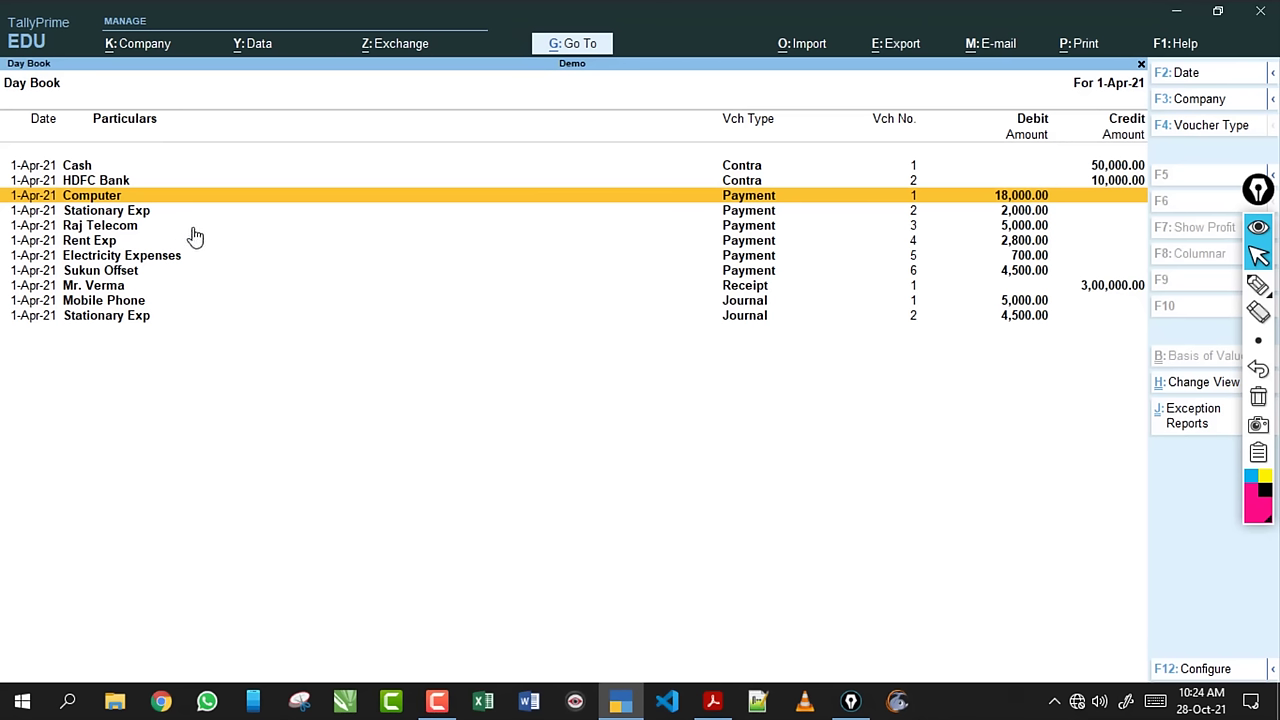
Leave the Day Book and bring up the list of ledgers for master alteration.
key("Escape")
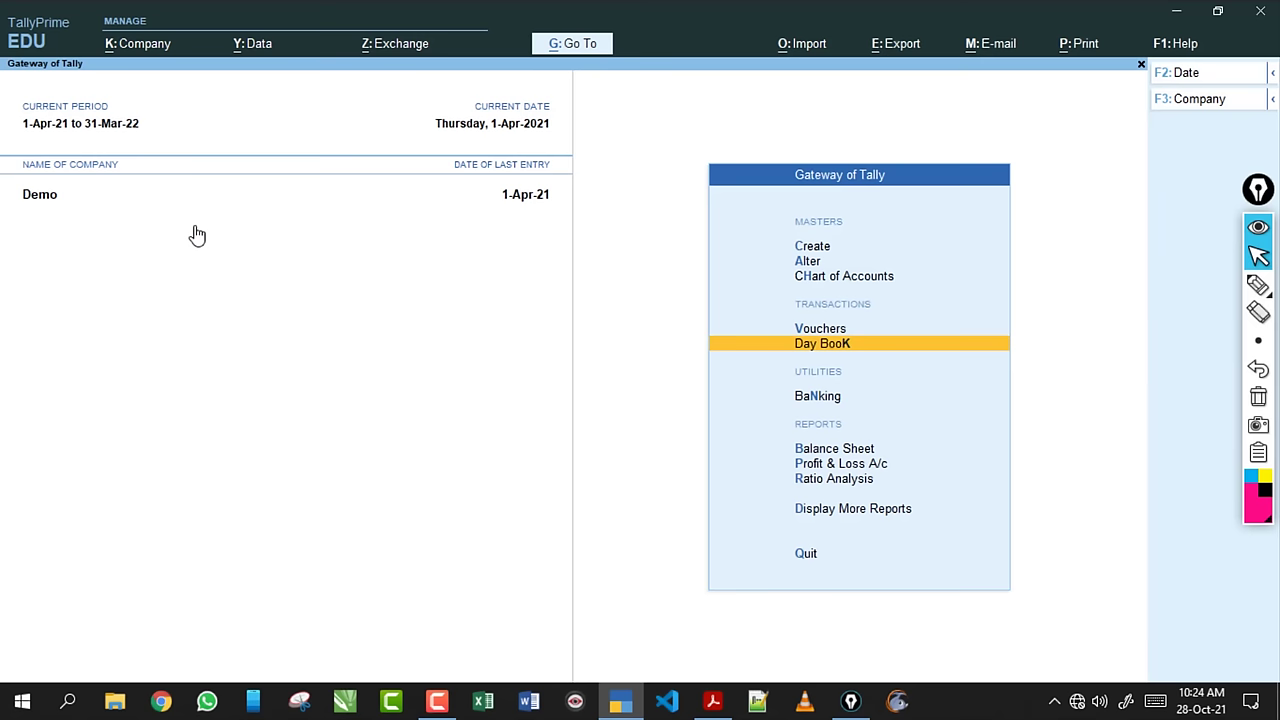
key("Up")
key("Up")
key("Up")
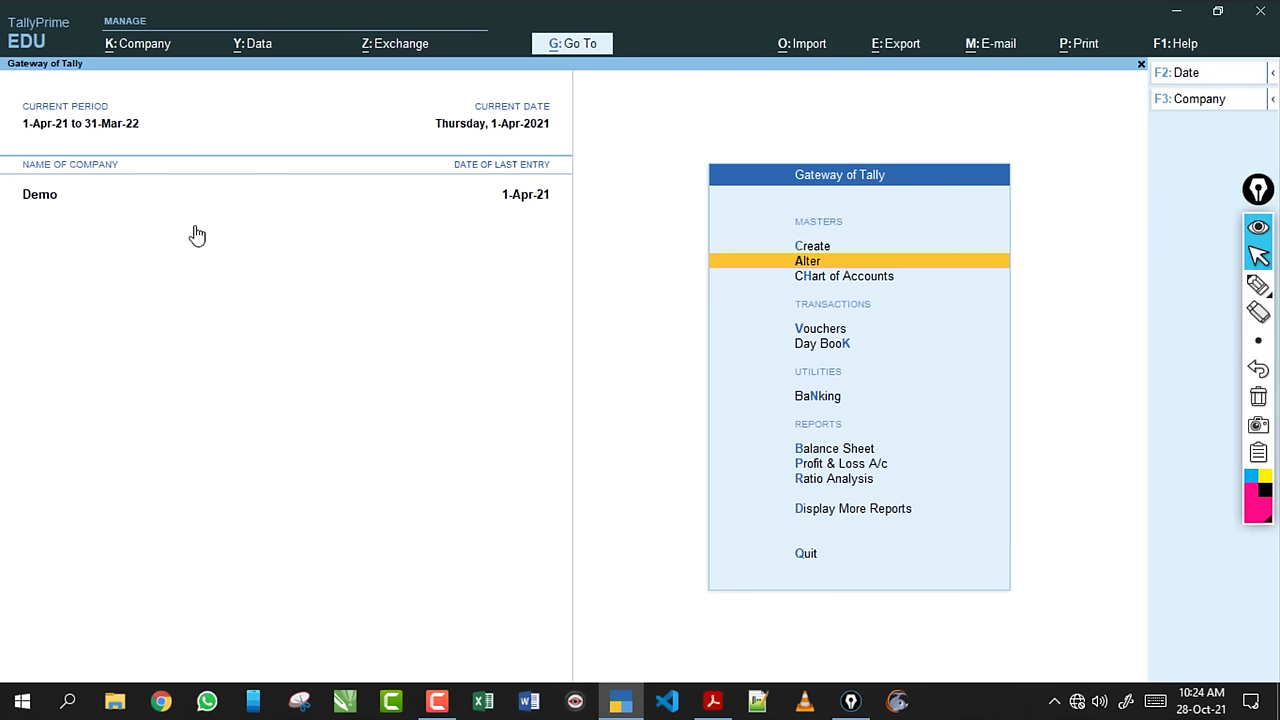
key("Up")
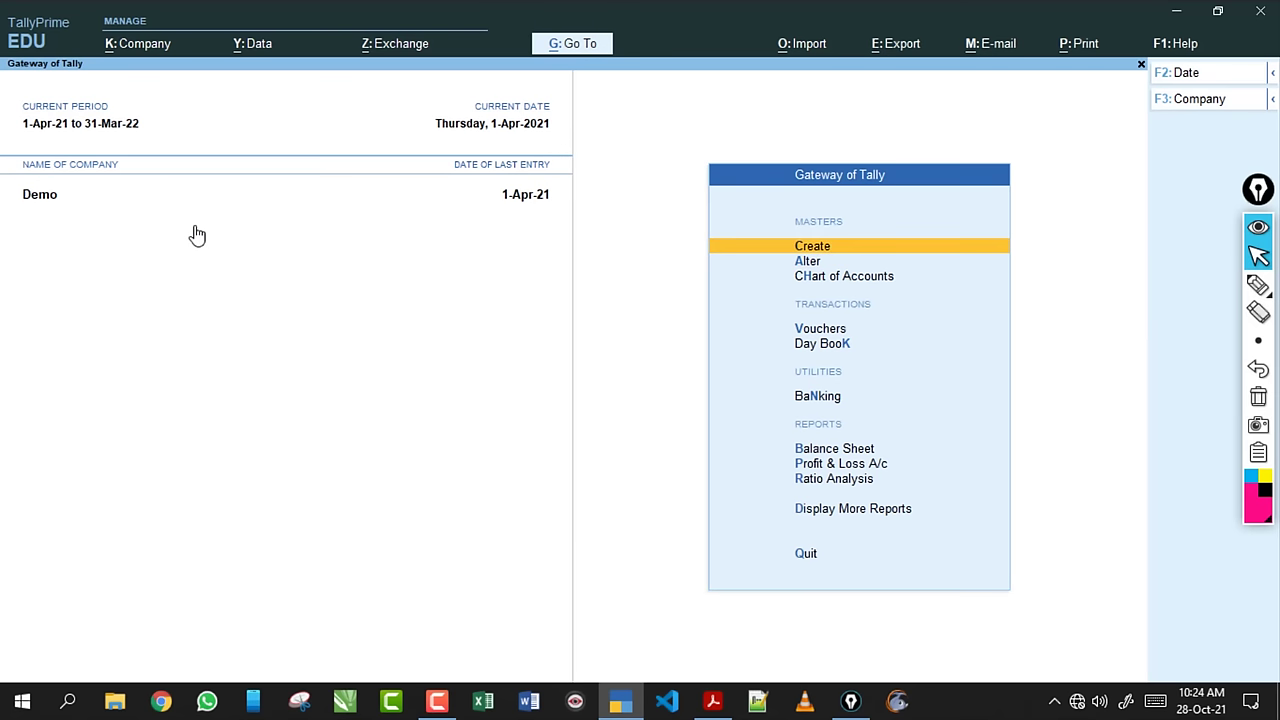
key("Down")
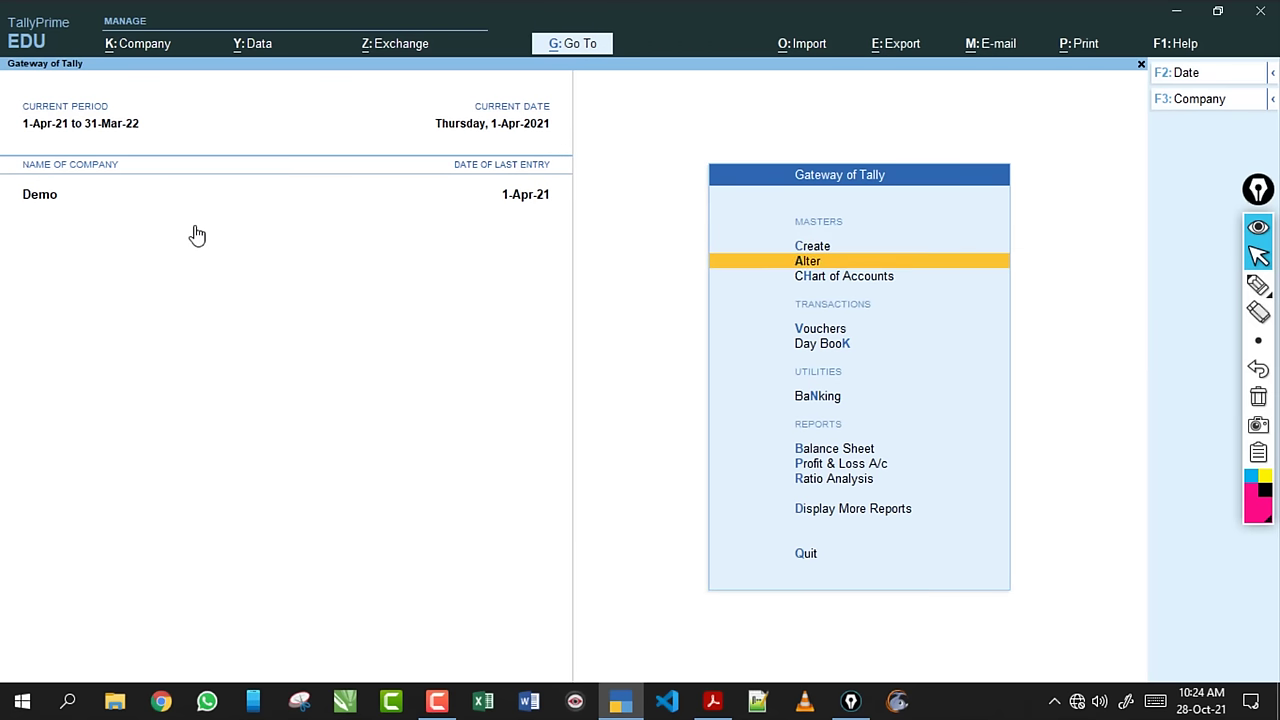
key("Return")
key("Down")
key("Return")
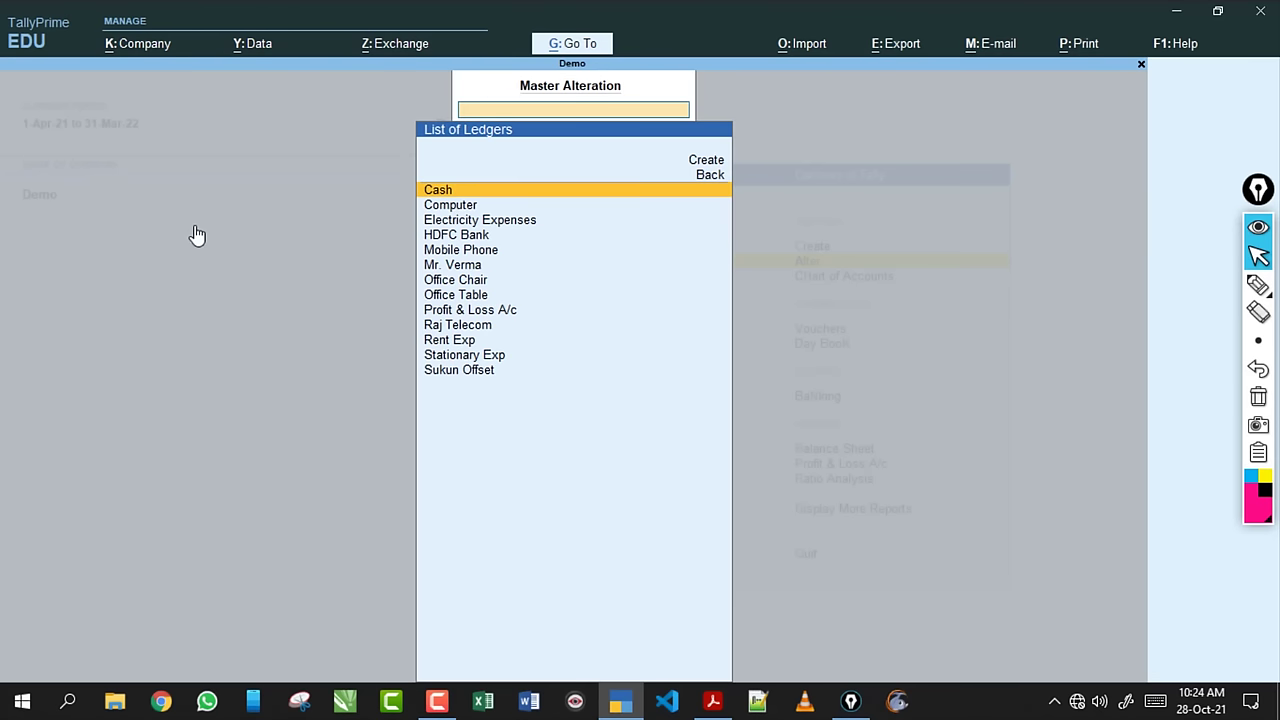
Open the Office Chair ledger for alteration from the list of ledgers.
key("Down")
key("Down")
key("Down")
key("Down")
key("Down")
key("Down")
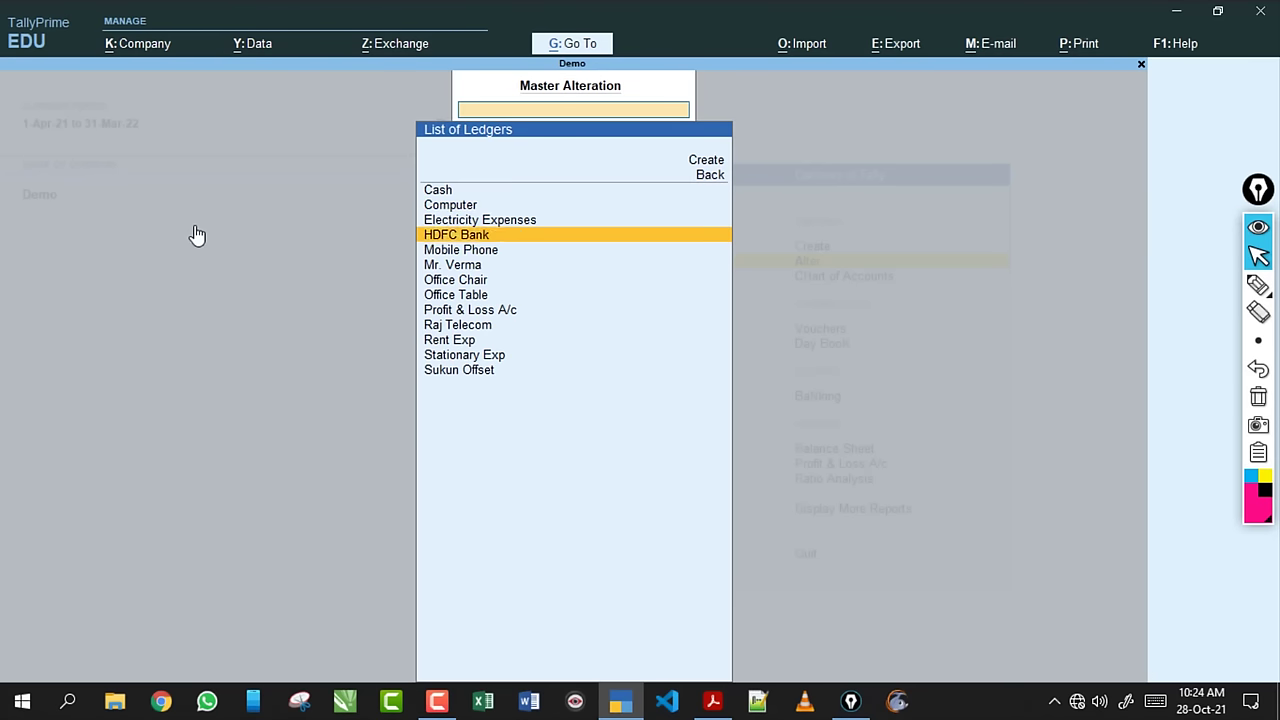
key("Down")
key("Up")
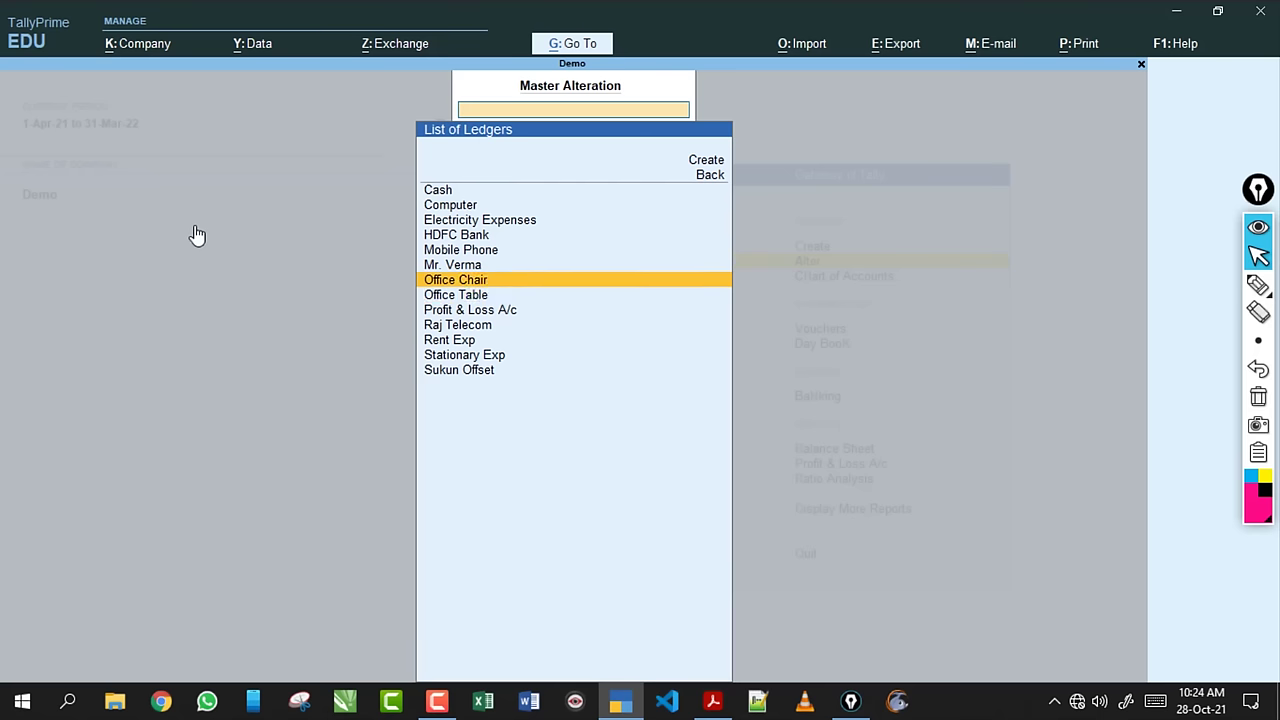
key("Down")
key("Up")
key("Return")
key("ctrl")
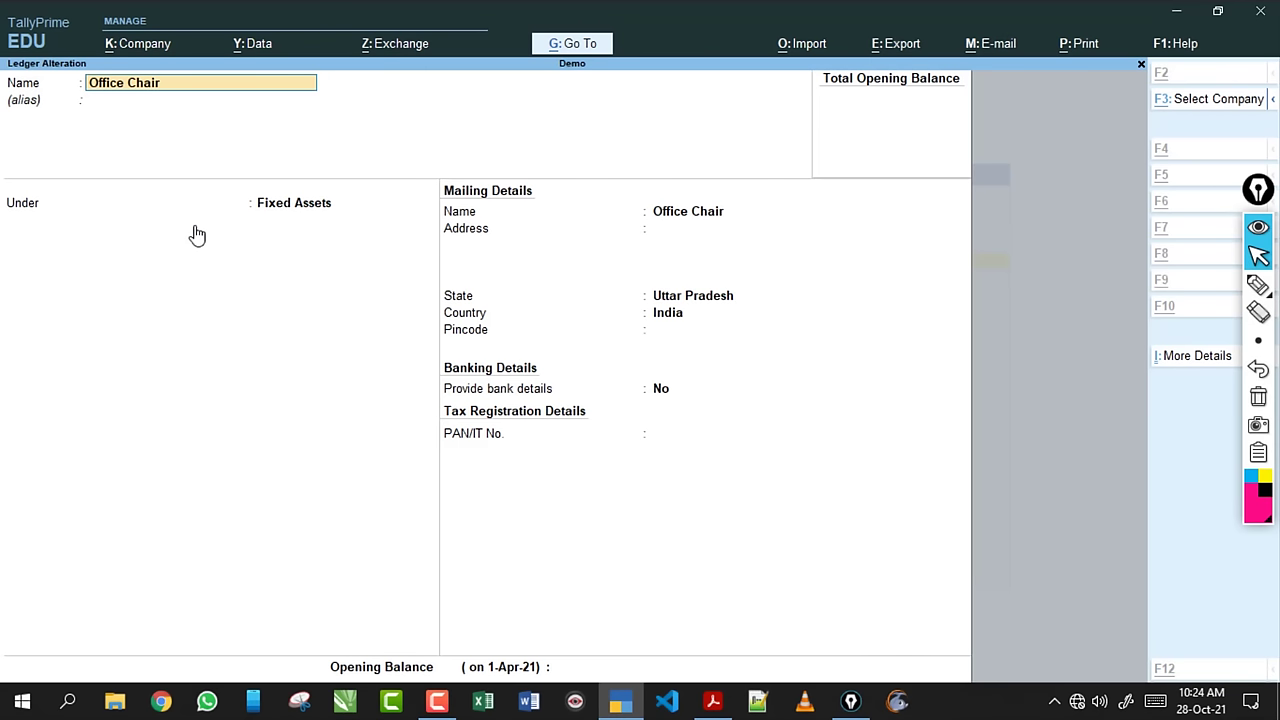
Request deletion of the Office Chair ledger, decline it and return to the Gateway of Tally.
key("alt+d")
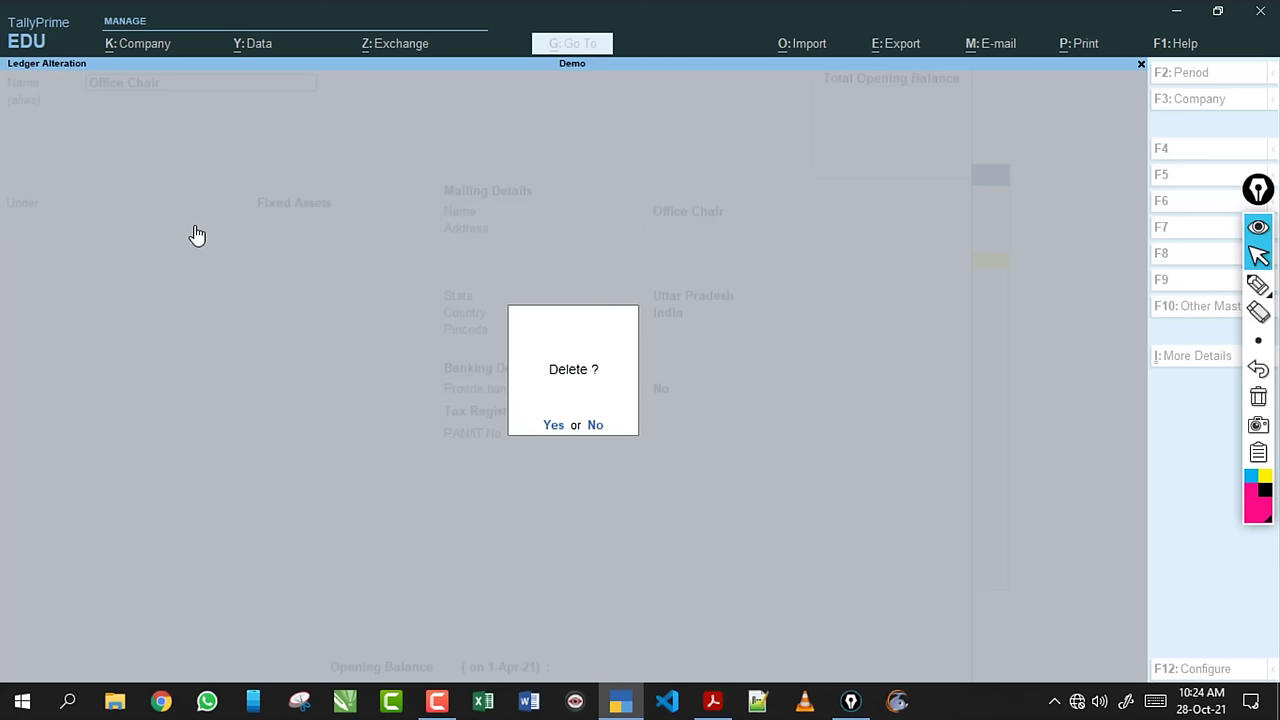
key("n")
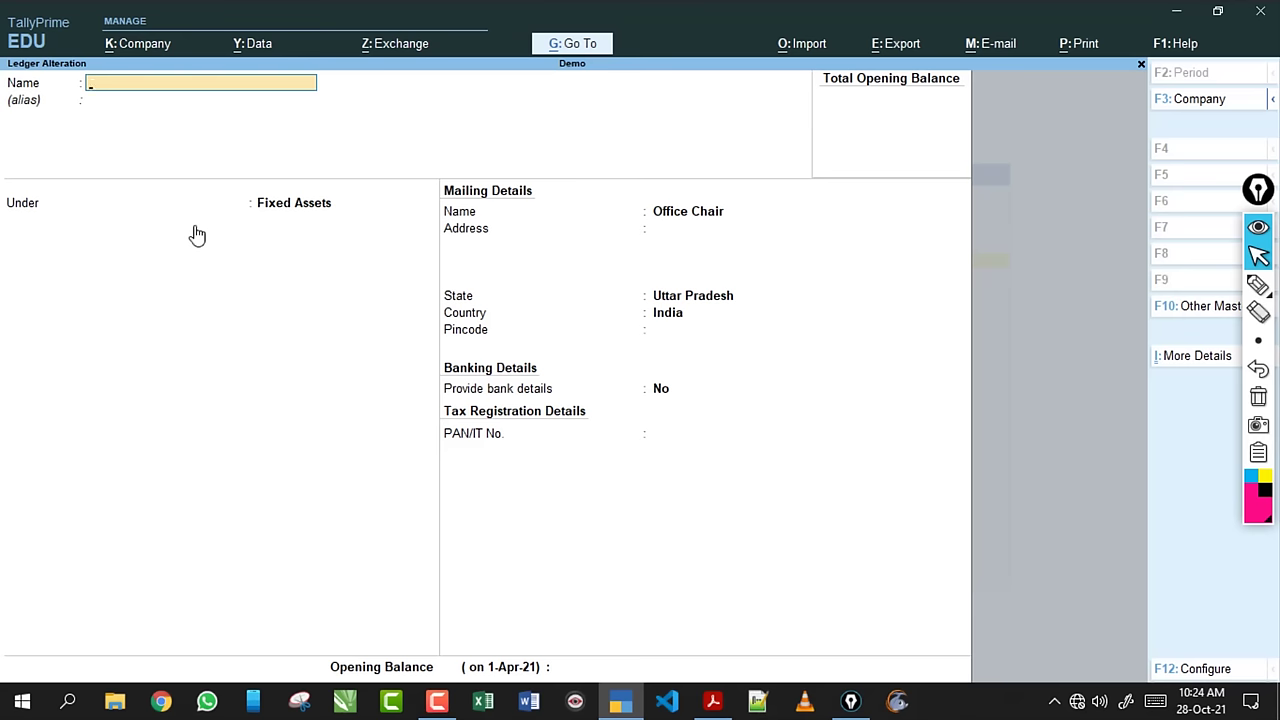
key("Escape")
key("Escape")
key("Escape")
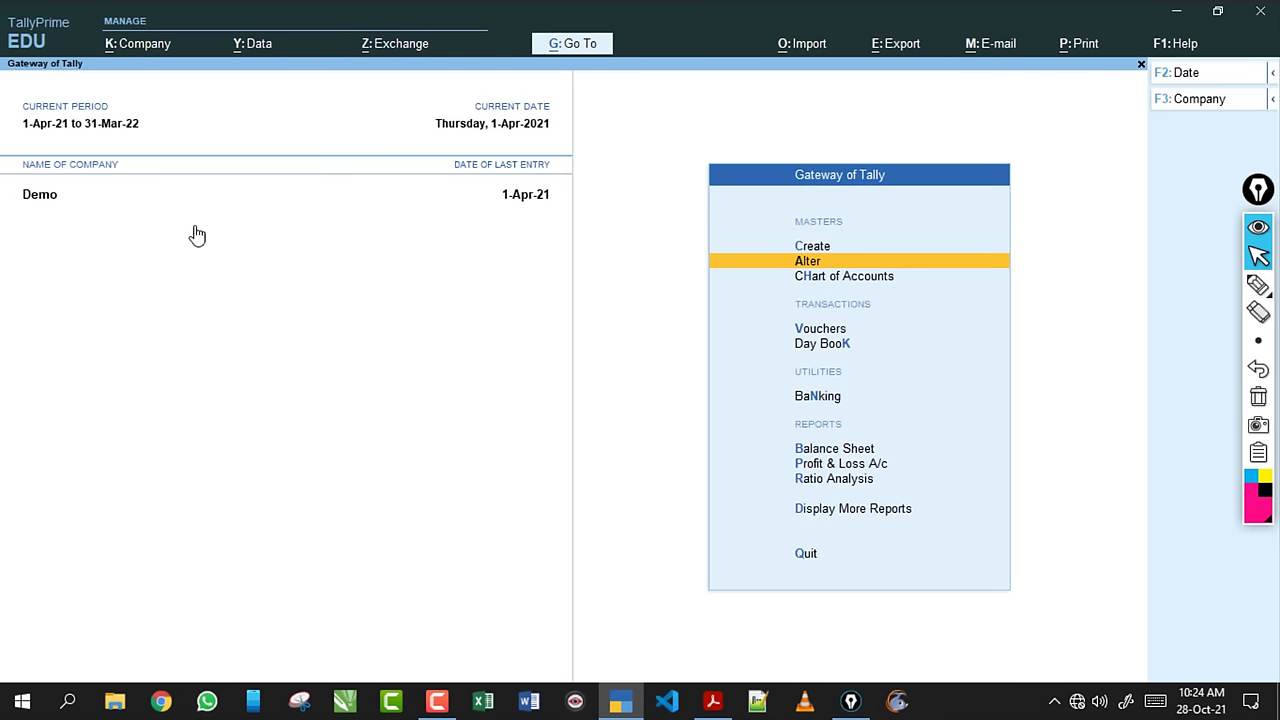
Start a new payment voucher and filter the debit ledger accounts by "Of".
key("Up")
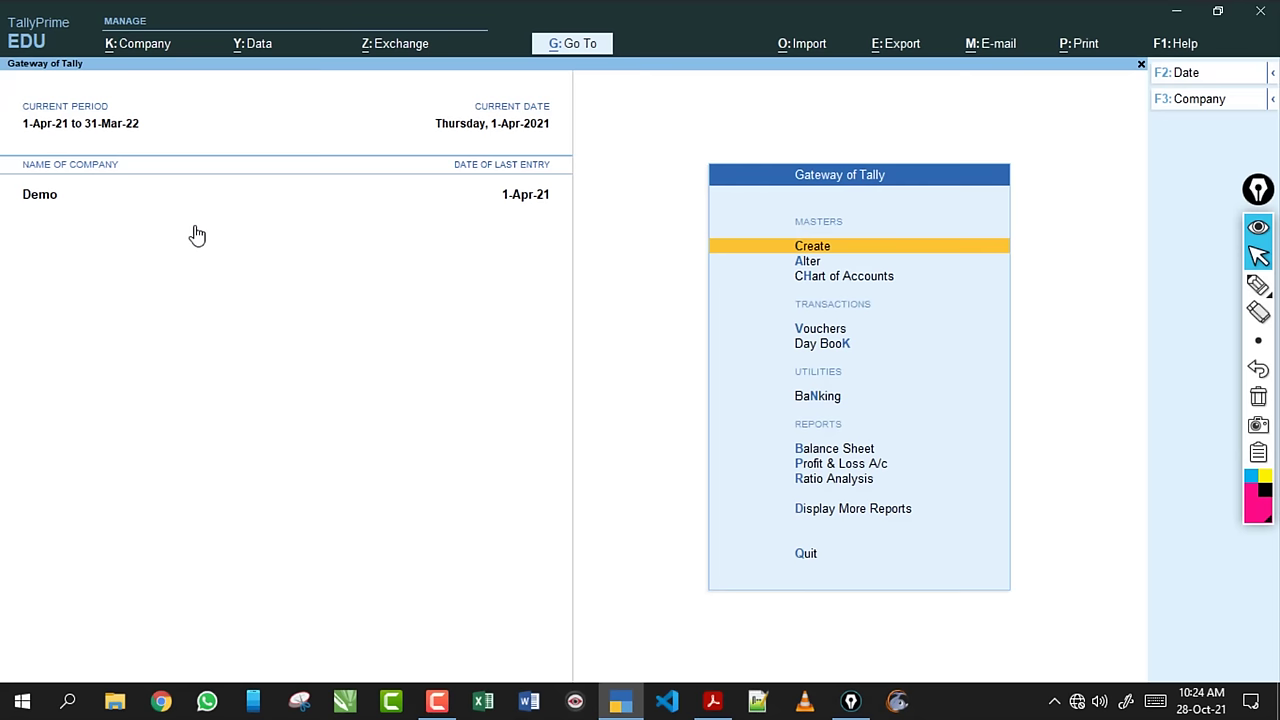
key("v")
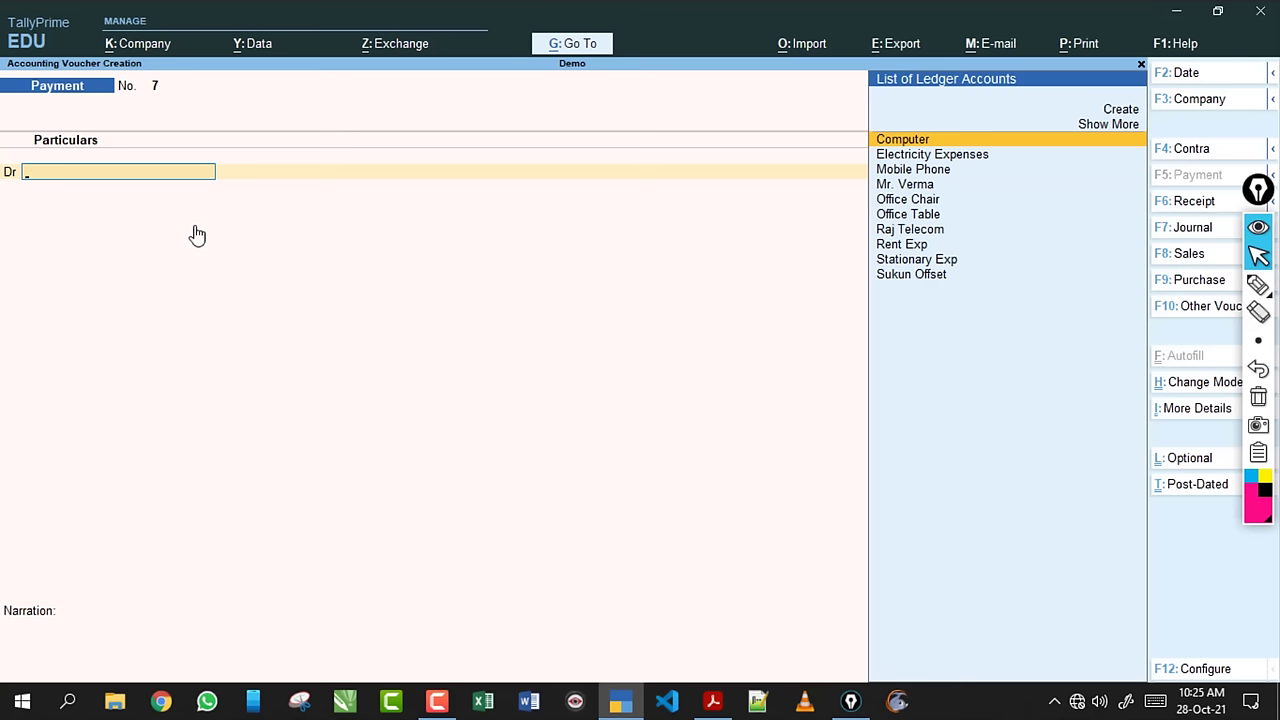
type("Of")
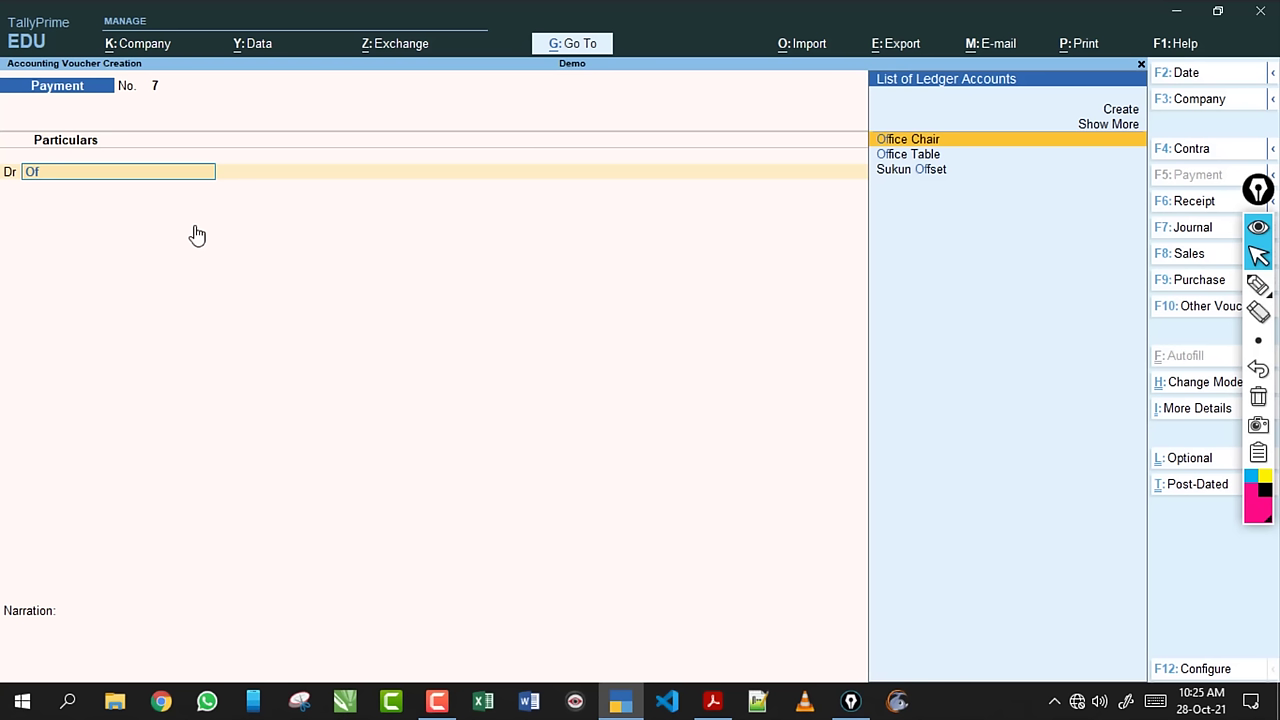
Handwrite and circle date notes such as 1-4 and 2-4 over the payment voucher with the annotation pen, and clear all the ink.
left_click(1258, 285)
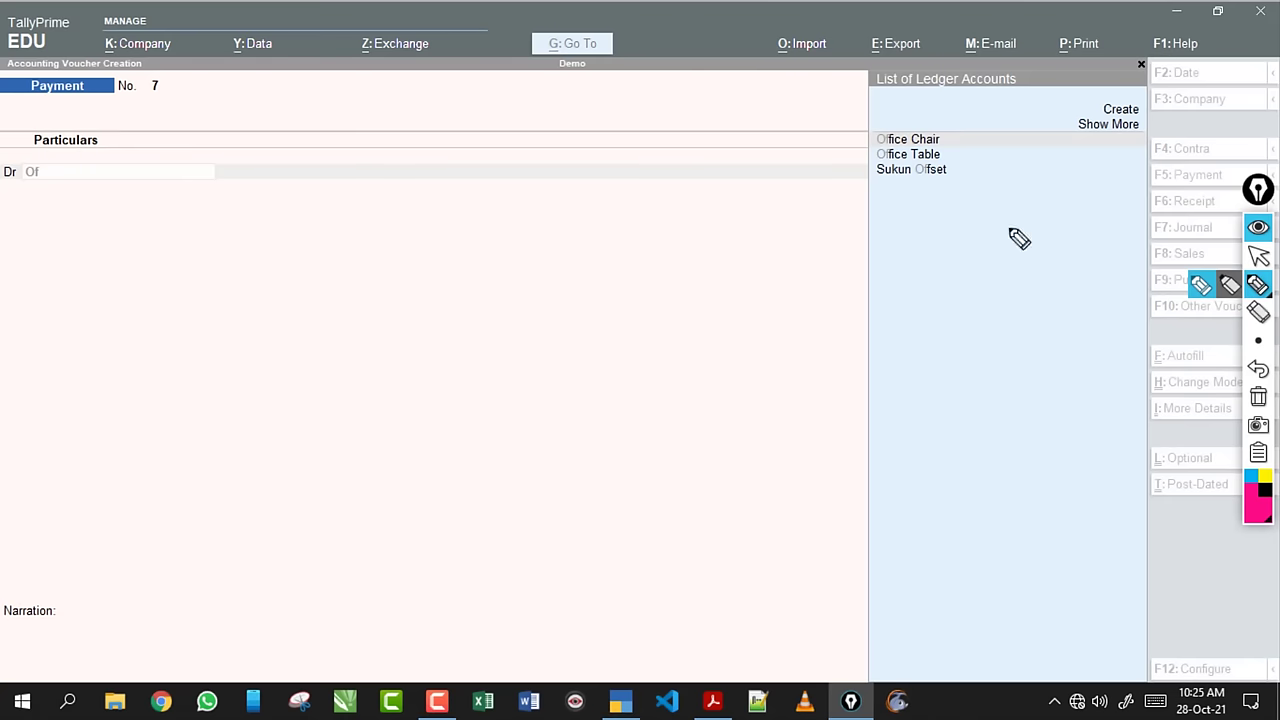
mouse_move(351, 97)
left_mouse_down()
mouse_move(350, 142)
mouse_move(396, 118)
mouse_move(440, 116)
mouse_move(438, 130)
left_mouse_up()
left_click_drag(489, 125, 318, 165)
left_click_drag(466, 86, 445, 158)
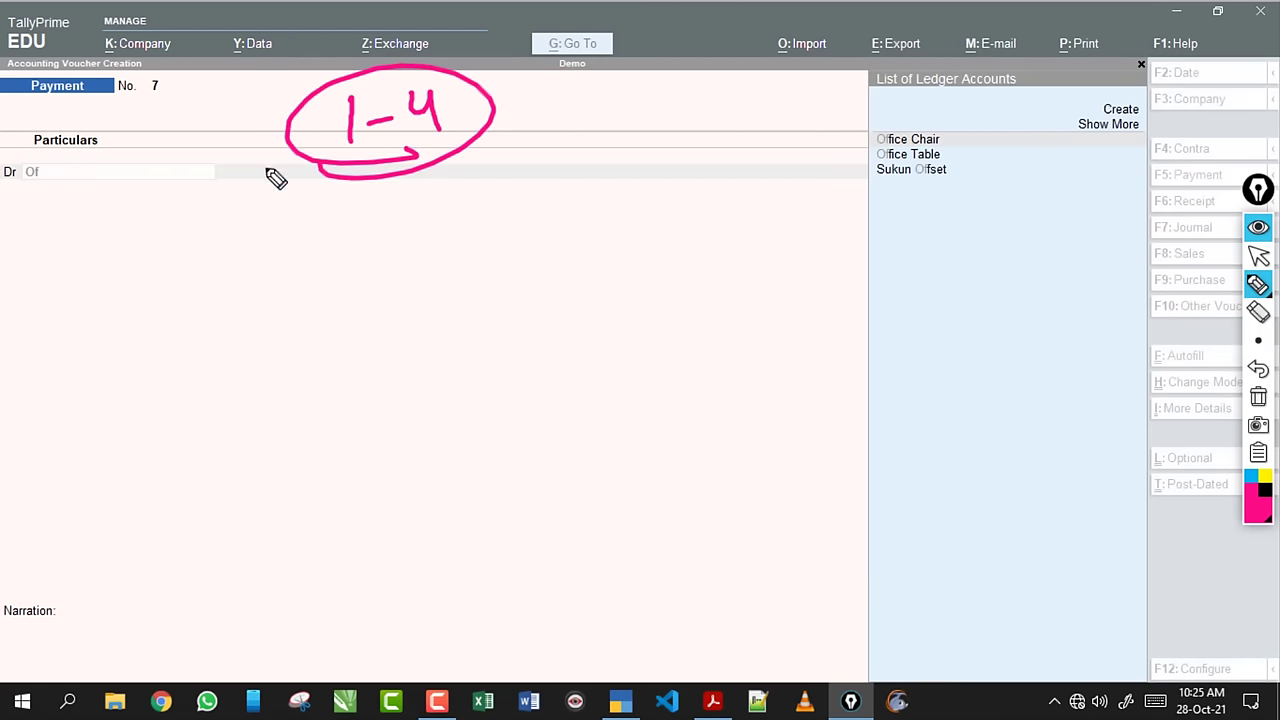
left_click_drag(266, 172, 522, 134)
mouse_move(243, 89)
left_mouse_down()
mouse_move(506, 52)
mouse_move(447, 165)
mouse_move(303, 190)
mouse_move(503, 166)
left_mouse_up()
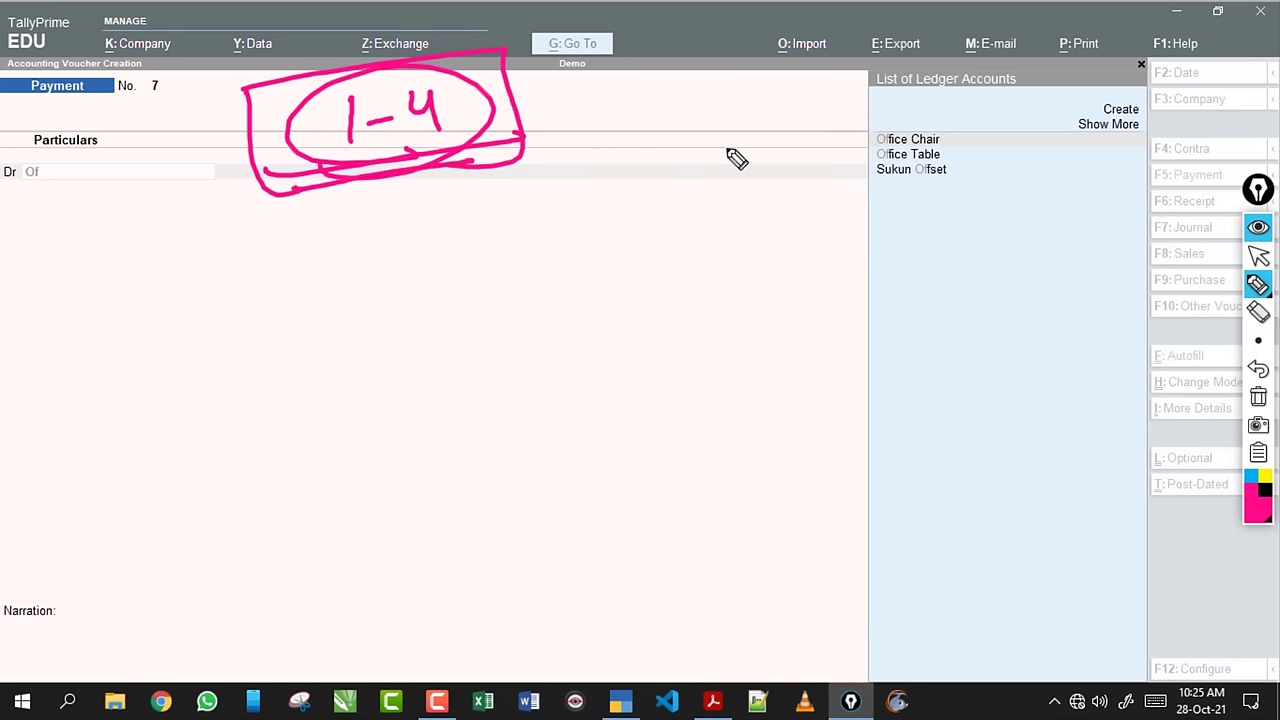
left_click_drag(865, 138, 863, 158)
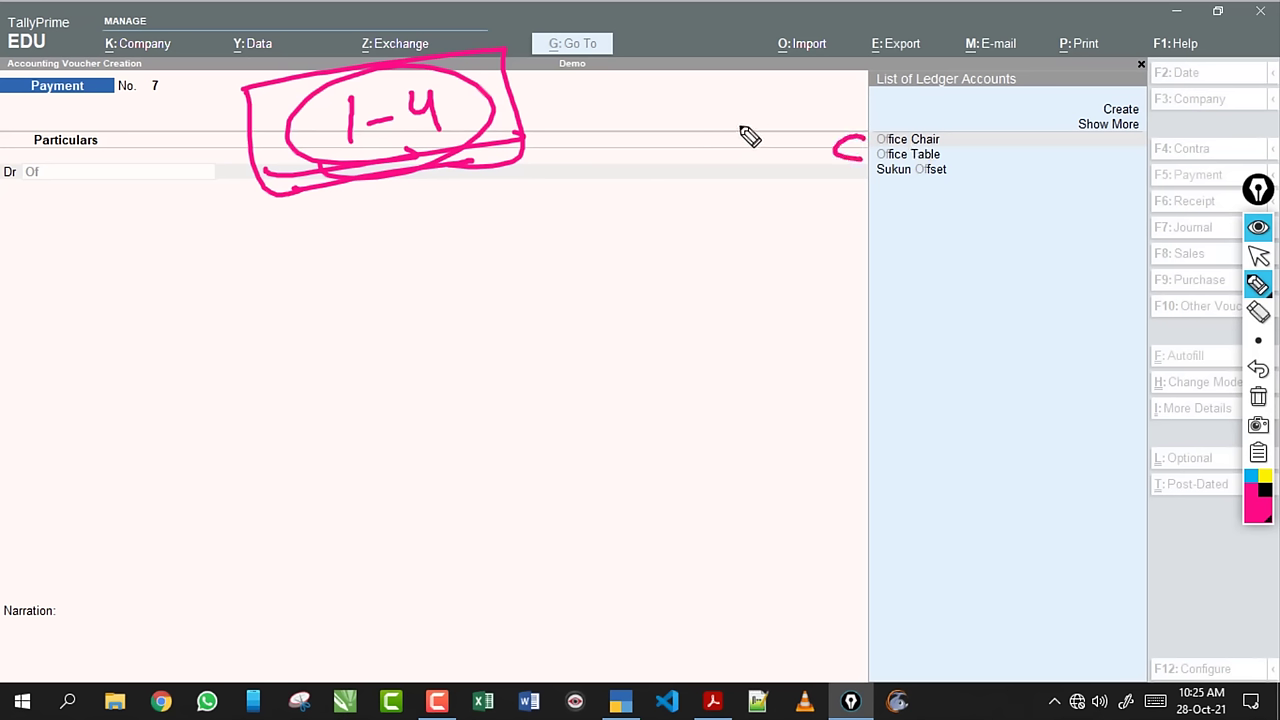
left_click_drag(713, 122, 736, 149)
left_click_drag(742, 131, 753, 130)
left_click_drag(766, 112, 795, 130)
left_click_drag(784, 106, 786, 146)
mouse_move(690, 262)
left_mouse_down()
mouse_move(703, 300)
mouse_move(718, 293)
left_mouse_up()
mouse_move(745, 258)
left_mouse_down()
mouse_move(823, 260)
mouse_move(643, 306)
mouse_move(849, 314)
mouse_move(820, 308)
left_mouse_up()
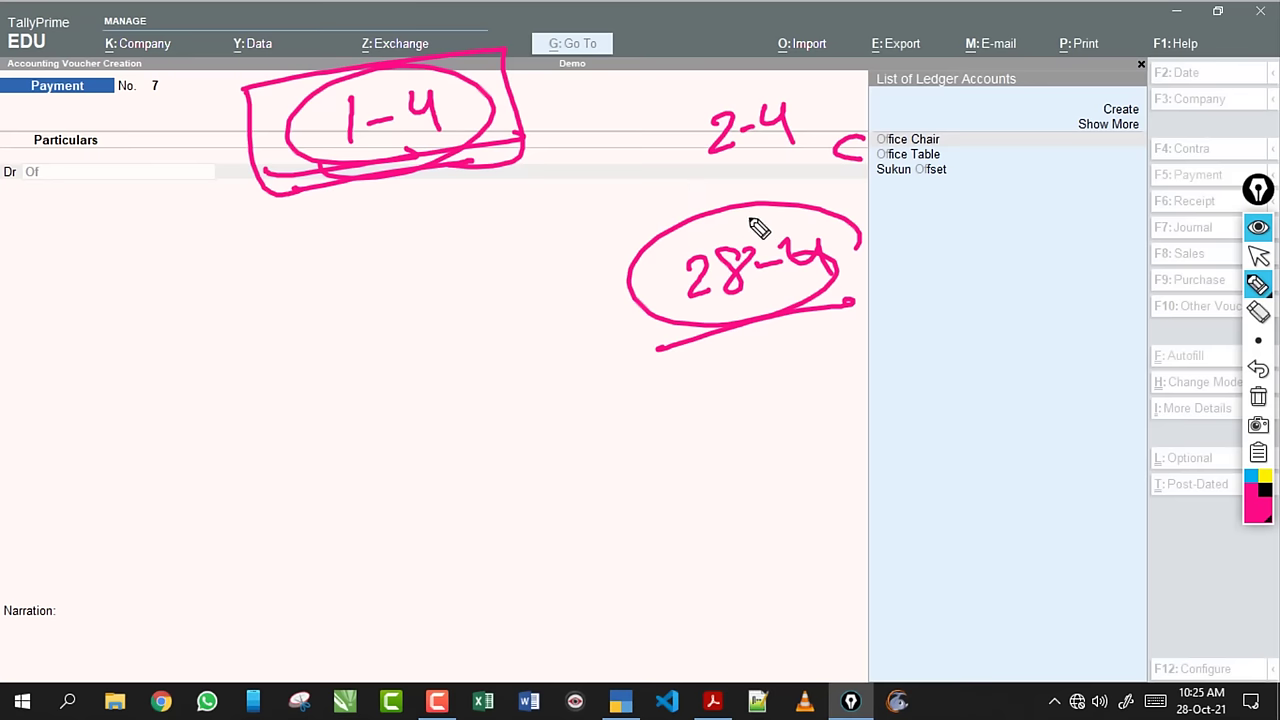
left_click(1258, 396)
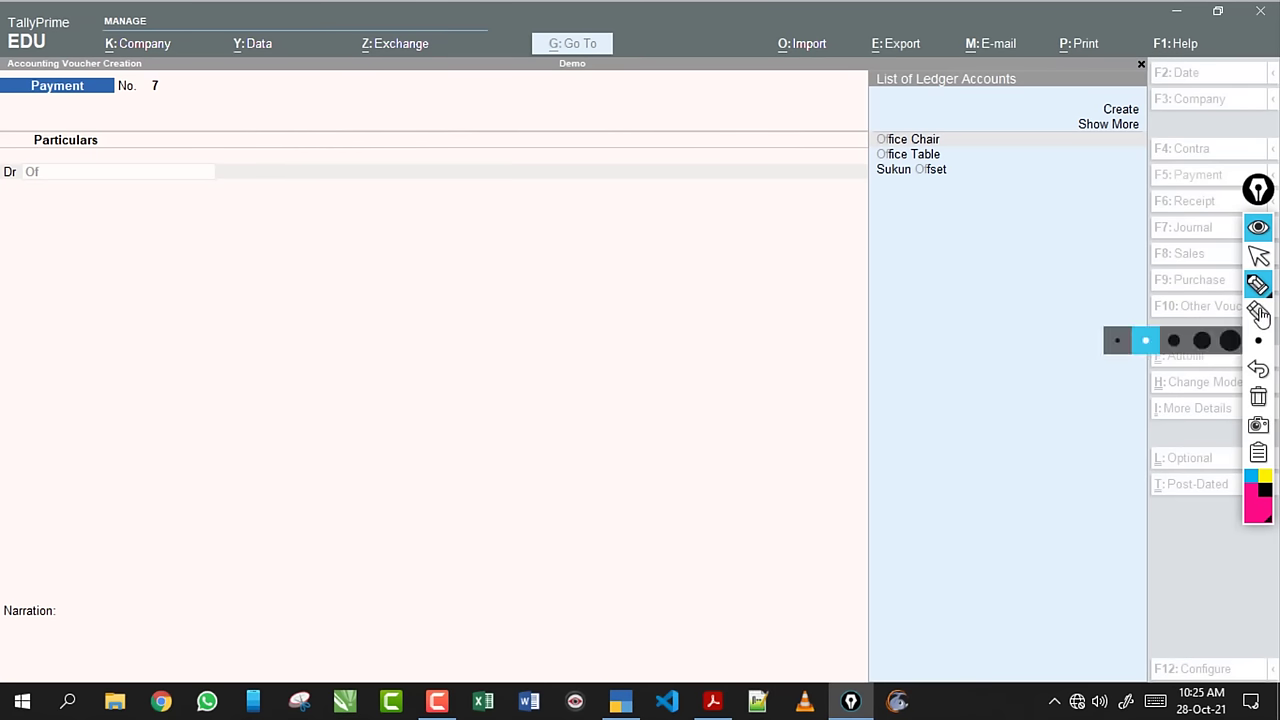
left_click(1258, 256)
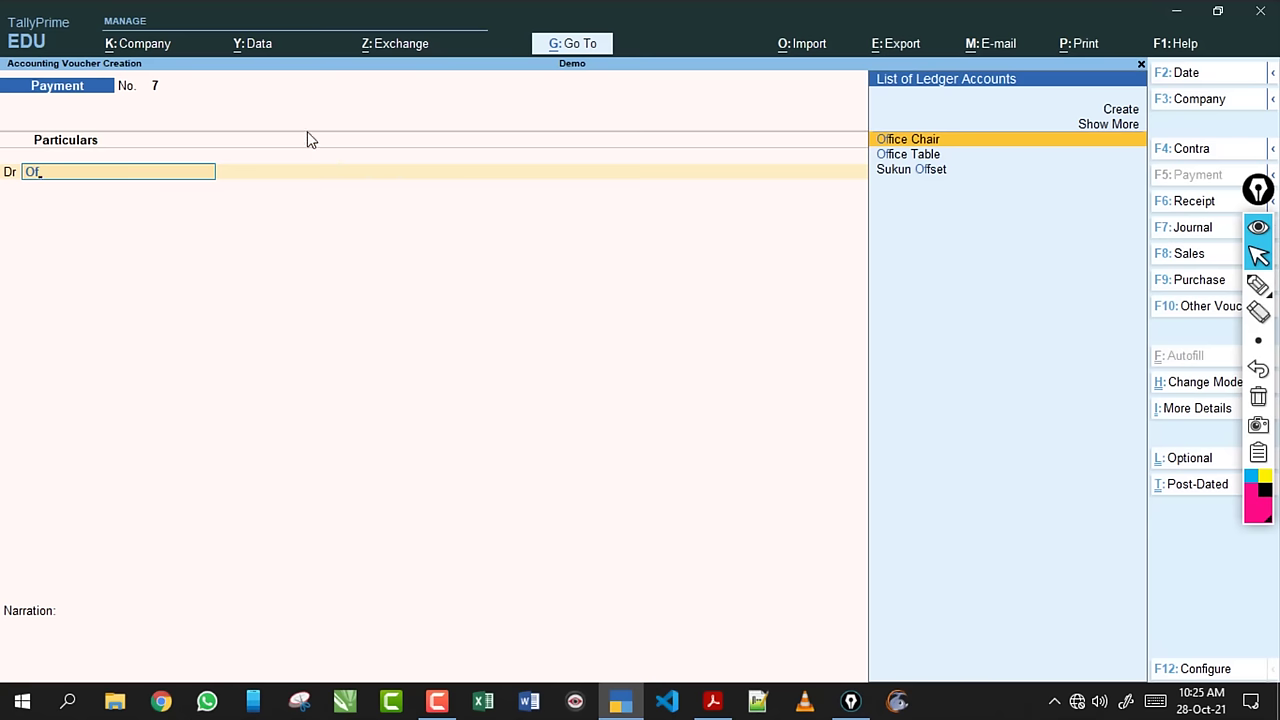
Mark the Office Chair entry and circle the payment voucher number in ink, write 12 beside it, and clear the annotations.
left_click(1258, 285)
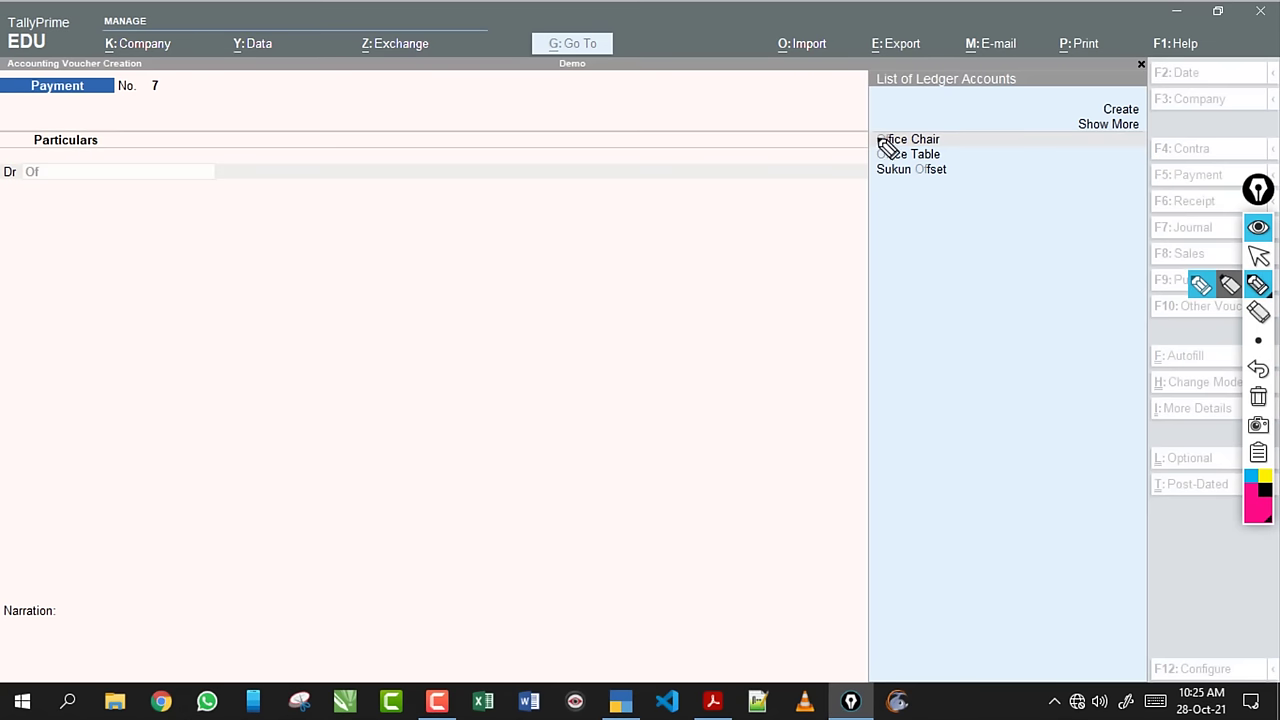
left_click_drag(884, 135, 886, 153)
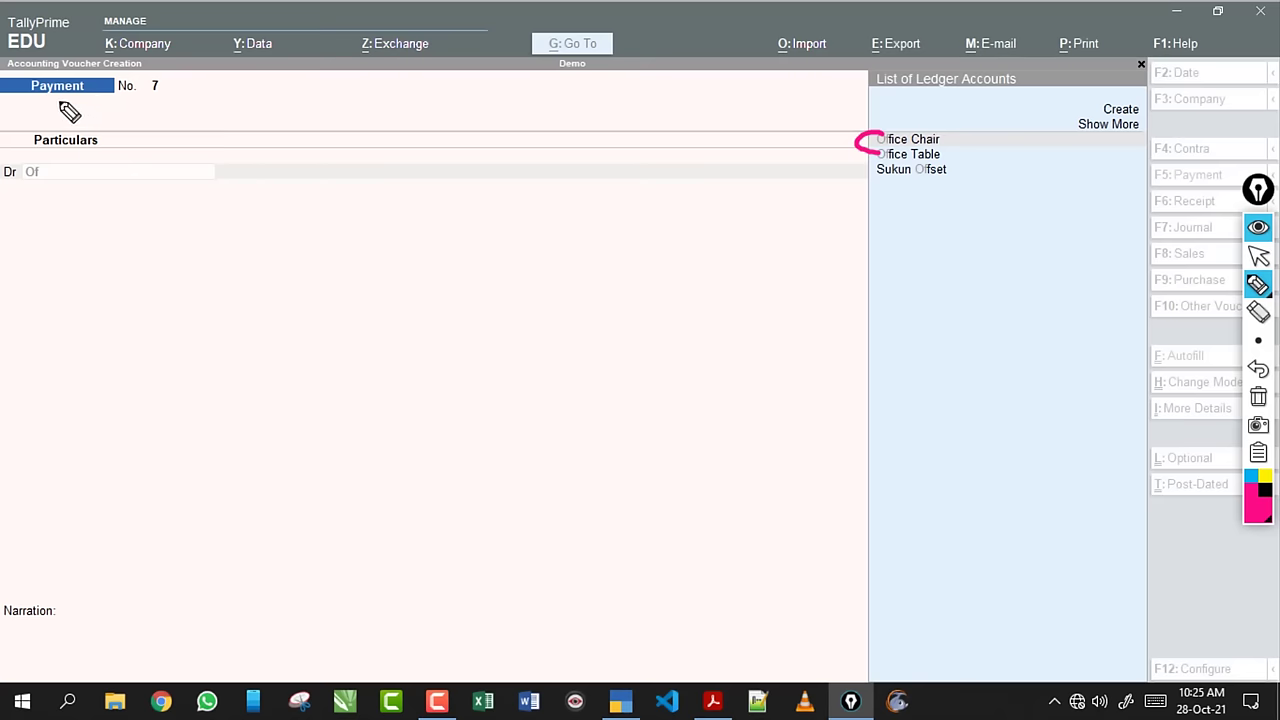
mouse_move(36, 106)
left_mouse_down()
mouse_move(205, 88)
mouse_move(170, 108)
mouse_move(254, 86)
mouse_move(288, 95)
mouse_move(303, 57)
mouse_move(263, 86)
left_mouse_up()
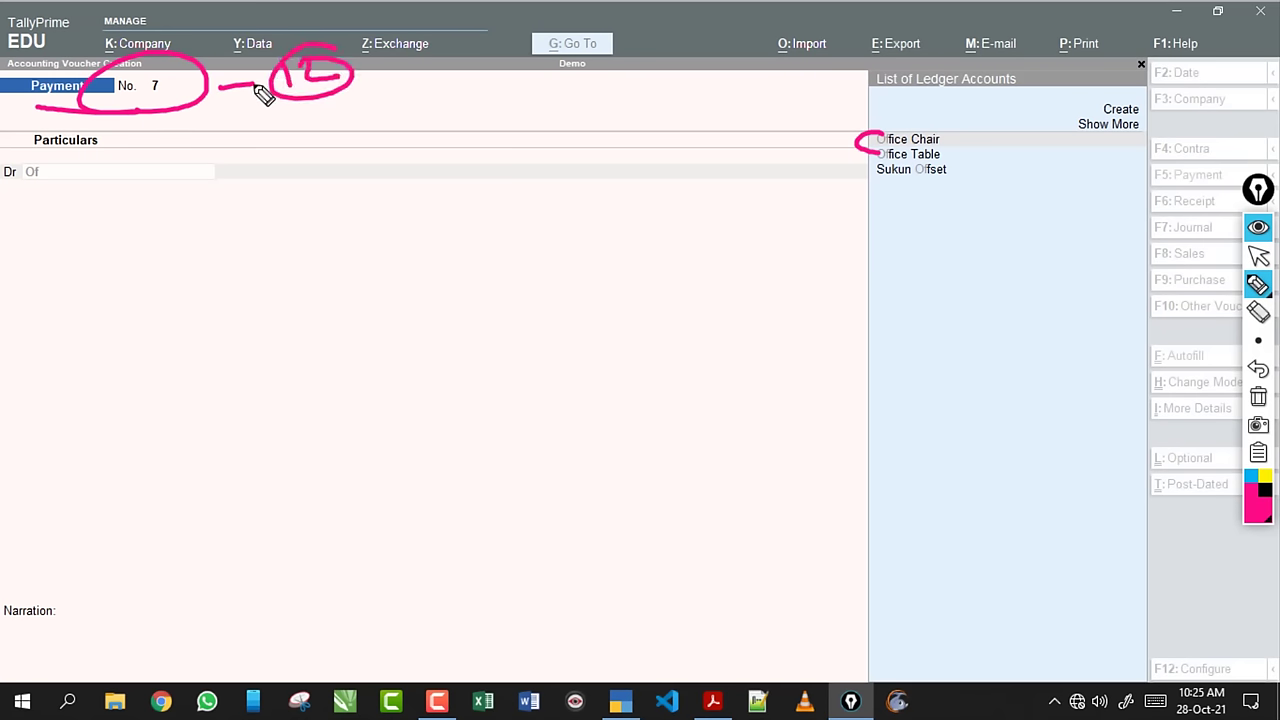
mouse_move(189, 49)
left_mouse_down()
mouse_move(157, 114)
mouse_move(240, 109)
left_mouse_up()
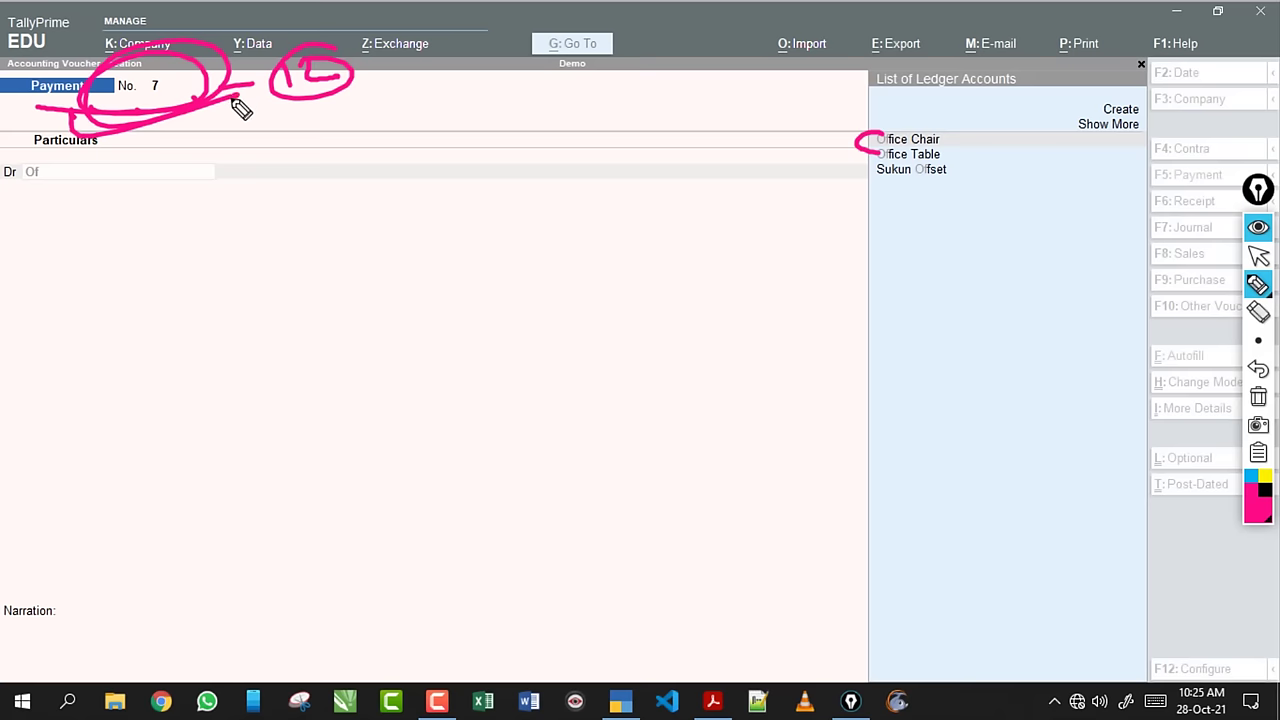
left_click(1258, 398)
left_click(1258, 256)
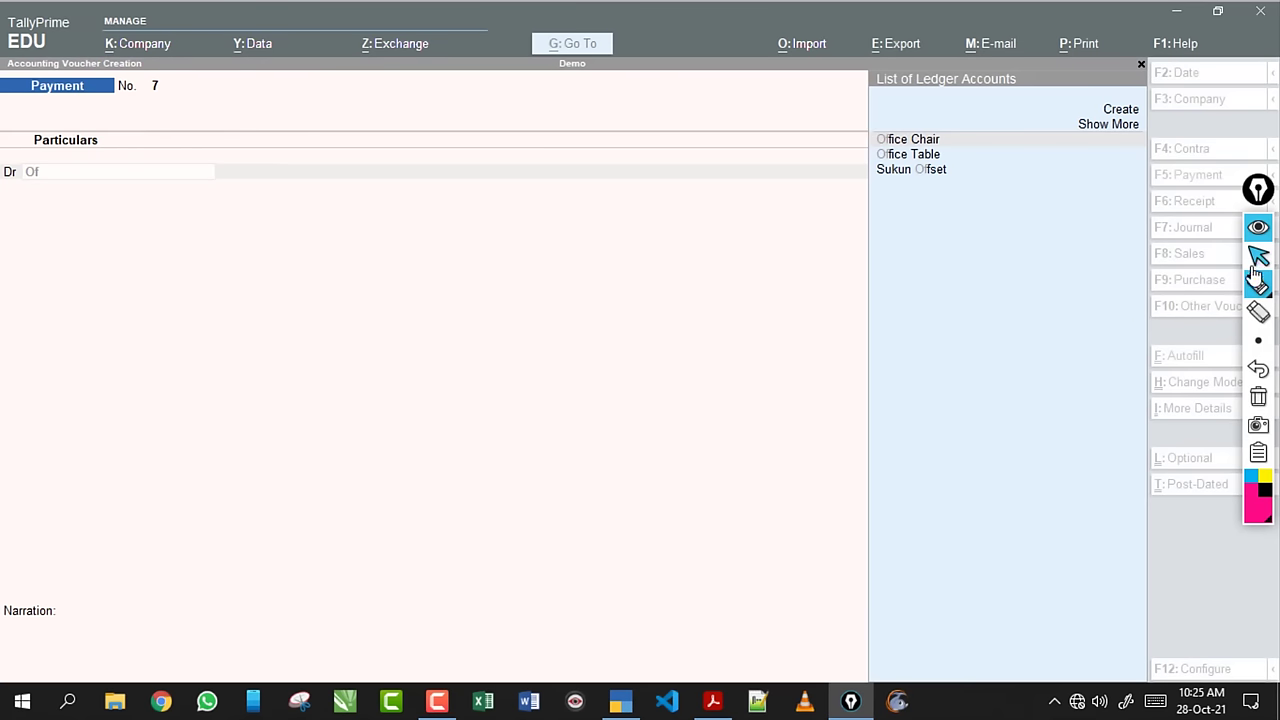
Debit Office Chair for 4000 in the payment voucher, taking the amount from transaction 3 in Exercise 2.pdf.
left_click(121, 174)
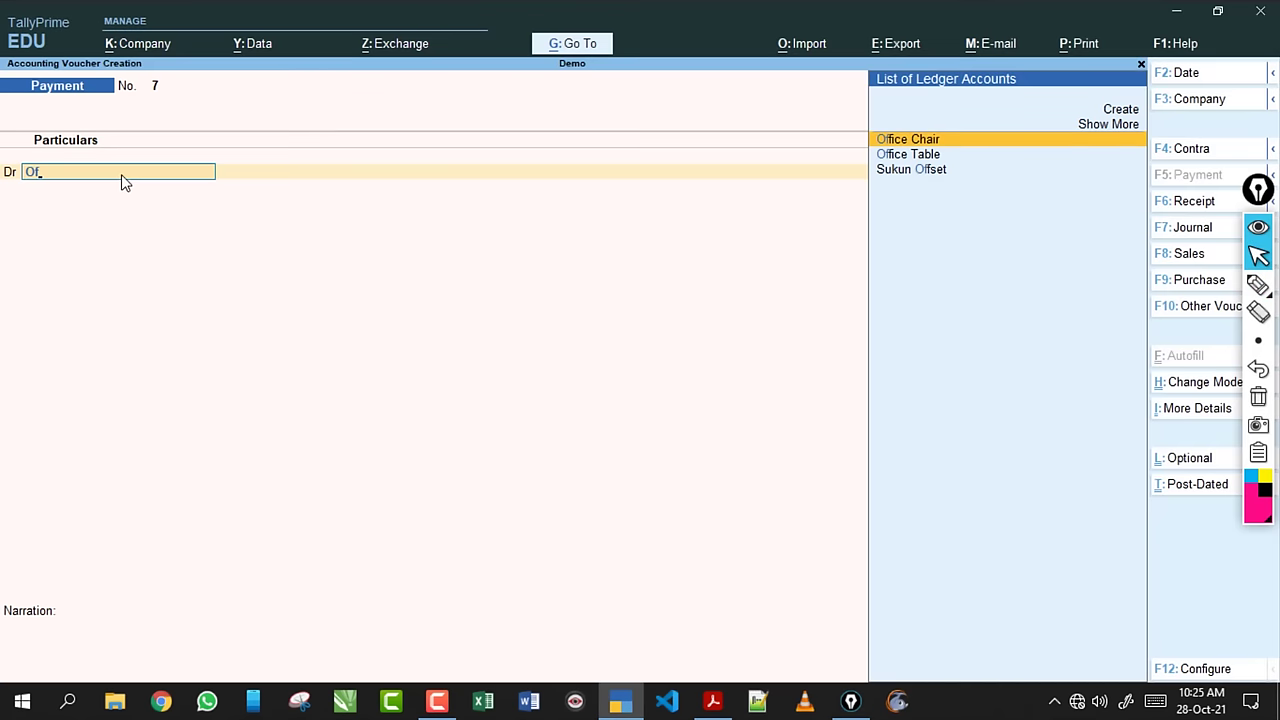
key("Return")
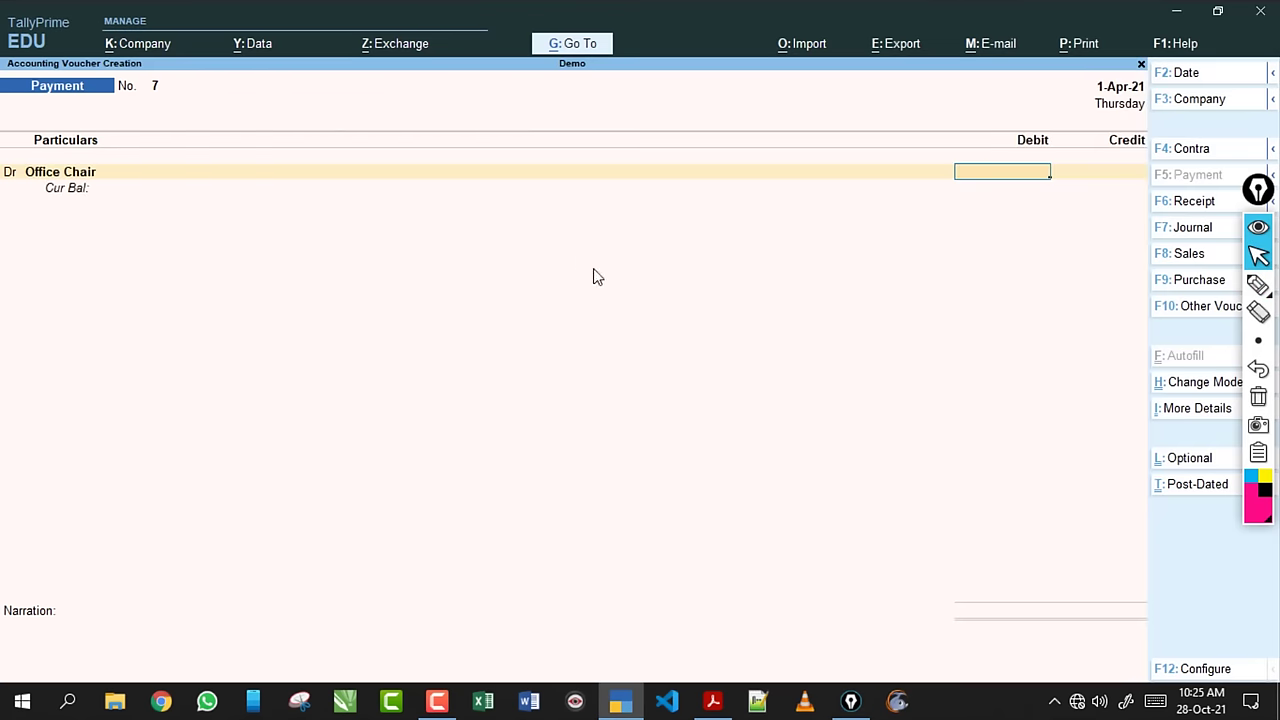
left_click(713, 701)
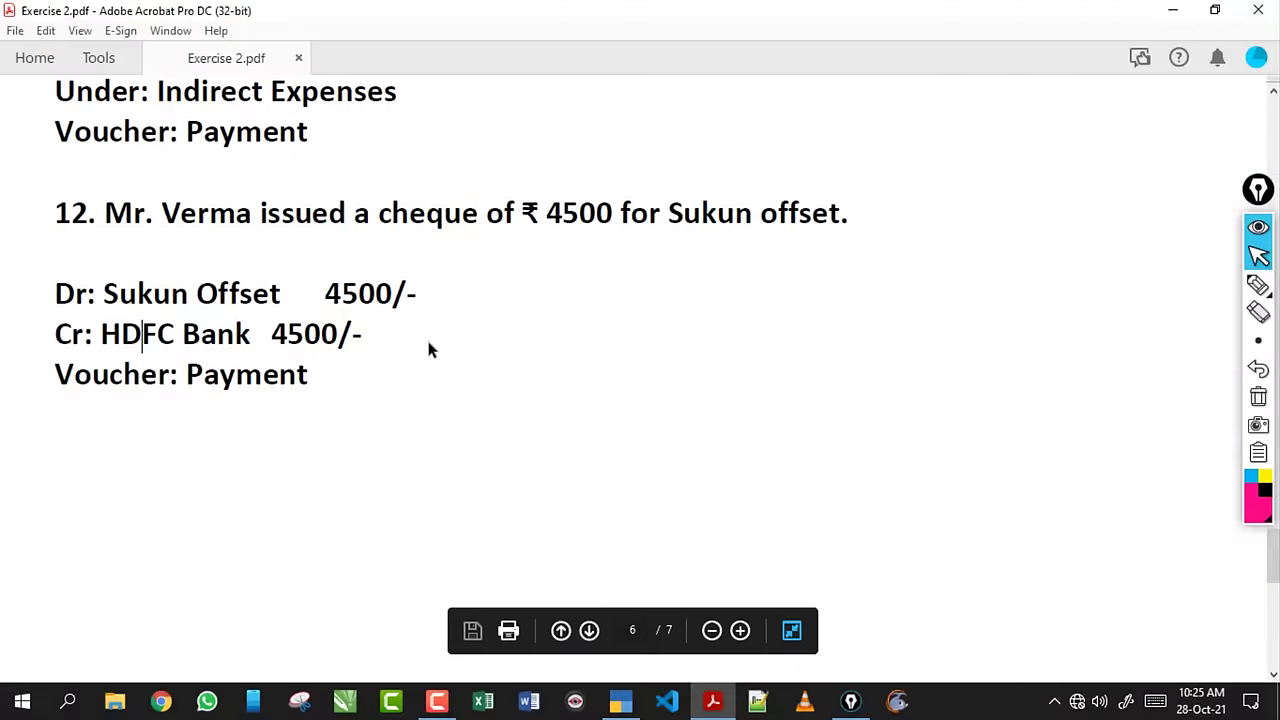
left_click_drag(117, 210, 258, 366)
left_click(343, 296)
scroll(343, 296, "up", 15)
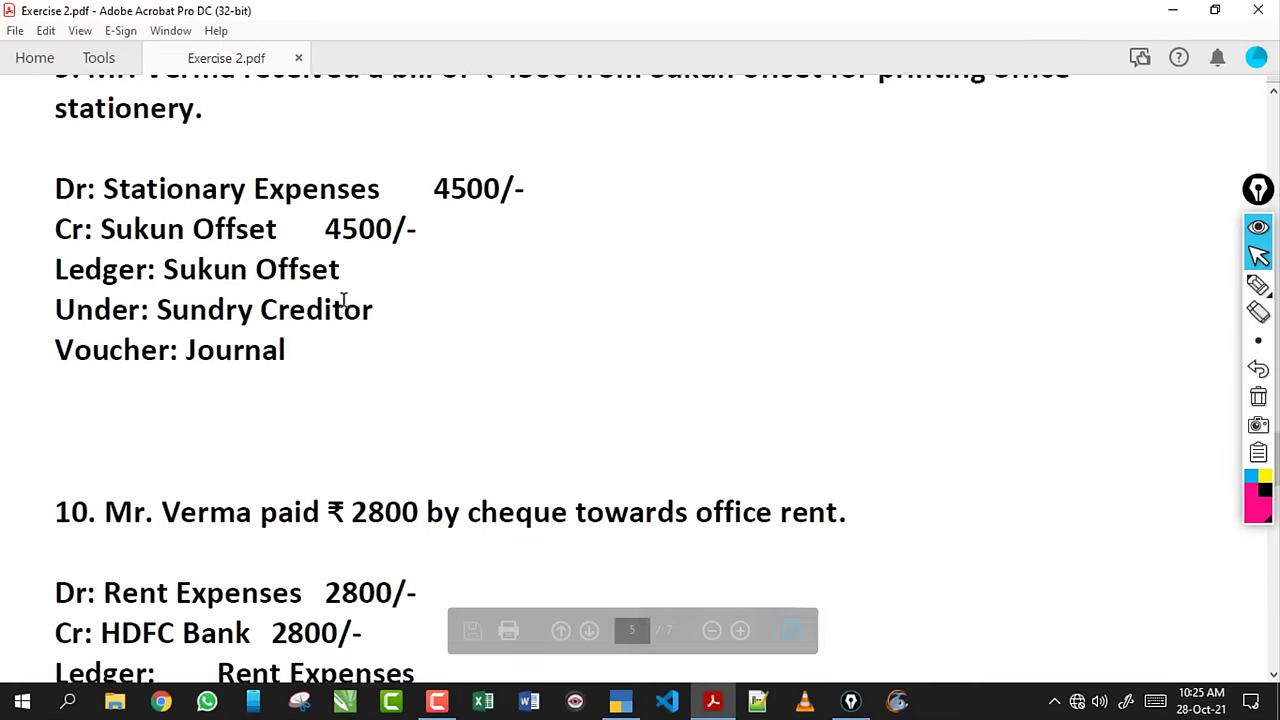
scroll(343, 300, "up", 12)
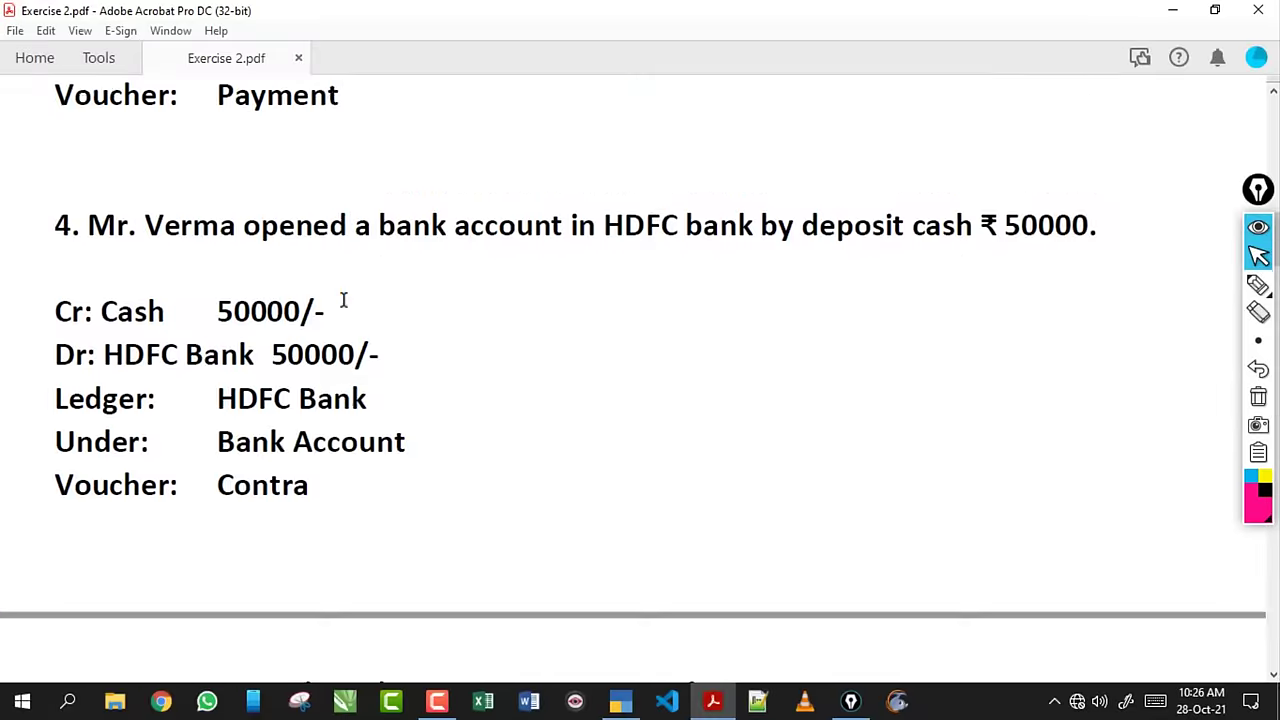
scroll(343, 300, "up", 4)
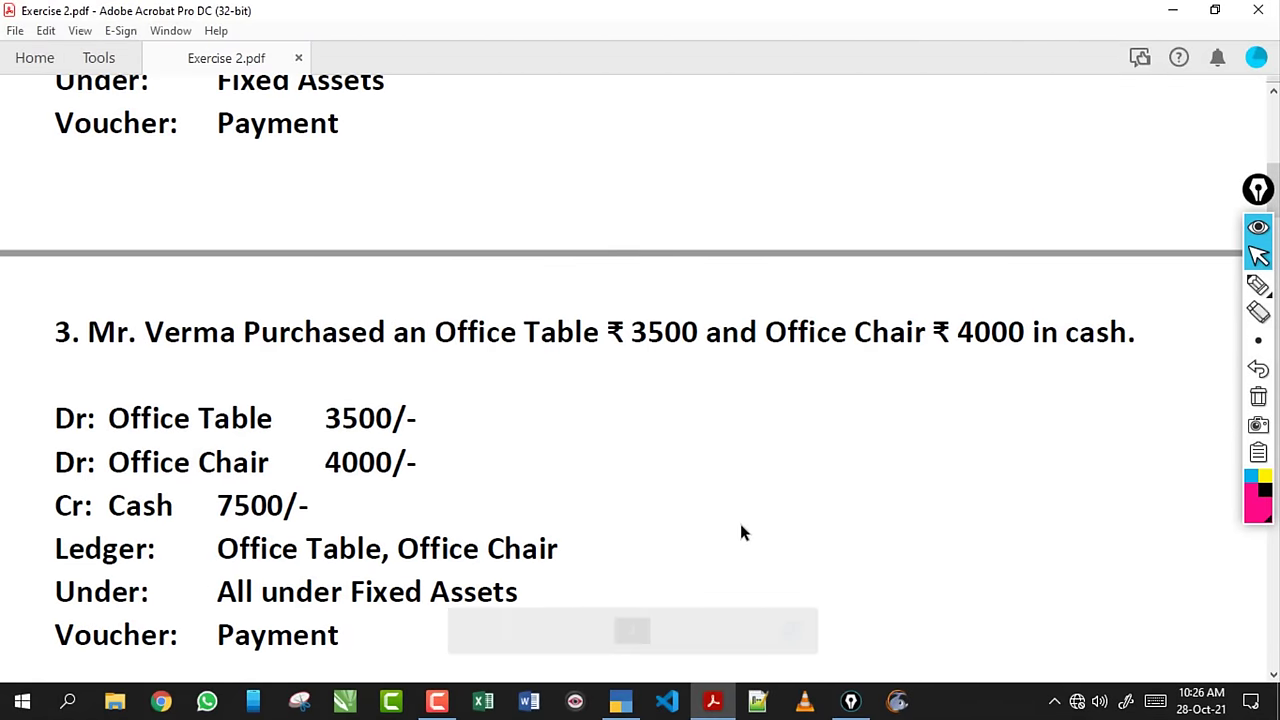
key("alt+Tab")
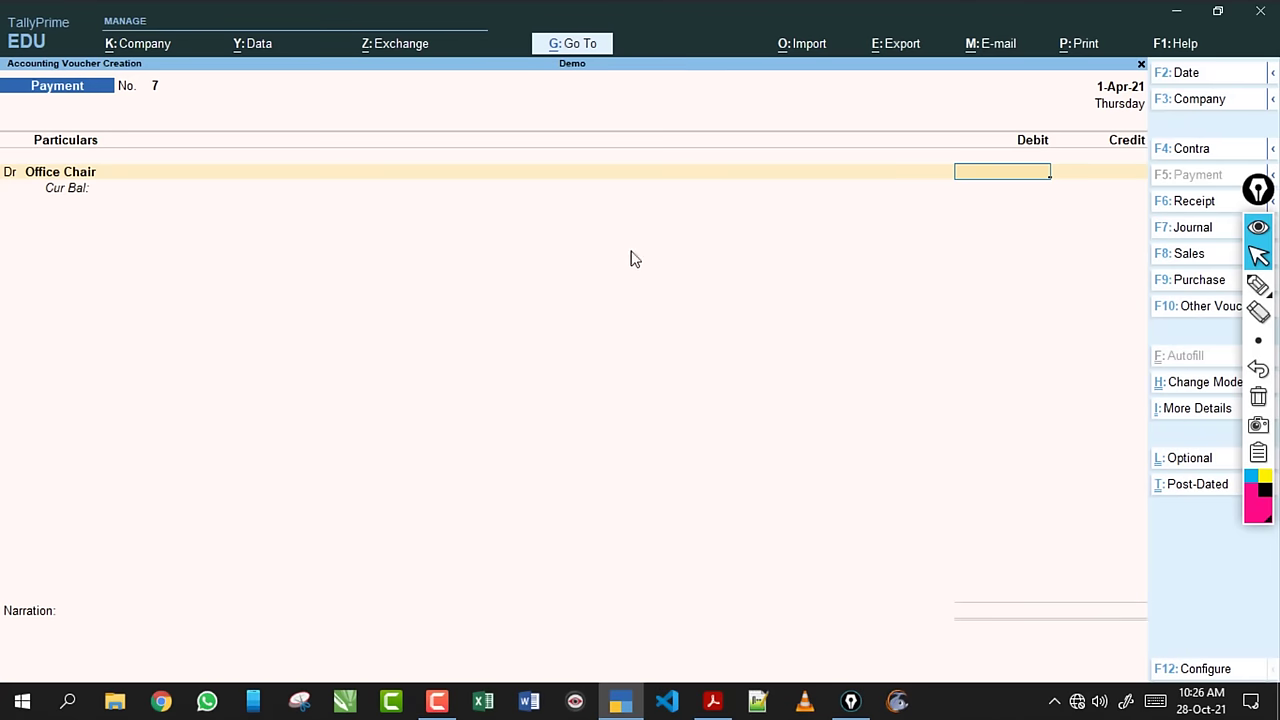
type("4000")
key("Return")
Add a second debit line to the payment voucher for Office Table with an amount of 3500.
key("d")
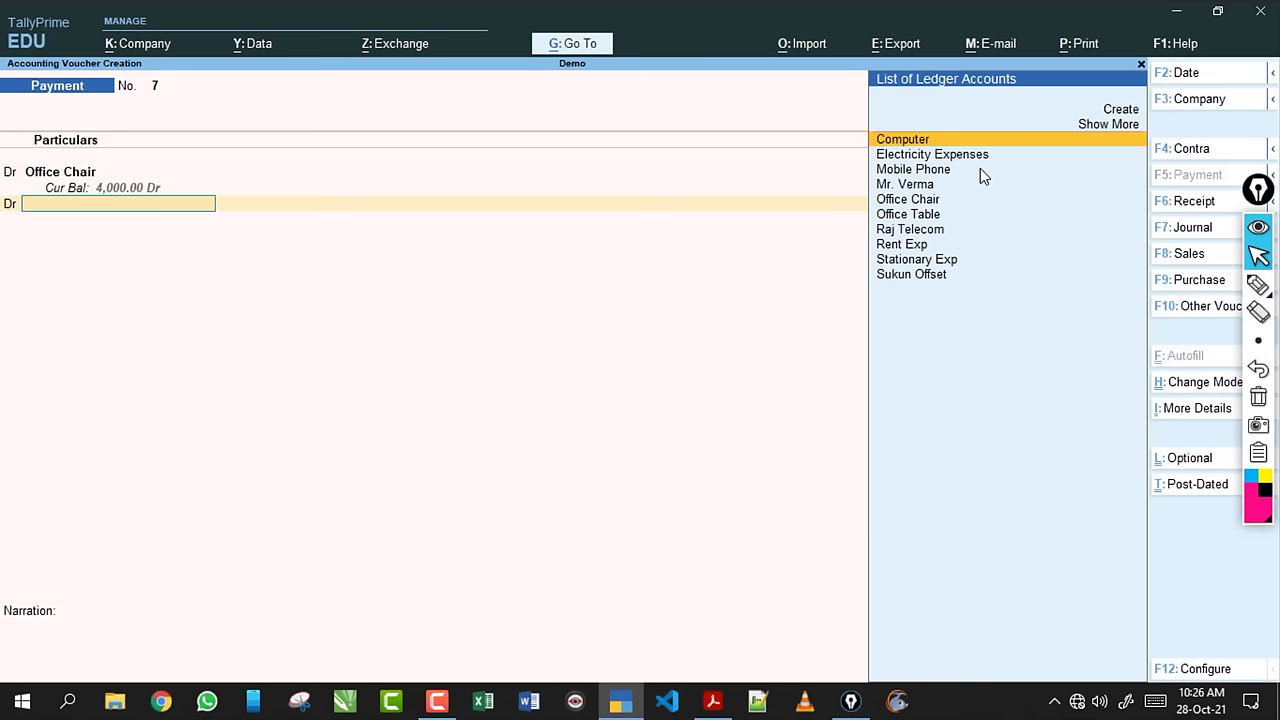
key("Down")
key("Down")
key("Down")
key("Down")
key("Down")
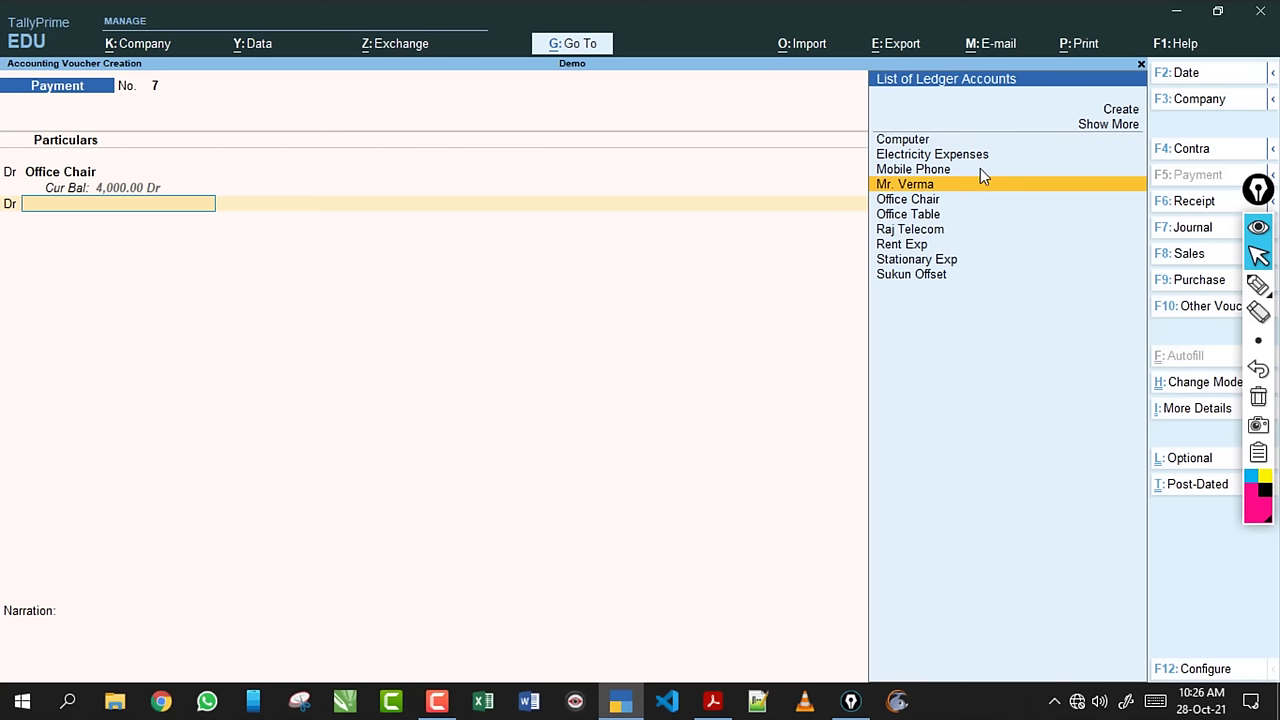
key("Return")
type("3500")
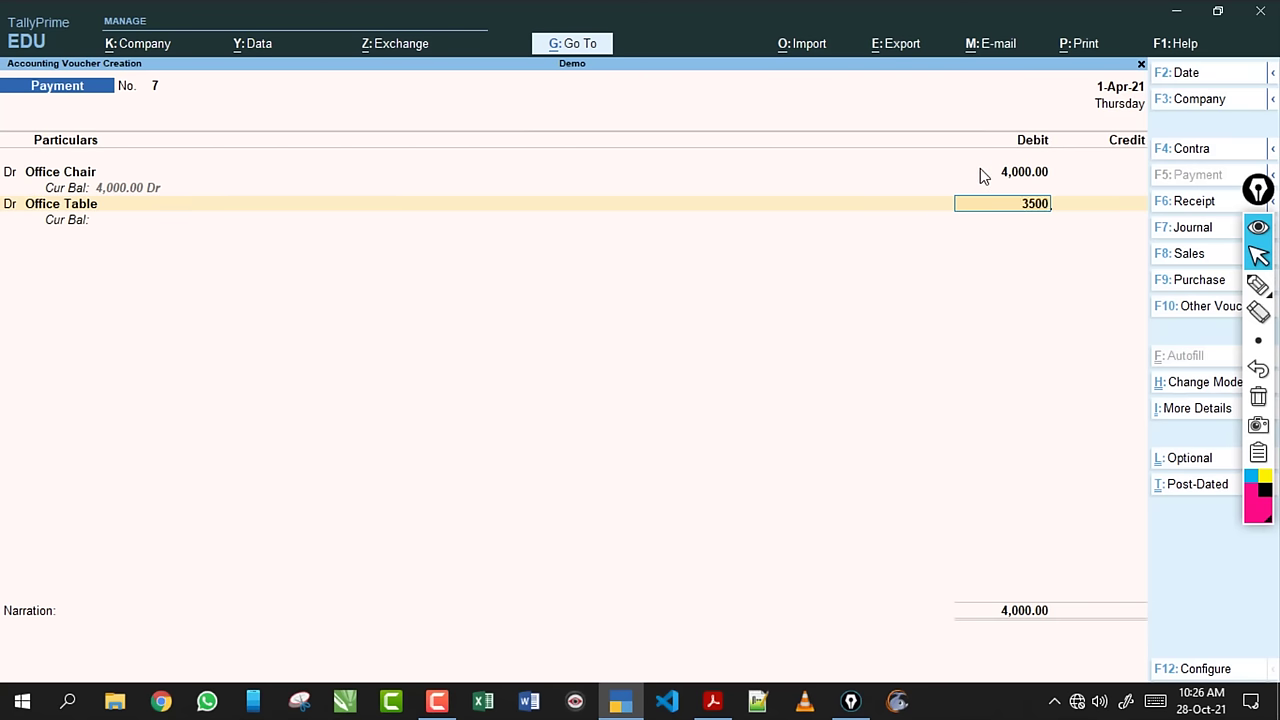
key("Return")
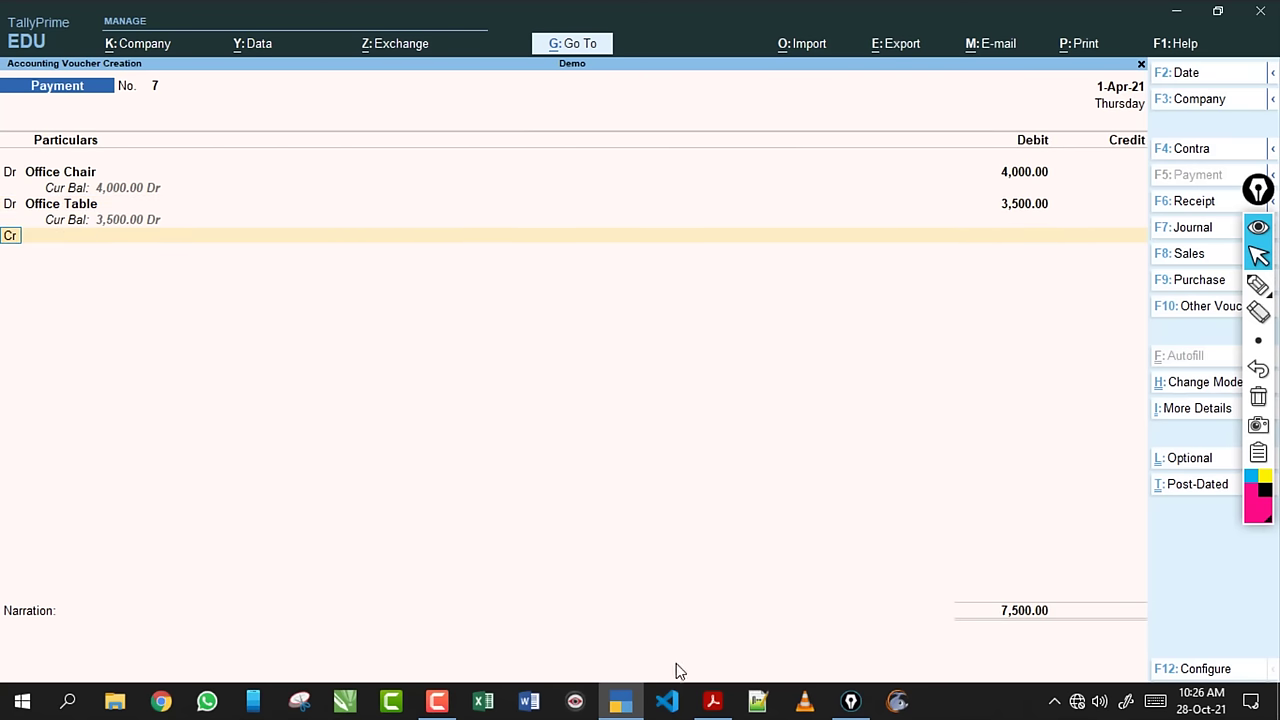
Check transaction 3 in Exercise 2.pdf, credit Cash for 7500 in the payment voucher, and save it.
left_click(712, 701)
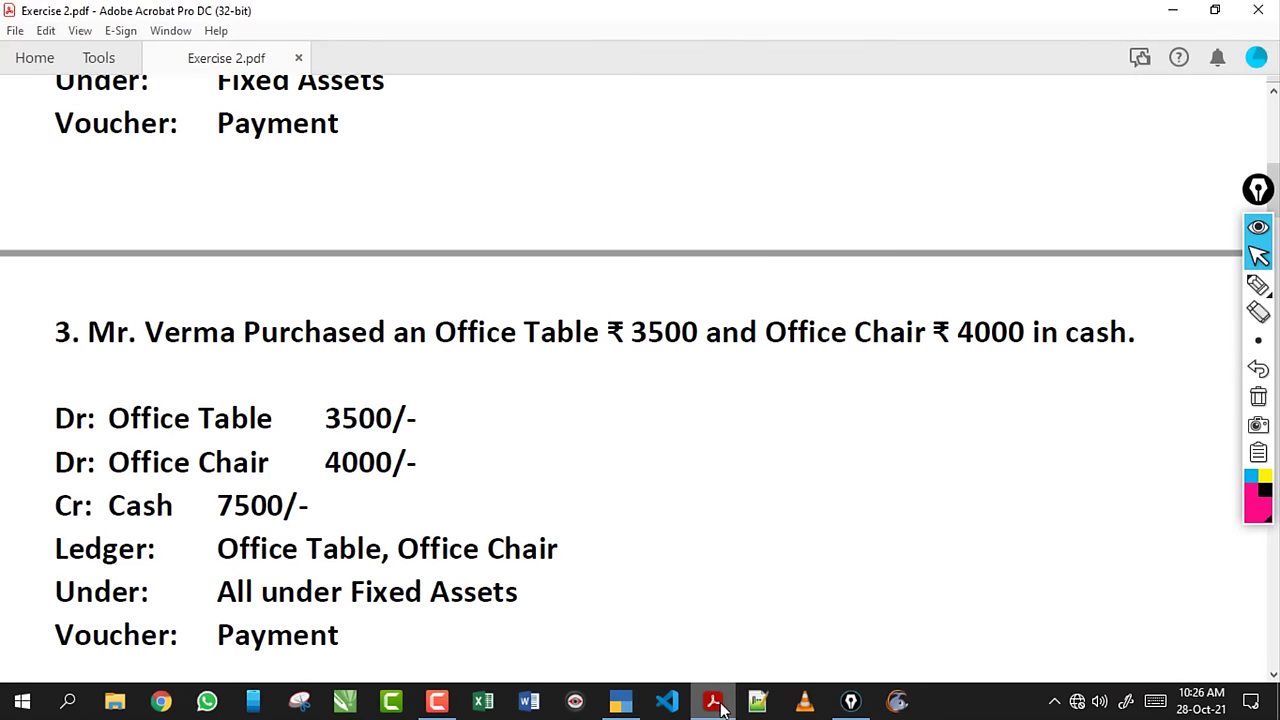
left_click(718, 702)
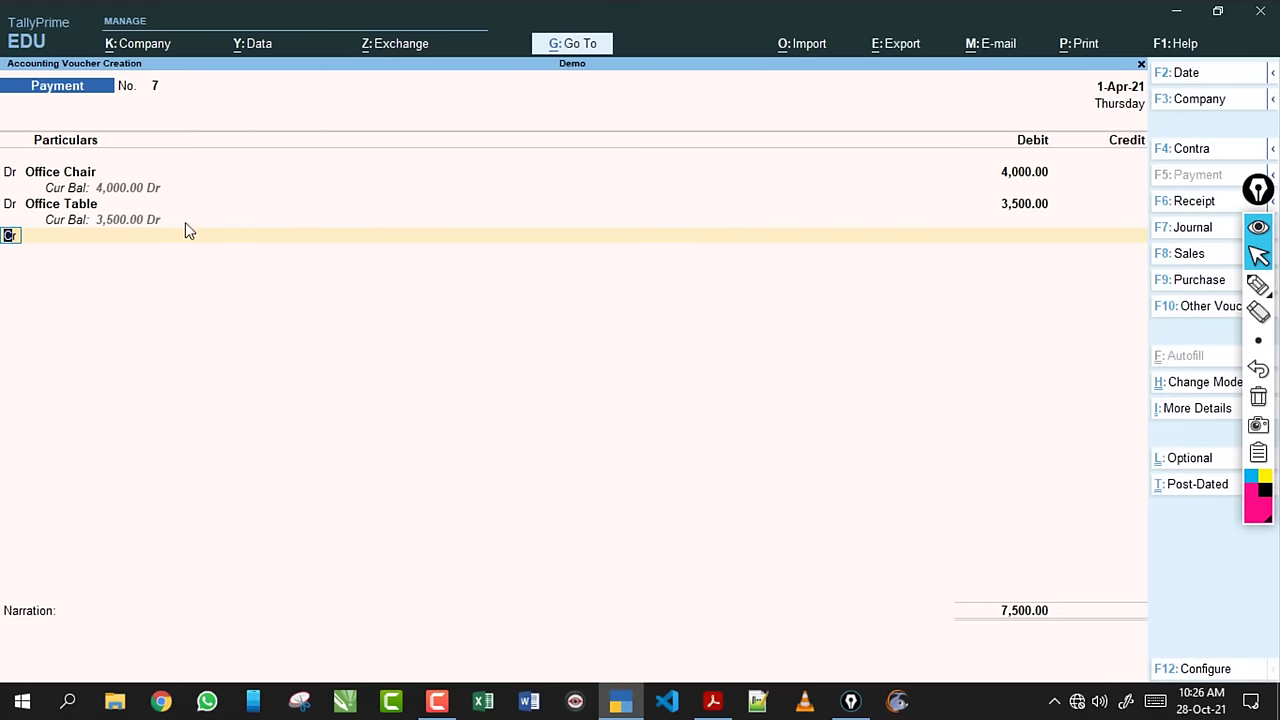
key("Return")
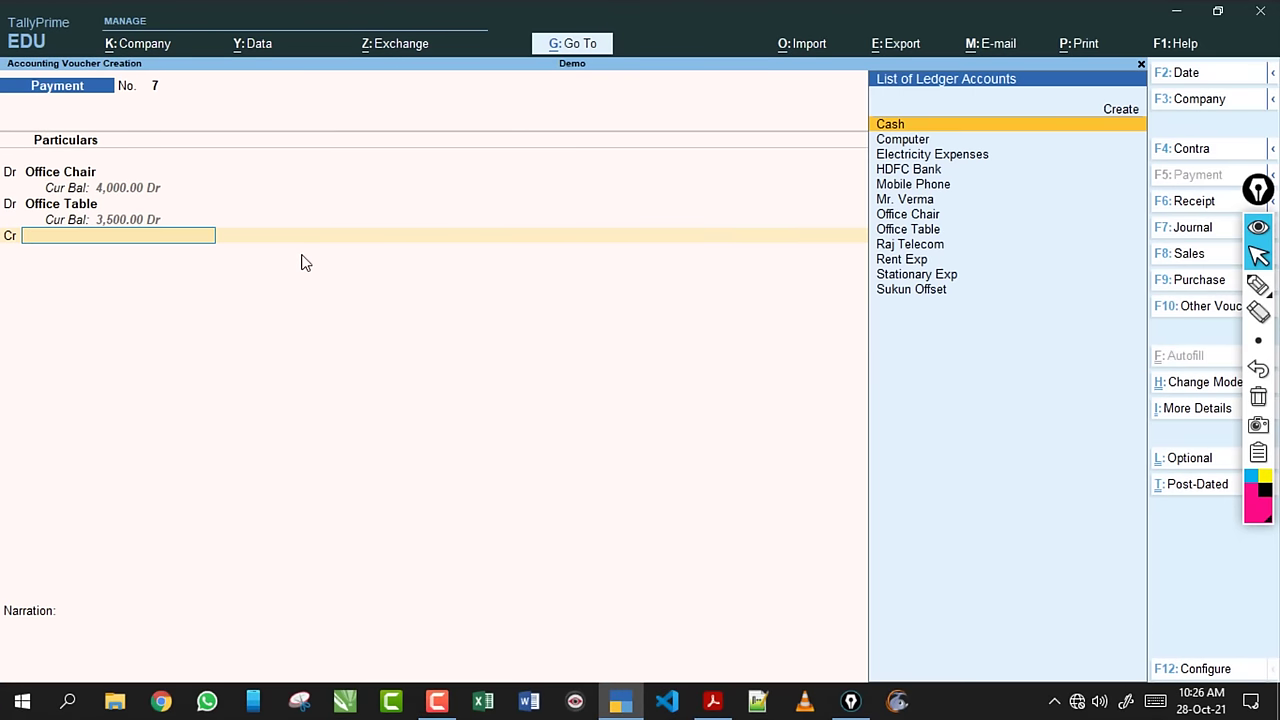
type("Cas")
key("Return")
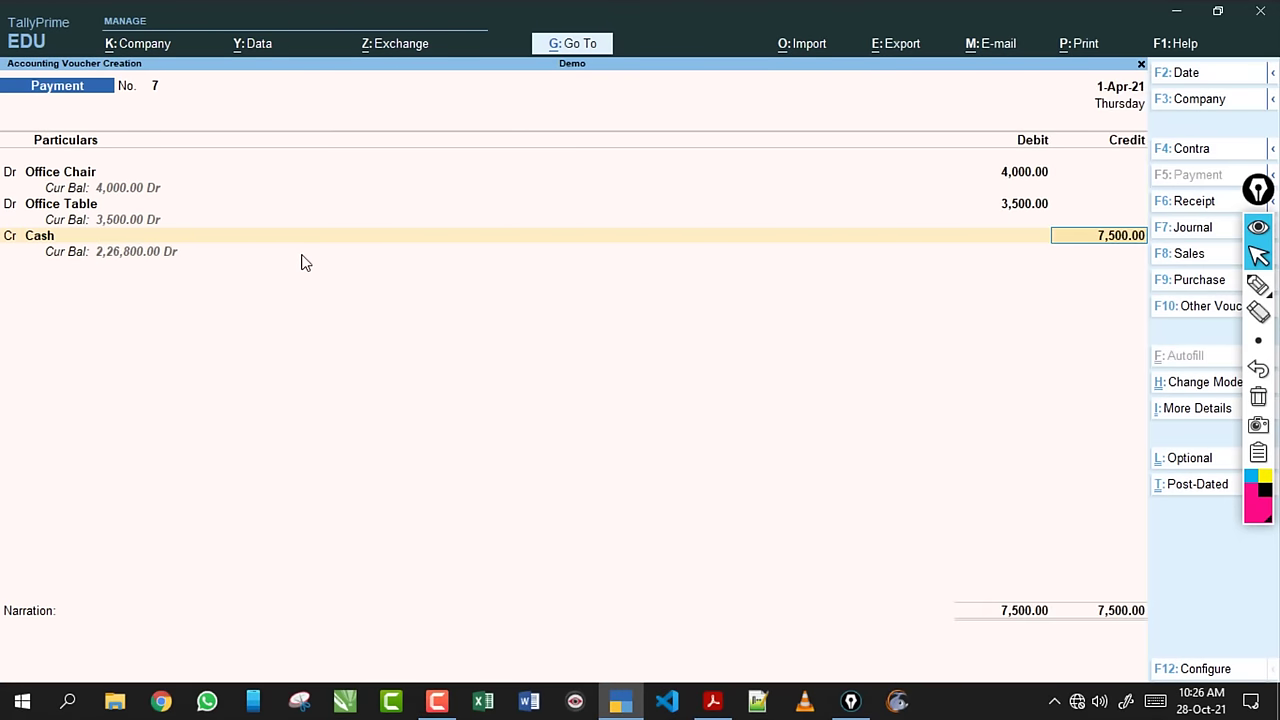
key("Return")
key("Return")
key("Return")
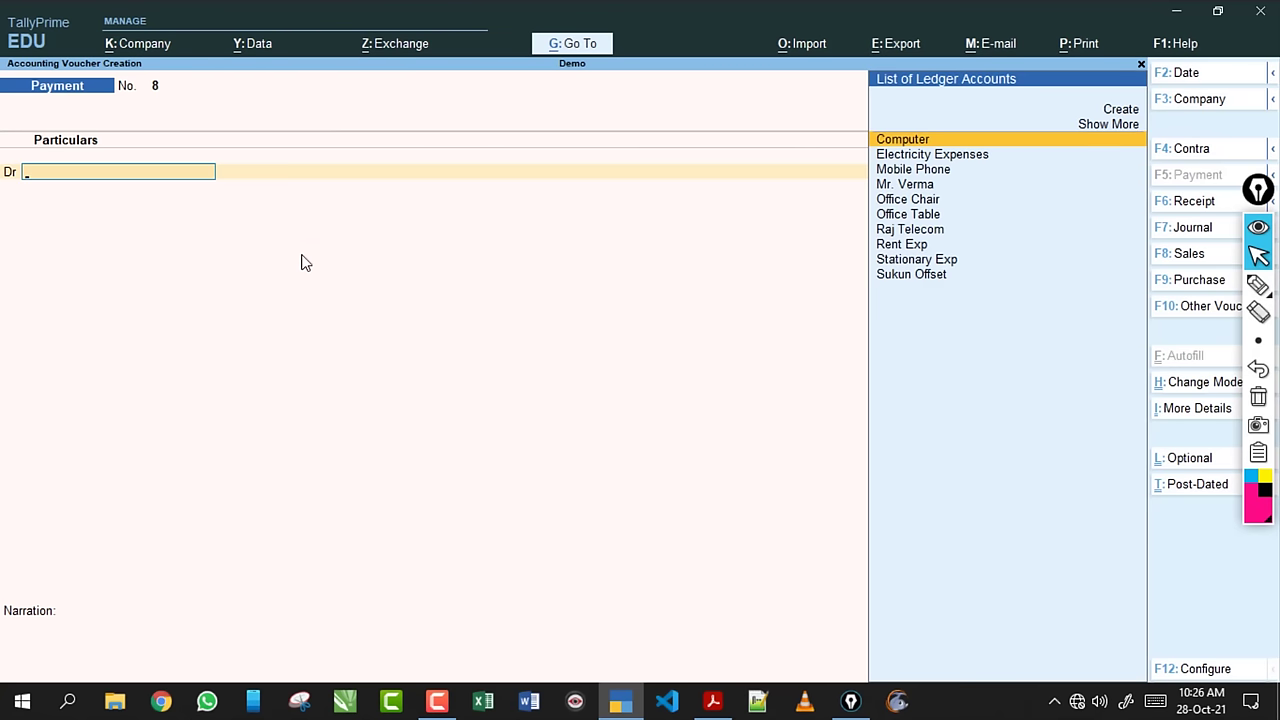
Read through Exercise 2.pdf from transaction 3 to transaction 13 and select the Withdrawals debit ledger name.
left_click(712, 701)
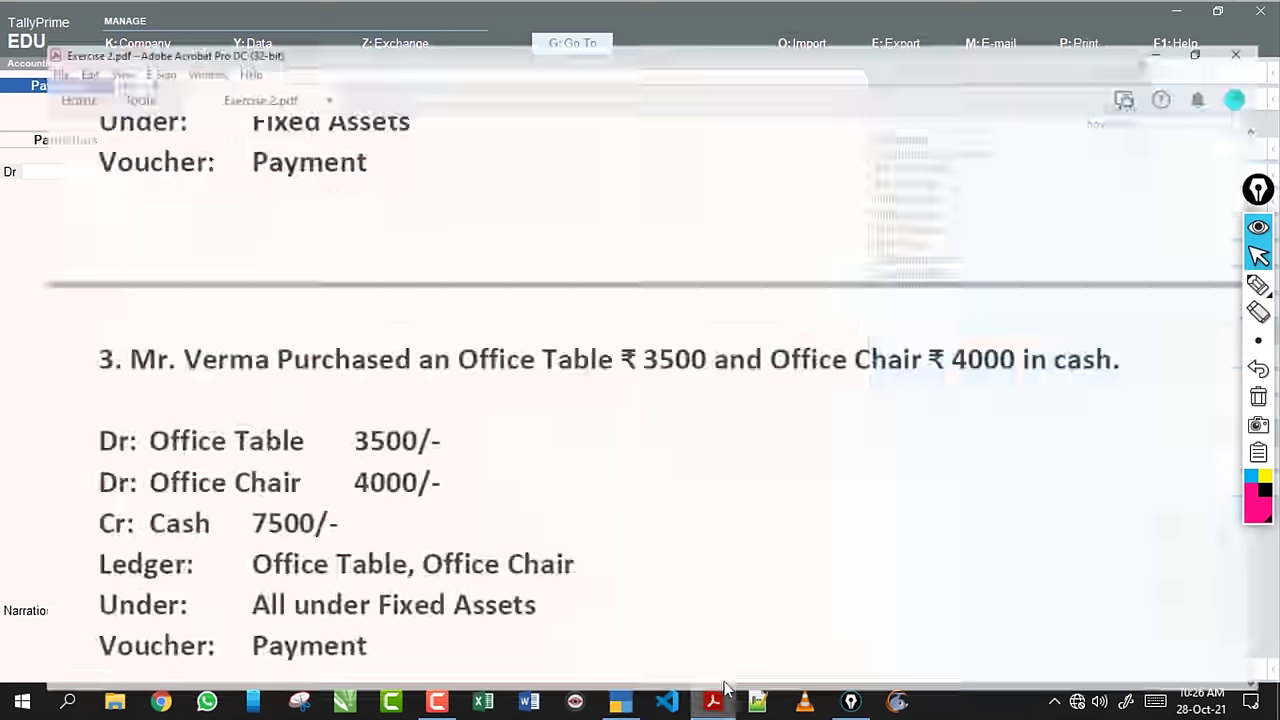
scroll(458, 335, "down", 15)
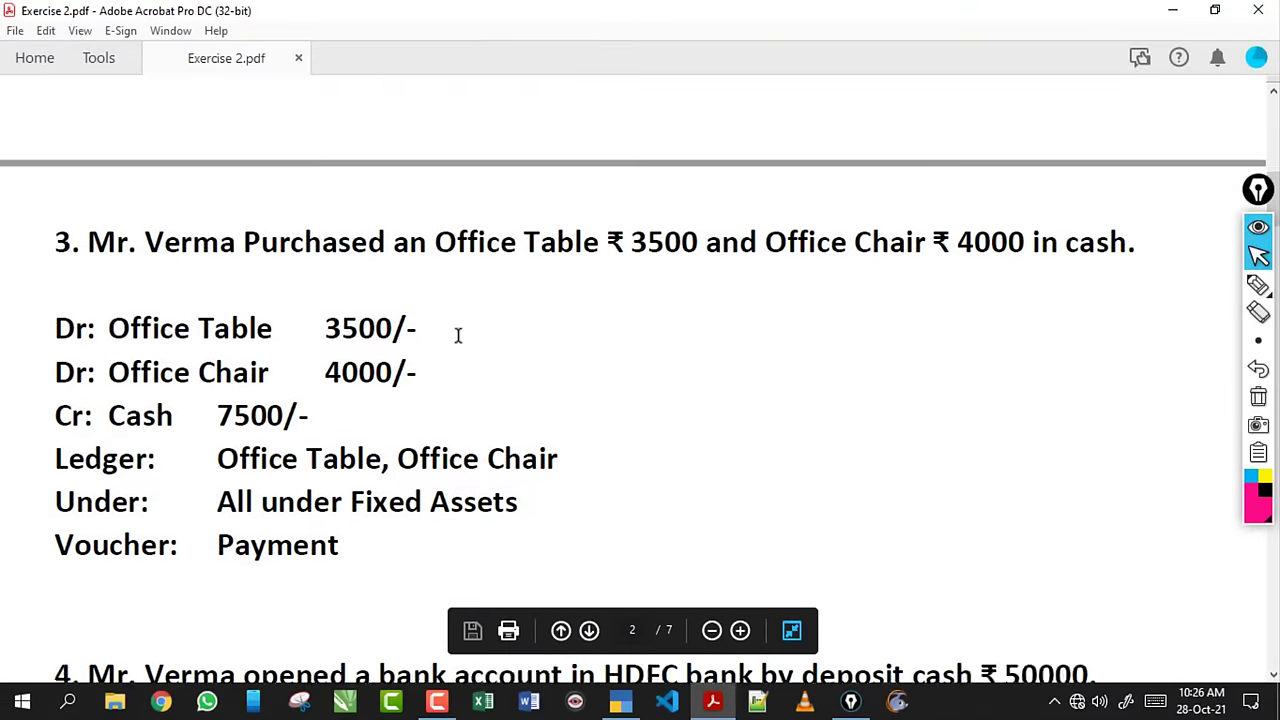
scroll(458, 338, "down", 10)
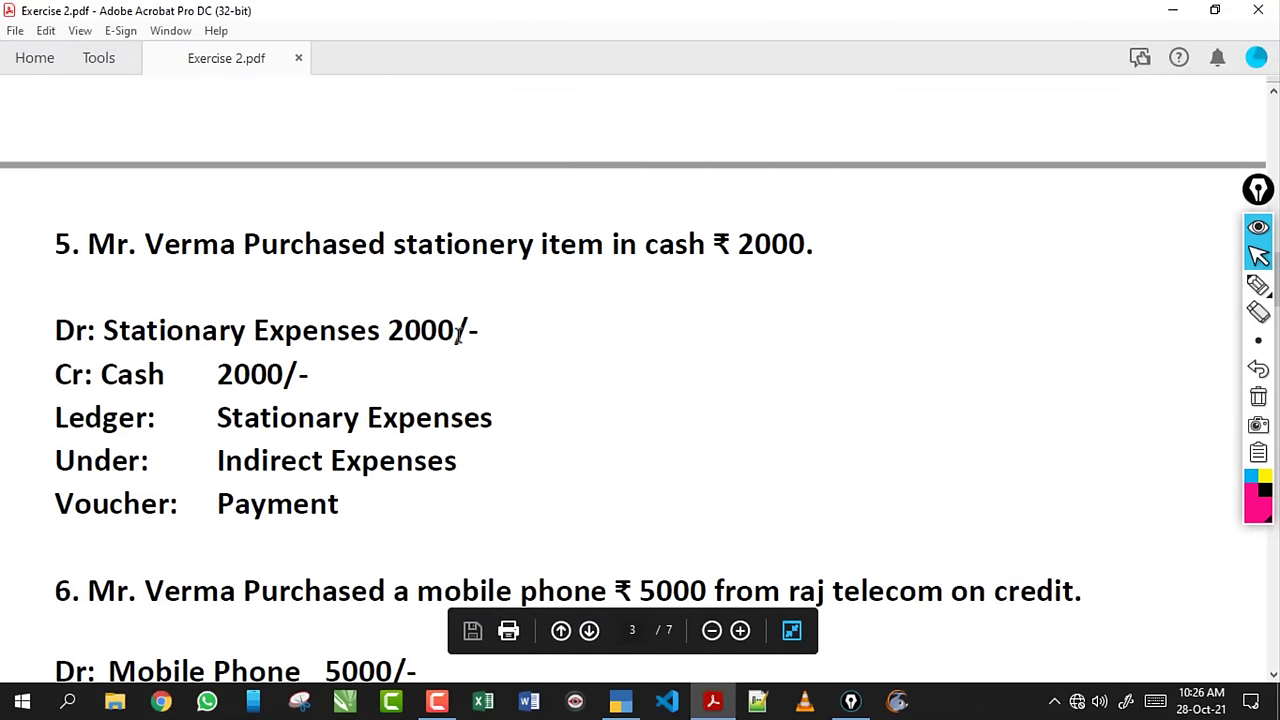
scroll(458, 335, "down", 10)
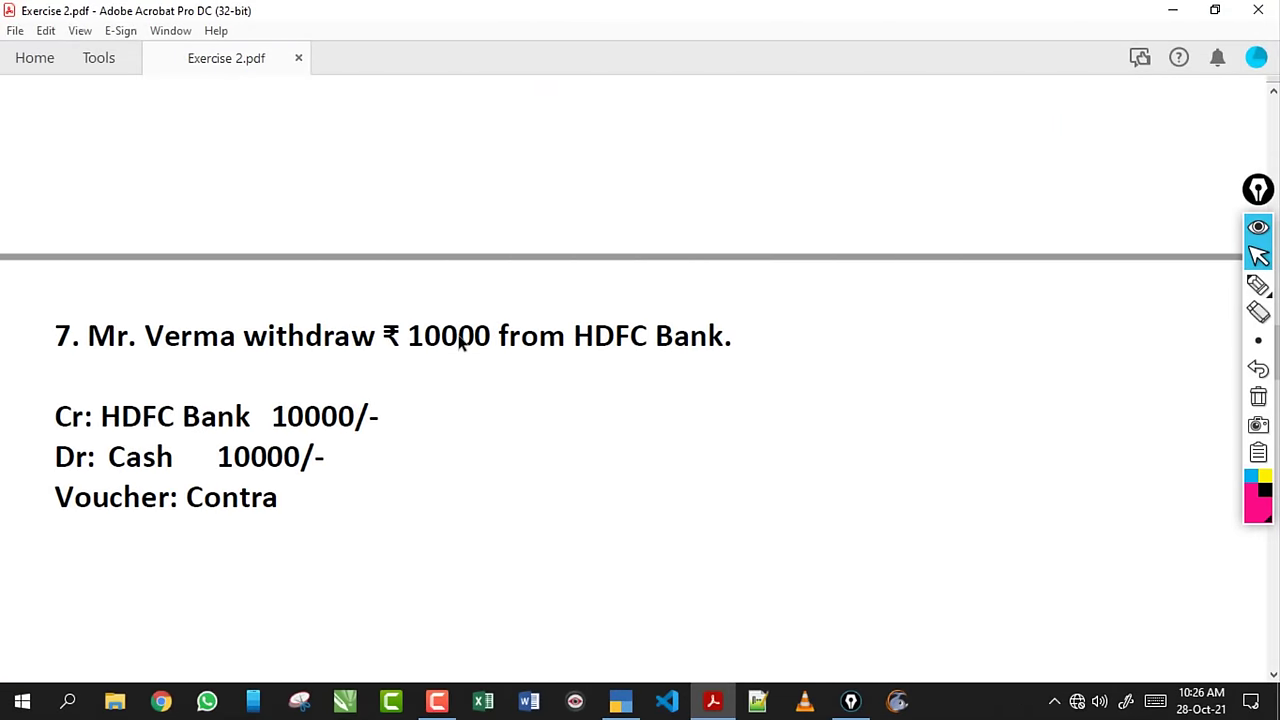
scroll(459, 342, "down", 10)
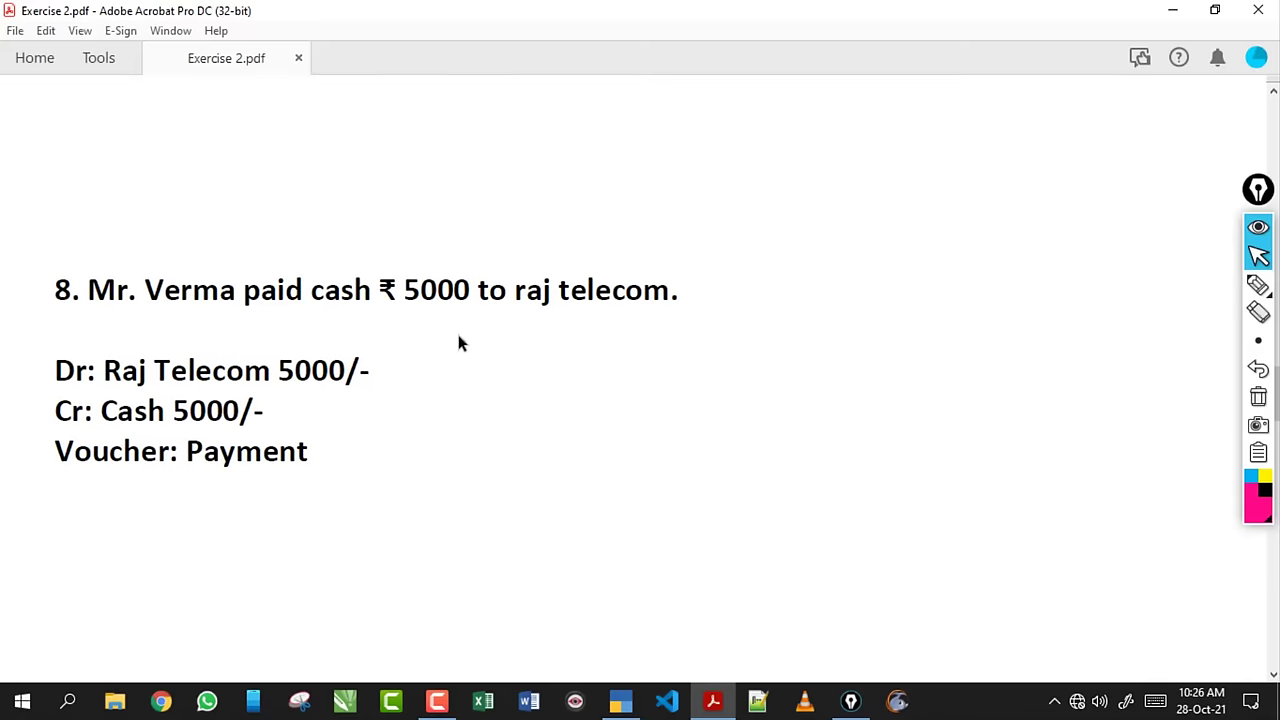
scroll(458, 336, "down", 10)
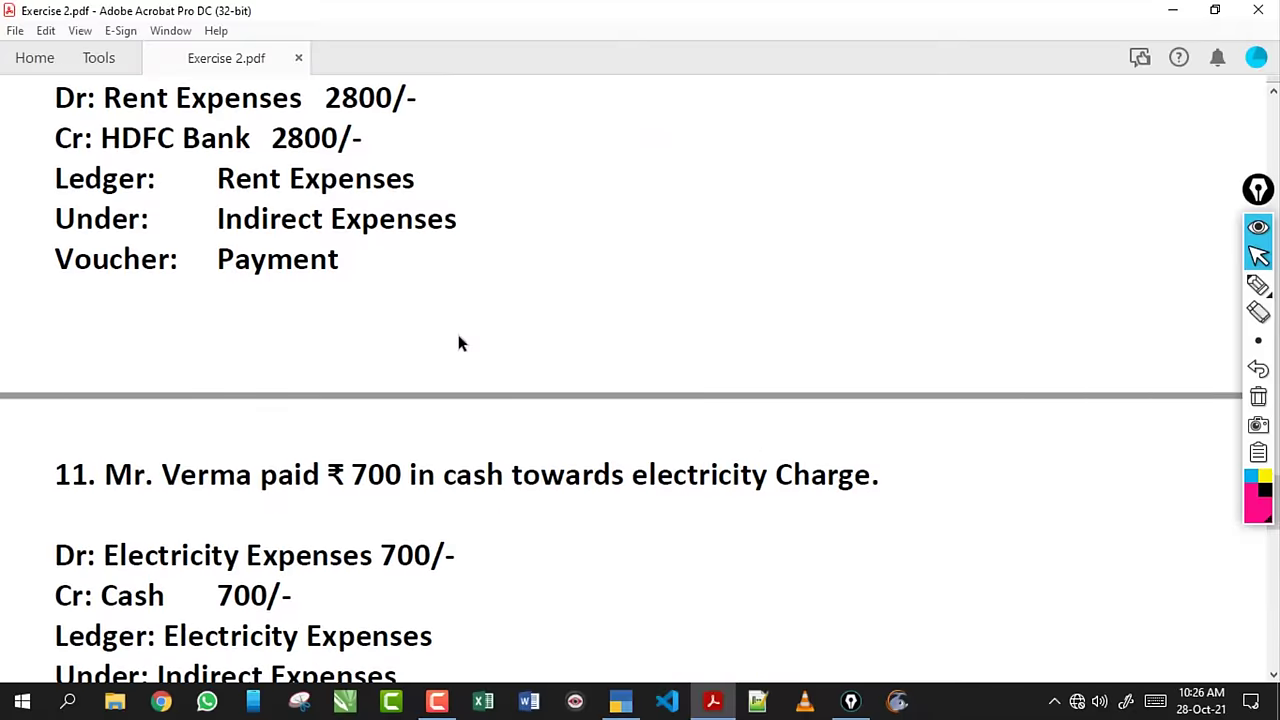
scroll(458, 338, "down", 2)
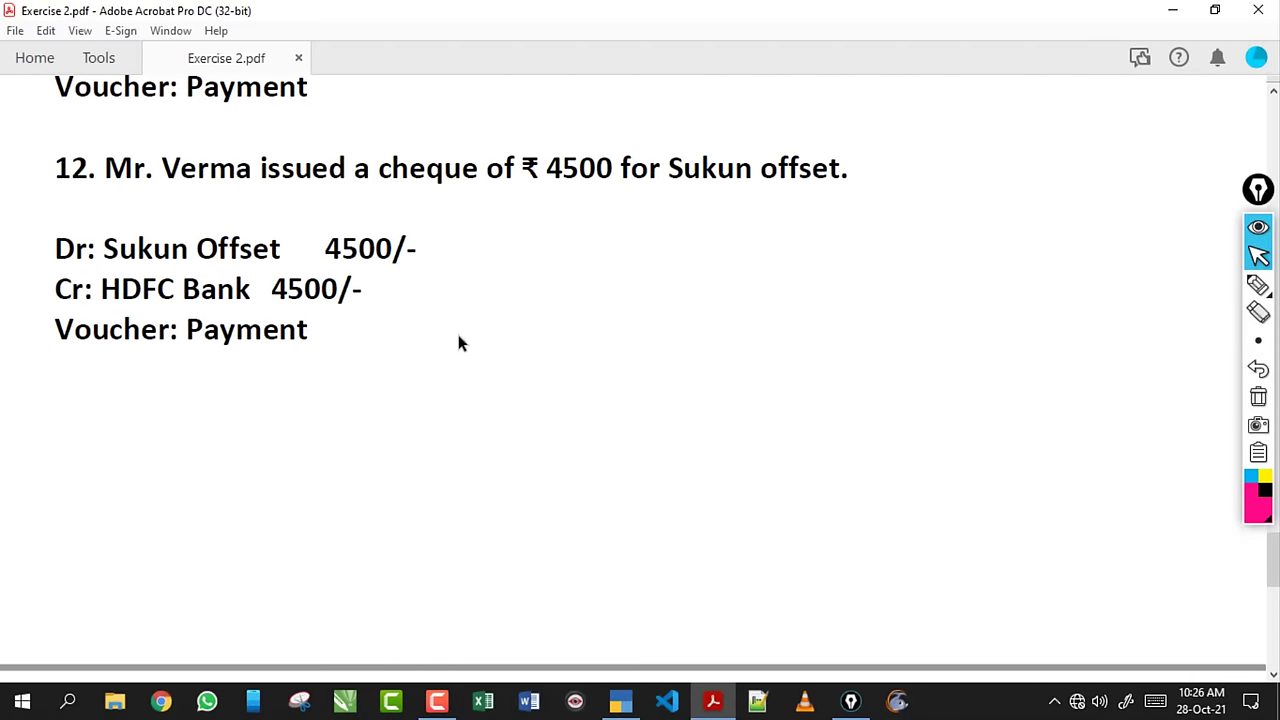
scroll(459, 342, "down", 15)
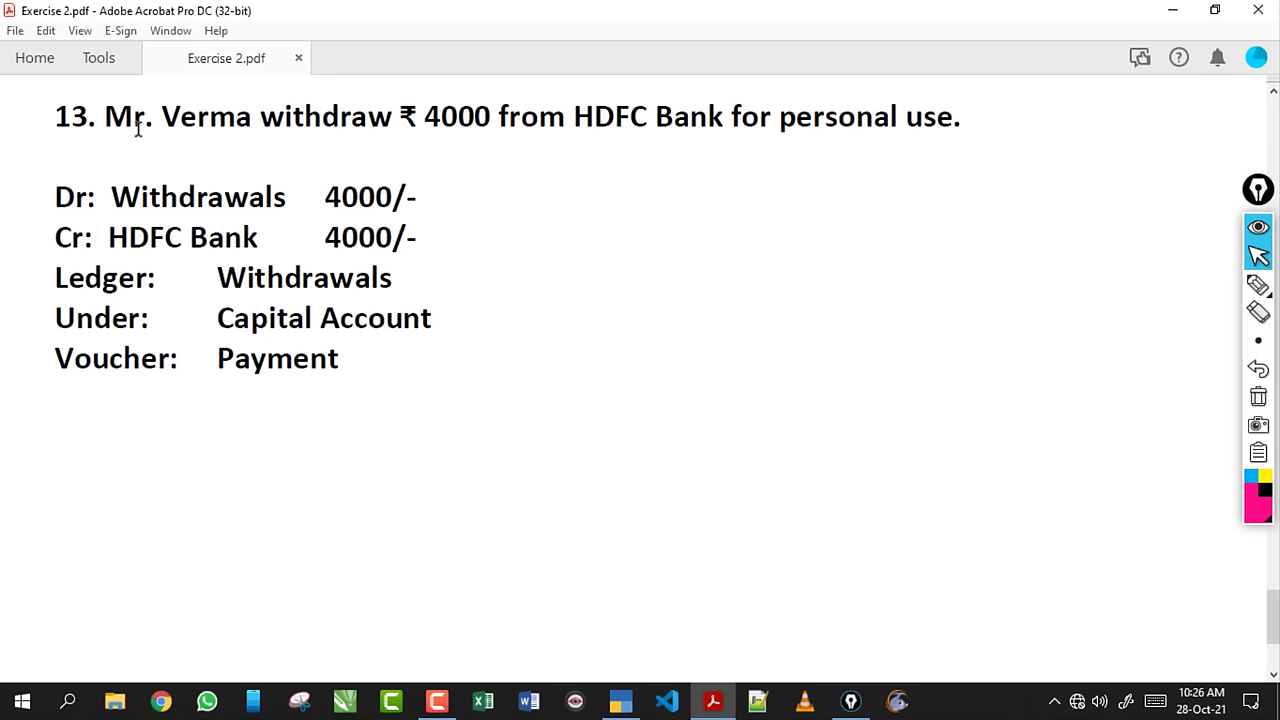
left_click_drag(120, 196, 272, 198)
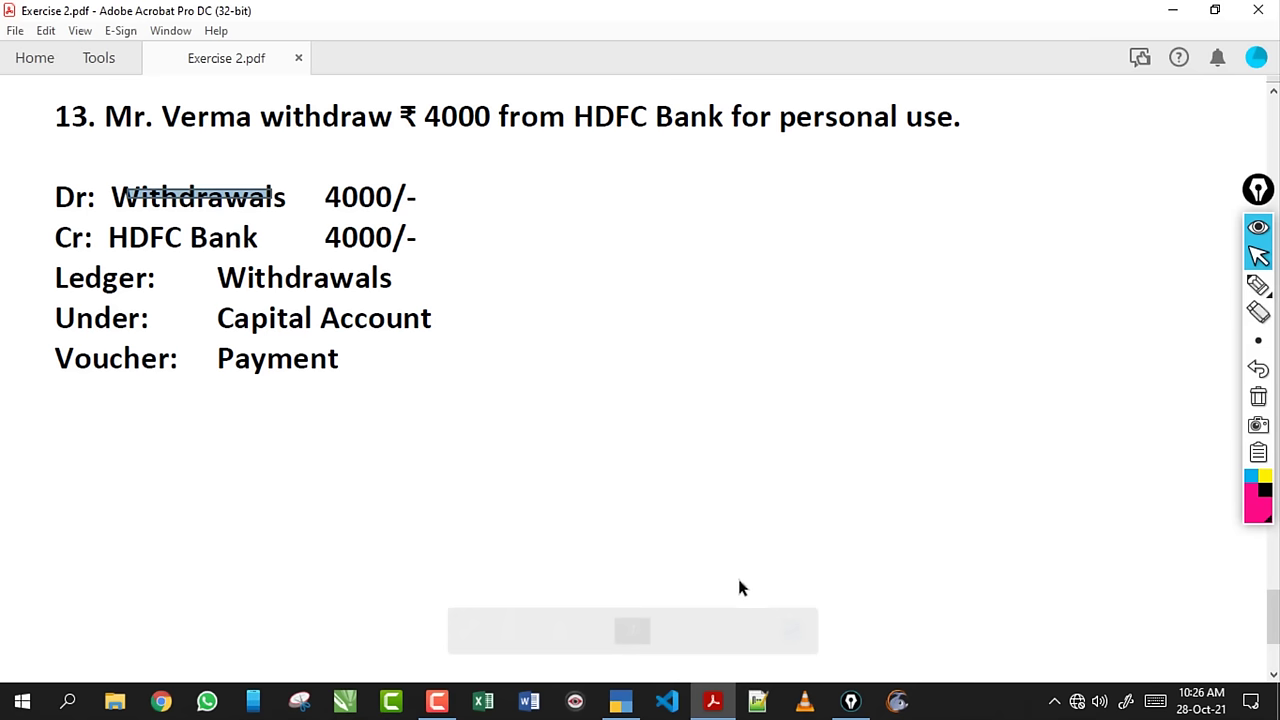
Create a Withdrawals ledger under Capital Account from the new payment voucher, keeping the default mailing, banking and tax details.
left_click(620, 700)
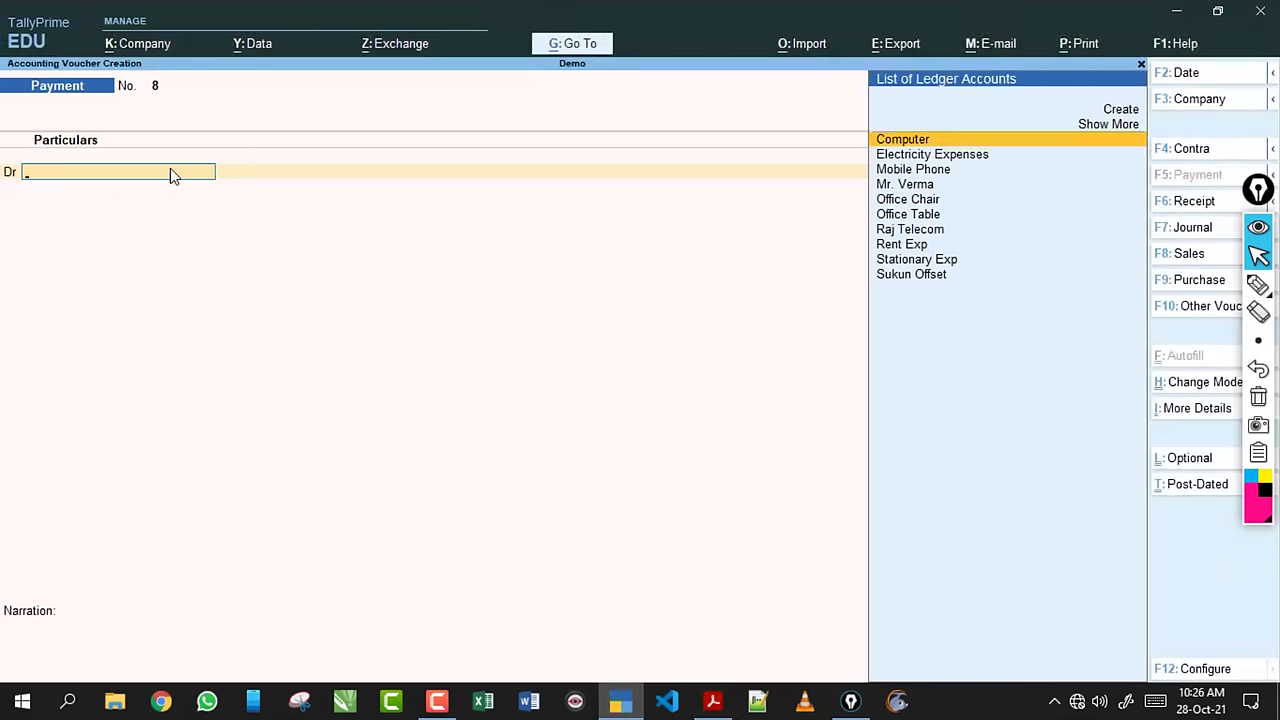
key("alt+c")
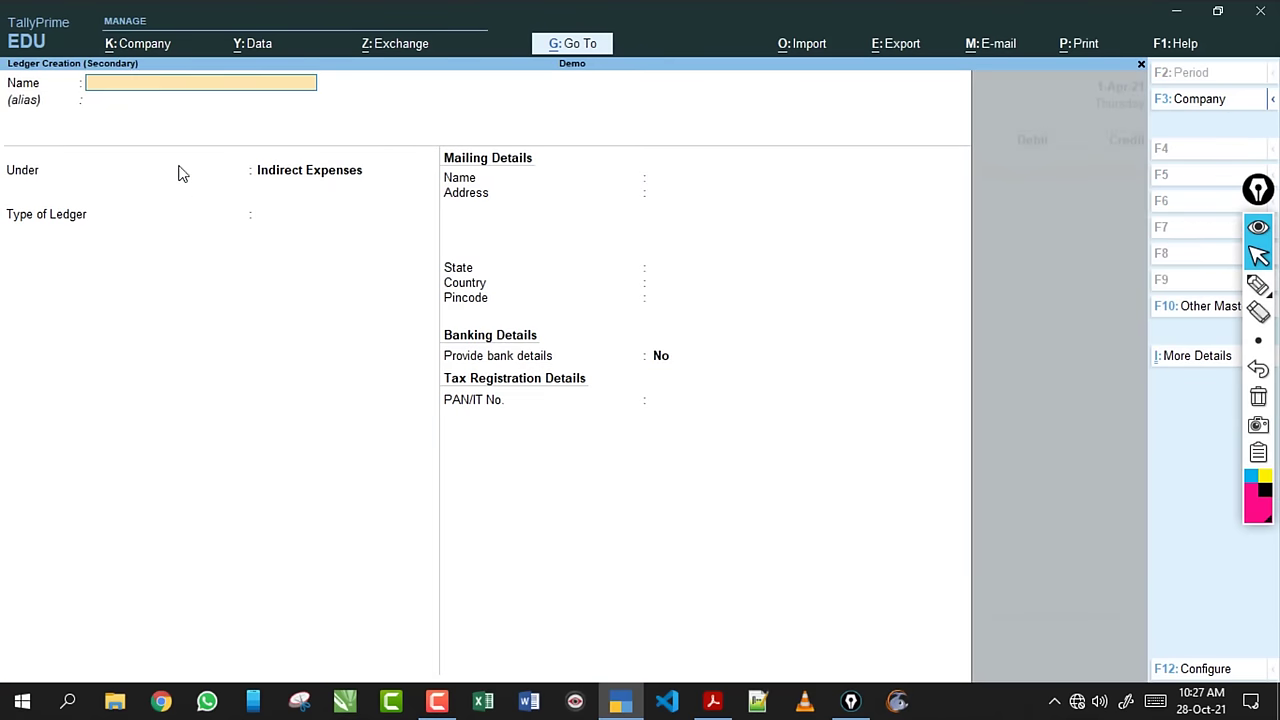
key("ctrl+alt+v")
key("Return")
key("Return")
type("Ca")
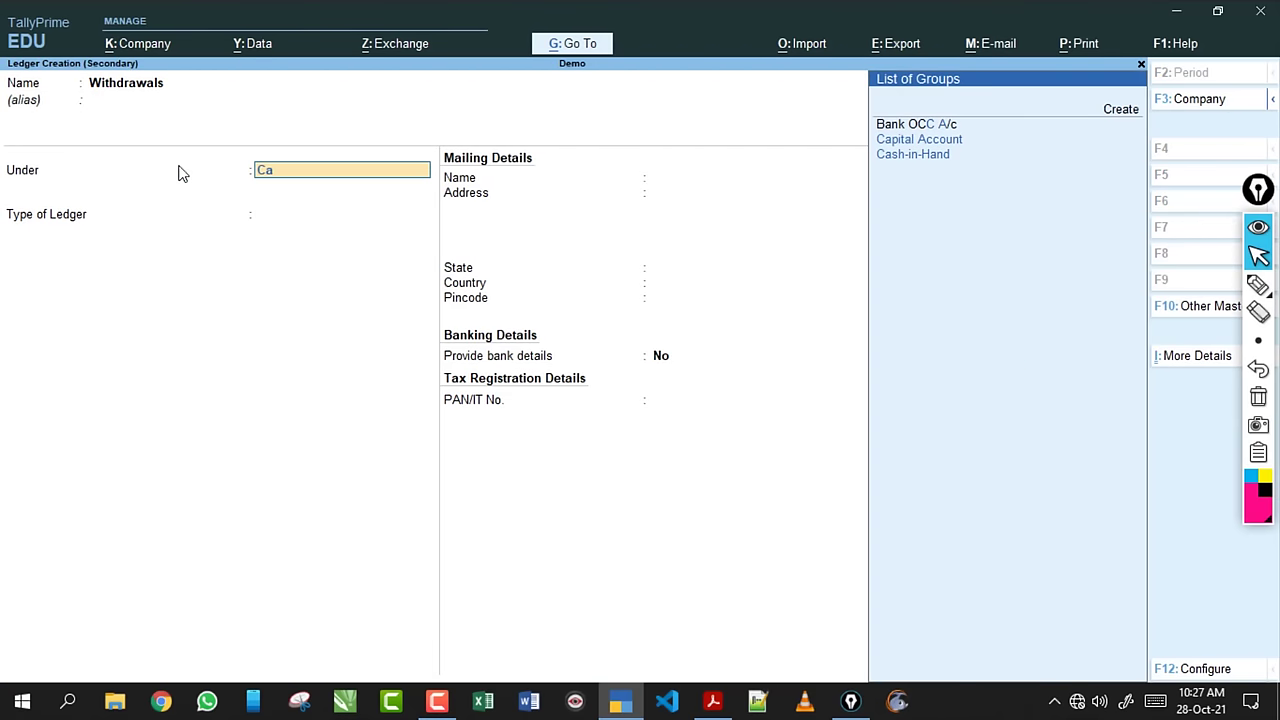
key("Down")
key("Down")
key("Up")
key("Return")
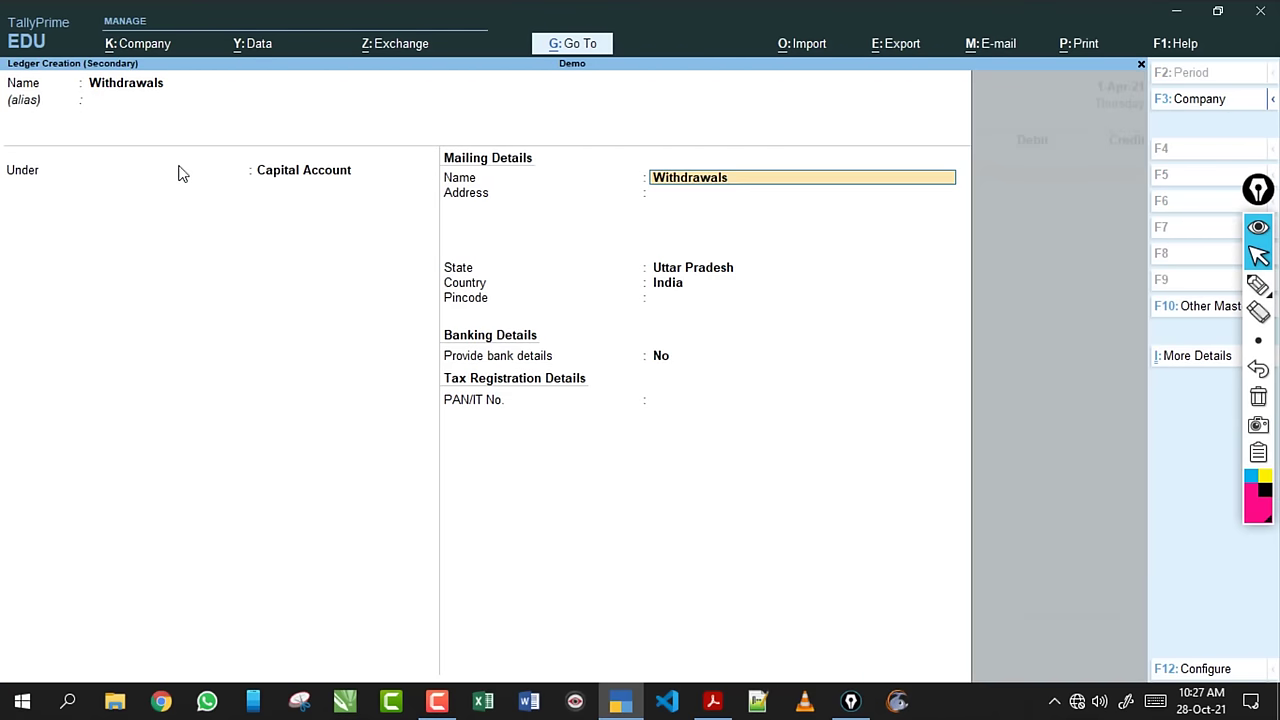
key("Return")
key("Return")
key("Return")
key("Return")
key("Return")
key("Return")
key("Return")
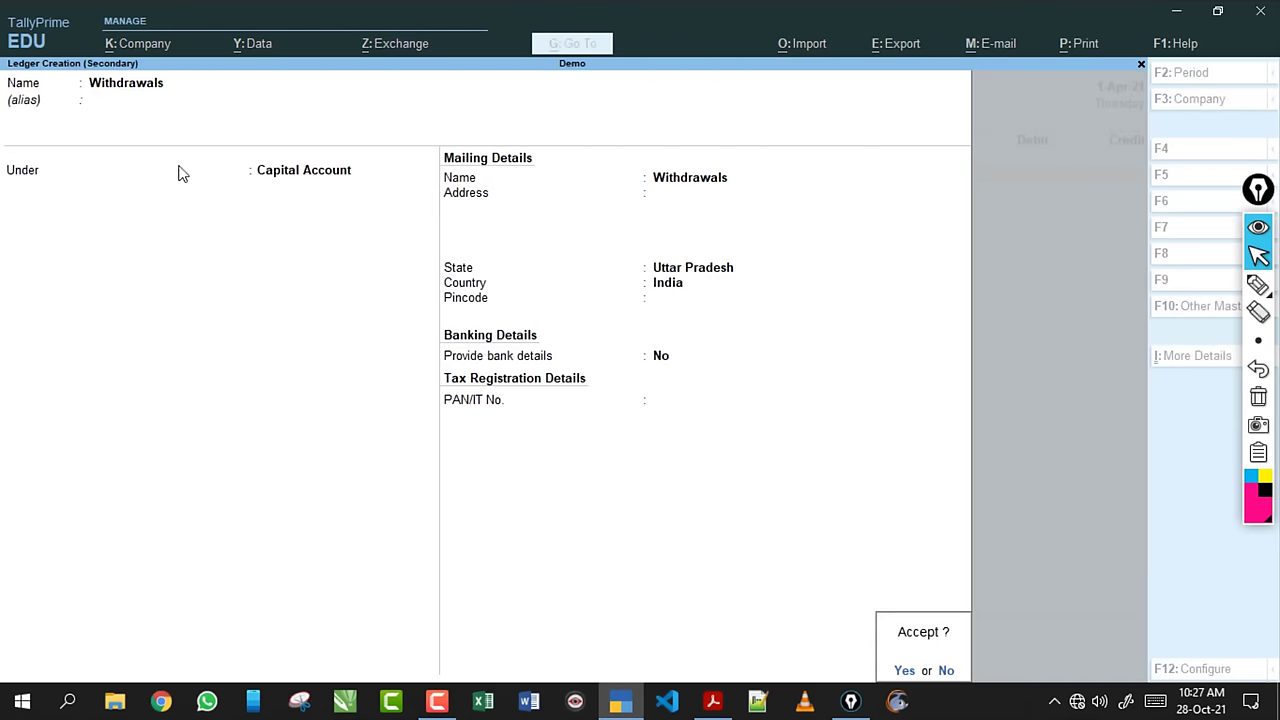
key("Return")
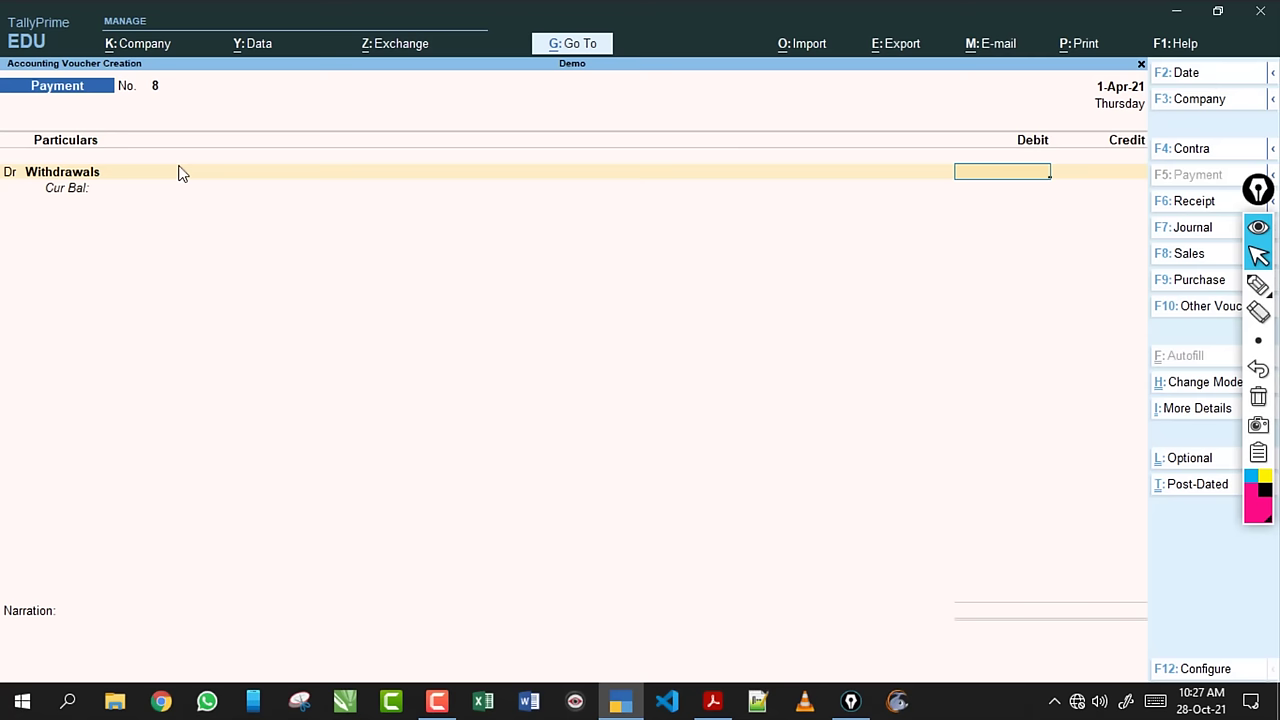
Debit Withdrawals for 4000 and credit HDFC Bank for 4000 in the payment voucher, leaving the narration blank.
type("4000")
key("Return")
key("Return")
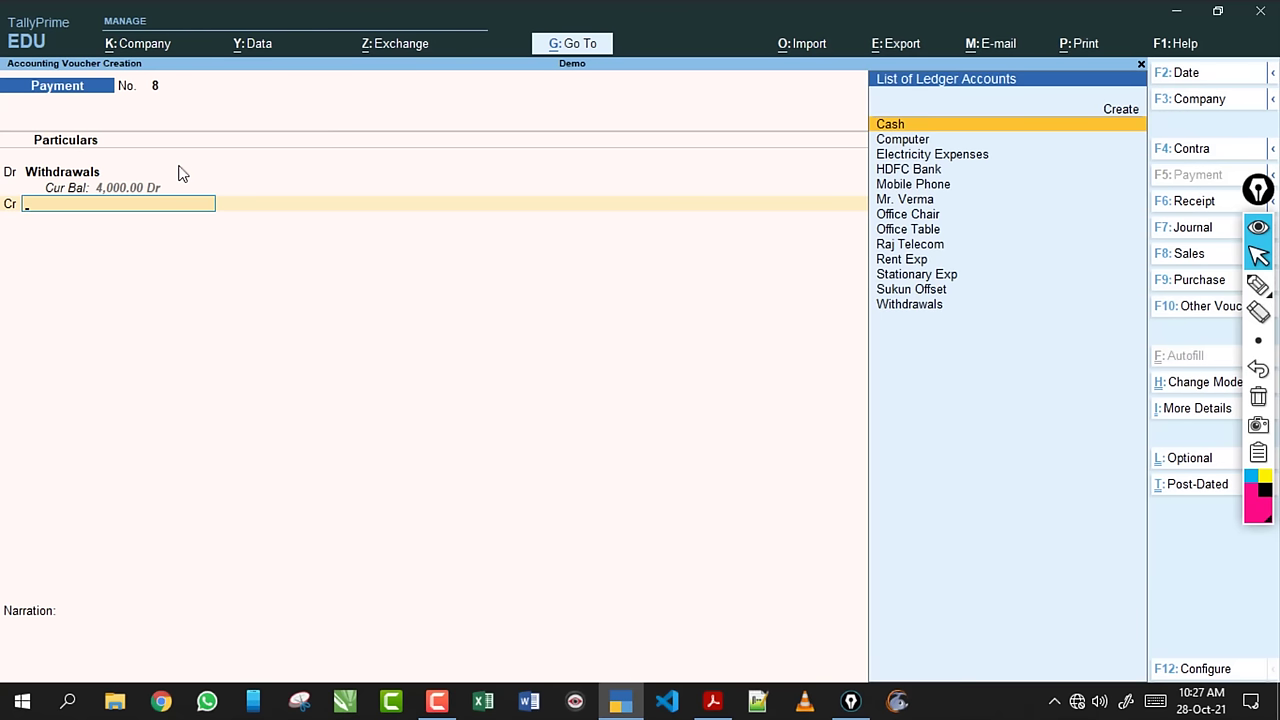
type("D")
key("Return")
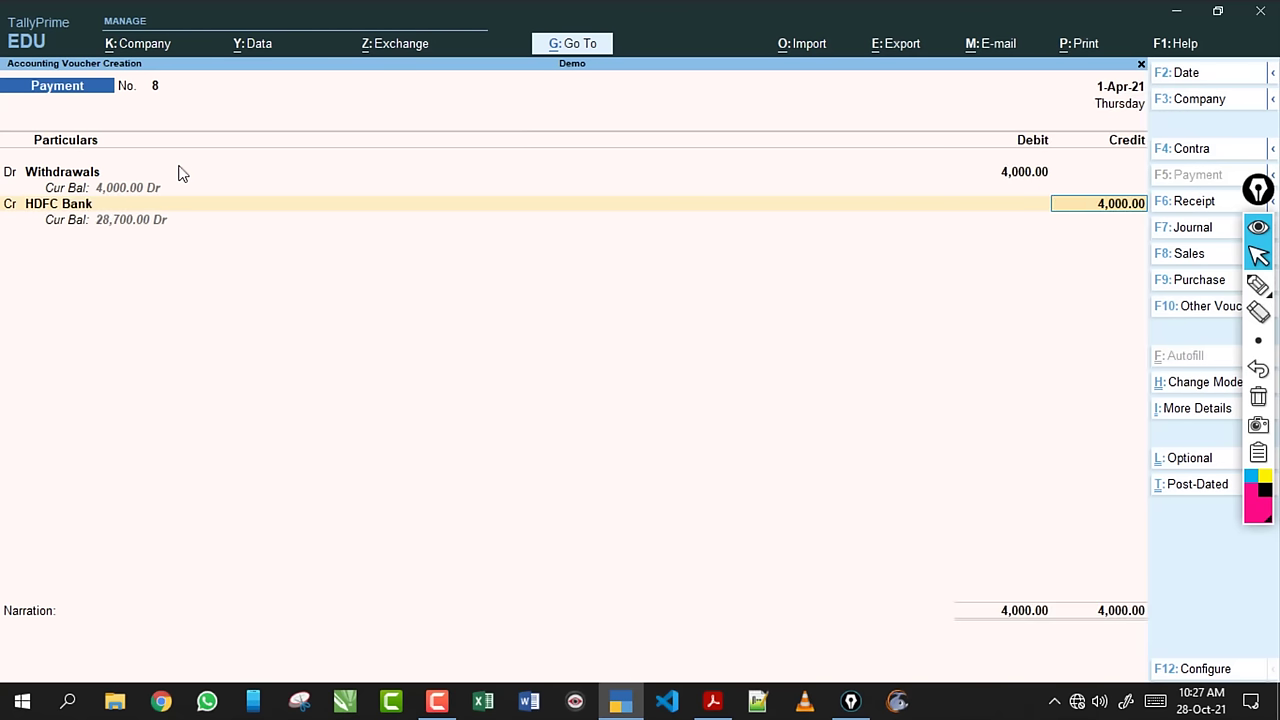
key("Return")
key("Return")
key("Return")
key("Return")
key("Return")
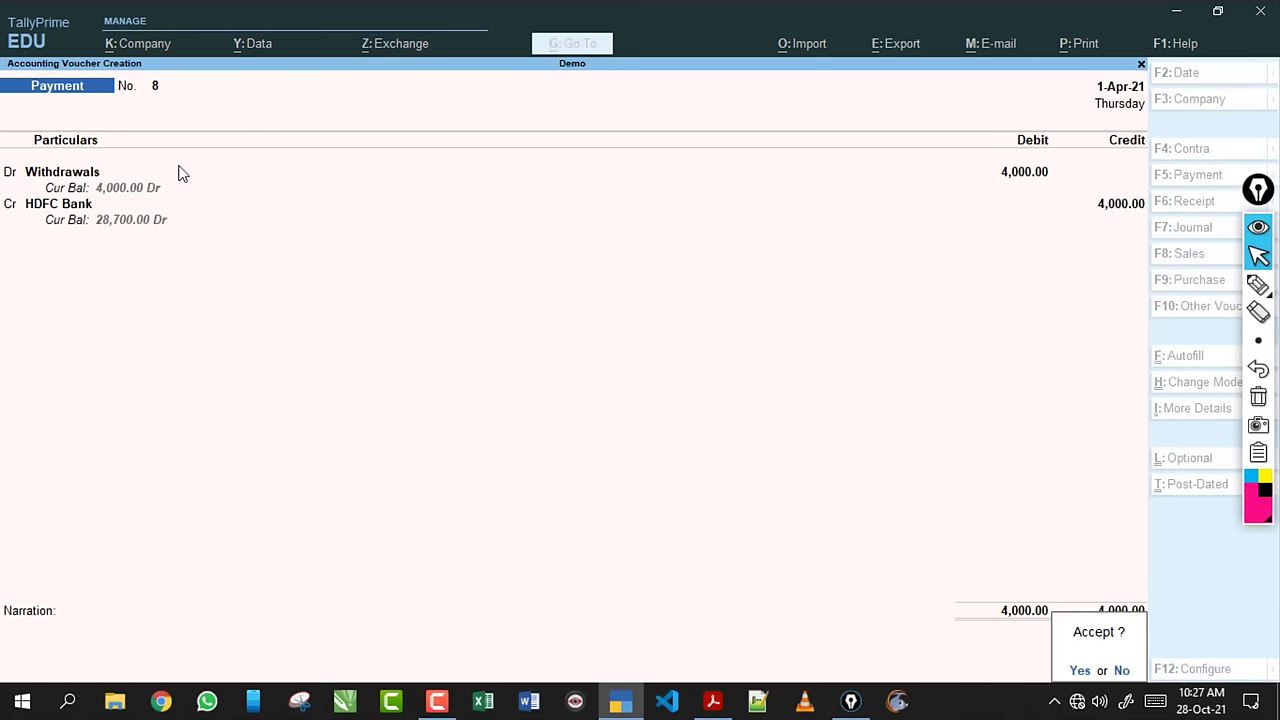
Compare the payment voucher with transaction 13 in Exercise 2.pdf and save it.
left_click(714, 702)
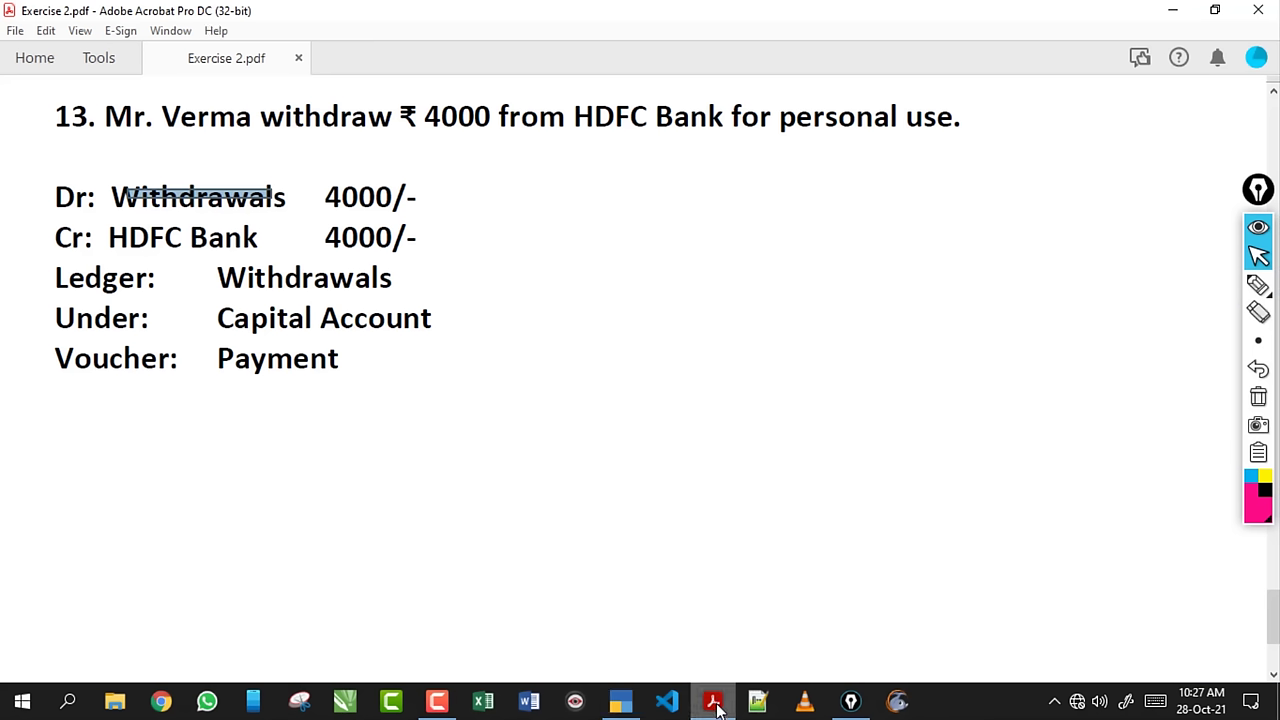
key("alt+Tab")
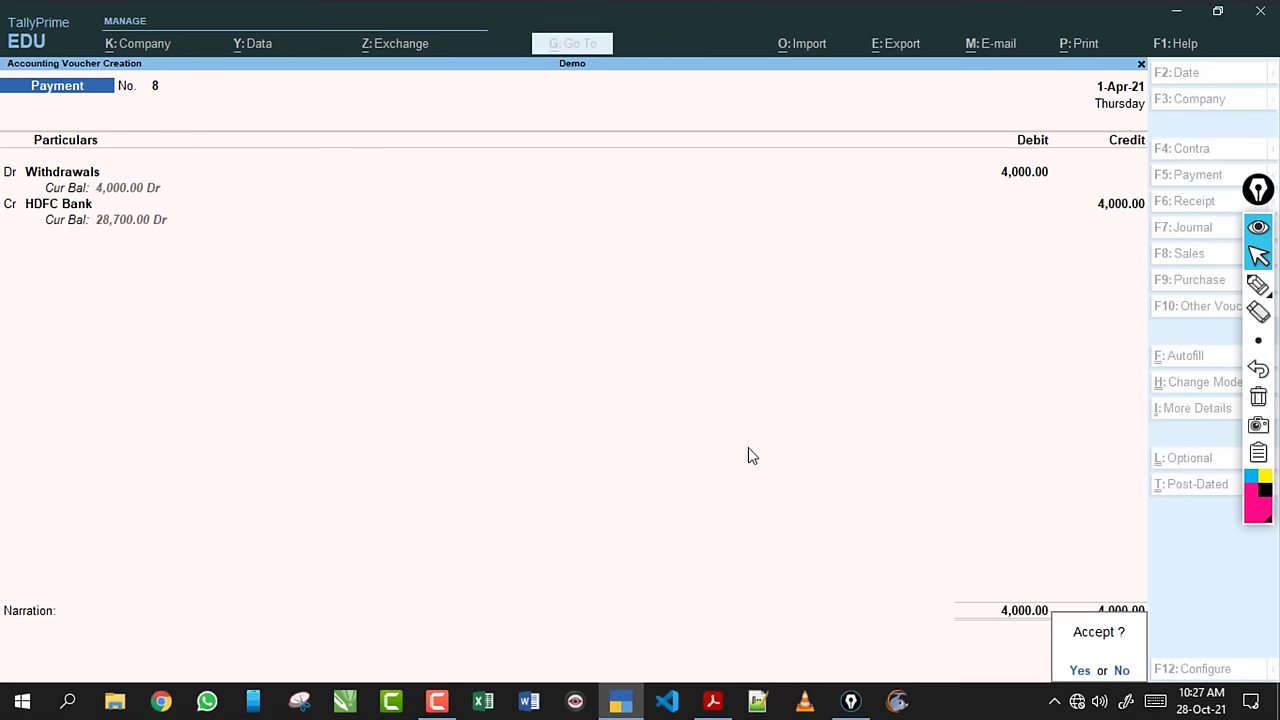
key("Return")
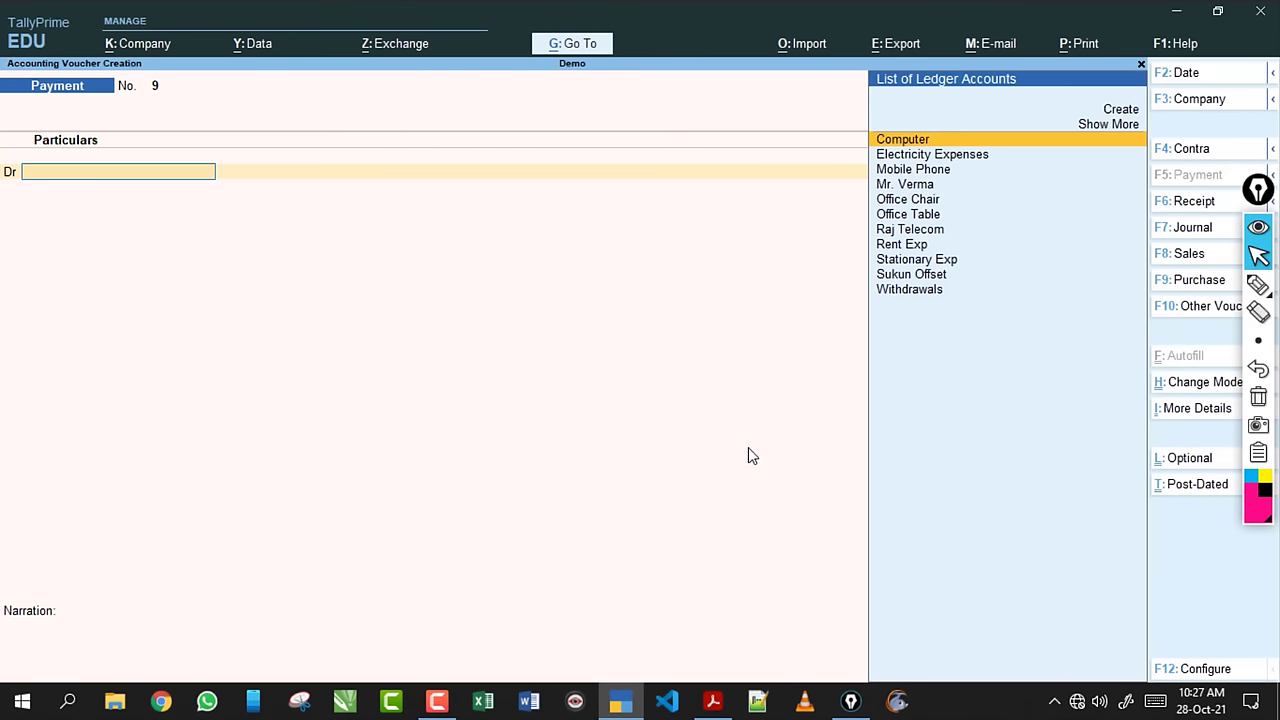
Reopen the saved Withdrawals payment voucher, open its Withdrawals ledger for alteration to review the details, and accept the ledger.
key("Page_Up")
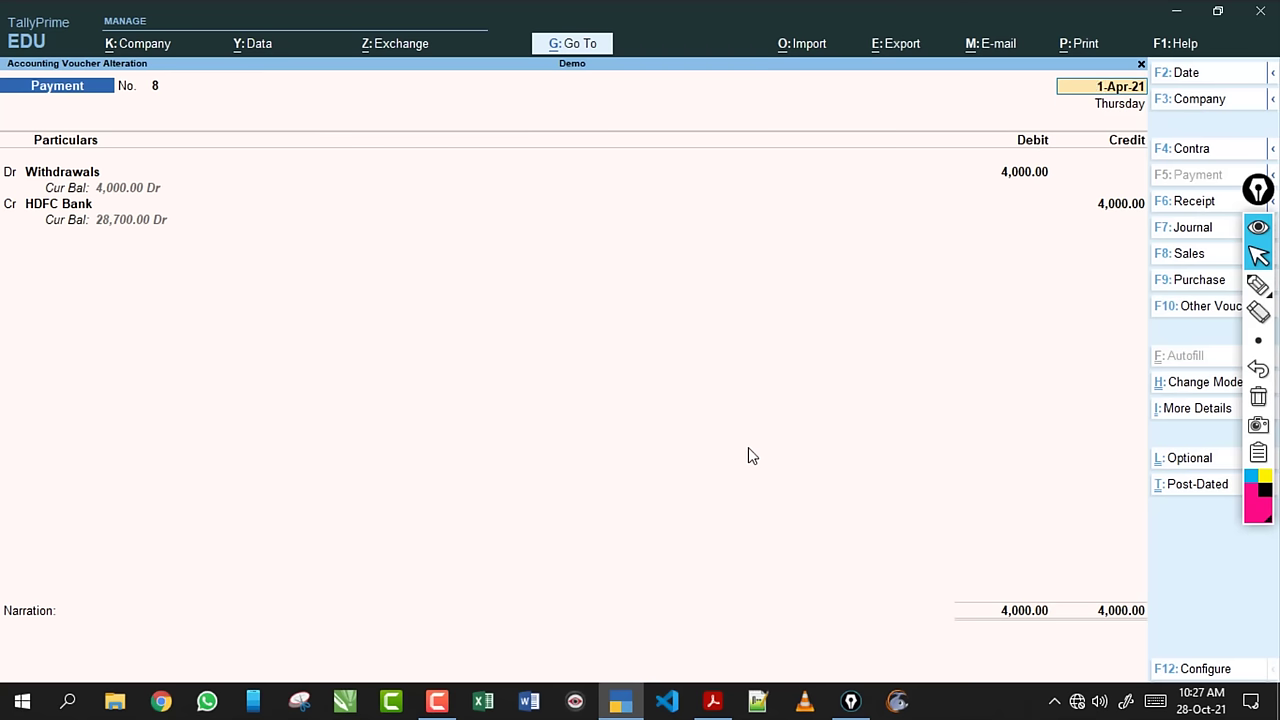
left_click(1018, 178)
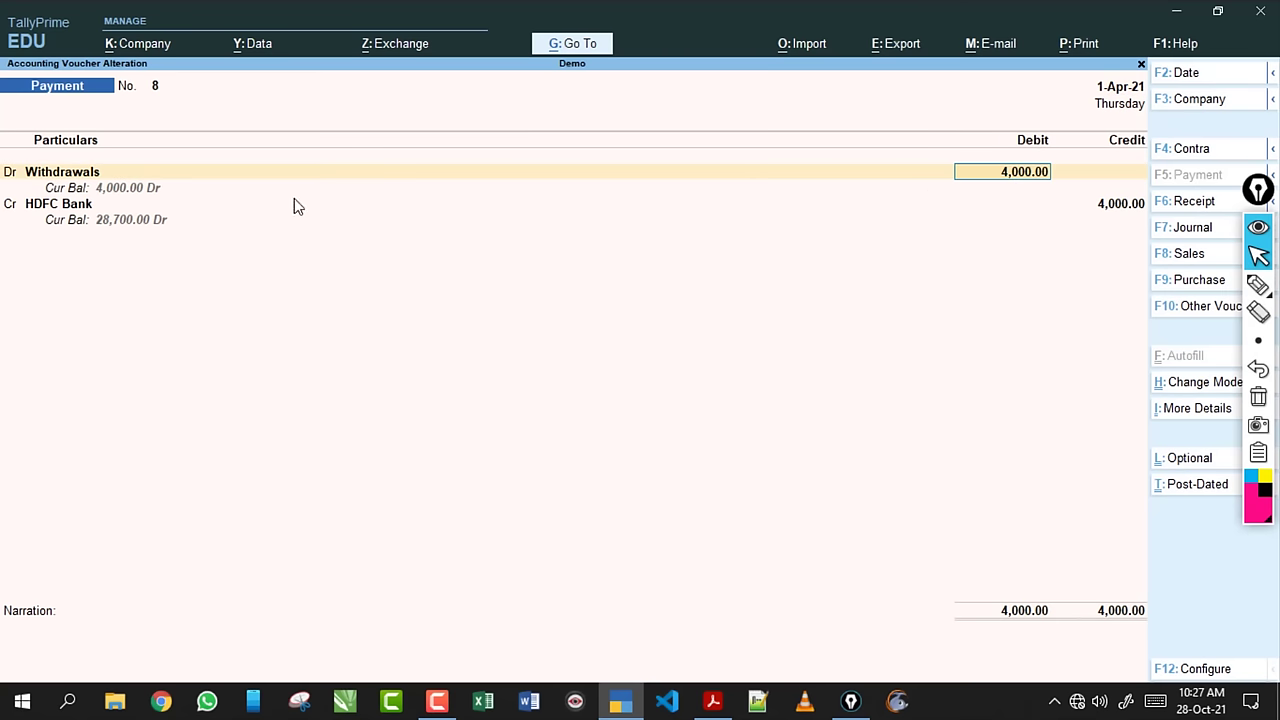
left_click(88, 174)
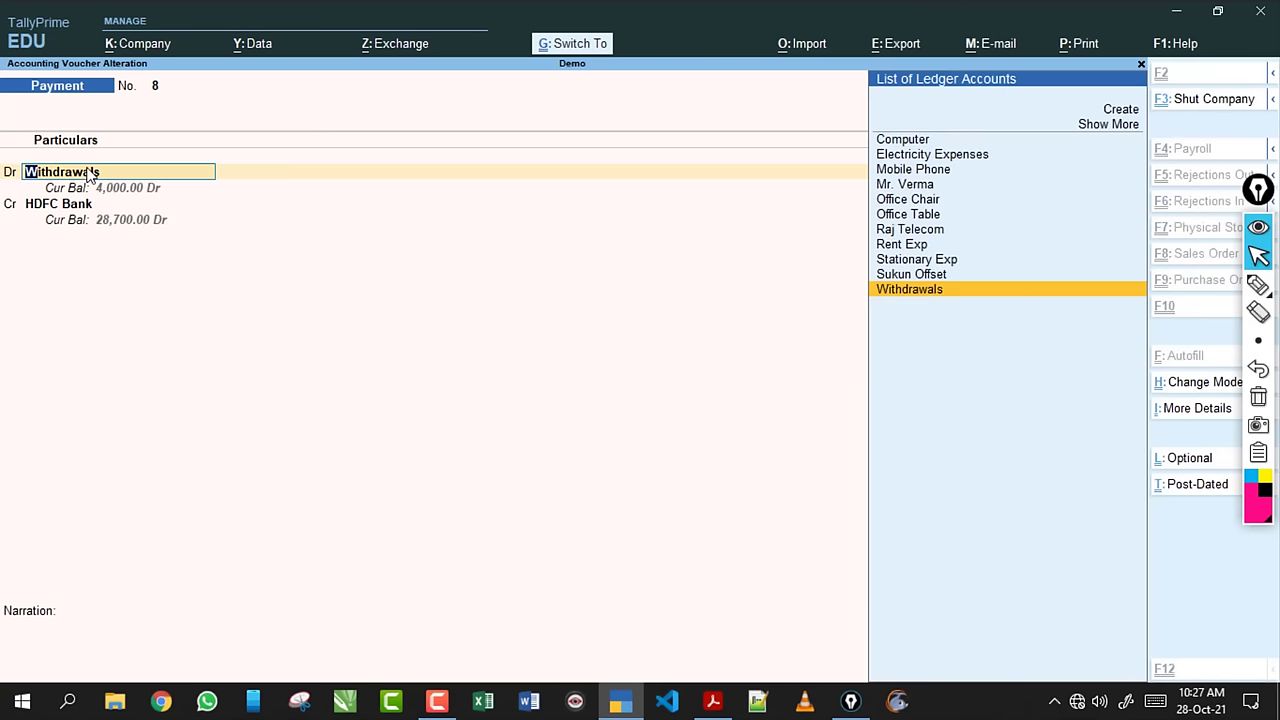
key("ctrl+Return")
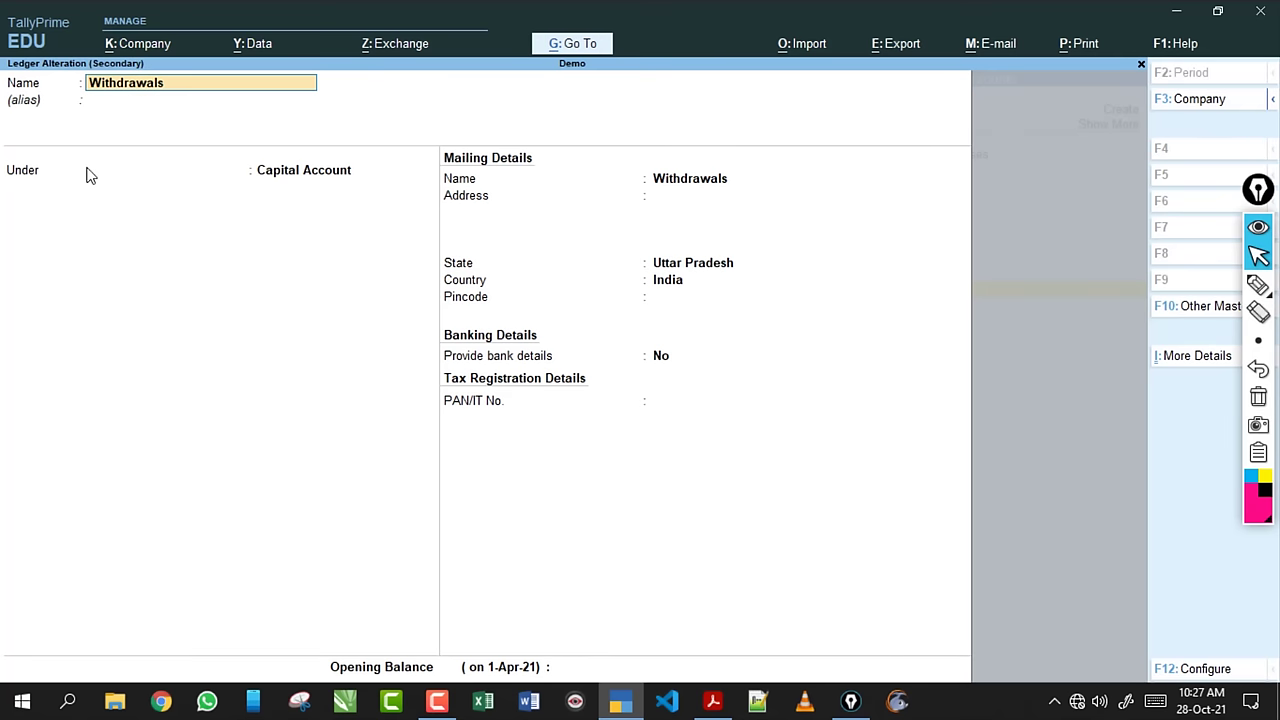
key("alt")
key("ctrl+a")
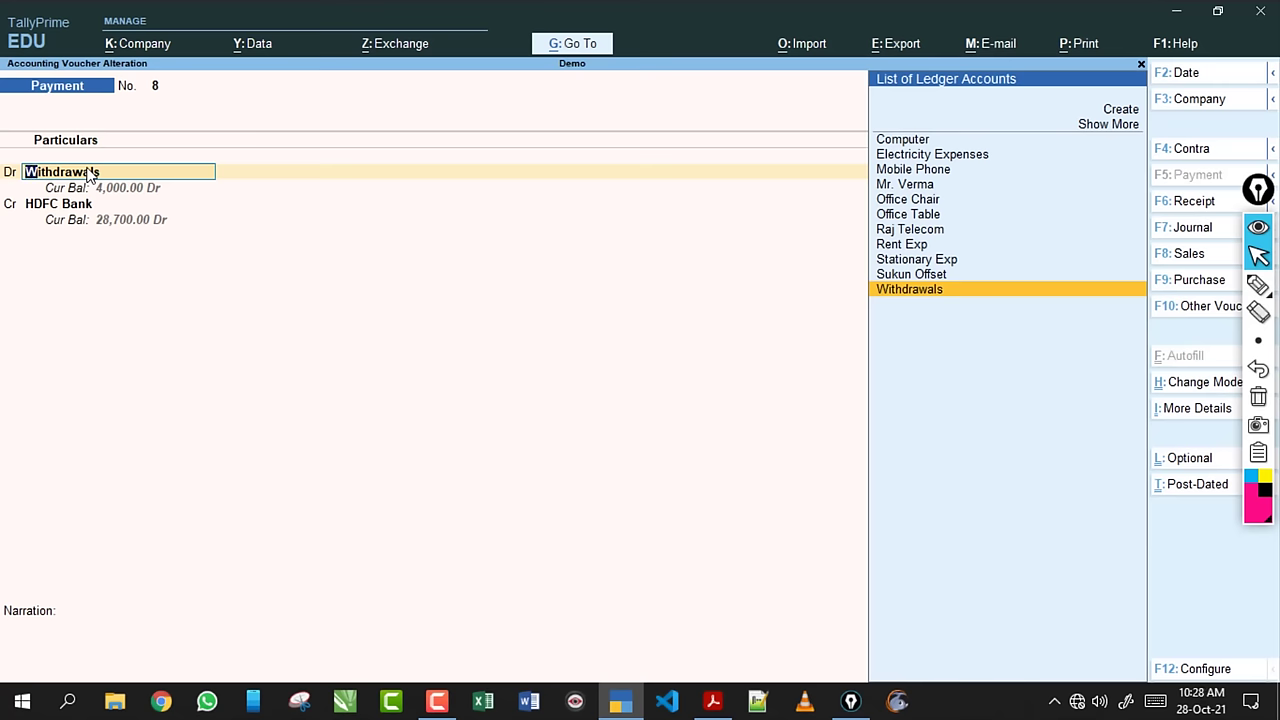
Review the ledger, group and voucher type given for transaction 13 in Exercise 2.pdf, and return to TallyPrime.
key("alt+Tab")
left_click(321, 319)
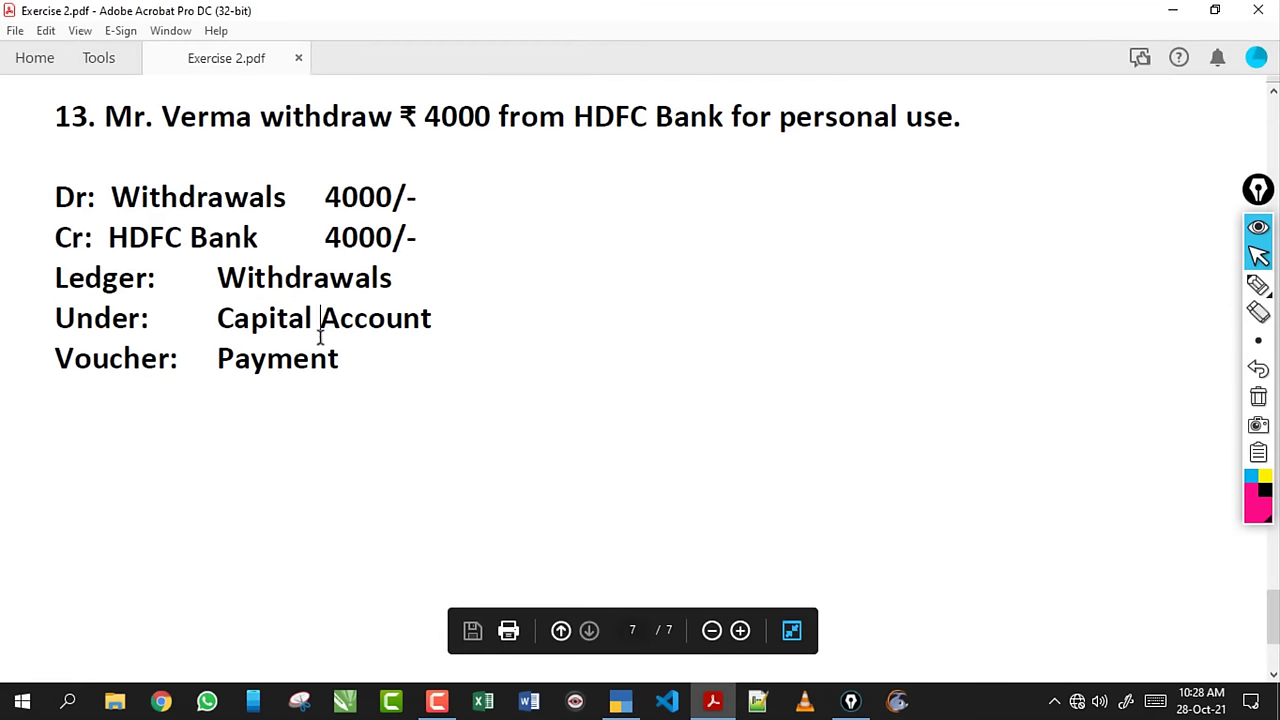
scroll(409, 320, "down", 3)
scroll(409, 318, "up", 6)
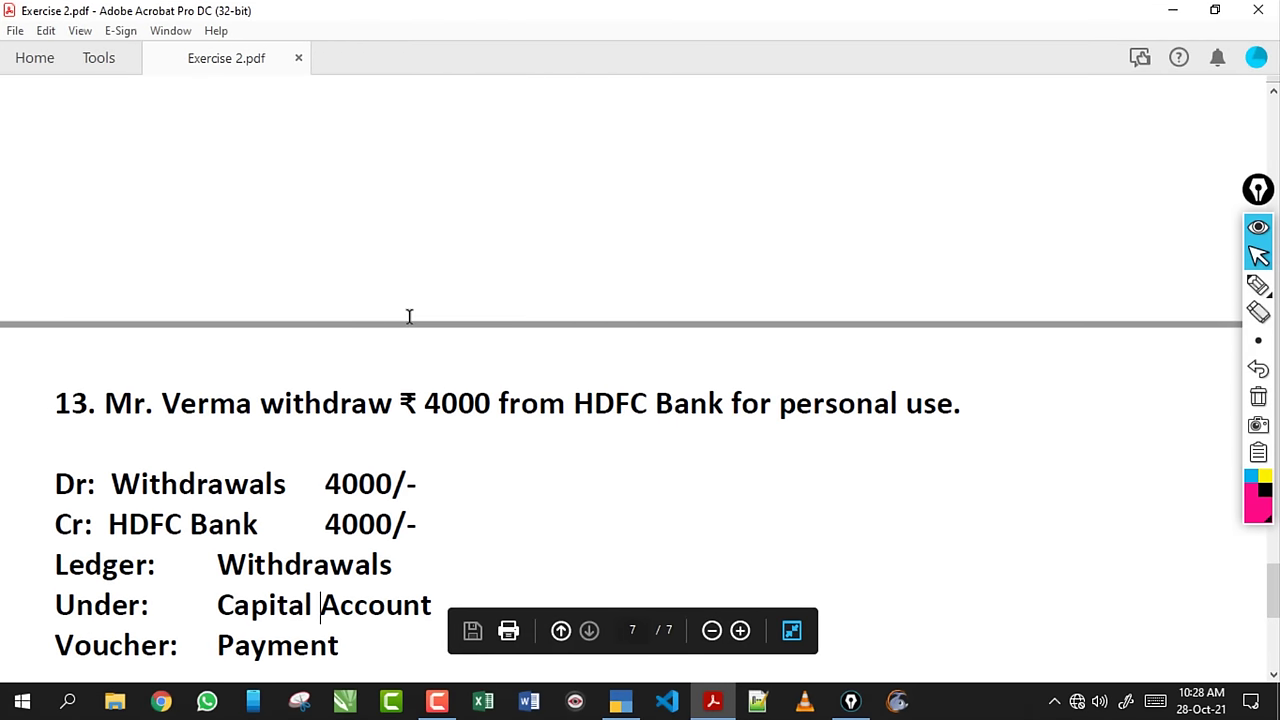
left_click(390, 402)
scroll(400, 397, "down", 3)
left_click(620, 700)
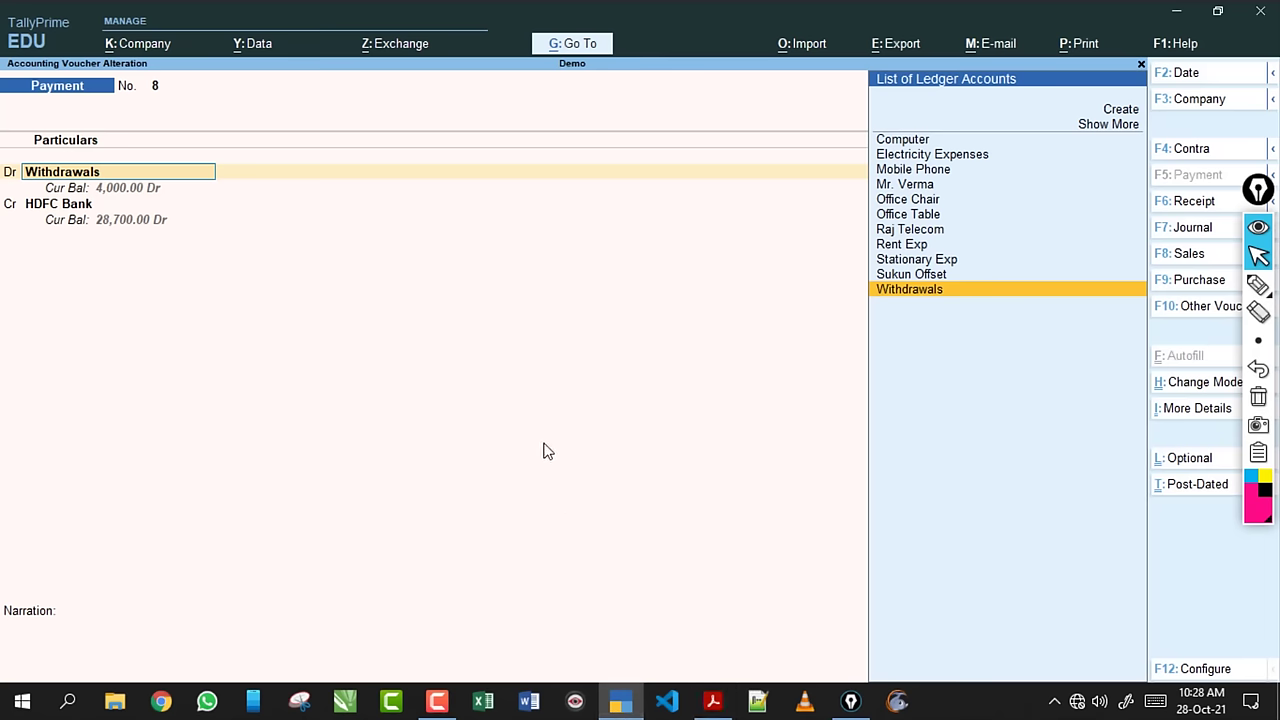
Quit the voucher alteration and the blank payment voucher without saving, returning to the Gateway of Tally.
key("BackSpace")
key("Escape")
key("y")
key("Escape")
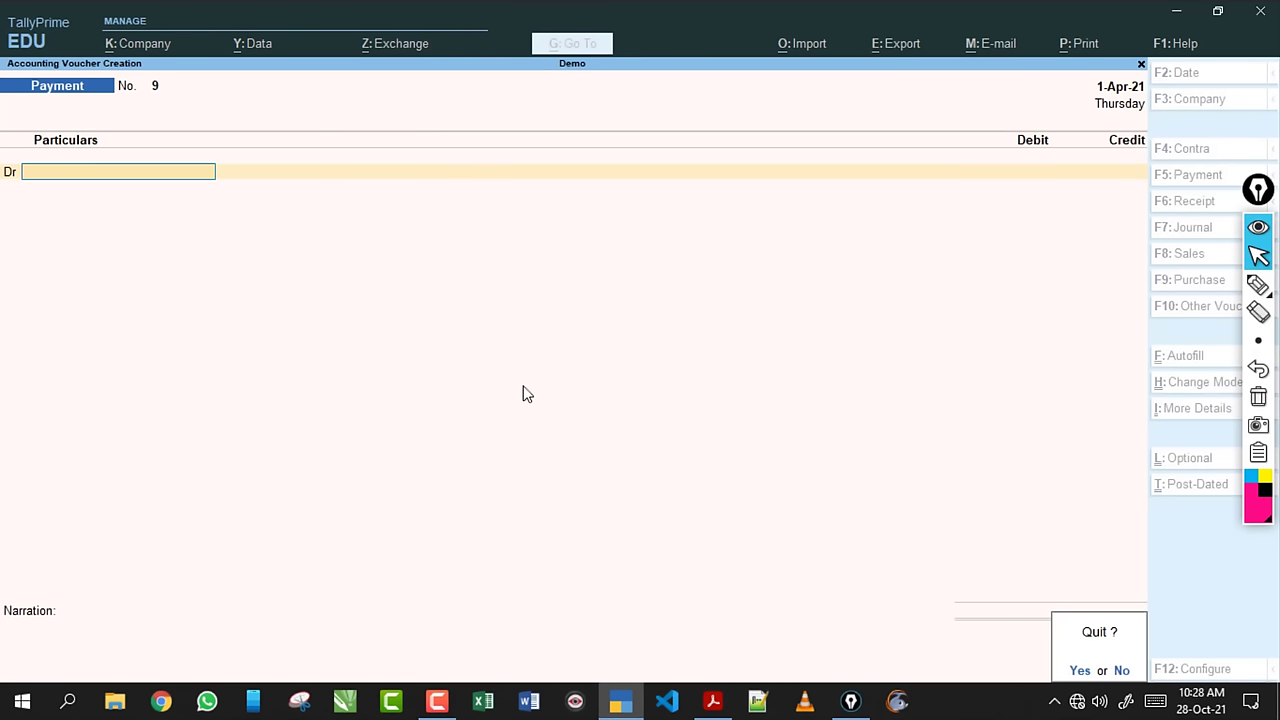
key("y")
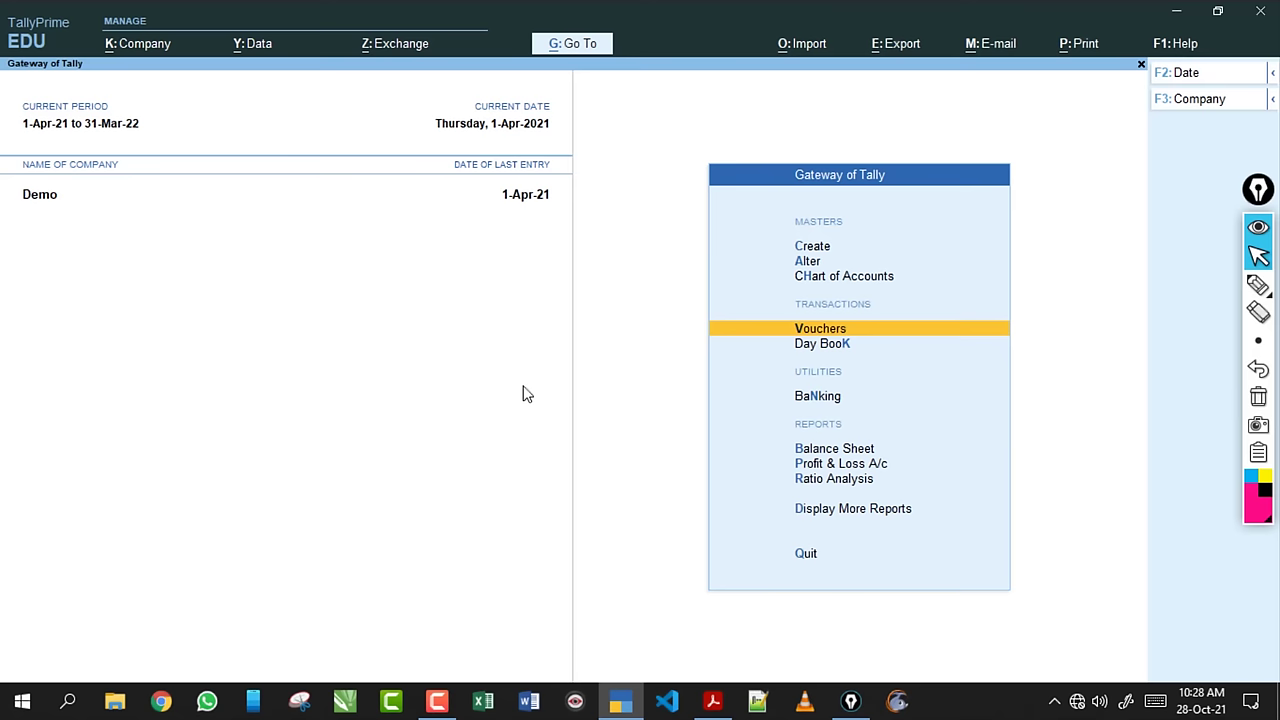
Look once more at the voucher type of the last transaction in Exercise 2.pdf and switch back to TallyPrime.
left_click(713, 700)
left_click(310, 283)
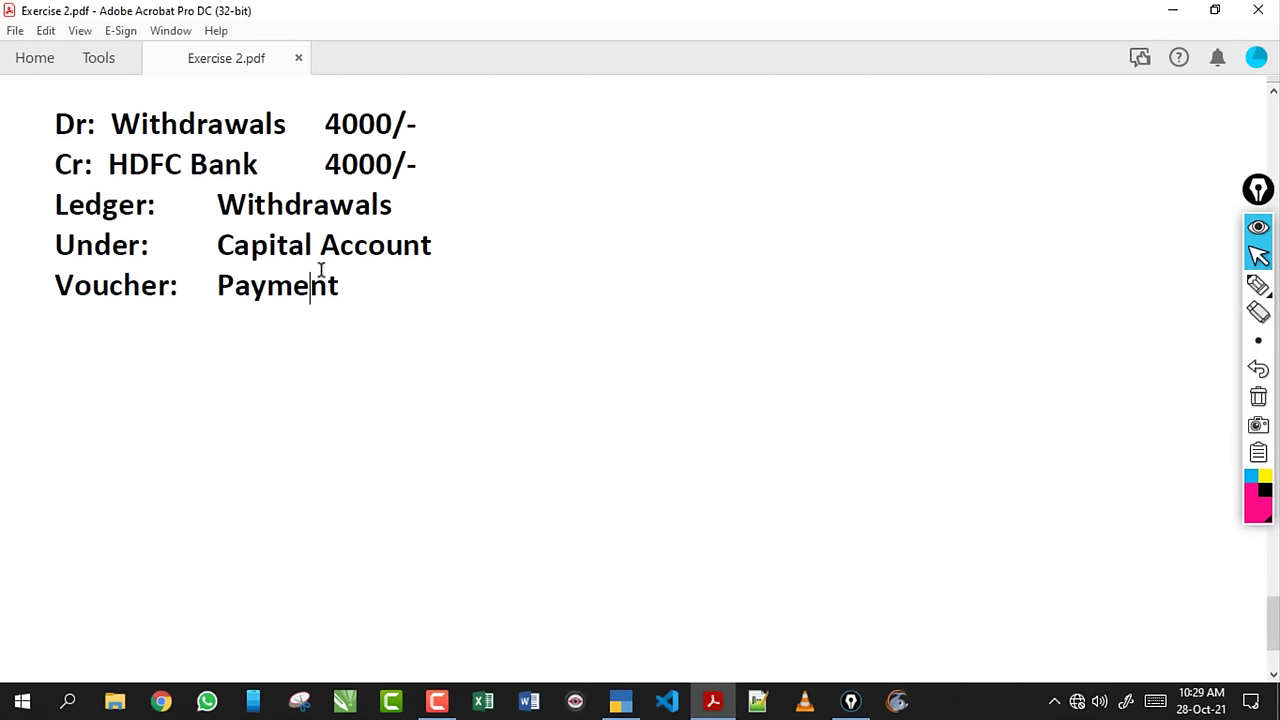
left_click(624, 704)
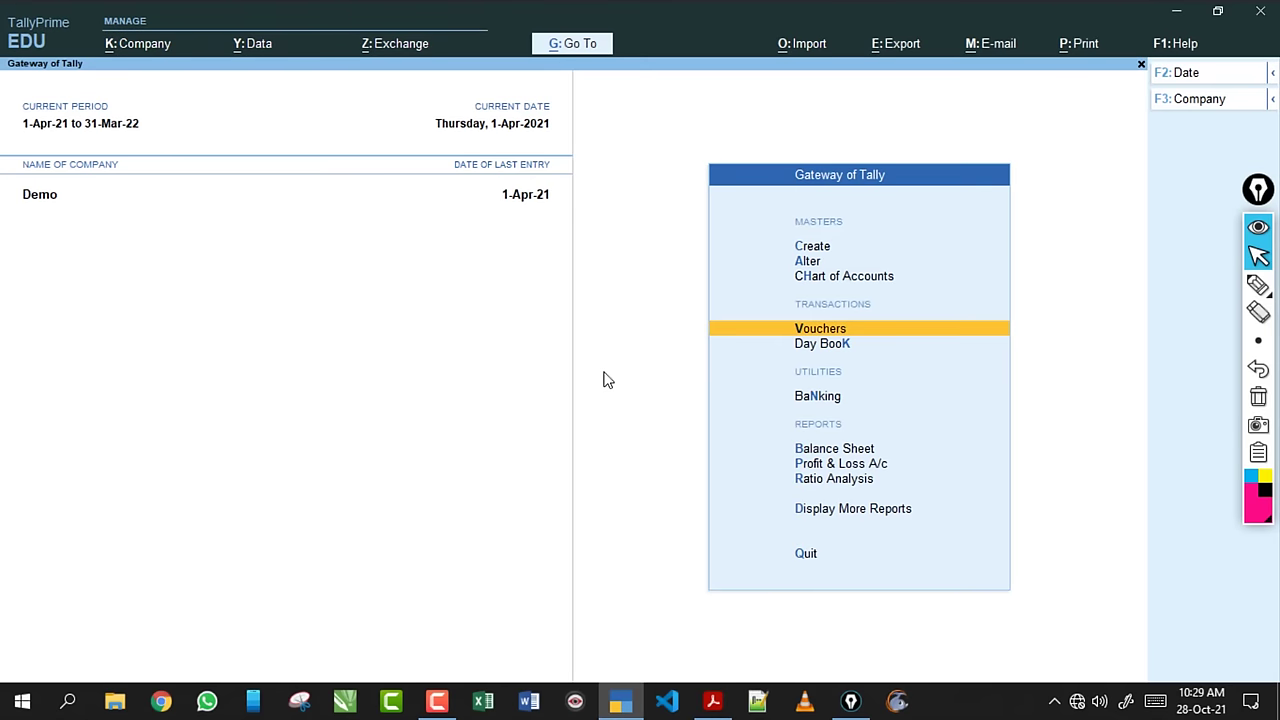